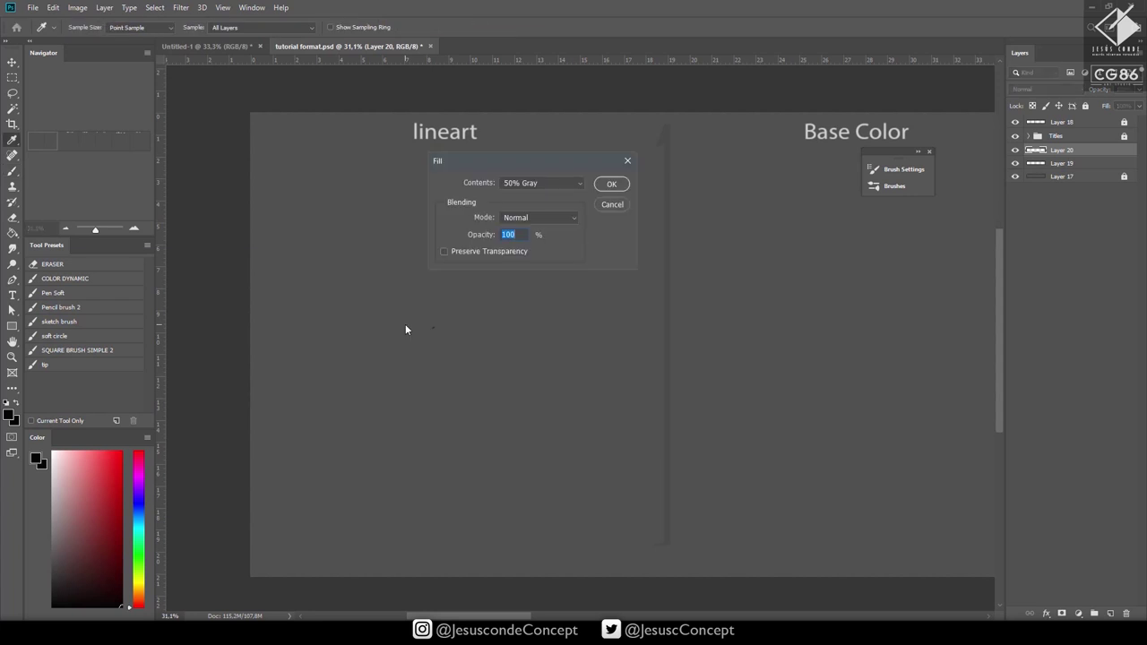
Fill Layer 20 with 50% gray in Normal mode at 100% opacity and lock the layer.
key("Return")
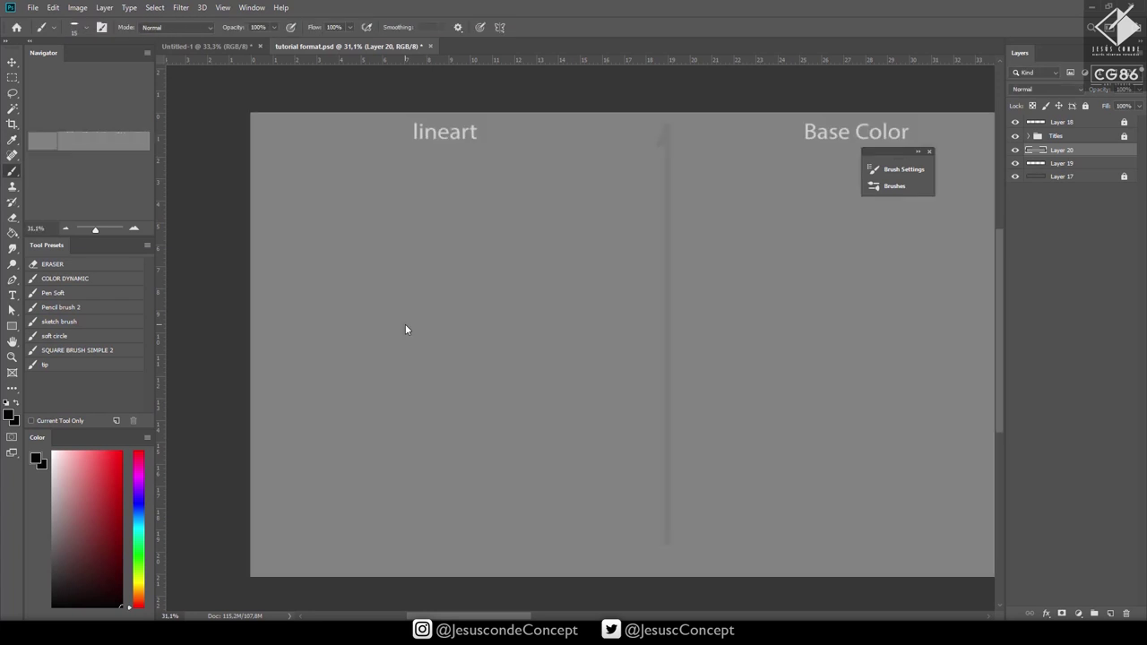
left_click(1086, 107)
Add a new layer and loosely sketch the leaf's stem, main veins and upper edge under the lineart title.
key("ctrl+shift+n")
key("Return")
left_click_drag(420, 337, 460, 301)
left_click_drag(385, 283, 369, 338)
mouse_move(353, 409)
left_mouse_down()
mouse_move(370, 394)
mouse_move(351, 408)
mouse_move(465, 411)
left_mouse_up()
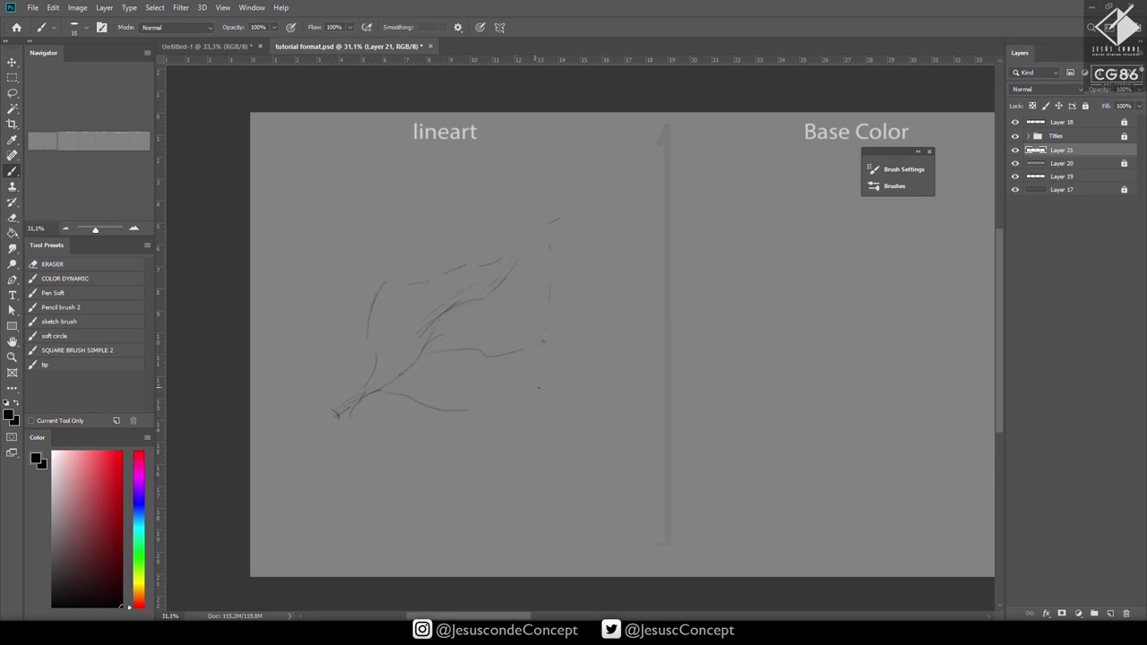
Rough in the leaf's lower edge, the pointed lobes on both sides and the thickness of the stem.
left_click_drag(542, 386, 450, 410)
mouse_move(363, 391)
left_mouse_down()
mouse_move(361, 289)
mouse_move(359, 340)
mouse_move(348, 324)
mouse_move(334, 326)
mouse_move(346, 323)
mouse_move(339, 315)
mouse_move(348, 346)
left_mouse_up()
left_click_drag(366, 359, 358, 387)
mouse_move(391, 269)
left_mouse_down()
mouse_move(412, 278)
mouse_move(422, 249)
left_mouse_up()
left_click_drag(542, 303, 476, 326)
mouse_move(544, 305)
left_mouse_down()
mouse_move(565, 299)
mouse_move(561, 333)
mouse_move(539, 349)
mouse_move(585, 360)
mouse_move(544, 396)
mouse_move(479, 407)
mouse_move(607, 366)
left_mouse_up()
left_click_drag(421, 369, 402, 373)
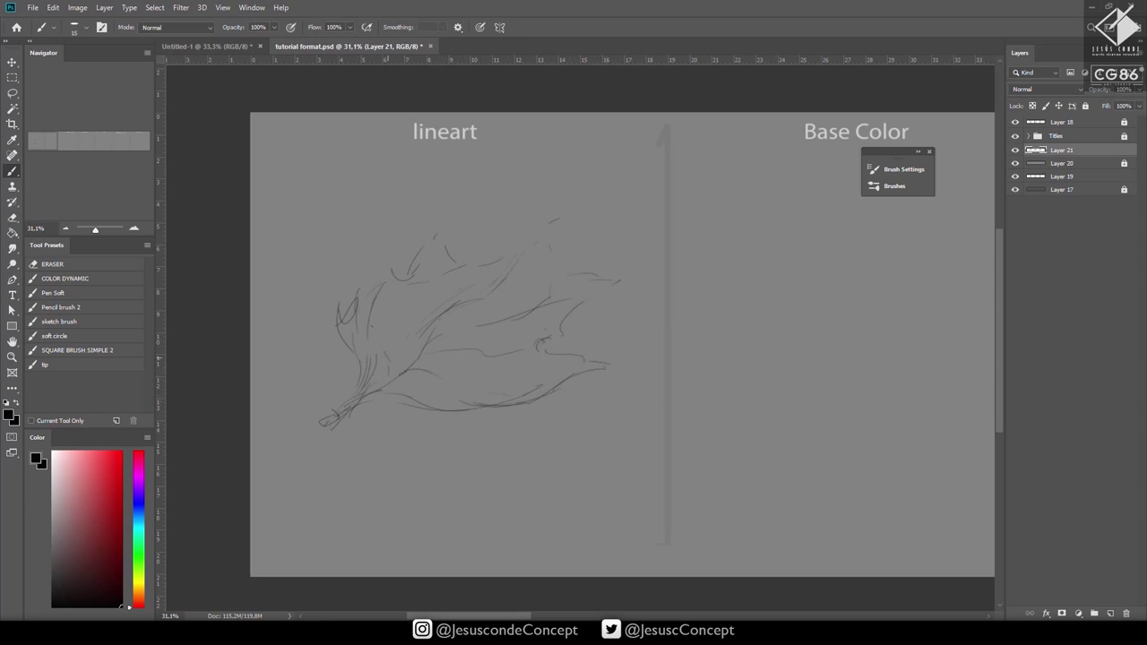
Strengthen the leaf's outline, extending the pointed upper, right and left lobes and the curved bottom edge.
mouse_move(373, 272)
left_mouse_down()
mouse_move(386, 385)
mouse_move(372, 308)
left_mouse_up()
left_click_drag(492, 251, 578, 208)
mouse_move(450, 269)
left_mouse_down()
mouse_move(506, 244)
mouse_move(595, 210)
mouse_move(563, 240)
mouse_move(552, 281)
mouse_move(558, 247)
mouse_move(591, 211)
mouse_move(561, 260)
mouse_move(625, 276)
mouse_move(594, 294)
left_mouse_up()
mouse_move(590, 298)
left_mouse_down()
mouse_move(561, 328)
mouse_move(587, 361)
mouse_move(621, 362)
mouse_move(524, 387)
left_mouse_up()
mouse_move(445, 405)
left_mouse_down()
mouse_move(439, 382)
mouse_move(372, 395)
mouse_move(322, 425)
mouse_move(363, 380)
left_mouse_up()
left_click_drag(333, 319, 344, 348)
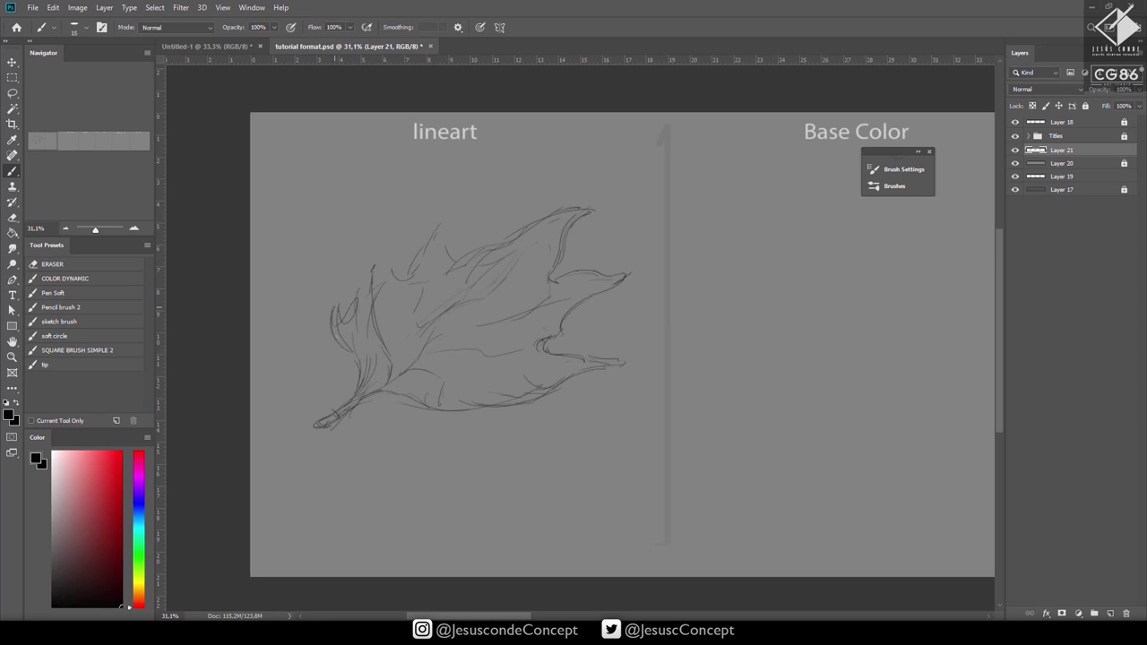
left_click_drag(349, 307, 371, 270)
Flip the leaf sketch horizontally and enlarge it to fill more of the lineart section.
key("ctrl+shift+h")
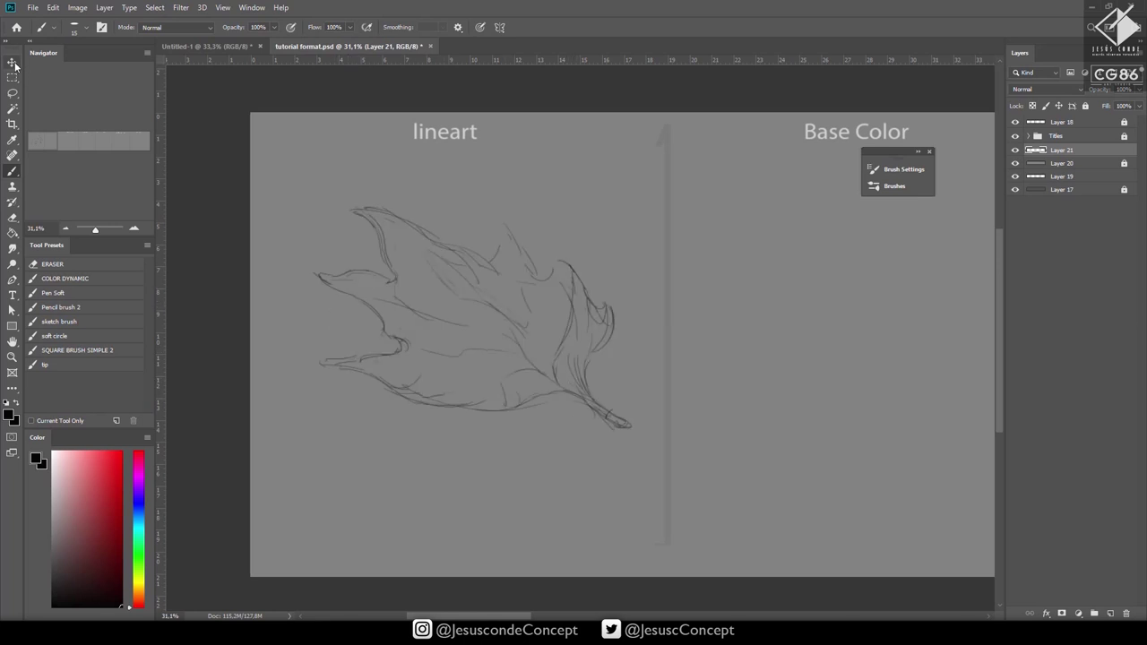
key("ctrl+t")
left_click_drag(468, 435, 459, 474)
left_click_drag(555, 389, 528, 427)
left_click_drag(605, 243, 631, 205)
key("Return")
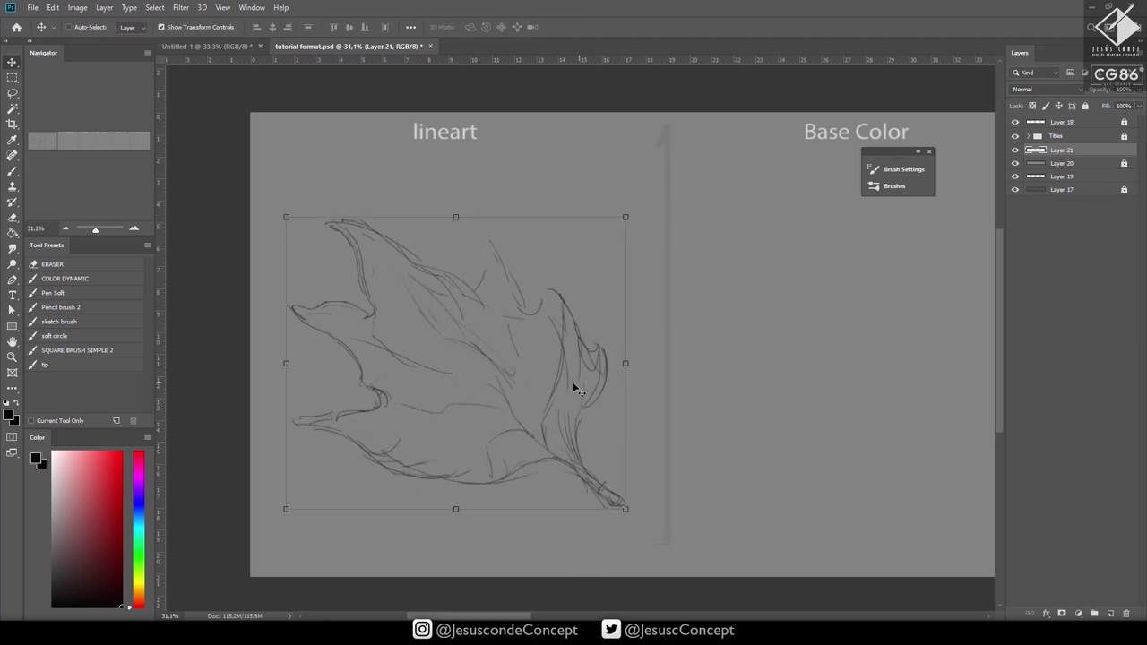
Warp the leaf sketch, pulling the stem outward, bulging the lower edge down and adjusting the lobes.
key("ctrl+shift+w")
left_click_drag(492, 381, 467, 396)
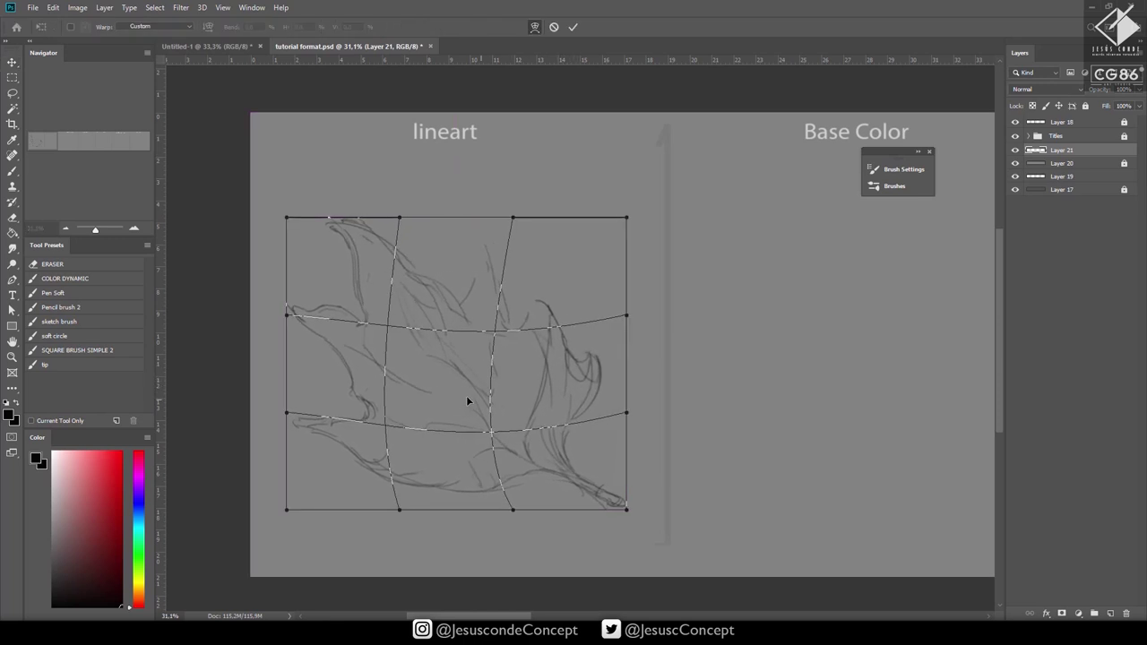
left_click_drag(627, 510, 646, 506)
left_click_drag(614, 393, 618, 386)
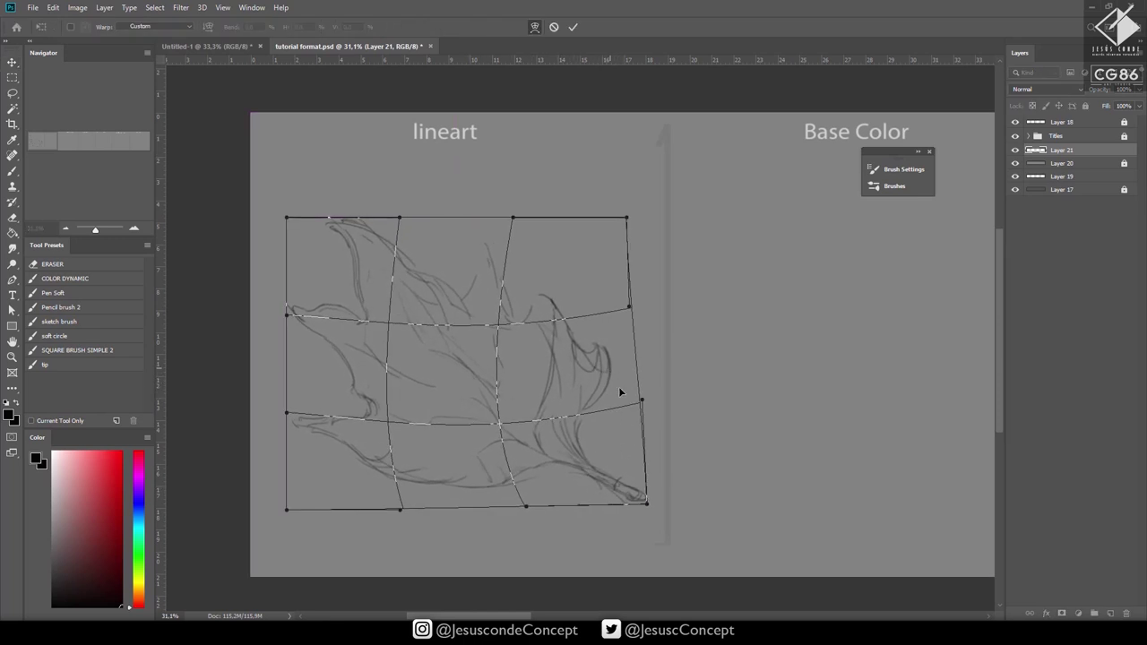
left_click_drag(612, 494, 622, 500)
left_click_drag(490, 478, 427, 502)
mouse_move(511, 389)
left_mouse_down()
mouse_move(550, 324)
mouse_move(514, 374)
left_mouse_up()
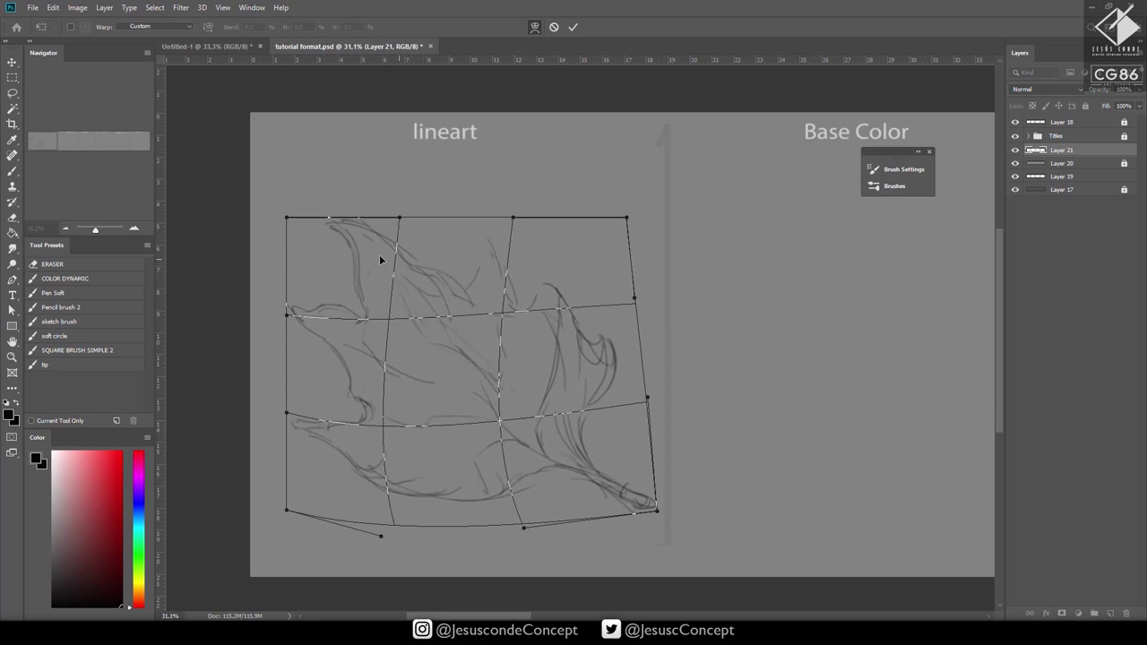
left_click_drag(371, 246, 363, 234)
key("Return")
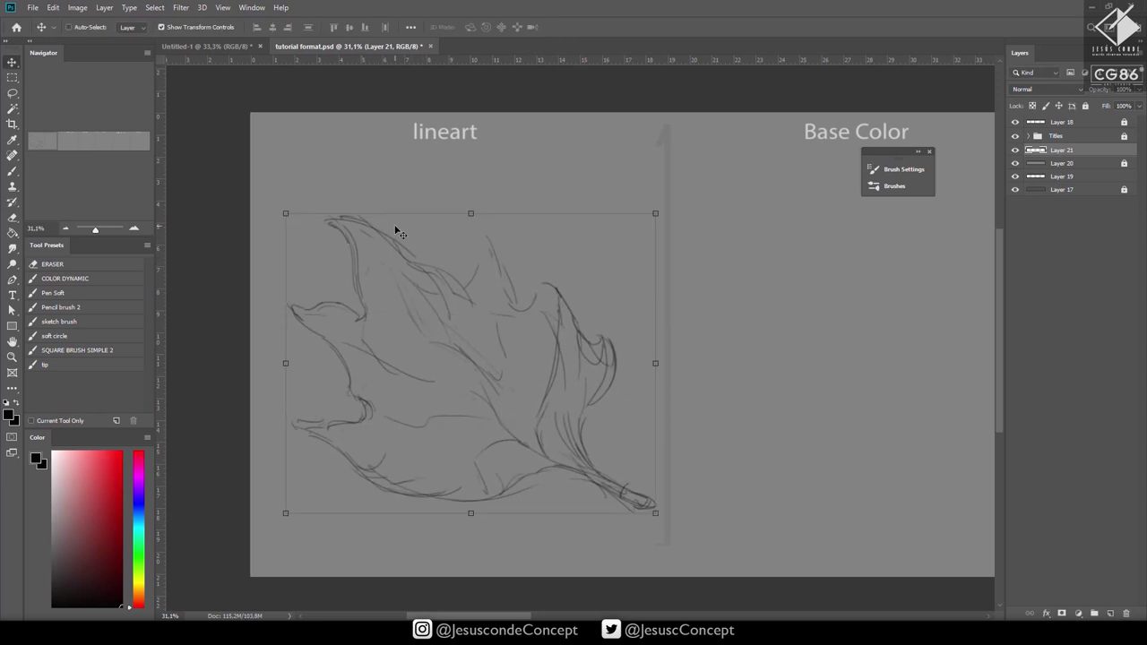
Flip the sketch back horizontally and darken the left lobes, stem and central vein with the Brush.
key("ctrl+h")
key("b")
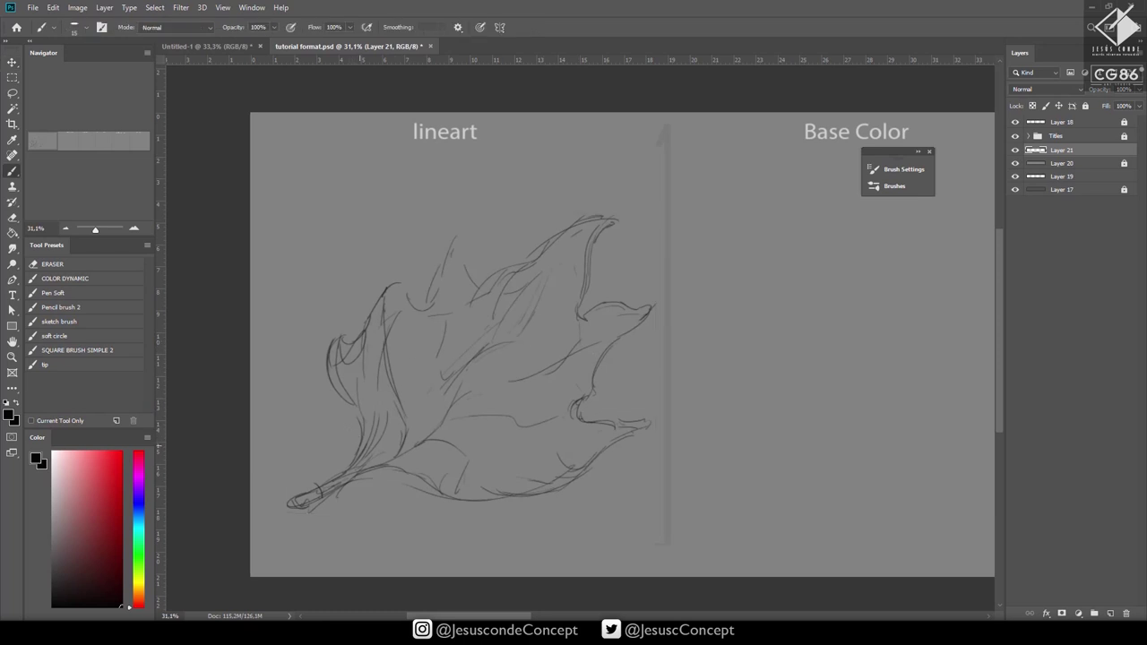
mouse_move(337, 402)
left_mouse_down()
mouse_move(330, 347)
mouse_move(401, 279)
mouse_move(420, 307)
mouse_move(432, 299)
mouse_move(431, 276)
mouse_move(455, 238)
mouse_move(440, 309)
mouse_move(451, 314)
left_mouse_up()
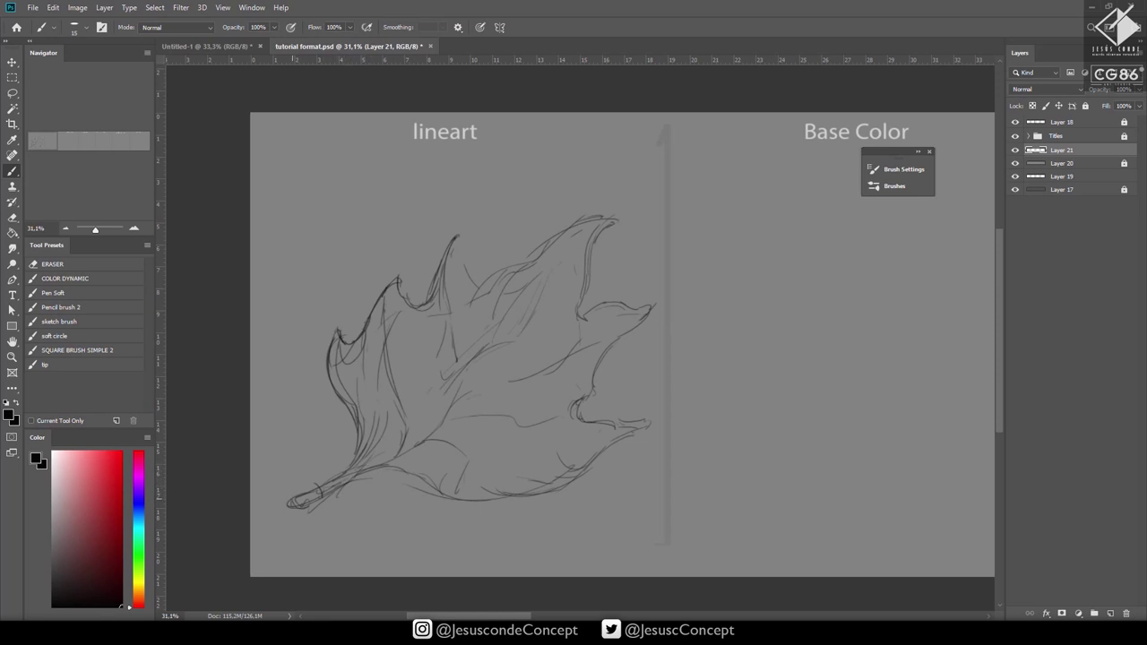
mouse_move(288, 500)
left_mouse_down()
mouse_move(324, 497)
mouse_move(414, 448)
mouse_move(511, 341)
mouse_move(577, 229)
mouse_move(604, 219)
mouse_move(553, 260)
mouse_move(493, 365)
mouse_move(520, 321)
left_mouse_up()
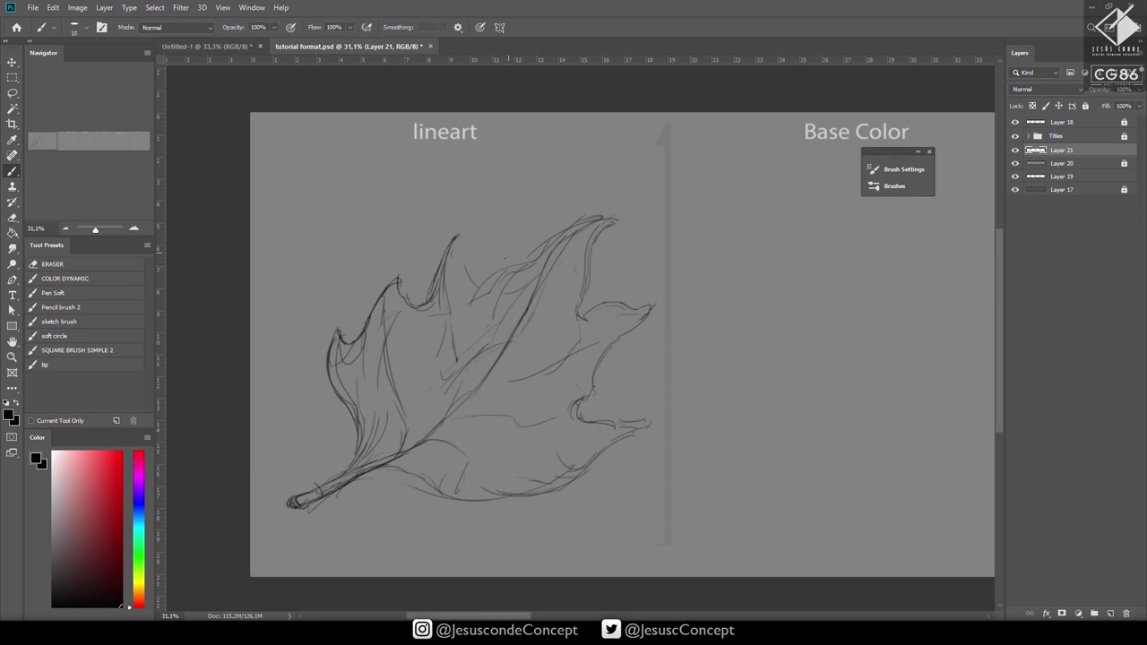
left_click_drag(505, 254, 497, 309)
Reduce the eraser size to 100 and erase the tall spike and stray lines along the leaf's upper edge.
key("e")
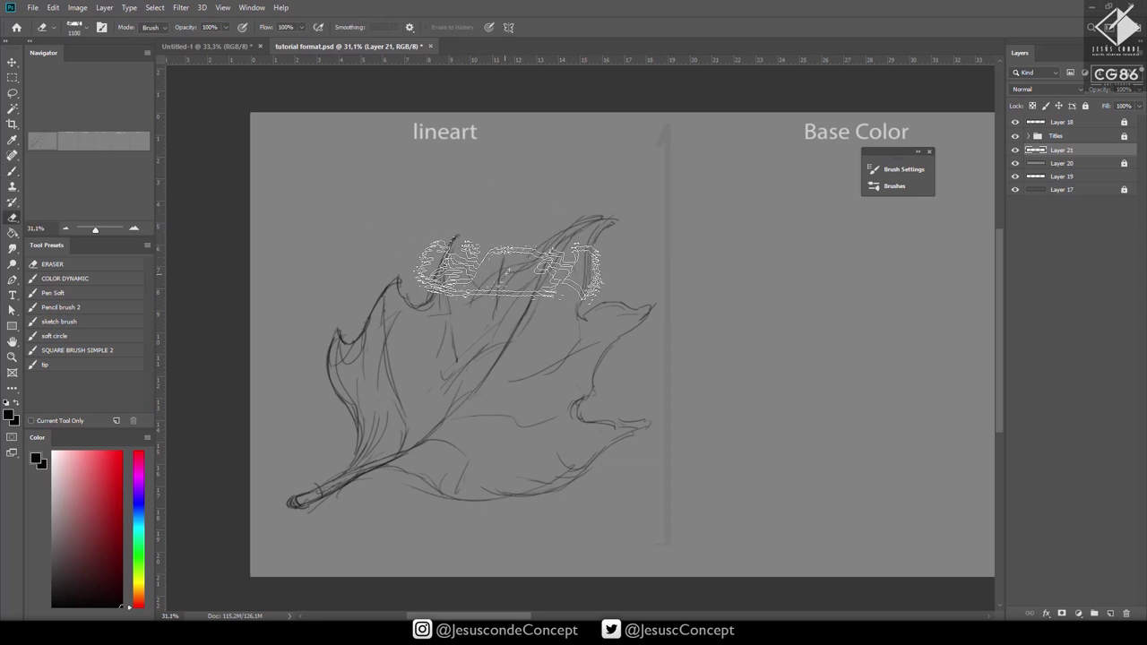
key("bracketleft")
key("bracketleft")
key("bracketleft")
key("bracketleft")
key("bracketleft")
key("bracketleft")
key("bracketleft")
key("bracketleft")
key("bracketleft")
key("bracketleft")
mouse_move(462, 242)
left_mouse_down()
mouse_move(436, 300)
mouse_move(459, 294)
mouse_move(432, 332)
mouse_move(445, 336)
mouse_move(432, 326)
mouse_move(431, 337)
mouse_move(502, 260)
mouse_move(626, 212)
mouse_move(607, 223)
mouse_move(593, 276)
mouse_move(602, 215)
mouse_move(578, 319)
left_mouse_up()
Redraw the upper lobe with small jagged teeth and erase the protruding middle lobe on the leaf's right side.
key("b")
key("e")
key("b")
key("e")
left_click_drag(645, 294, 643, 309)
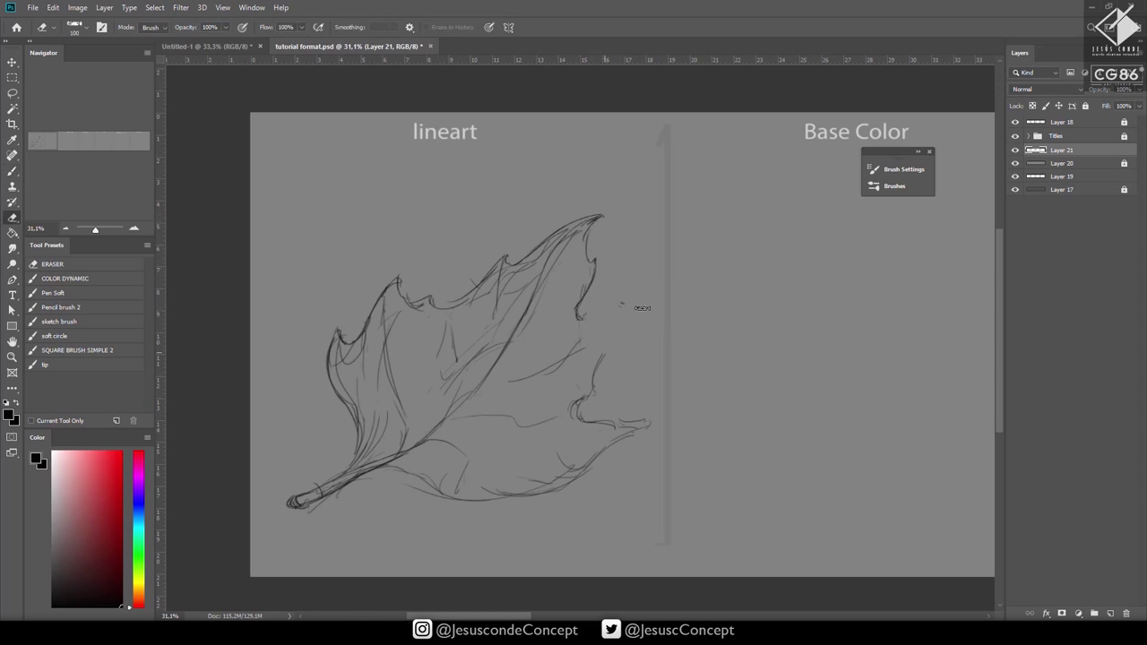
left_click_drag(581, 344, 536, 373)
Redraw the leaf's right edge closer in and sketch a curved vein running to its notch.
key("b")
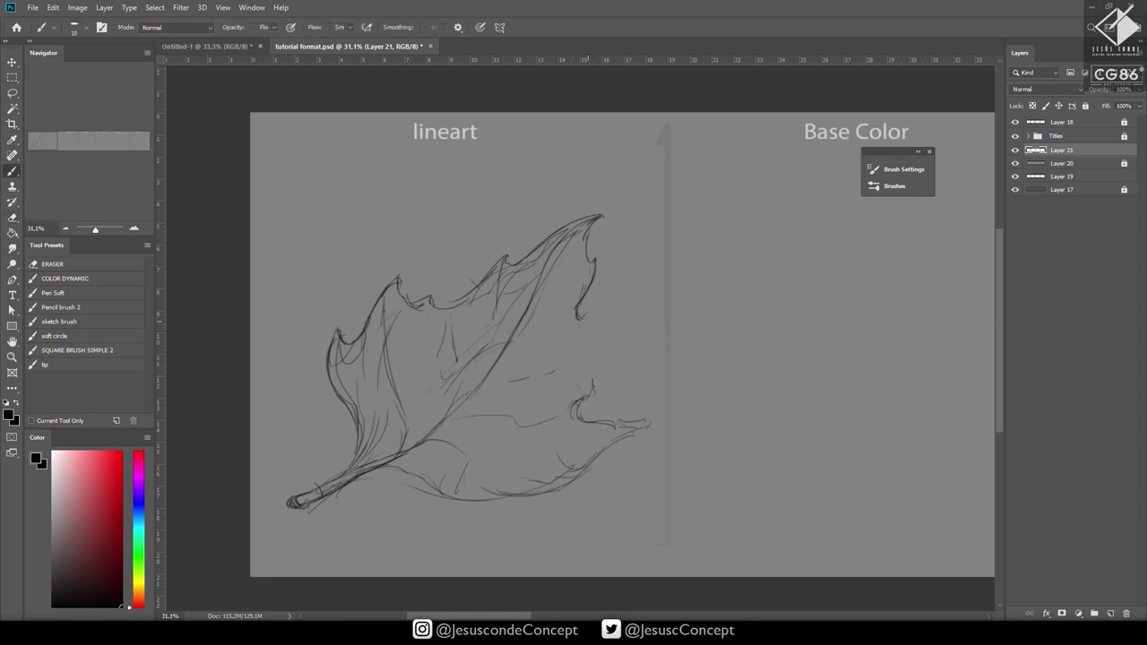
mouse_move(599, 314)
left_mouse_down()
mouse_move(589, 350)
mouse_move(600, 373)
mouse_move(587, 392)
mouse_move(530, 376)
left_mouse_up()
key("e")
key("b")
left_click_drag(545, 333, 490, 380)
left_click_drag(572, 317, 544, 332)
left_click_drag(594, 311, 498, 364)
mouse_move(481, 309)
left_mouse_down()
mouse_move(492, 346)
mouse_move(458, 333)
left_mouse_up()
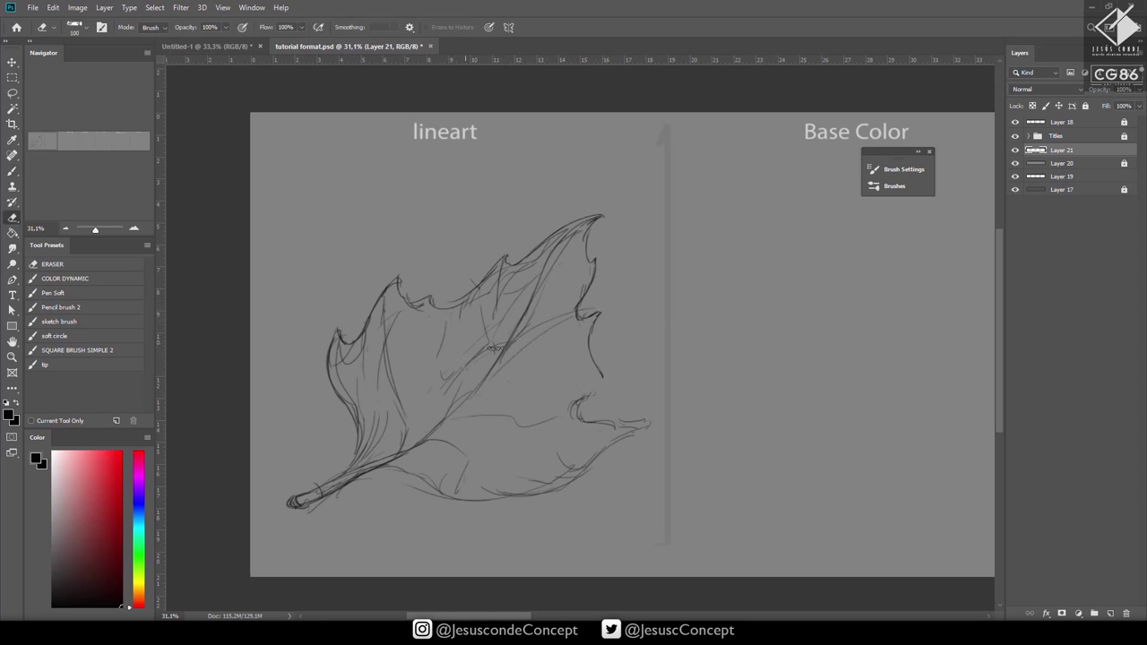
Redraw the lower right lobe with a sharp tip, firm up the bottom edge and add its vein.
mouse_move(587, 356)
left_mouse_down()
mouse_move(601, 410)
mouse_move(647, 414)
mouse_move(595, 464)
mouse_move(505, 502)
left_mouse_up()
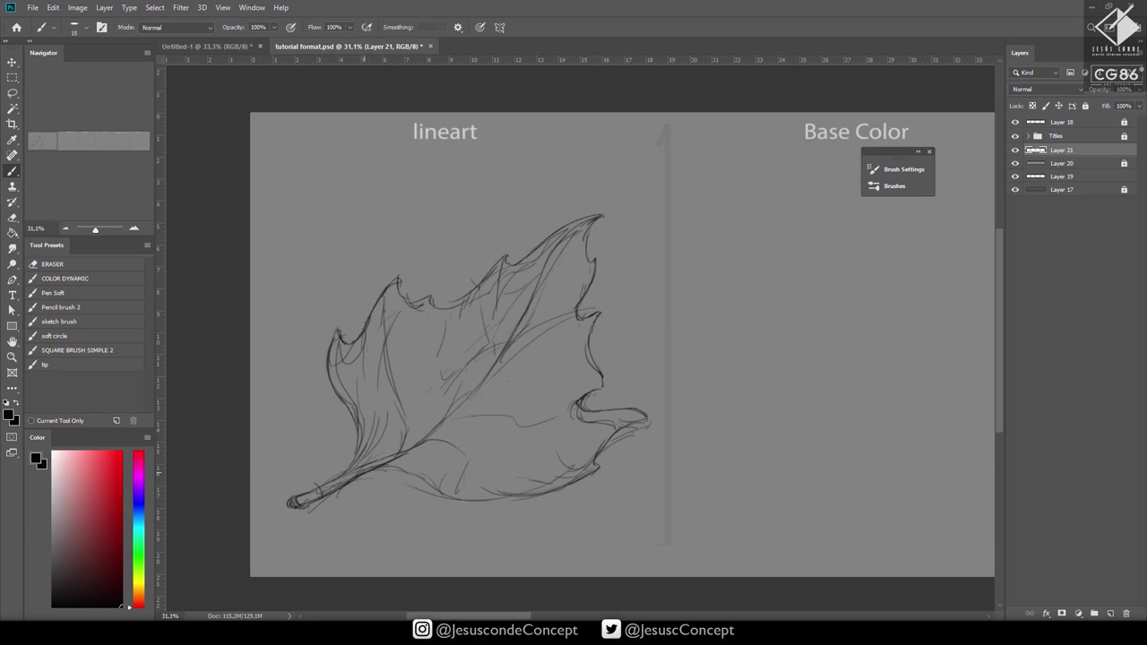
mouse_move(364, 474)
left_mouse_down()
mouse_move(541, 496)
mouse_move(597, 462)
left_mouse_up()
key("e")
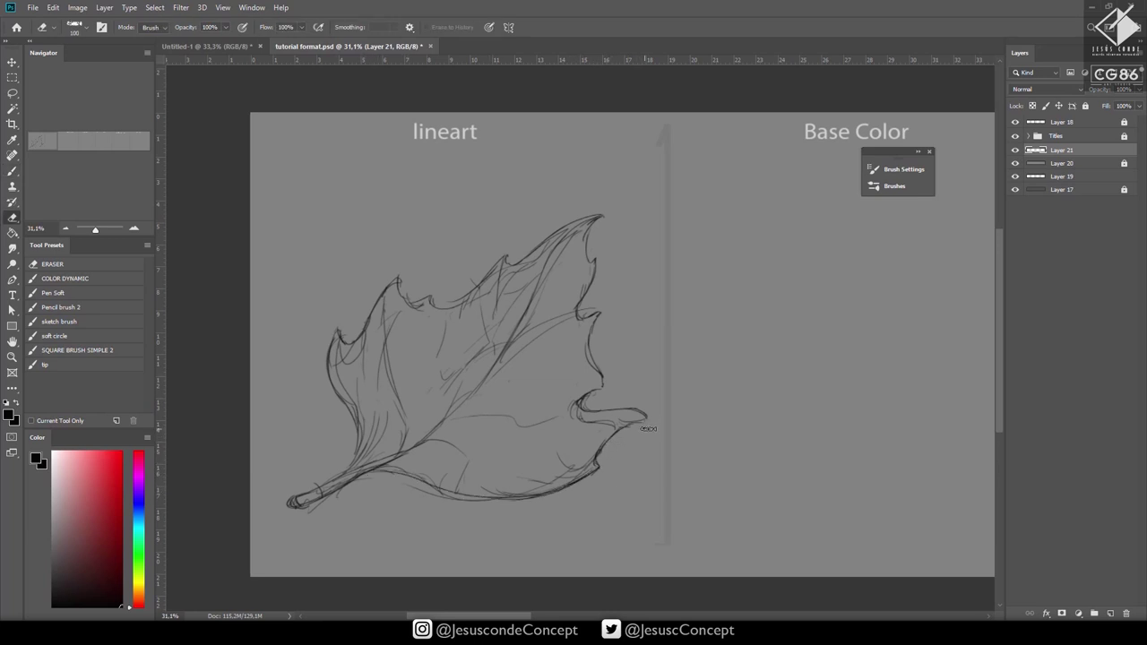
key("b")
mouse_move(648, 418)
left_mouse_down()
mouse_move(538, 424)
mouse_move(401, 458)
mouse_move(388, 365)
mouse_move(352, 384)
mouse_move(345, 475)
left_mouse_up()
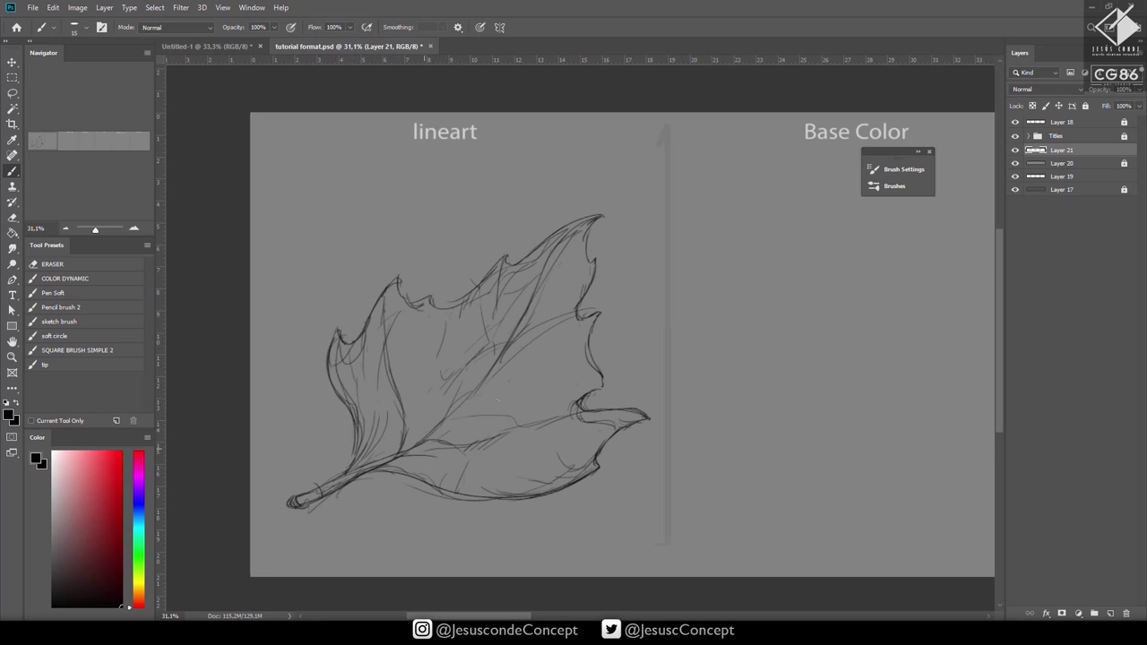
Sketch secondary veins fanning out from the stem base across the middle of the leaf.
left_click_drag(571, 374, 452, 426)
left_click_drag(536, 381, 444, 419)
left_click_drag(520, 363, 462, 407)
left_click_drag(581, 336, 574, 338)
left_click_drag(453, 317, 426, 423)
left_click_drag(480, 391, 432, 435)
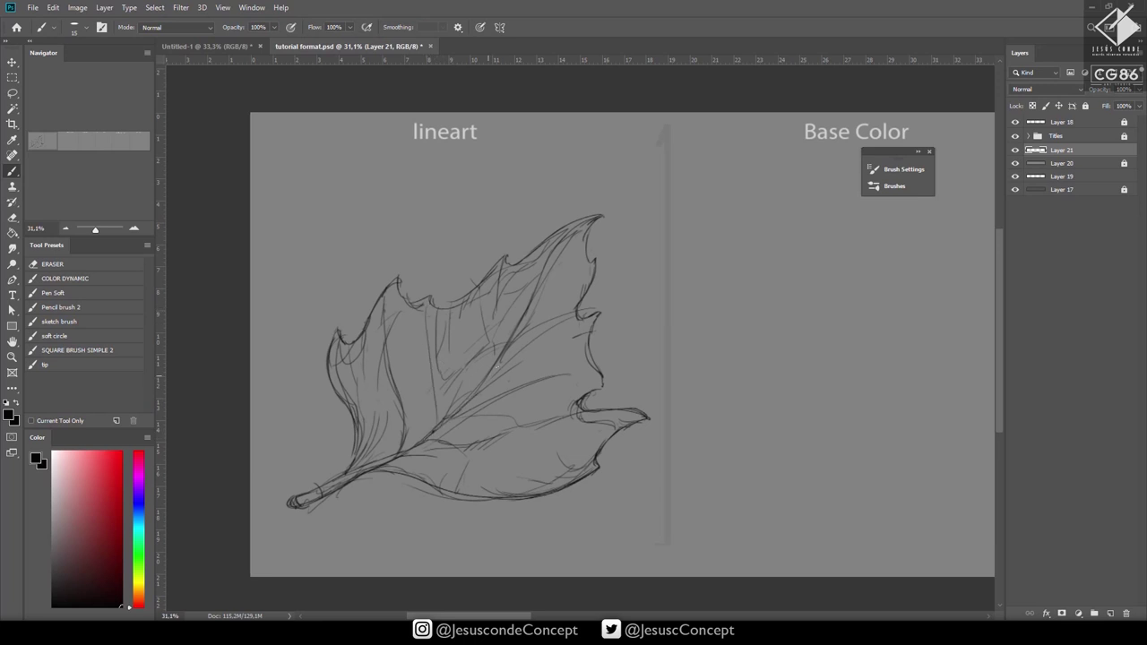
Darken the full leaf outline, sharpening the teeth on the upper, right and left edges.
mouse_move(547, 265)
left_mouse_down()
mouse_move(604, 214)
mouse_move(583, 260)
mouse_move(594, 263)
left_mouse_up()
mouse_move(590, 217)
left_mouse_down()
mouse_move(505, 260)
mouse_move(457, 303)
left_mouse_up()
left_click_drag(464, 292, 430, 304)
left_click_drag(434, 305, 428, 293)
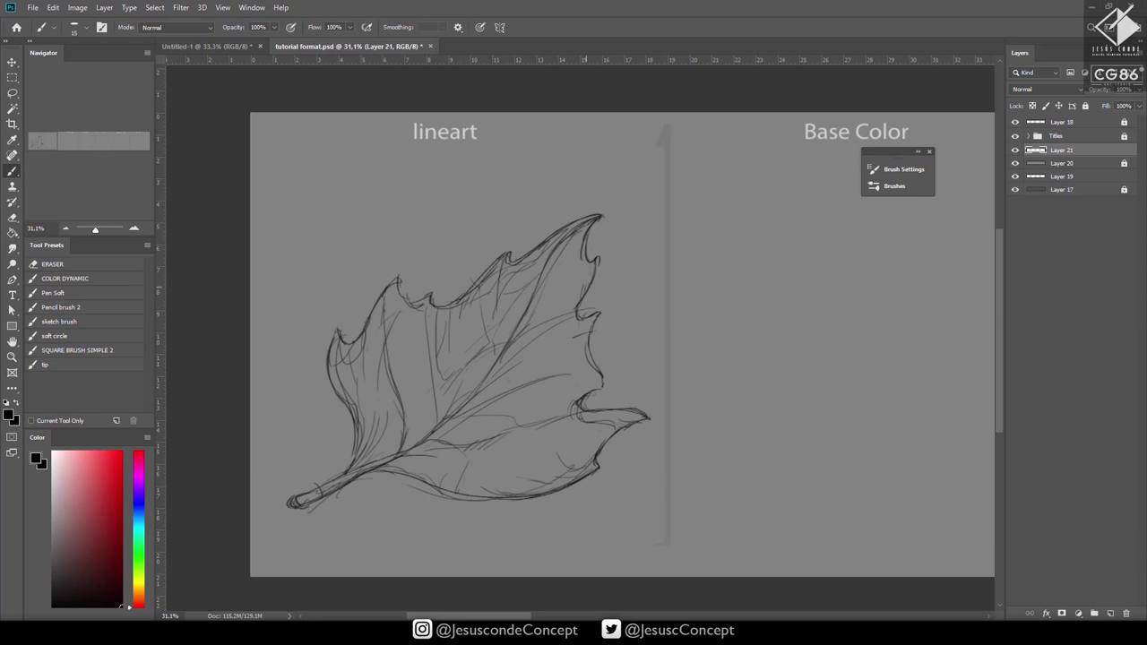
mouse_move(601, 256)
left_mouse_down()
mouse_move(581, 299)
mouse_move(588, 316)
mouse_move(601, 311)
mouse_move(588, 340)
mouse_move(599, 371)
mouse_move(579, 408)
mouse_move(597, 462)
left_mouse_up()
mouse_move(489, 495)
left_mouse_down()
mouse_move(357, 475)
mouse_move(300, 508)
mouse_move(347, 468)
mouse_move(359, 414)
left_mouse_up()
left_click_drag(353, 461, 330, 327)
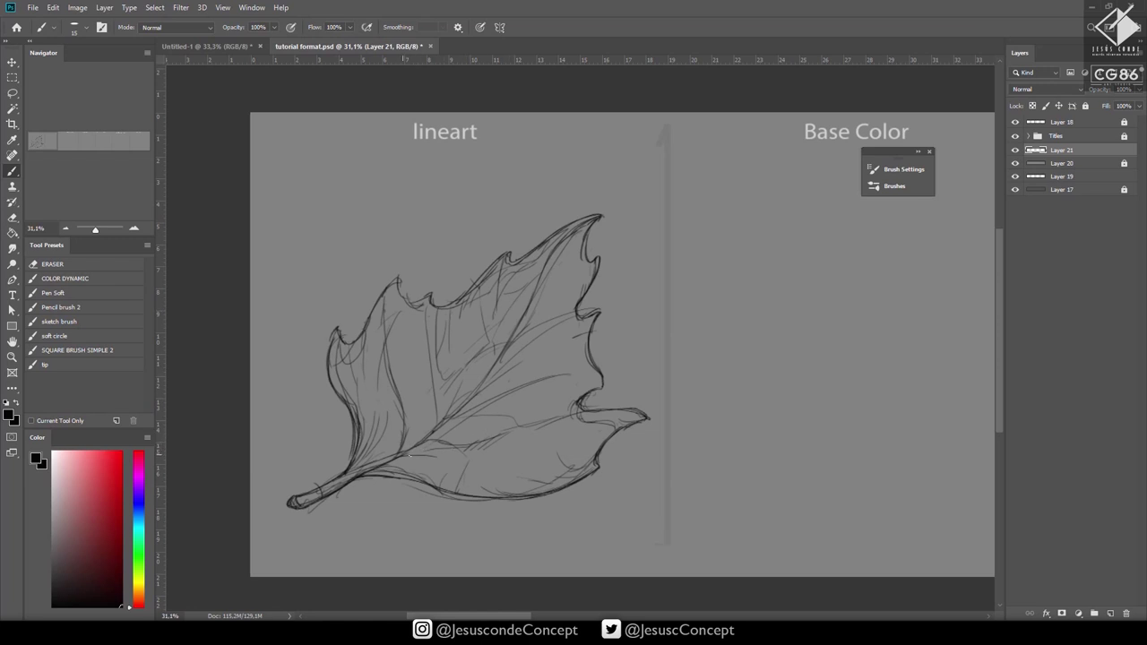
Reshape the leaf's base where it meets the stem, erasing and redrawing the lower left curve.
mouse_move(410, 455)
left_mouse_down()
mouse_move(513, 497)
mouse_move(460, 493)
mouse_move(422, 455)
mouse_move(386, 457)
left_mouse_up()
left_click_drag(351, 407, 378, 443)
mouse_move(376, 441)
left_mouse_down()
mouse_move(393, 460)
mouse_move(369, 455)
mouse_move(376, 444)
mouse_move(355, 432)
mouse_move(373, 453)
mouse_move(346, 468)
mouse_move(383, 455)
mouse_move(386, 477)
left_mouse_up()
key("e")
mouse_move(403, 478)
left_mouse_down()
mouse_move(434, 476)
mouse_move(389, 486)
mouse_move(484, 502)
left_mouse_up()
key("b")
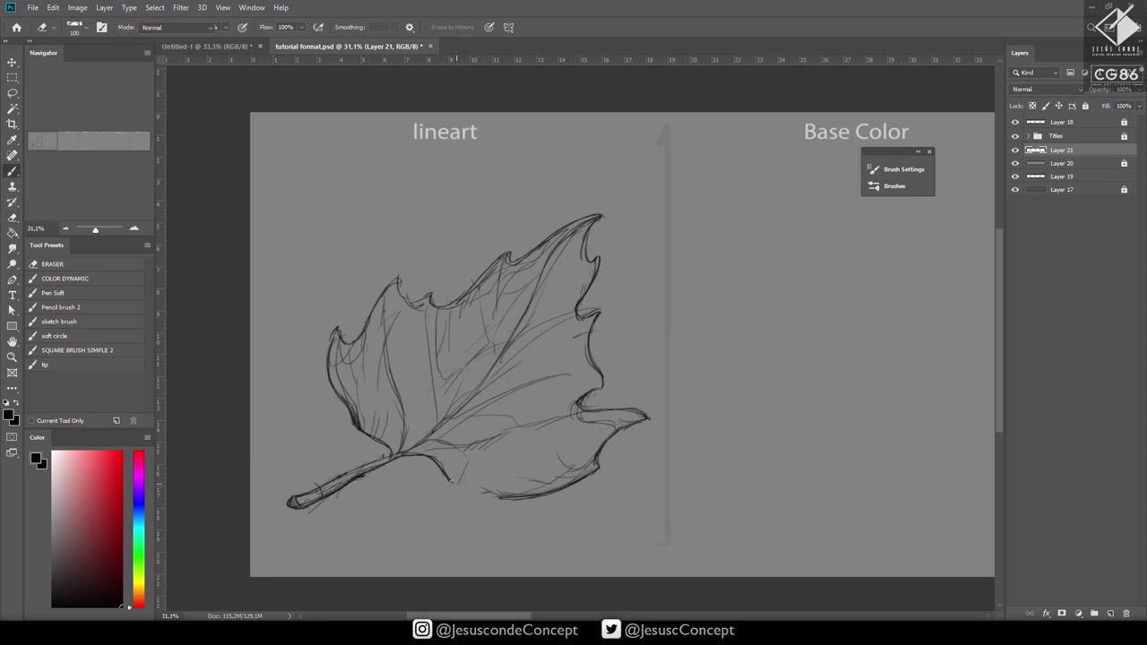
left_click_drag(457, 486, 526, 494)
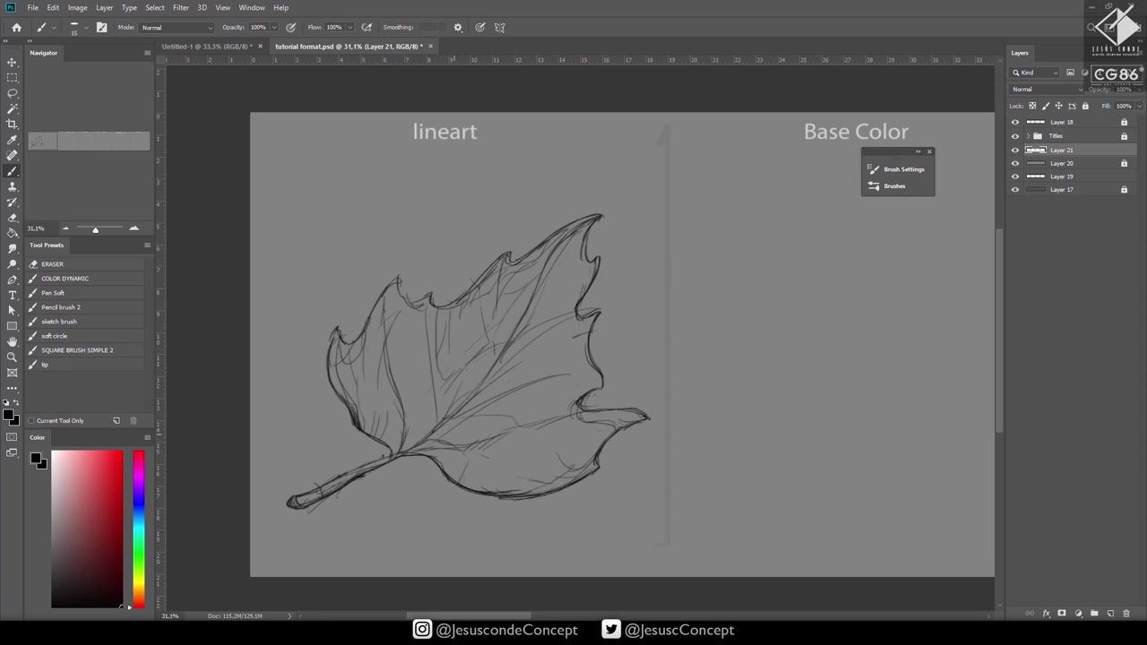
Reinforce the veins leading to the lower right and left lobes and add fine strokes near the upper tip.
mouse_move(420, 447)
left_mouse_down()
mouse_move(519, 426)
mouse_move(439, 443)
left_mouse_up()
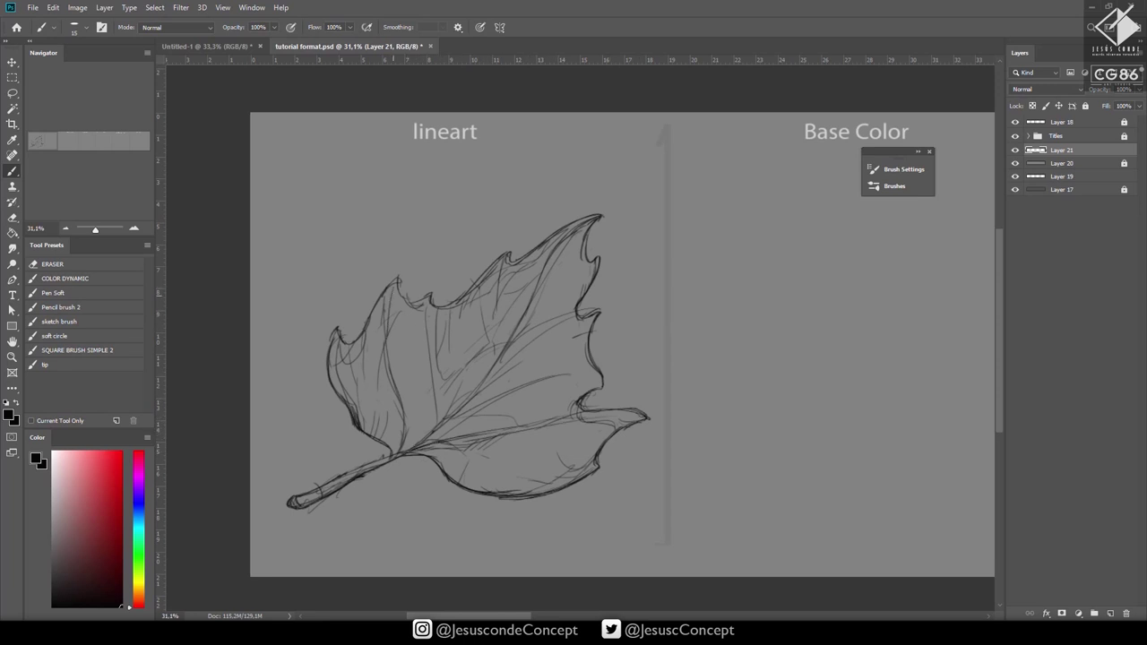
left_click_drag(389, 294, 402, 432)
scroll(614, 212, "up", 2)
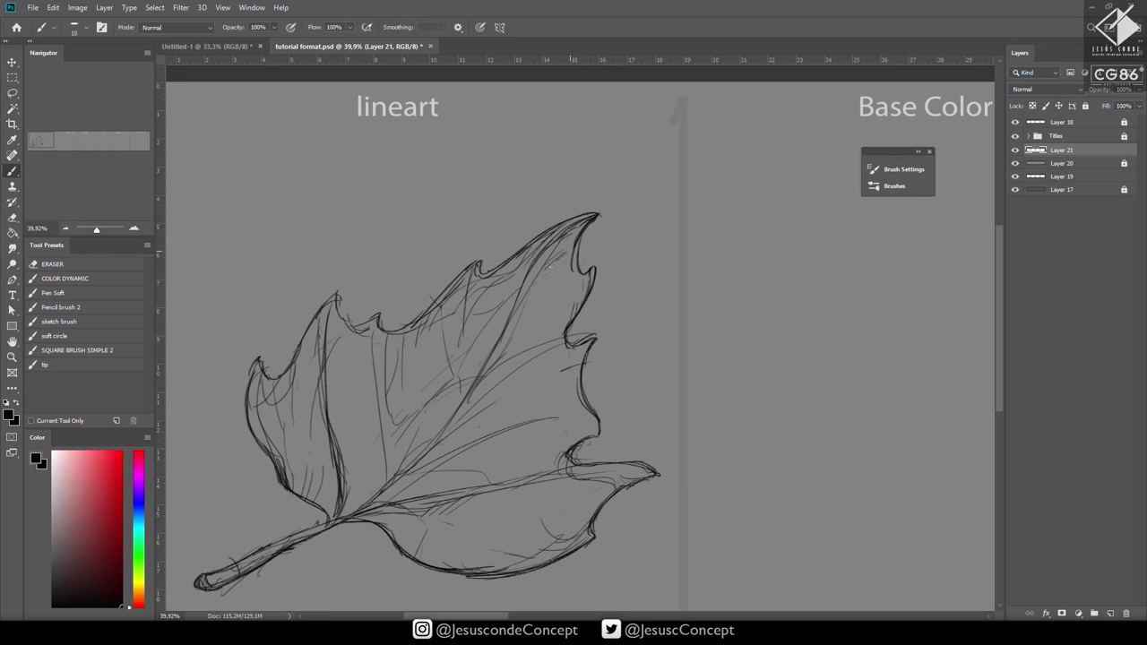
left_click_drag(570, 254, 549, 270)
left_click_drag(572, 255, 542, 314)
key("h")
key("7")
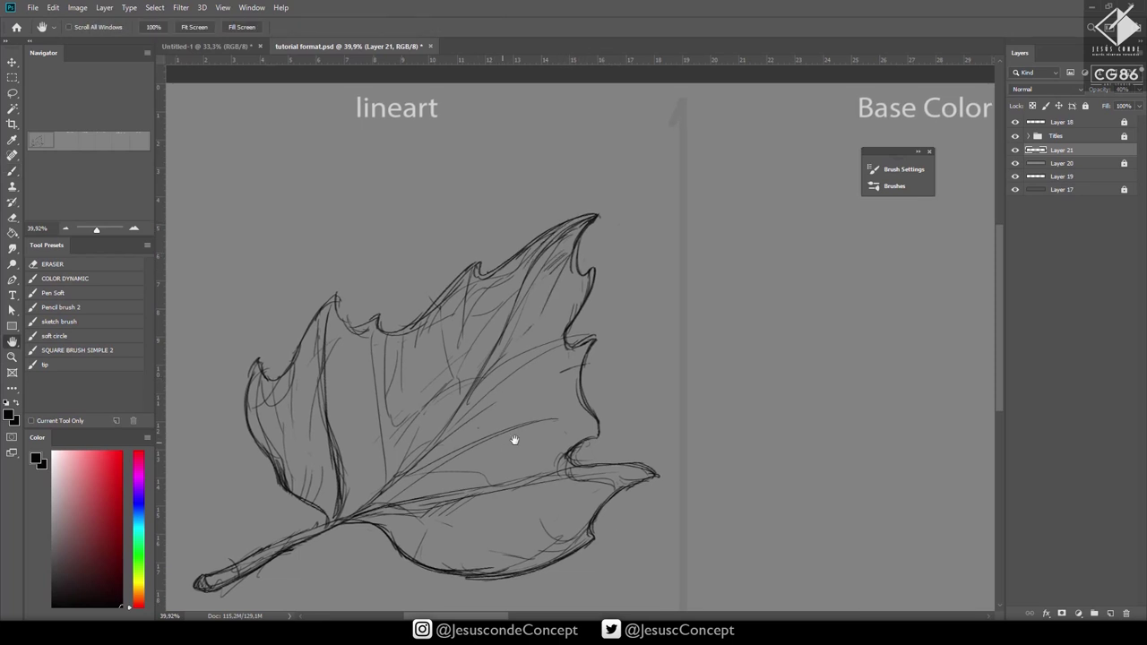
key("4")
key("z")
left_click_drag(535, 424, 513, 444)
scroll(532, 421, "up", 7)
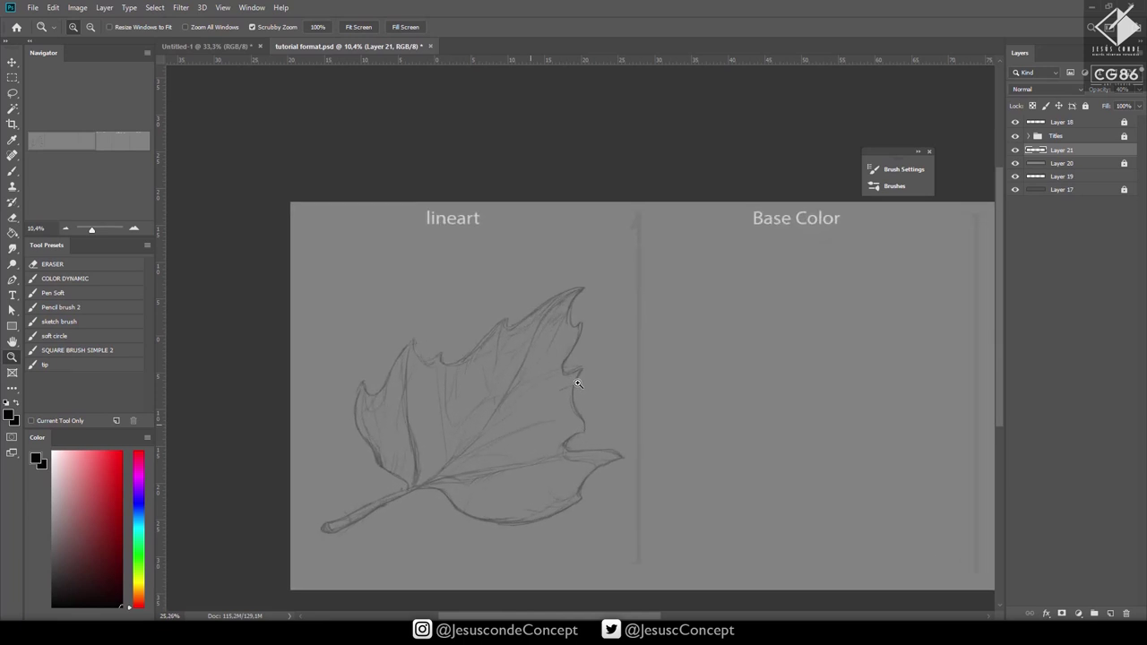
key("h")
key("0")
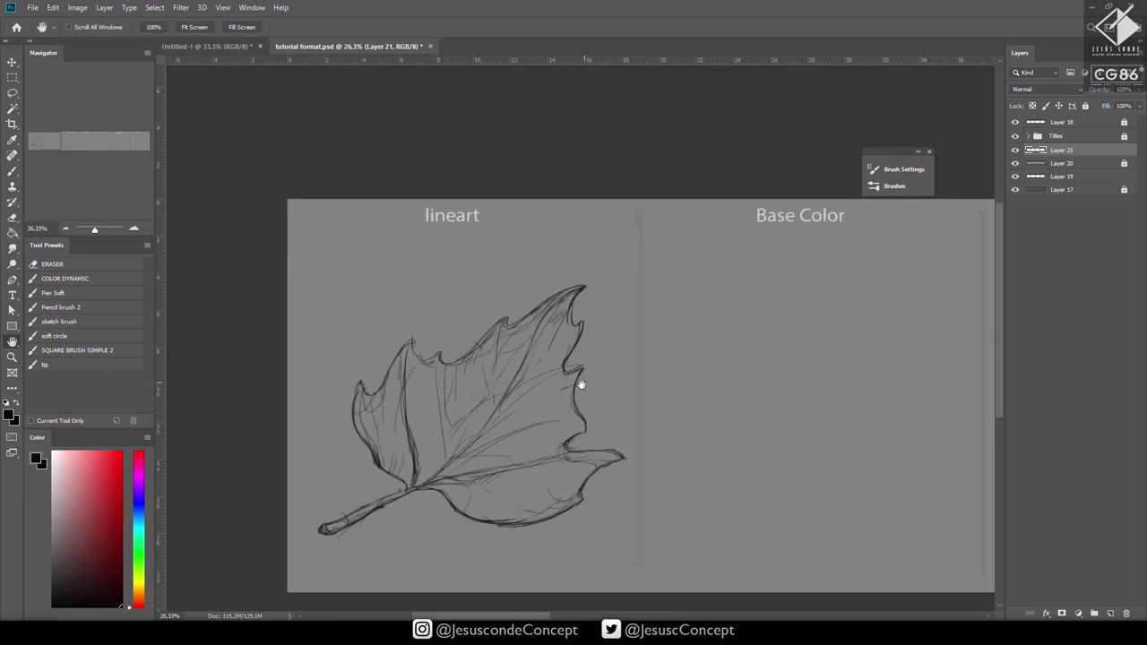
Cut a small torn notch into the leaf's right edge and draw a small hole beside it.
key("z")
scroll(550, 385, "up", 2)
key("e")
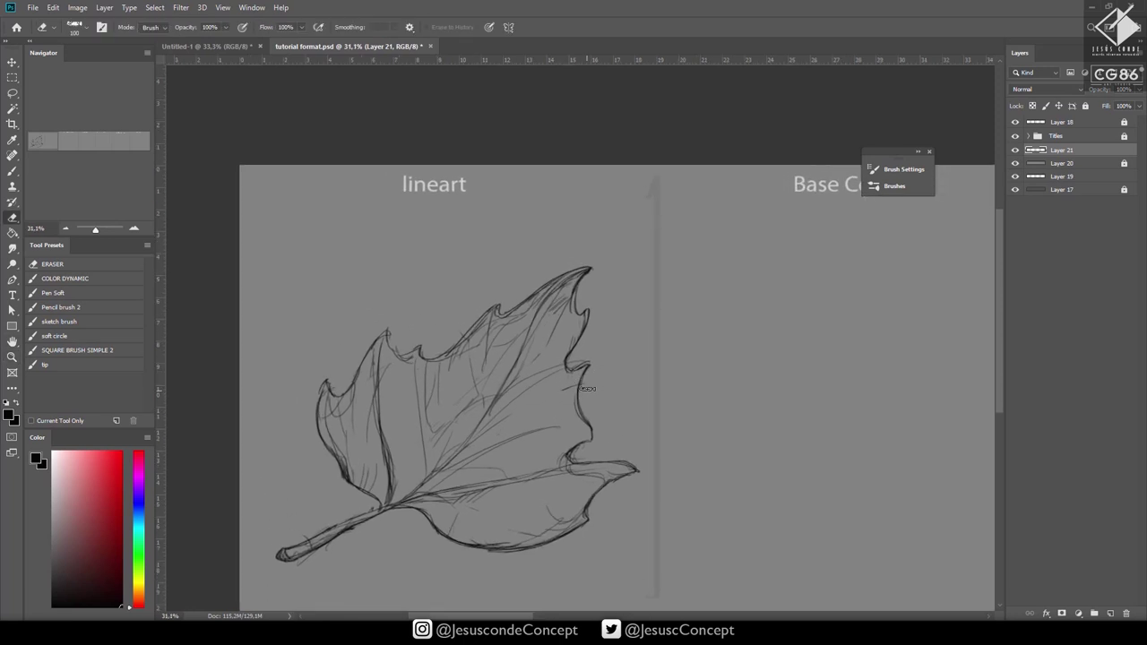
key("b")
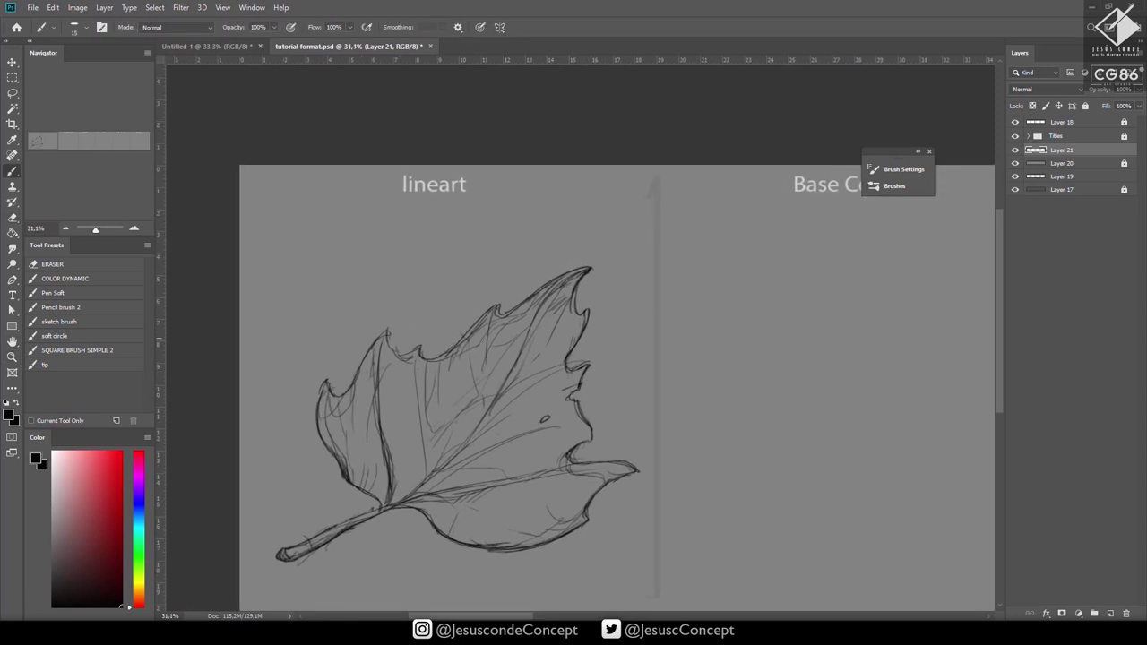
Clean up the left upper tip with the eraser and rework the upper edge between the lobes with a small torn notch.
key("z")
scroll(456, 341, "up", 1)
key("e")
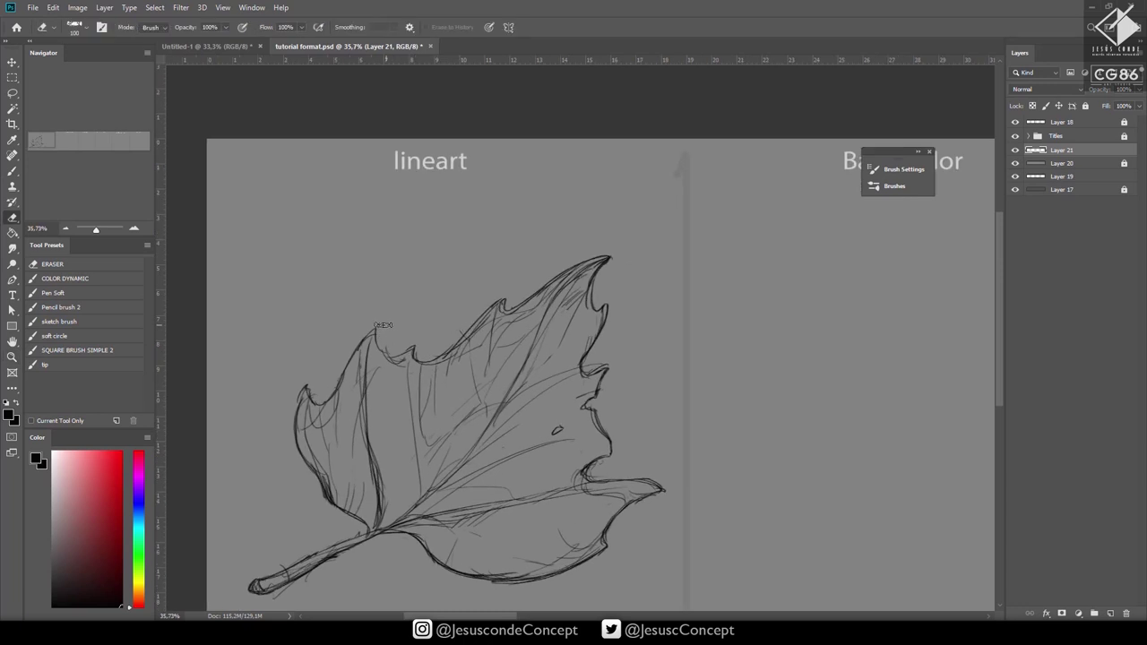
key("z")
scroll(457, 345, "up", 2)
key("b")
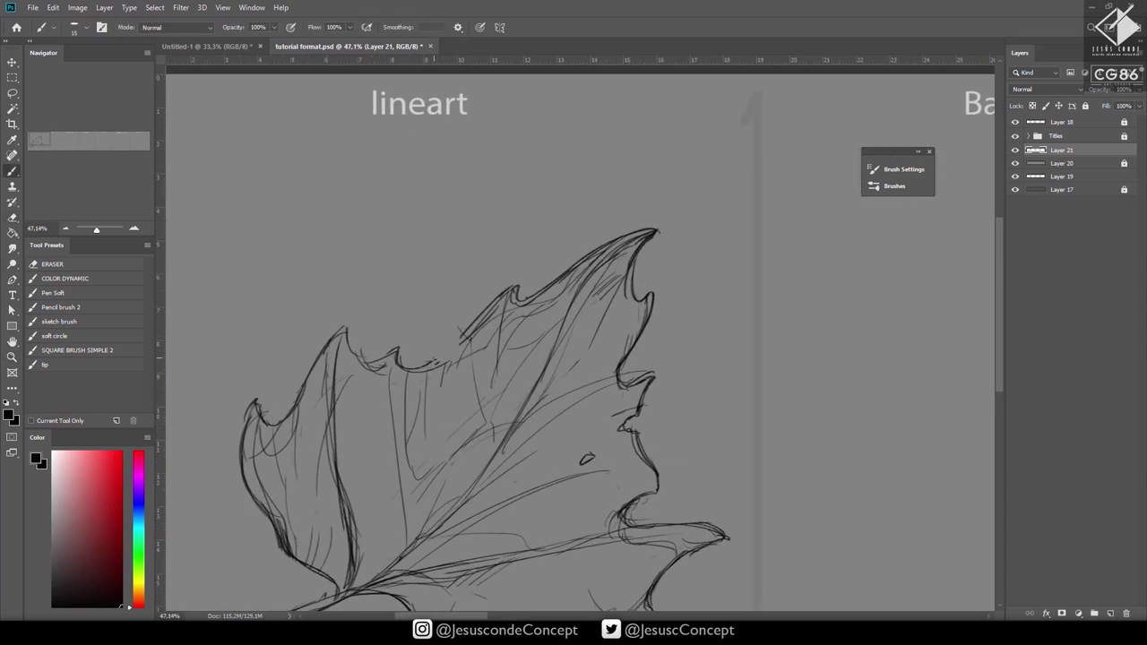
left_click_drag(433, 391, 476, 266)
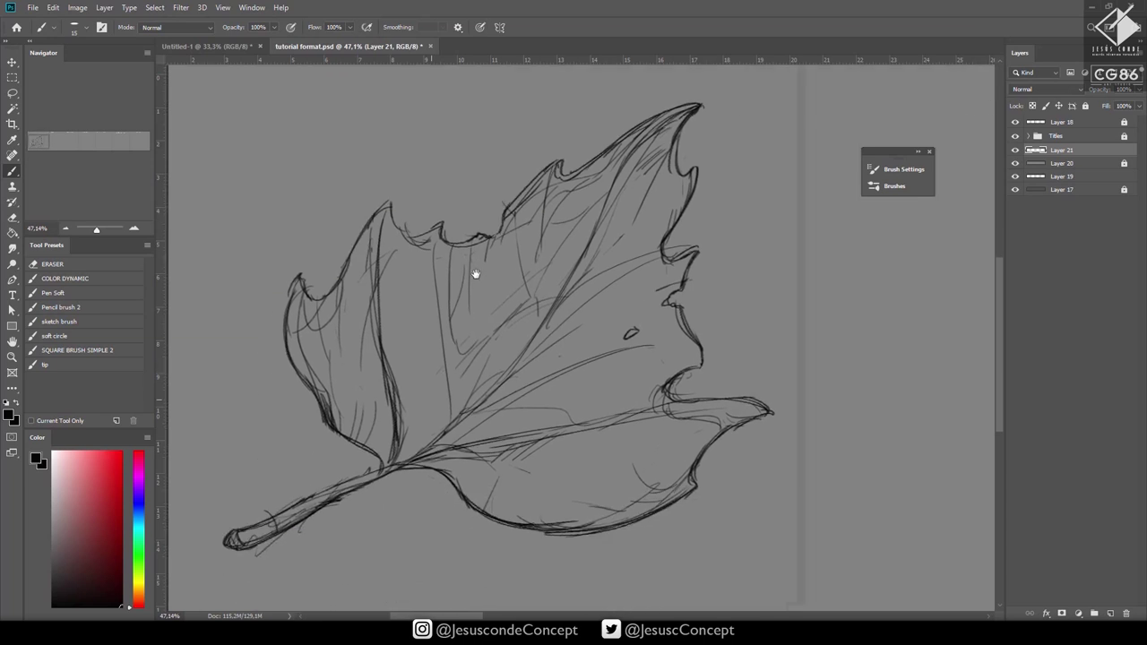
Cut a small notch into the leaf's left edge, then tear the lower right edge and draw a small hole beside it.
key("e")
key("b")
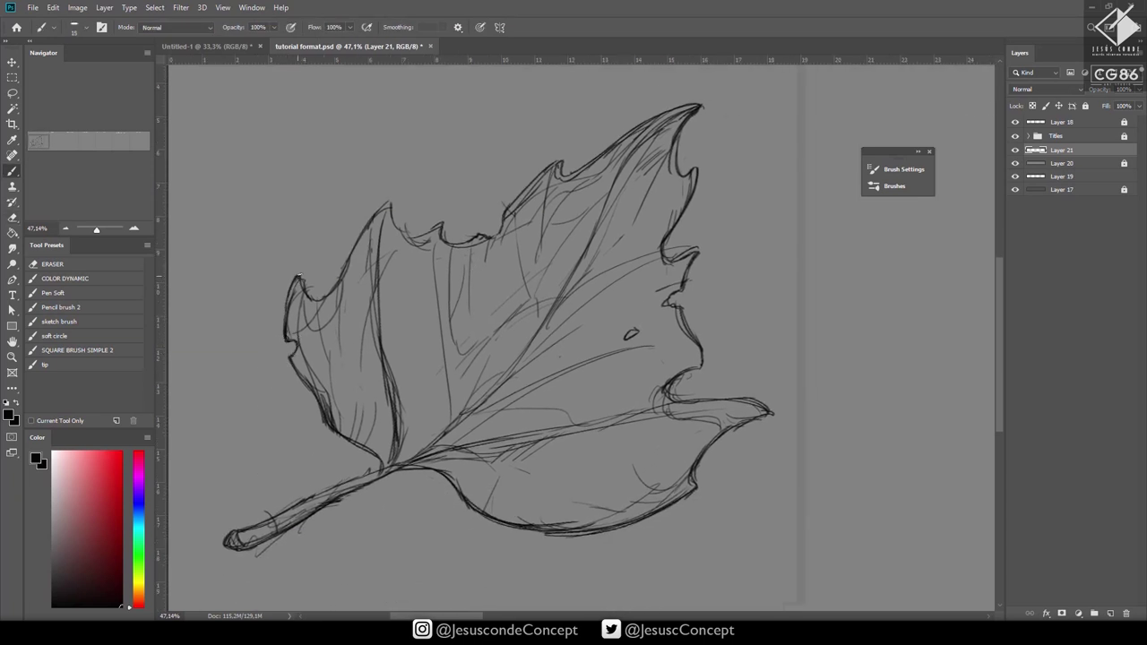
key("e")
left_click_drag(690, 503, 656, 510)
key("b")
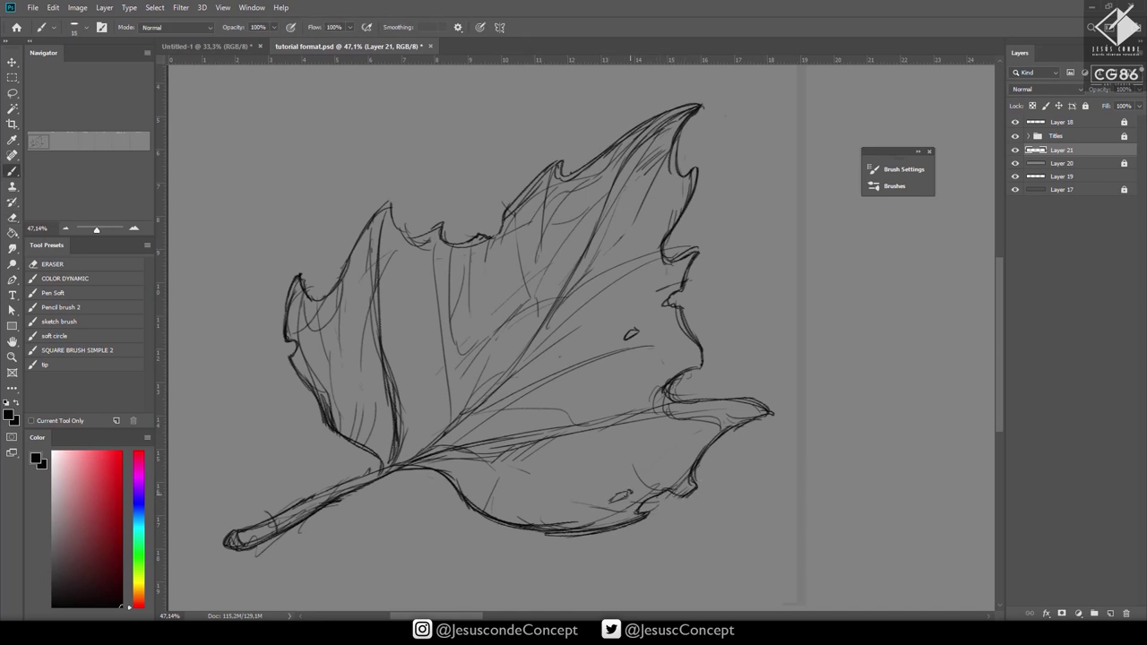
Tear notches into the edge below the right lobe's tip and into the upper right edge, then save the document.
key("e")
left_click_drag(719, 444, 706, 450)
key("b")
left_click_drag(670, 229, 664, 260)
left_click_drag(696, 166, 688, 197)
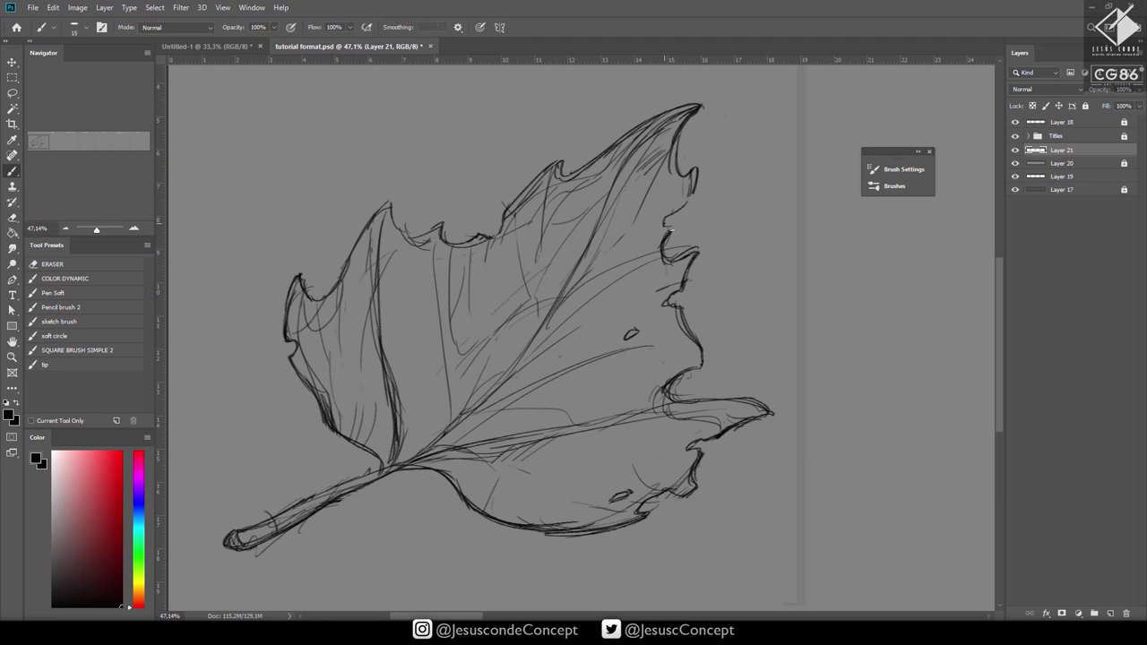
key("z")
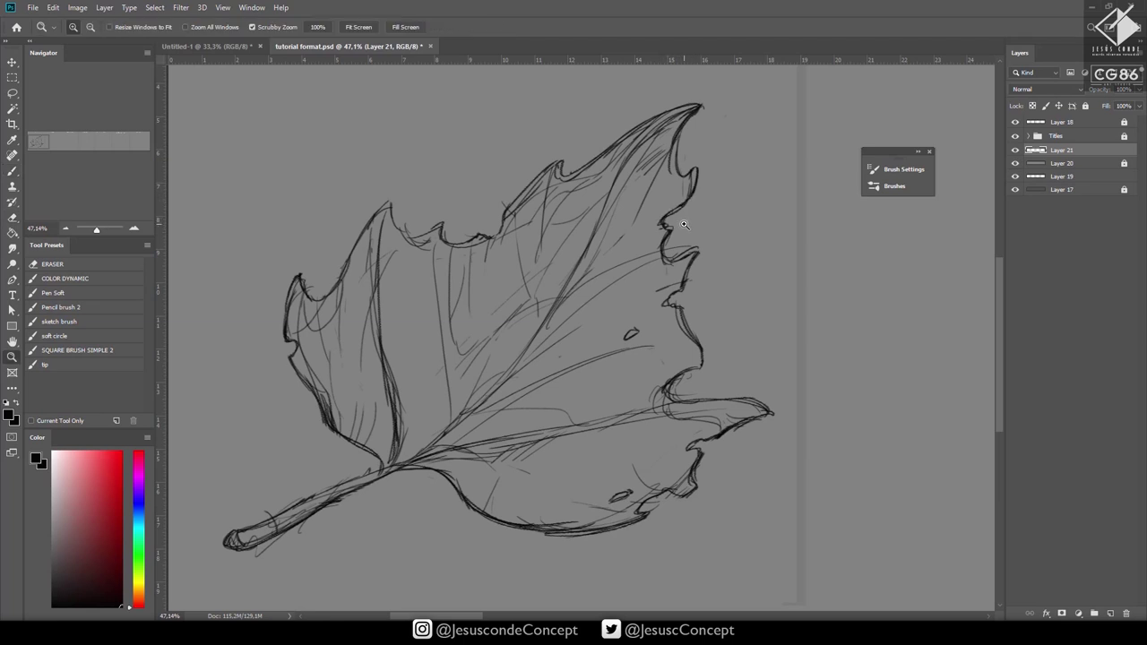
mouse_move(690, 245)
left_mouse_down()
mouse_move(653, 248)
mouse_move(532, 317)
left_mouse_up()
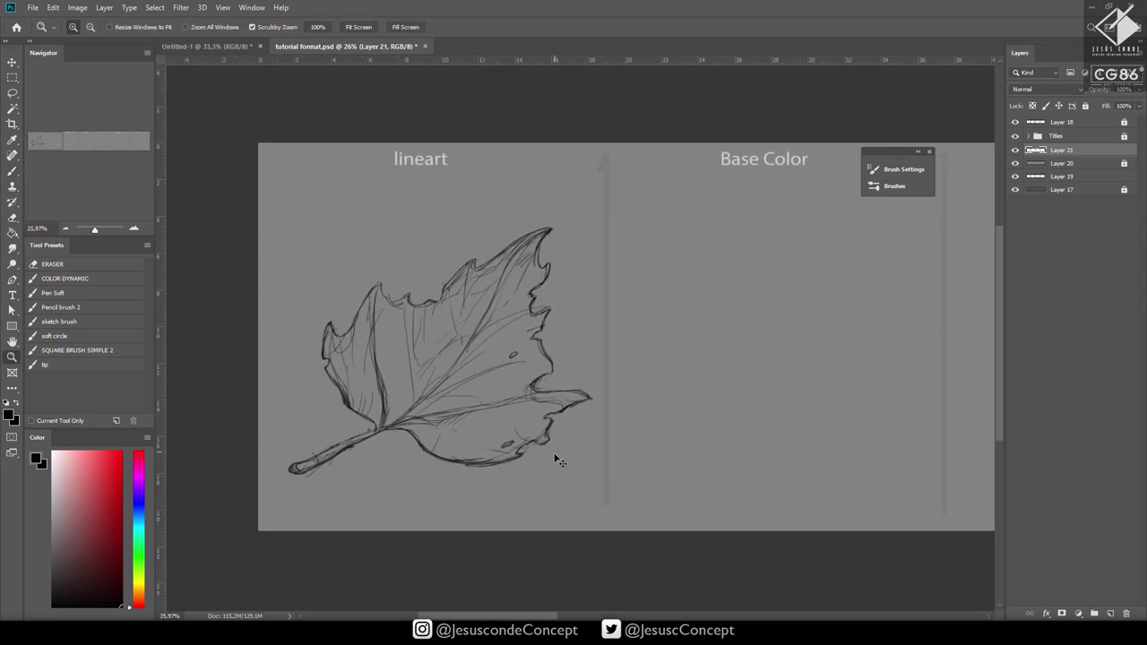
key("ctrl+s")
Duplicate the leaf lineart layer, Layer 21, and place the copy in the Base Color section.
left_click_drag(1099, 156, 1109, 614)
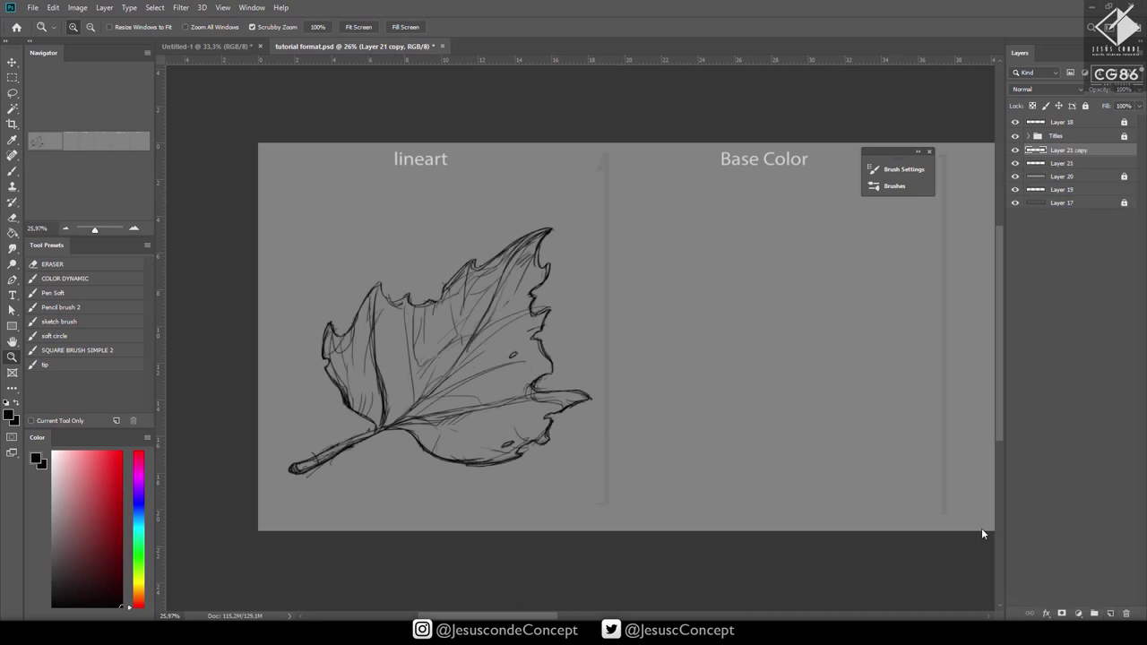
left_click(12, 62)
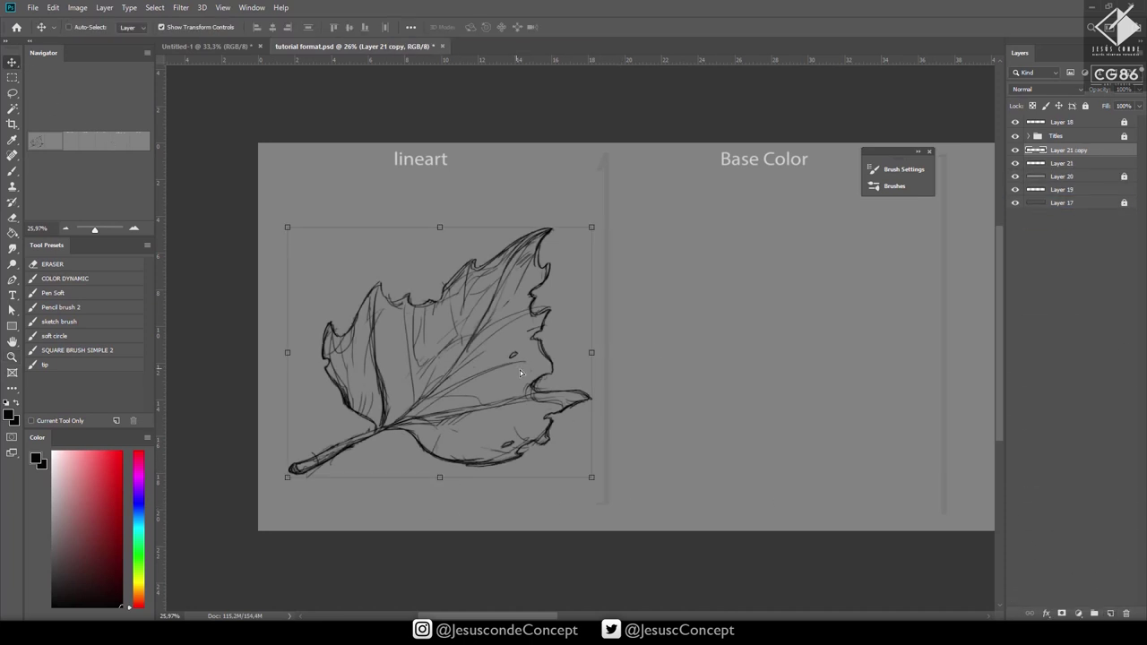
left_click_drag(542, 360, 867, 337)
left_click_drag(814, 381, 654, 382)
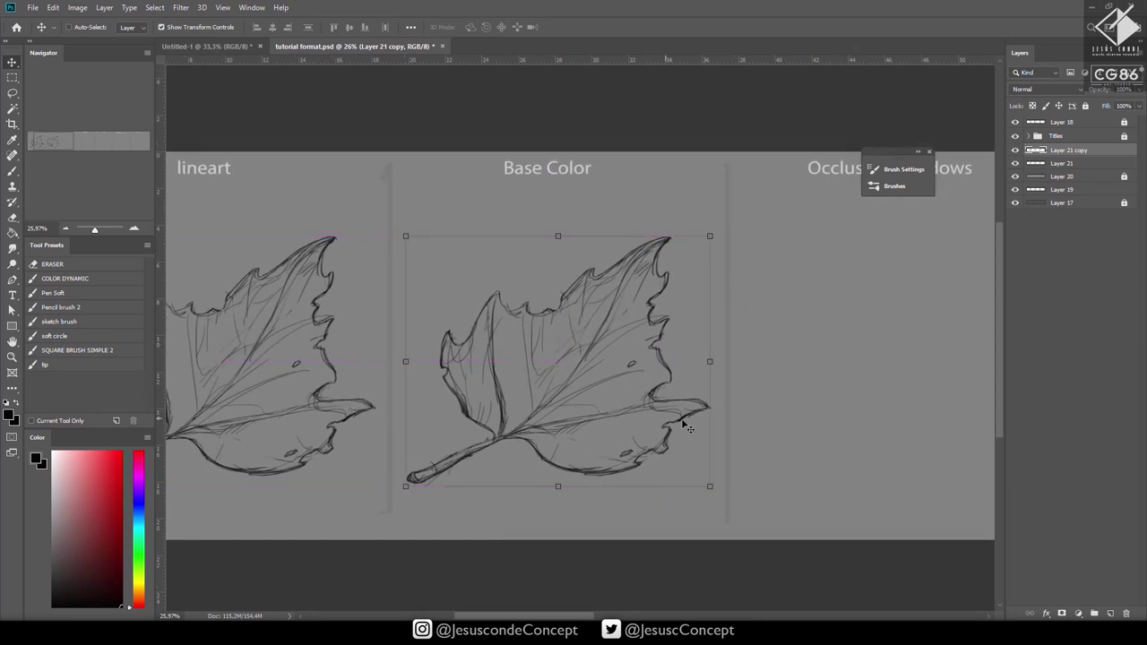
Lock the original lineart layer, Layer 21, and add a new layer between it and the lineart copy.
left_click(1067, 164)
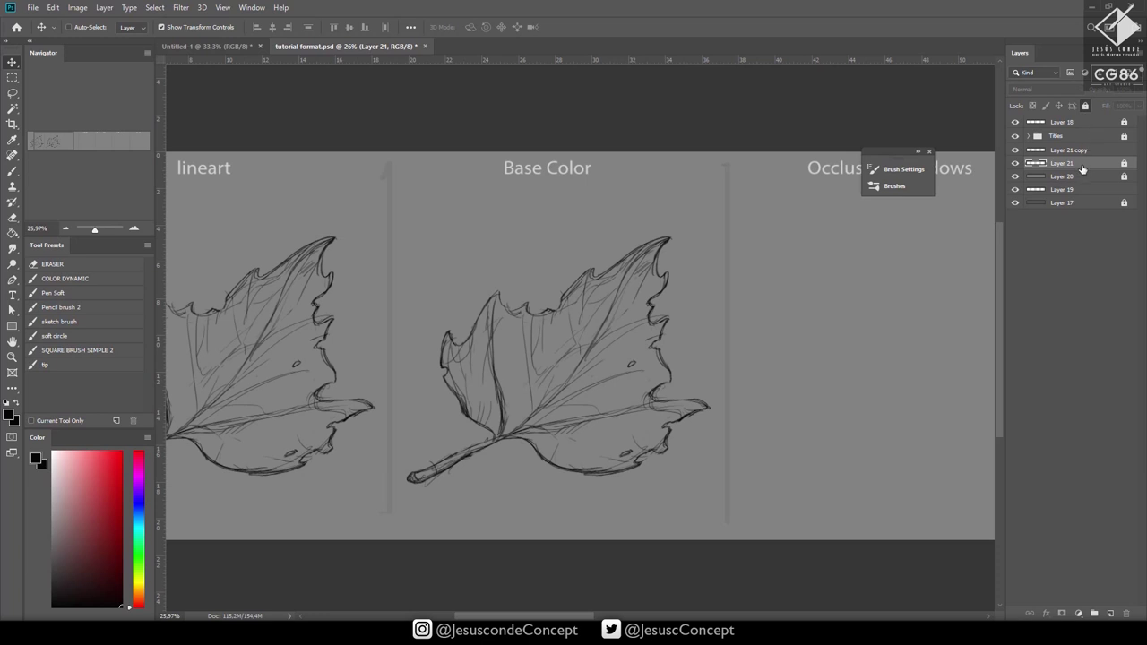
key("ctrl+shift+n")
key("Return")
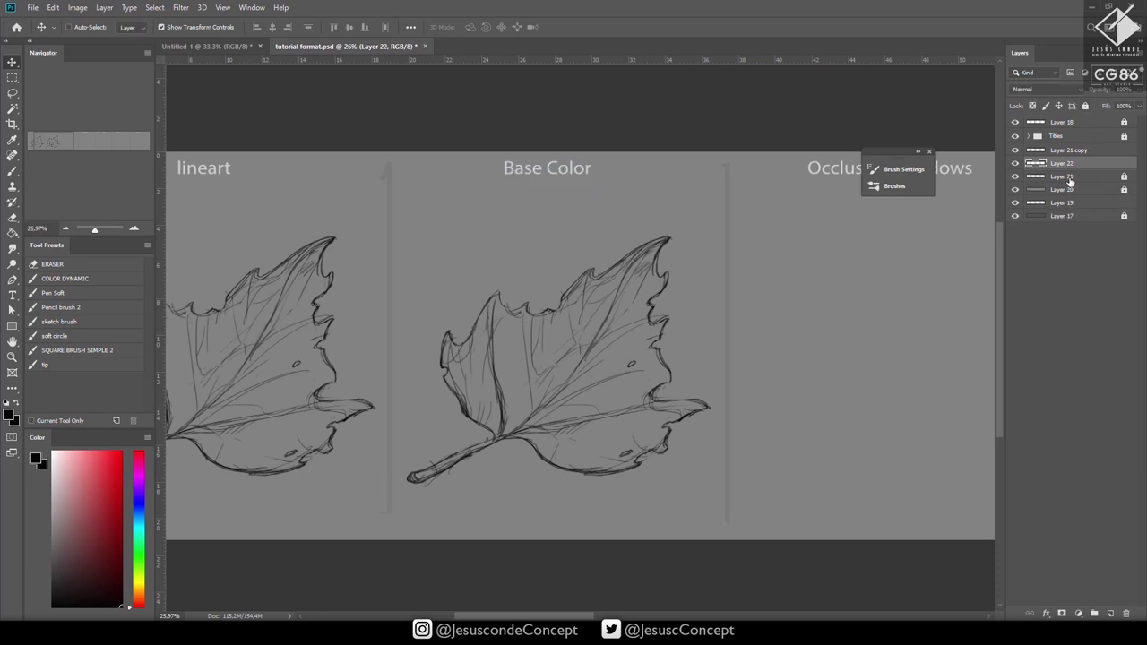
Paint most of the leaf blade in a muted brown with the SQUARE BRUSH SIMPLE 2 preset, staying inside the outline.
left_click(98, 522)
left_click(139, 590)
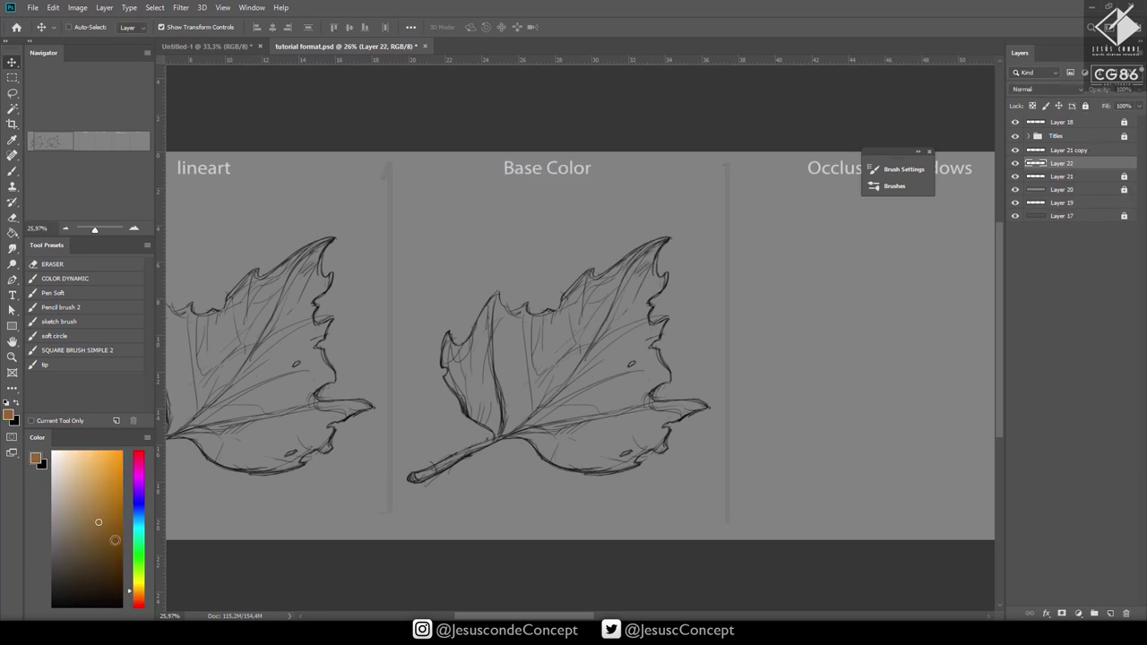
left_click_drag(115, 540, 87, 538)
left_click(139, 599)
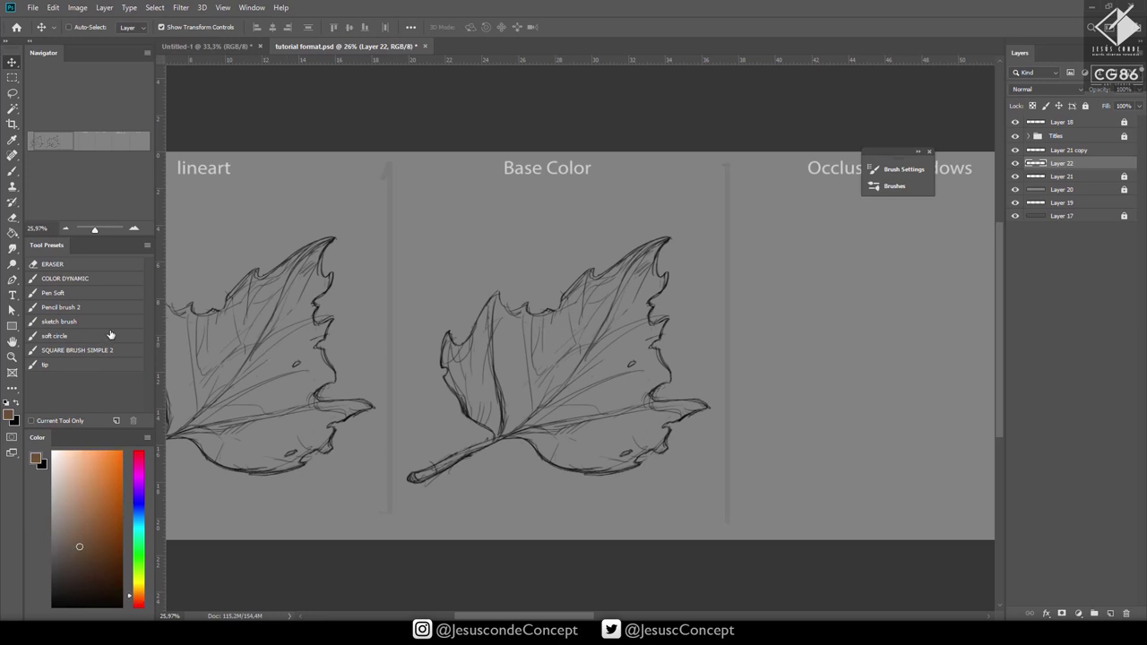
left_click(90, 350)
left_click_drag(588, 310, 547, 363)
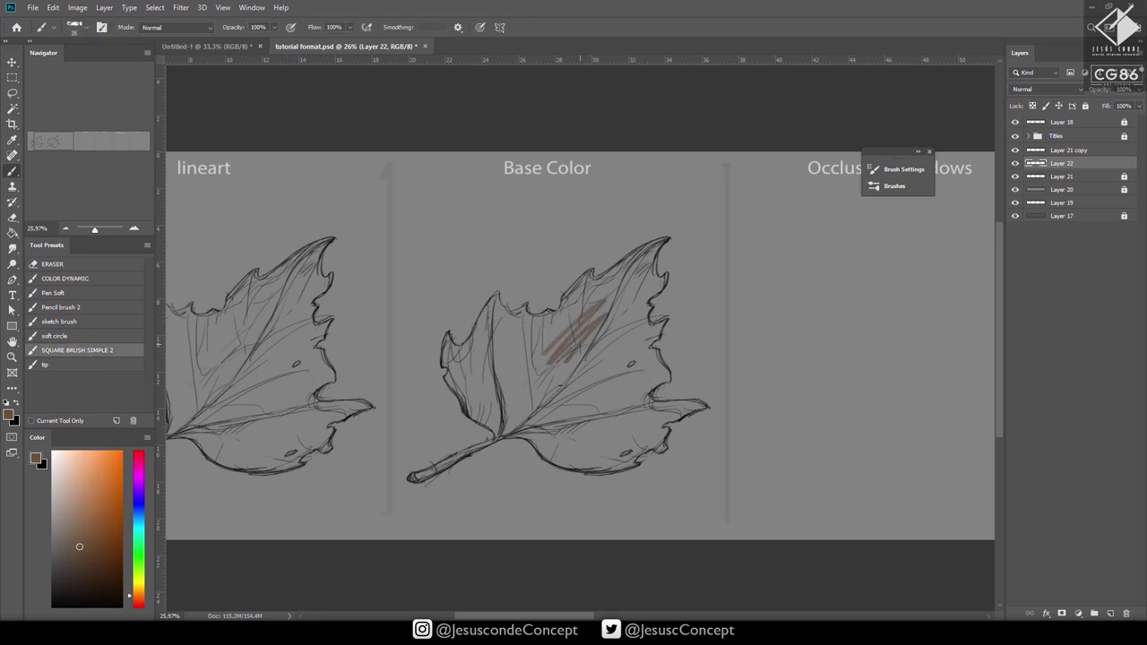
key("ctrl+space")
left_click_drag(610, 344, 639, 324)
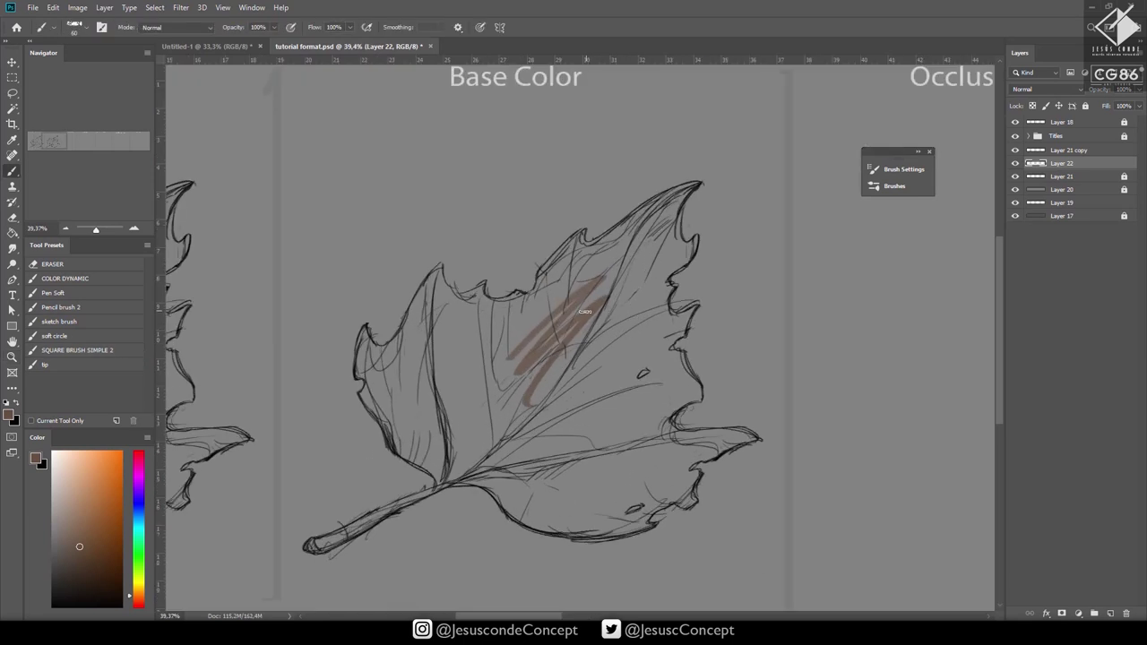
mouse_move(503, 374)
left_mouse_down()
mouse_move(545, 454)
mouse_move(514, 459)
mouse_move(499, 411)
mouse_move(465, 434)
mouse_move(422, 356)
mouse_move(392, 360)
mouse_move(368, 393)
mouse_move(409, 456)
mouse_move(404, 420)
mouse_move(415, 427)
mouse_move(424, 401)
mouse_move(455, 453)
mouse_move(444, 483)
mouse_move(521, 428)
mouse_move(460, 470)
mouse_move(493, 440)
mouse_move(471, 338)
mouse_move(439, 305)
mouse_move(389, 366)
left_mouse_up()
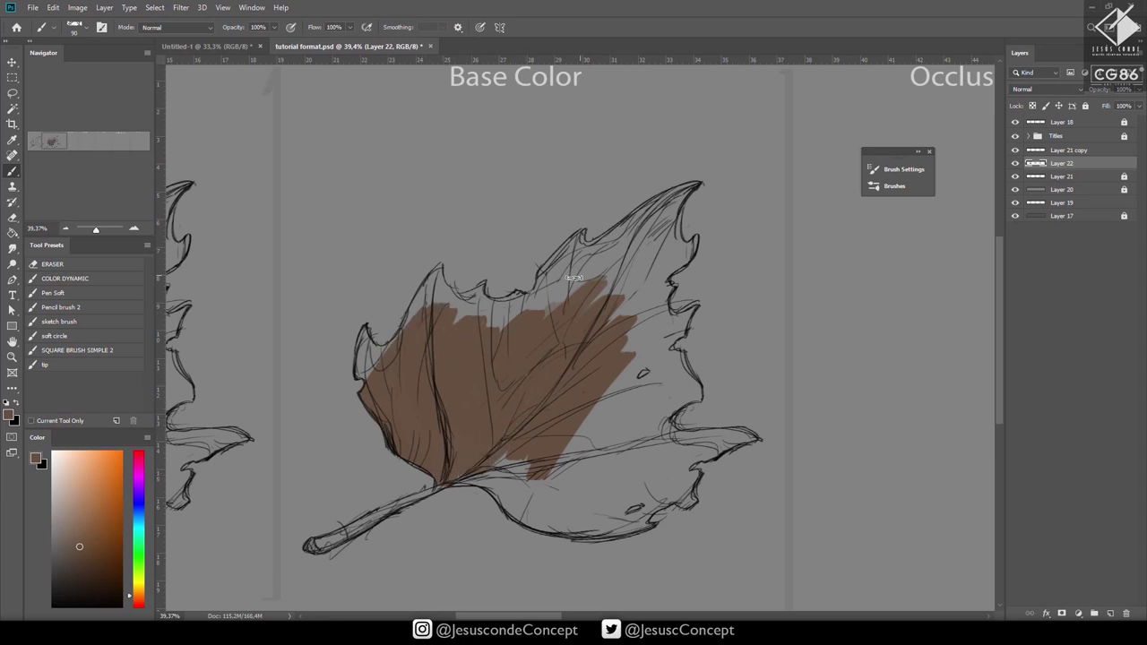
mouse_move(575, 278)
left_mouse_down()
mouse_move(554, 263)
mouse_move(529, 323)
mouse_move(635, 220)
mouse_move(597, 284)
mouse_move(641, 274)
mouse_move(646, 308)
mouse_move(612, 393)
mouse_move(642, 387)
mouse_move(629, 428)
mouse_move(552, 471)
mouse_move(458, 483)
mouse_move(497, 487)
mouse_move(490, 481)
mouse_move(502, 495)
mouse_move(507, 476)
mouse_move(531, 516)
mouse_move(555, 521)
mouse_move(559, 491)
mouse_move(594, 487)
mouse_move(566, 525)
mouse_move(623, 511)
mouse_move(638, 479)
mouse_move(590, 475)
mouse_move(582, 532)
mouse_move(566, 529)
mouse_move(642, 527)
mouse_move(661, 486)
mouse_move(646, 512)
mouse_move(674, 492)
mouse_move(637, 495)
mouse_move(648, 454)
mouse_move(710, 433)
mouse_move(753, 437)
mouse_move(646, 438)
mouse_move(658, 414)
mouse_move(655, 365)
mouse_move(677, 403)
mouse_move(677, 355)
mouse_move(690, 385)
mouse_move(678, 364)
mouse_move(669, 409)
mouse_move(695, 397)
mouse_move(666, 424)
left_mouse_up()
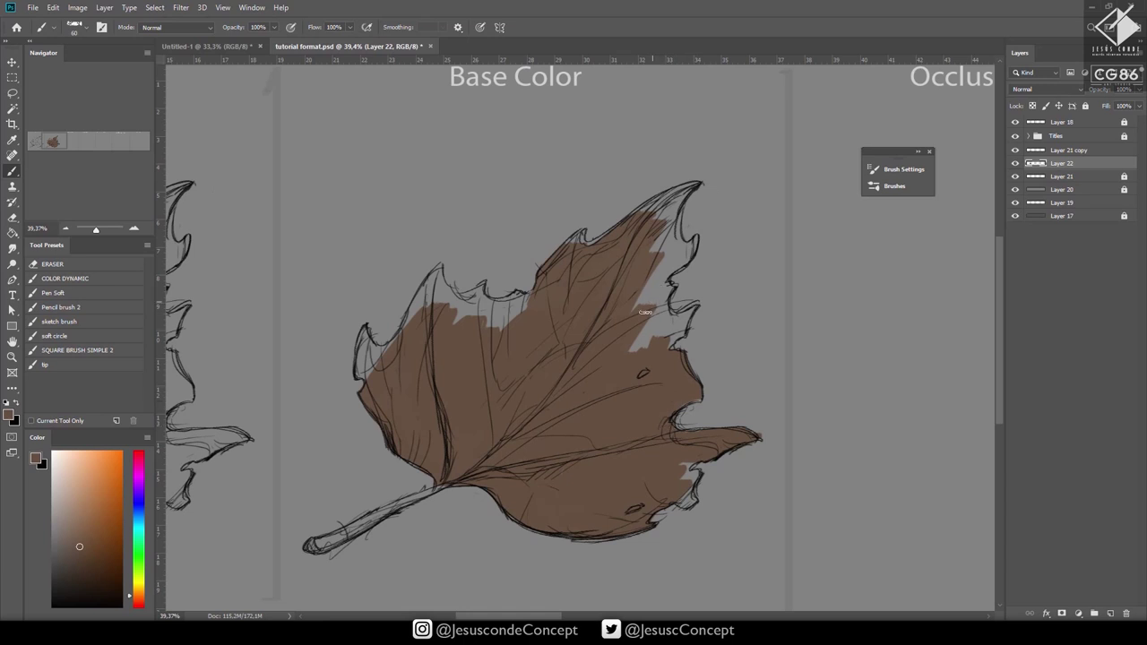
mouse_move(645, 312)
left_mouse_down()
mouse_move(652, 356)
mouse_move(694, 306)
mouse_move(664, 316)
mouse_move(663, 260)
mouse_move(623, 281)
mouse_move(543, 294)
mouse_move(482, 344)
mouse_move(445, 312)
mouse_move(411, 338)
mouse_move(438, 267)
mouse_move(432, 300)
mouse_move(442, 306)
mouse_move(437, 283)
mouse_move(457, 315)
mouse_move(374, 378)
mouse_move(360, 348)
left_mouse_up()
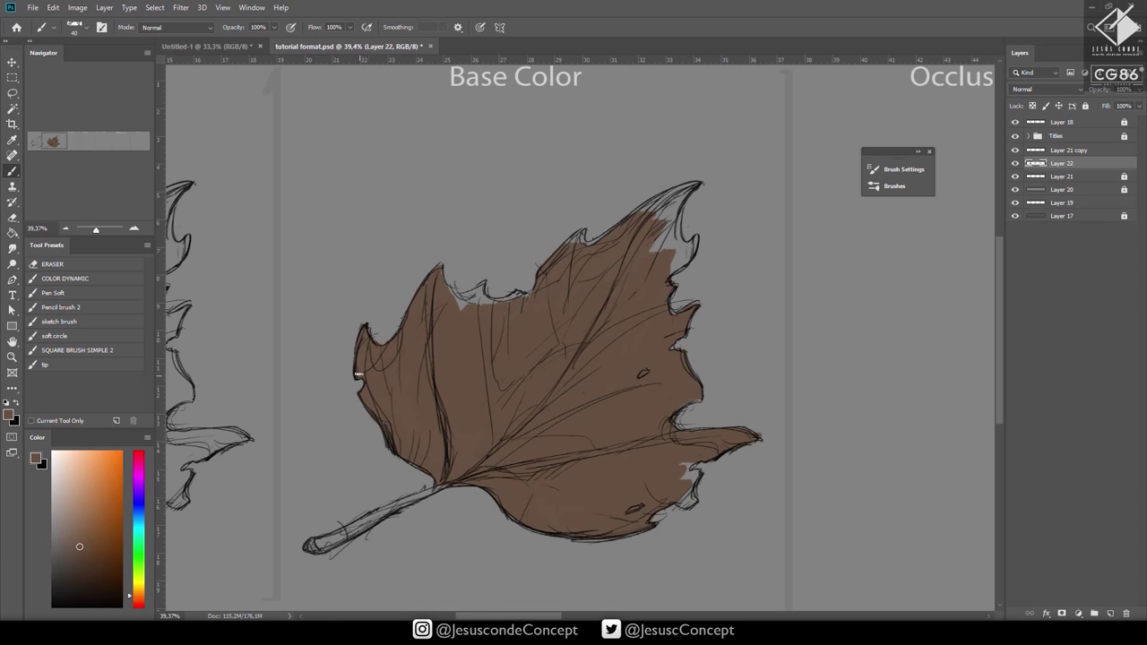
Fill the stem, the upper tip and the remaining gaps along the torn edges with the same brown.
left_click_drag(516, 467, 665, 408)
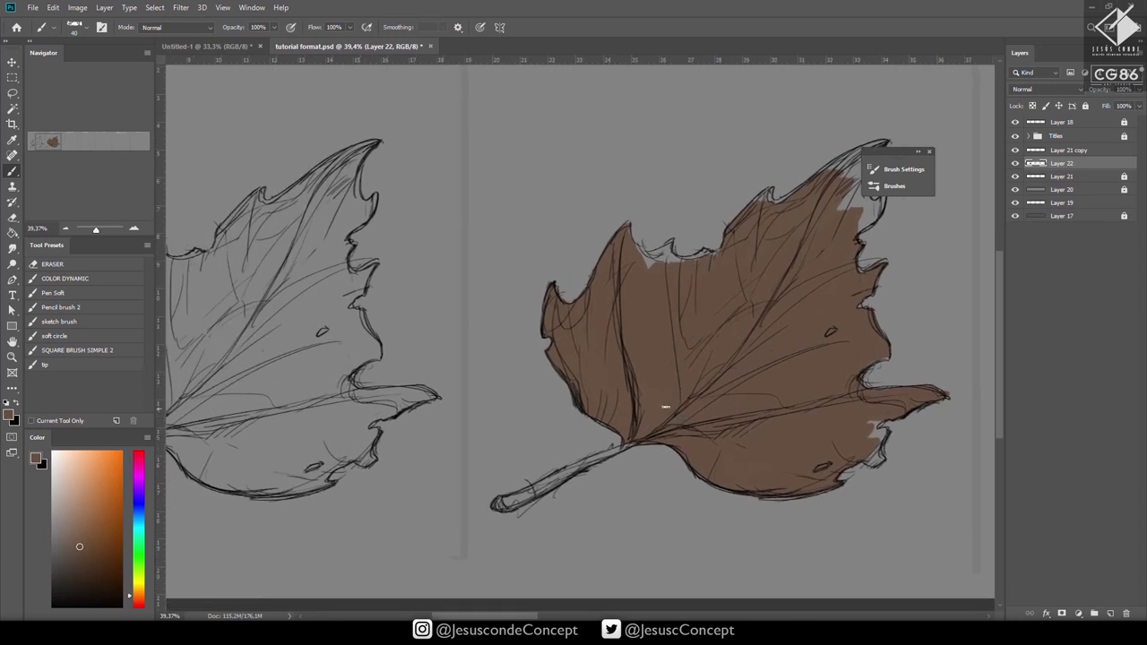
mouse_move(507, 500)
left_mouse_down()
mouse_move(588, 459)
mouse_move(550, 473)
left_mouse_up()
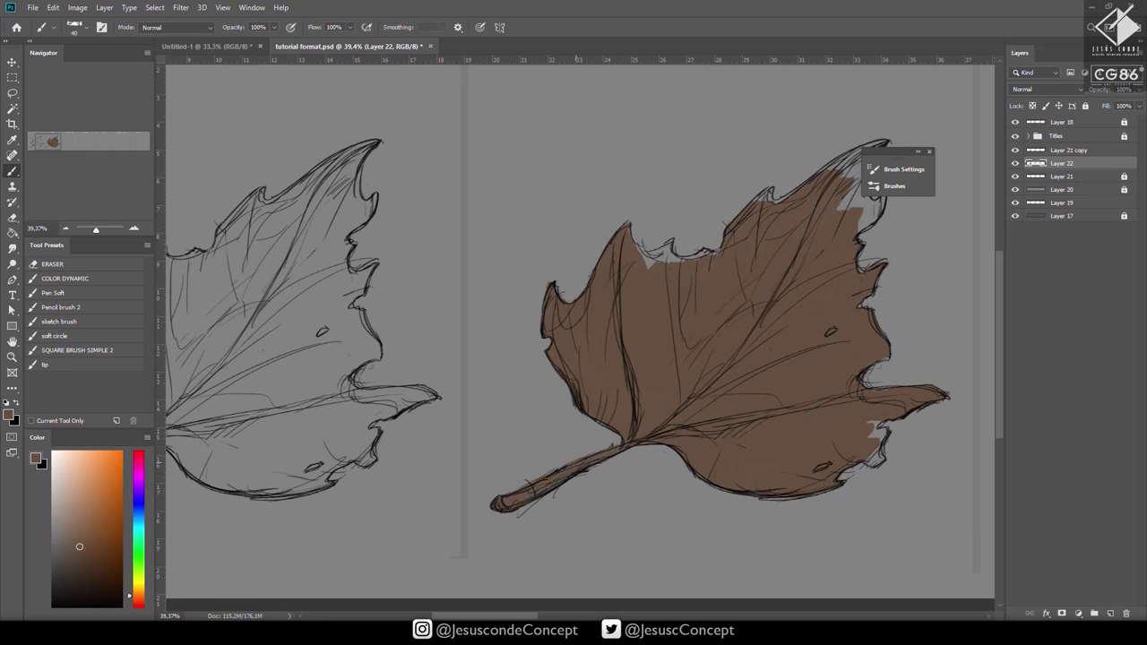
left_click_drag(715, 378, 529, 479)
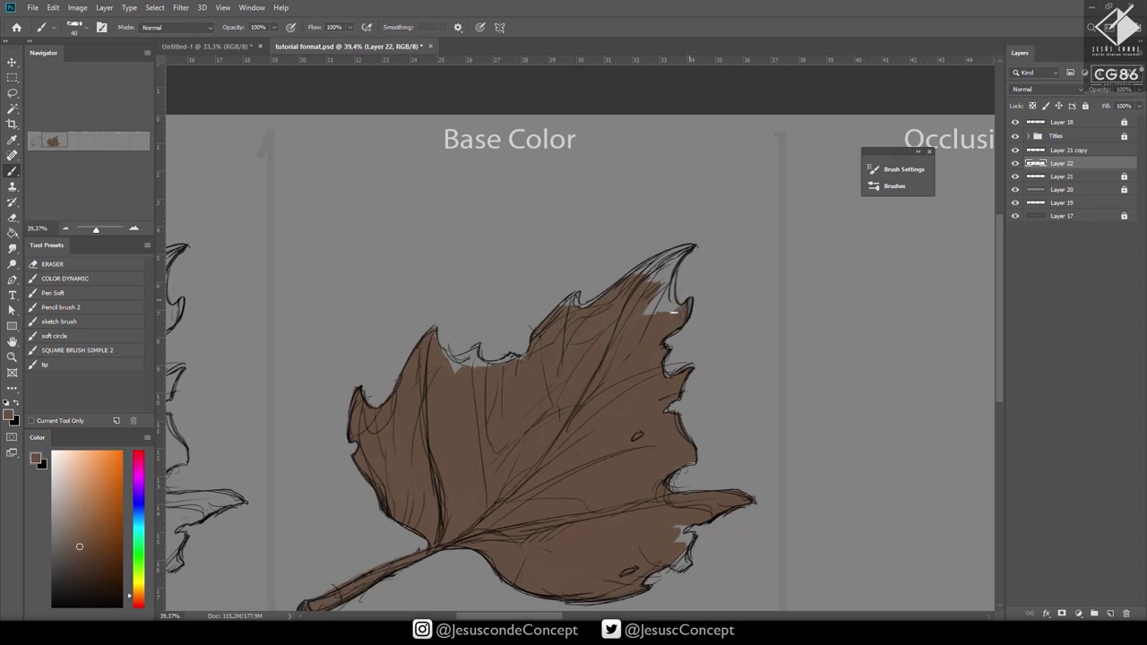
mouse_move(673, 311)
left_mouse_down()
mouse_move(669, 275)
mouse_move(656, 278)
mouse_move(669, 300)
mouse_move(680, 253)
mouse_move(661, 267)
mouse_move(653, 318)
mouse_move(659, 271)
mouse_move(649, 281)
mouse_move(678, 247)
left_mouse_up()
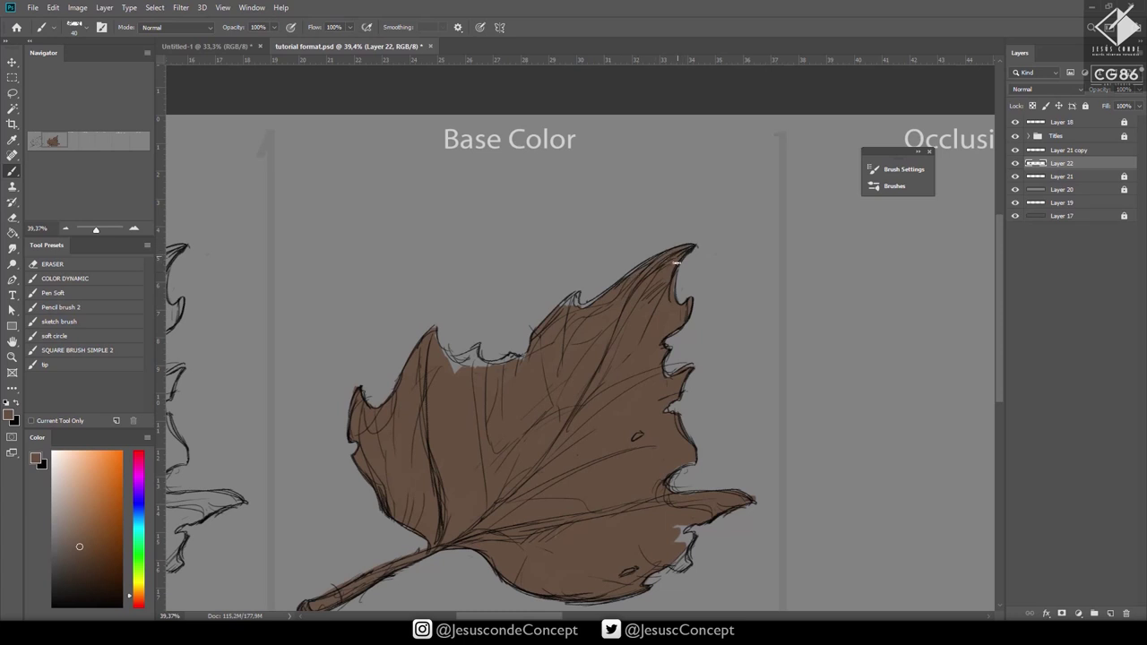
left_click_drag(628, 277, 591, 303)
left_click_drag(485, 368, 451, 358)
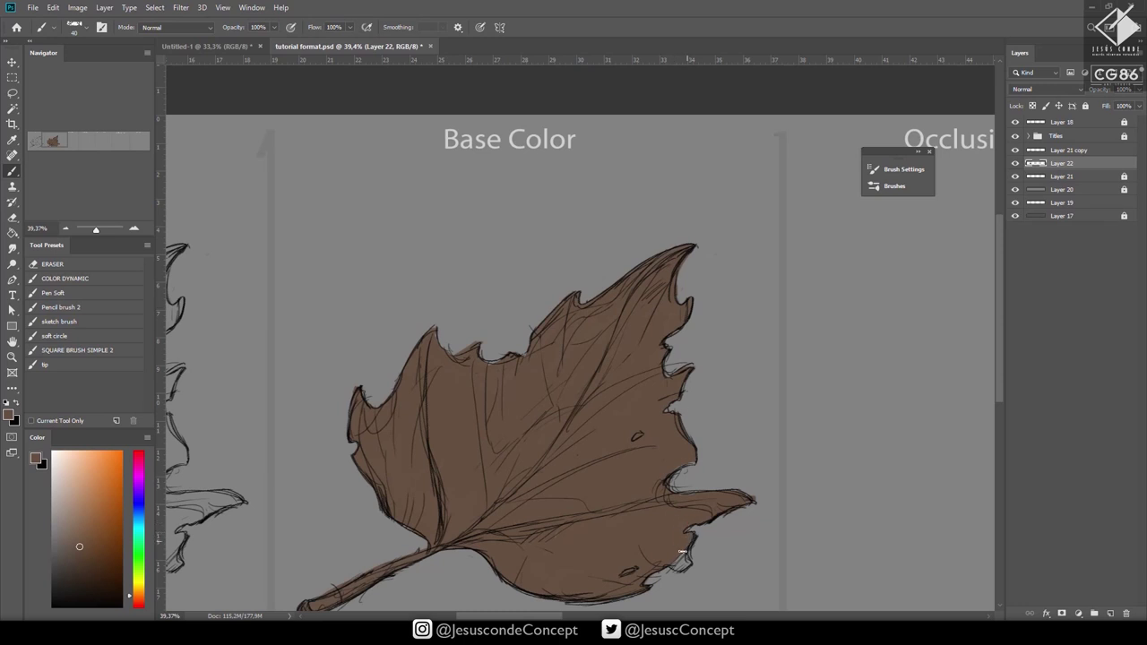
left_click_drag(681, 552, 687, 567)
Clean up the brown fill along the leaf's outline near the upper right tip with the eraser.
left_click_drag(544, 545, 546, 500)
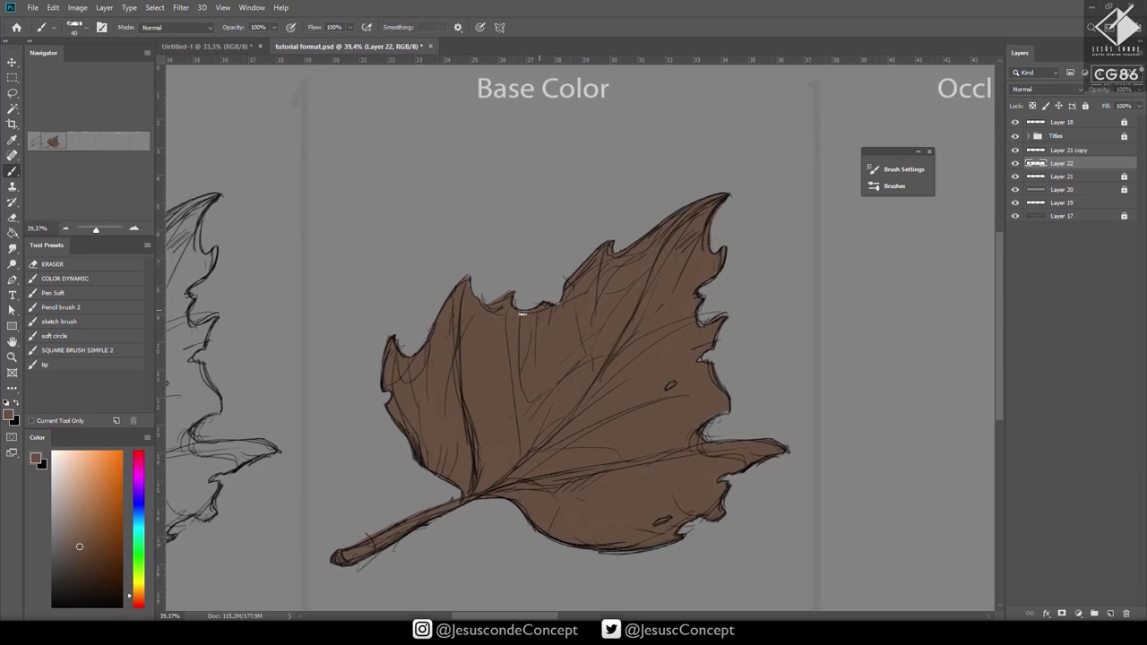
left_click_drag(619, 367, 610, 360)
left_click_drag(698, 267, 714, 266)
key("e")
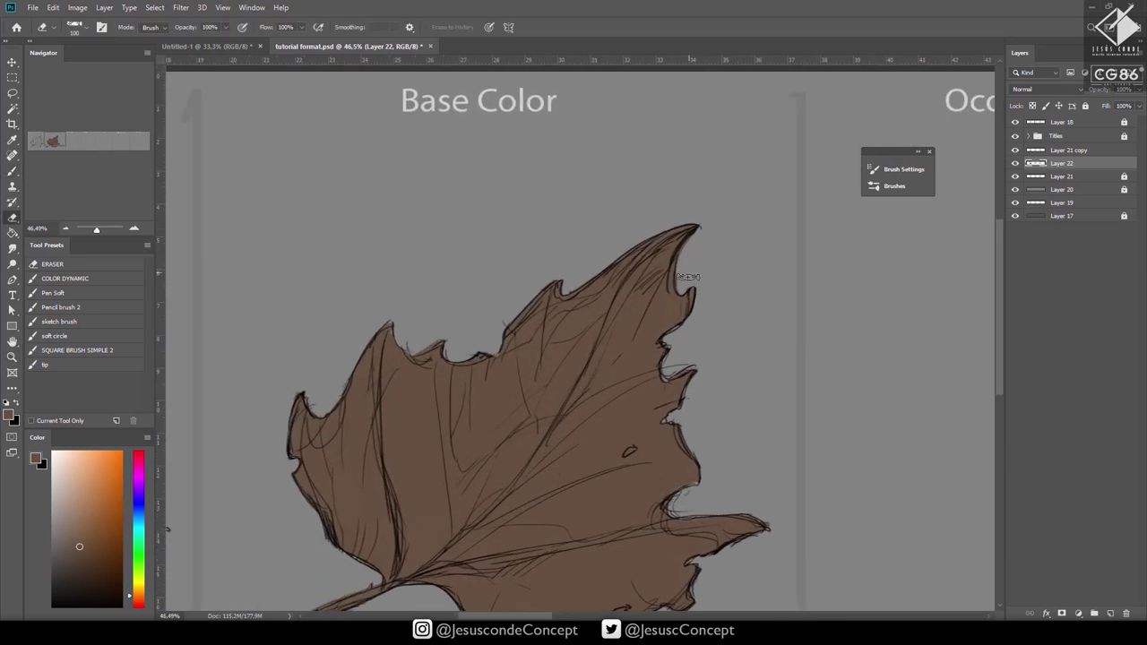
key("b")
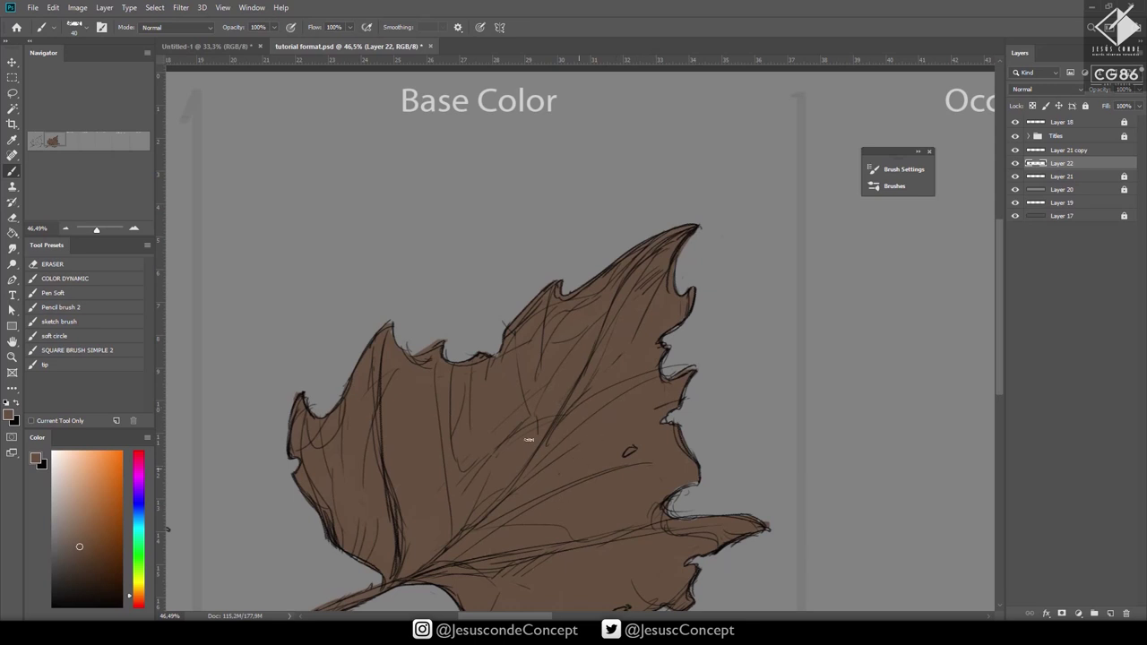
Try to duplicate the brown base color layer, Layer 22.
key("z")
scroll(537, 395, "down", 1)
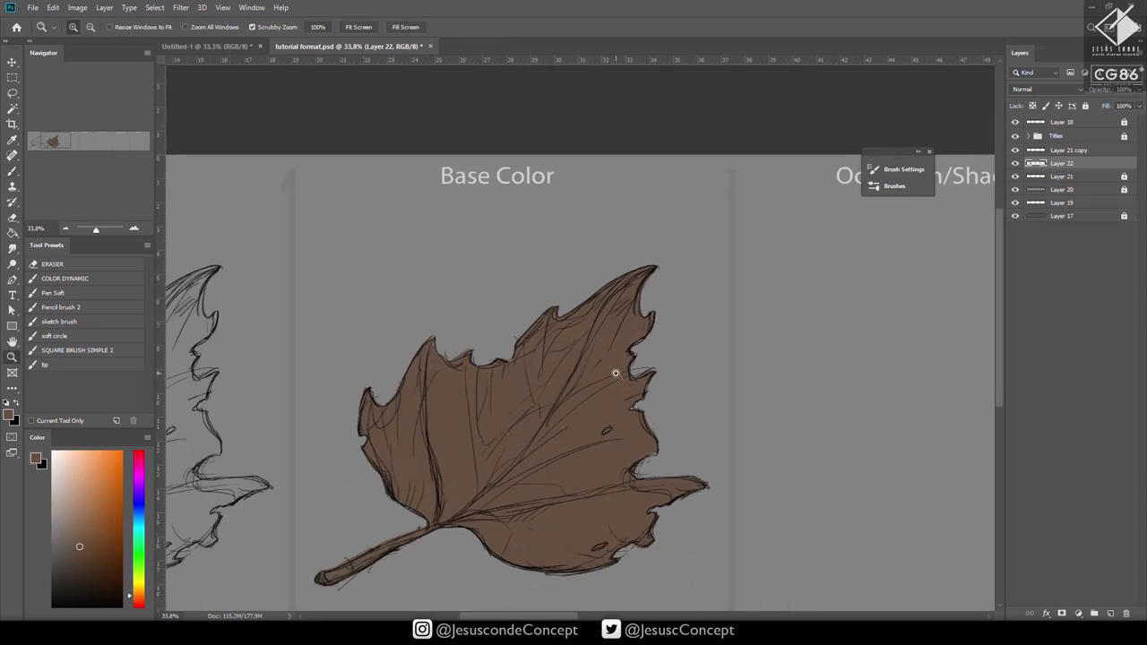
left_click_drag(1063, 170, 1110, 613)
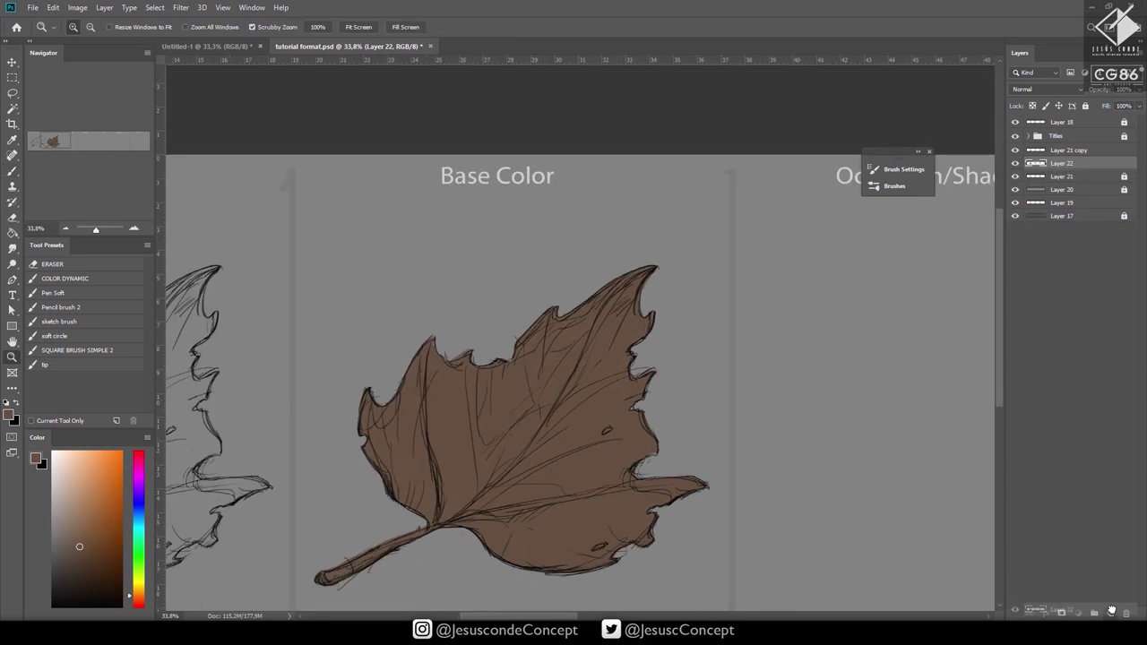
key("ctrl+z")
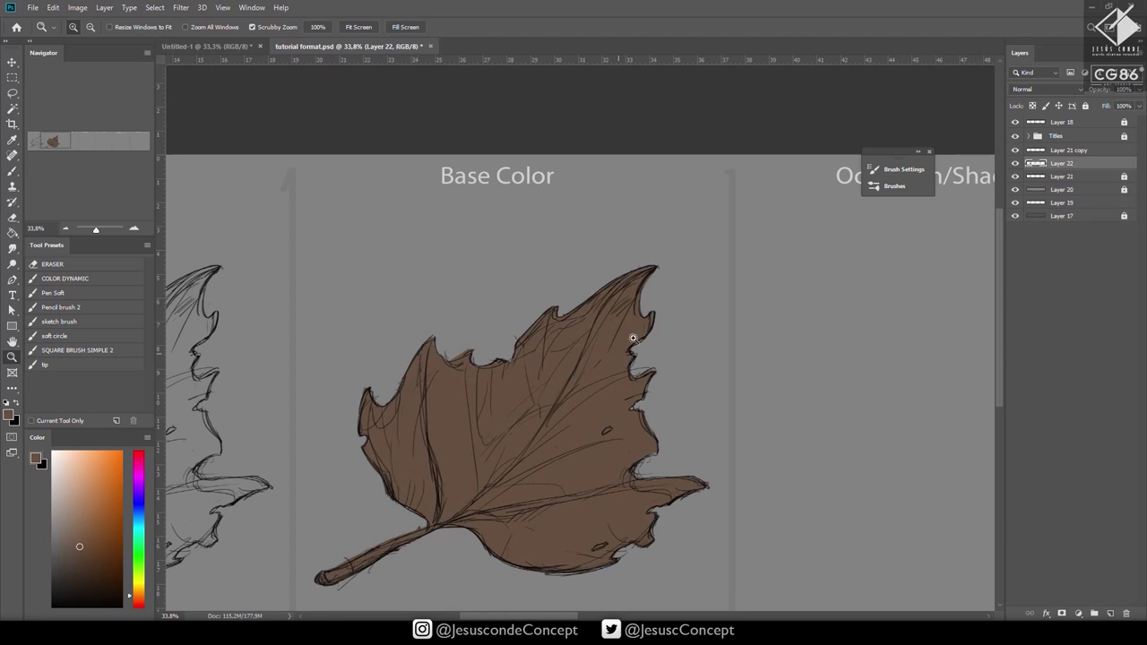
Add a new layer above the brown base color and clip it to Layer 22.
key("b")
left_click_drag(896, 154, 876, 84)
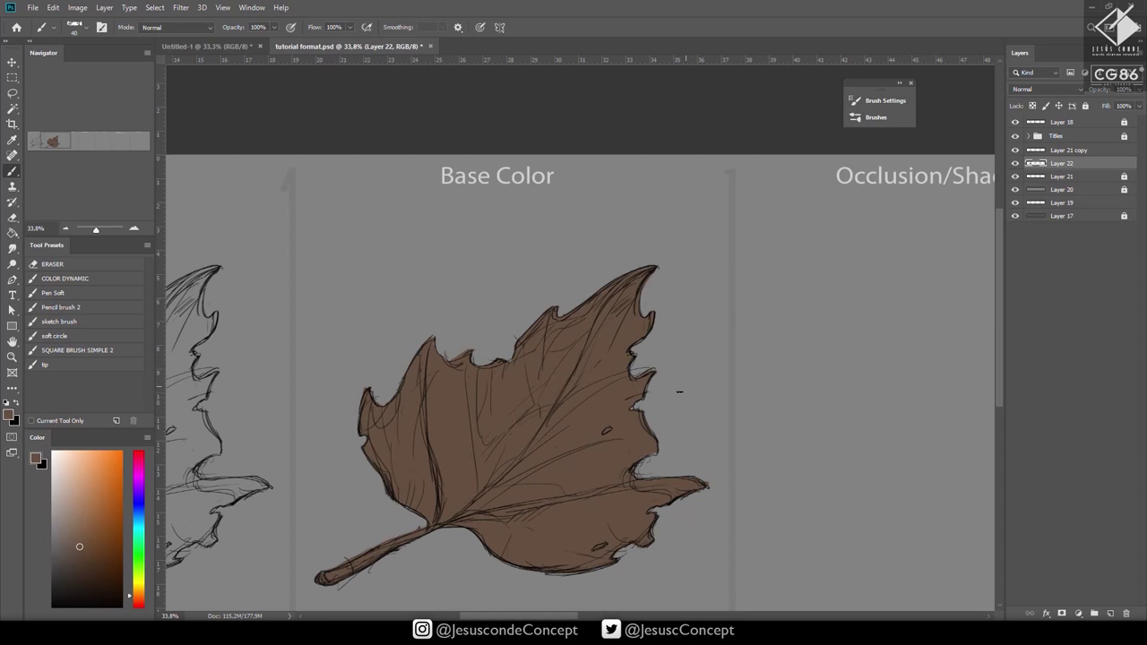
key("ctrl+shift+n")
key("Return")
mouse_move(729, 360)
left_mouse_down()
mouse_move(896, 205)
mouse_move(986, 165)
left_mouse_up()
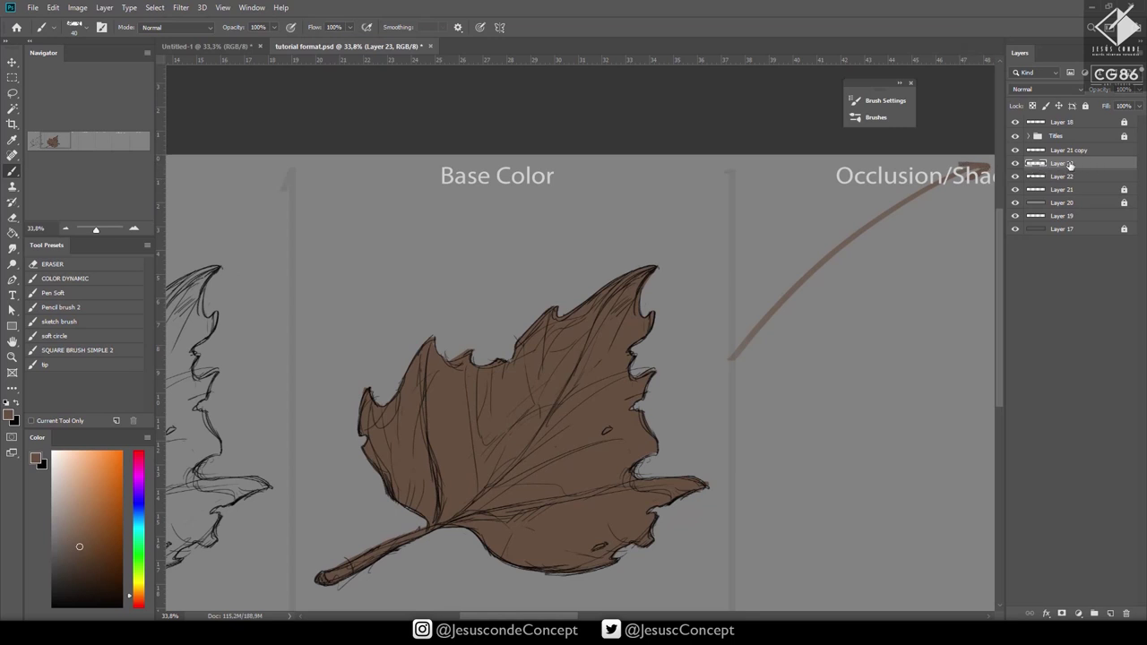
key("ctrl+z")
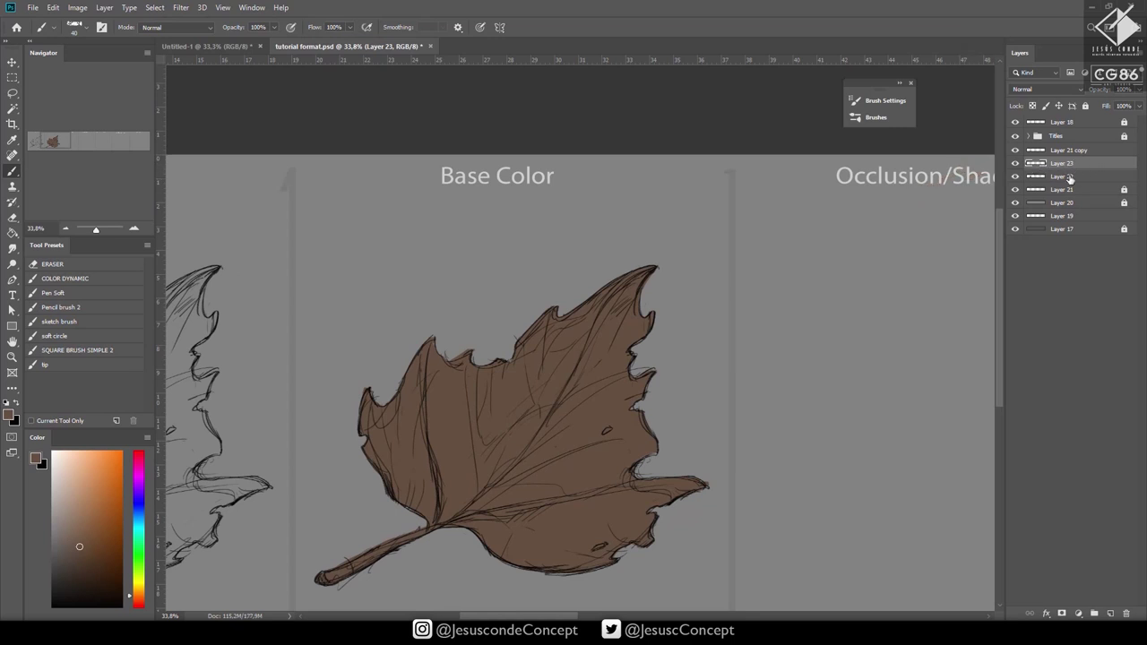
right_click(1074, 164)
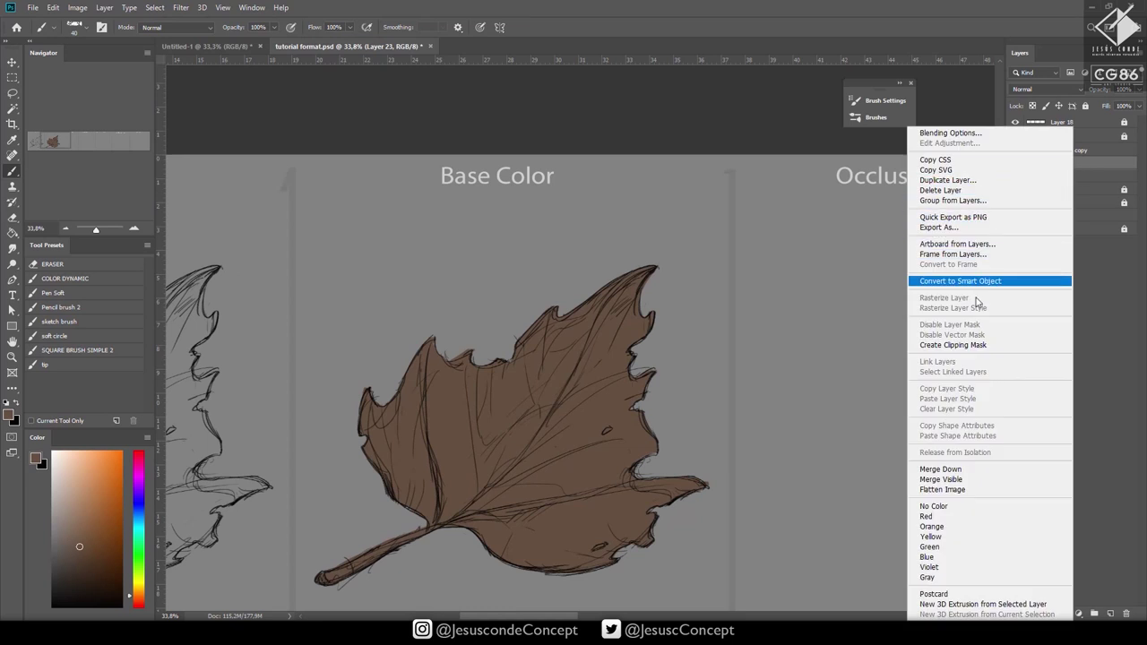
left_click(976, 351)
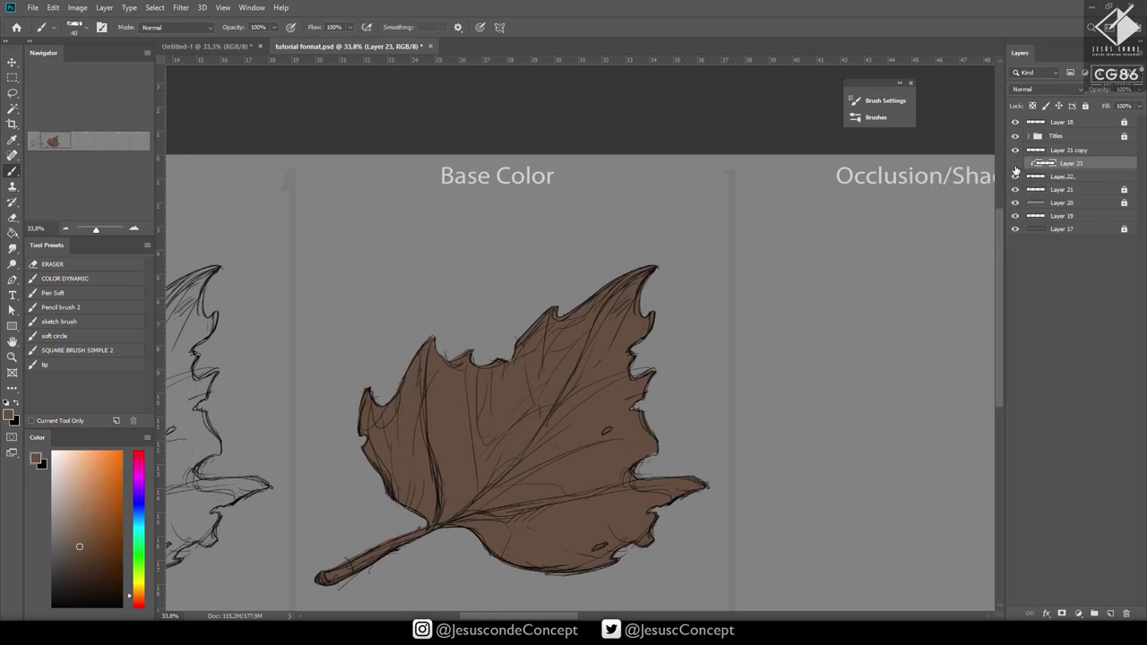
Pick a lighter orange-brown and try a few strokes on the leaf's upper right lobe.
left_click_drag(101, 537, 100, 508)
mouse_move(592, 303)
left_mouse_down()
mouse_move(675, 283)
mouse_move(651, 392)
left_mouse_up()
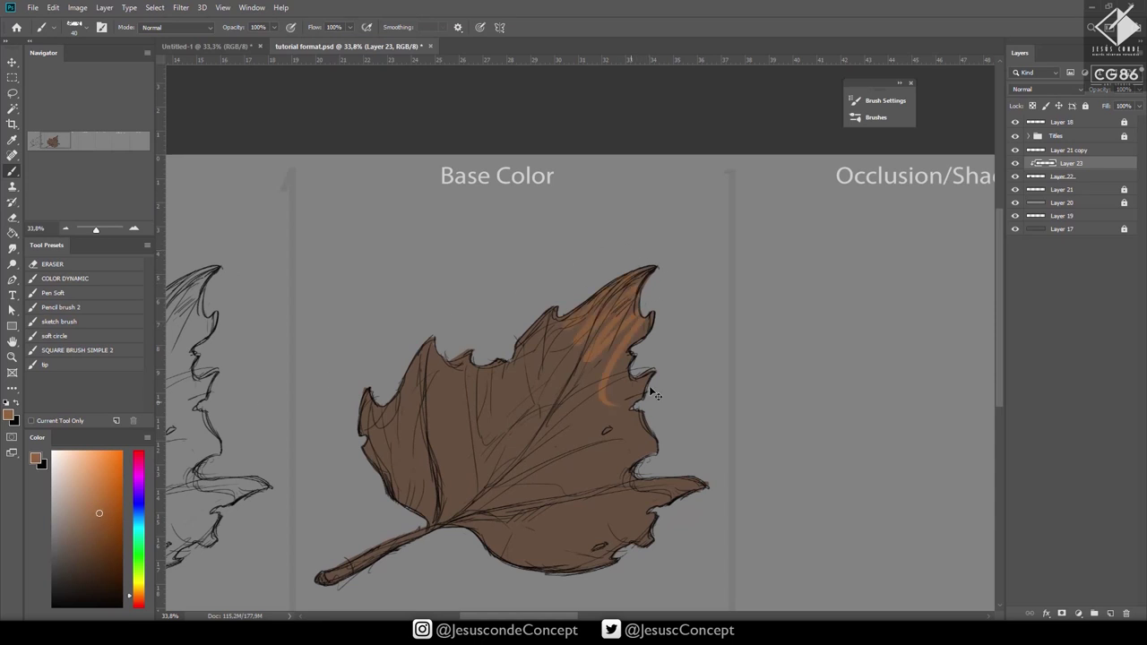
key("ctrl+z")
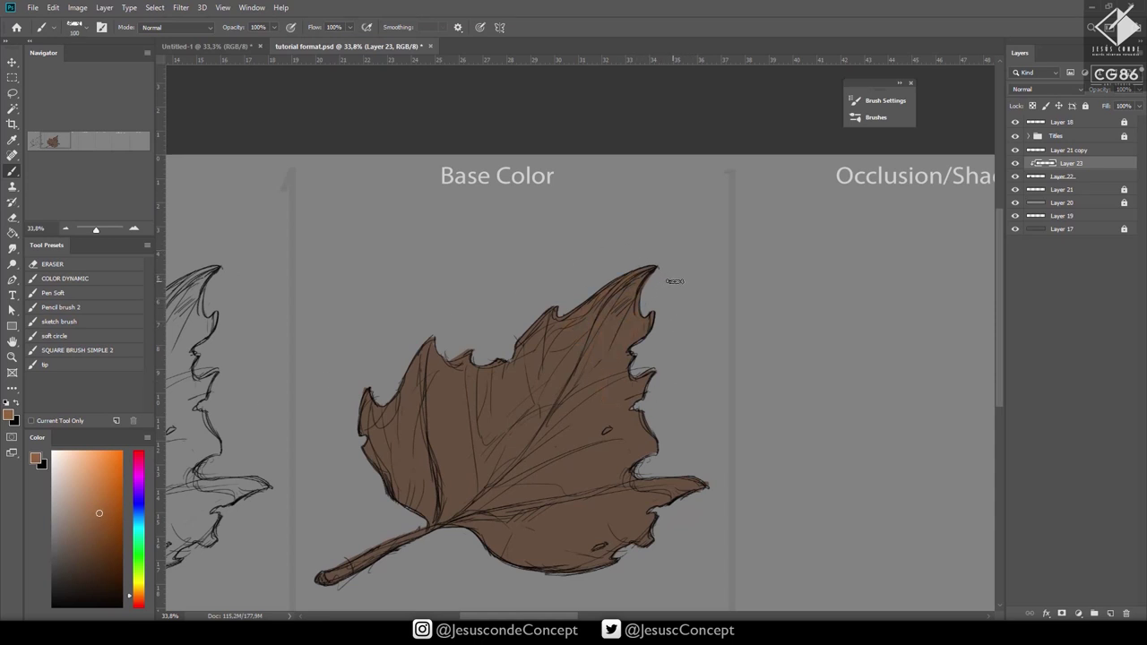
Enlarge the brush to 125 and paint orange-brown strokes over the leaf's upper right lobe and its right side.
key("bracketright")
left_click_drag(656, 264, 615, 295)
mouse_move(628, 359)
left_mouse_down()
mouse_move(619, 313)
mouse_move(546, 335)
mouse_move(521, 357)
mouse_move(562, 335)
mouse_move(574, 358)
mouse_move(564, 388)
mouse_move(603, 357)
mouse_move(625, 408)
mouse_move(637, 373)
mouse_move(622, 357)
mouse_move(624, 334)
mouse_move(628, 362)
mouse_move(619, 343)
mouse_move(582, 376)
mouse_move(588, 337)
mouse_move(550, 348)
mouse_move(520, 399)
mouse_move(545, 398)
mouse_move(556, 412)
mouse_move(608, 390)
mouse_move(576, 445)
left_mouse_up()
Pick a brighter orange, set the brush opacity to 40%, and brush it over the leaf's left and lower areas.
left_click(624, 337, "alt")
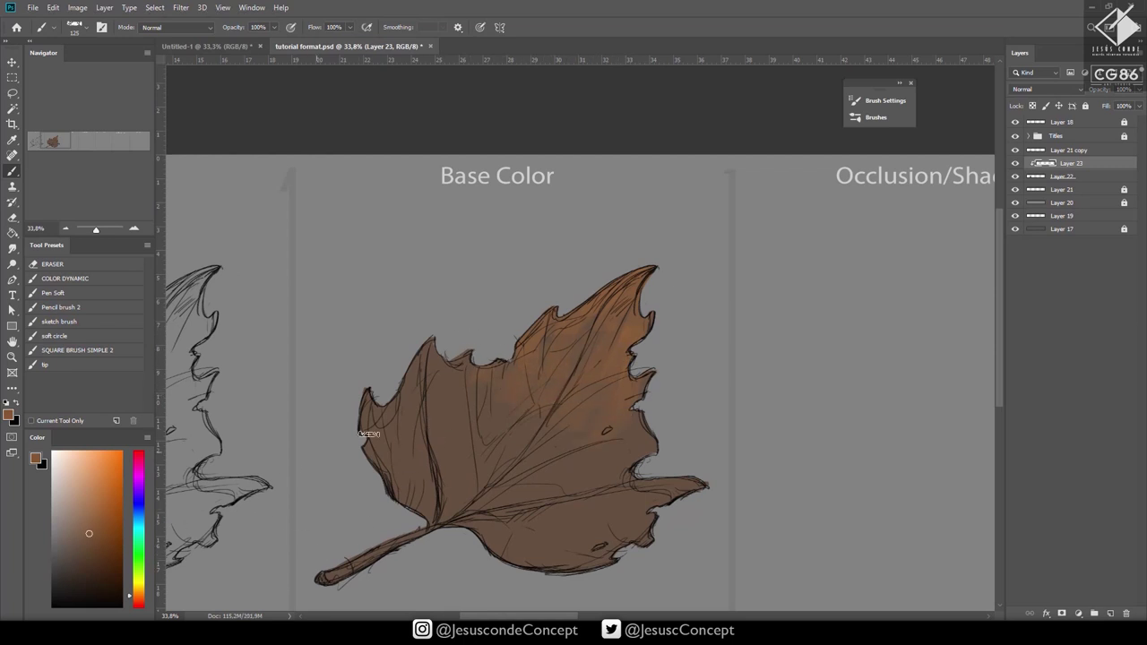
left_click(109, 502)
key("4")
mouse_move(410, 448)
left_mouse_down()
mouse_move(429, 517)
mouse_move(371, 468)
mouse_move(384, 408)
mouse_move(452, 492)
mouse_move(507, 487)
mouse_move(559, 458)
mouse_move(524, 517)
mouse_move(598, 502)
mouse_move(580, 522)
mouse_move(670, 490)
mouse_move(565, 470)
mouse_move(547, 443)
mouse_move(514, 485)
mouse_move(485, 456)
mouse_move(458, 457)
mouse_move(445, 443)
mouse_move(440, 511)
mouse_move(402, 534)
left_mouse_up()
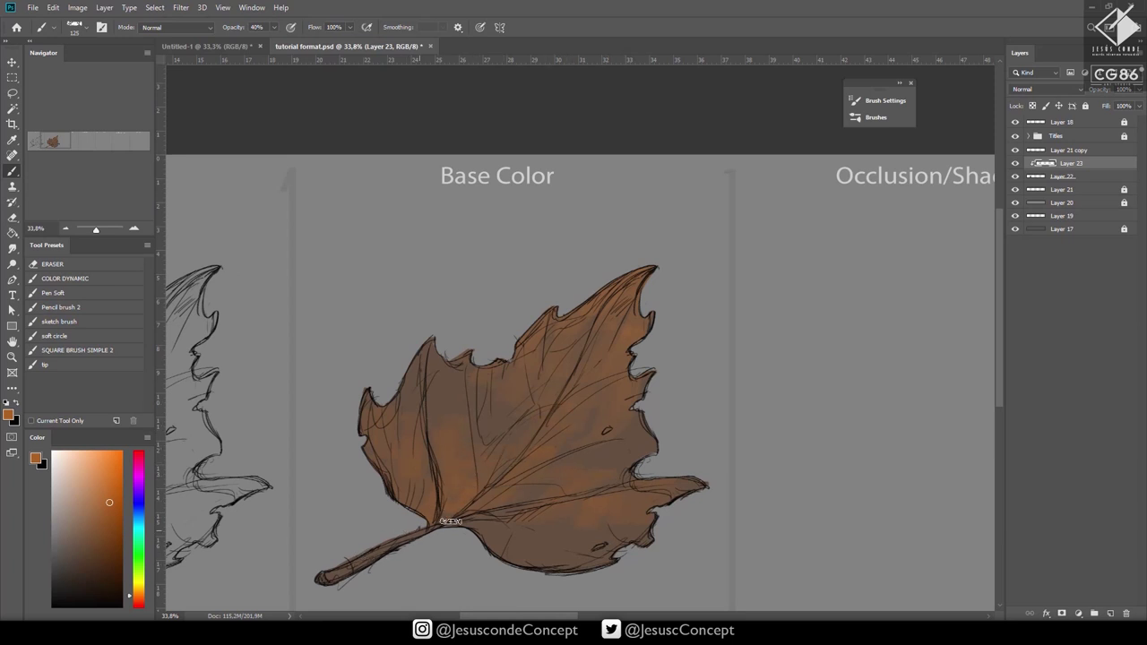
Pick a very dark reddish brown and darken the leaf's upper left lobe and the stem.
left_click_drag(106, 520, 99, 576)
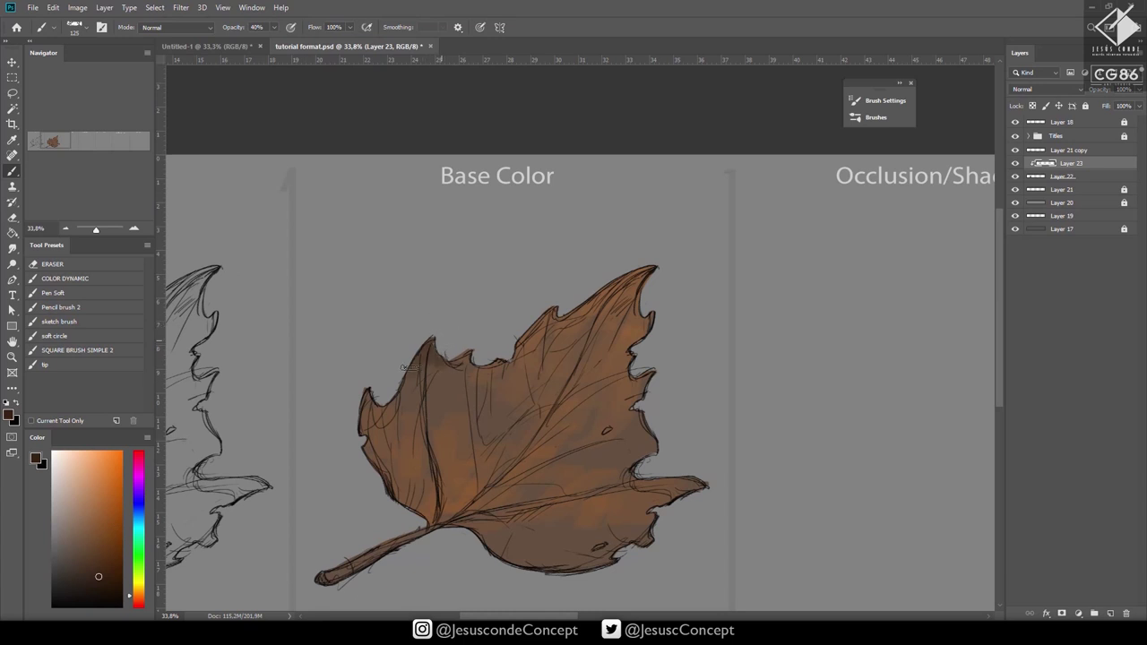
left_click_drag(140, 603, 123, 584)
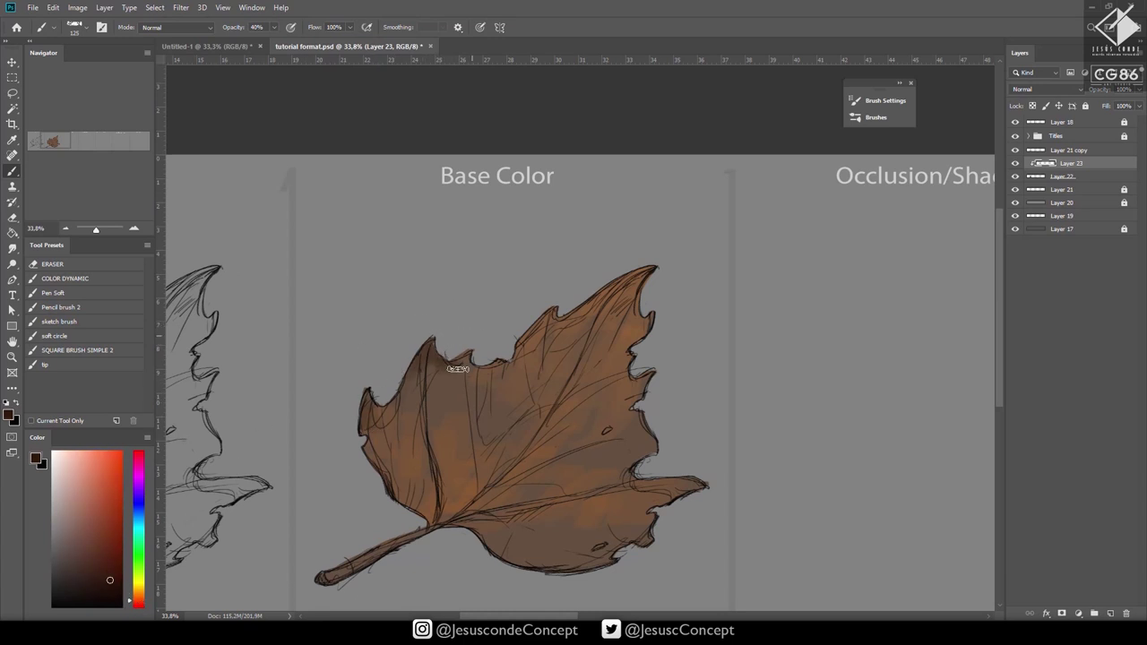
mouse_move(456, 367)
left_mouse_down()
mouse_move(461, 386)
mouse_move(410, 377)
mouse_move(428, 451)
mouse_move(411, 430)
left_mouse_up()
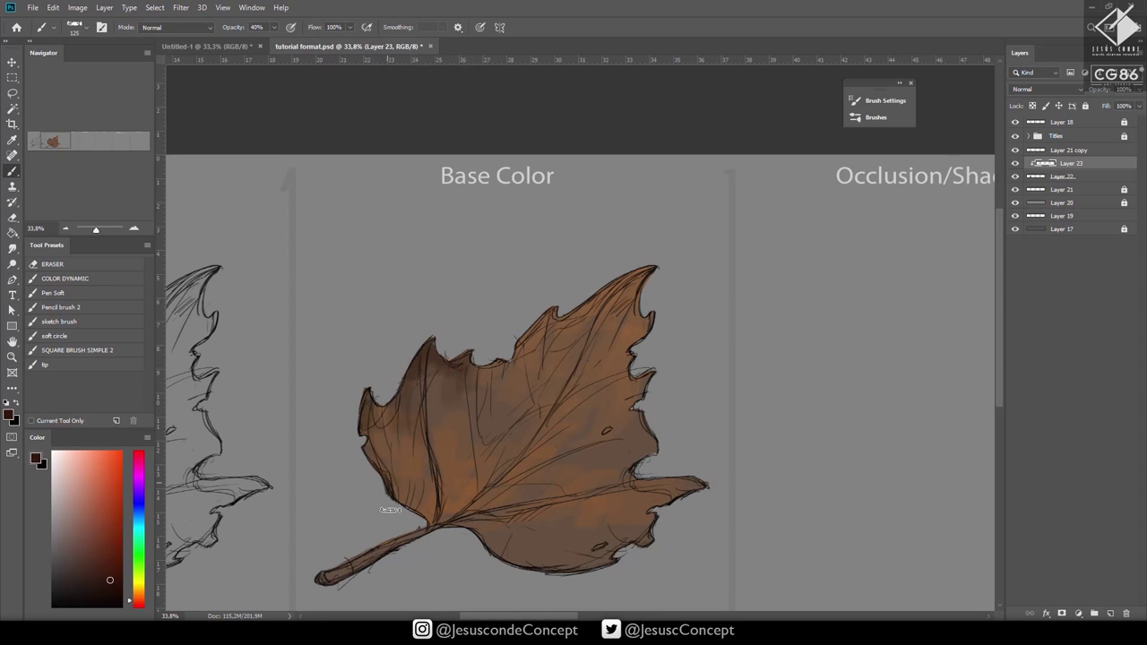
left_click_drag(366, 556, 315, 588)
left_click_drag(421, 536, 359, 571)
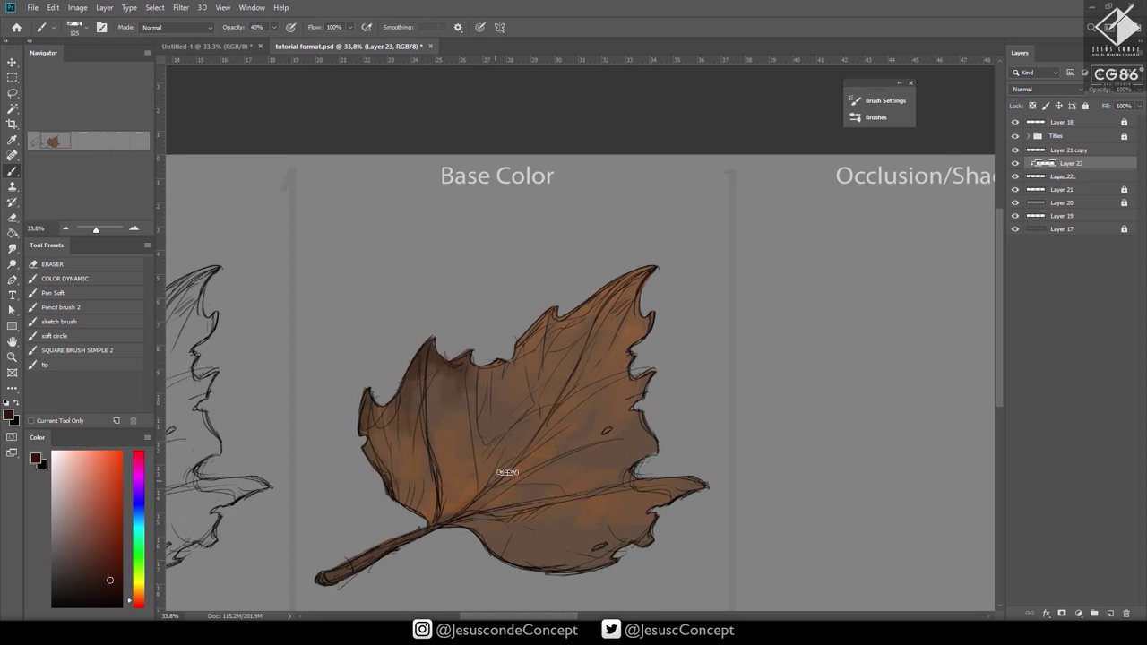
Darken the leaf's bottom lobe and its lower right tip with the same dark brown.
mouse_move(545, 559)
left_mouse_down()
mouse_move(565, 574)
mouse_move(604, 557)
mouse_move(506, 568)
left_mouse_up()
mouse_move(650, 530)
left_mouse_down()
mouse_move(646, 512)
mouse_move(629, 515)
left_mouse_up()
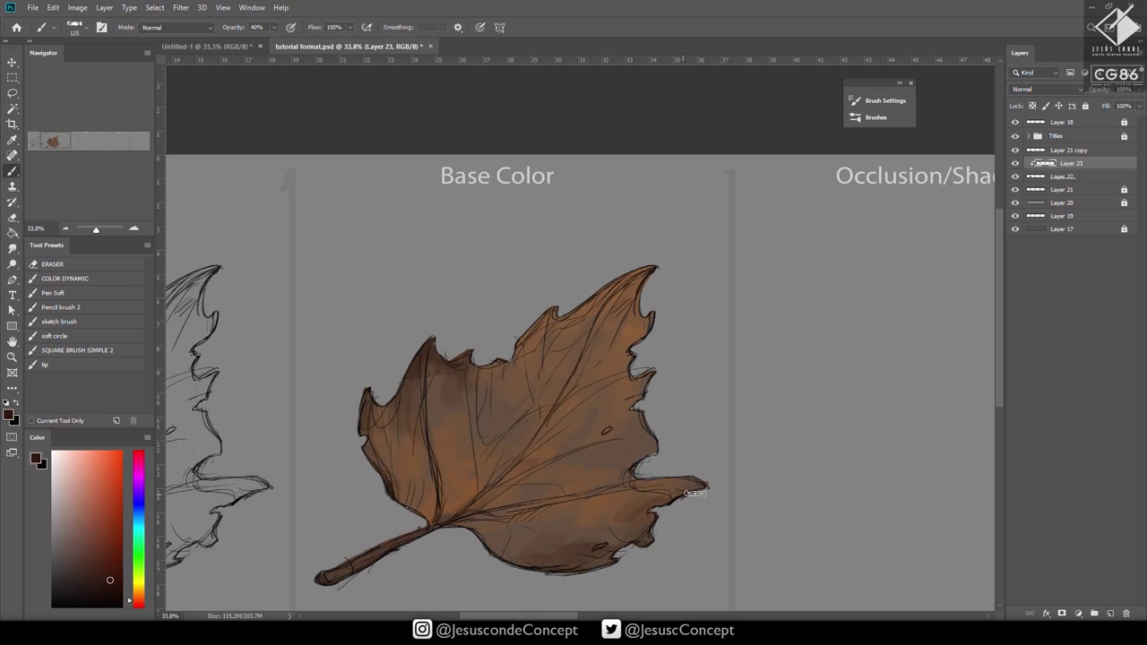
left_click_drag(693, 488, 633, 494)
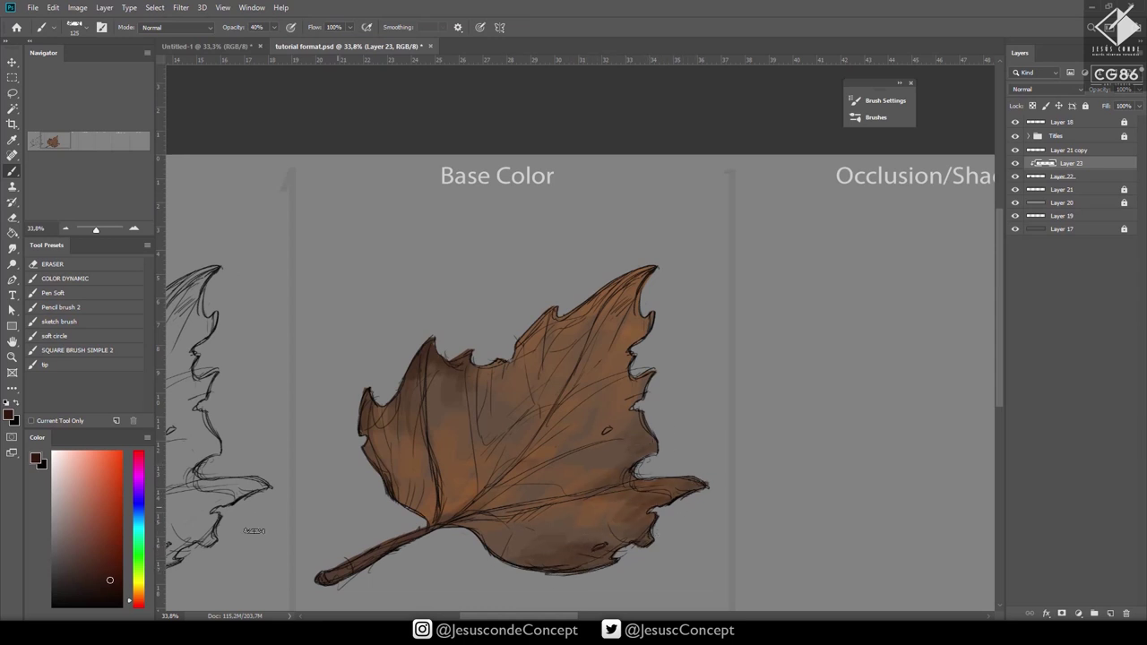
Choose a deep saturated red and tint the notched right edge, the upper edge, and the left lobes of the leaf.
left_click(122, 561)
left_click_drag(142, 598, 140, 609)
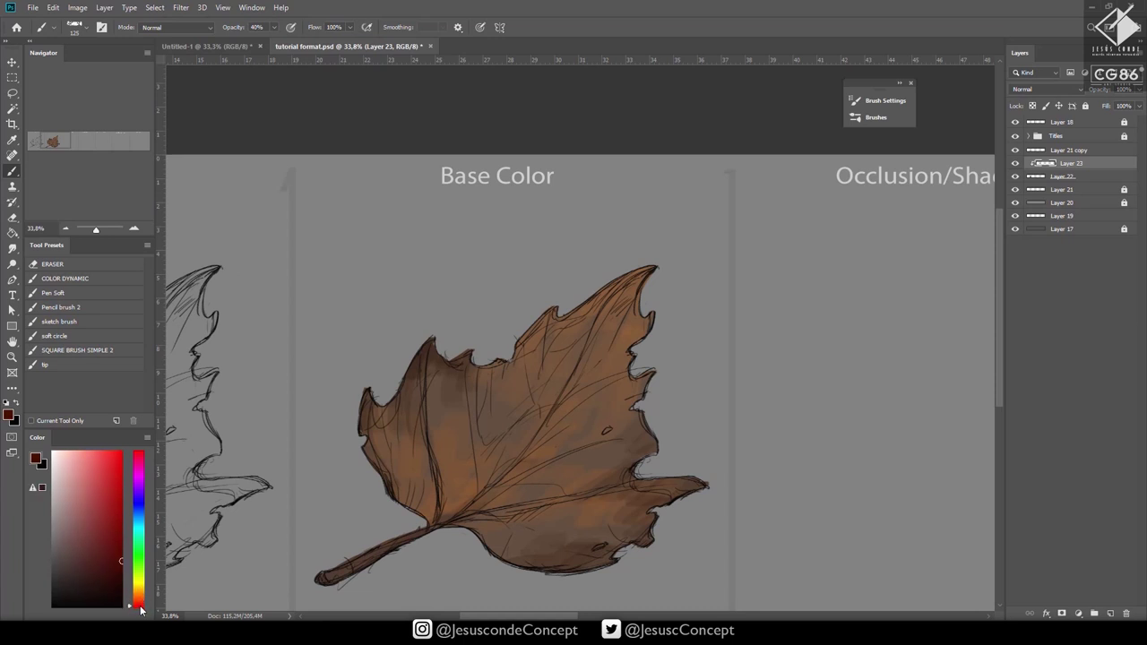
mouse_move(642, 375)
left_mouse_down()
mouse_move(637, 406)
mouse_move(619, 369)
mouse_move(648, 303)
mouse_move(640, 283)
mouse_move(578, 303)
mouse_move(569, 292)
mouse_move(504, 378)
left_mouse_up()
left_click_drag(533, 340, 541, 333)
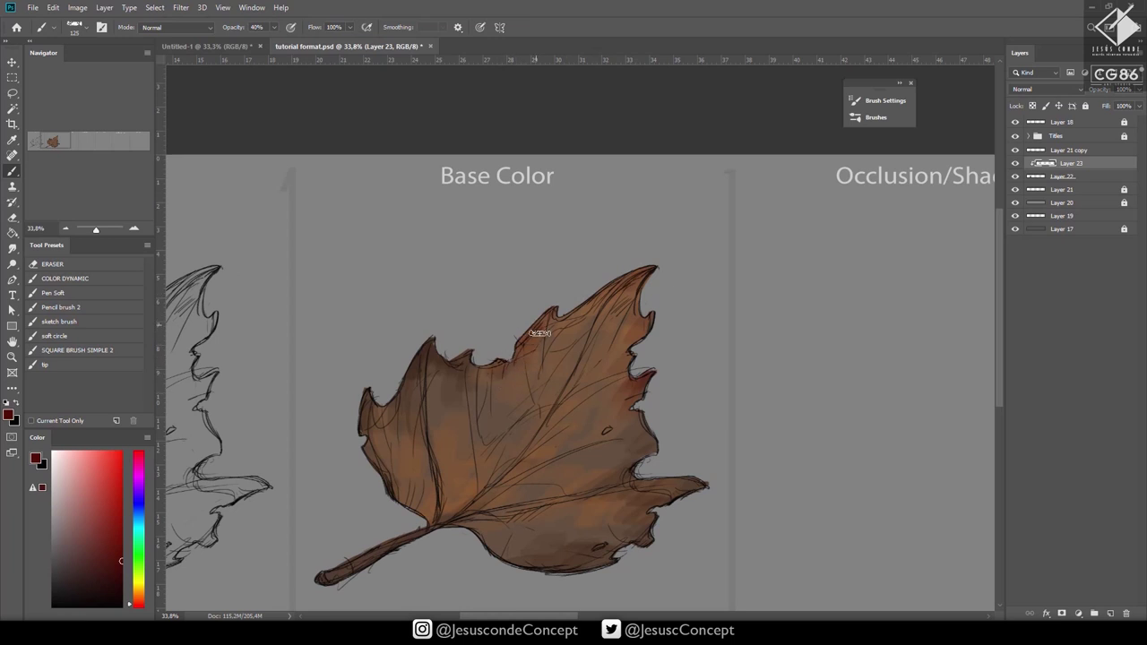
mouse_move(506, 368)
left_mouse_down()
mouse_move(437, 374)
mouse_move(437, 486)
left_mouse_up()
mouse_move(402, 371)
left_mouse_down()
mouse_move(356, 417)
mouse_move(380, 408)
mouse_move(382, 476)
left_mouse_up()
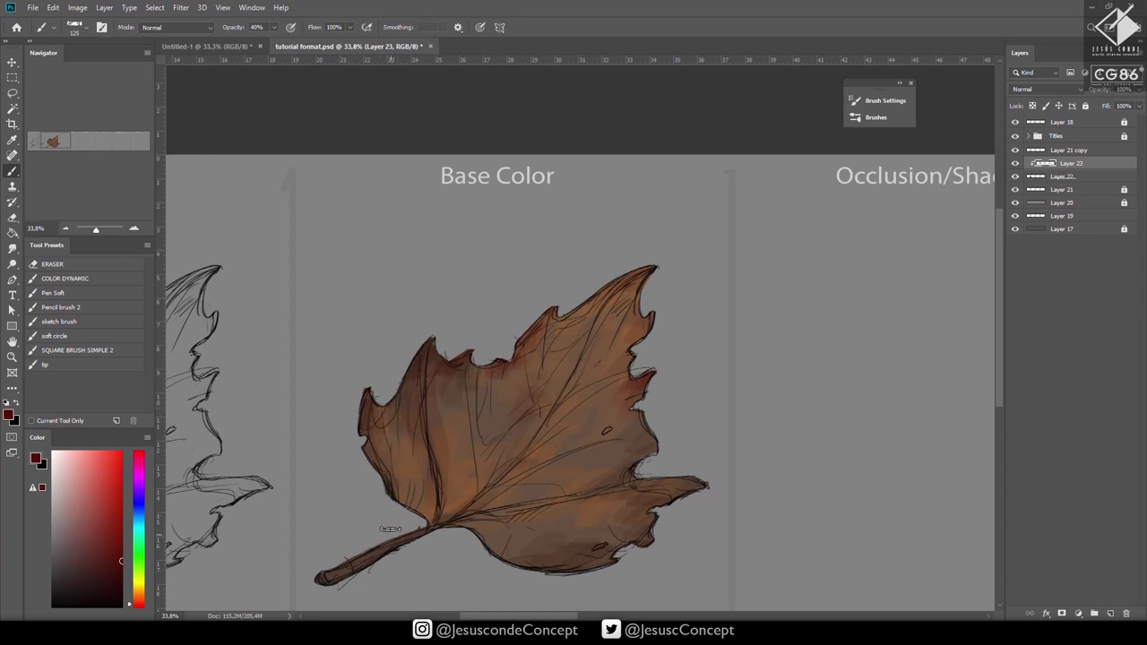
Add the deep red to the stem, the bottom lobe, and along the vein on the leaf's right side.
mouse_move(390, 528)
left_mouse_down()
mouse_move(340, 569)
mouse_move(427, 534)
left_mouse_up()
left_click_drag(446, 513, 457, 500)
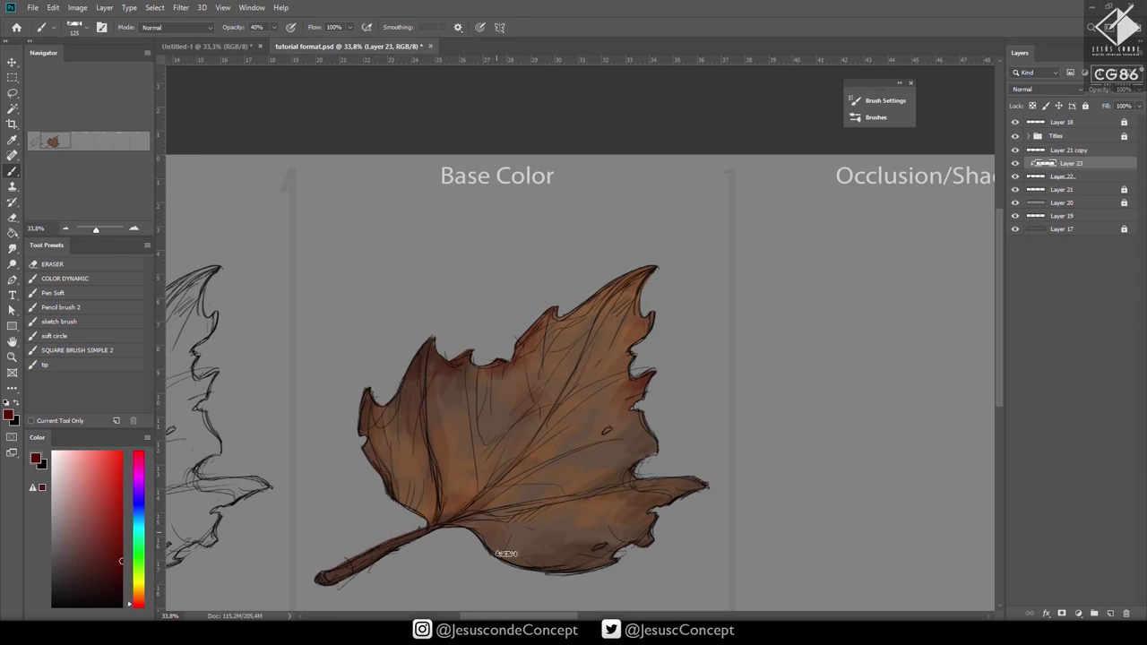
mouse_move(553, 563)
left_mouse_down()
mouse_move(519, 552)
mouse_move(538, 569)
mouse_move(599, 546)
mouse_move(588, 541)
mouse_move(601, 506)
mouse_move(493, 517)
left_mouse_up()
mouse_move(607, 441)
left_mouse_down()
mouse_move(648, 438)
mouse_move(577, 454)
mouse_move(560, 413)
left_mouse_up()
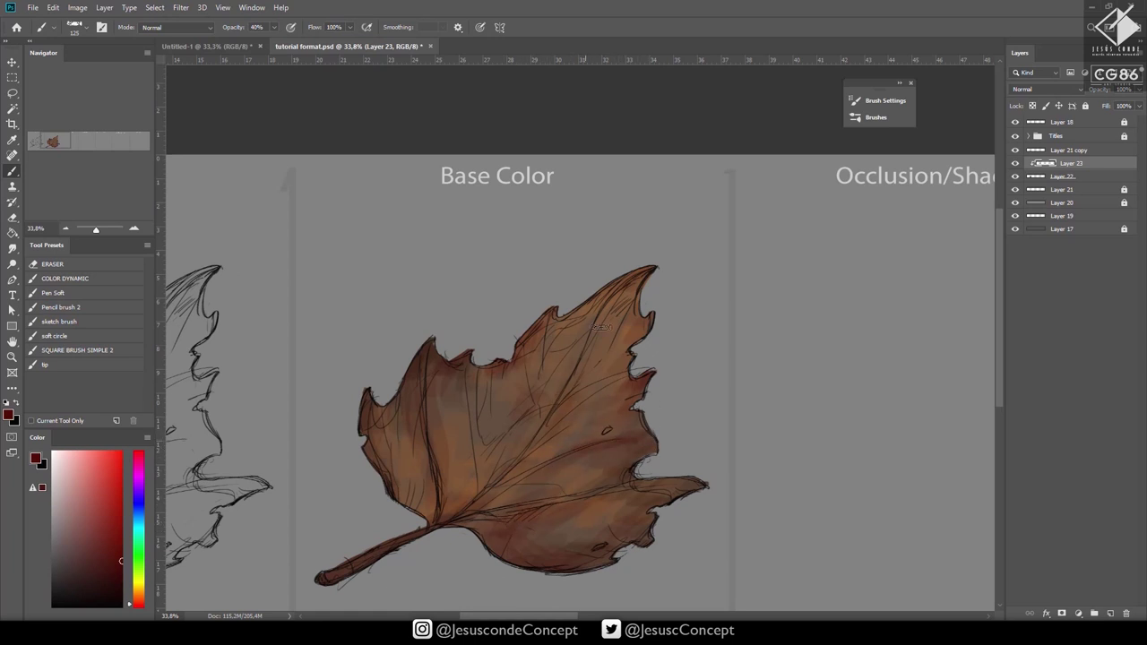
Switch back to a bright orange at 60% brush opacity and blend it across the leaf's middle and right lobes.
left_click(139, 600)
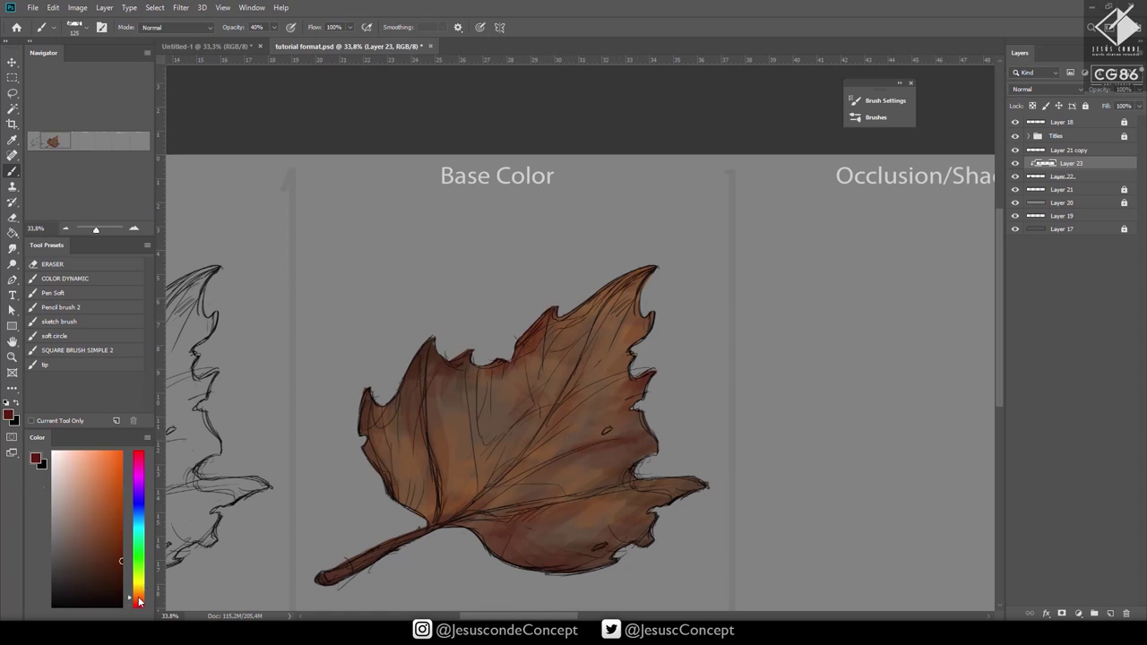
left_click_drag(139, 601, 139, 600)
left_click(109, 511)
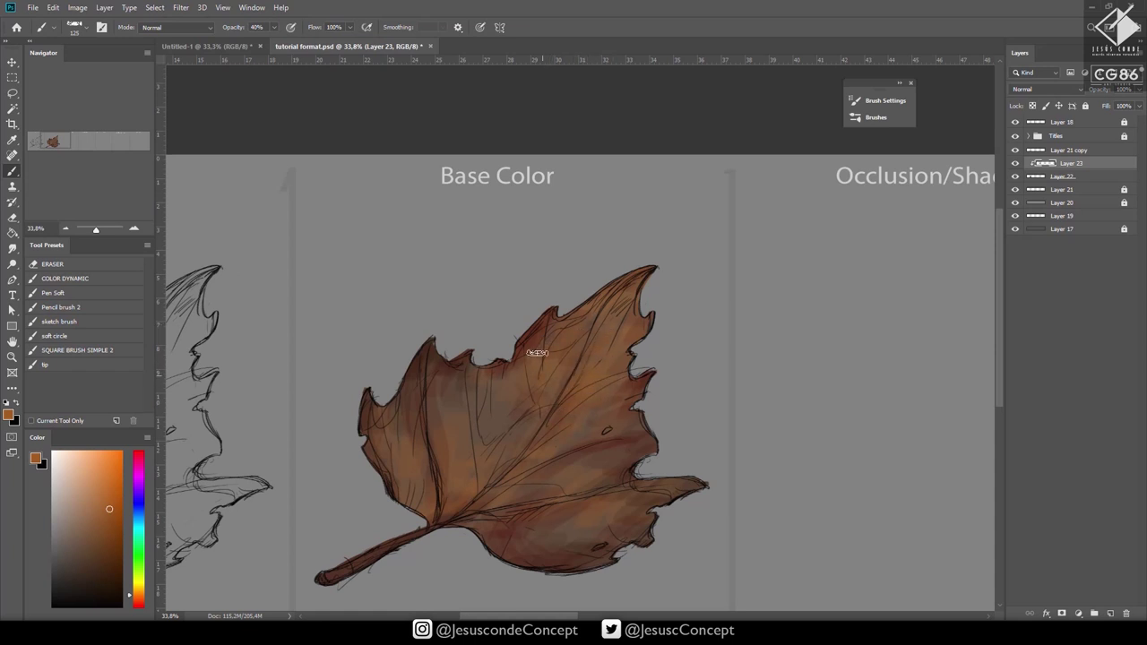
key("6")
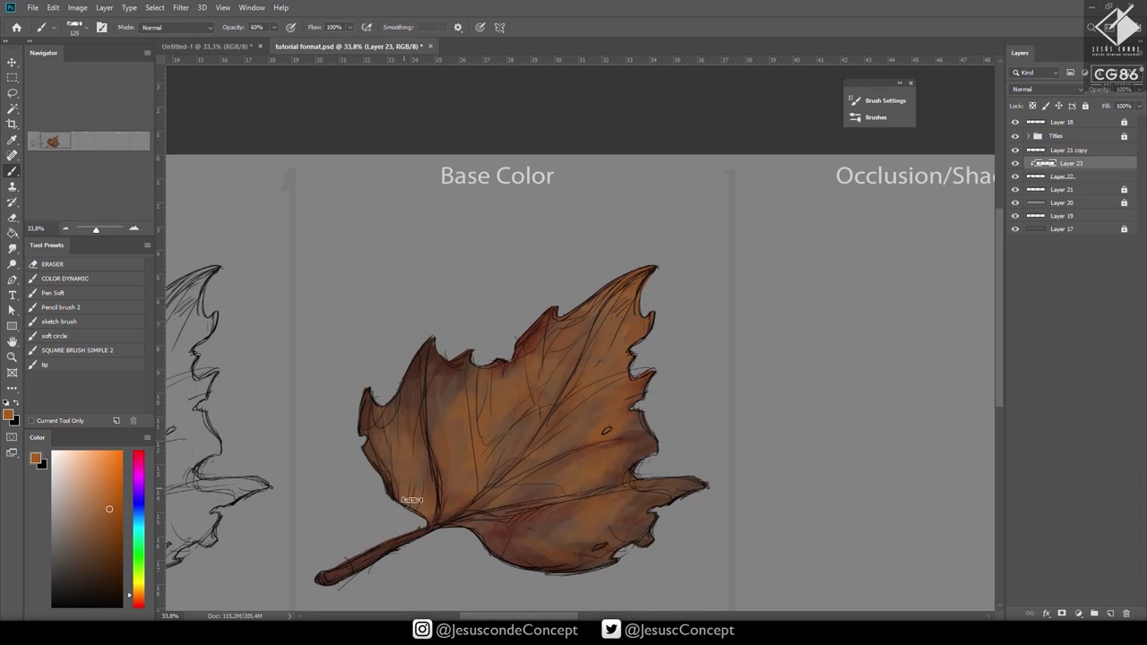
Lower the opacity of the lineart layer, Layer 21 copy, to 66%.
left_click(1060, 151)
key("space")
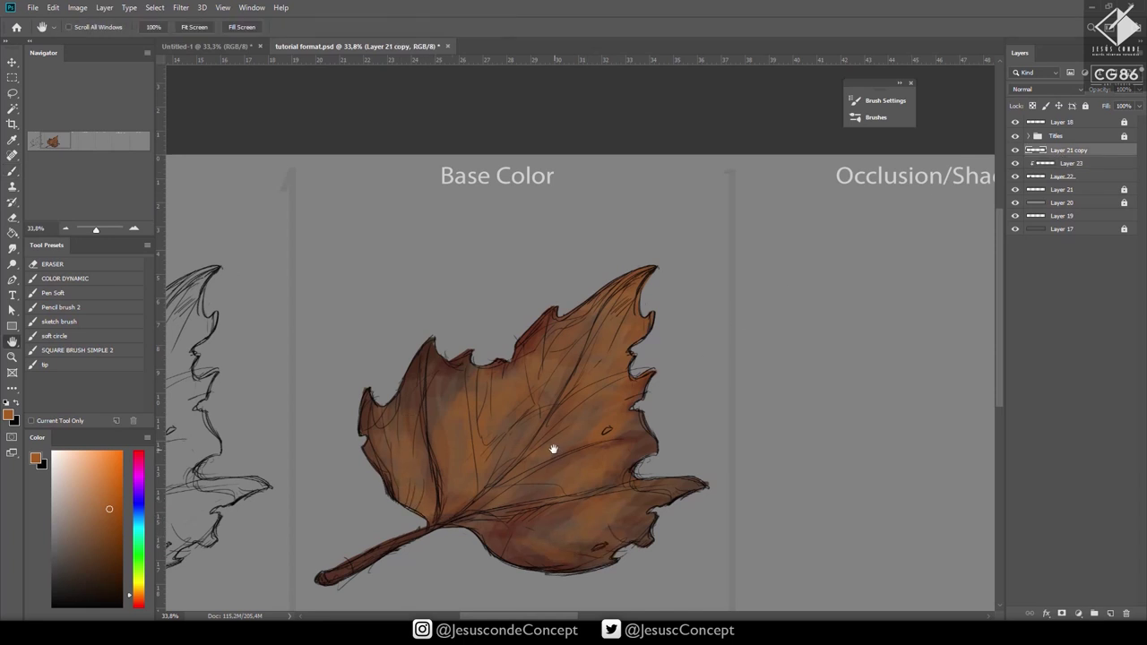
key("ctrl+space")
left_click_drag(551, 457, 507, 453)
key("5")
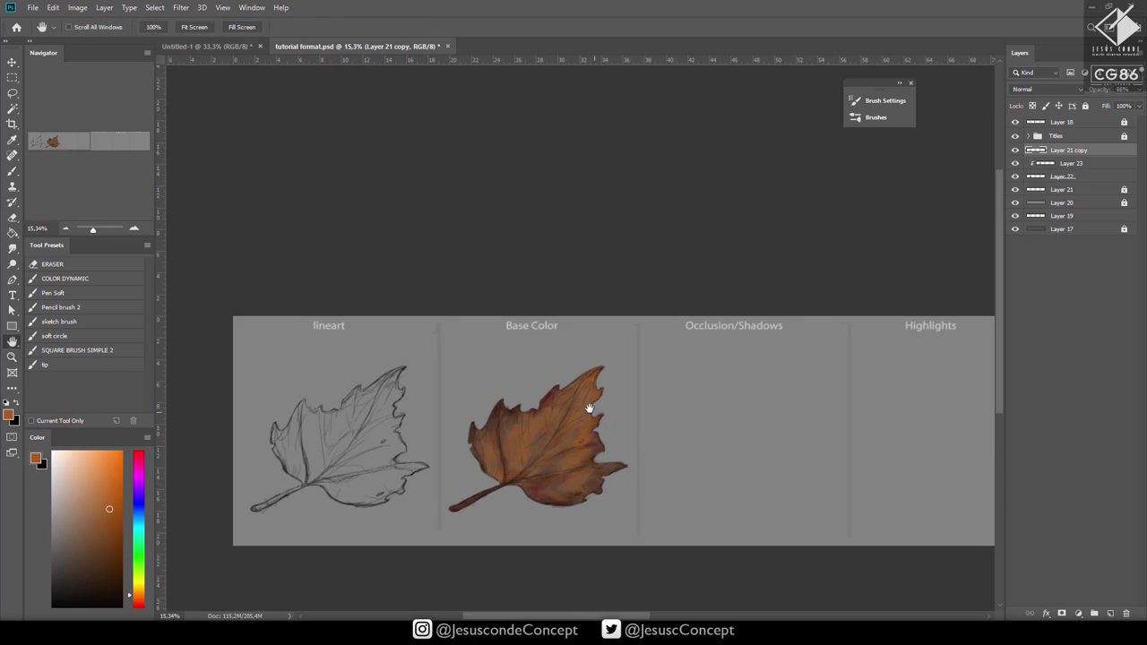
key("ctrl+space")
mouse_move(578, 407)
left_mouse_down()
mouse_move(610, 424)
mouse_move(620, 344)
left_mouse_up()
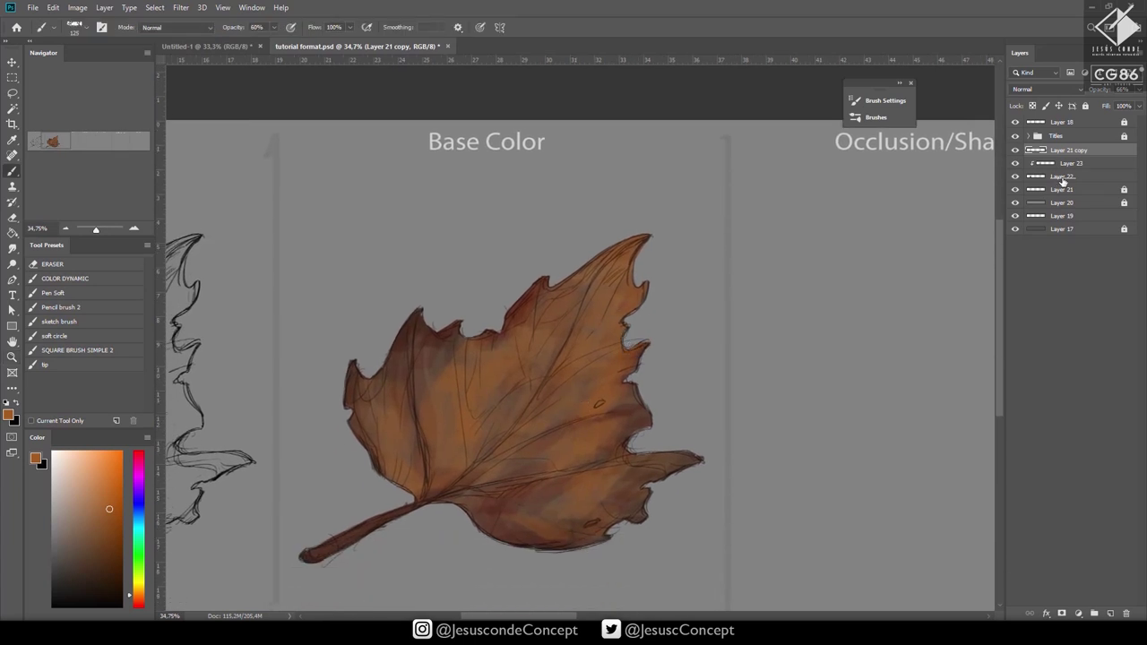
Merge Layer 21 copy, Layer 23 and Layer 22 into a single leaf layer.
left_click(1032, 177, "shift")
key("ctrl+e")
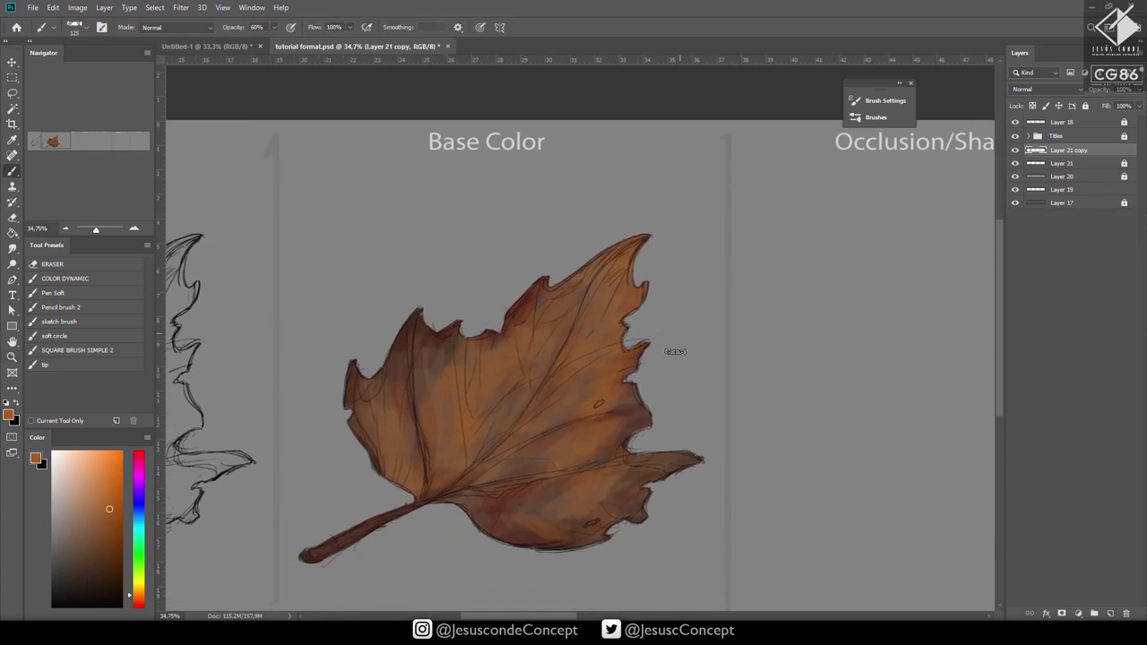
key("z")
left_click_drag(653, 440, 649, 439)
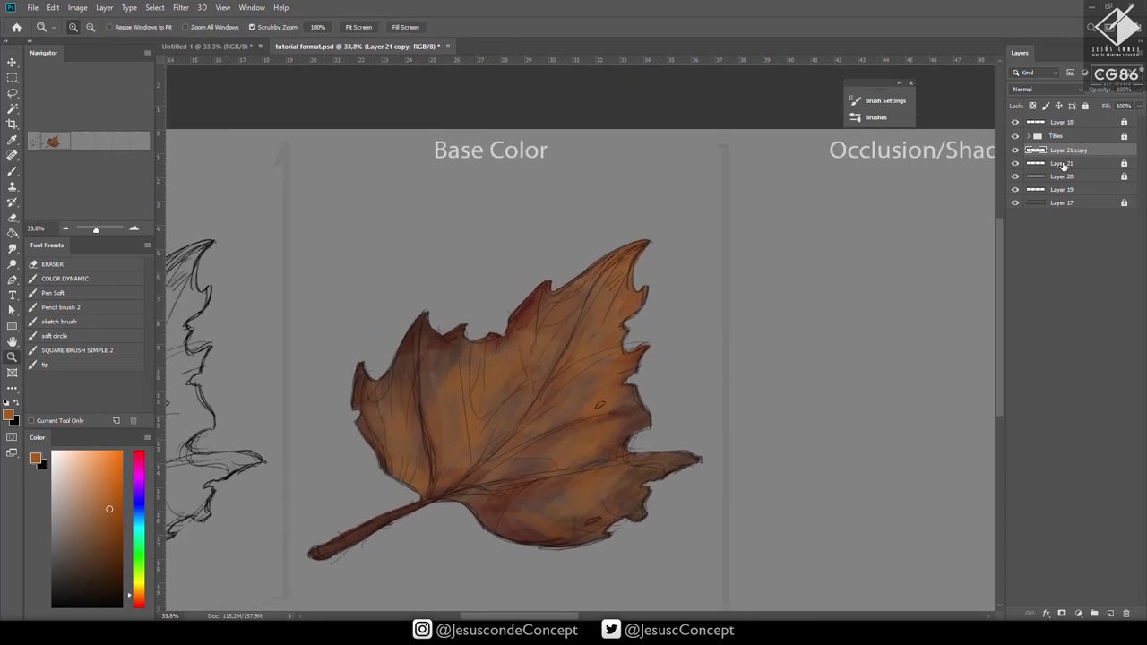
Duplicate the merged leaf layer and move the copy into the Occlusion/Shadows section.
key("ctrl+j")
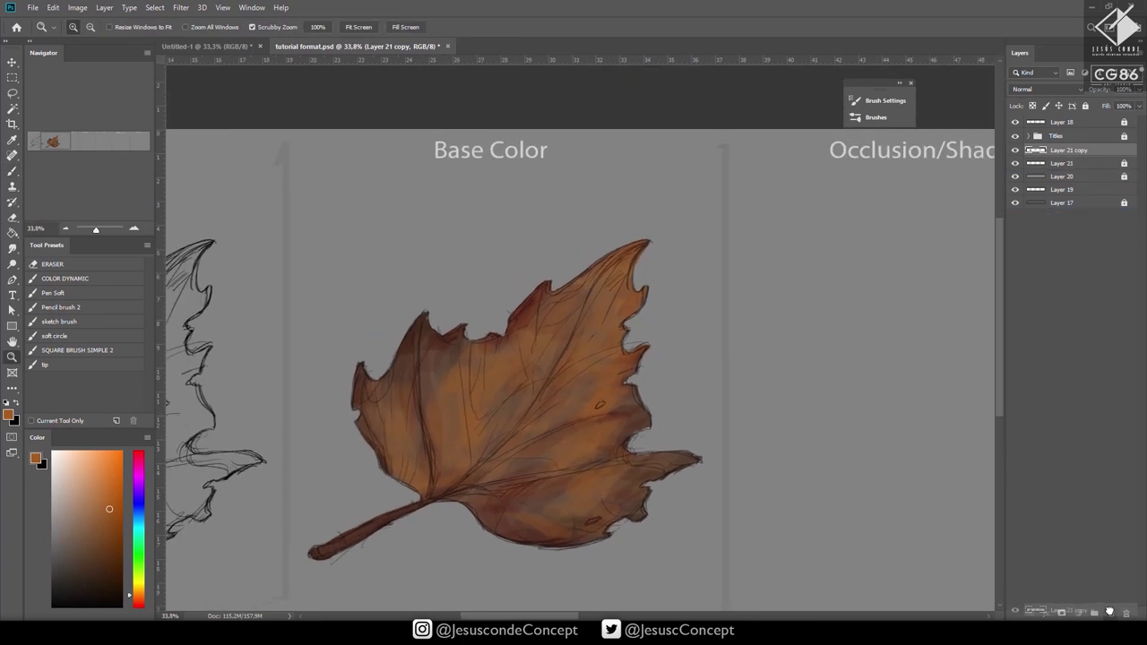
left_click_drag(804, 465, 586, 479)
key("v")
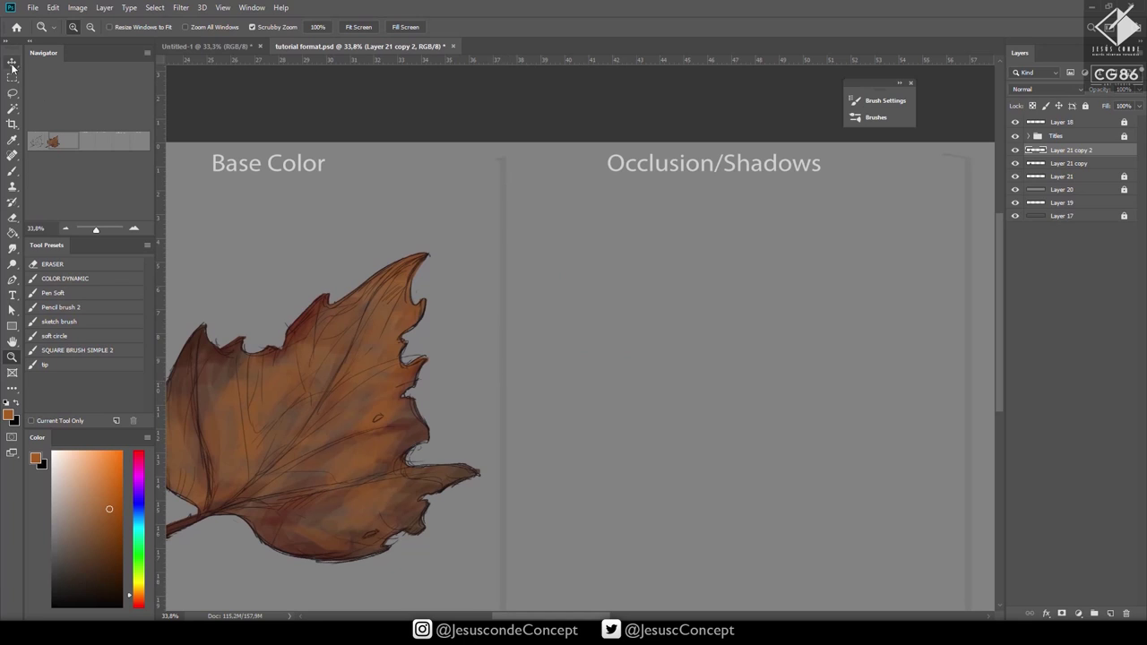
left_click_drag(304, 444, 728, 432)
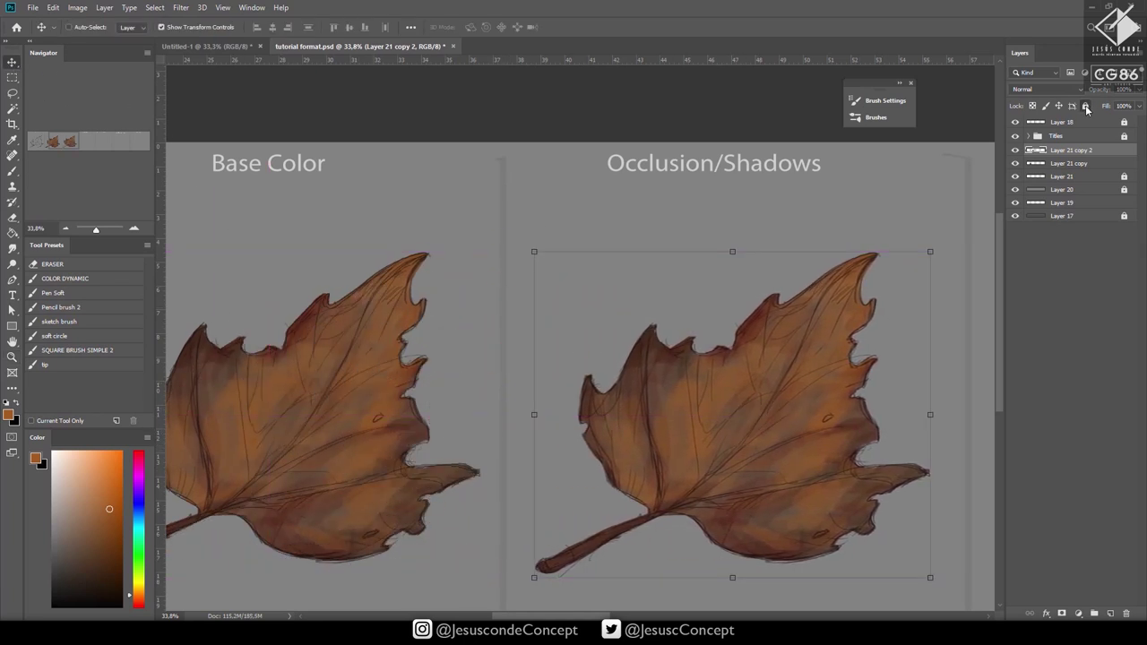
Lock the duplicated leaf layer and add a new layer above it.
left_click(1086, 106)
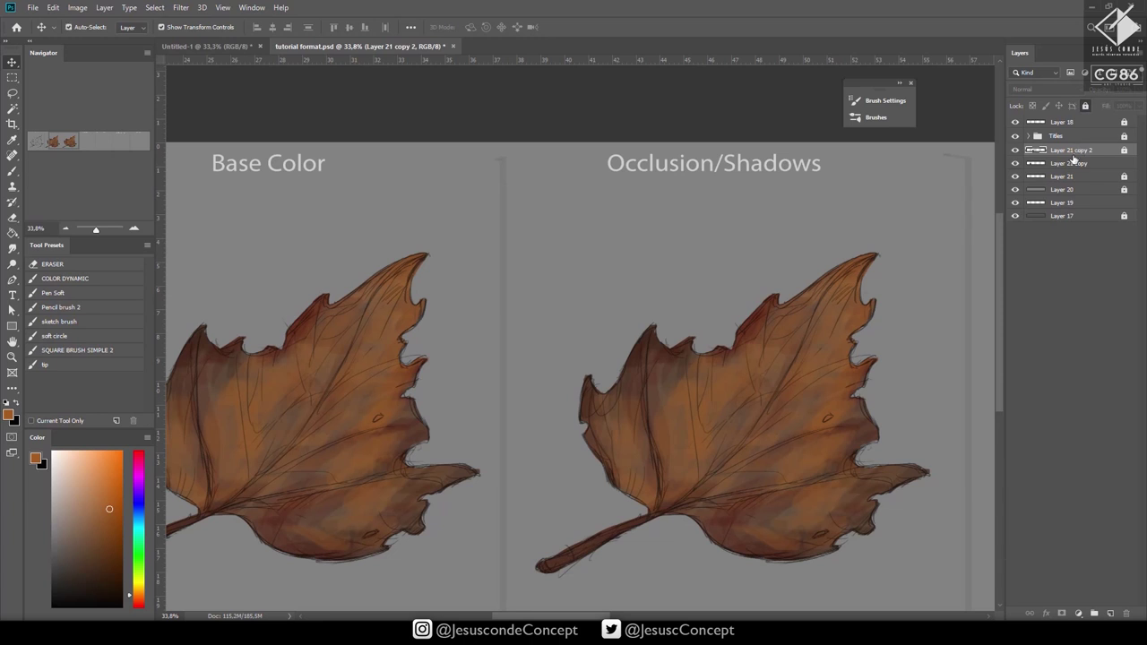
key("ctrl+shift+n")
key("Return")
Paint a small white spot above the Occlusion/Shadows leaf's left side to mark the light source.
left_click_drag(772, 356, 729, 332)
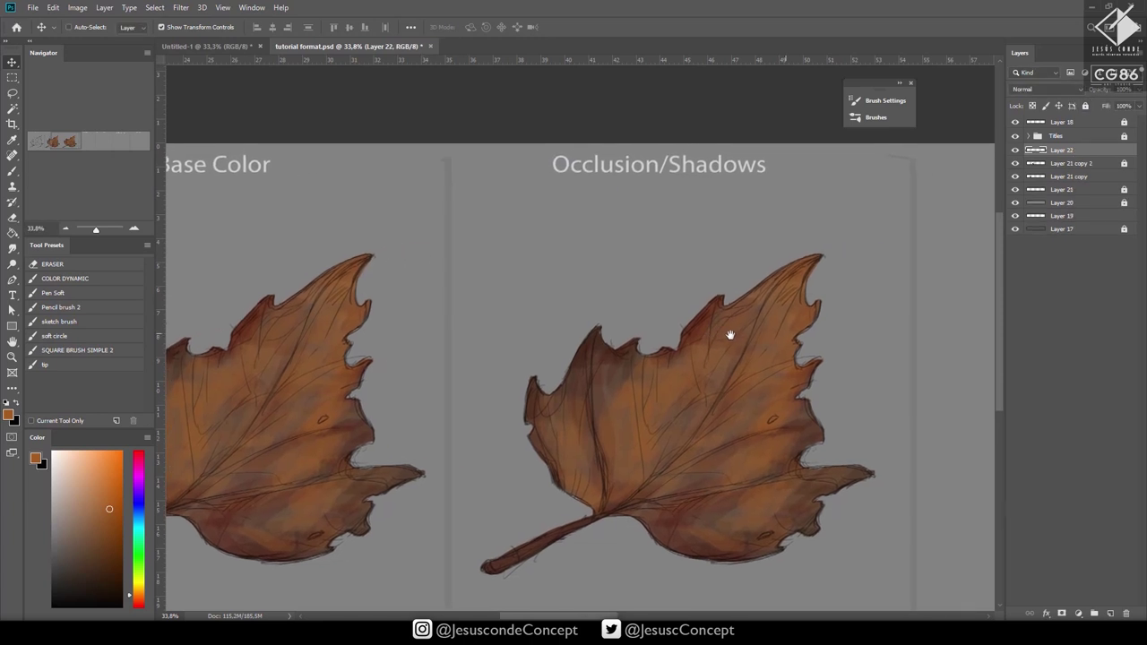
left_click_drag(75, 533, 122, 607)
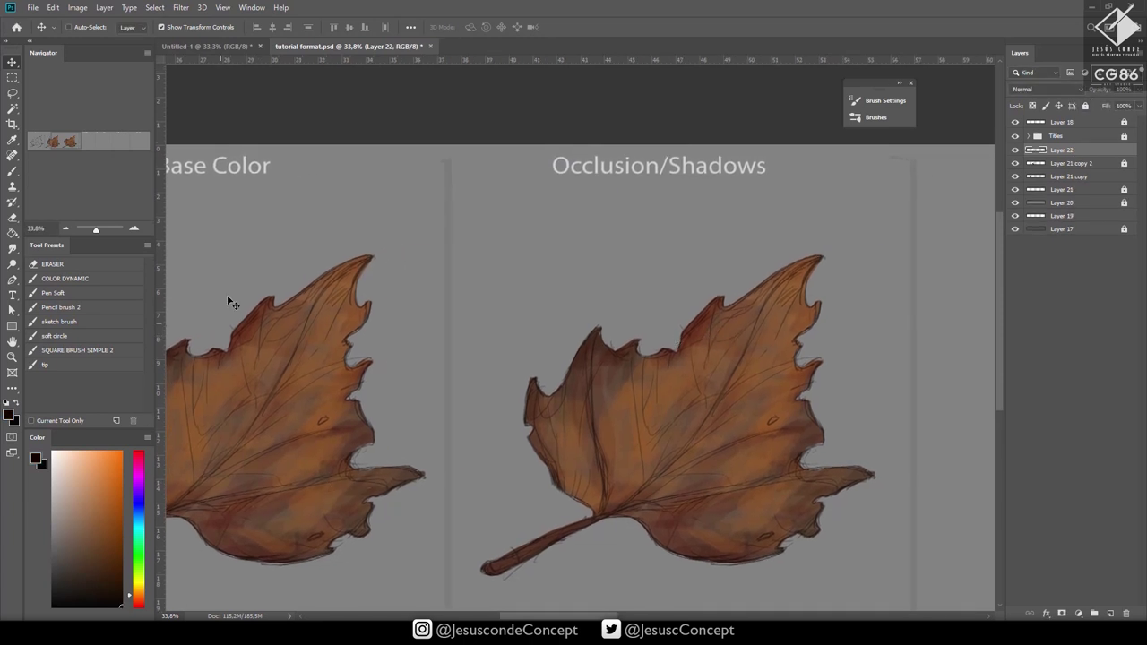
key("b")
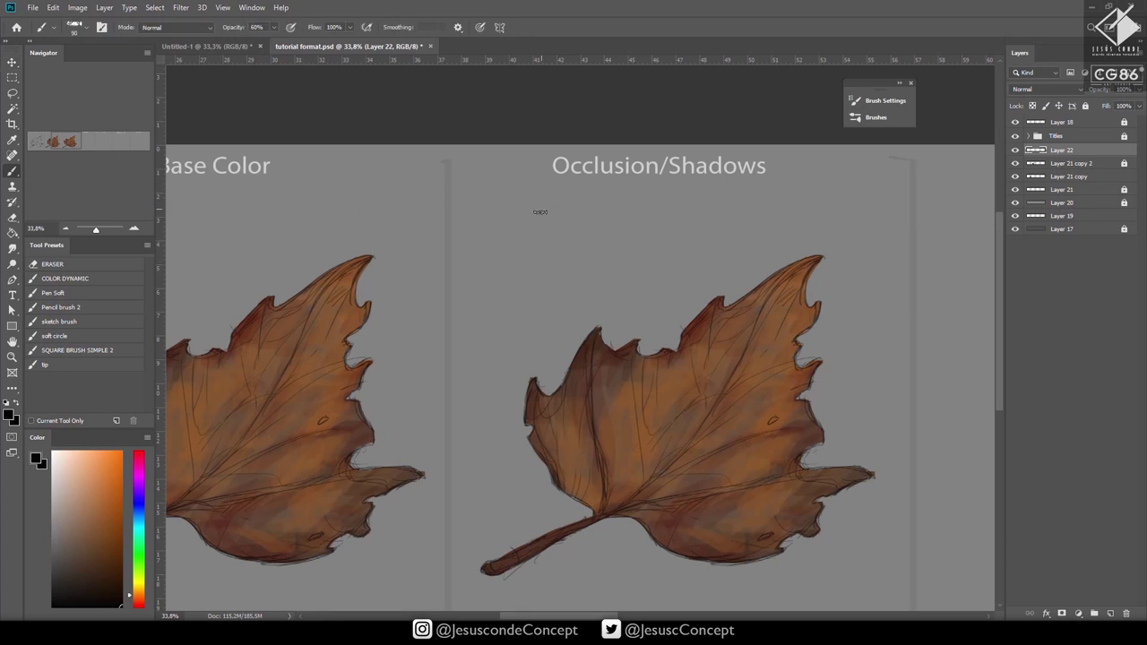
key("x")
left_click(524, 203)
Lock the light-spot layer and Layer 21 copy, and add a new layer directly above Layer 21 copy.
left_click(1075, 164)
left_click(1066, 176)
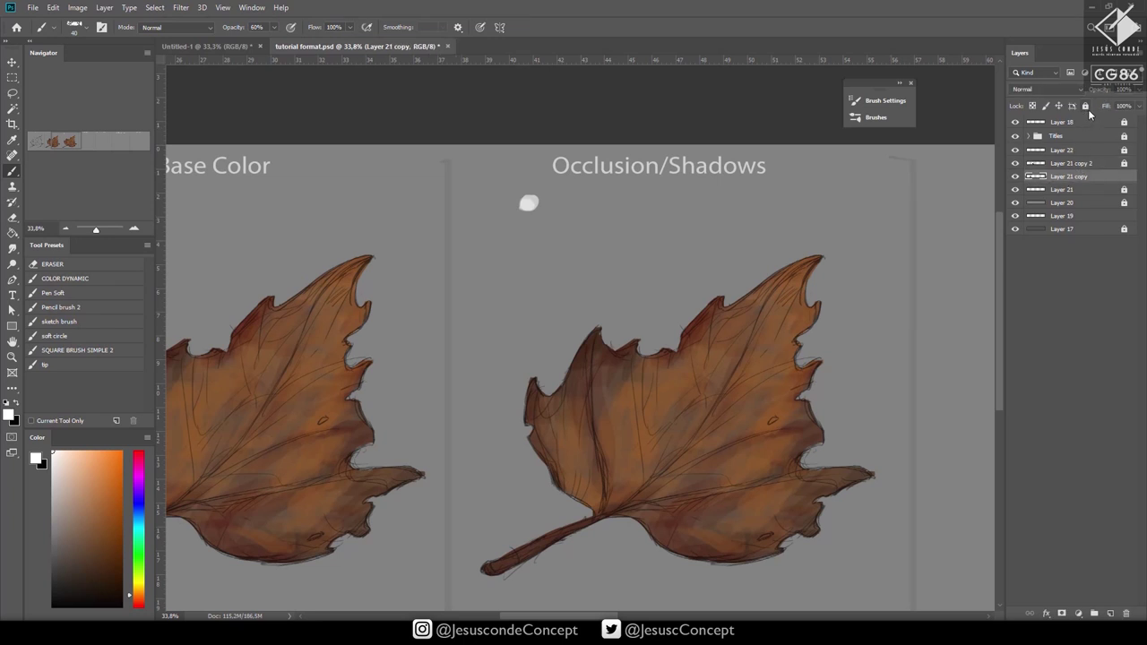
key("ctrl+shift+n")
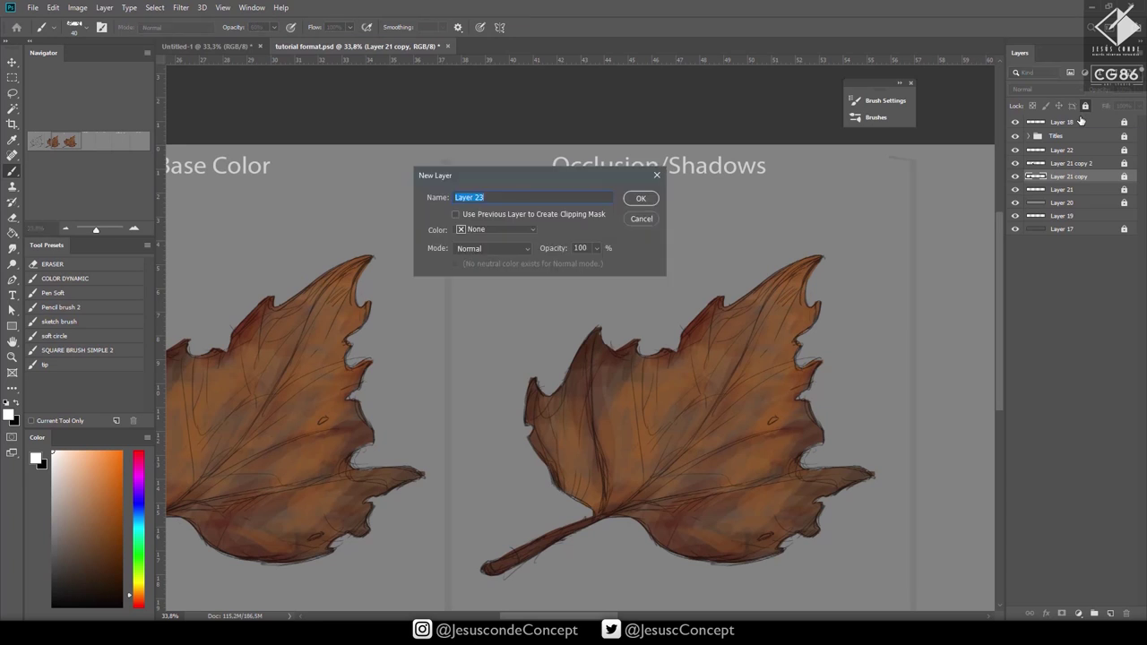
key("Return")
Draw a black arrow from the white light spot down toward the leaf to show the light direction.
key("x")
left_click_drag(702, 432, 715, 401)
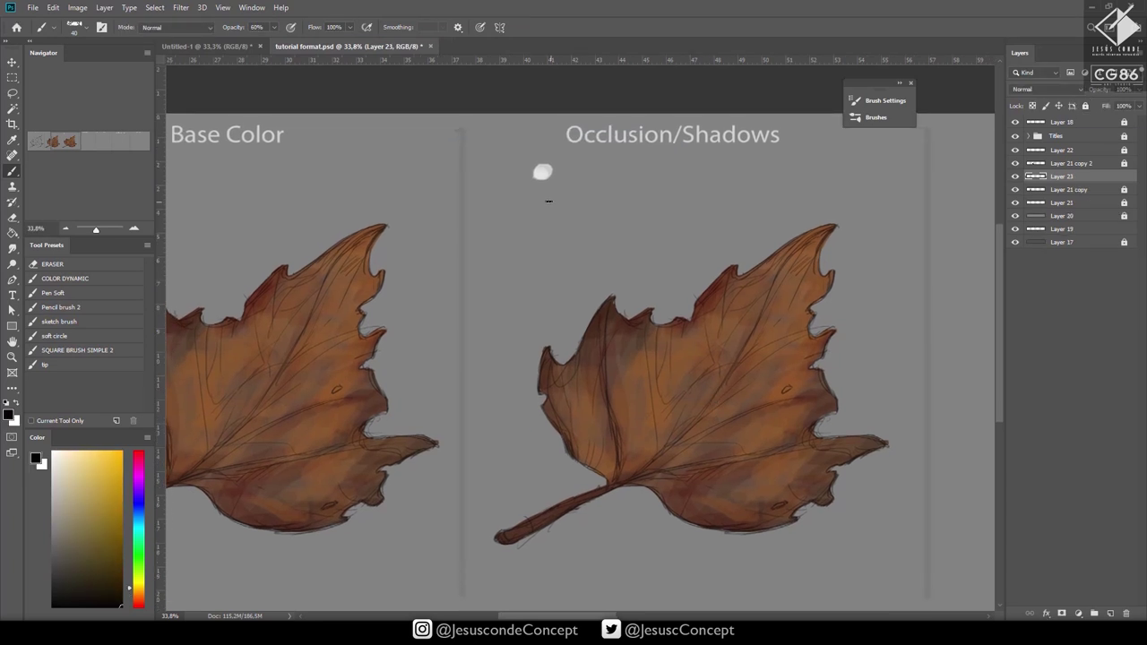
left_click_drag(574, 244, 610, 255)
key("ctrl+z")
left_click_drag(556, 192, 594, 267)
left_click_drag(591, 224, 593, 266)
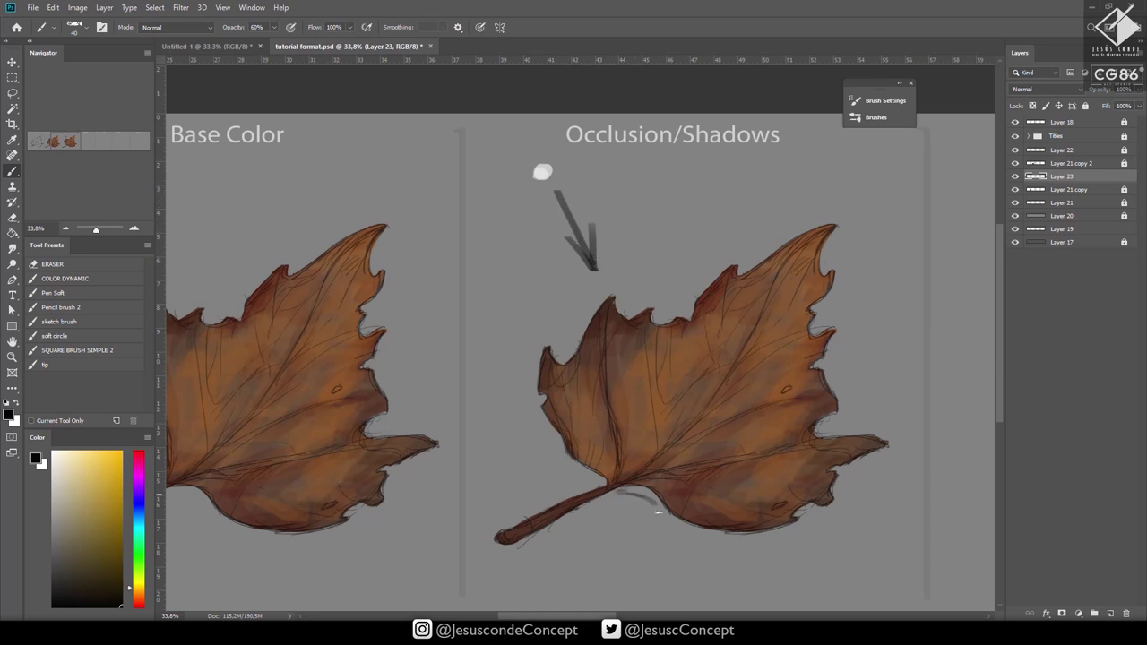
Sketch the cast-shadow outline beneath the leaf's lower edge, following it out to the lower-right lobe.
mouse_move(664, 518)
left_mouse_down()
mouse_move(717, 539)
mouse_move(749, 536)
left_mouse_up()
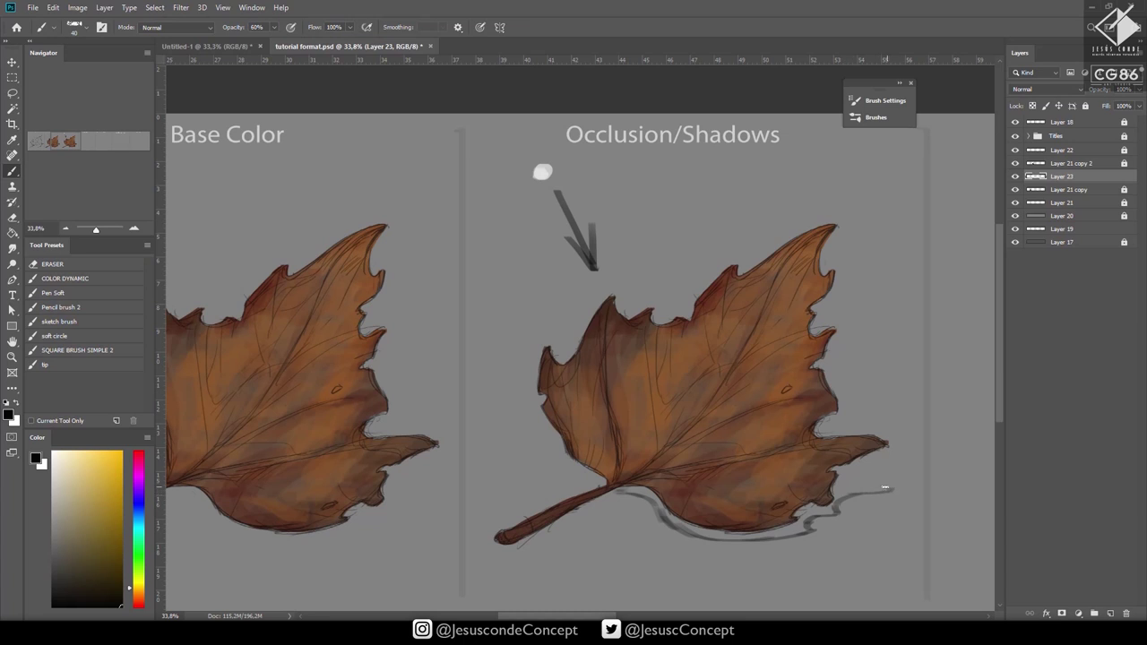
mouse_move(851, 438)
left_mouse_down()
mouse_move(872, 295)
mouse_move(900, 330)
left_mouse_up()
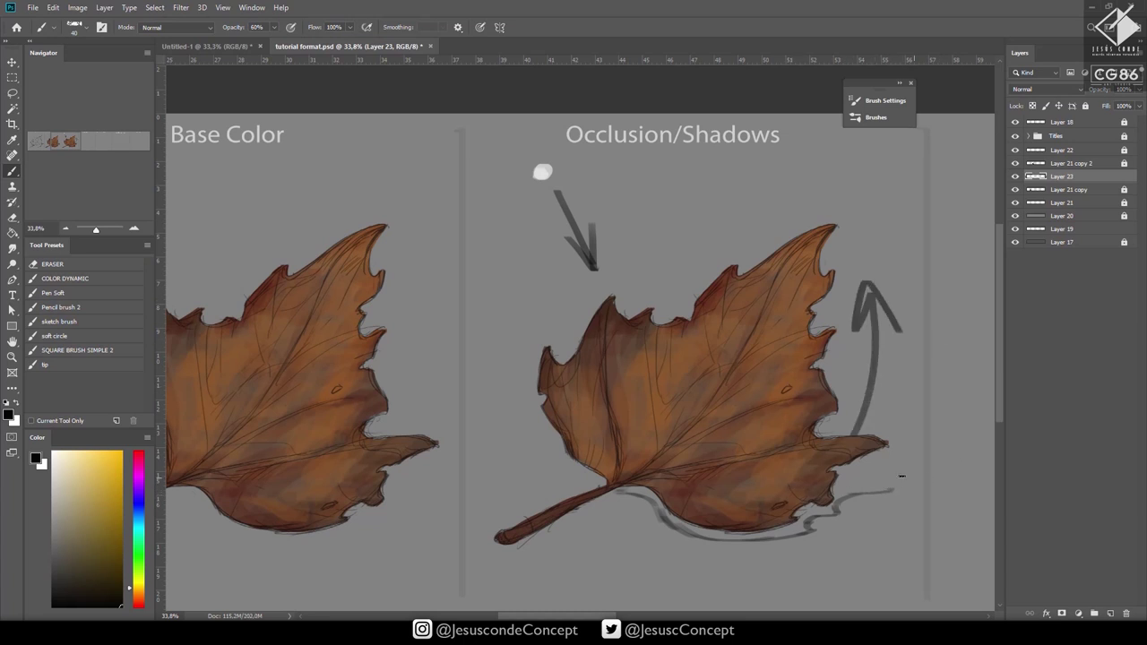
key("ctrl+z")
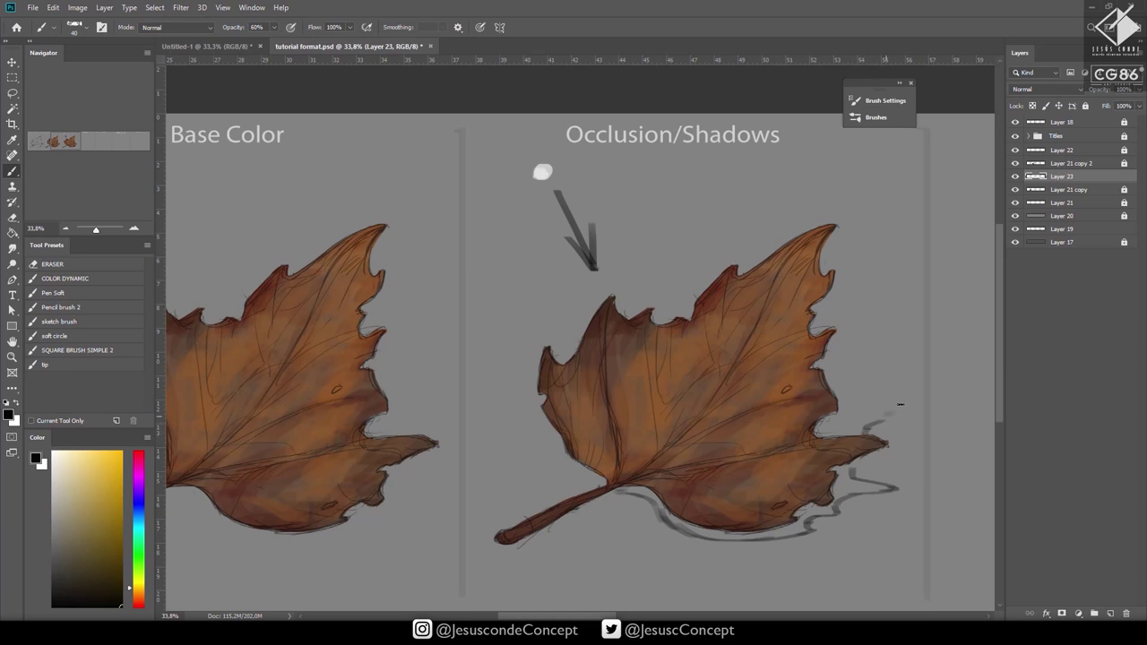
left_click_drag(507, 562, 637, 487)
left_click_drag(827, 385, 911, 345)
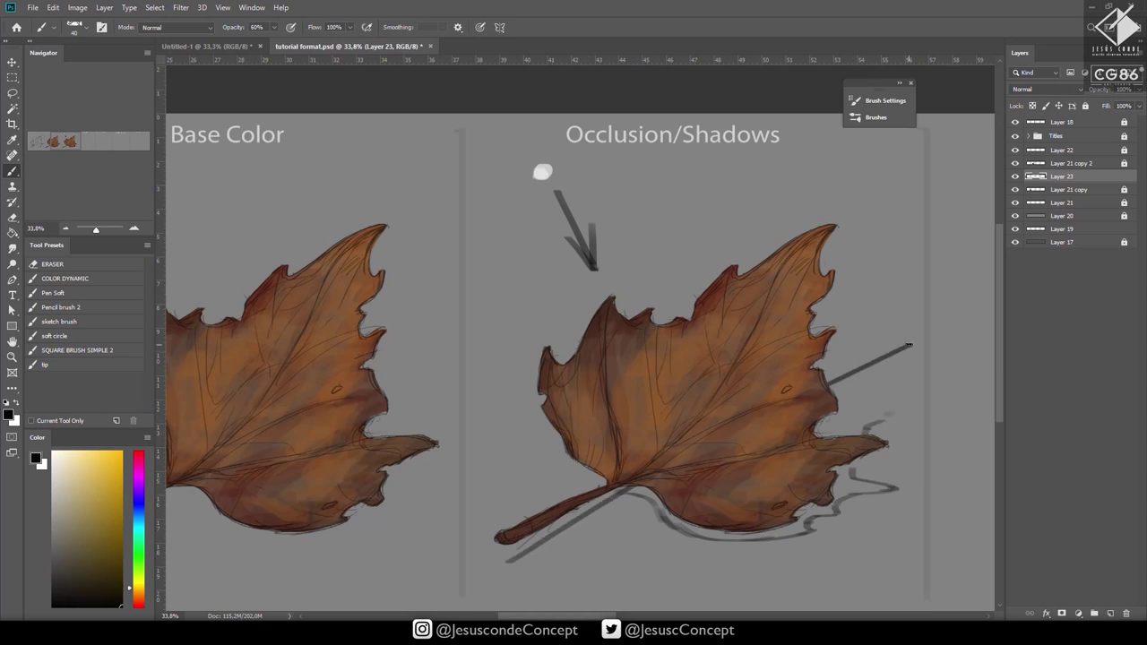
key("ctrl+z")
key("ctrl+z")
left_click_drag(519, 563, 638, 487)
left_click_drag(826, 377, 893, 338)
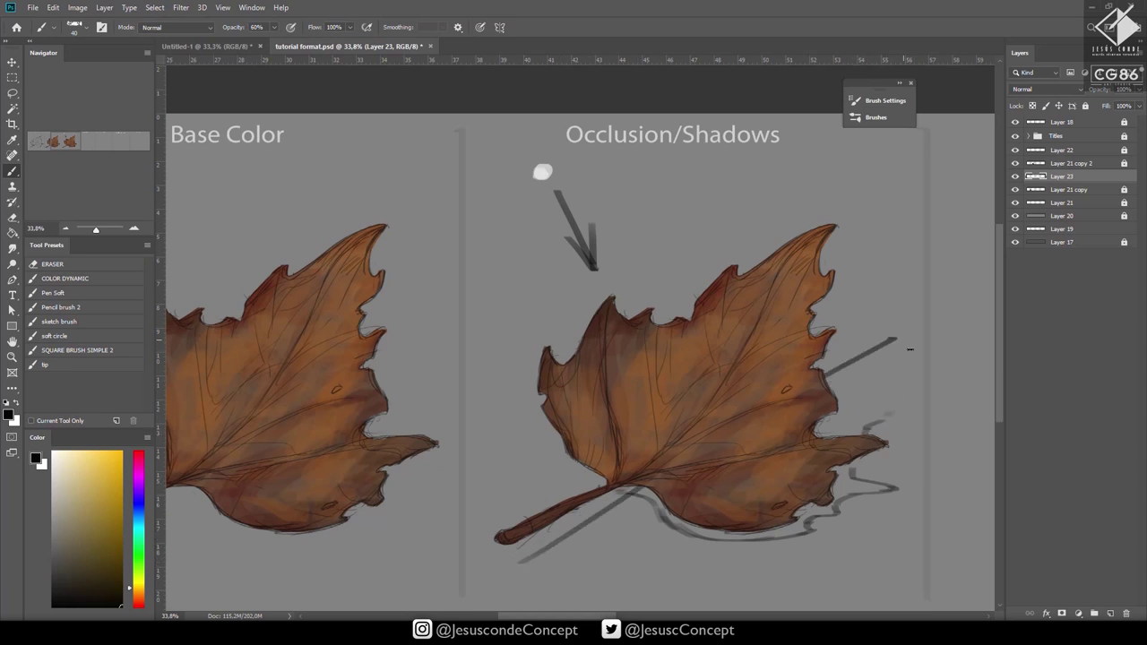
key("ctrl+z")
key("ctrl+z")
Sketch a diagonal shadow guideline on both sides of the leaf, then outline the stem's shadow and the jagged shadow beyond the right edge.
left_click_drag(826, 376, 895, 339)
left_click_drag(642, 488, 535, 555)
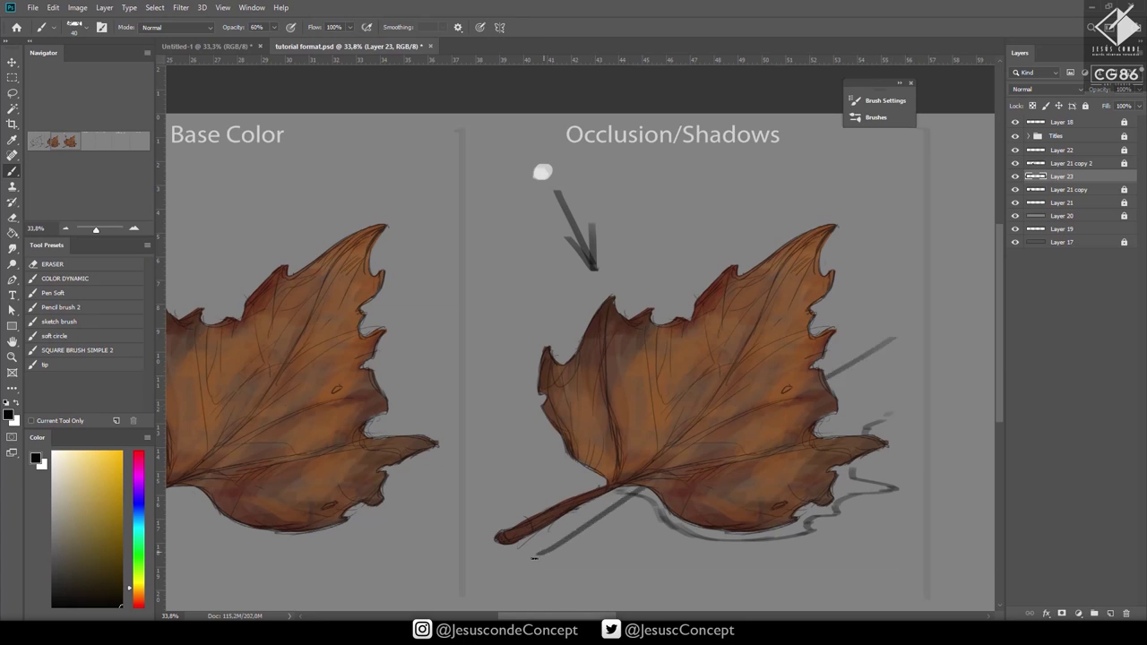
mouse_move(630, 492)
left_mouse_down()
mouse_move(514, 561)
mouse_move(527, 567)
mouse_move(624, 502)
left_mouse_up()
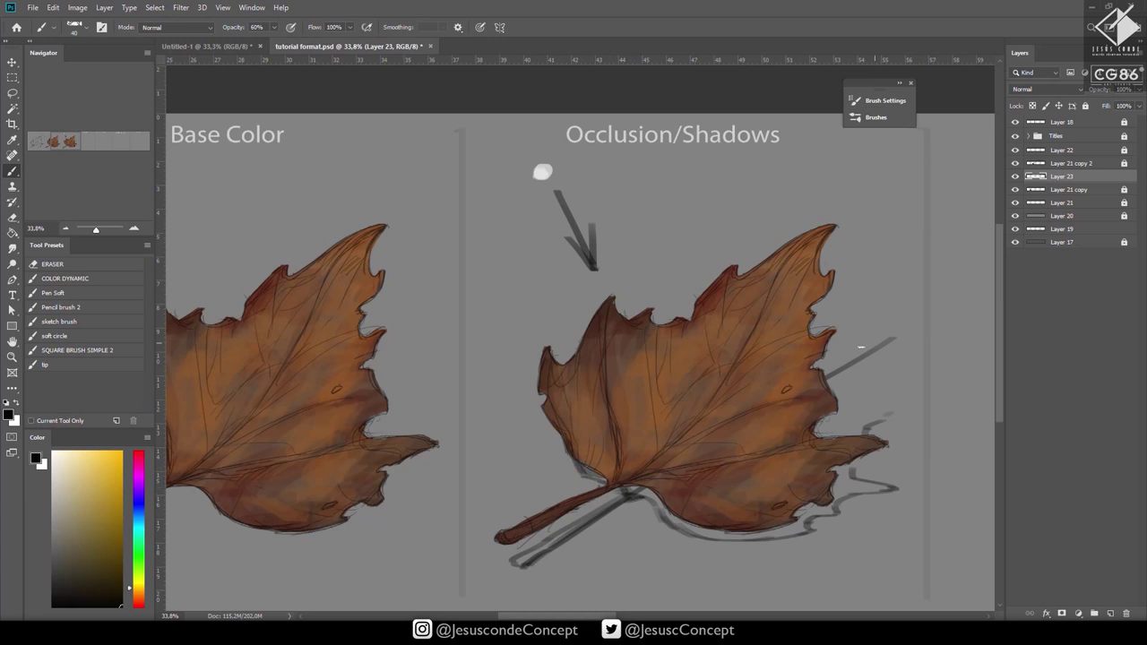
left_click_drag(896, 341, 878, 358)
mouse_move(885, 417)
left_mouse_down()
mouse_move(890, 349)
mouse_move(845, 357)
mouse_move(827, 376)
left_mouse_up()
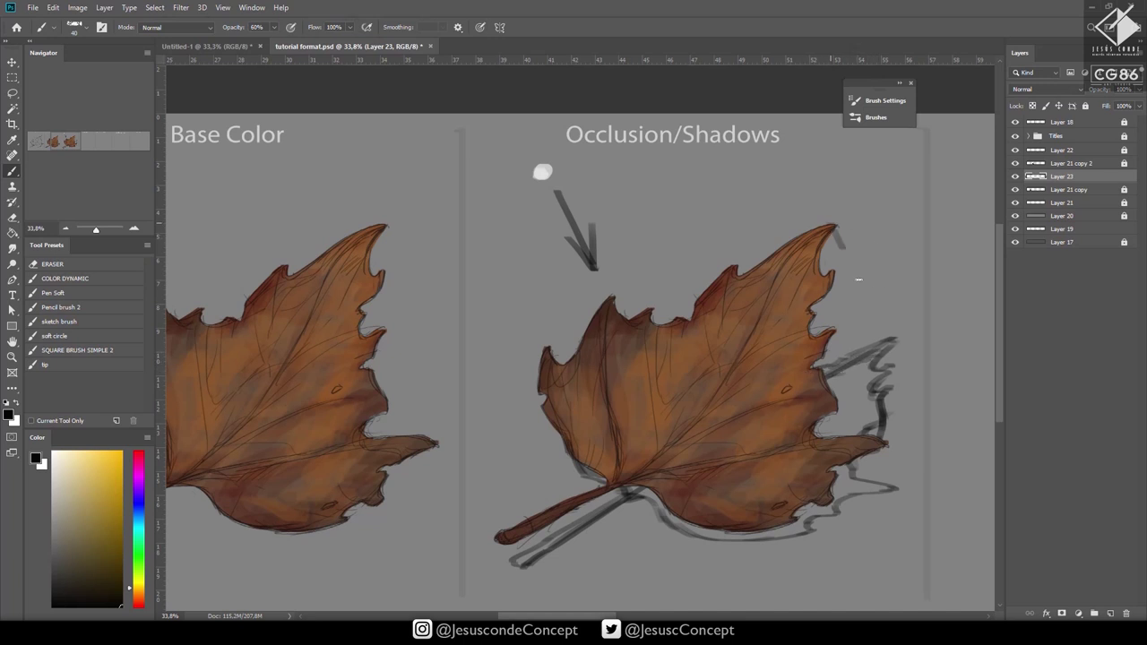
Draw projection lines from the leaf tips and stem end to their shadow points, and undo them.
left_click_drag(838, 235, 894, 339)
left_click_drag(494, 543, 513, 568)
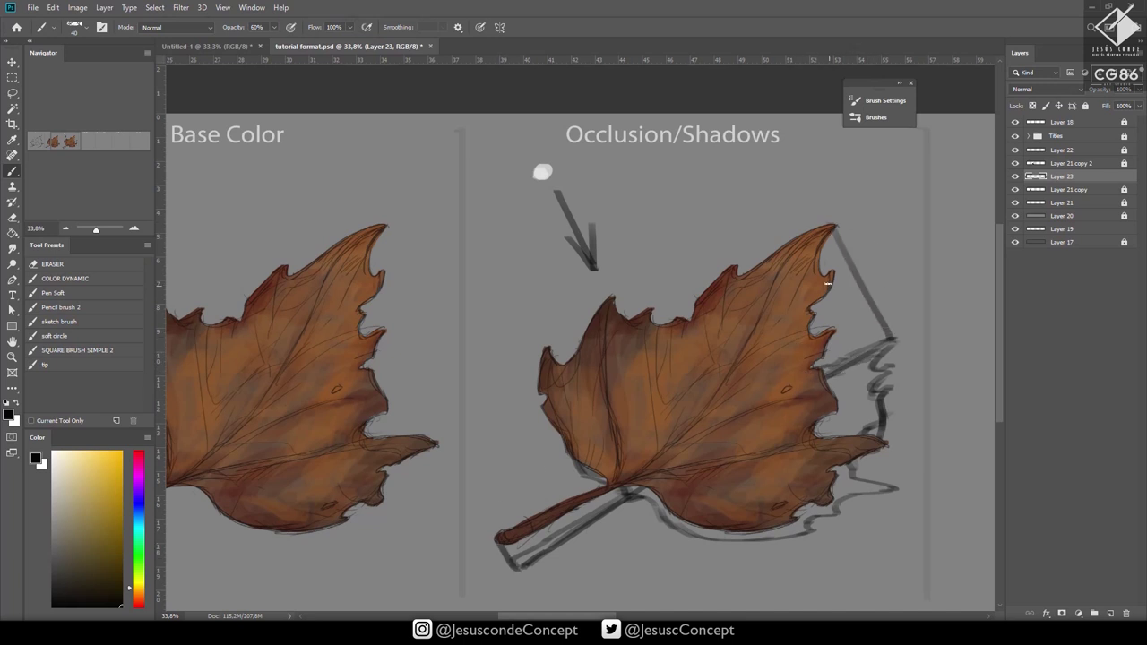
left_click_drag(828, 284, 878, 389)
left_click_drag(852, 461, 868, 493)
left_click_drag(882, 449, 897, 488)
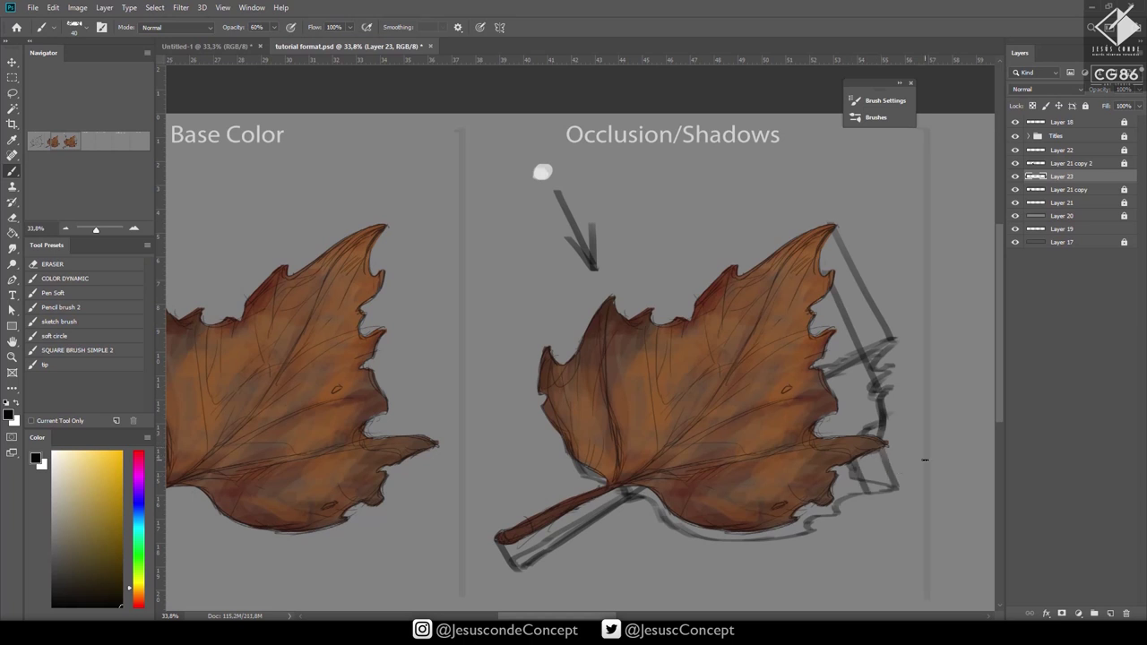
key("ctrl+z")
key("ctrl+z")
key("ctrl+z")
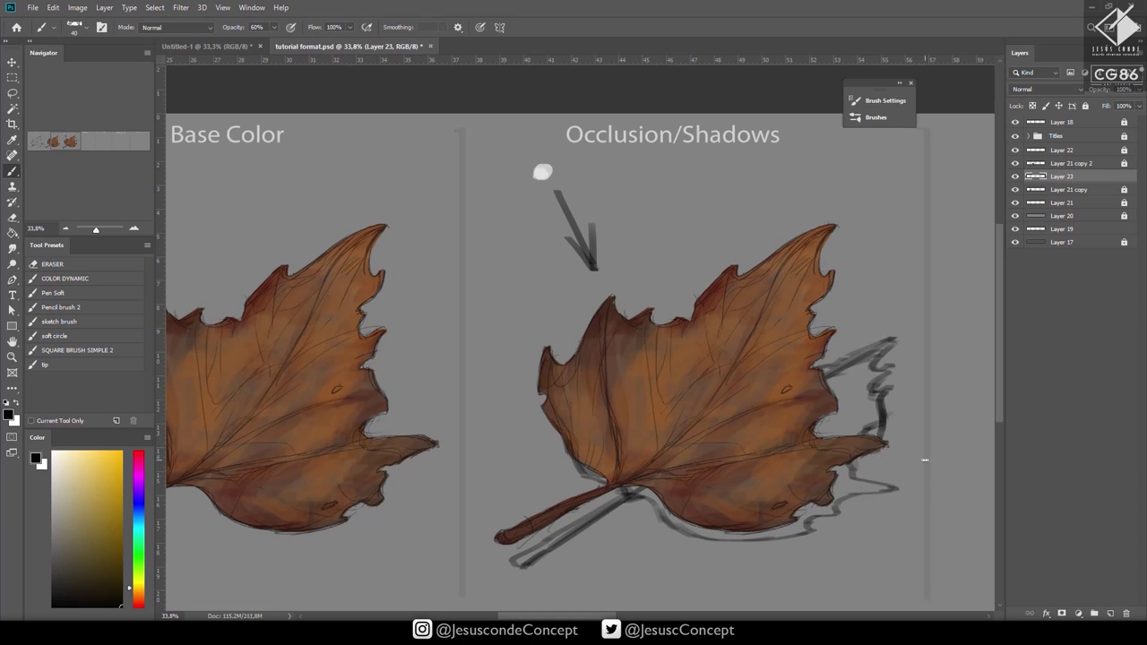
Fill the cast-shadow shapes beyond the leaf's right edge and beneath the lower-right lobe with black at 60% opacity.
mouse_move(814, 364)
left_mouse_down()
mouse_move(877, 352)
mouse_move(828, 391)
mouse_move(856, 389)
mouse_move(891, 369)
mouse_move(872, 364)
mouse_move(887, 343)
mouse_move(864, 353)
mouse_move(874, 380)
mouse_move(847, 390)
mouse_move(862, 390)
mouse_move(824, 441)
mouse_move(866, 431)
left_mouse_up()
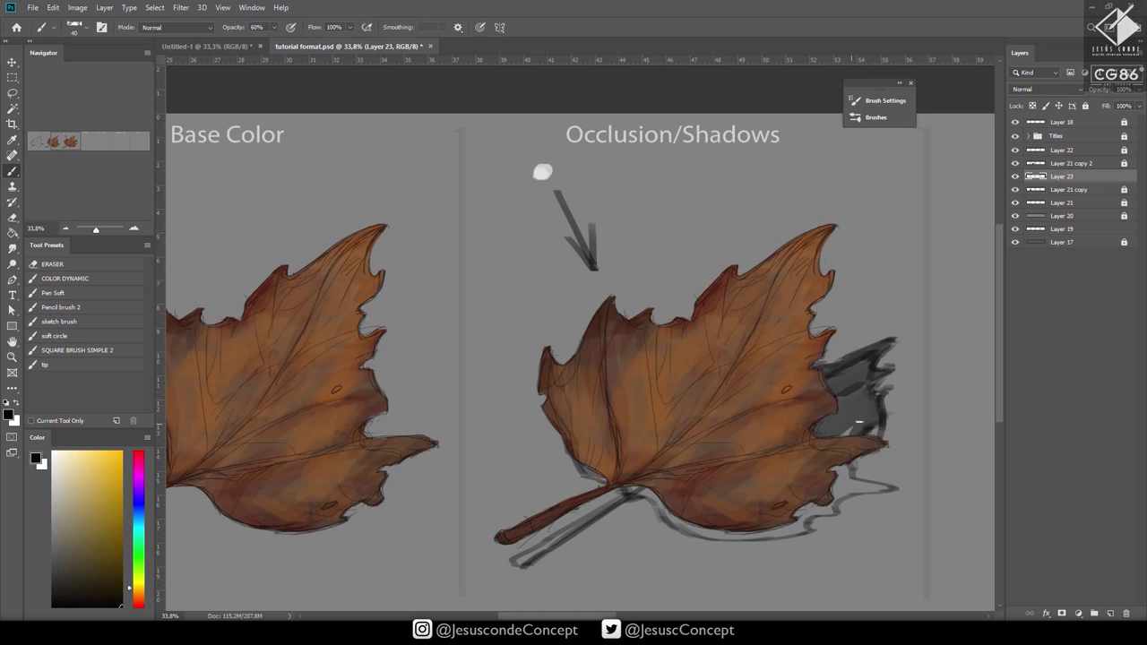
mouse_move(839, 462)
left_mouse_down()
mouse_move(836, 492)
mouse_move(871, 489)
left_mouse_up()
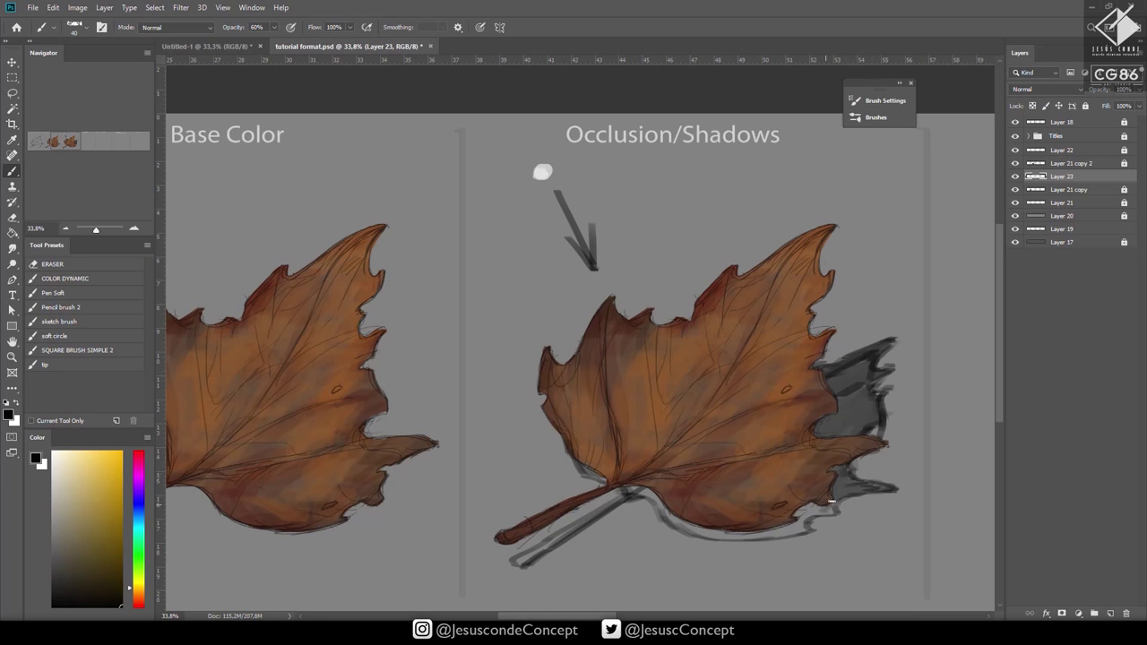
mouse_move(833, 506)
left_mouse_down()
mouse_move(778, 528)
mouse_move(791, 533)
left_mouse_up()
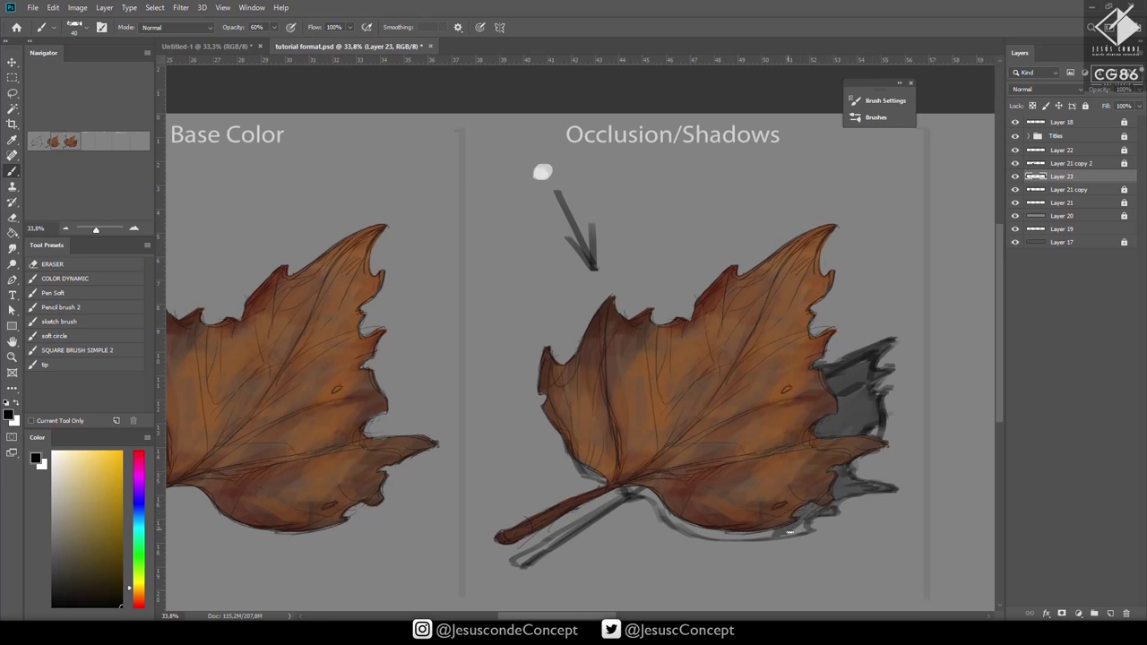
Fill the stem's shadow and the shadow strip along the leaf's lower edge with black.
left_click_drag(526, 557, 640, 483)
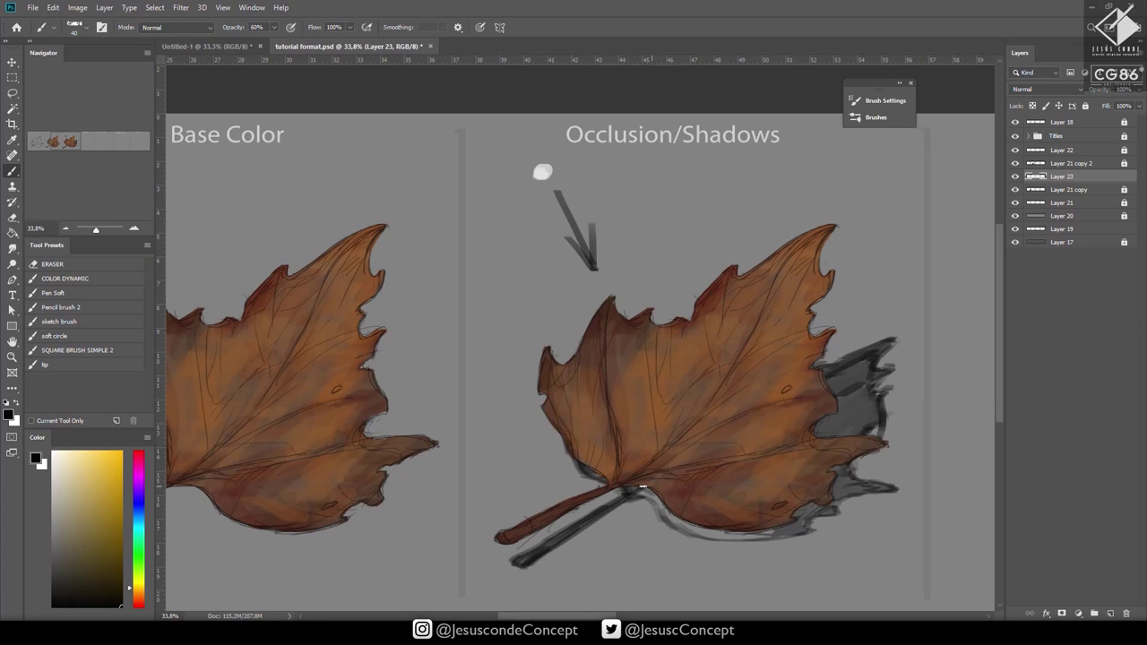
mouse_move(644, 490)
left_mouse_down()
mouse_move(719, 539)
mouse_move(784, 530)
mouse_move(710, 536)
mouse_move(766, 532)
mouse_move(698, 532)
mouse_move(723, 530)
mouse_move(657, 500)
mouse_move(692, 531)
mouse_move(739, 539)
left_mouse_up()
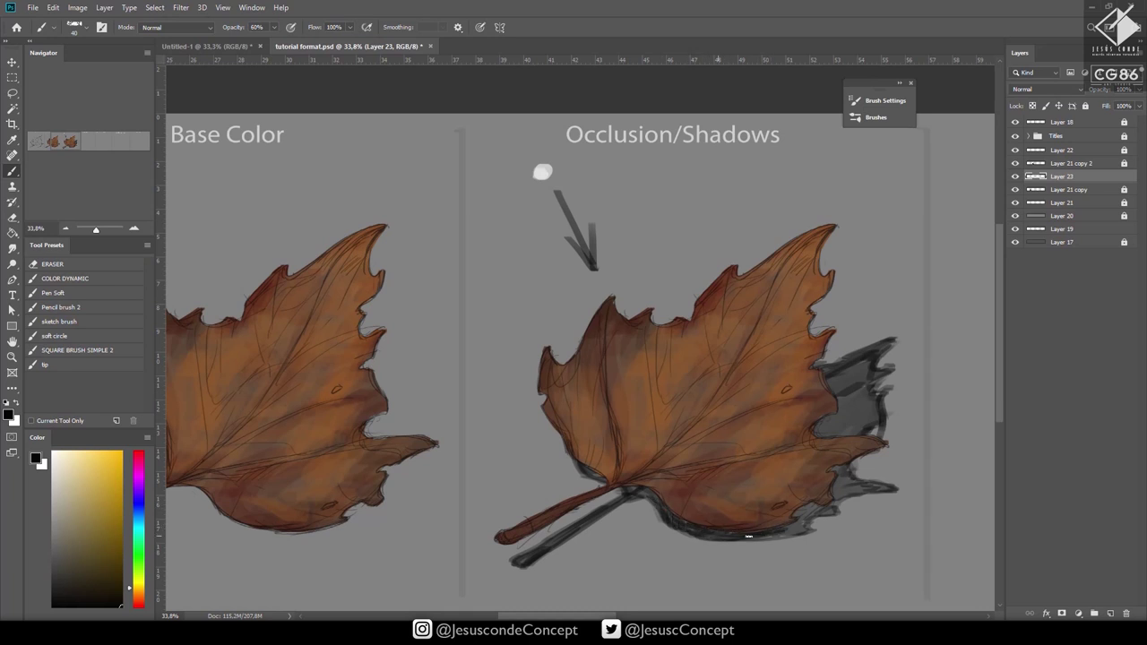
mouse_move(812, 503)
left_mouse_down()
mouse_move(804, 530)
mouse_move(770, 536)
mouse_move(804, 504)
mouse_move(792, 519)
mouse_move(822, 509)
left_mouse_up()
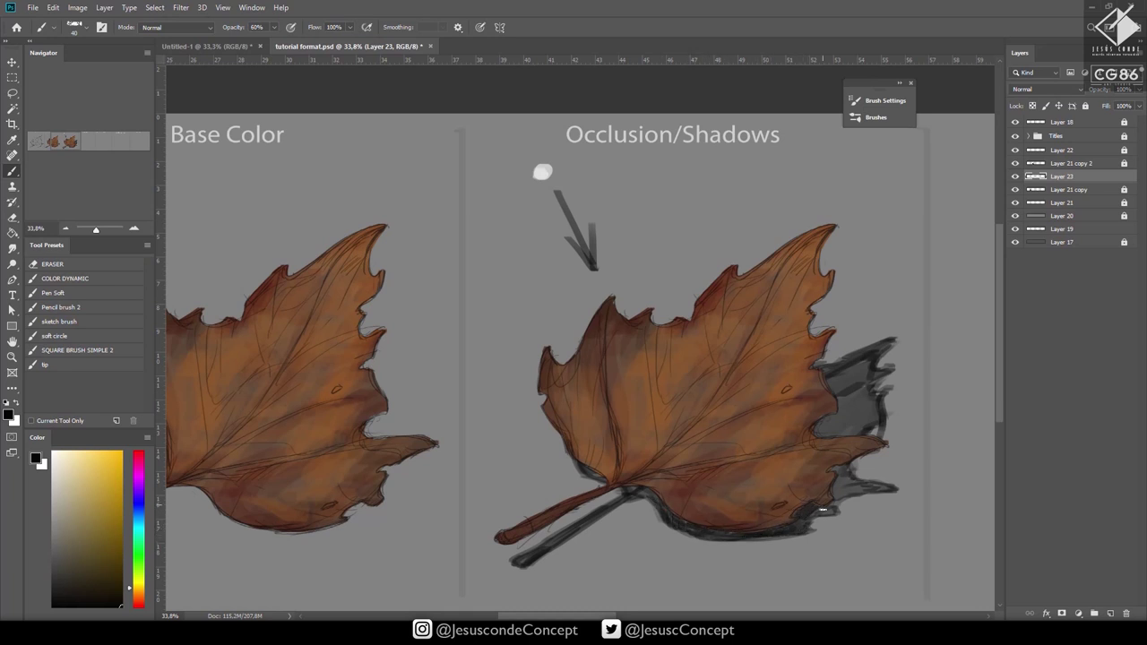
left_click_drag(647, 500, 656, 508)
Darken the shadows at the lower-right lobe, beyond the leaf's right edge and under the stem.
mouse_move(832, 487)
left_mouse_down()
mouse_move(847, 490)
mouse_move(840, 471)
left_mouse_up()
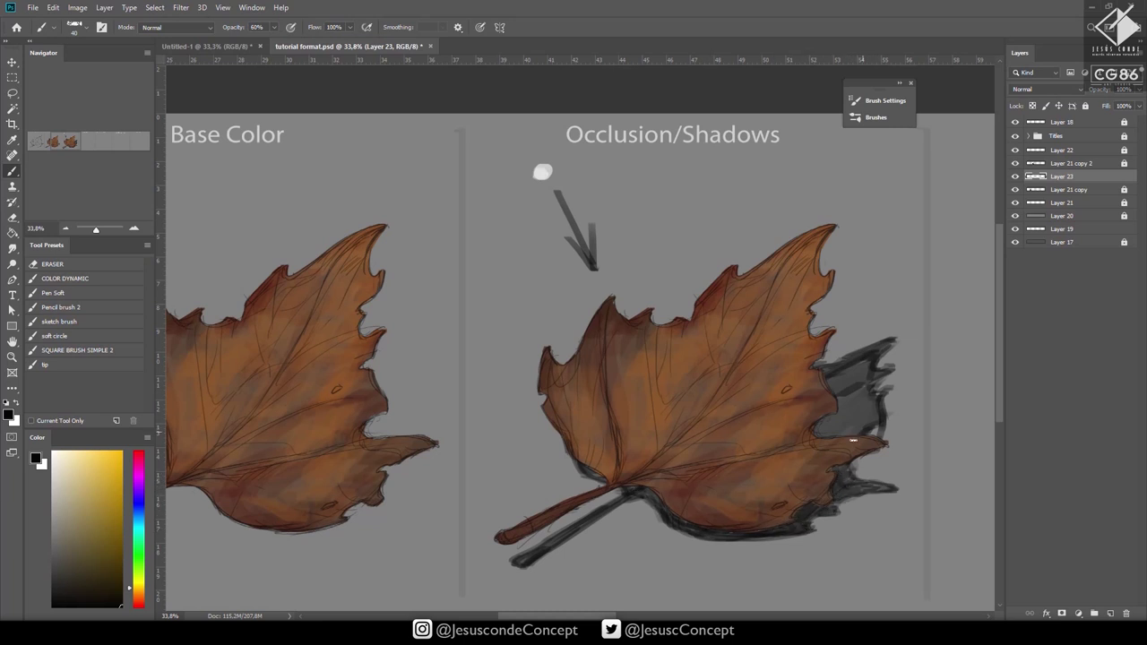
mouse_move(870, 426)
left_mouse_down()
mouse_move(823, 414)
mouse_move(858, 371)
mouse_move(814, 369)
mouse_move(897, 339)
mouse_move(876, 358)
mouse_move(874, 405)
mouse_move(872, 369)
mouse_move(825, 439)
left_mouse_up()
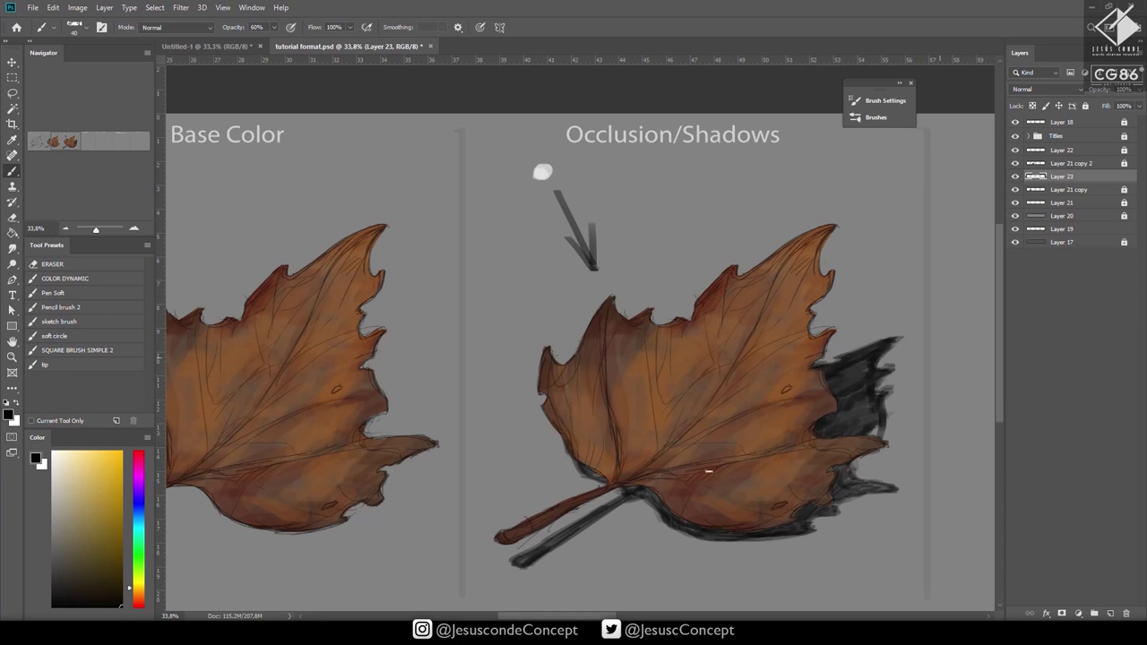
left_click_drag(613, 503, 561, 536)
Nudge the cast-shadow layer slightly upward, closer to the leaf.
key("v")
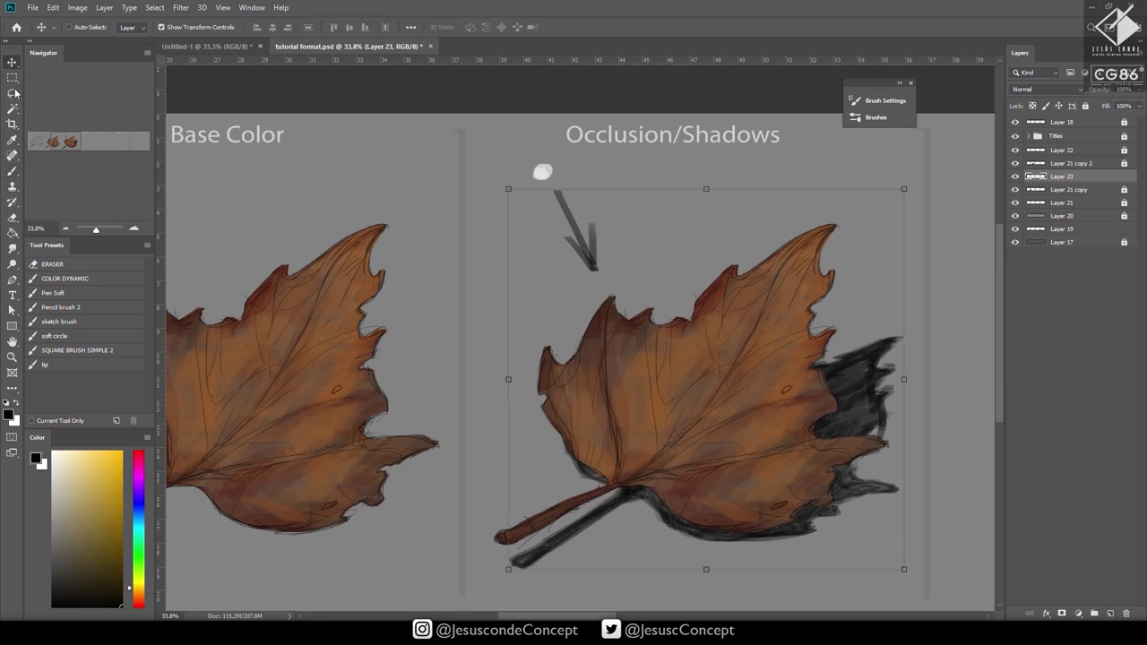
key("Up")
key("Up")
key("Up")
key("Up")
key("Up")
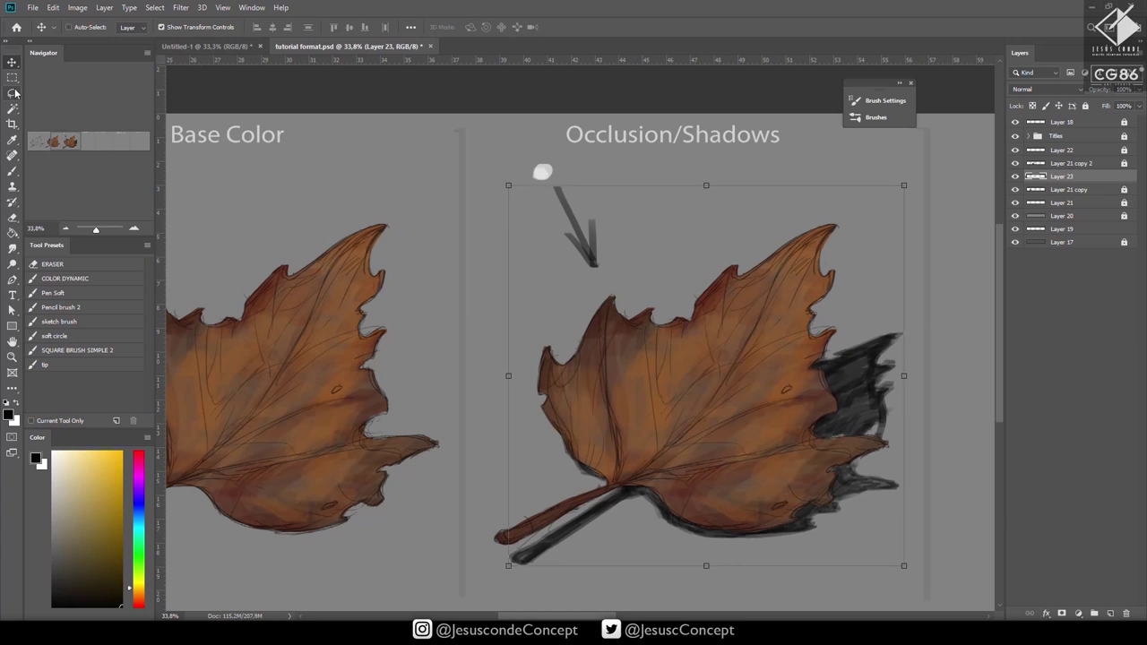
key("Down")
Erase the light-direction arrow between the white light spot and the leaf.
key("e")
mouse_move(591, 235)
left_mouse_down()
mouse_move(578, 246)
mouse_move(554, 184)
left_mouse_up()
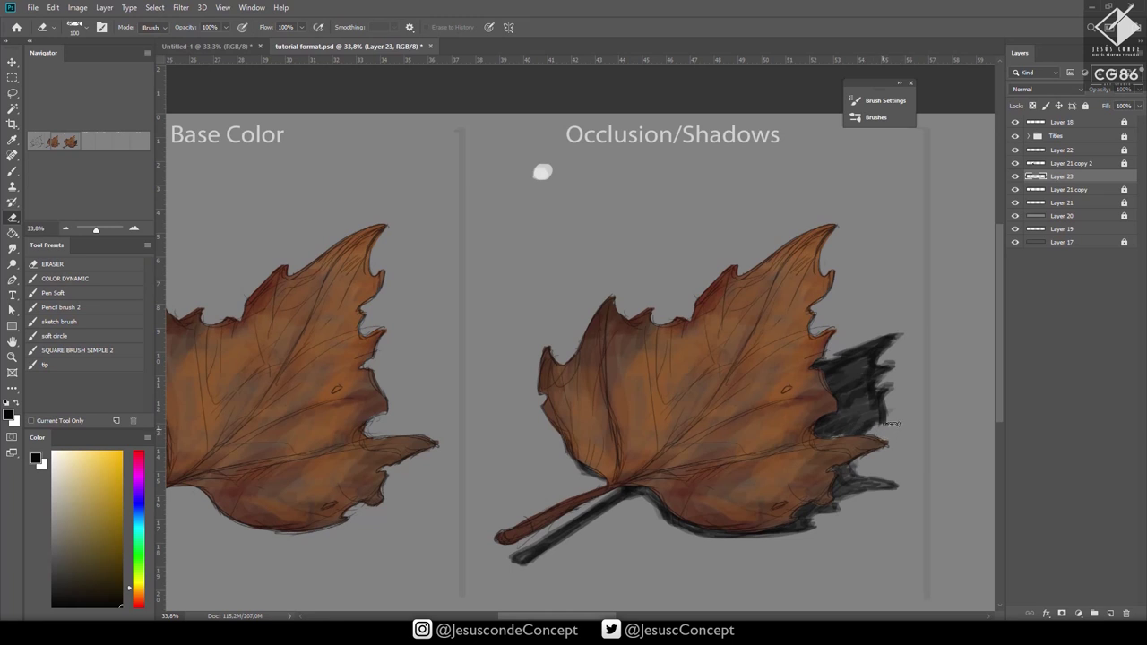
key("b")
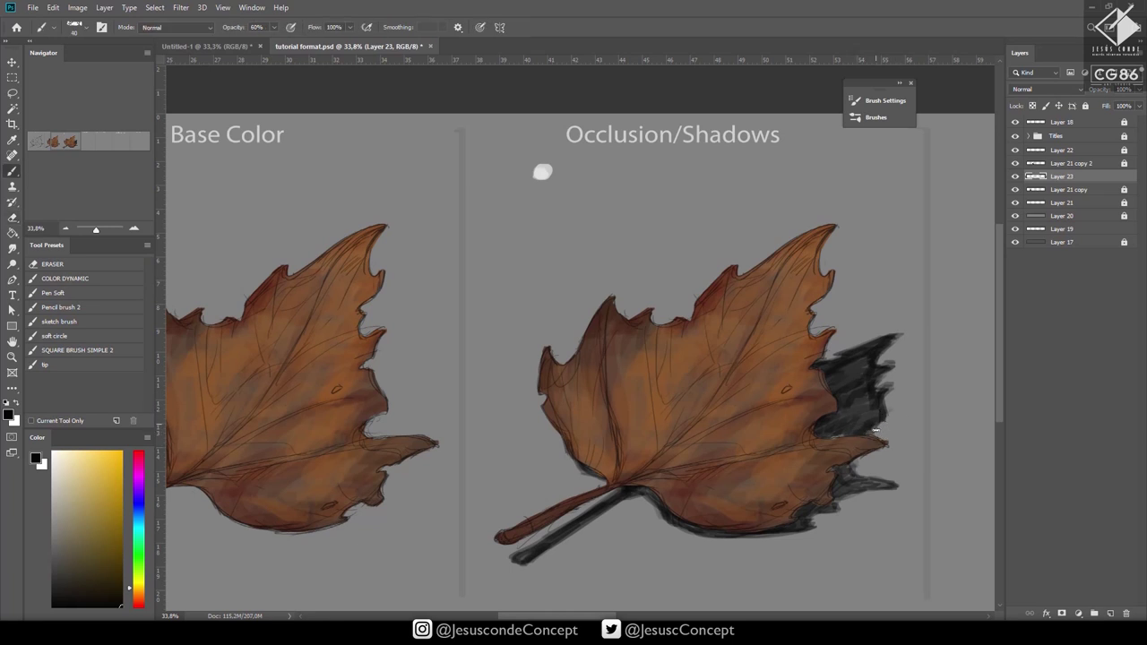
key("e")
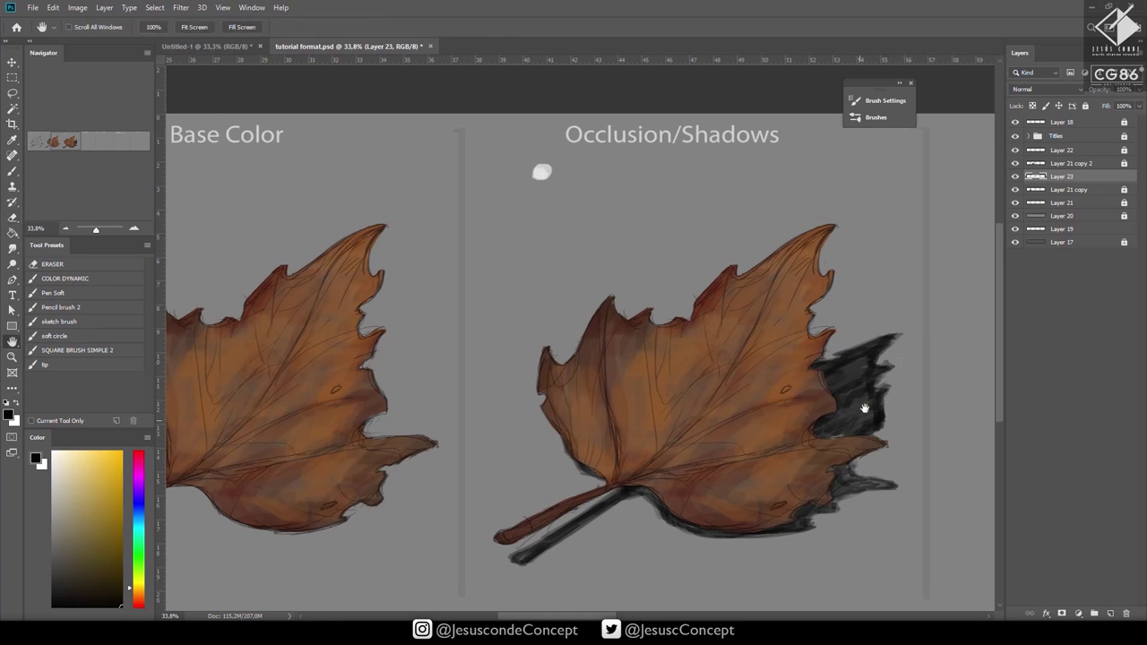
Even out the shadows beyond the leaf's right edge and beneath the lower-right lobe to a more solid black.
key("b")
mouse_move(848, 424)
left_mouse_down()
mouse_move(812, 440)
mouse_move(862, 390)
mouse_move(819, 402)
mouse_move(860, 370)
mouse_move(818, 369)
mouse_move(865, 360)
left_mouse_up()
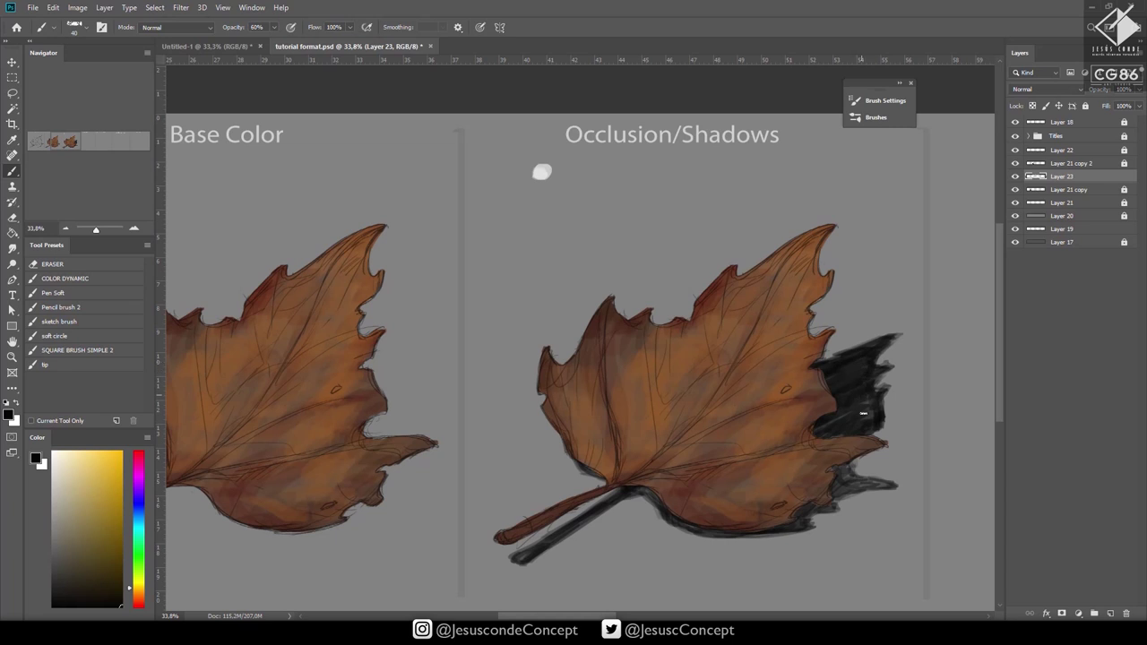
left_click_drag(839, 473, 830, 496)
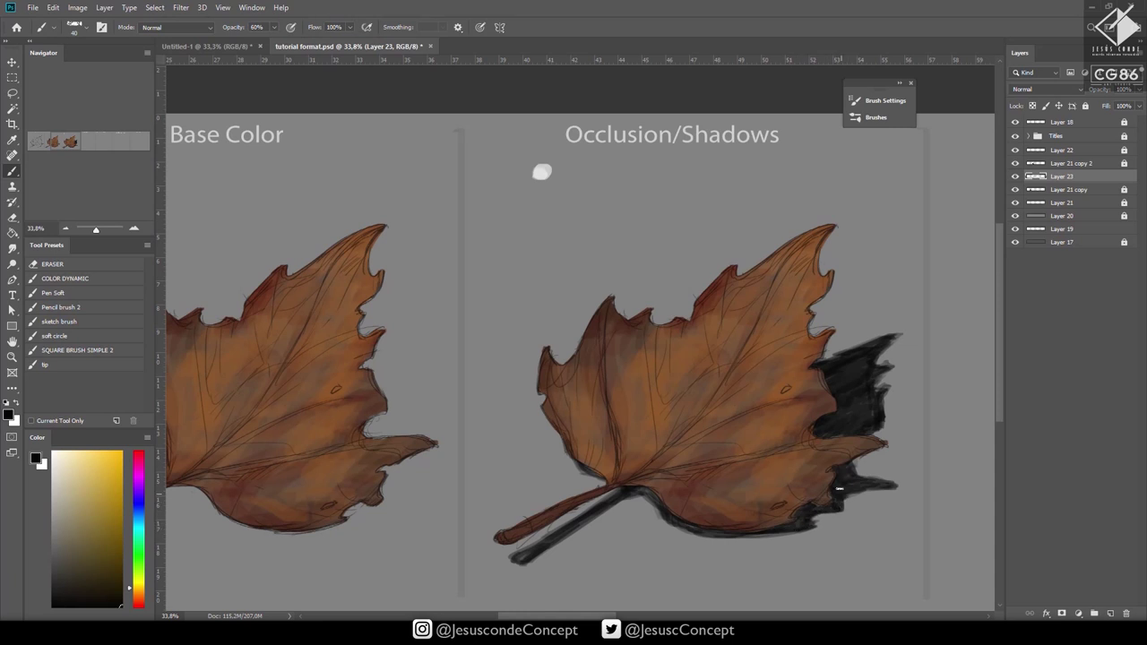
Set the cast-shadow layer's opacity to 70%.
key("h")
key("7")
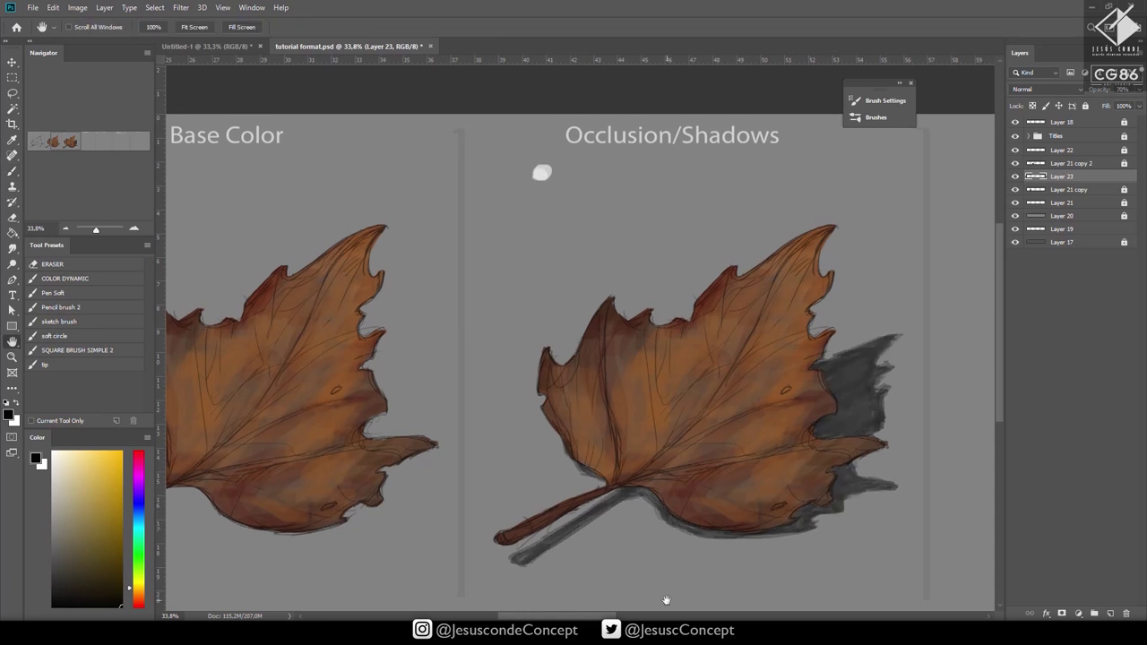
key("5")
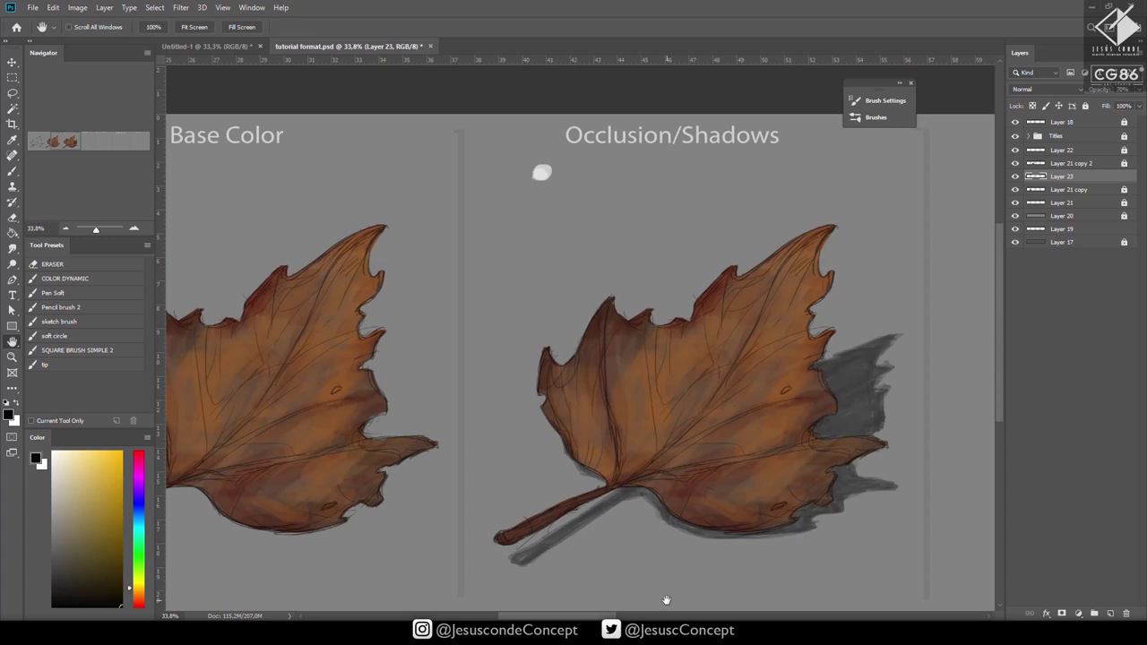
key("7")
key("6")
key("7")
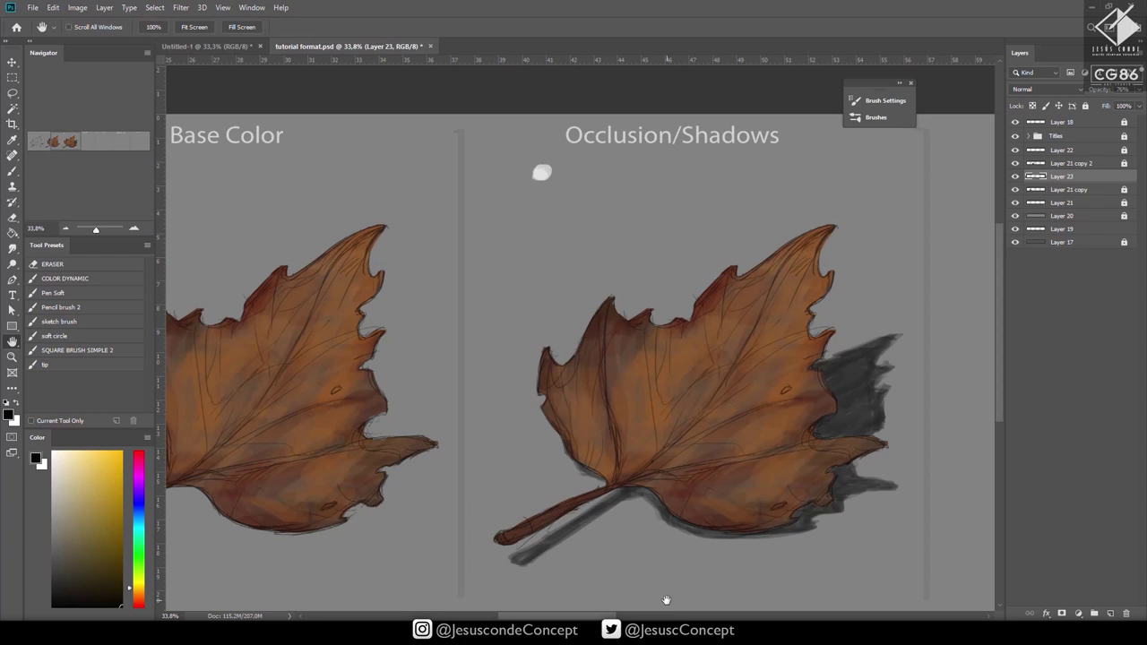
key("6")
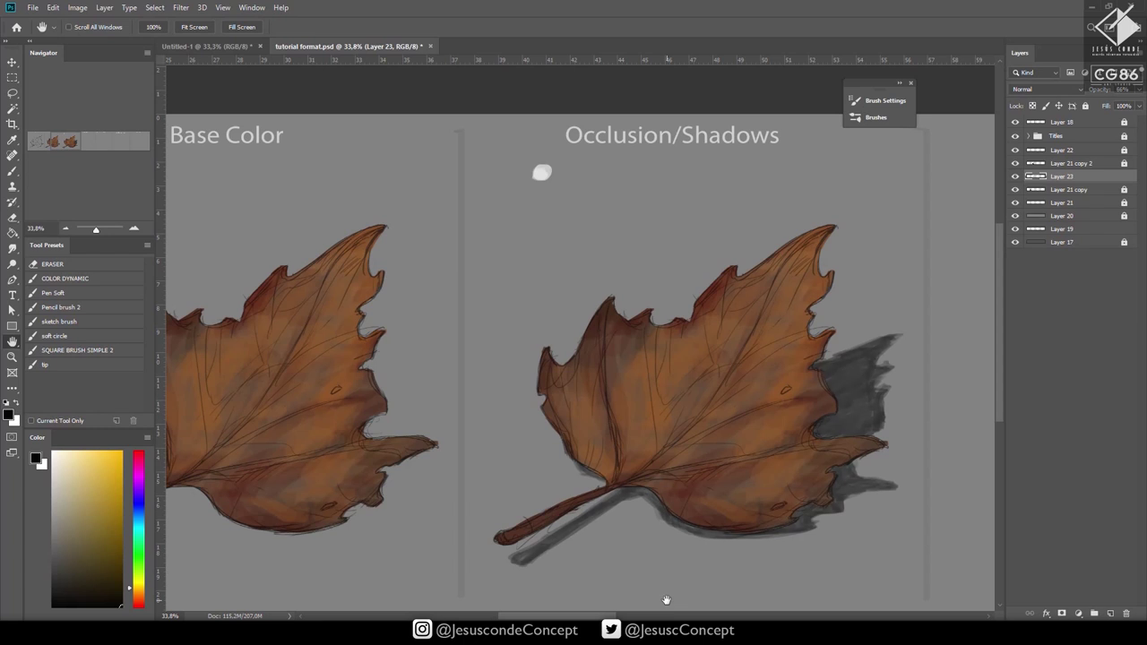
key("5")
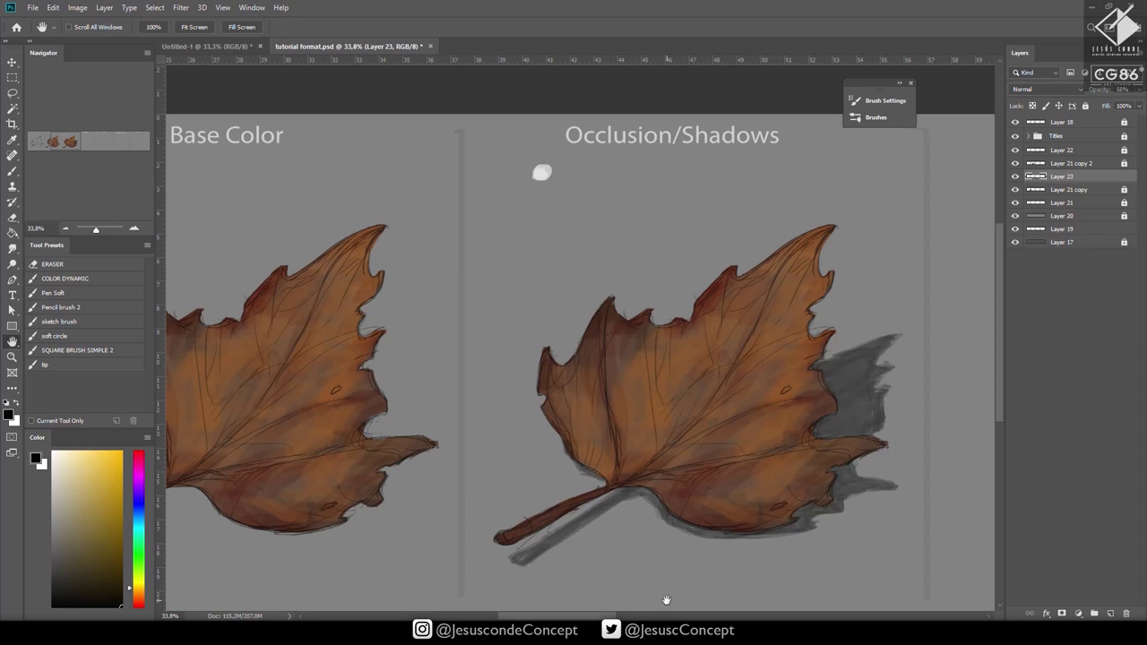
key("7")
Lock the cast-shadow layer and add a new Normal-mode layer above it.
left_click(1086, 106)
key("ctrl+shift+n")
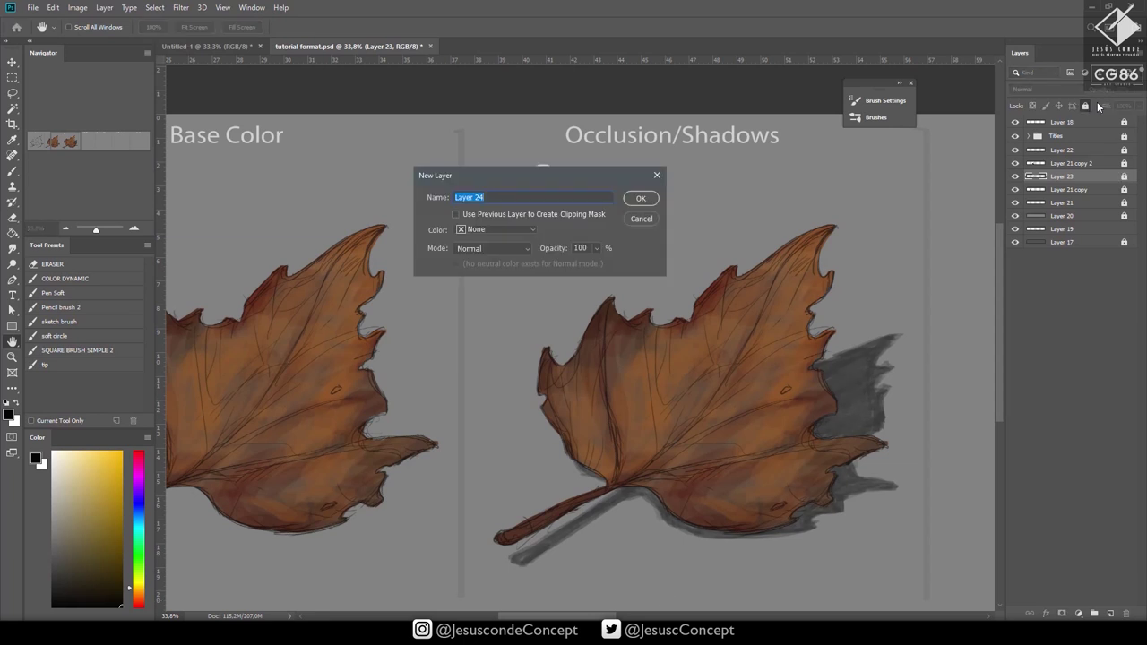
key("Return")
Draw a dark arrow below the stem pointing up at the spot where the stem meets the leaf.
key("b")
key("z")
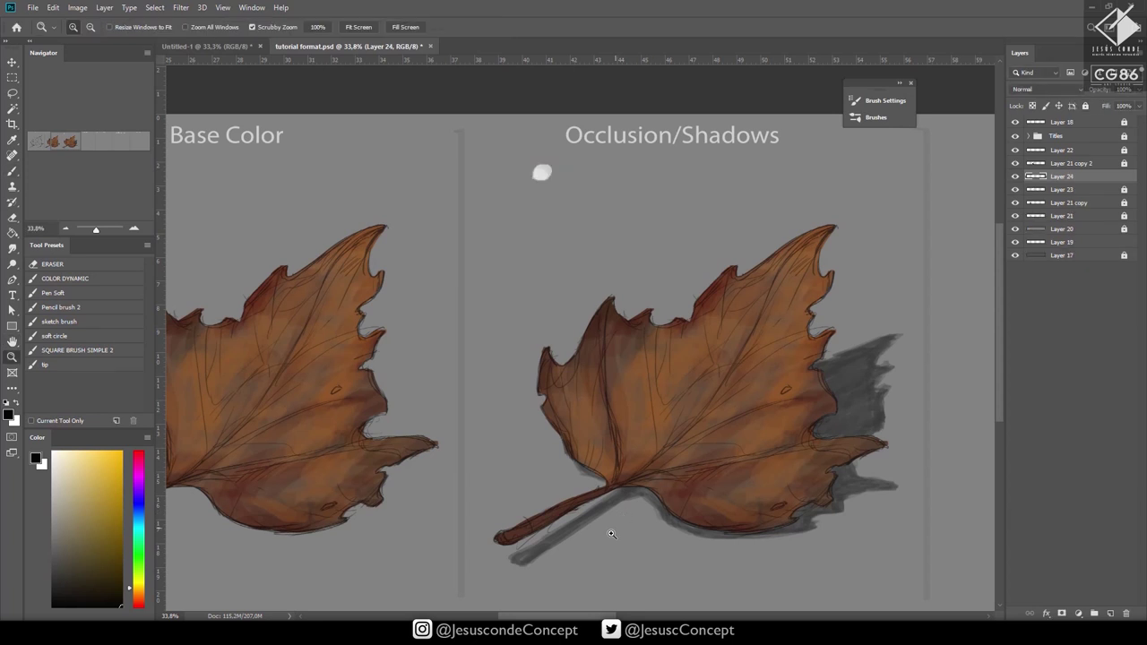
left_click_drag(635, 515, 682, 509)
key("b")
left_click_drag(574, 577, 644, 473)
left_click_drag(624, 478, 659, 460)
key("ctrl+z")
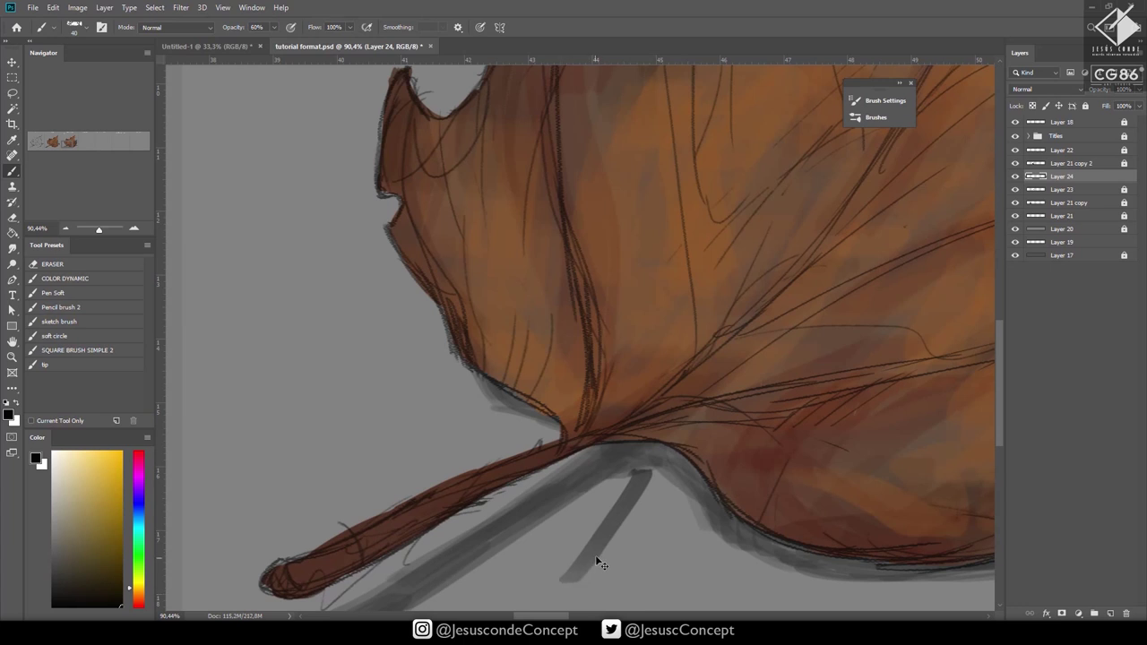
key("ctrl+z")
mouse_move(571, 591)
left_mouse_down()
mouse_move(631, 491)
mouse_move(660, 523)
left_mouse_up()
Darken the contact shadow beside the stem joint and, with a 70 px brush, inside the right-edge notch.
left_click_drag(661, 440, 710, 479)
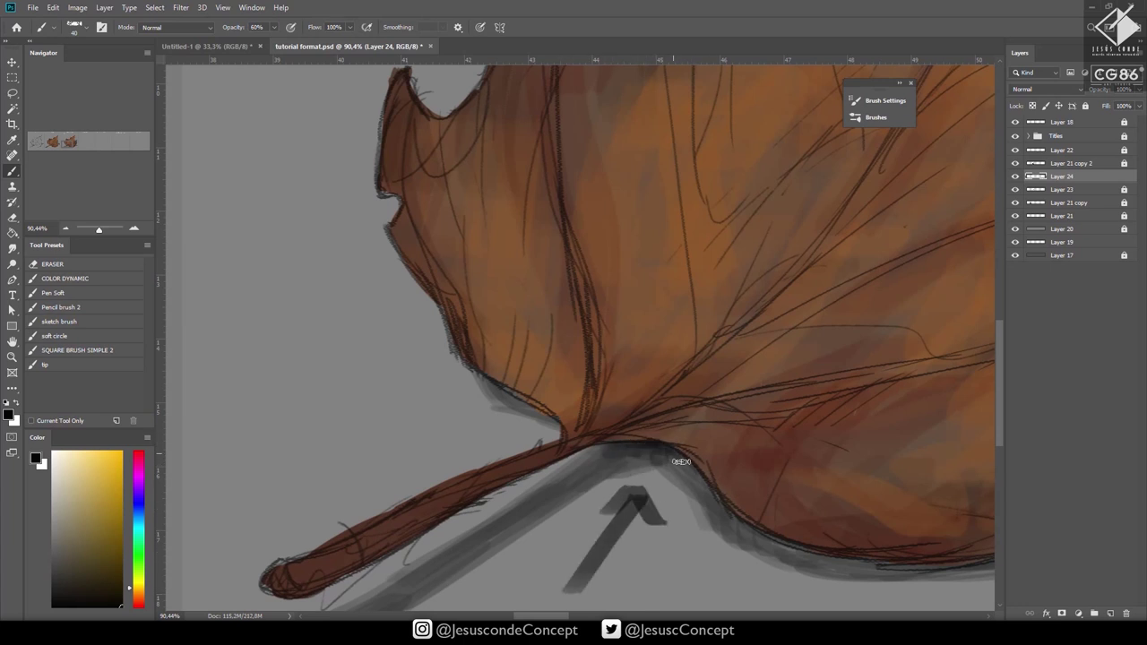
left_click_drag(984, 355, 667, 373)
left_click_drag(723, 392, 585, 523)
key("bracketright")
key("bracketright")
key("bracketright")
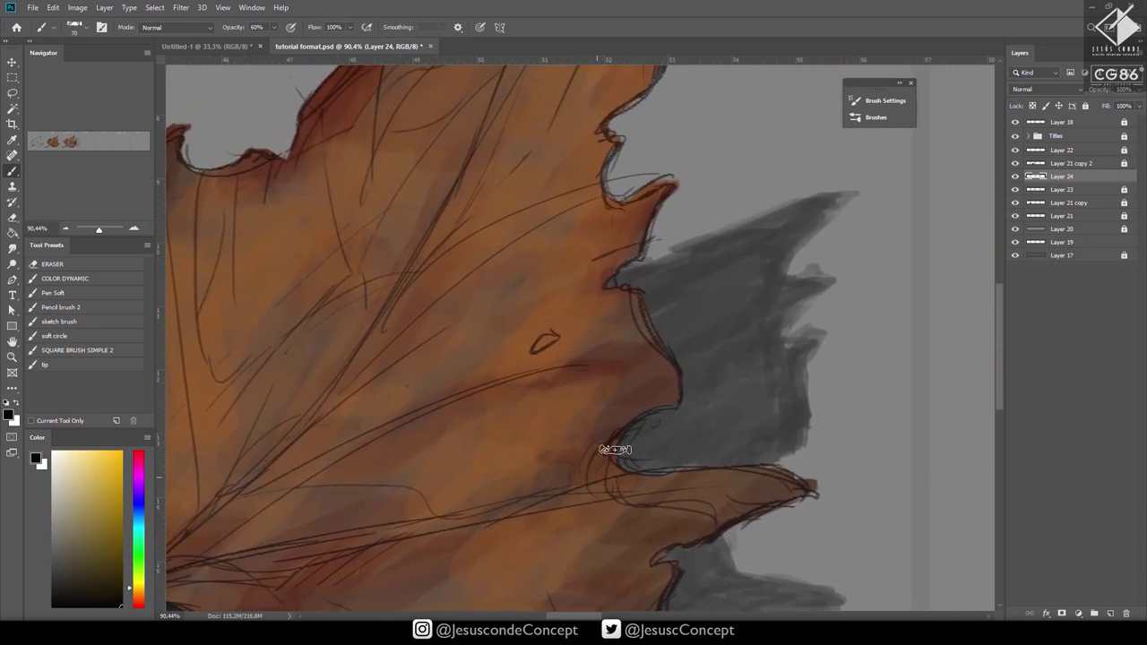
mouse_move(616, 451)
left_mouse_down()
mouse_move(717, 413)
mouse_move(671, 467)
mouse_move(681, 386)
mouse_move(658, 408)
left_mouse_up()
Lower the brush opacity to 40% and extend the dark occlusion upward along the leaf's right edge.
key("4")
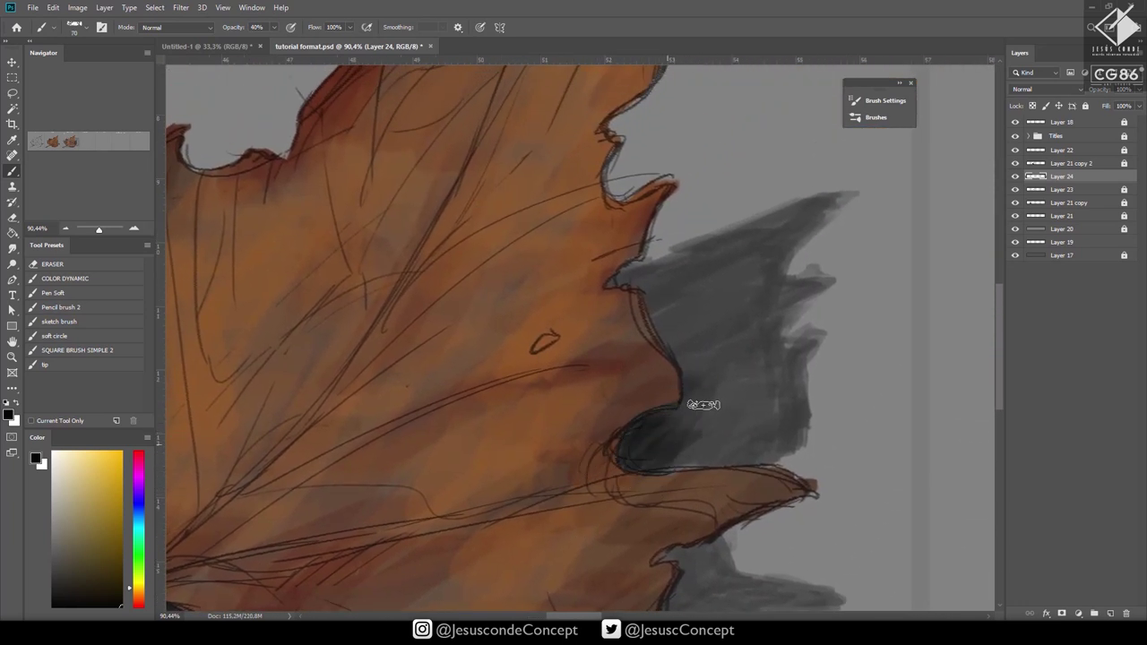
left_click_drag(685, 464, 704, 432)
mouse_move(703, 317)
left_mouse_down()
mouse_move(718, 358)
mouse_move(705, 441)
left_mouse_up()
mouse_move(663, 358)
left_mouse_down()
mouse_move(658, 310)
mouse_move(672, 289)
mouse_move(729, 285)
mouse_move(727, 408)
left_mouse_up()
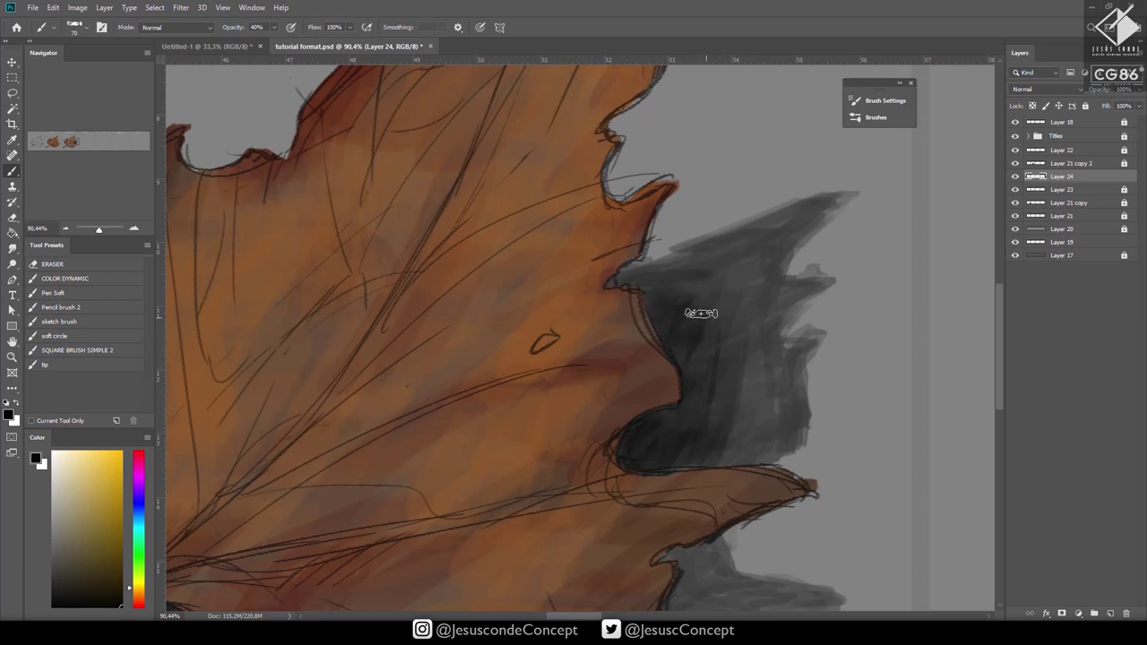
Blend the occlusion into the cast shadow beyond the right edge using dark greys sampled from it.
left_click(713, 267, "alt")
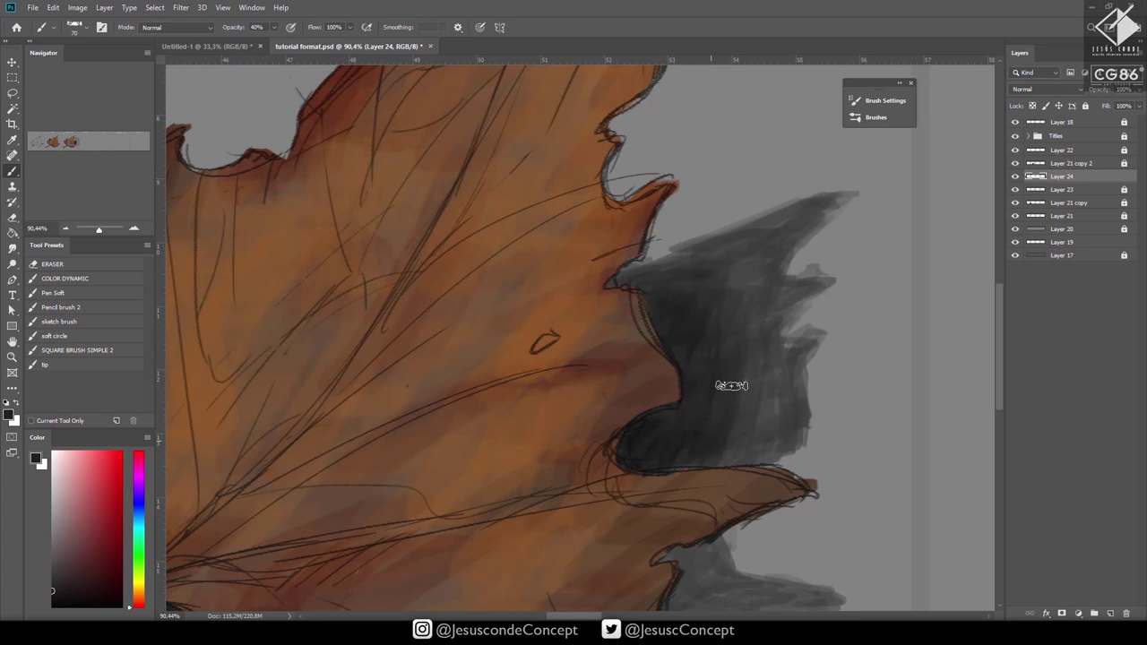
left_click_drag(760, 459, 760, 446)
left_click(744, 418, "alt")
left_click(643, 445, "alt")
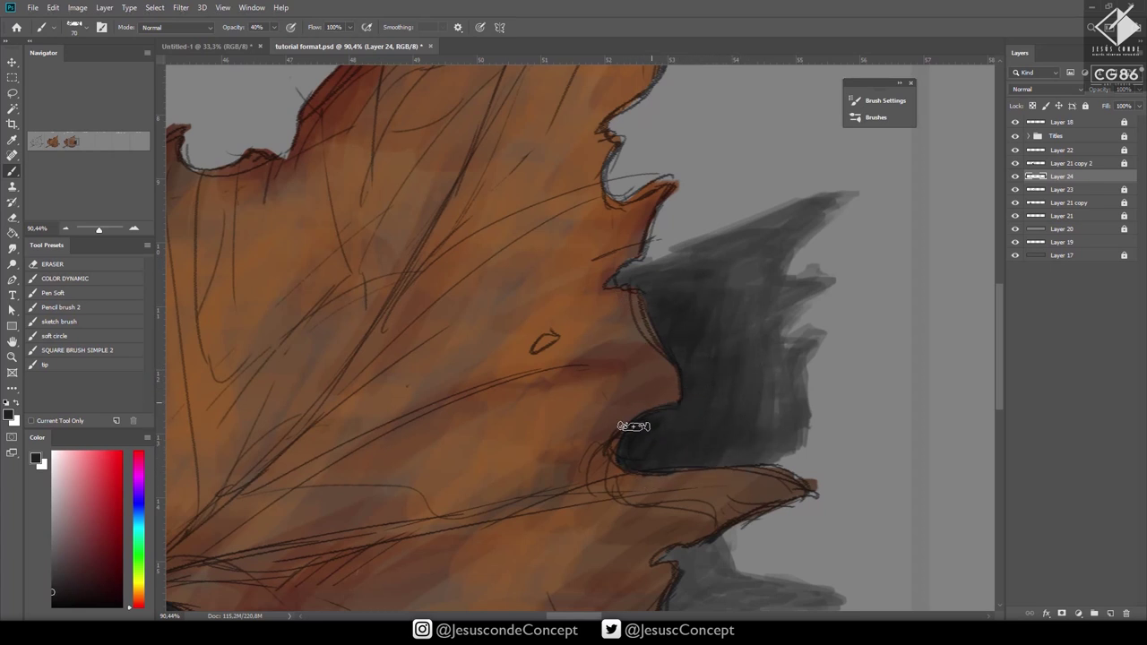
Darken the contact shadow under the lower-right lobe and blend it with greys sampled from the shadow.
left_click_drag(674, 515, 677, 364)
mouse_move(683, 434)
left_mouse_down()
mouse_move(681, 475)
mouse_move(705, 476)
left_mouse_up()
mouse_move(739, 433)
left_mouse_down()
mouse_move(679, 458)
mouse_move(681, 470)
left_mouse_up()
key("b")
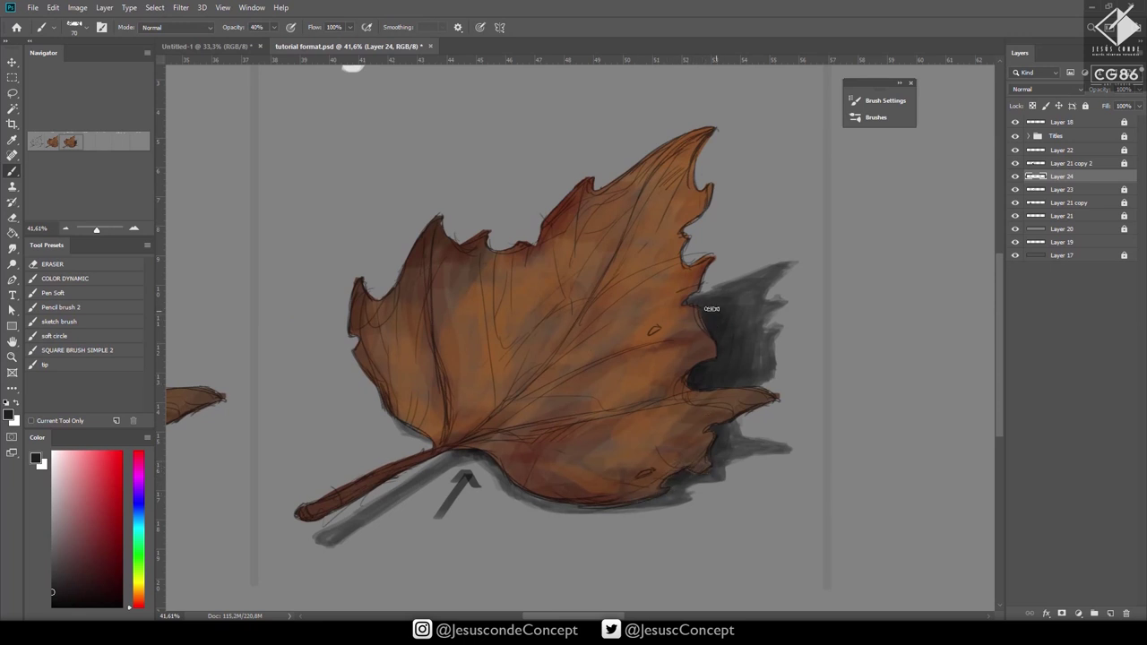
left_click(745, 285, "alt")
left_click(694, 380, "alt")
Erase the arrow drawn below the stem joint.
key("e")
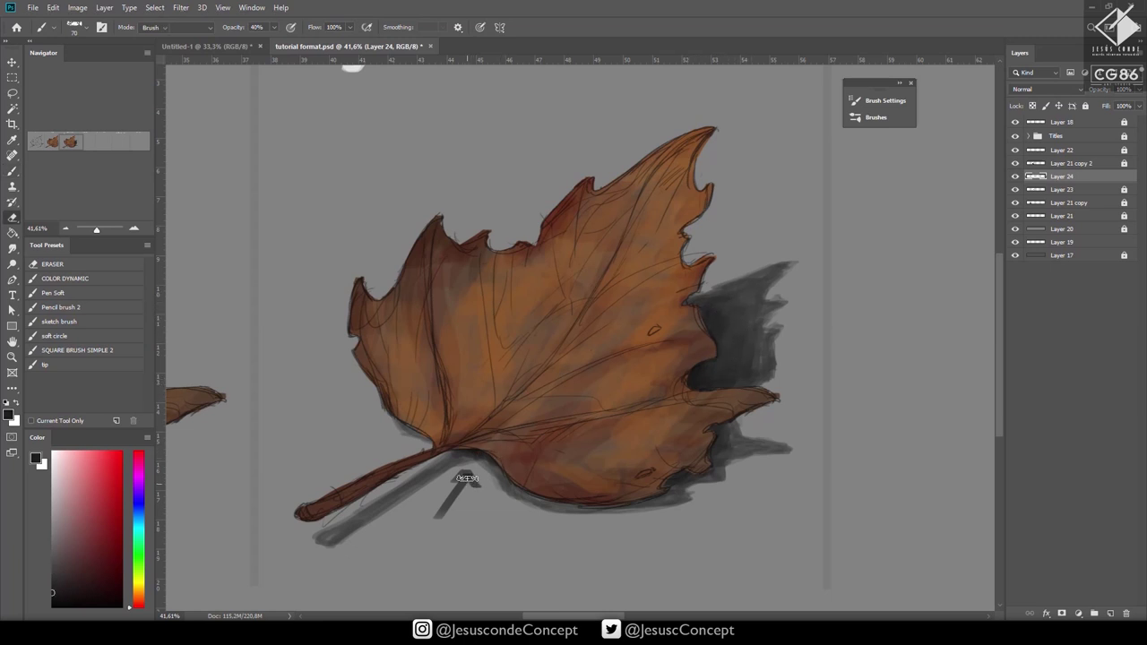
left_click_drag(474, 475, 444, 498)
key("b")
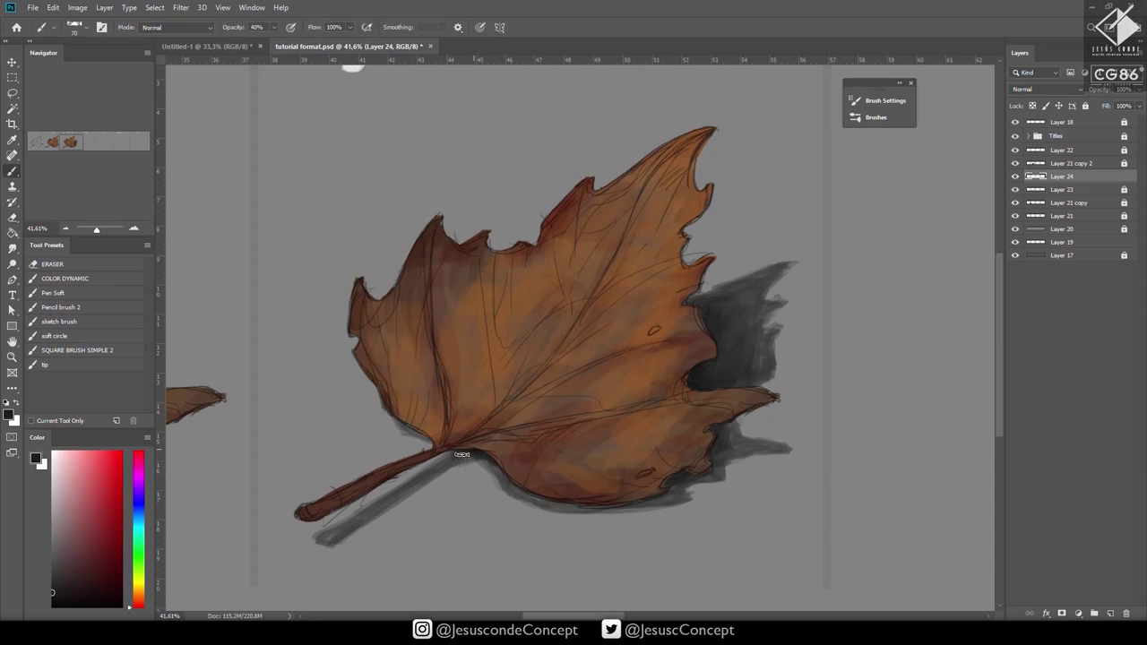
Even out the stem's cast shadow and the shadow beyond the right edge with sampled greys.
left_click_drag(480, 473, 592, 470)
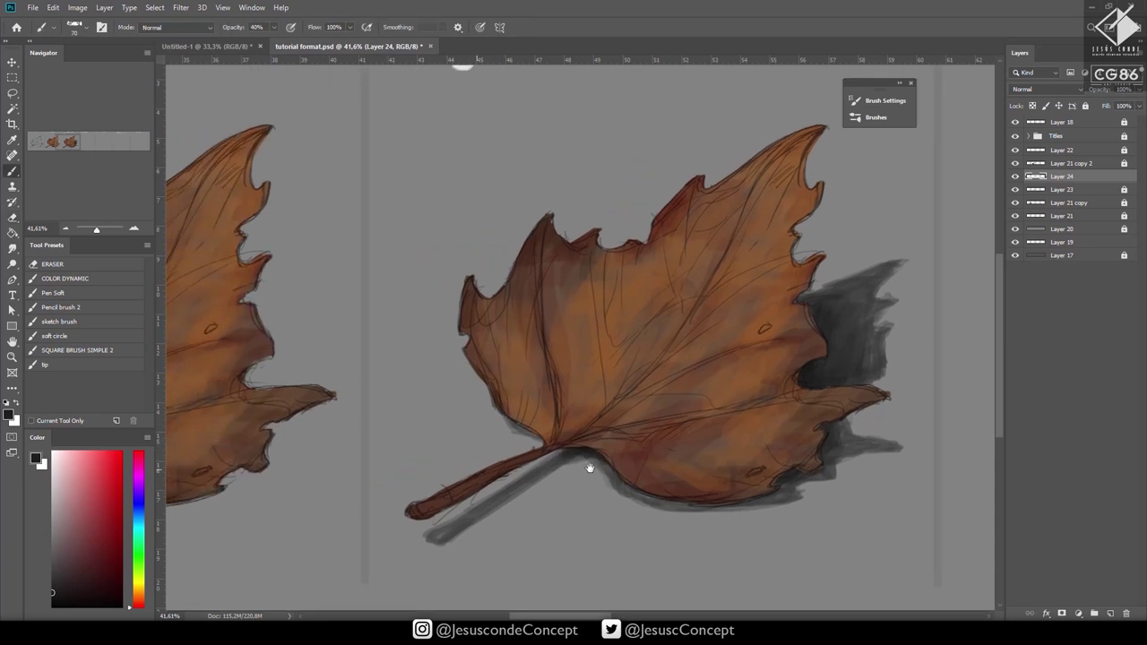
left_click(455, 530, "alt")
left_click_drag(442, 539, 550, 469)
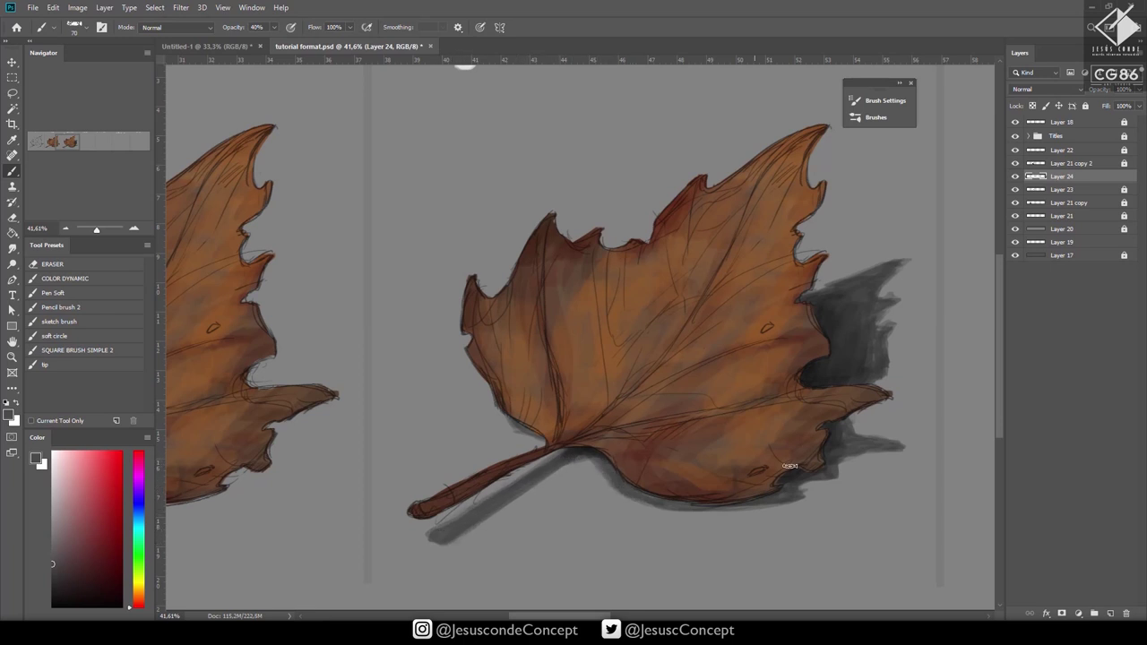
left_click_drag(883, 358, 789, 403)
left_click(805, 400, "alt")
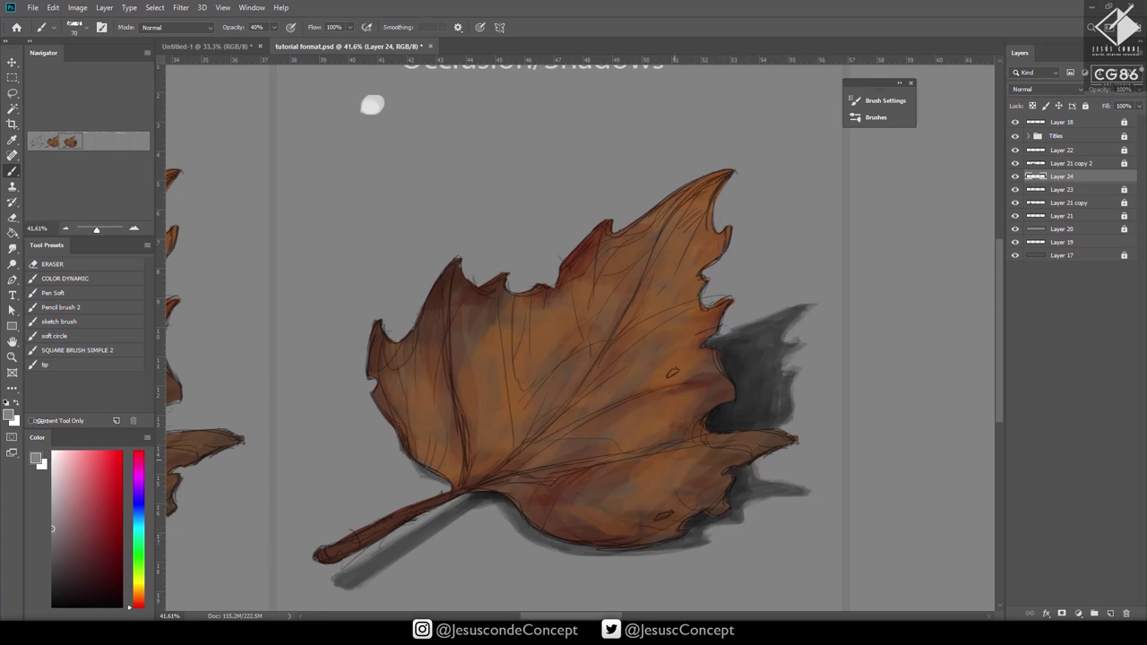
Choose a very dark red paint colour and add a new layer directly above Layer 21 copy 2.
left_click(102, 593)
key("ctrl+shift+n")
key("Return")
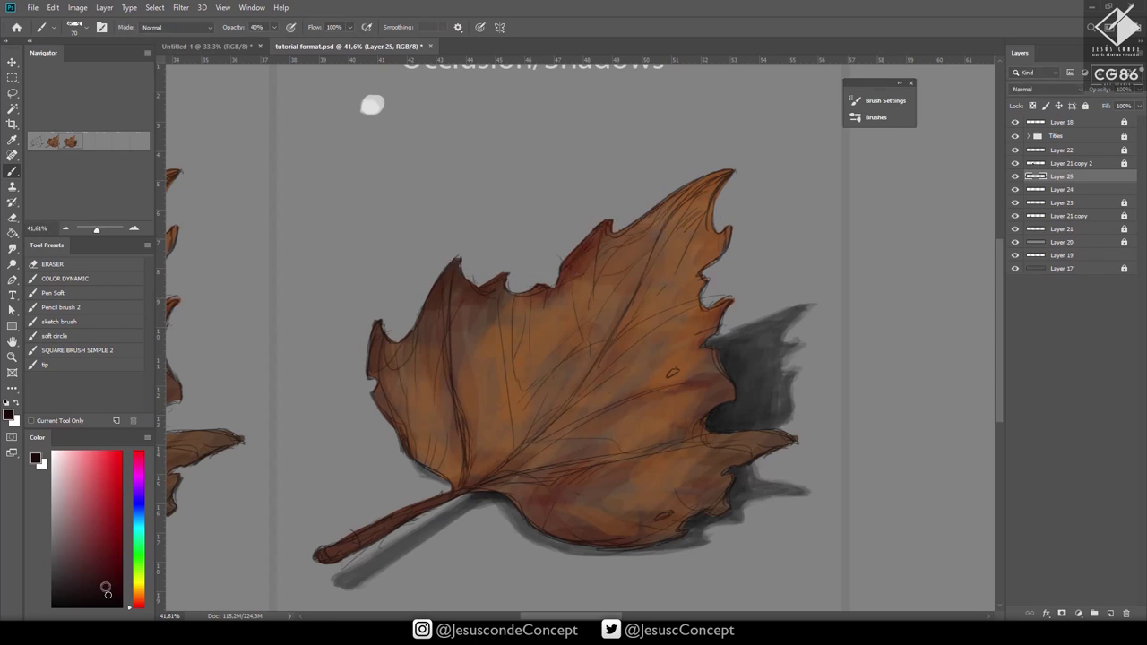
left_click_drag(1088, 179, 1087, 166)
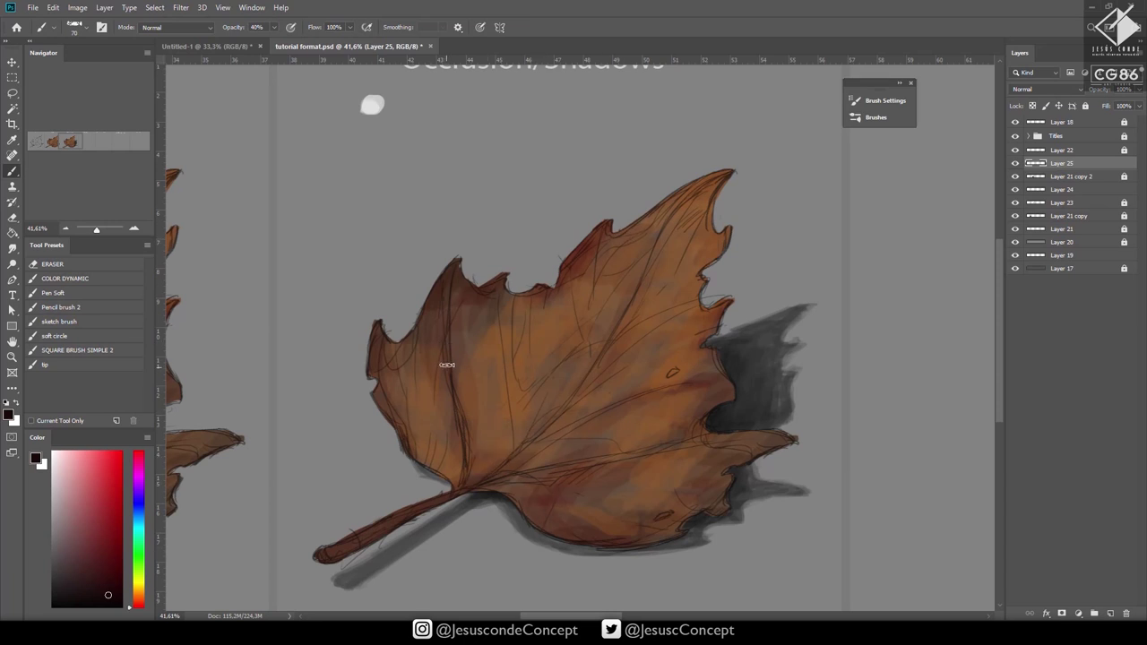
Draw an arrow from the white light spot toward the leaf and undo the trial curves on the left lobe.
left_click_drag(383, 127, 419, 216)
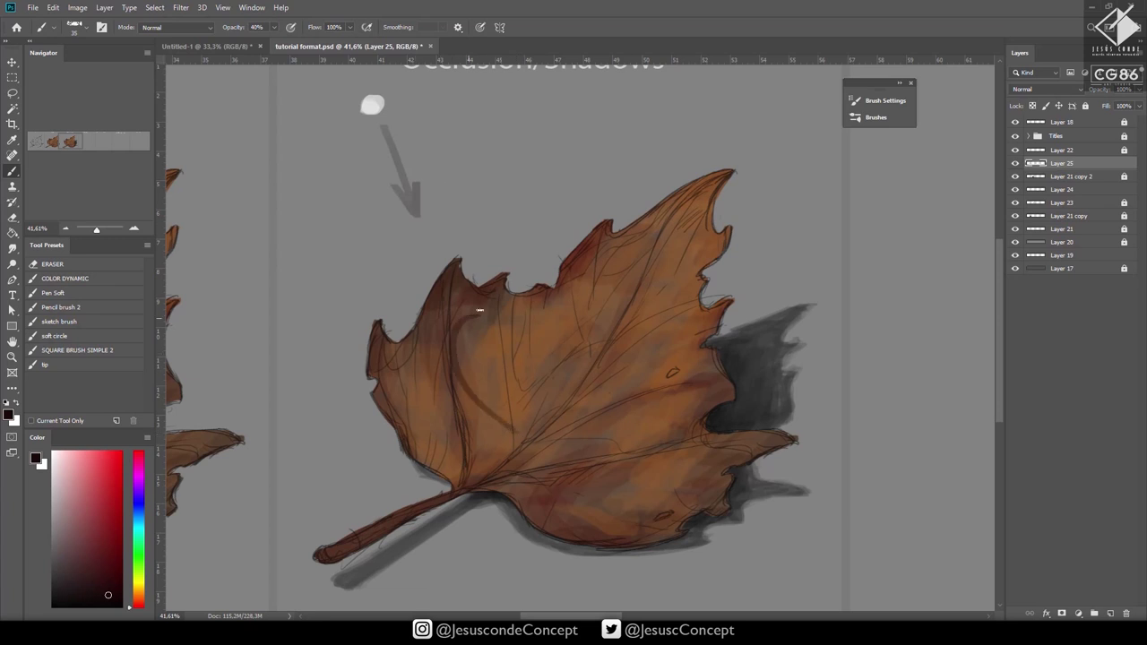
key("0")
mouse_move(511, 439)
left_mouse_down()
mouse_move(453, 368)
mouse_move(475, 334)
left_mouse_up()
key("ctrl+z")
key("ctrl+z")
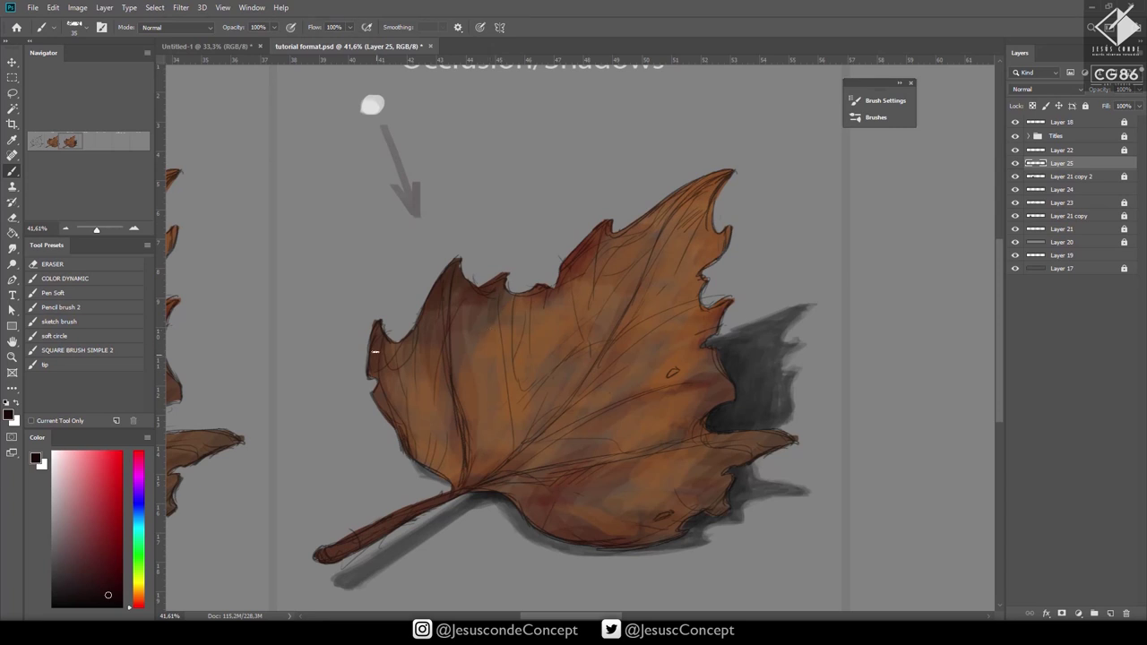
Outline and fill a dark red-brown shadow over the upper-left lobes at 100% brush opacity, up to the middle lobe's tip.
mouse_move(376, 366)
left_mouse_down()
mouse_move(382, 340)
mouse_move(389, 391)
left_mouse_up()
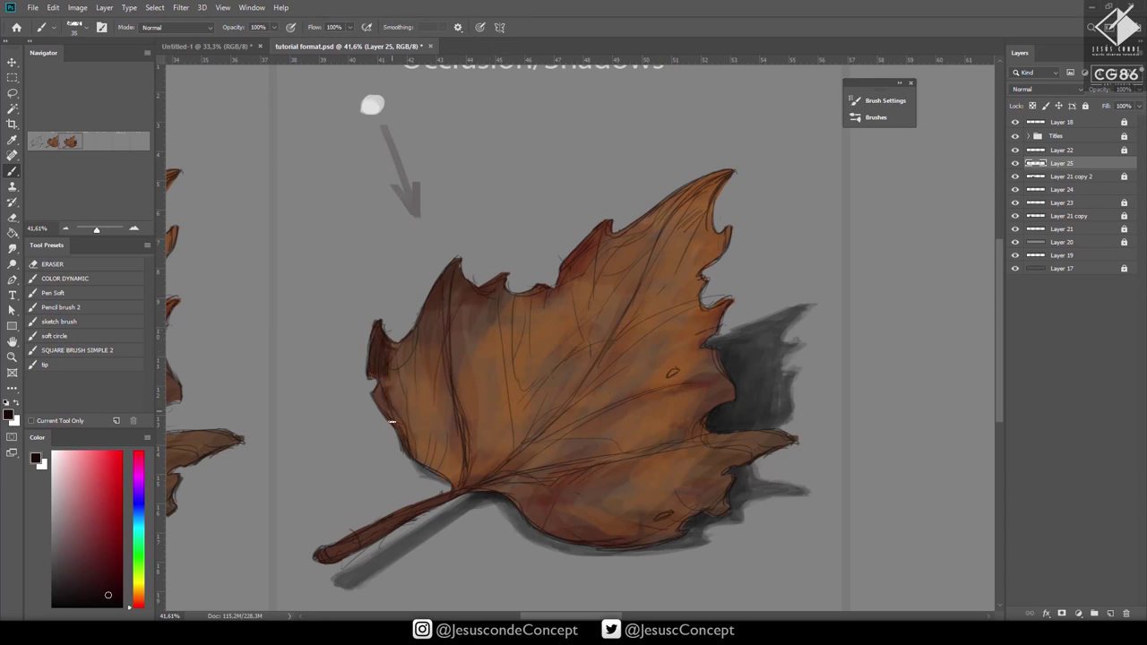
mouse_move(487, 365)
left_mouse_down()
mouse_move(497, 334)
mouse_move(575, 278)
mouse_move(600, 227)
mouse_move(566, 288)
left_mouse_up()
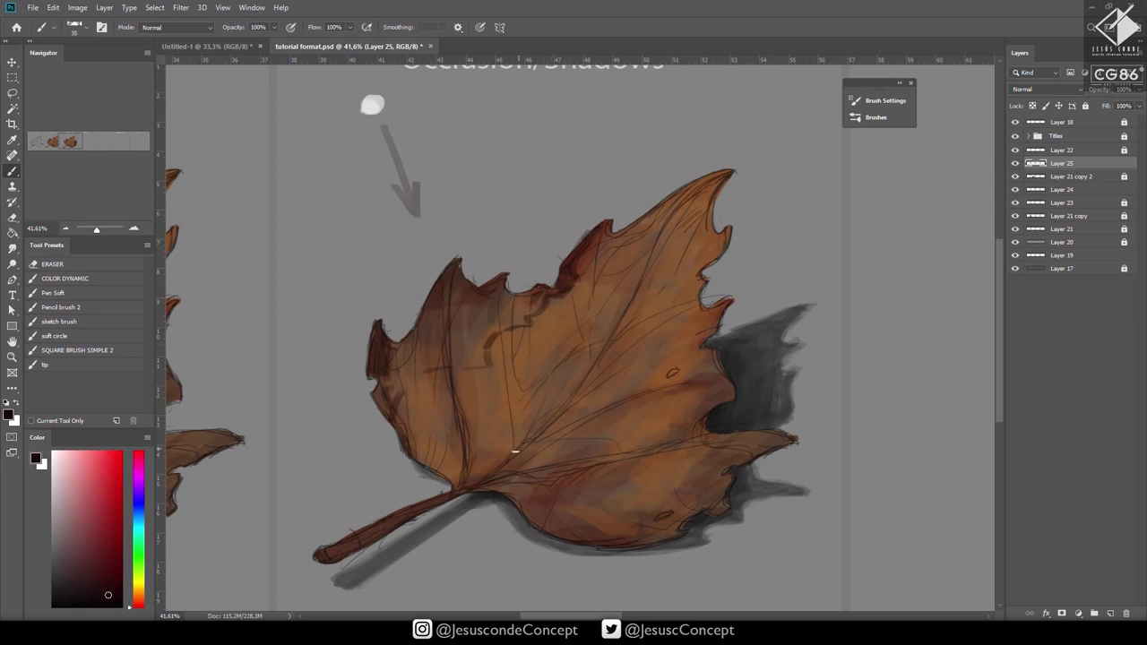
left_click_drag(517, 410, 513, 452)
mouse_move(504, 305)
left_mouse_down()
mouse_move(516, 318)
mouse_move(536, 311)
mouse_move(530, 293)
mouse_move(475, 314)
mouse_move(485, 361)
mouse_move(475, 339)
mouse_move(459, 359)
mouse_move(455, 301)
mouse_move(469, 296)
mouse_move(447, 272)
mouse_move(431, 334)
mouse_move(453, 348)
left_mouse_up()
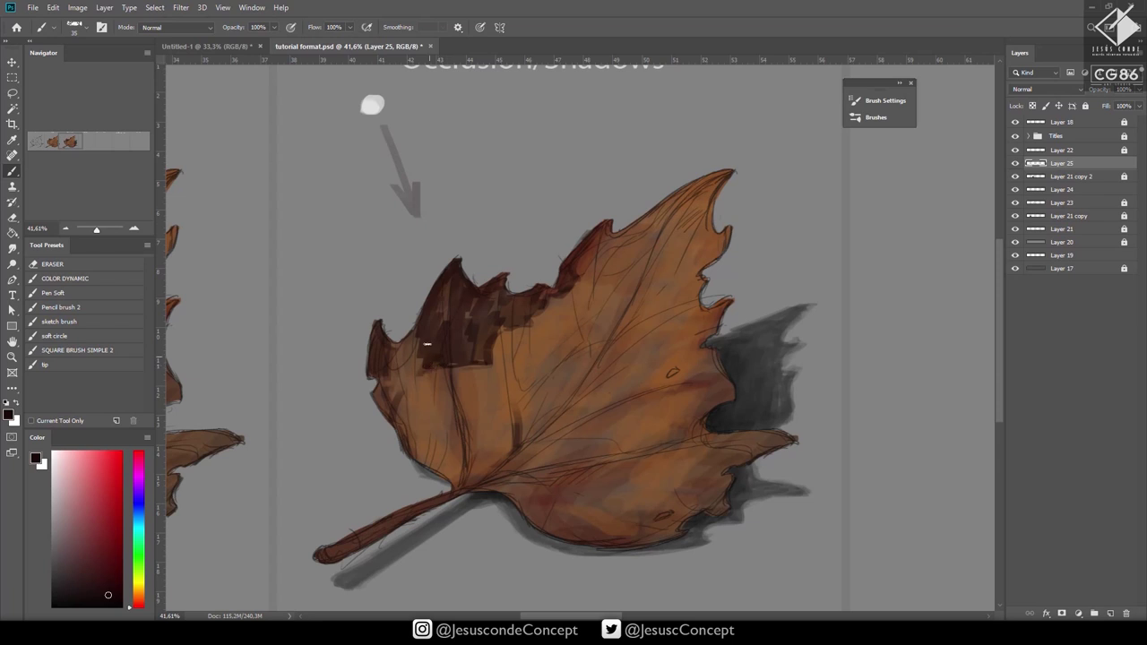
mouse_move(427, 344)
left_mouse_down()
mouse_move(389, 364)
mouse_move(403, 377)
mouse_move(376, 396)
mouse_move(390, 400)
mouse_move(414, 382)
left_mouse_up()
mouse_move(427, 340)
left_mouse_down()
mouse_move(448, 290)
mouse_move(458, 331)
mouse_move(491, 286)
mouse_move(520, 297)
left_mouse_up()
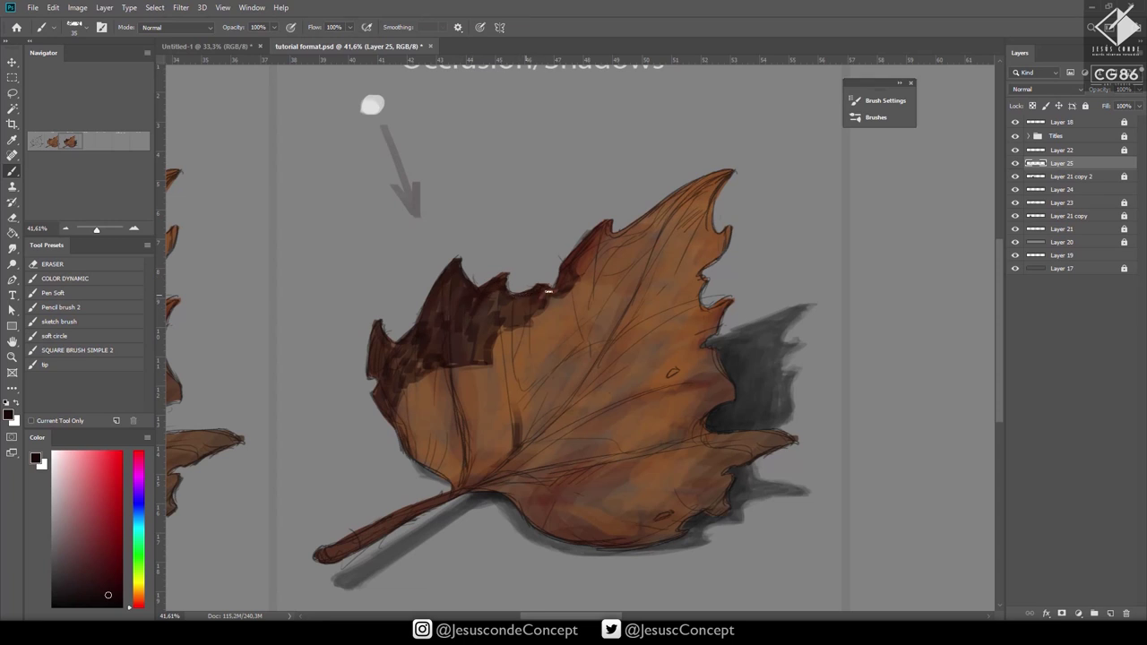
left_click_drag(577, 273, 607, 227)
Clean up the dark shadow's edge near the middle lobe and extend it down the leaf's left edge.
key("z")
left_click_drag(645, 290, 557, 336)
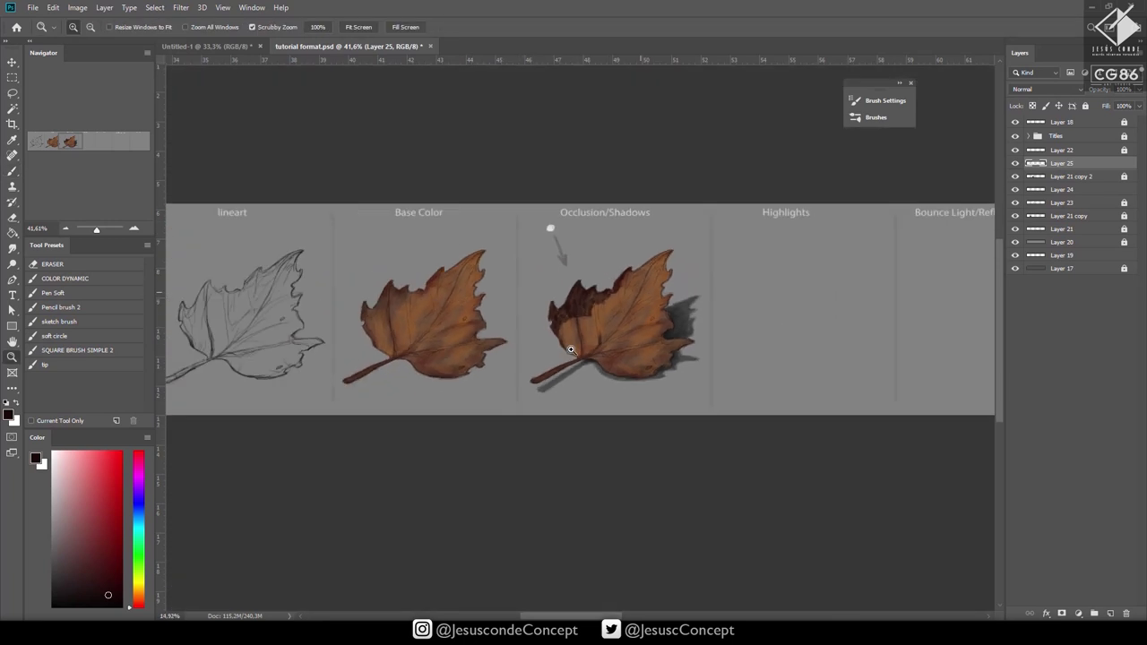
left_click_drag(666, 283, 673, 283)
key("b")
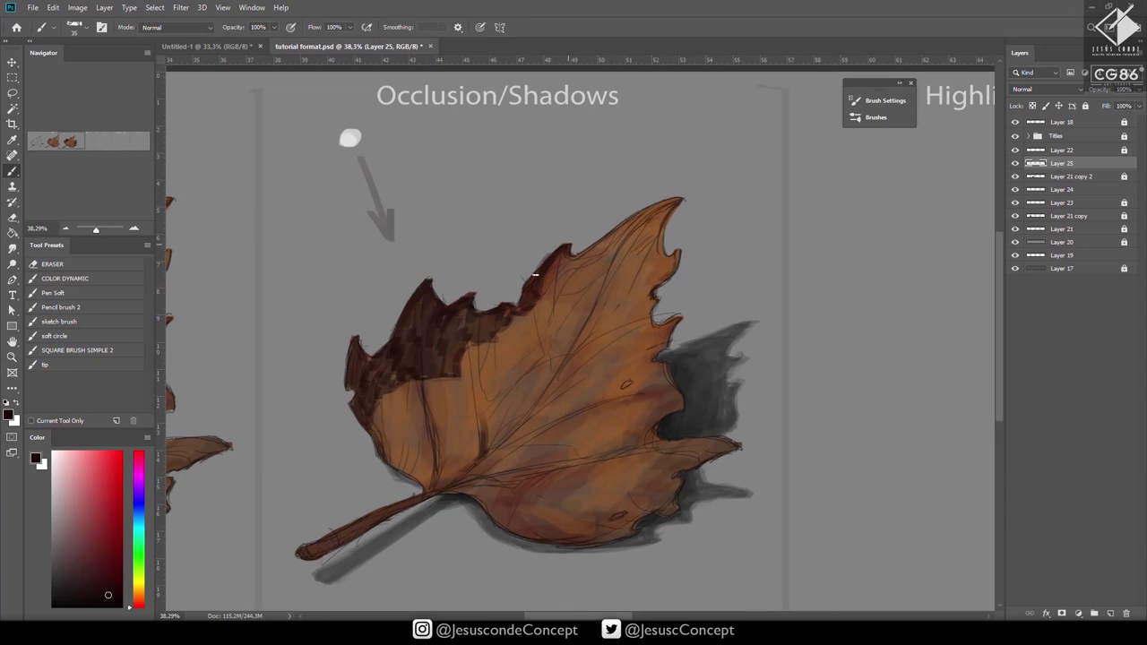
left_click_drag(535, 275, 510, 312)
key("e")
mouse_move(565, 251)
left_mouse_down()
mouse_move(546, 269)
mouse_move(547, 296)
mouse_move(518, 319)
mouse_move(472, 394)
mouse_move(474, 416)
left_mouse_up()
key("b")
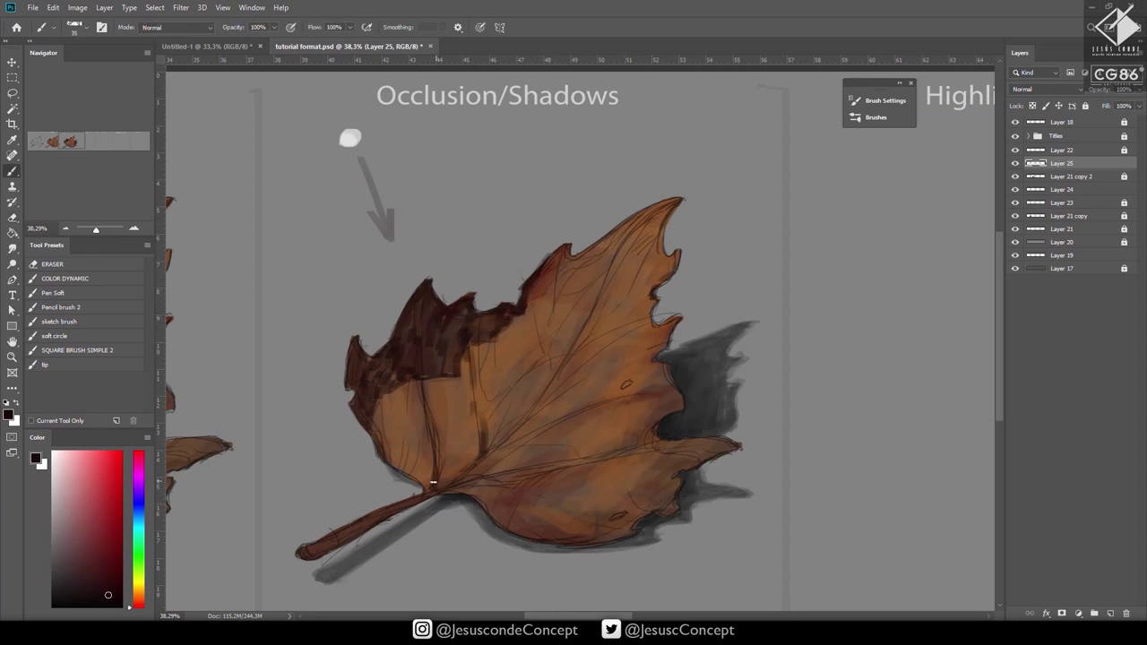
mouse_move(373, 424)
left_mouse_down()
mouse_move(379, 409)
mouse_move(374, 440)
mouse_move(396, 384)
left_mouse_up()
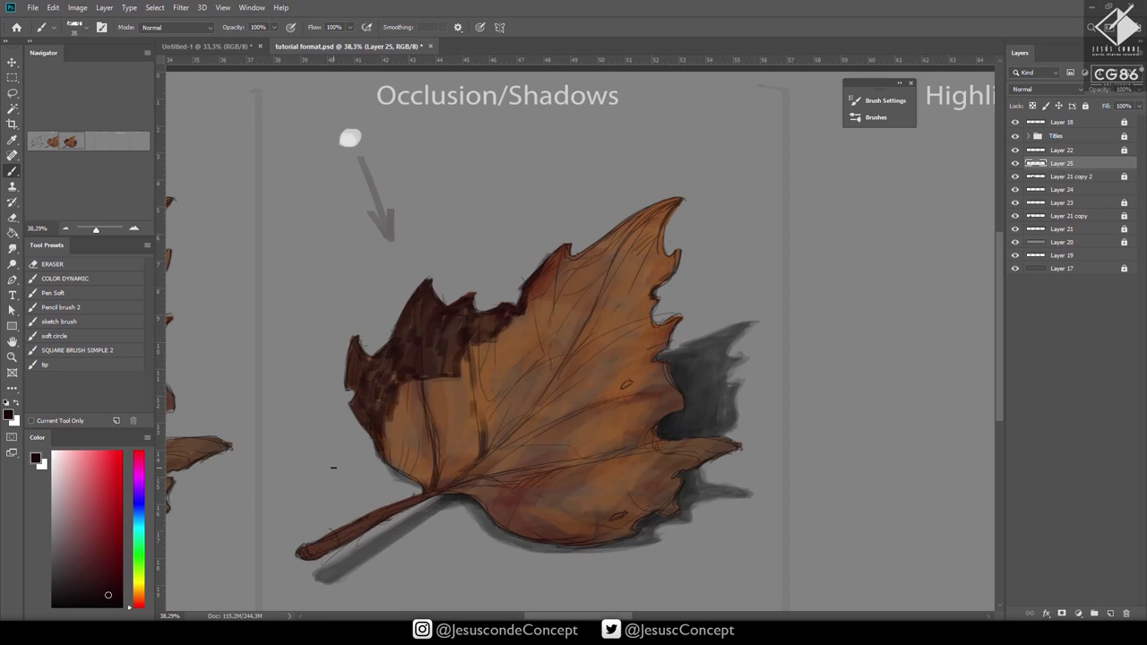
mouse_move(397, 369)
left_mouse_down()
mouse_move(372, 392)
mouse_move(356, 339)
mouse_move(358, 394)
mouse_move(366, 358)
left_mouse_up()
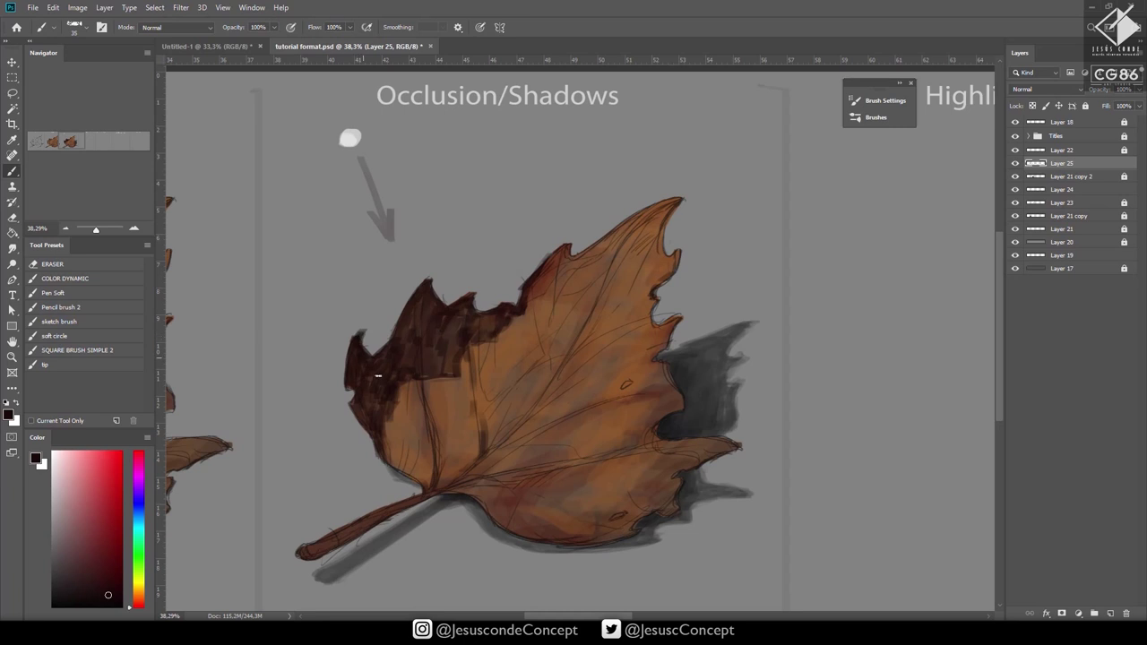
Lightly shade the tallest lobe's tip and the upper vein on the right side at 40% brush opacity.
key("z")
mouse_move(514, 377)
left_mouse_down()
mouse_move(471, 403)
mouse_move(431, 458)
left_mouse_up()
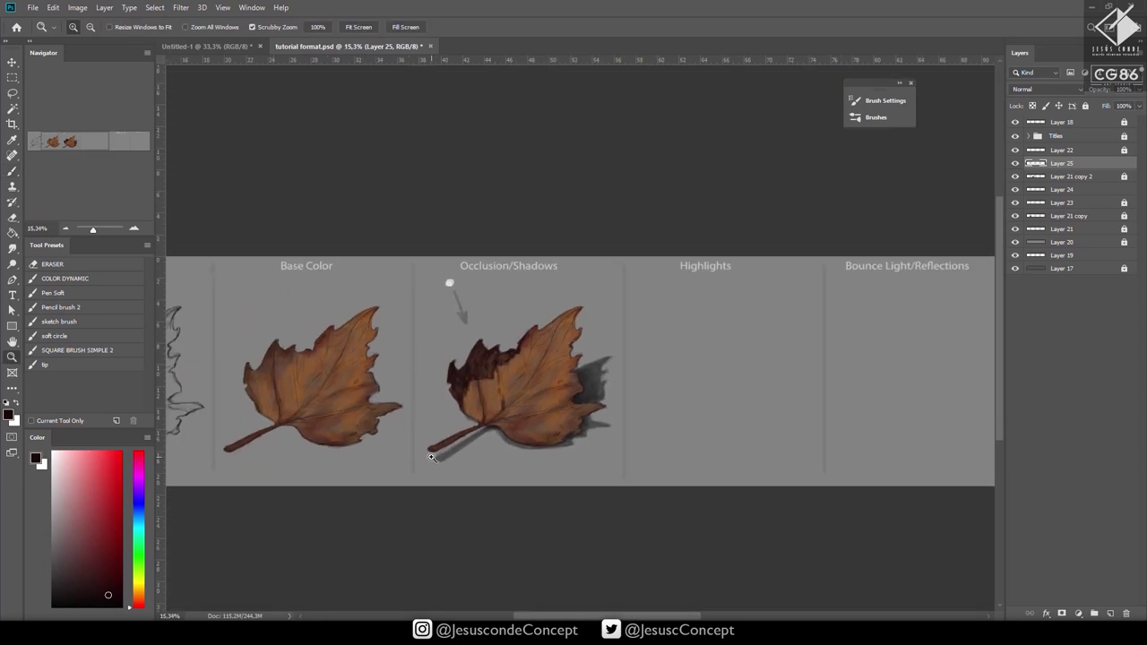
left_click_drag(506, 346, 691, 328)
left_click_drag(549, 419, 616, 414)
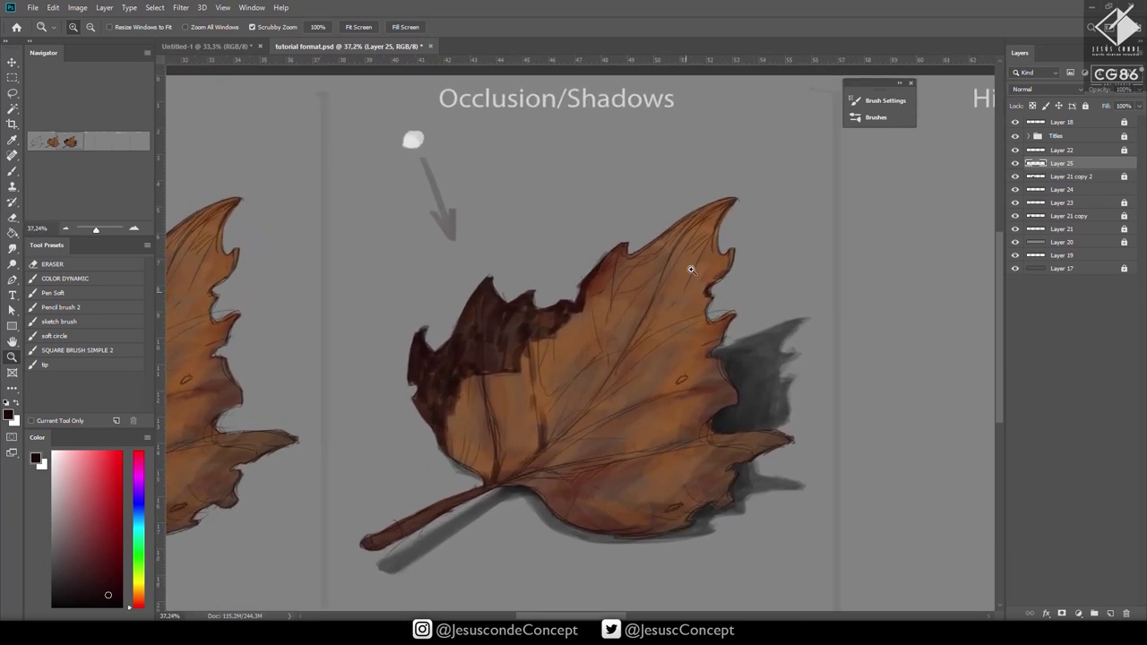
key("b")
key("z")
left_click_drag(696, 236, 708, 229)
key("b")
mouse_move(735, 192)
left_mouse_down()
mouse_move(671, 248)
mouse_move(723, 237)
left_mouse_up()
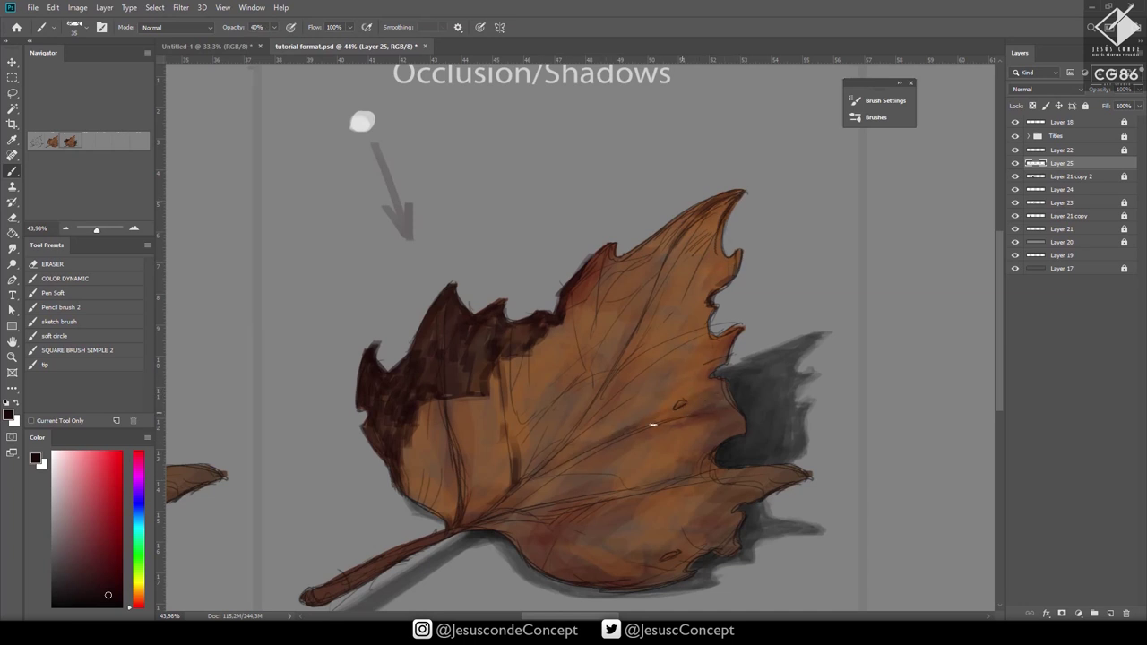
left_click_drag(706, 409, 726, 392)
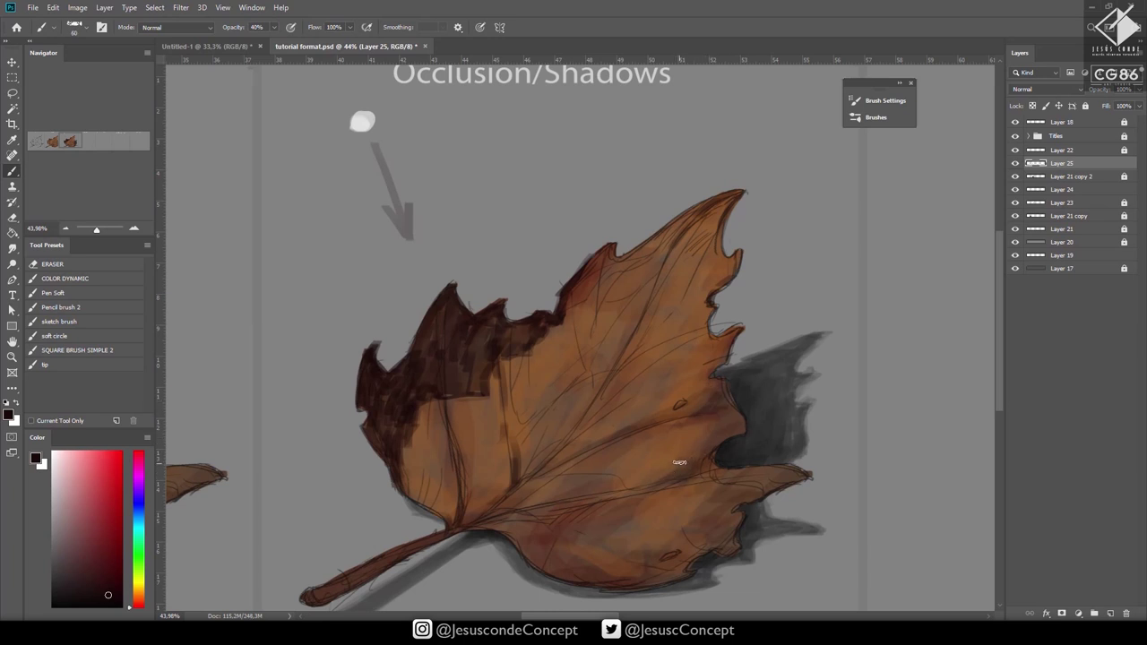
Deepen the shading along the central and right-hand veins, the lower-left lobe and the right edge with a 60 px brush.
mouse_move(679, 463)
left_mouse_down()
mouse_move(572, 504)
mouse_move(722, 472)
mouse_move(463, 533)
mouse_move(459, 507)
mouse_move(463, 519)
mouse_move(509, 484)
mouse_move(548, 431)
mouse_move(542, 464)
mouse_move(558, 450)
mouse_move(606, 360)
mouse_move(594, 395)
mouse_move(594, 360)
mouse_move(604, 365)
mouse_move(566, 432)
mouse_move(497, 363)
left_mouse_up()
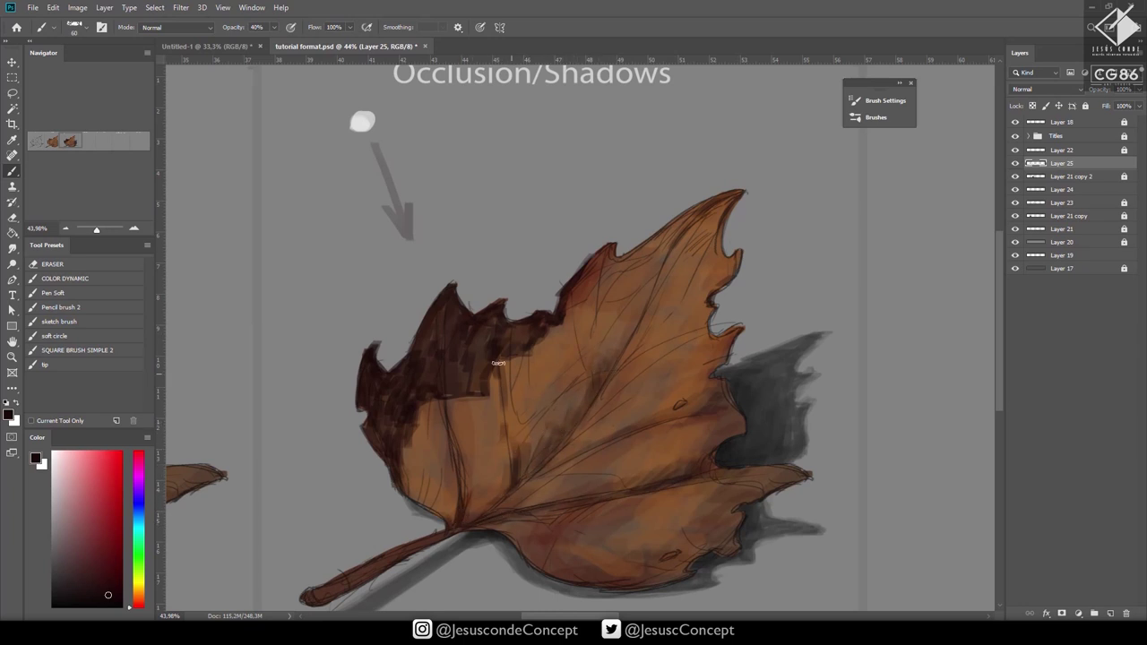
mouse_move(455, 408)
left_mouse_down()
mouse_move(430, 389)
mouse_move(410, 409)
mouse_move(412, 482)
left_mouse_up()
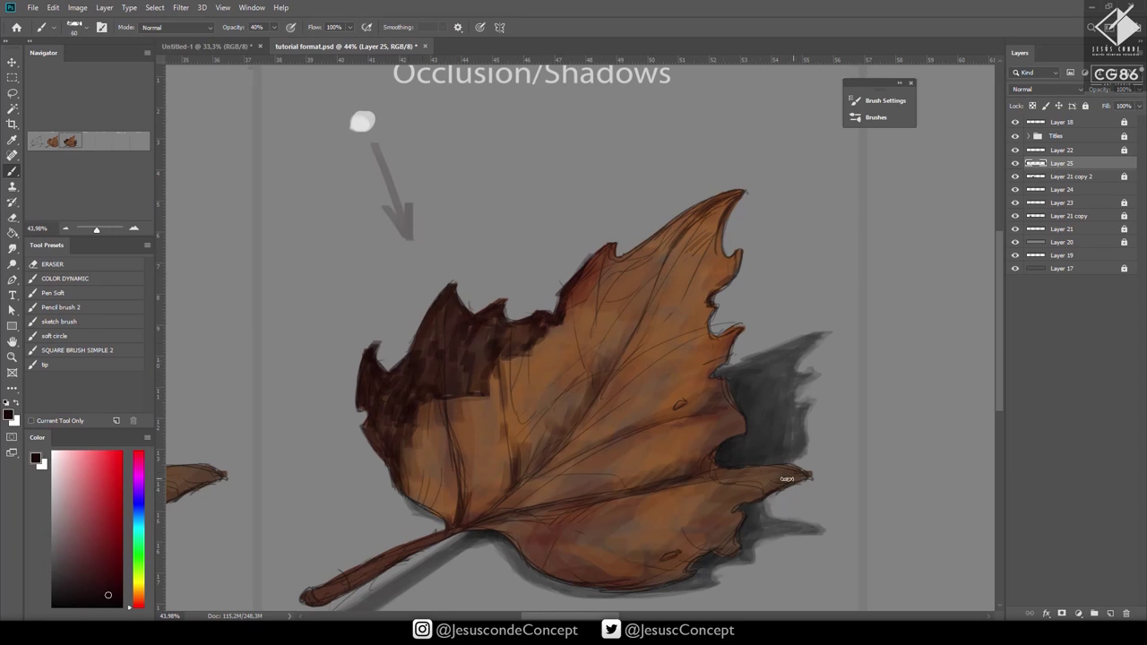
left_click_drag(738, 425, 717, 422)
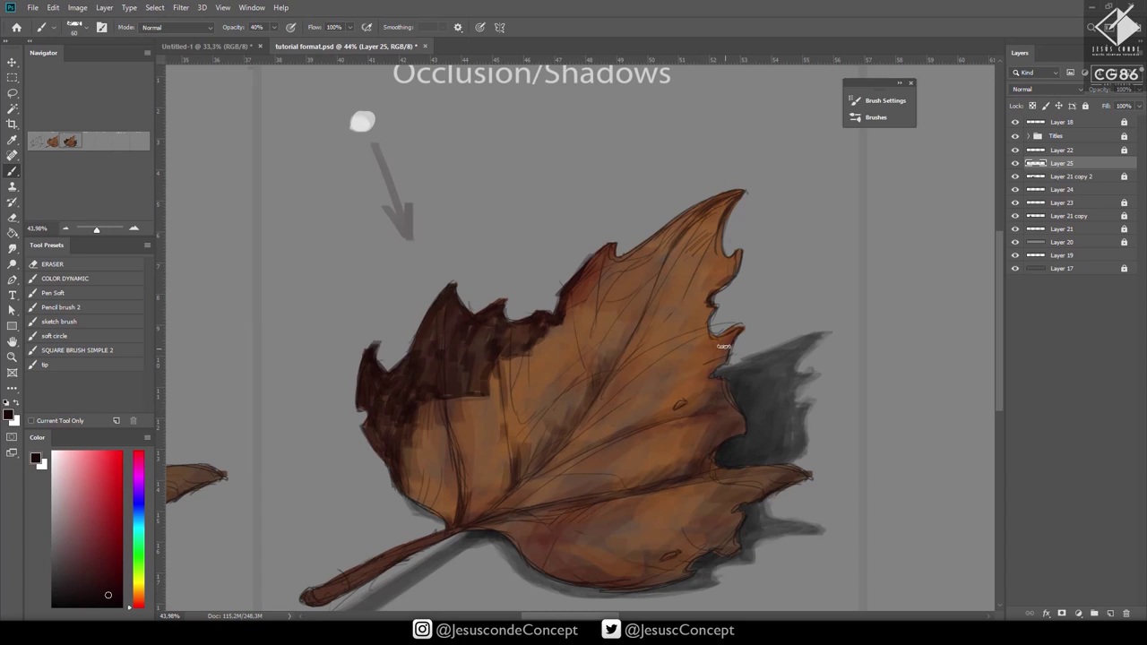
mouse_move(605, 389)
left_mouse_down()
mouse_move(710, 201)
mouse_move(627, 268)
mouse_move(613, 272)
mouse_move(614, 247)
mouse_move(604, 253)
mouse_move(605, 282)
mouse_move(619, 272)
mouse_move(606, 261)
mouse_move(613, 328)
mouse_move(637, 299)
mouse_move(638, 329)
mouse_move(582, 393)
left_mouse_up()
Blend the tallest lobe's shading with a brown sampled from it and erase the light-direction arrow.
key("z")
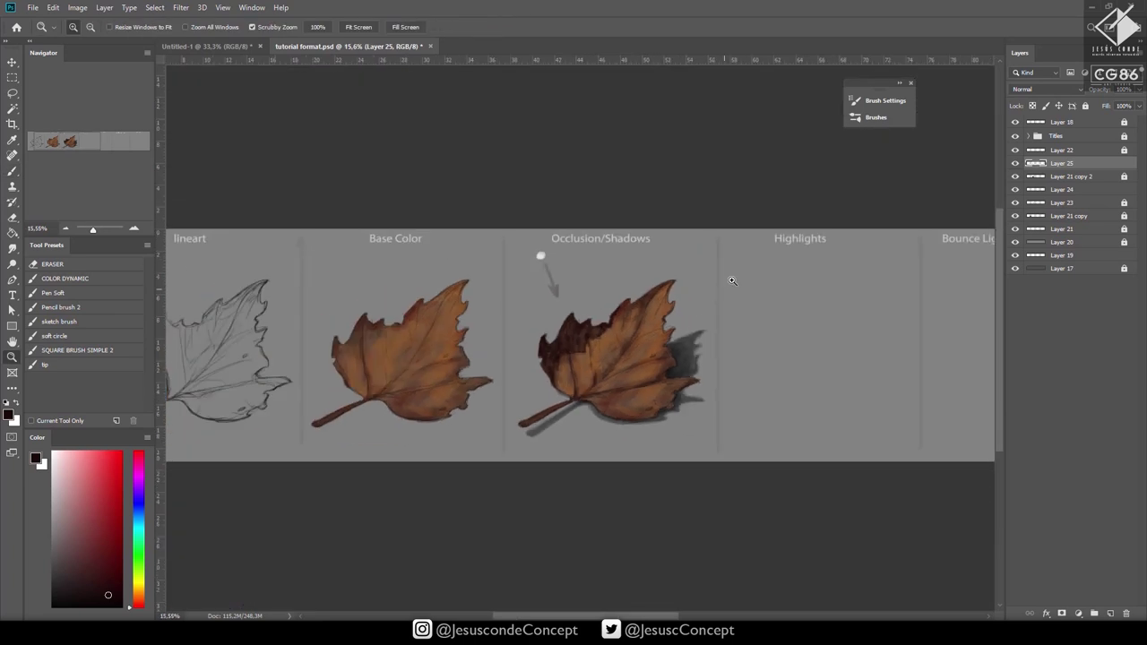
left_click_drag(636, 307, 642, 309)
key("b")
left_click(636, 324, "alt")
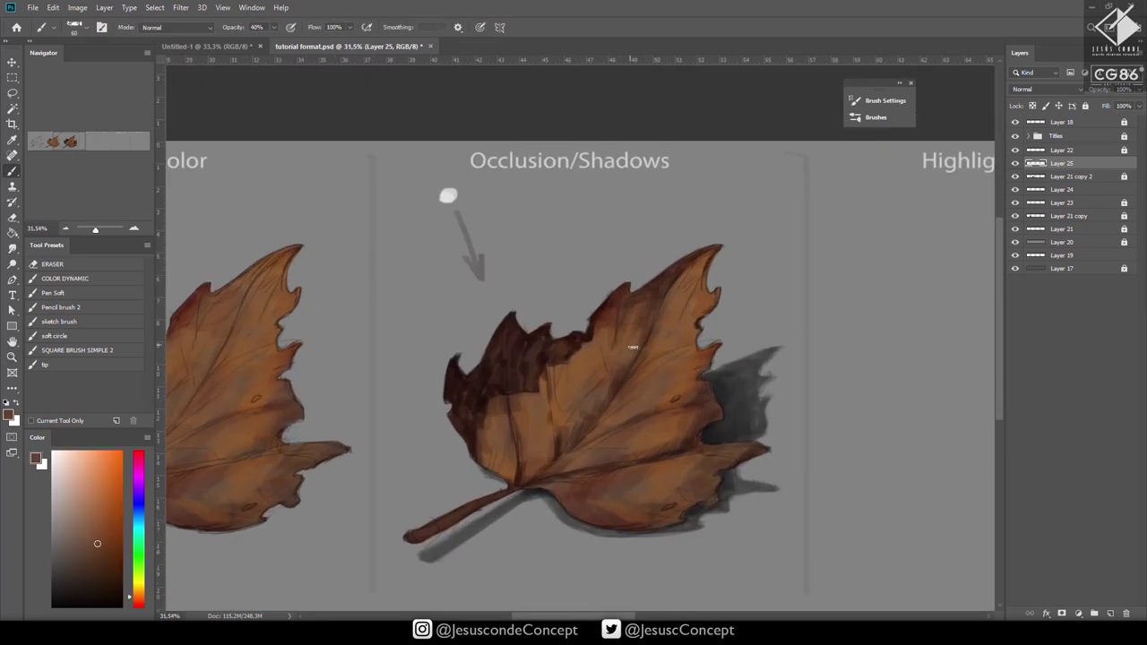
scroll(638, 361, "down", 2)
key("e")
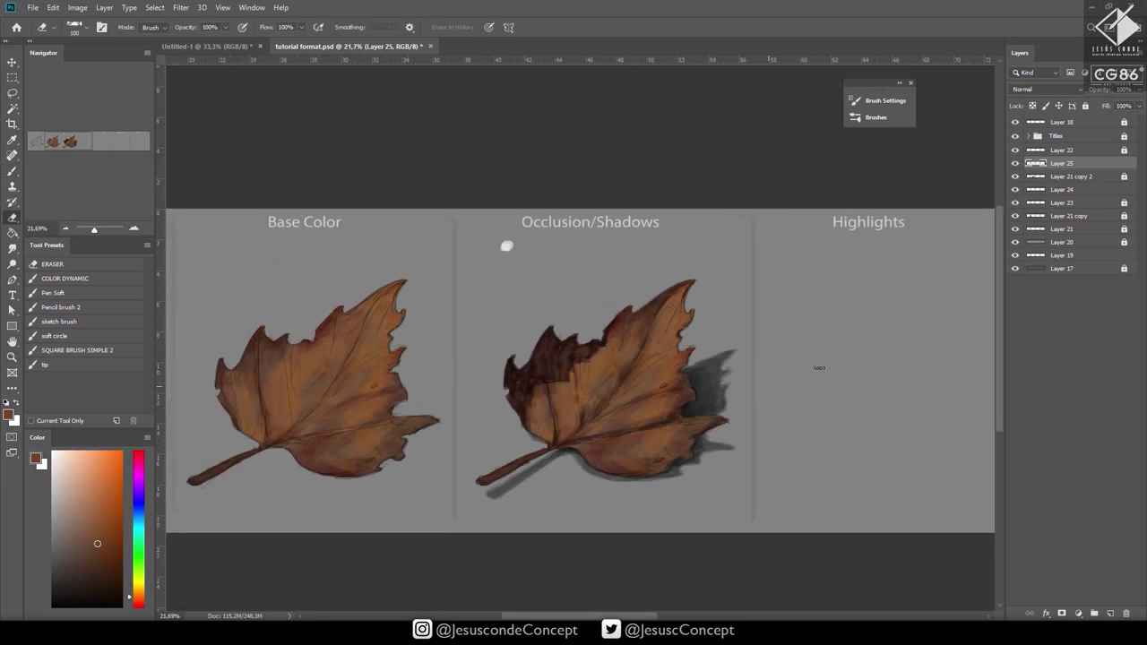
Merge the shading layer, Layer 21 copy 2 and Layer 24 into one leaf layer and save the document.
left_click(1064, 177, "shift")
key("ctrl+e")
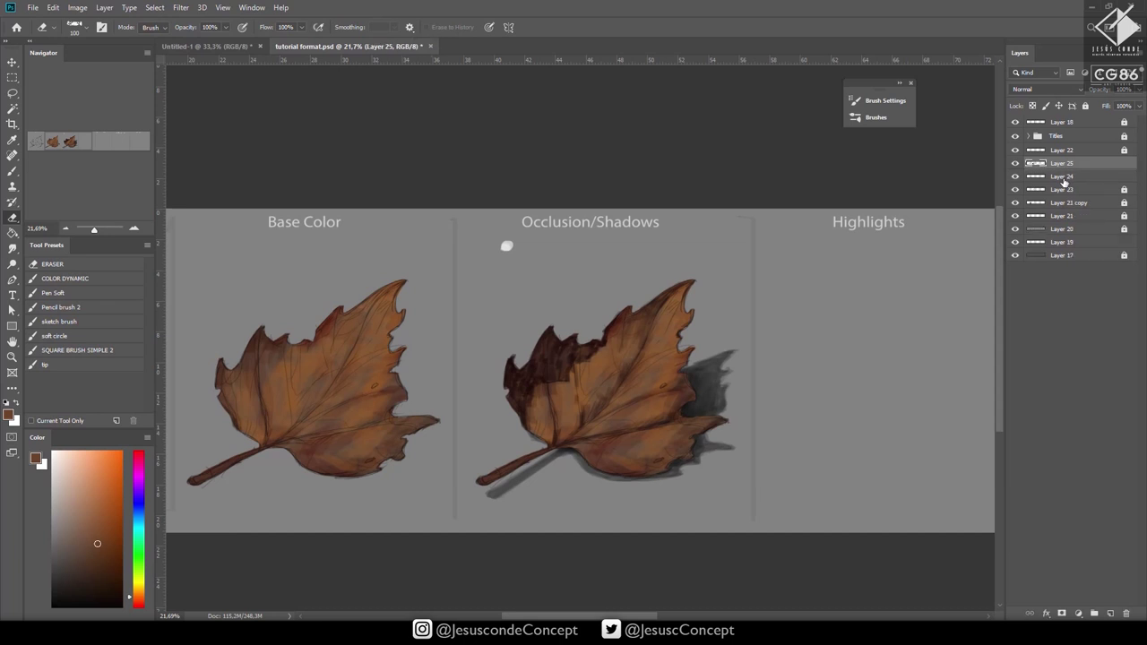
left_click(1016, 163)
left_click(1016, 163)
key("ctrl+e")
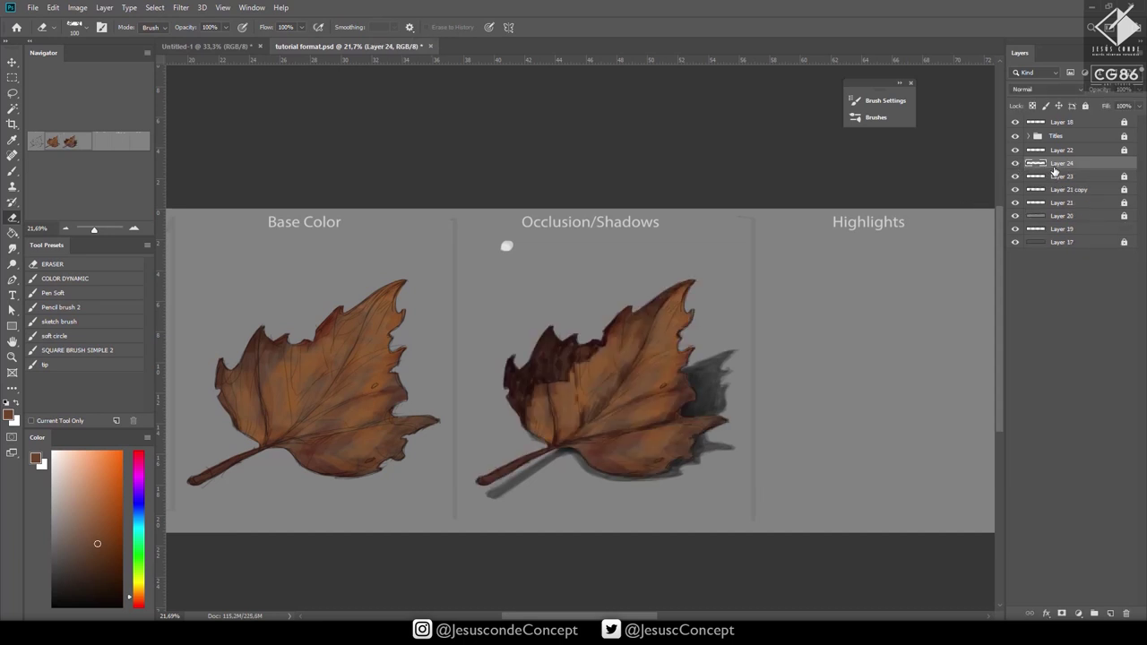
left_click_drag(855, 238, 791, 233)
key("ctrl+s")
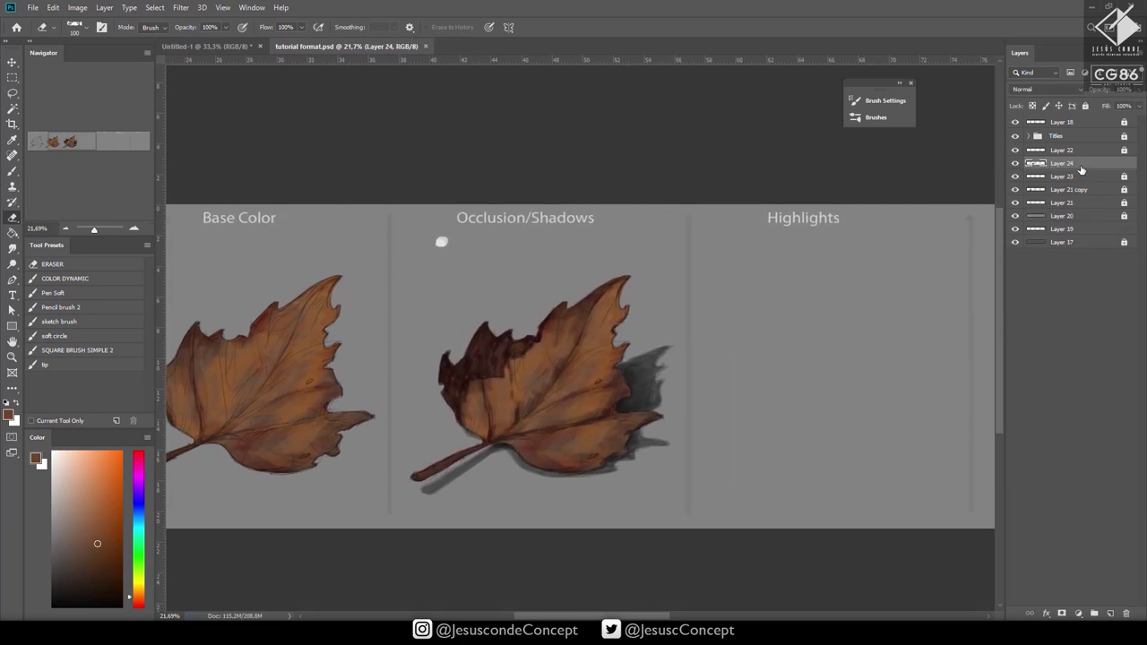
left_click_drag(1067, 164, 1109, 613)
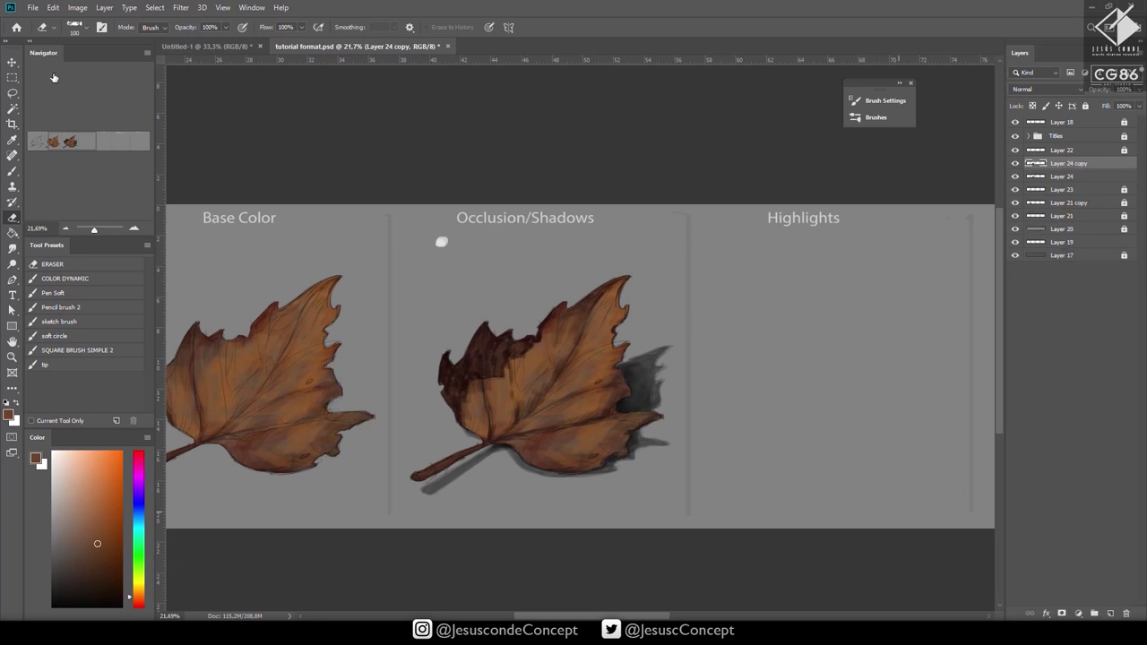
left_click(12, 61)
left_click_drag(623, 415, 895, 412)
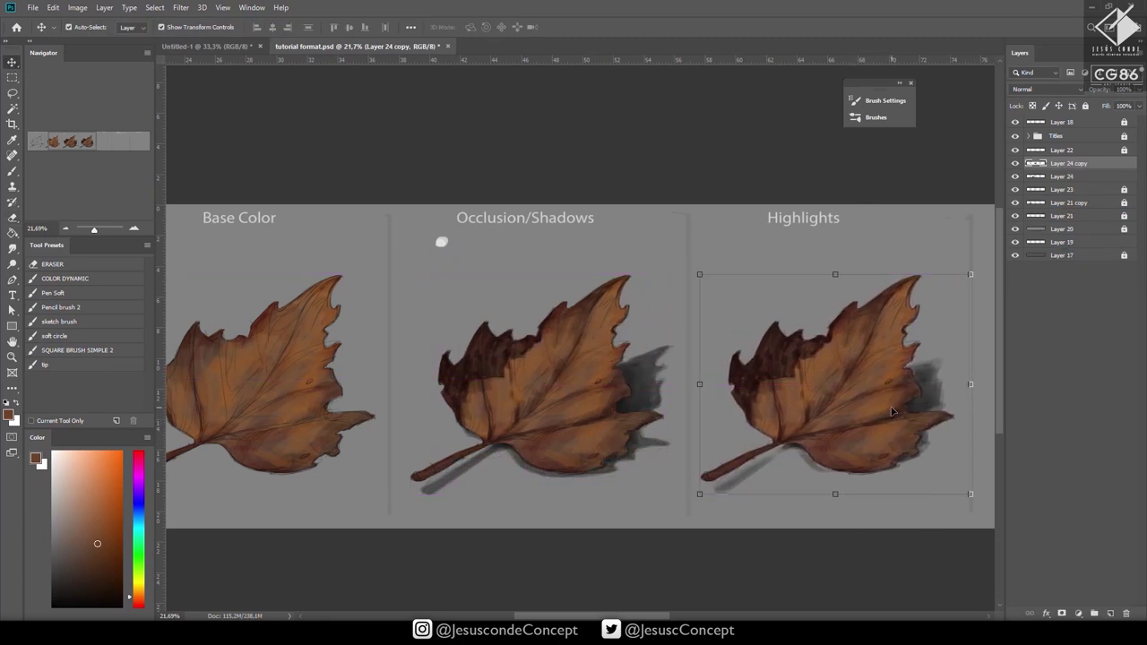
key("ctrl+z")
key("Delete")
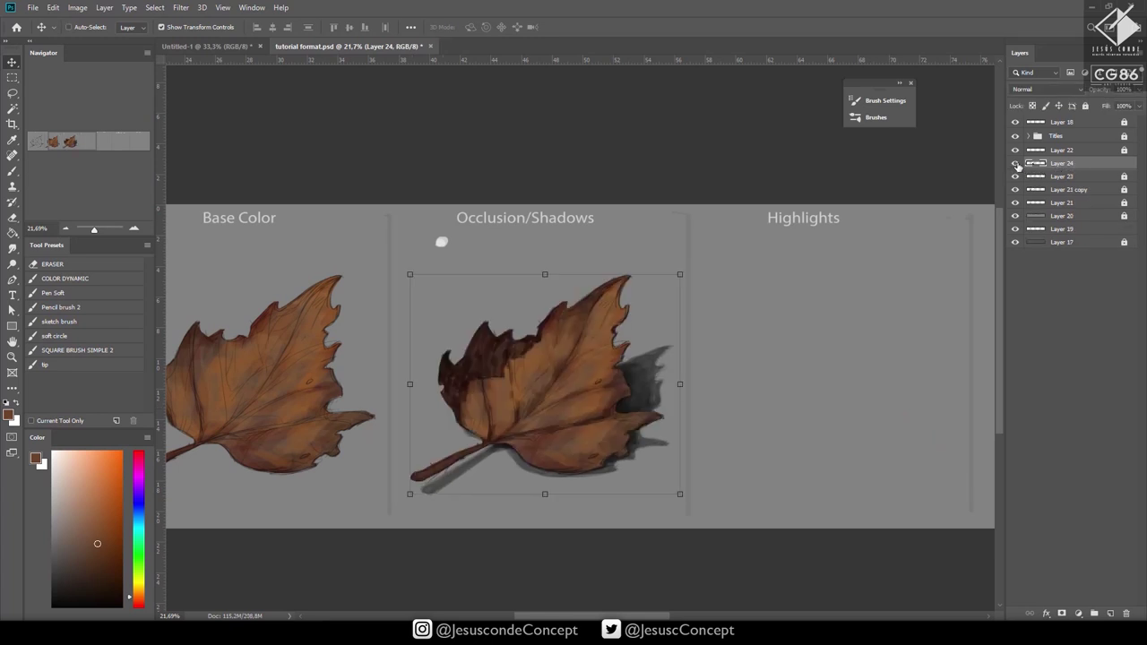
Merge Layer 23 into the leaf layer, check the merged layer by toggling its visibility, and save the document.
left_click(1016, 163)
left_click(1015, 164)
left_click(1075, 176)
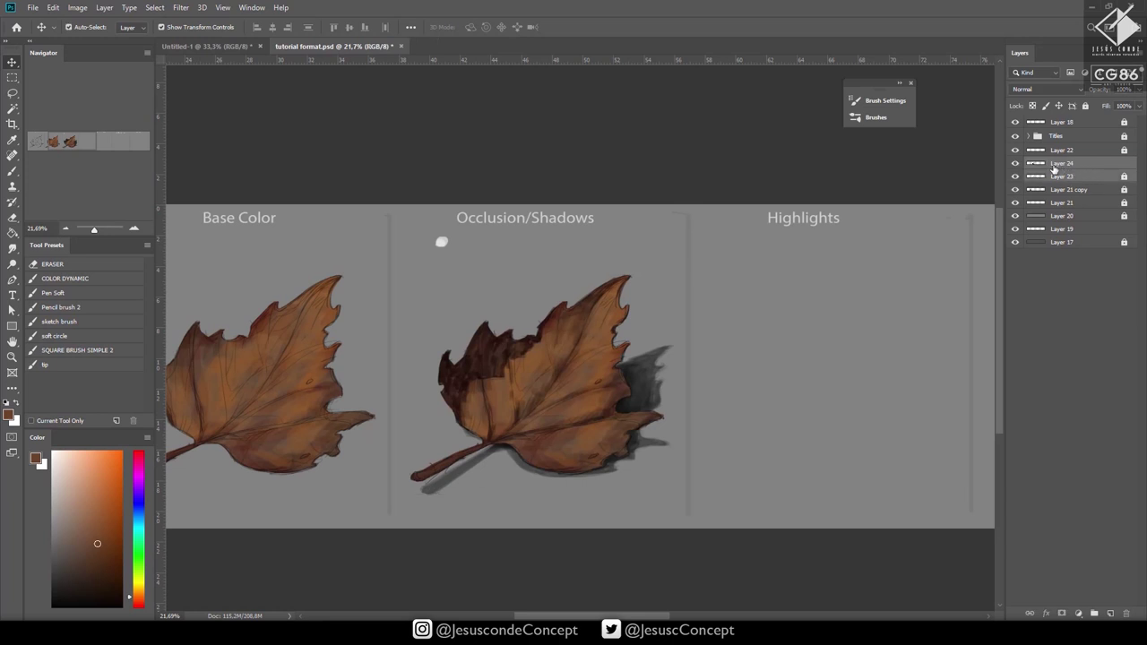
key("Delete")
left_click(1017, 164)
left_click(1017, 164)
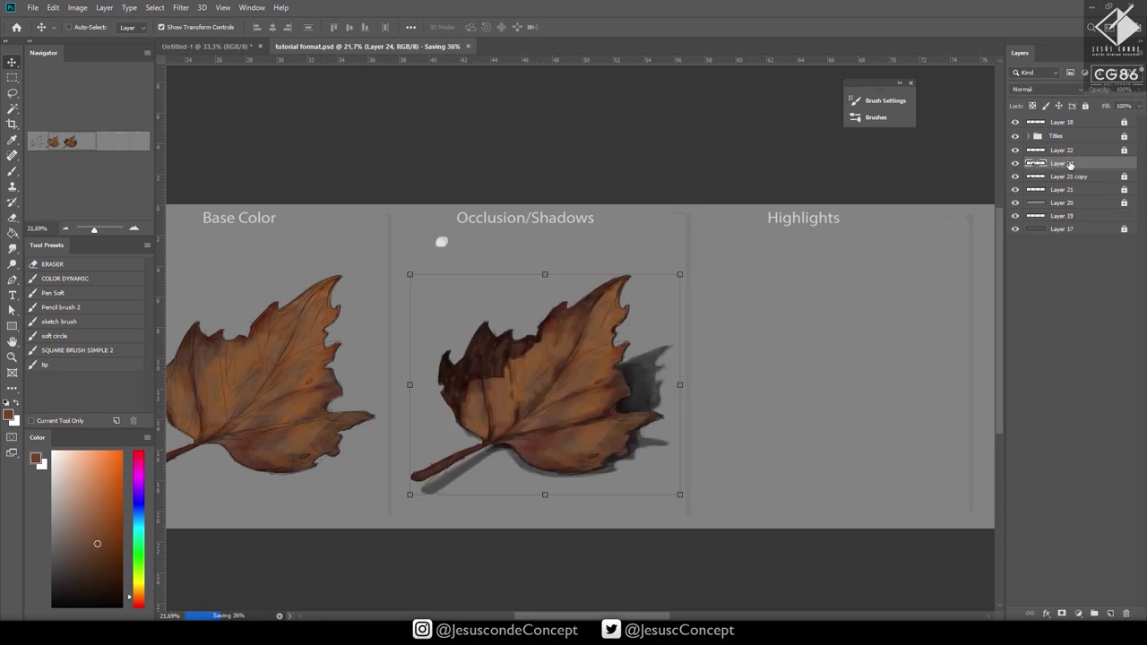
Duplicate the merged leaf layer, lock the original, and place the copy in the Highlights section.
key("ctrl+j")
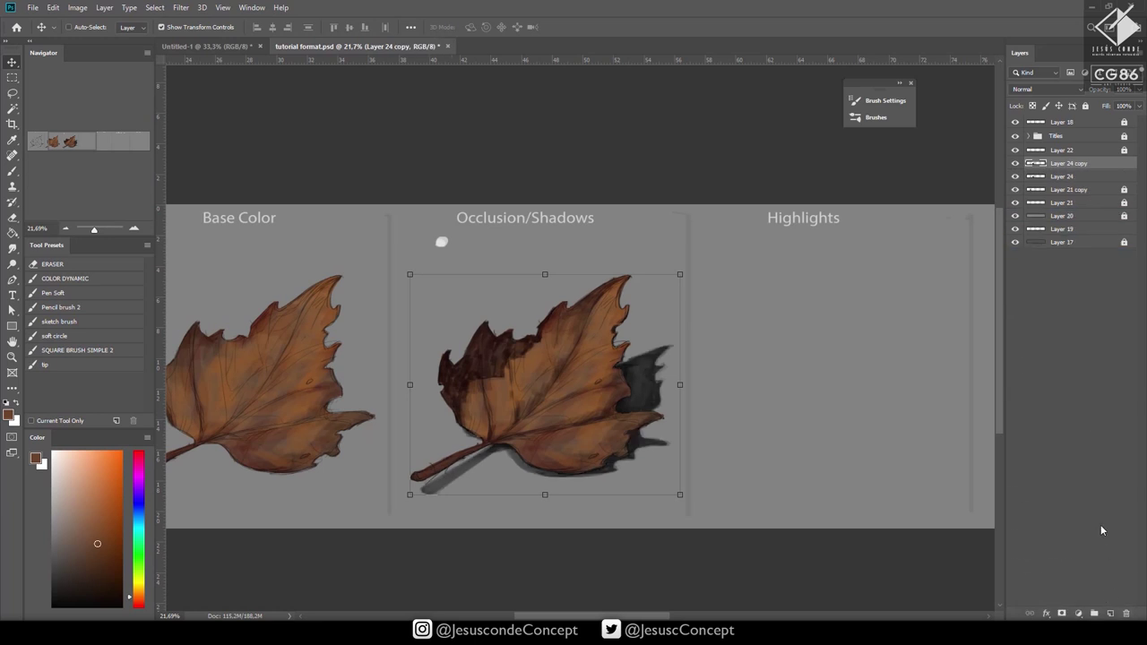
left_click(1064, 178)
left_click(1085, 105)
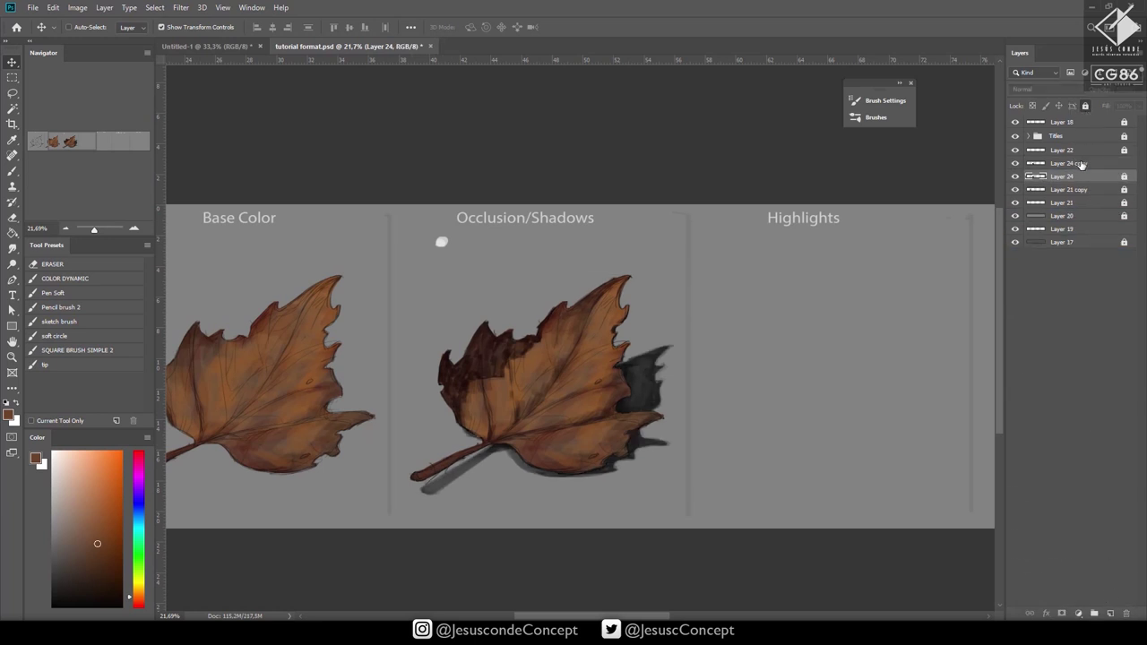
left_click(1082, 164)
left_click_drag(580, 411, 791, 403)
Add two empty layers above the leaf copy and choose a light orange as the painting colour.
key("ctrl+shift+n")
key("Return")
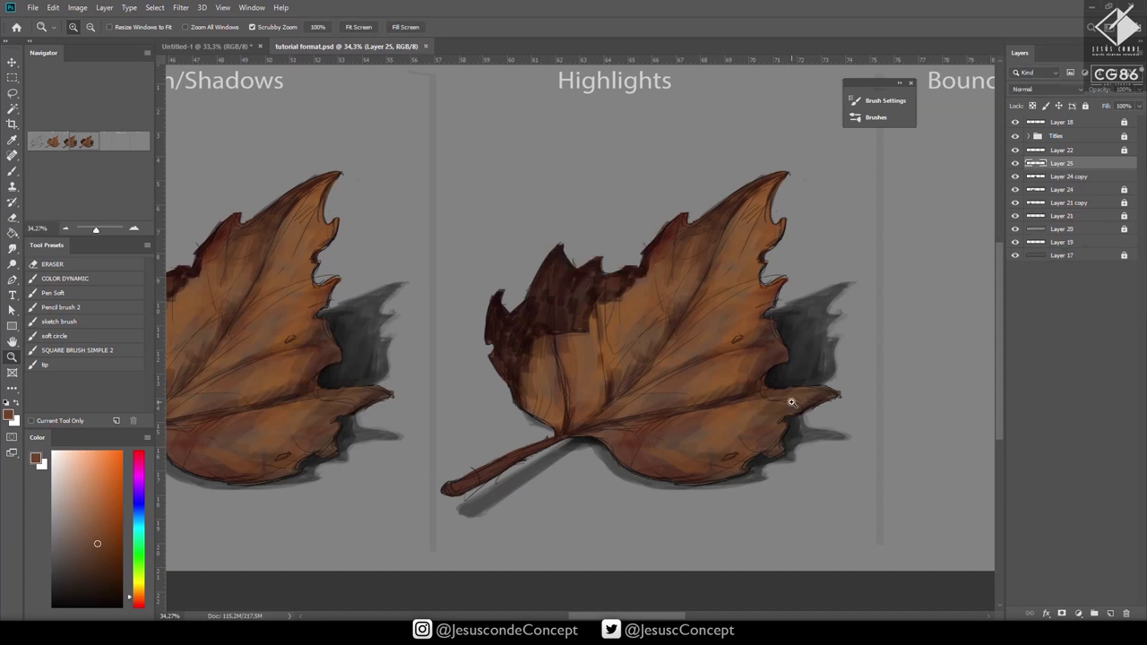
left_click_drag(763, 275, 770, 346)
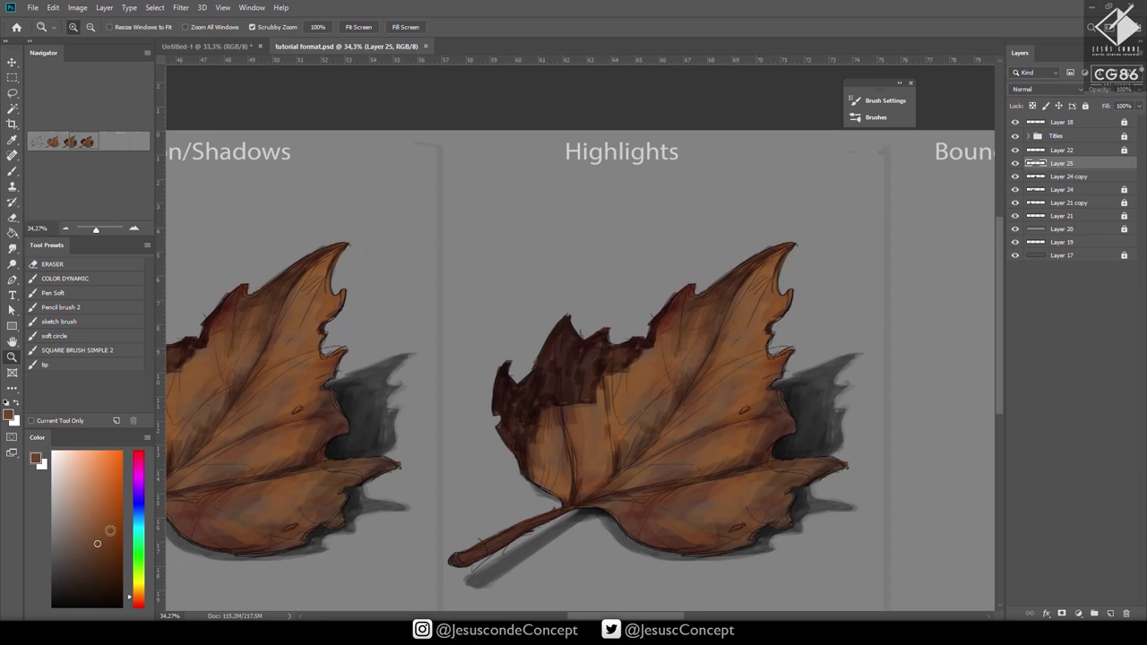
left_click_drag(79, 485, 72, 463)
left_click_drag(140, 587, 138, 595)
left_click(87, 485)
left_click_drag(90, 489, 91, 472)
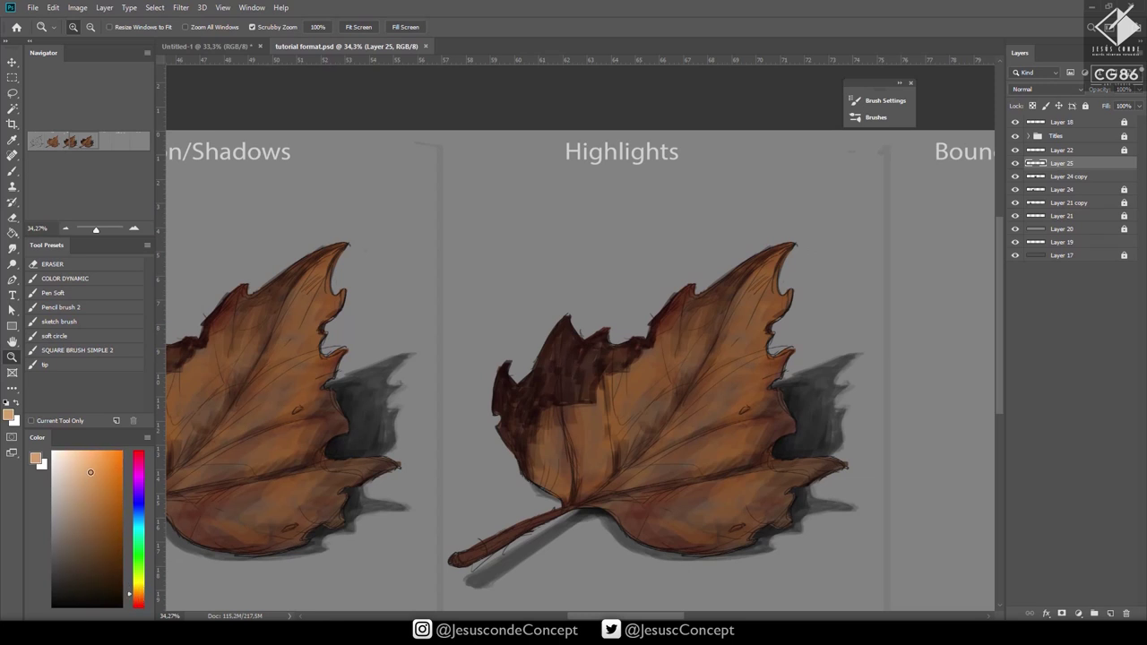
key("ctrl+shift+n")
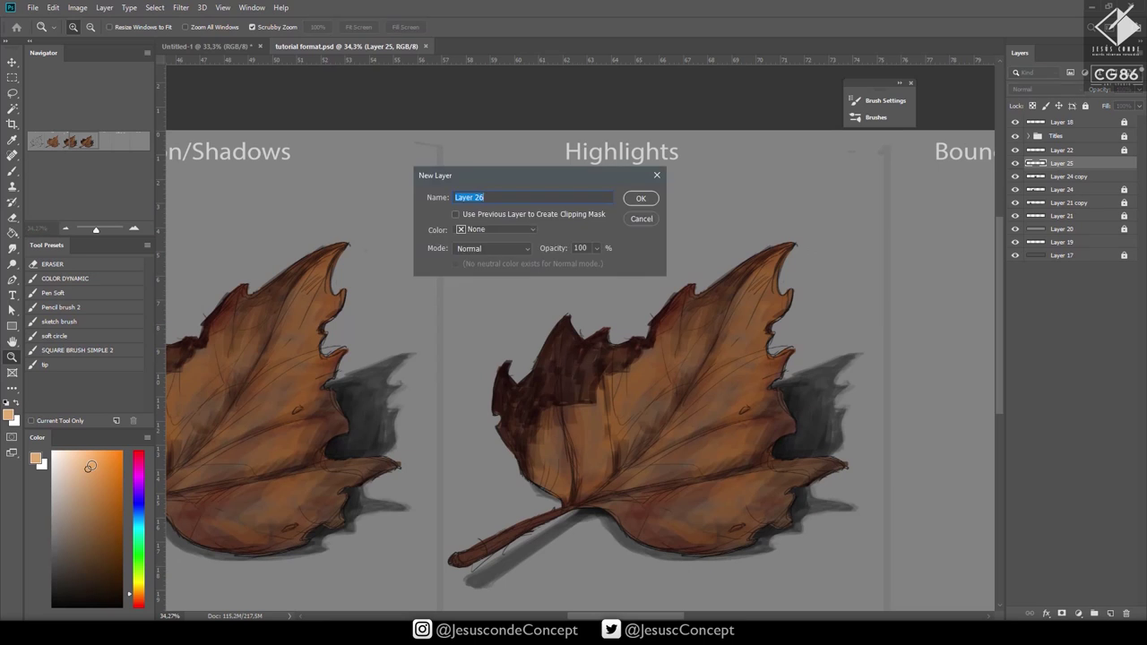
key("Return")
Add another new layer and brush soft orange highlights along the right-hand vein at 40% opacity.
left_click(702, 450)
key("b")
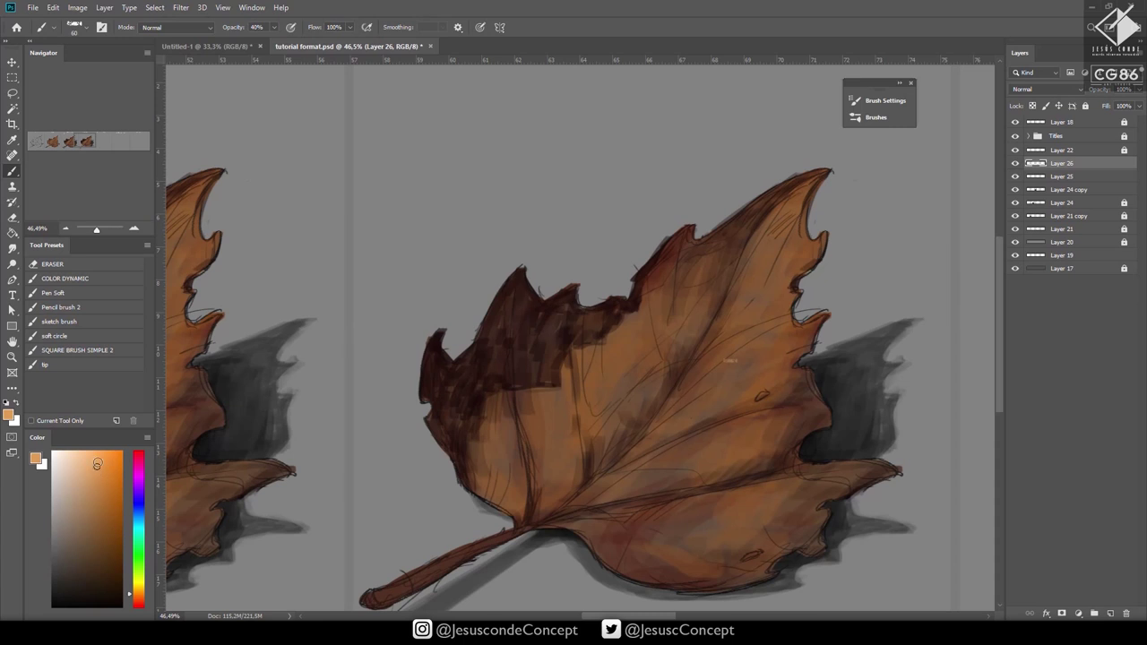
key("ctrl+shift+n")
key("Return")
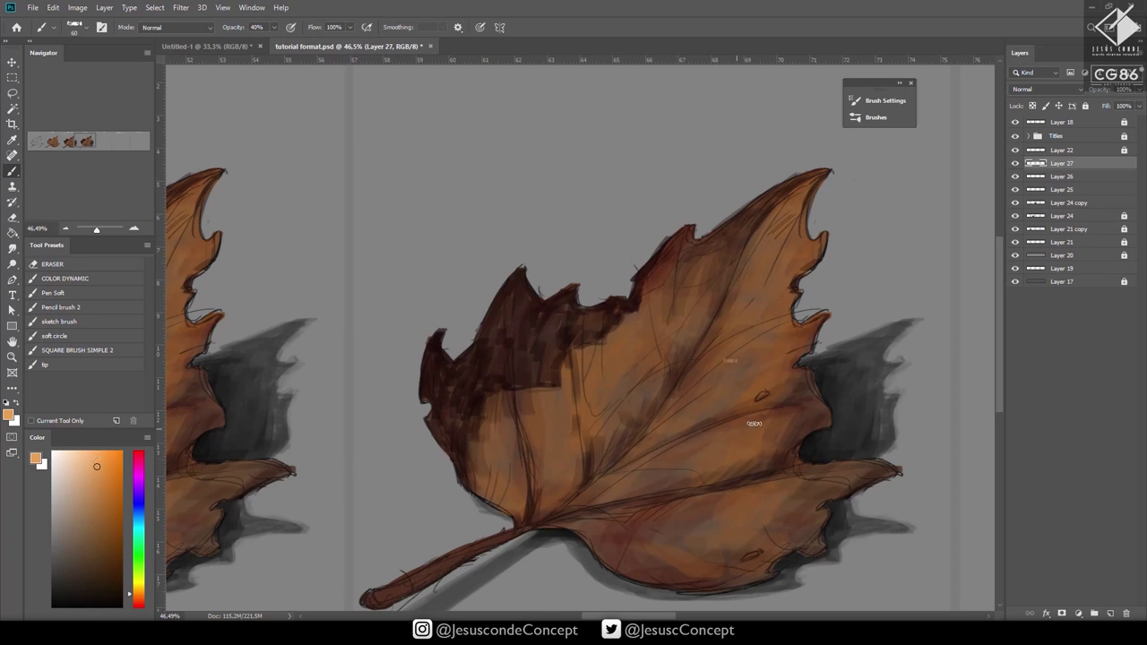
left_click_drag(753, 426, 630, 477)
left_click_drag(630, 476, 717, 443)
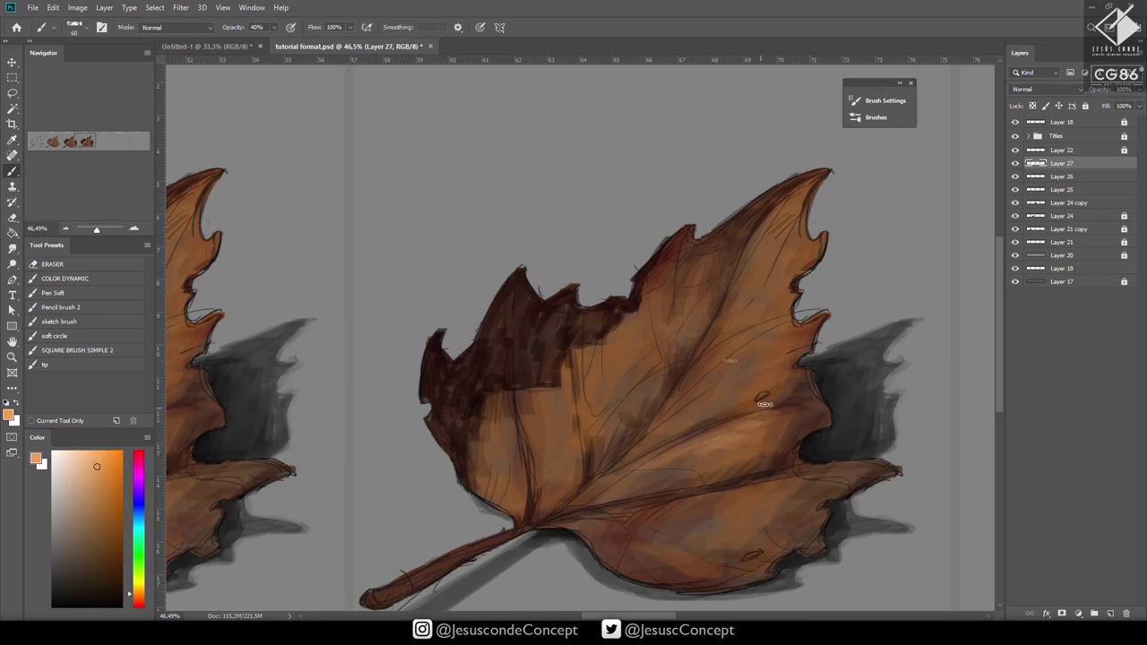
mouse_move(762, 406)
left_mouse_down()
mouse_move(737, 419)
mouse_move(775, 388)
left_mouse_up()
left_click_drag(709, 414, 668, 437)
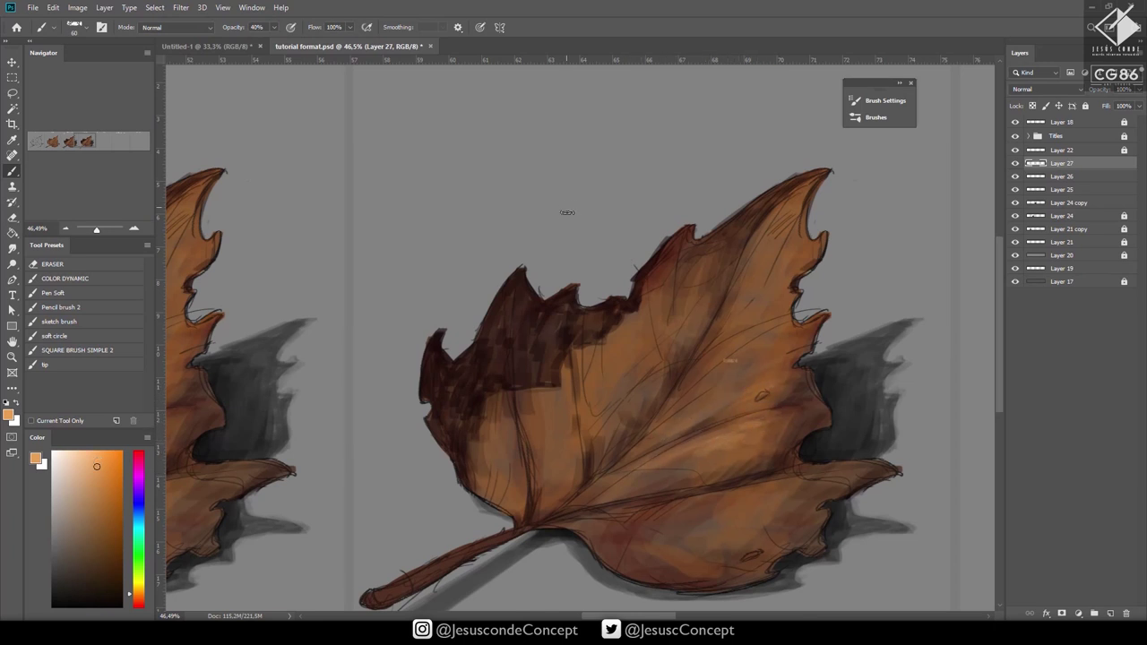
Paint an orange light-source spot with an arrow towards the leaf beneath the Highlights title at 100% opacity.
mouse_move(544, 223)
left_mouse_down()
mouse_move(827, 346)
mouse_move(726, 287)
mouse_move(463, 212)
left_mouse_up()
left_click(697, 199)
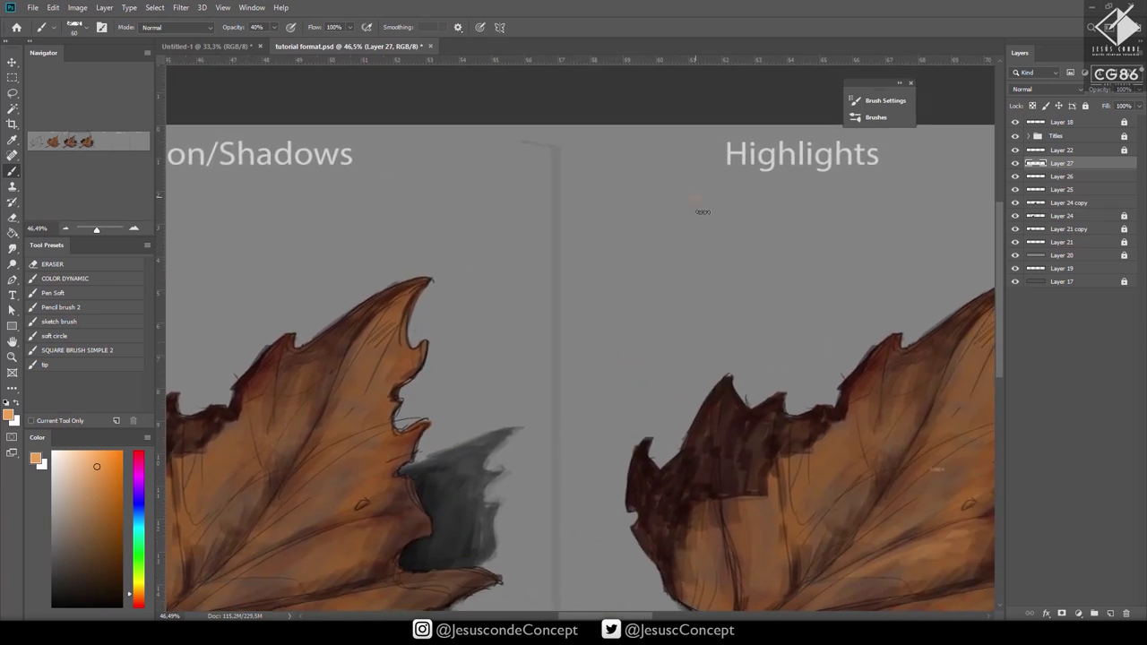
mouse_move(703, 211)
left_mouse_down()
mouse_move(713, 201)
mouse_move(768, 287)
mouse_move(778, 269)
left_mouse_up()
mouse_move(823, 338)
left_mouse_down()
mouse_move(590, 195)
mouse_move(570, 196)
left_mouse_up()
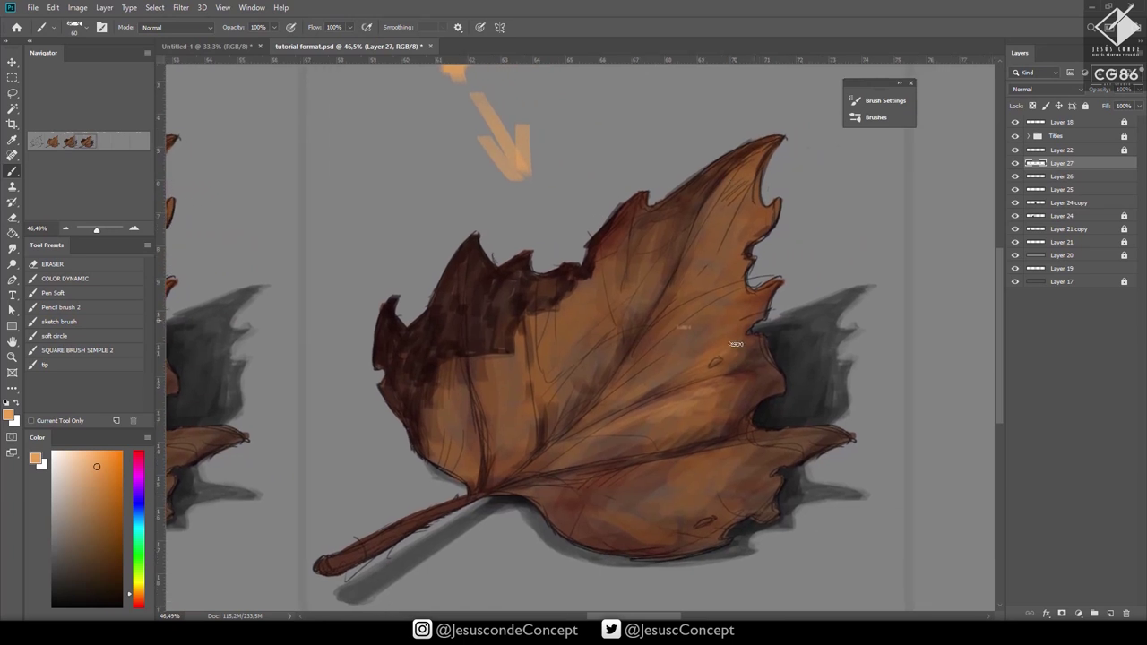
Set the brush opacity to 40% and paint orange highlights between the central vein and the leaf's right edge.
key("4")
mouse_move(692, 351)
left_mouse_down()
mouse_move(732, 326)
mouse_move(682, 343)
mouse_move(638, 392)
mouse_move(708, 318)
mouse_move(758, 303)
mouse_move(737, 300)
left_mouse_up()
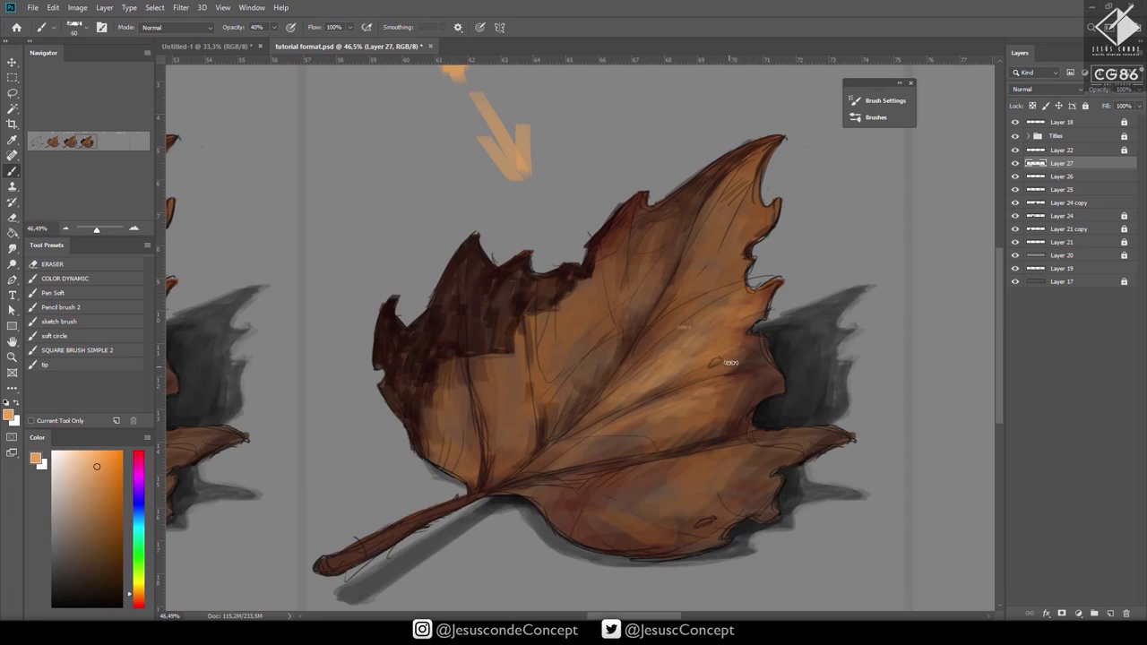
left_click_drag(728, 365, 759, 360)
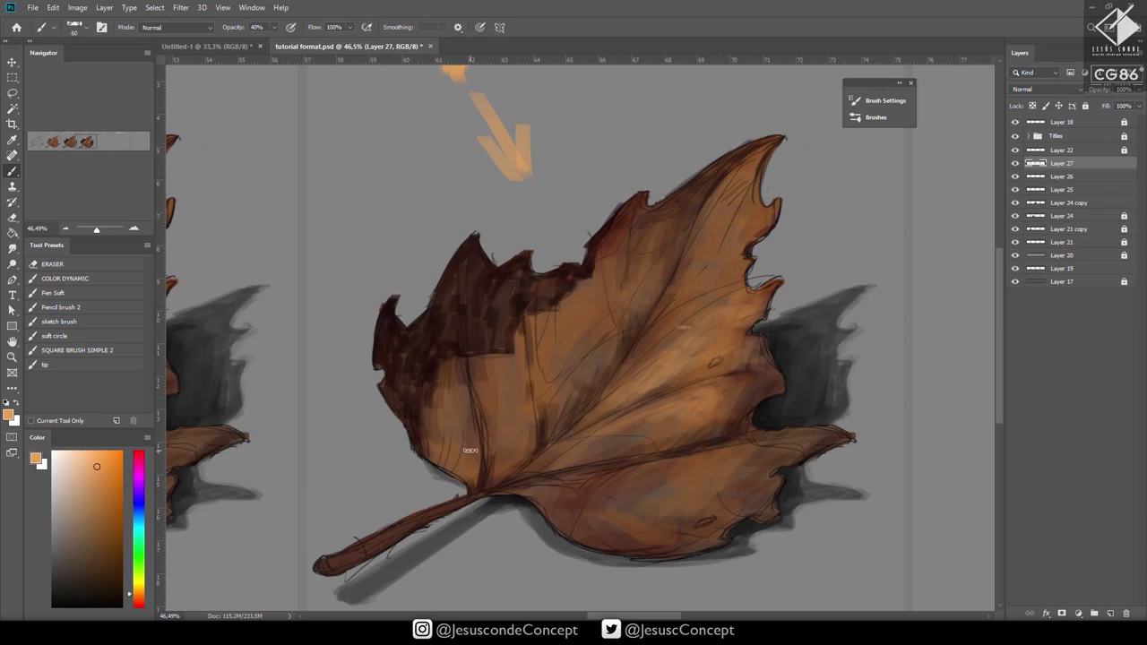
Brighten the band between the right-hand veins and the top of the lower lobe with a lighter sampled orange.
left_click(709, 358, "alt")
left_click_drag(684, 416, 630, 439)
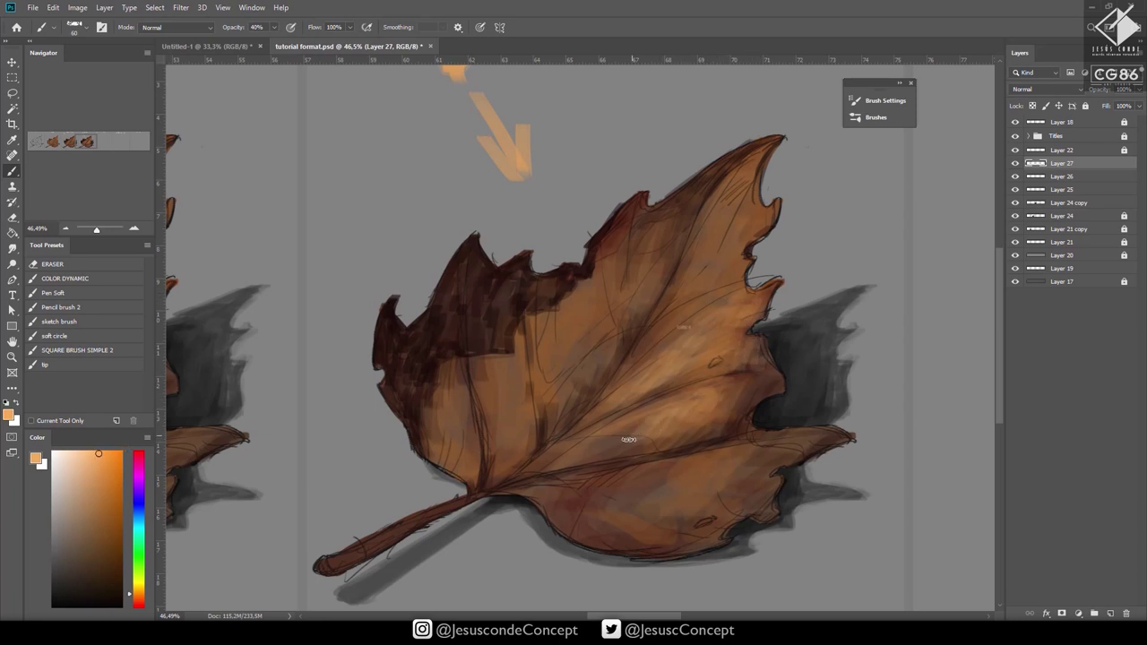
left_click_drag(659, 400, 747, 372)
left_click_drag(612, 421, 670, 398)
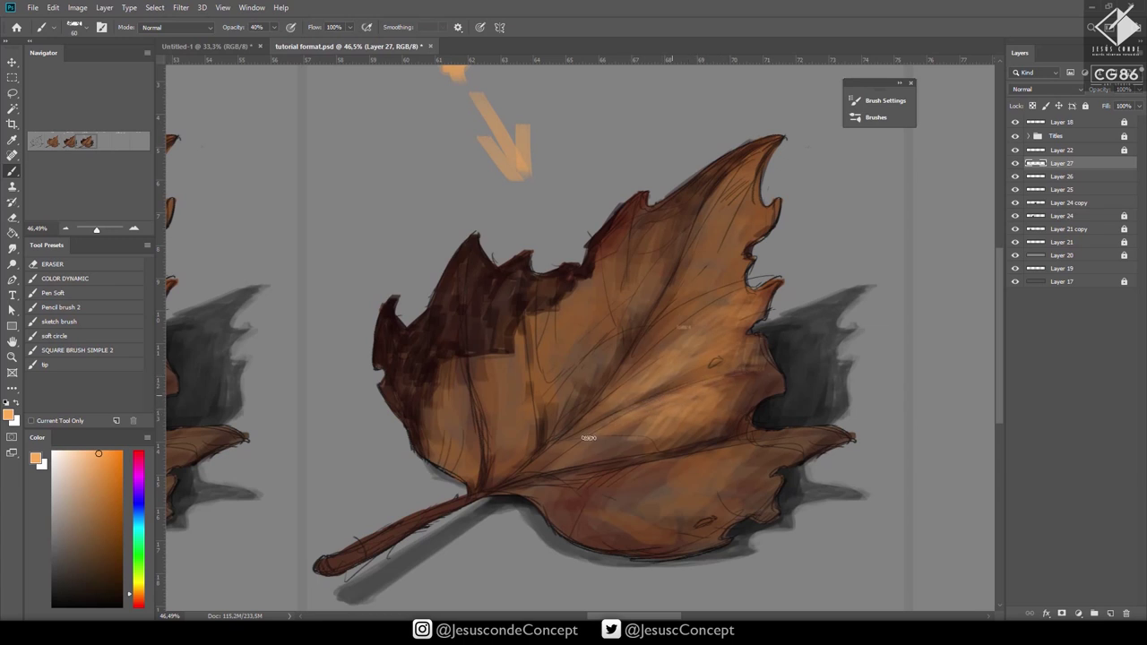
mouse_move(618, 439)
left_mouse_down()
mouse_move(672, 479)
mouse_move(785, 439)
mouse_move(699, 436)
mouse_move(704, 488)
left_mouse_up()
Check the highlights against the other stages, then blend them around the lower right vein with a sampled brown.
key("z")
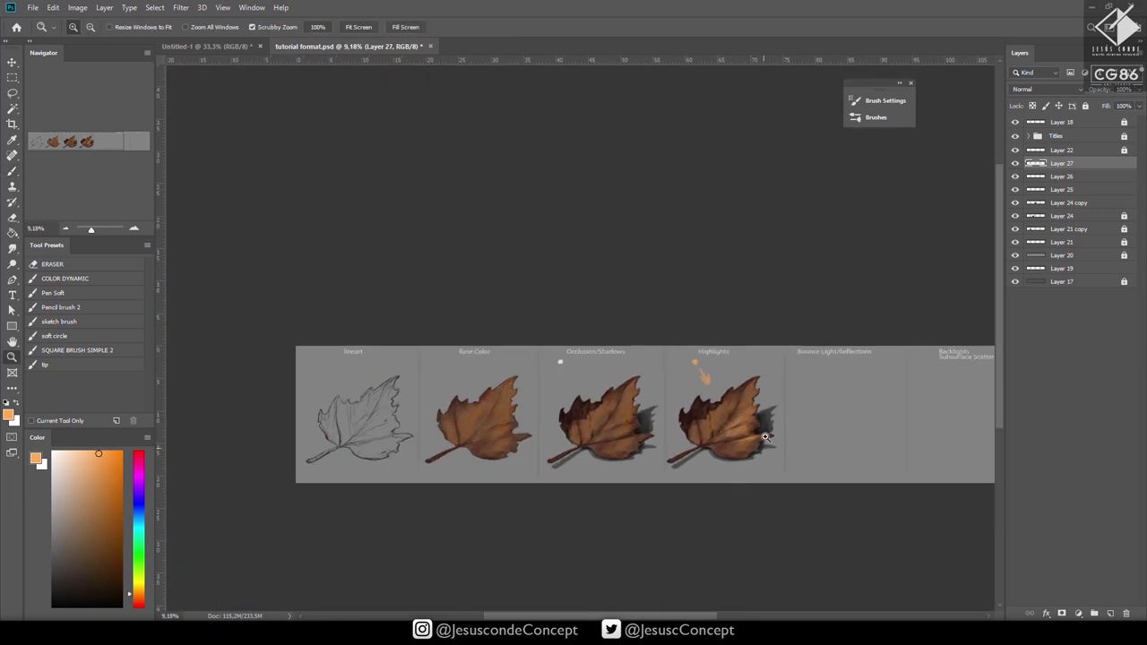
left_click_drag(749, 437, 802, 421)
scroll(739, 433, "up", 3)
key("b")
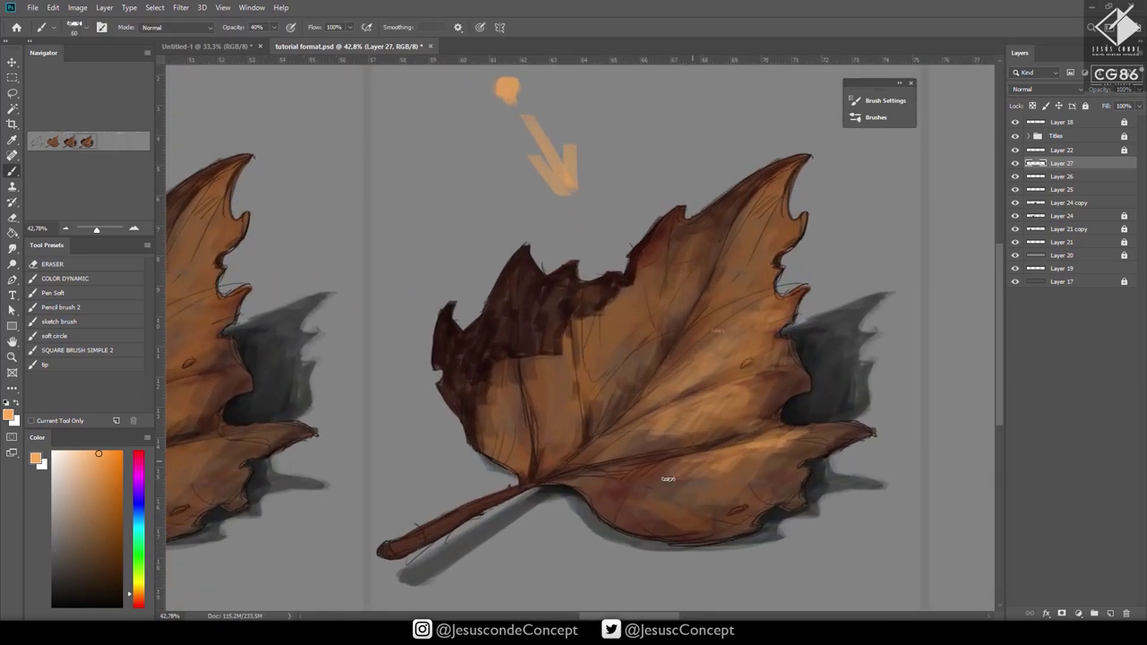
left_click(708, 466, "alt")
left_click_drag(741, 442, 677, 447)
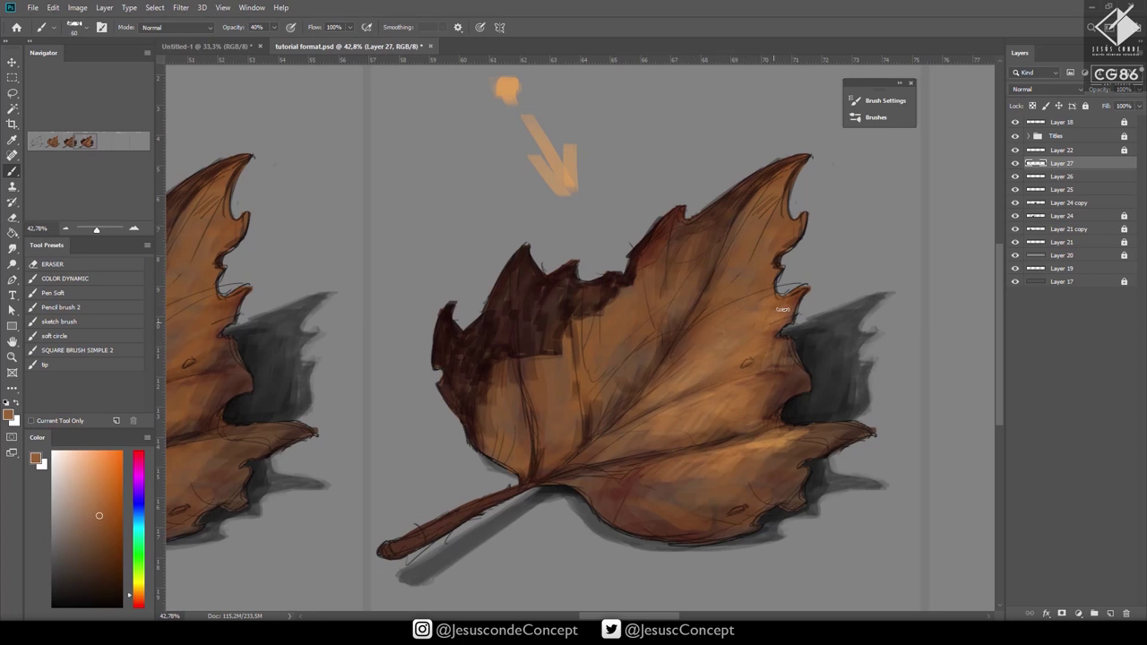
Sample a mid brown from the leaf and blend the lower lobe's highlights and the lower vein with it.
left_click(697, 375, "alt")
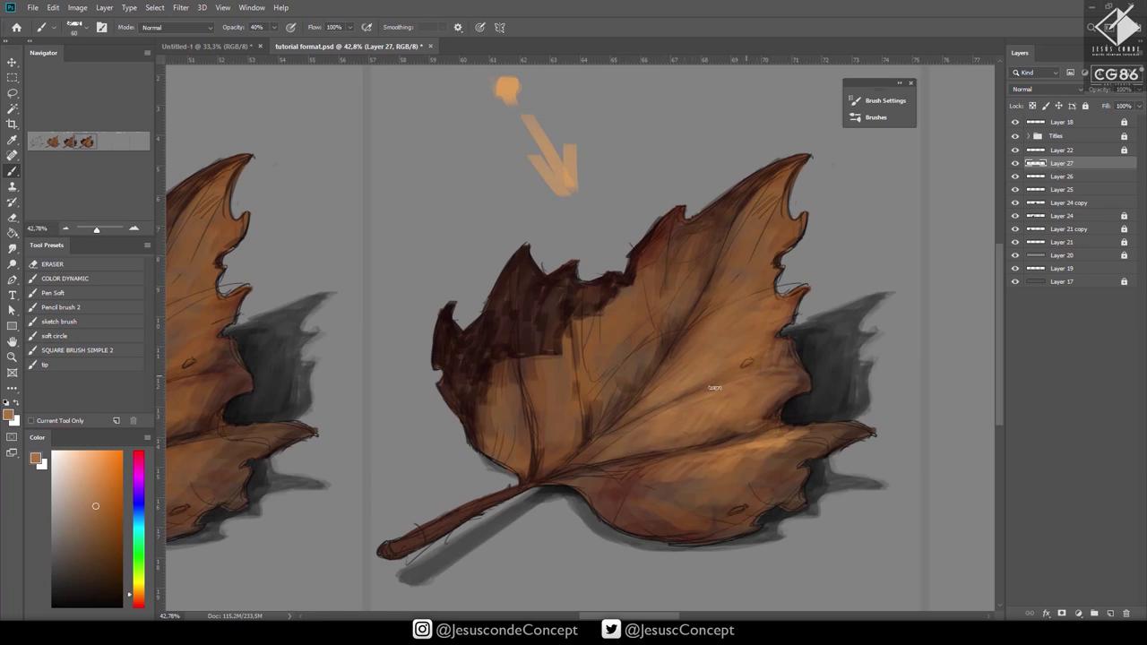
left_click_drag(820, 433, 750, 471)
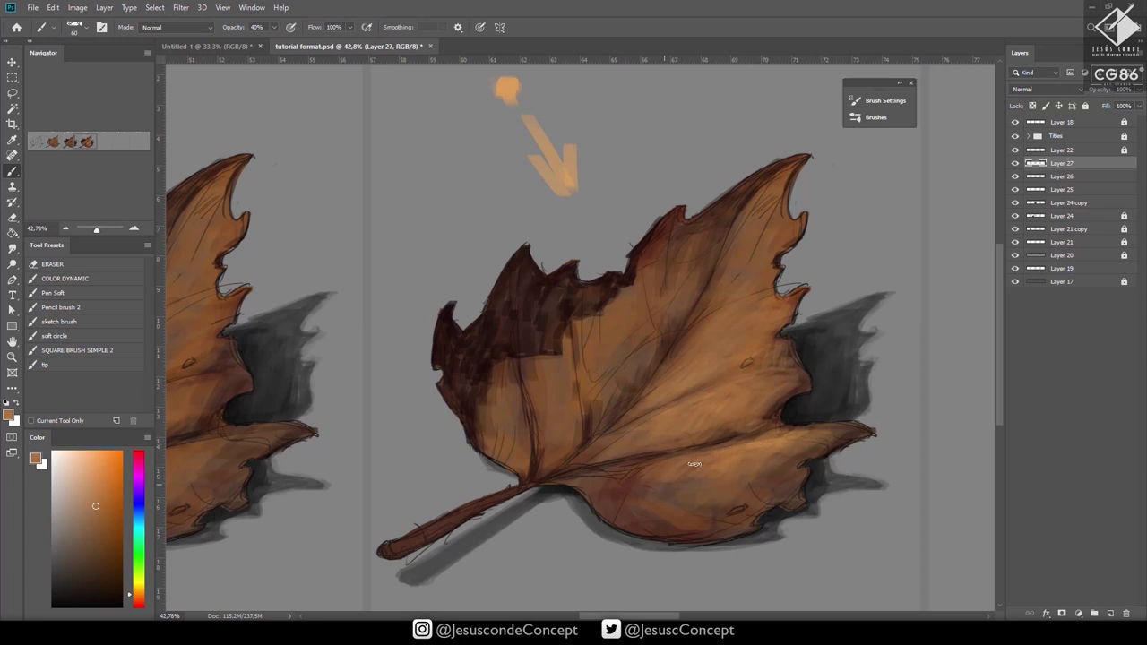
left_click_drag(653, 474, 632, 483)
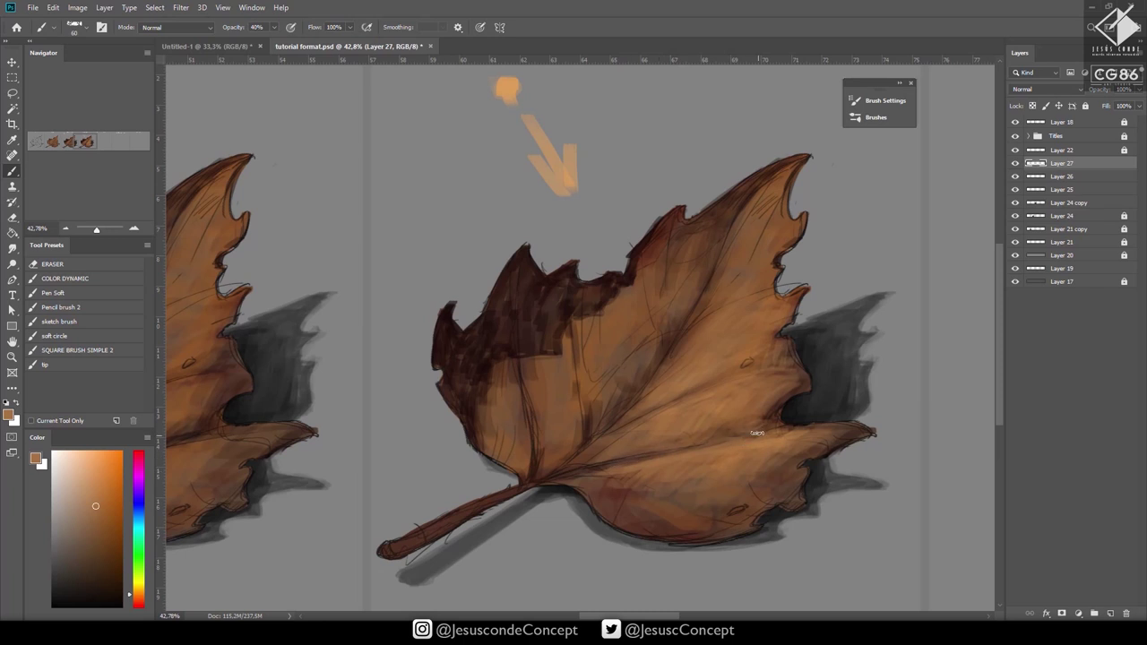
mouse_move(757, 434)
left_mouse_down()
mouse_move(654, 457)
mouse_move(686, 499)
mouse_move(753, 468)
left_mouse_up()
key("ctrl+space")
key("b")
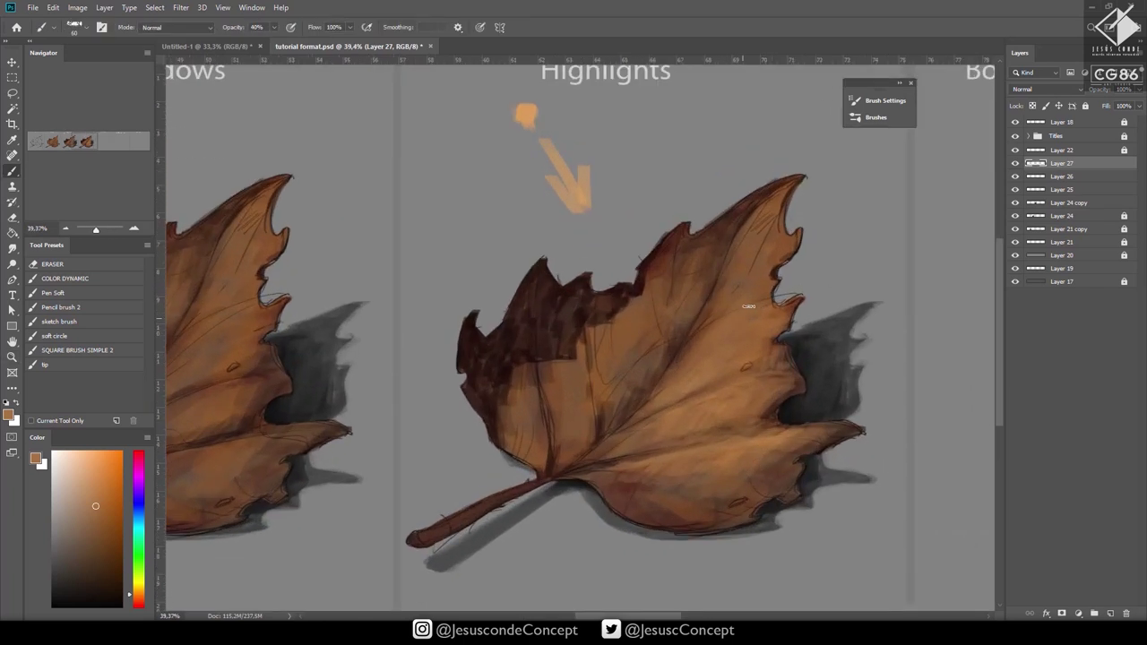
Blend the tallest lobe's shading and the area around the central veins with browns sampled from the leaf.
left_click(728, 222, "alt")
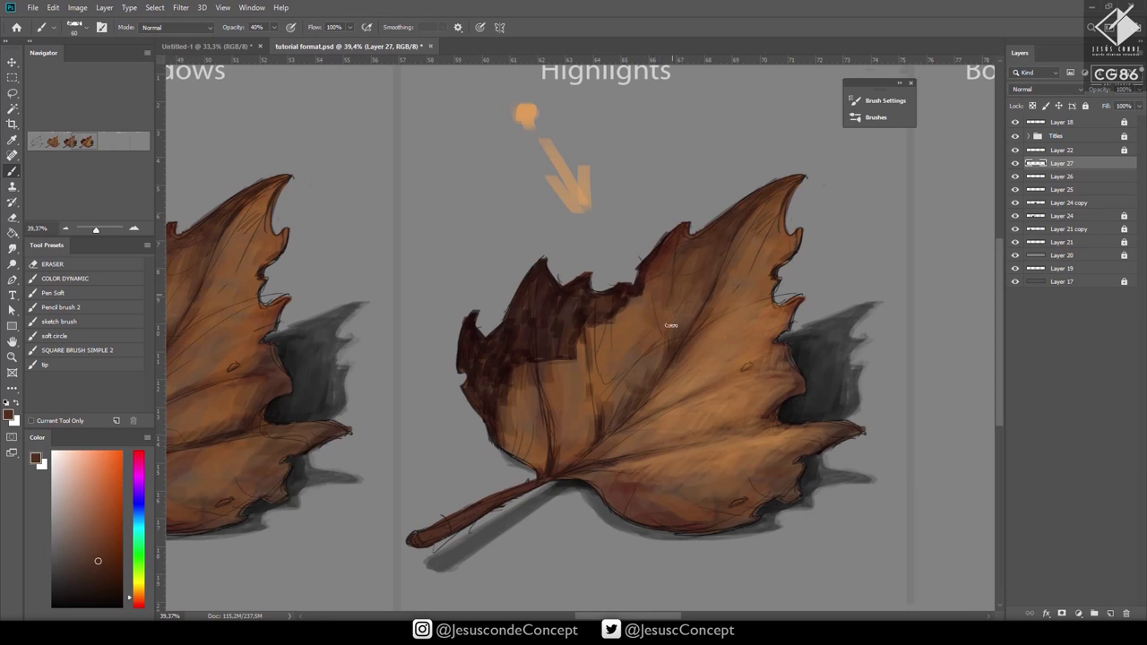
left_click(661, 341, "alt")
left_click(668, 350, "alt")
left_click(607, 422, "alt")
left_click(597, 426, "alt")
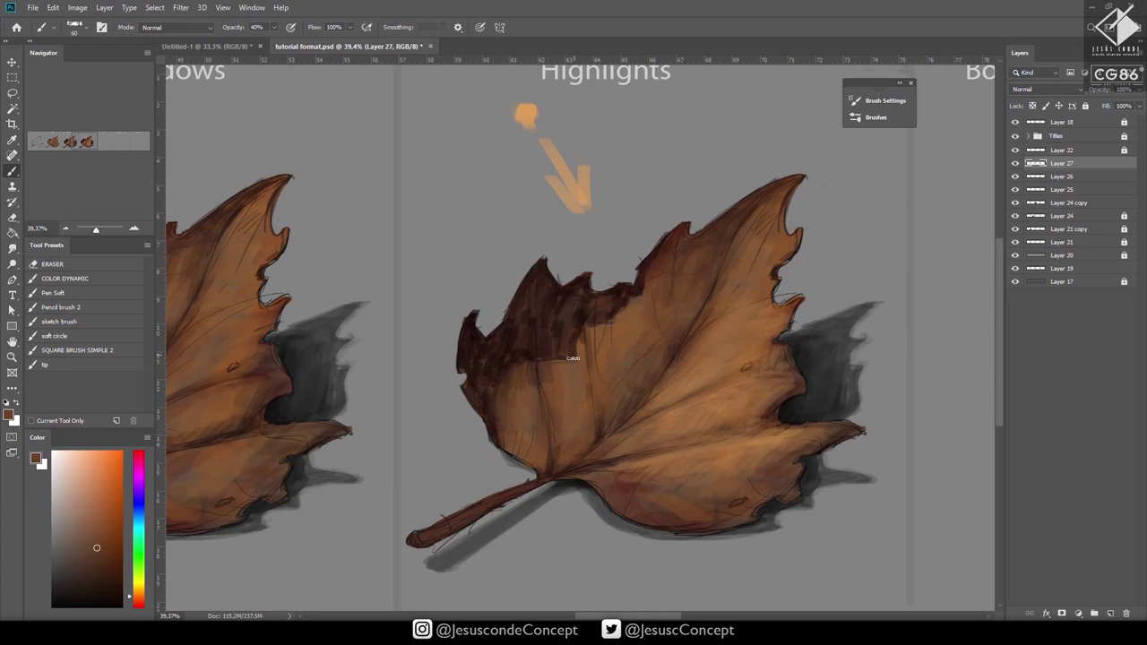
Smooth the dark shadow over the left lobes and along the upper edge with dark browns sampled from it.
left_click(567, 305, "alt")
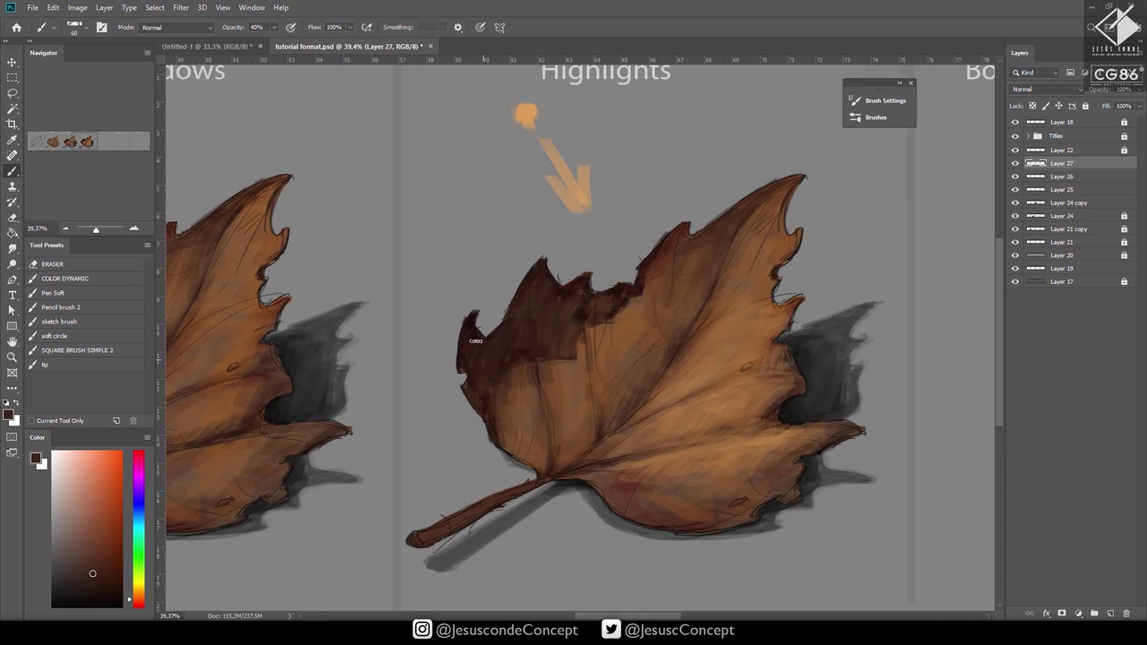
left_click(584, 309, "alt")
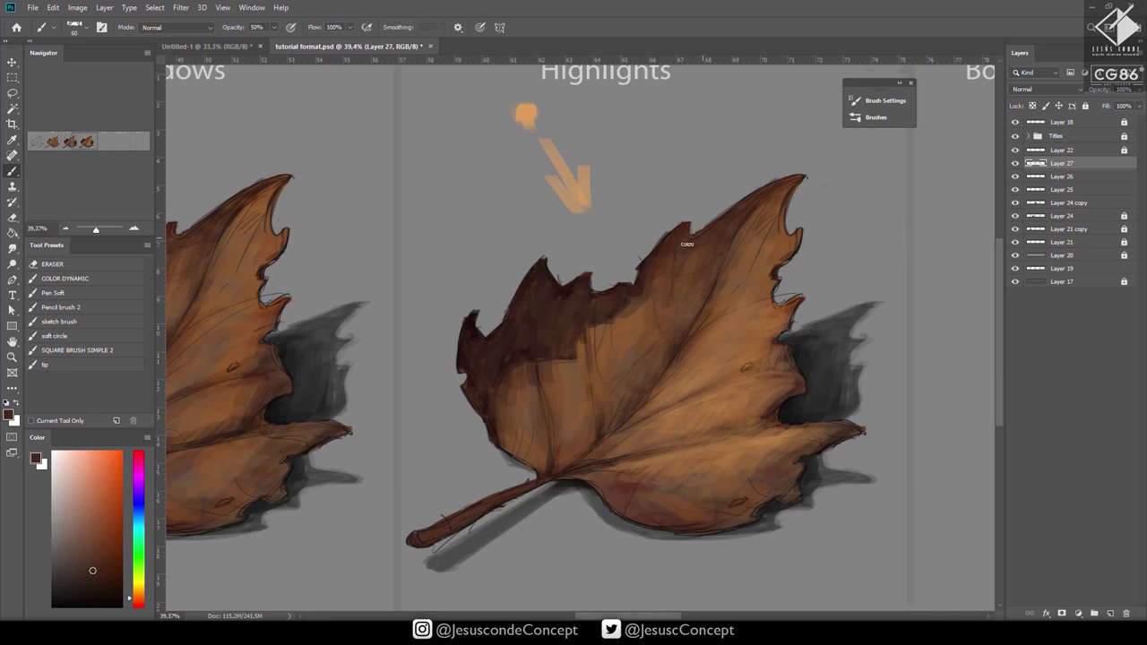
Blend the left edge with a sampled dark brown, then lighten the stem with a light brown sampled from the right half.
left_click(495, 370, "alt")
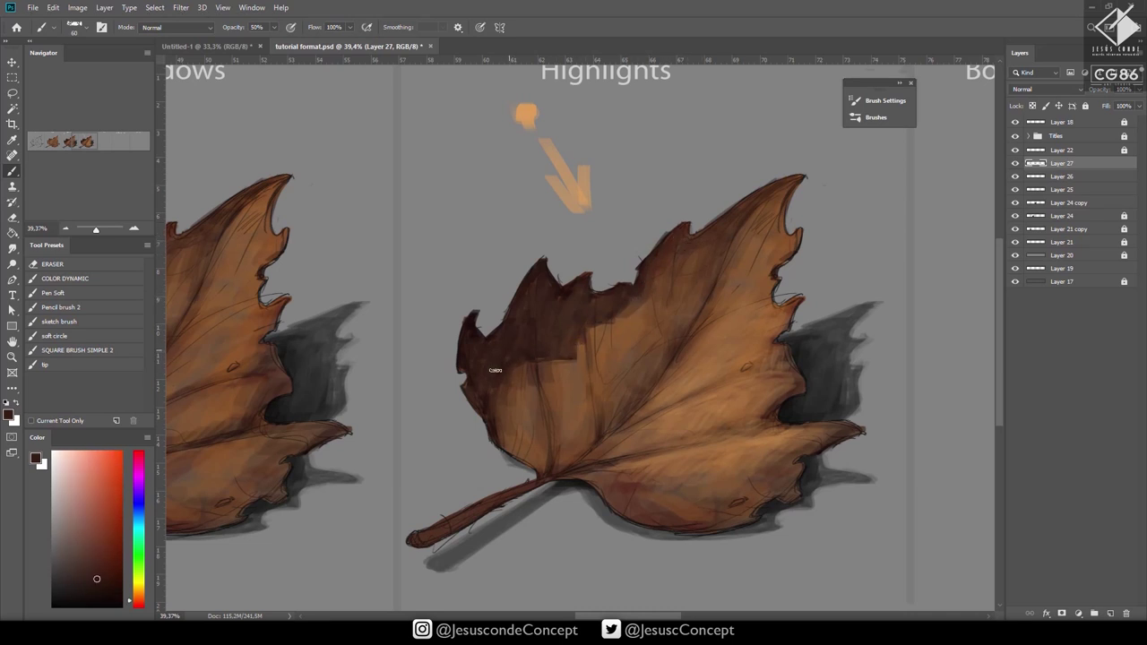
left_click_drag(463, 360, 463, 348)
left_click(742, 348, "alt")
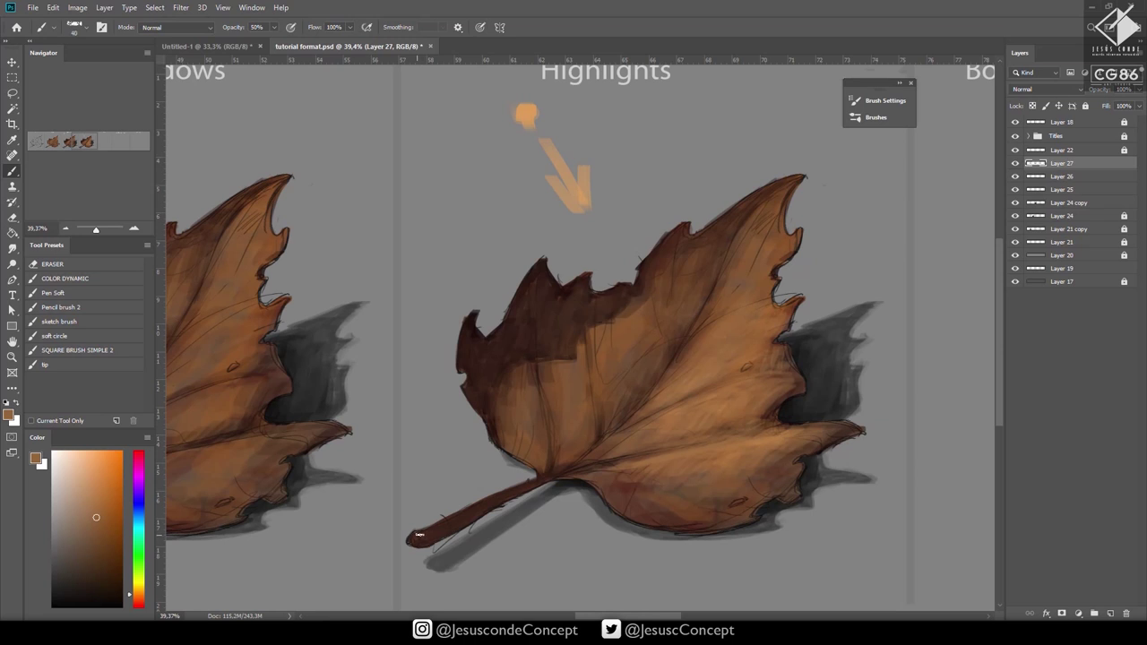
left_click_drag(427, 531, 508, 490)
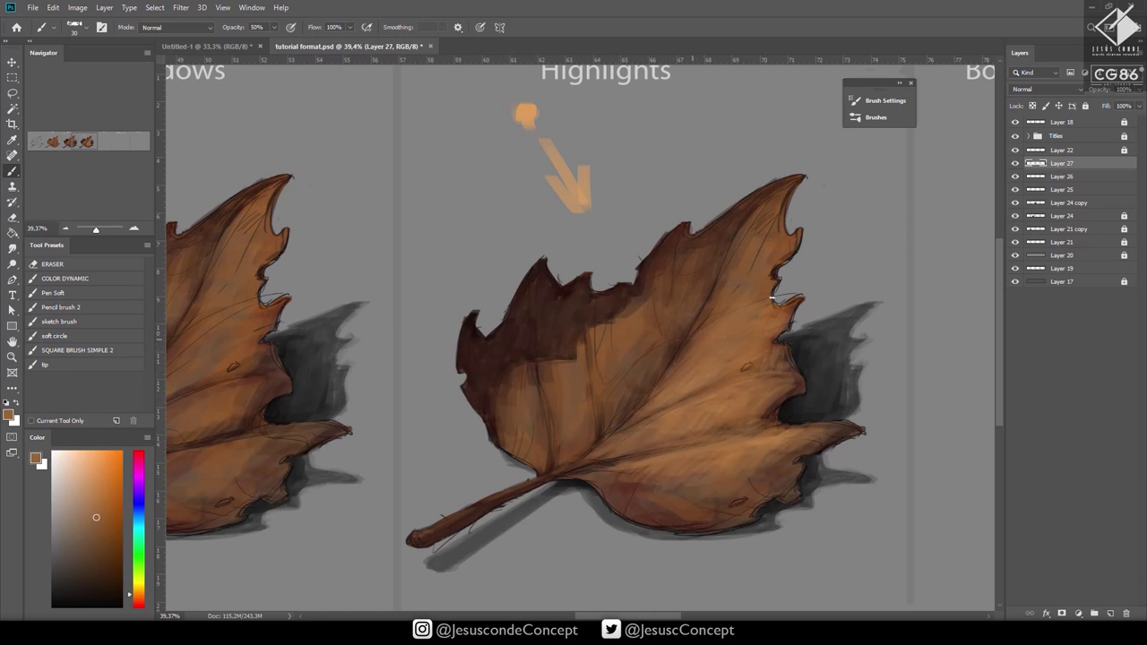
Examine the overall highlights across the leaf, then sample a light brown from its right half.
key("z")
mouse_move(750, 346)
left_mouse_down()
mouse_move(749, 384)
mouse_move(646, 434)
left_mouse_up()
left_click_drag(696, 394, 741, 382)
left_click_drag(717, 386, 735, 394)
left_click_drag(707, 385, 737, 383)
key("b")
left_click(671, 424, "alt")
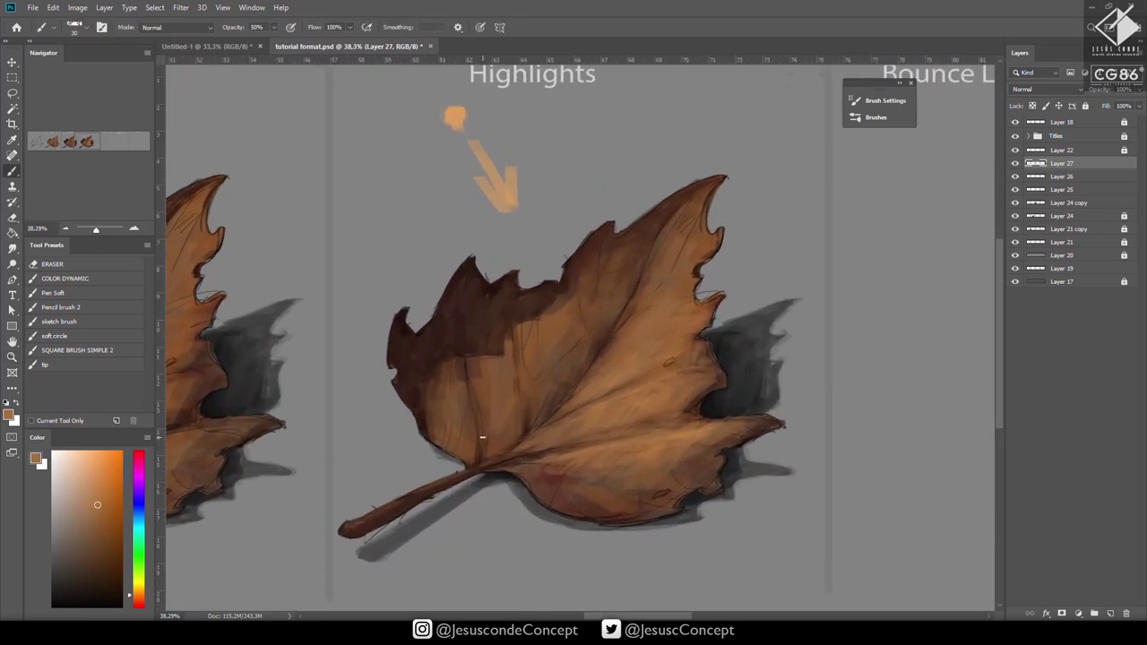
Choose a pale grey-cyan and paint a round swatch of it beside the orange light swatch on a new layer.
left_click(141, 529)
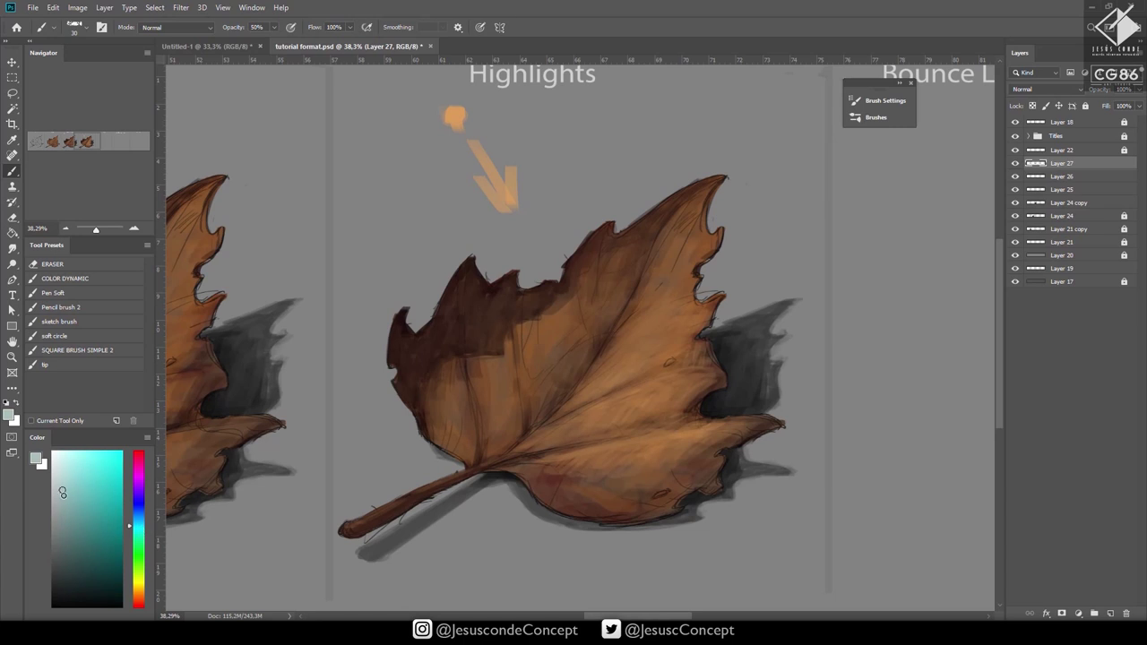
left_click_drag(62, 491, 60, 505)
key("ctrl+shift+n")
key("Return")
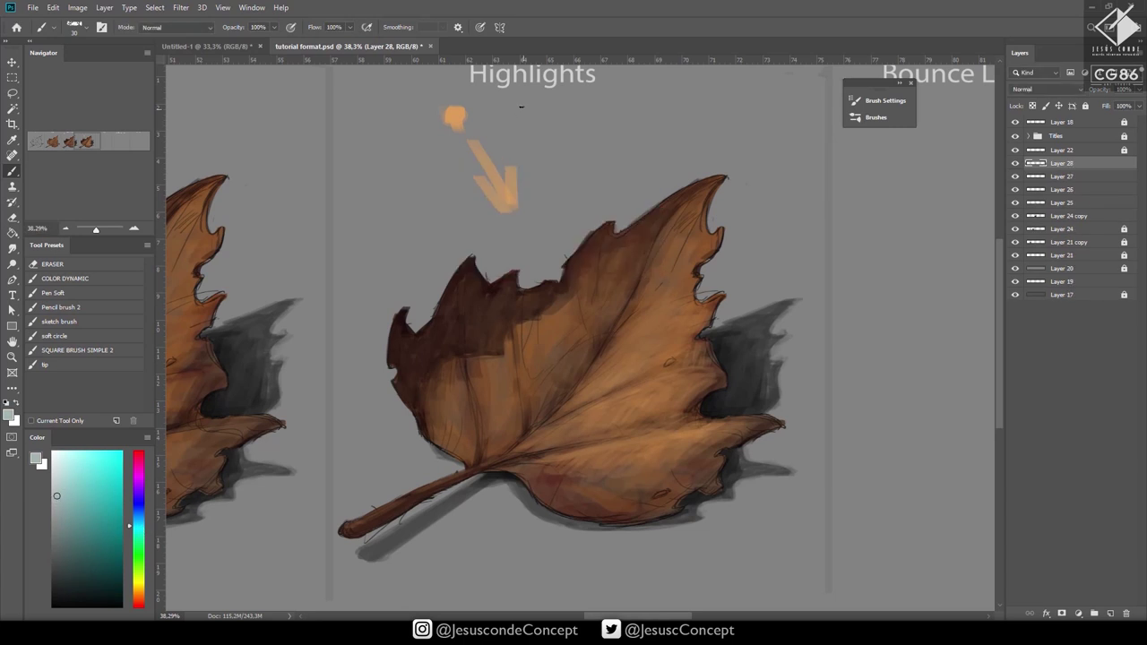
left_click(484, 109)
Paint pale grey-cyan highlight strokes over the leaf's right half on another new layer and set that layer's opacity to 30%.
key("ctrl+shift+n")
key("Return")
left_click_drag(619, 439, 585, 447)
mouse_move(638, 411)
left_mouse_down()
mouse_move(609, 429)
mouse_move(647, 396)
mouse_move(621, 398)
mouse_move(654, 357)
mouse_move(577, 412)
mouse_move(668, 394)
mouse_move(687, 372)
mouse_move(685, 385)
mouse_move(724, 377)
mouse_move(679, 372)
mouse_move(698, 349)
mouse_move(657, 359)
mouse_move(679, 337)
mouse_move(656, 355)
mouse_move(669, 334)
mouse_move(624, 360)
mouse_move(691, 310)
mouse_move(621, 353)
mouse_move(573, 412)
left_mouse_up()
mouse_move(649, 431)
left_mouse_down()
mouse_move(555, 443)
mouse_move(708, 441)
mouse_move(717, 425)
mouse_move(652, 419)
mouse_move(681, 391)
mouse_move(639, 412)
mouse_move(647, 397)
mouse_move(632, 395)
mouse_move(674, 382)
left_mouse_up()
key("h")
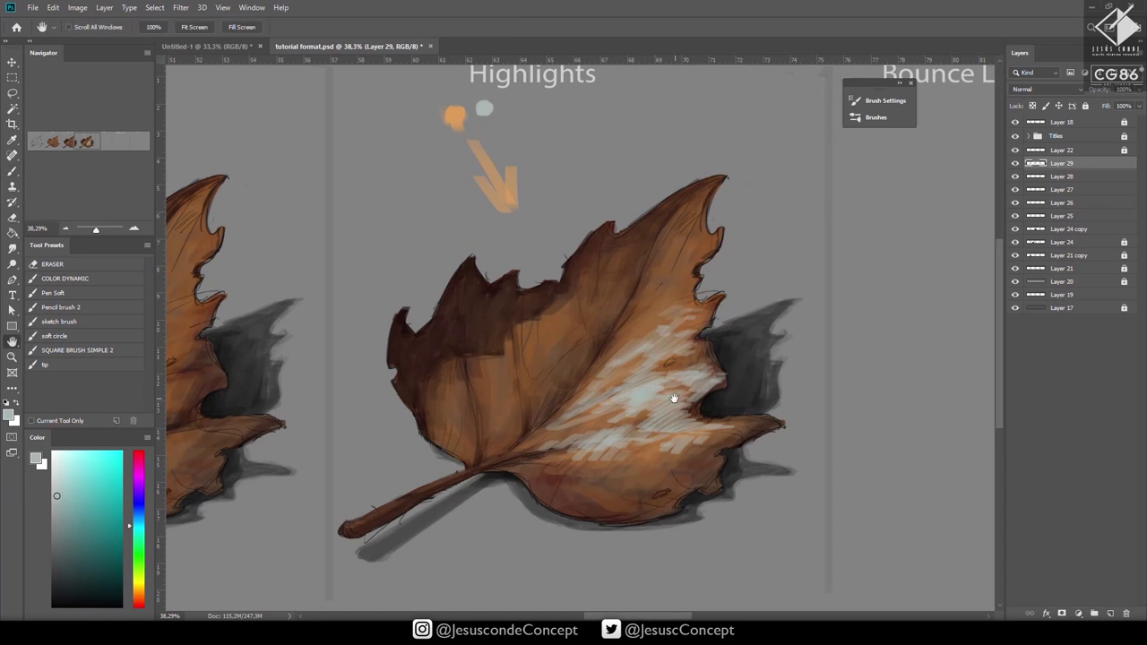
key("ctrl+z")
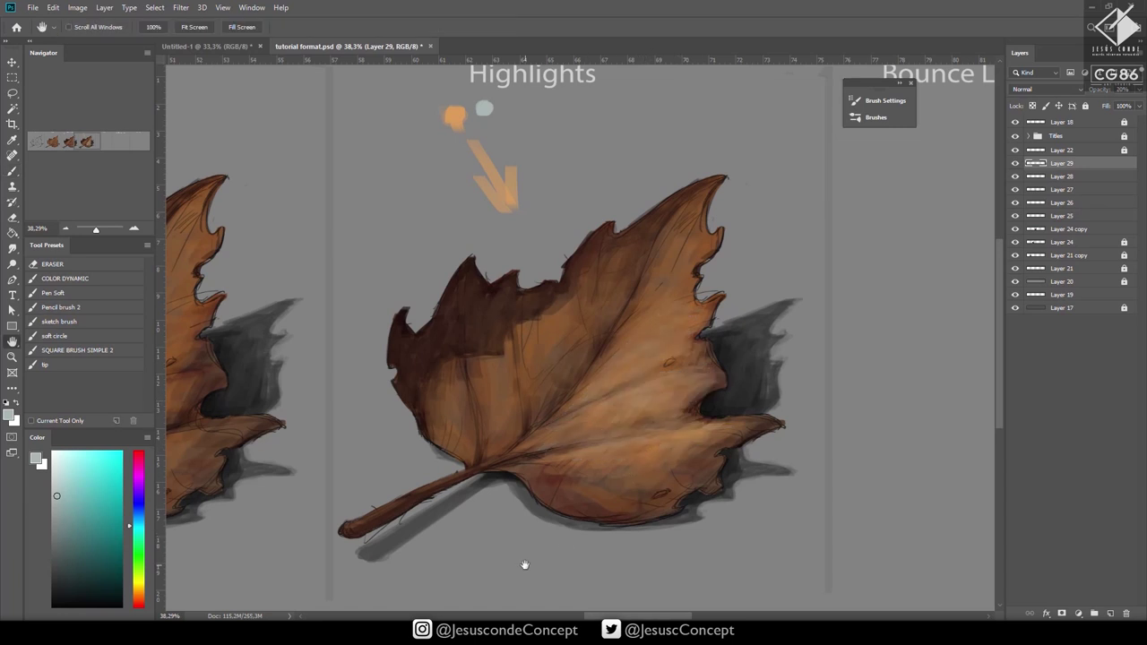
key("z")
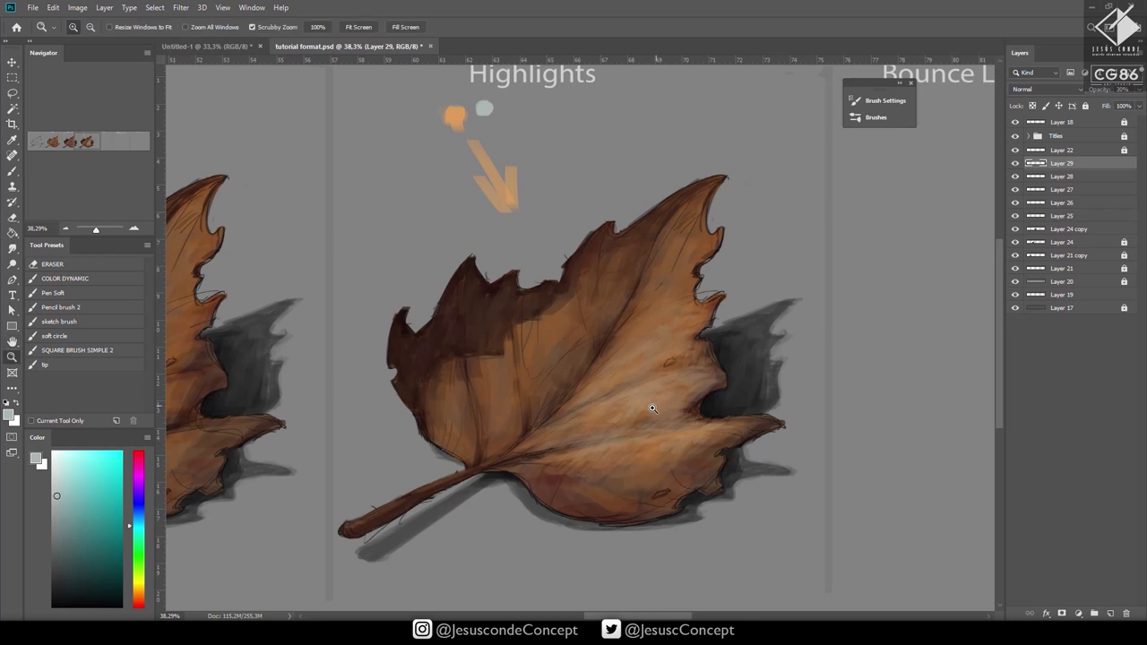
Blend the pale highlights on the right half with a light brown sampled from them, working on a new layer.
left_click_drag(653, 408, 584, 442)
left_click_drag(645, 410, 729, 382)
key("ctrl+shift+n")
key("Return")
key("b")
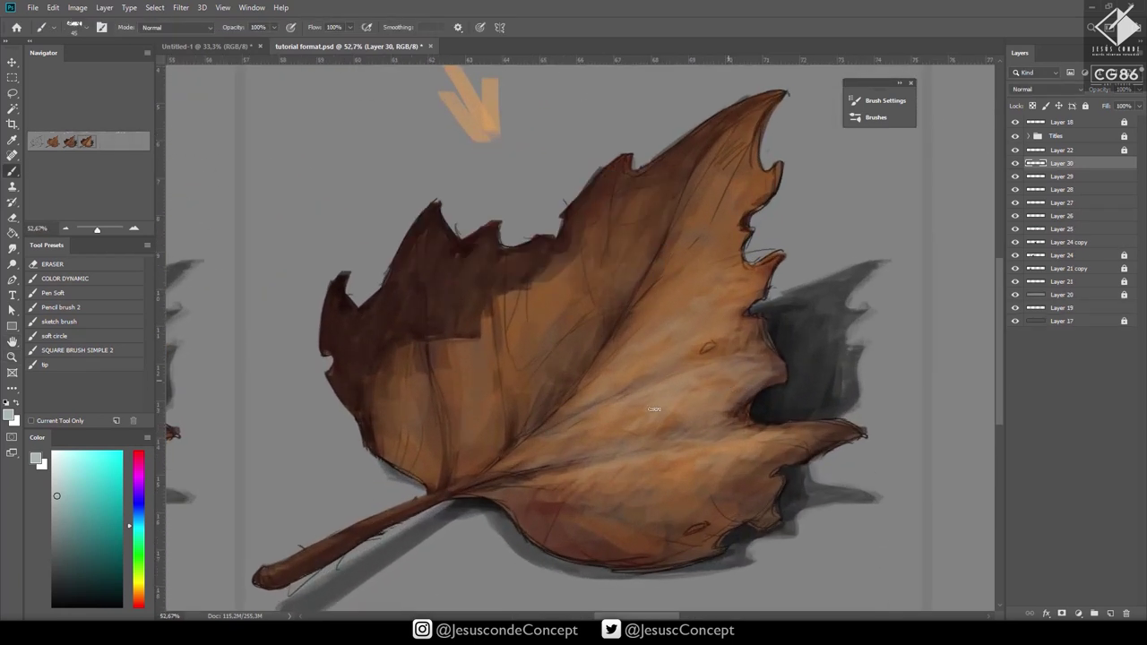
left_click(663, 405, "alt")
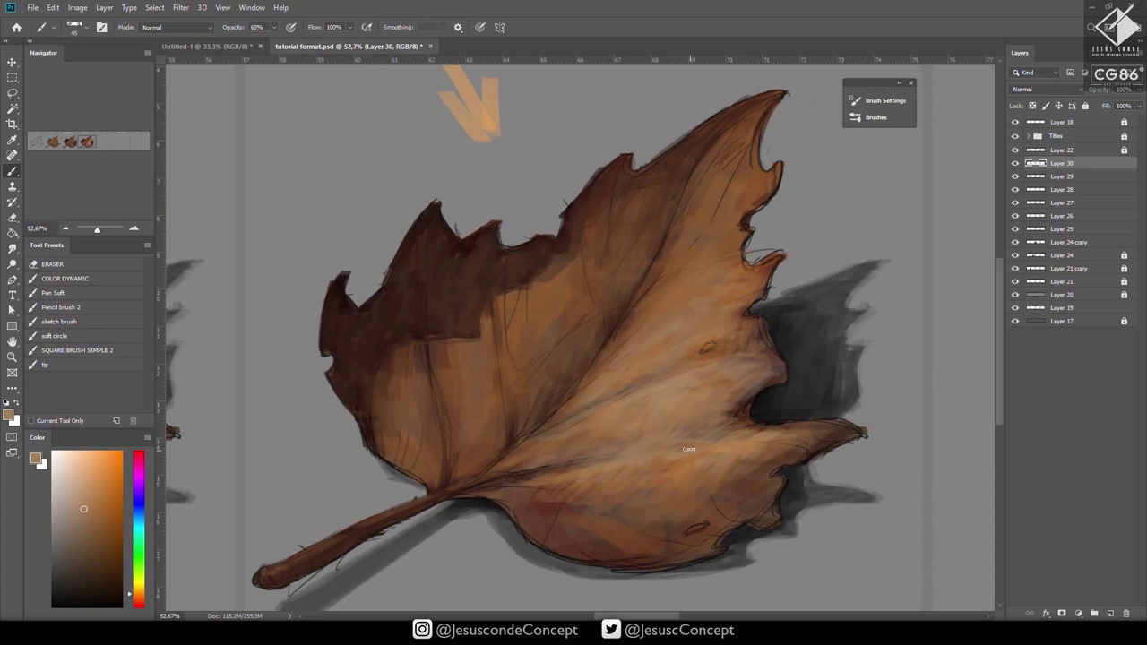
Merge the highlight painting layers down into Layer 24 copy, toggling Layer 27's visibility to compare the painting.
key("z")
left_click_drag(688, 450, 621, 460)
left_click_drag(688, 445, 573, 426)
key("Delete")
key("Delete")
key("Delete")
key("Delete")
key("Delete")
key("Delete")
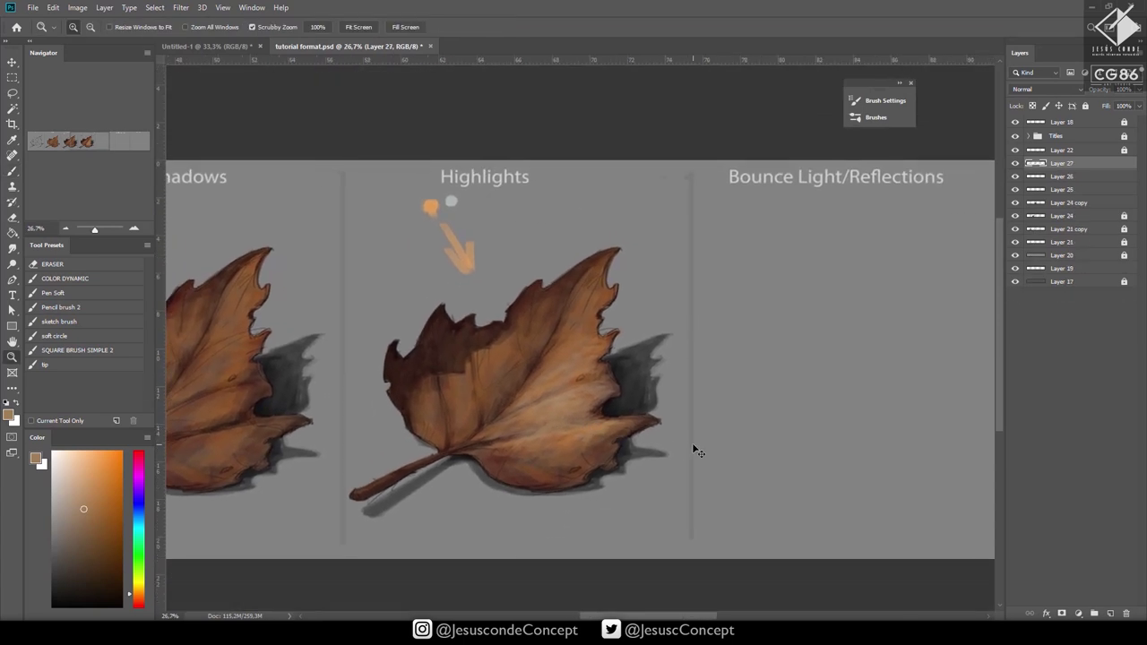
left_click(1016, 164)
left_click(1016, 163)
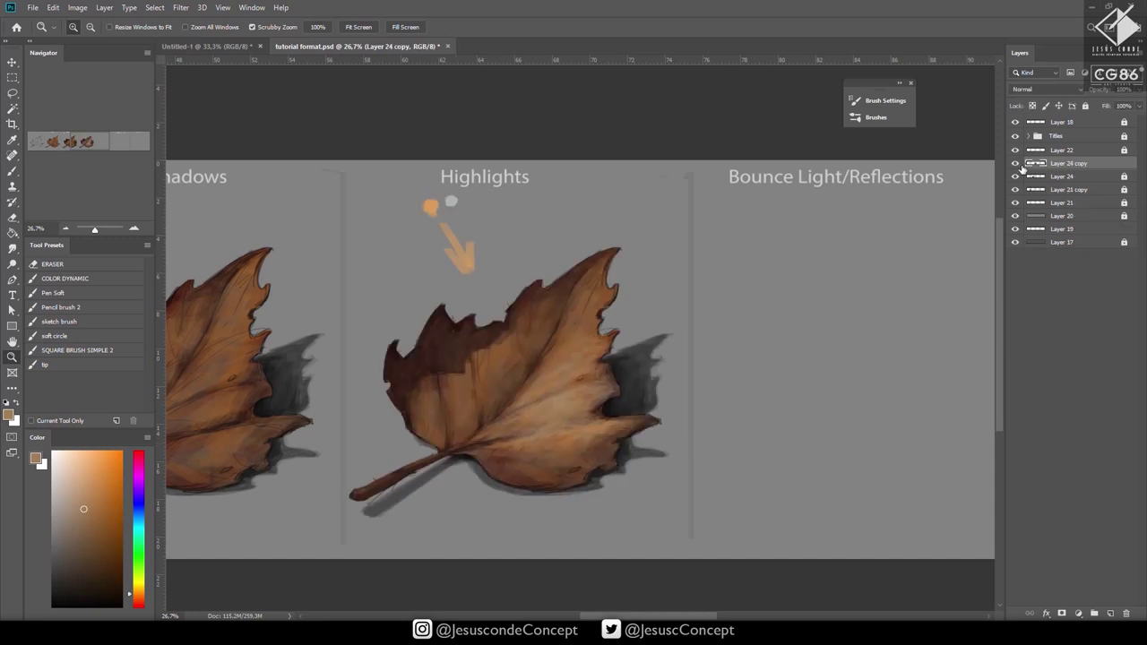
Duplicate Layer 24 copy and position the duplicate leaf under the Bounce Light/Reflections title, nudging it slightly into place.
left_click_drag(1083, 165, 1110, 613)
left_click_drag(738, 389, 540, 419)
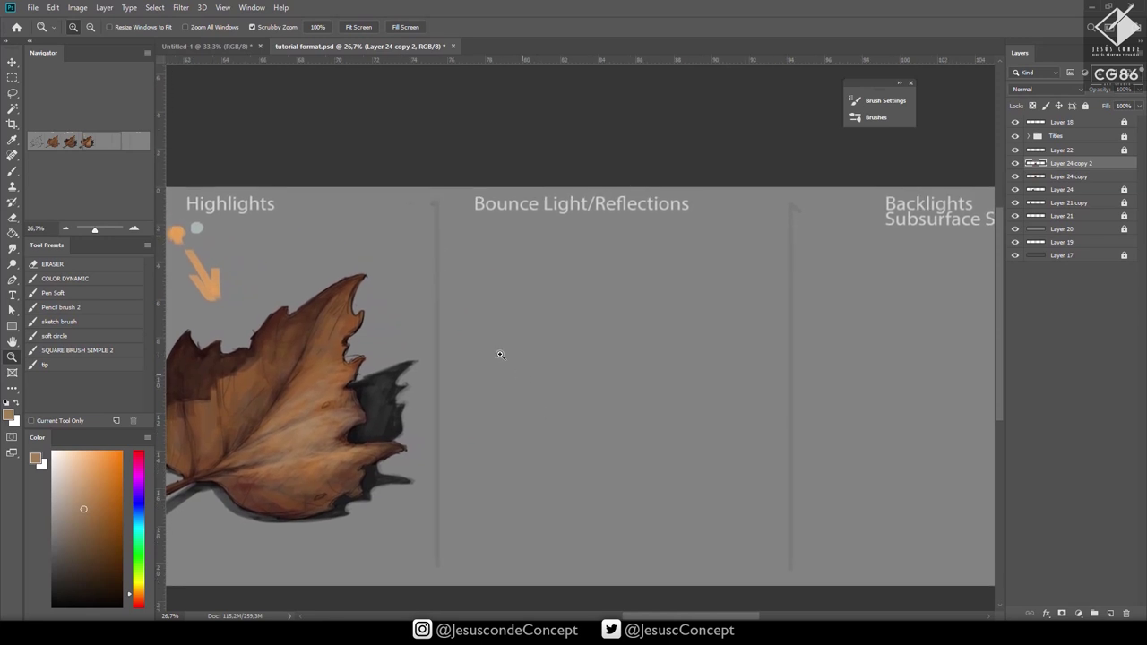
left_click(13, 62)
left_click_drag(290, 429, 632, 396)
key("ctrl+space")
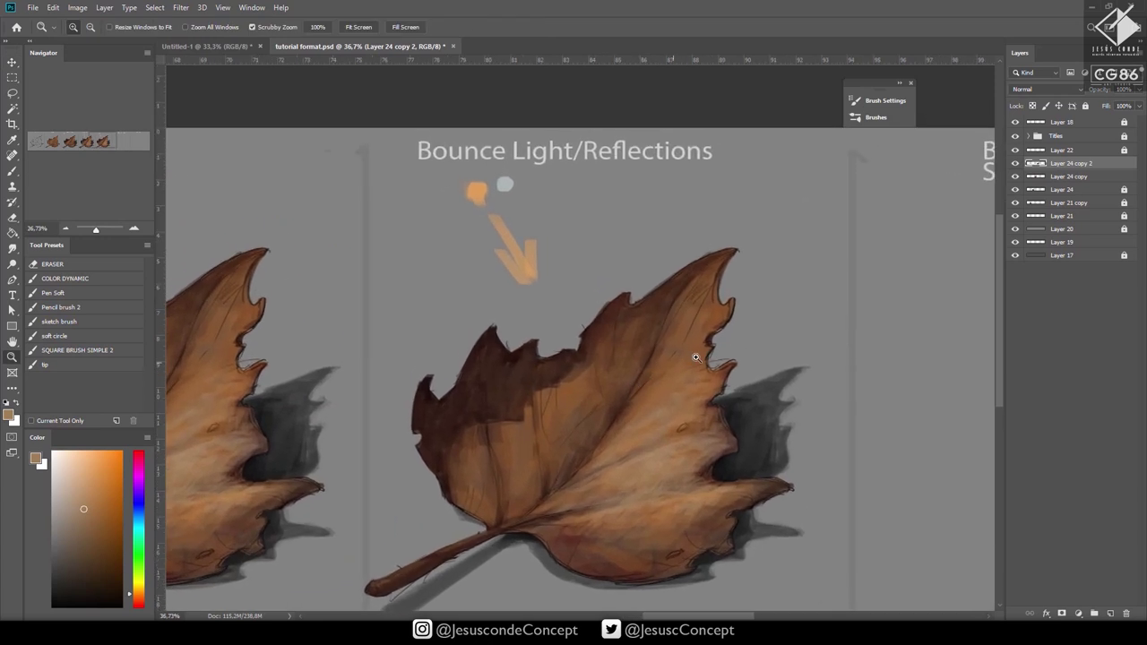
left_click(13, 64)
key("Right")
key("Right")
key("Right")
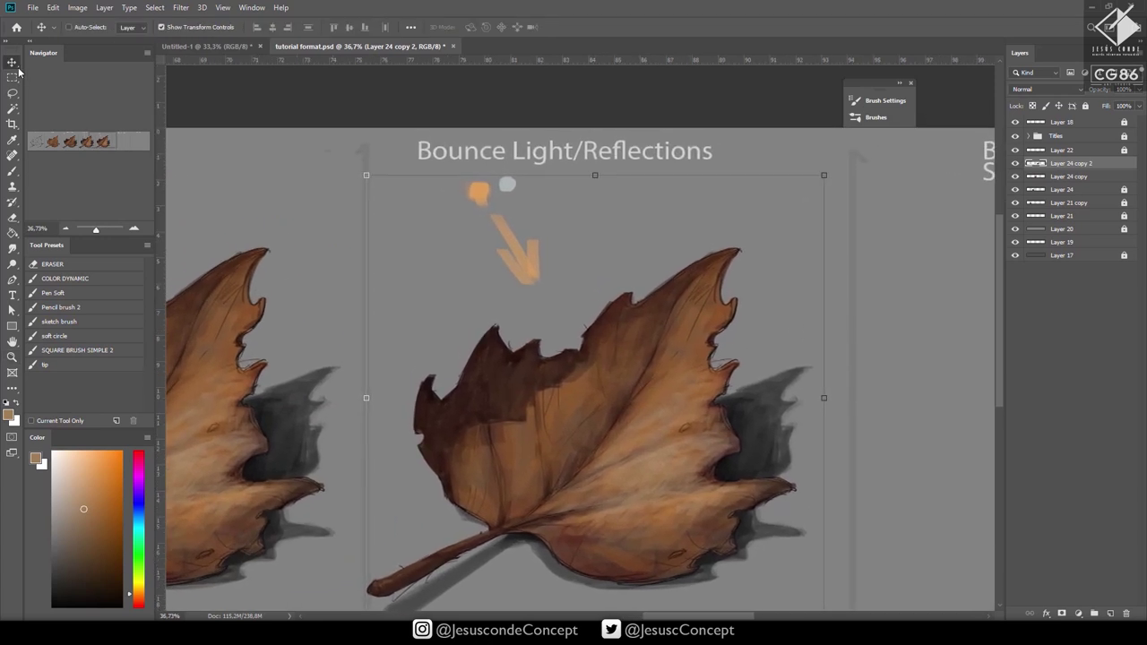
Add two new layers above the duplicated leaf and set the brush colour to white.
key("ctrl+shift+n")
key("Return")
key("b")
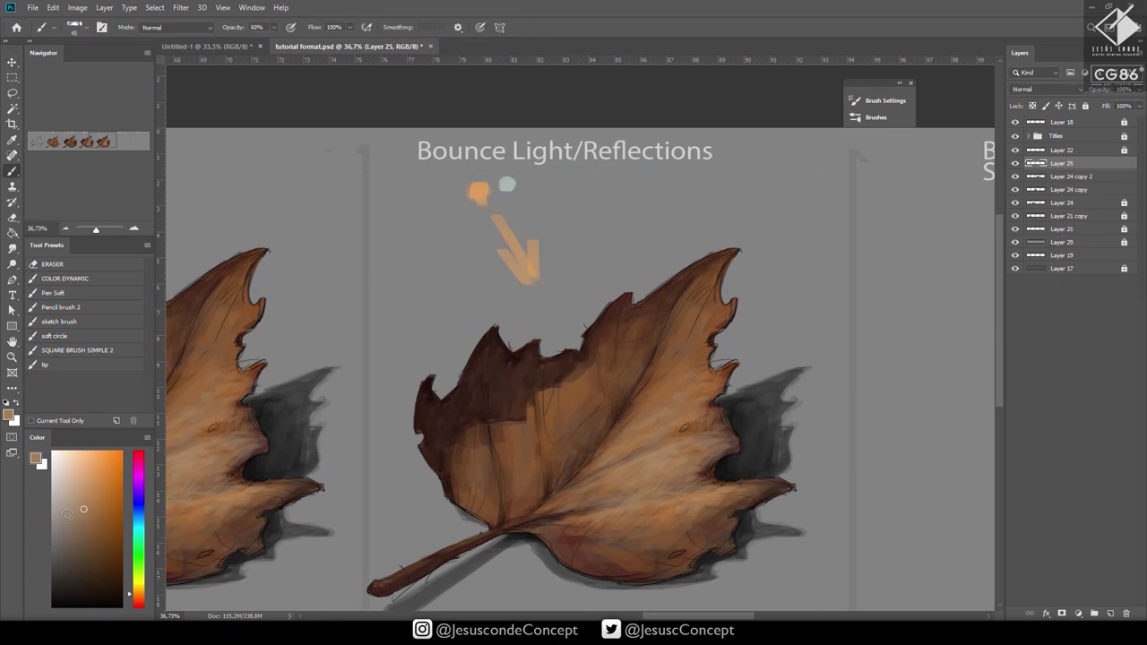
left_click(53, 449)
key("ctrl+shift+n")
key("Return")
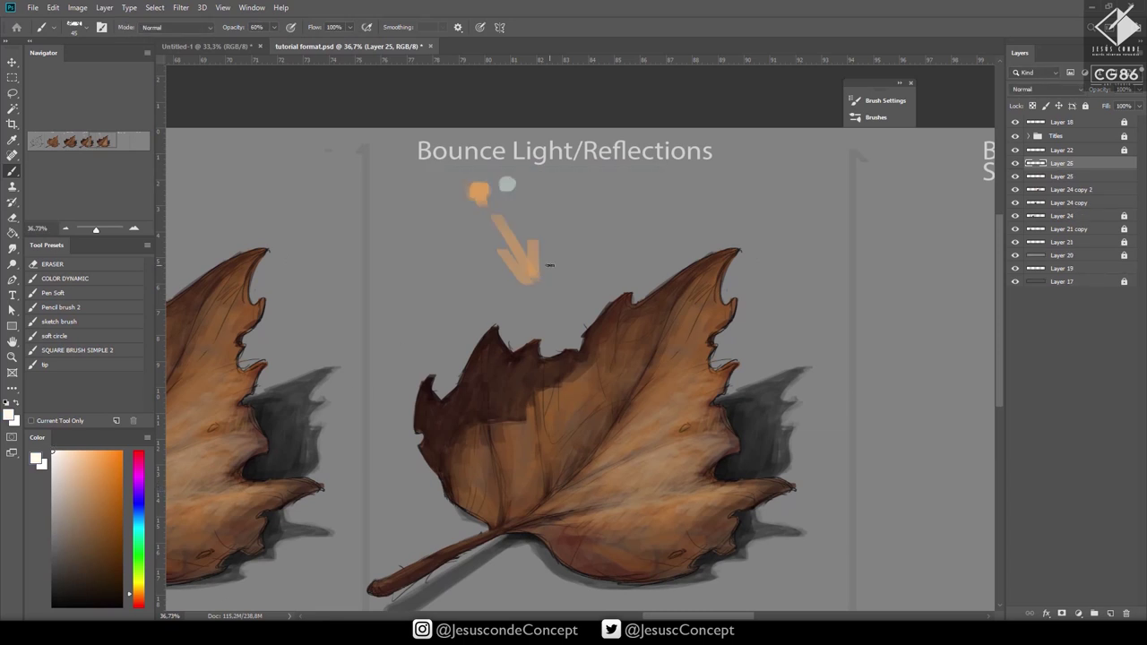
Try several white light-path strokes and a curved arrow over the leaf, undoing the attempts.
mouse_move(535, 178)
left_mouse_down()
mouse_move(668, 435)
mouse_move(592, 414)
mouse_move(513, 365)
mouse_move(543, 375)
left_mouse_up()
left_click_drag(514, 369, 529, 399)
key("ctrl+z")
mouse_move(545, 484)
left_mouse_down()
mouse_move(471, 428)
mouse_move(499, 356)
mouse_move(505, 382)
left_mouse_up()
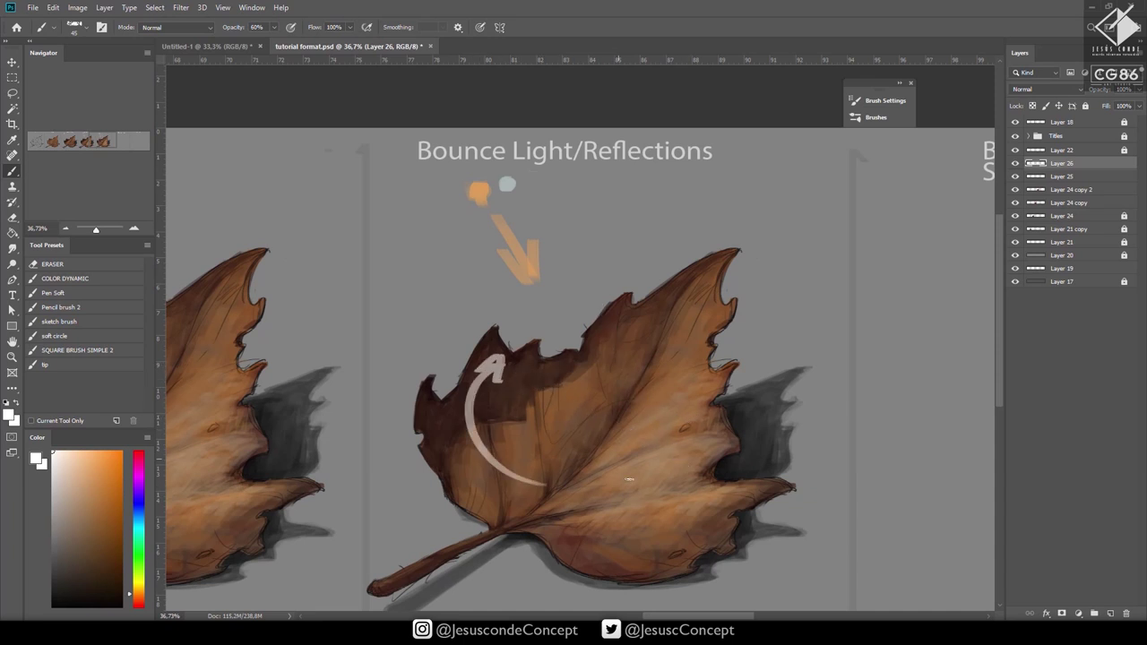
key("ctrl+z")
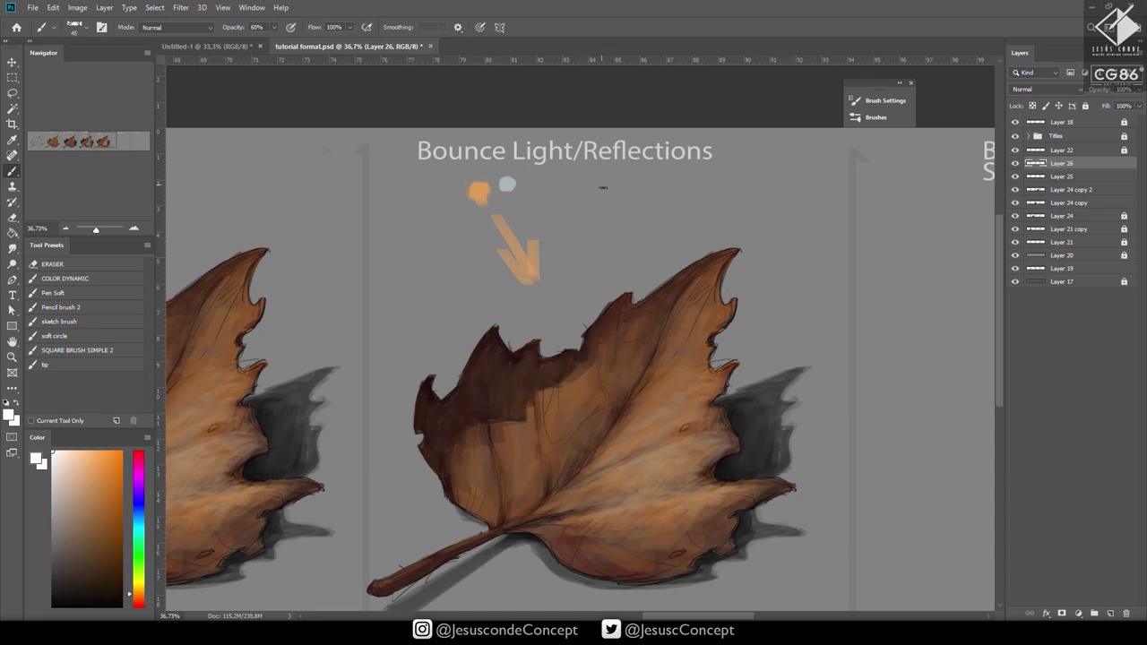
left_click_drag(603, 187, 692, 450)
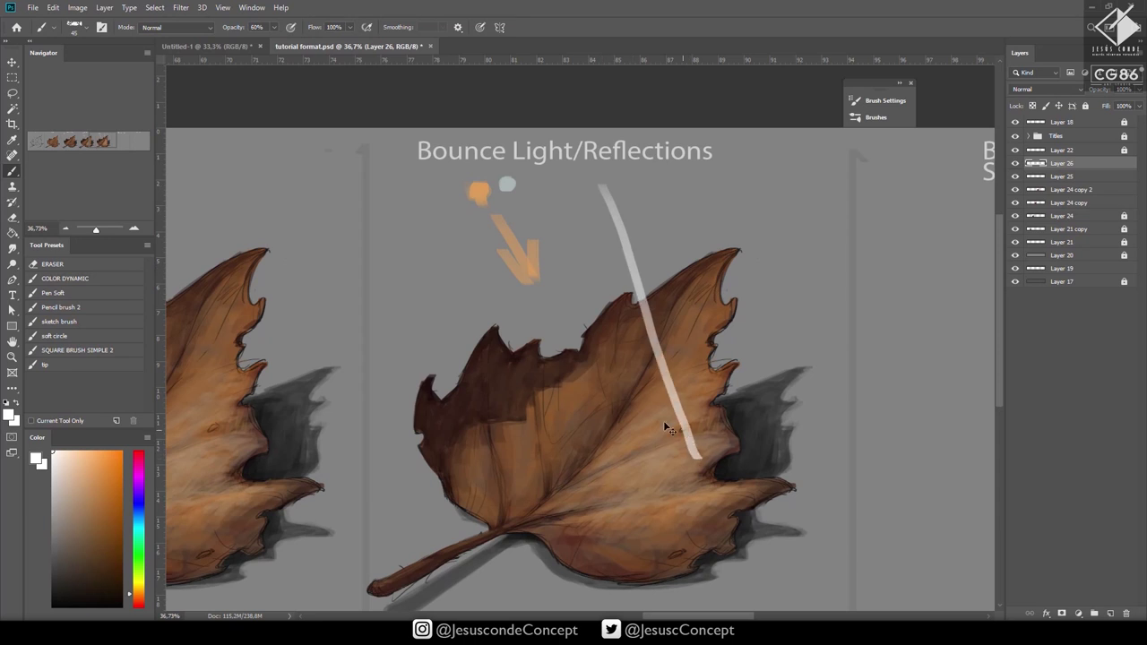
key("ctrl+z")
mouse_move(493, 373)
left_mouse_down()
mouse_move(660, 462)
mouse_move(638, 466)
mouse_move(681, 468)
left_mouse_up()
key("ctrl+z")
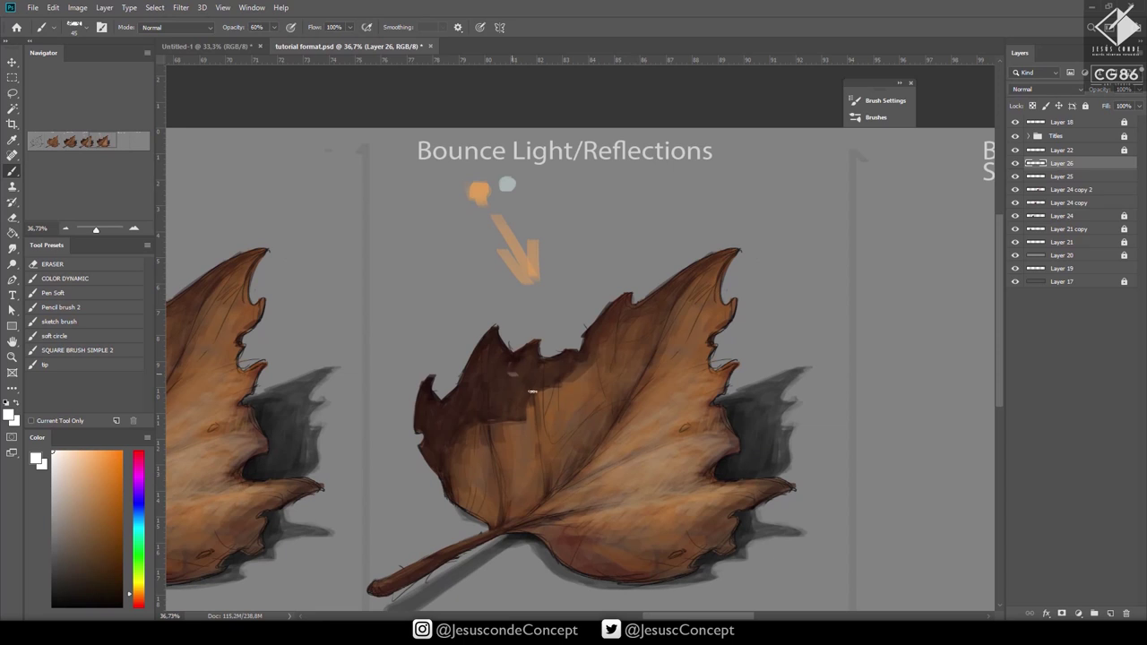
Draw two opposing white arrows between the dark left lobes and the bright right half, then hide their layer.
left_click_drag(532, 392, 647, 470)
mouse_move(647, 471)
left_mouse_down()
mouse_move(495, 428)
mouse_move(473, 409)
left_mouse_up()
mouse_move(473, 409)
left_mouse_down()
mouse_move(502, 430)
mouse_move(513, 411)
left_mouse_up()
left_click(1015, 164)
left_click(1016, 164)
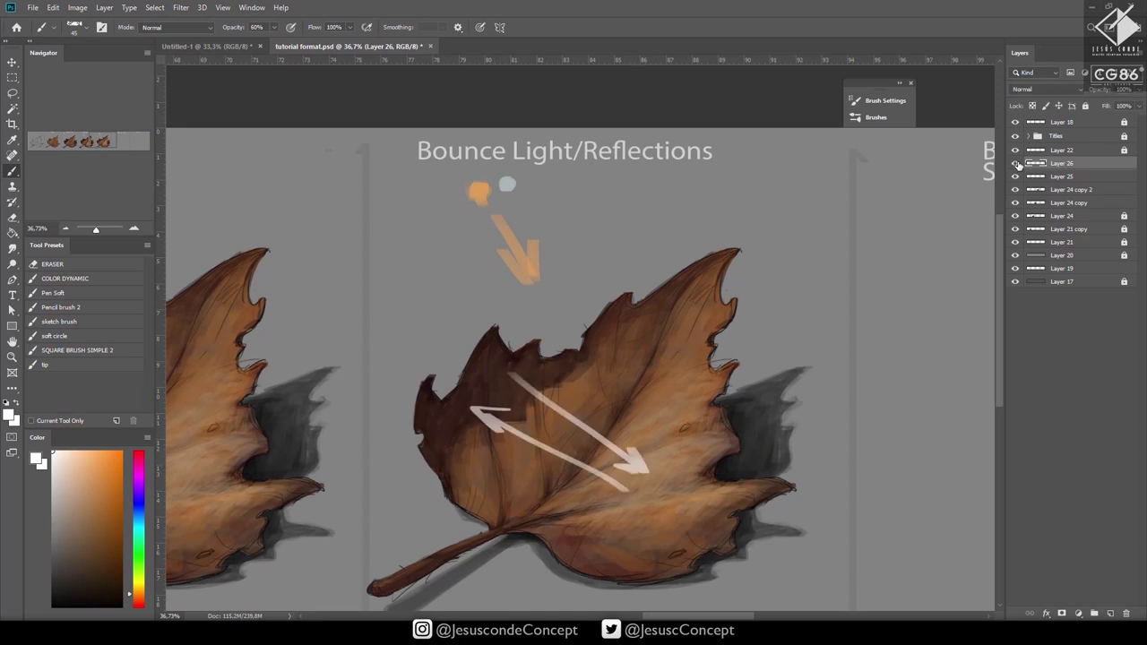
left_click(1016, 164)
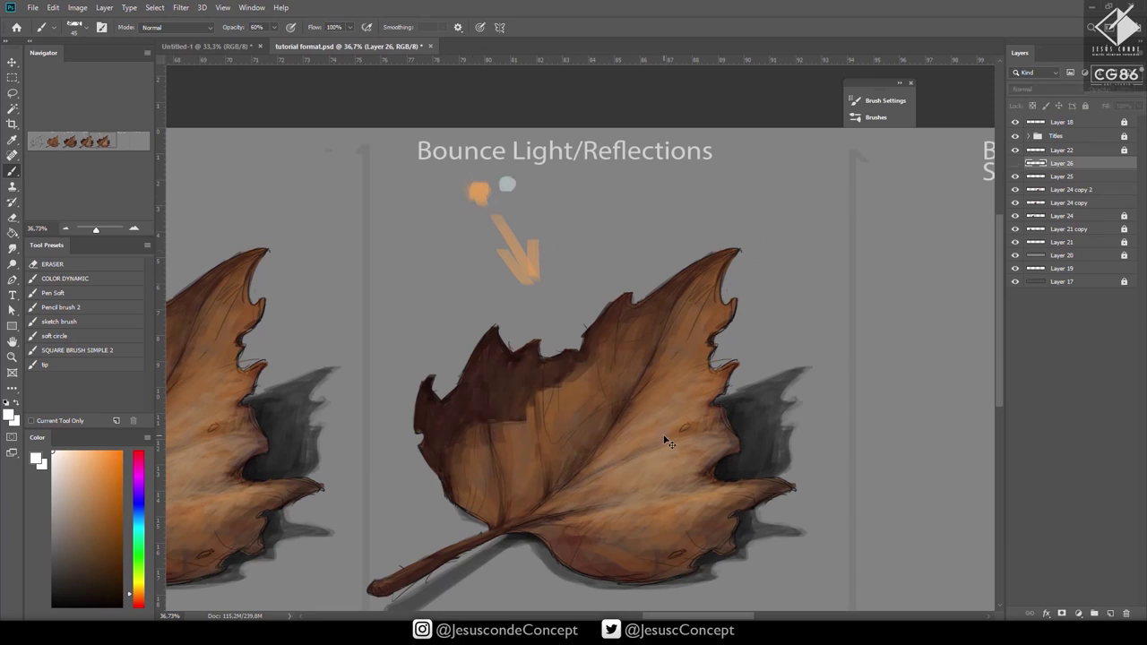
Try illustrating the light bounce with a white circle and an arrow towards the dark lobes on a new layer.
key("ctrl+shift+n")
key("Return")
mouse_move(649, 418)
left_mouse_down()
mouse_move(663, 462)
mouse_move(671, 439)
left_mouse_up()
mouse_move(612, 475)
left_mouse_down()
mouse_move(555, 427)
mouse_move(541, 433)
mouse_move(578, 414)
left_mouse_up()
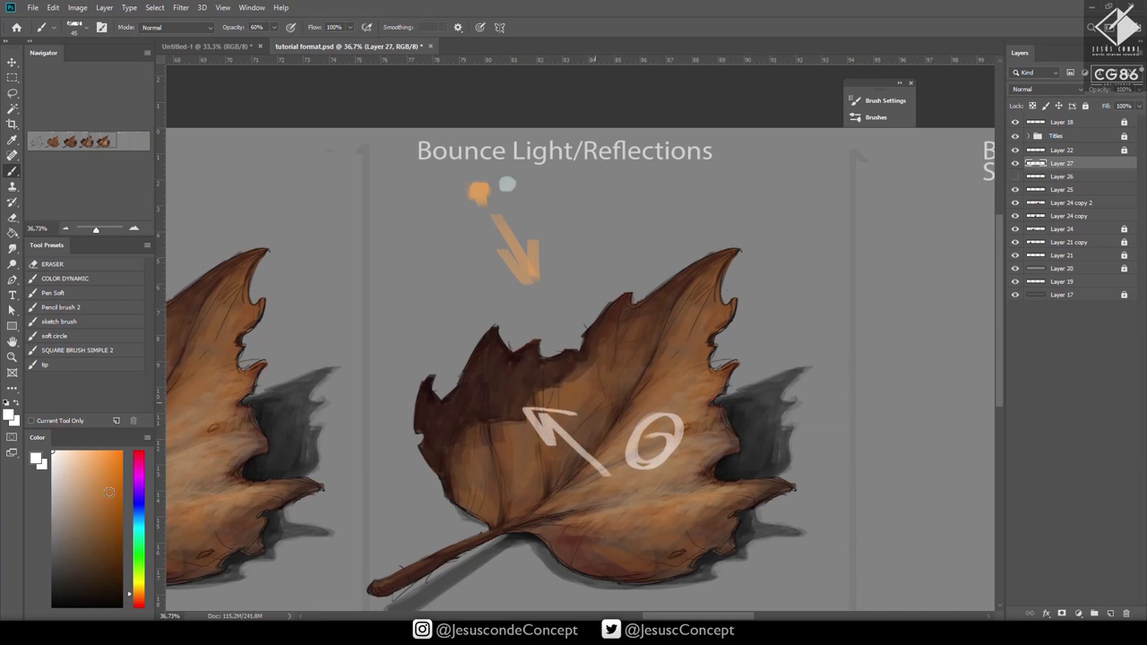
Choose a saturated orange, test it as a patch on the dark lobe, then undo the patch and the white marks.
left_click(121, 452)
left_click_drag(498, 381, 538, 394)
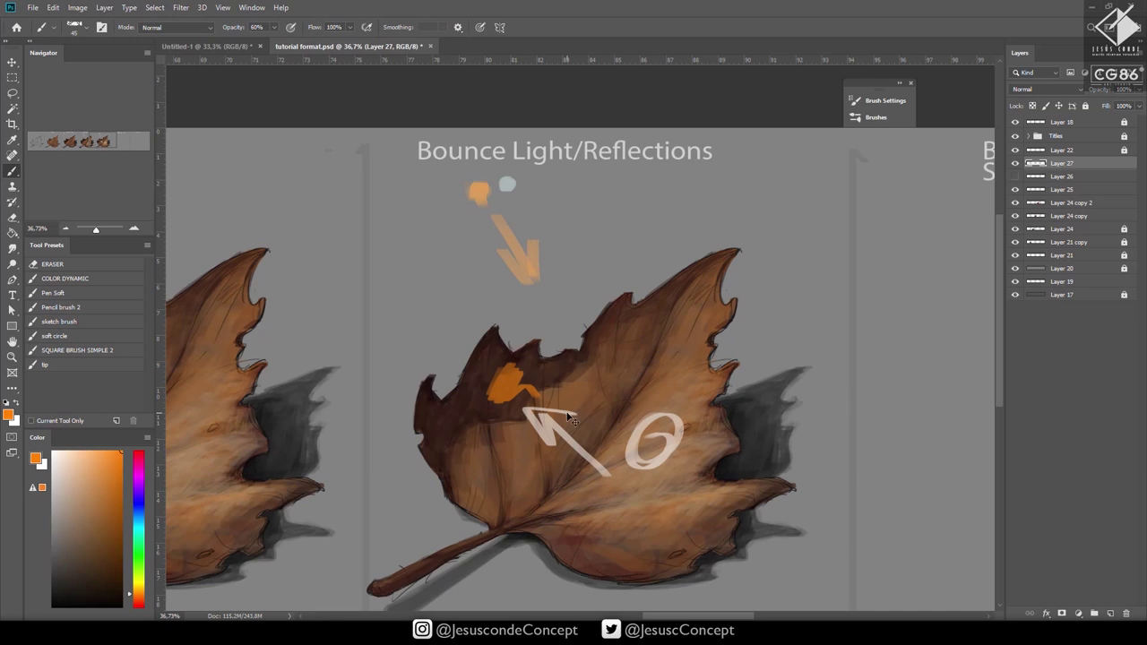
key("ctrl+z")
key("ctrl+z")
key("ctrl+z")
key("ctrl+z")
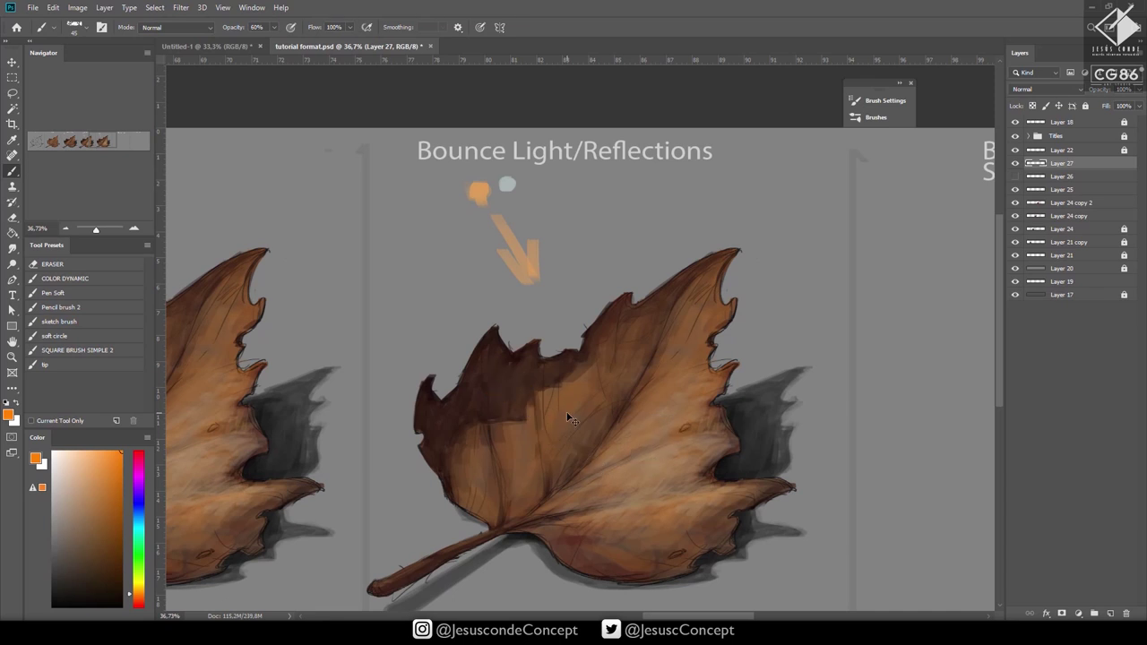
Paint orange bounce light over the dark upper-left lobe on a new layer, shifting the orange slightly towards red.
key("ctrl+shift+n")
key("Return")
key("z")
mouse_move(638, 342)
left_mouse_down()
mouse_move(656, 338)
mouse_move(687, 290)
left_mouse_up()
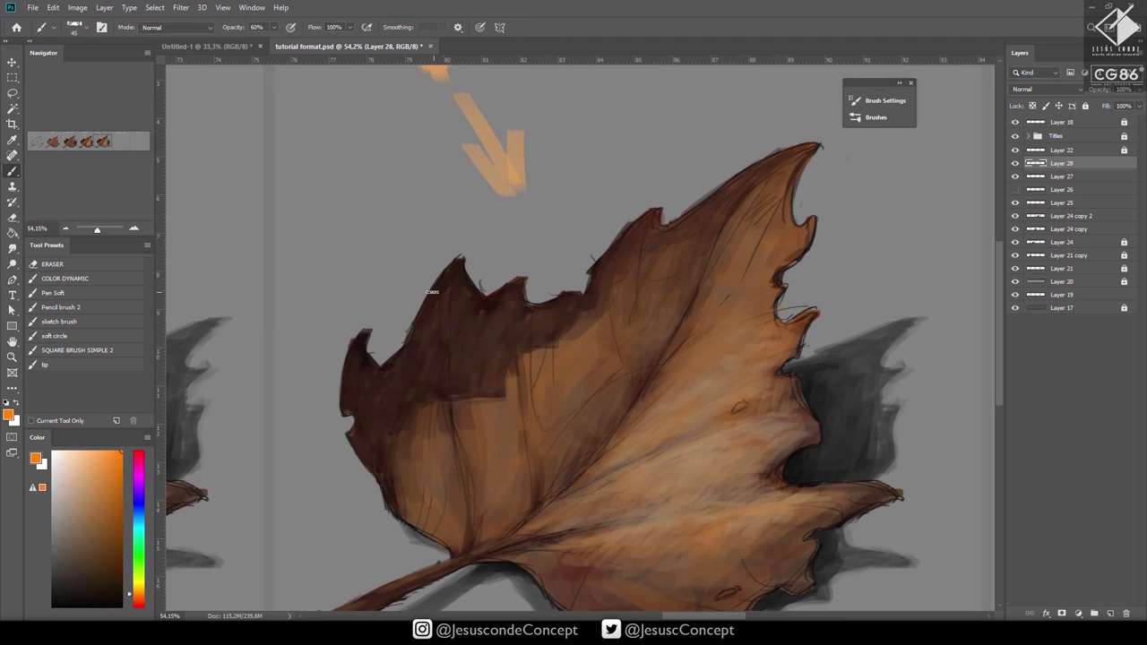
mouse_move(457, 295)
left_mouse_down()
mouse_move(456, 353)
mouse_move(458, 272)
mouse_move(477, 310)
left_mouse_up()
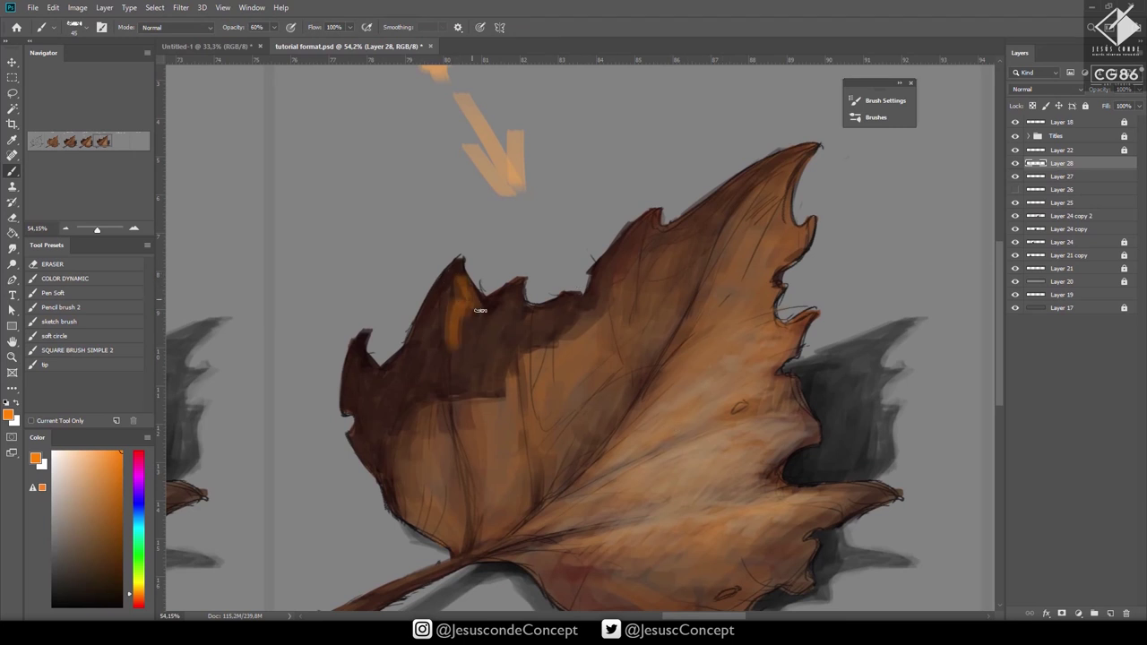
left_click_drag(463, 363, 464, 326)
left_click_drag(138, 595, 139, 596)
mouse_move(471, 307)
left_mouse_down()
mouse_move(456, 261)
mouse_move(497, 305)
mouse_move(514, 286)
mouse_move(506, 332)
mouse_move(496, 325)
mouse_move(515, 344)
mouse_move(497, 392)
mouse_move(467, 391)
left_mouse_up()
mouse_move(457, 308)
left_mouse_down()
mouse_move(448, 393)
mouse_move(438, 346)
mouse_move(424, 368)
mouse_move(426, 331)
mouse_move(416, 337)
mouse_move(425, 304)
mouse_move(412, 405)
left_mouse_up()
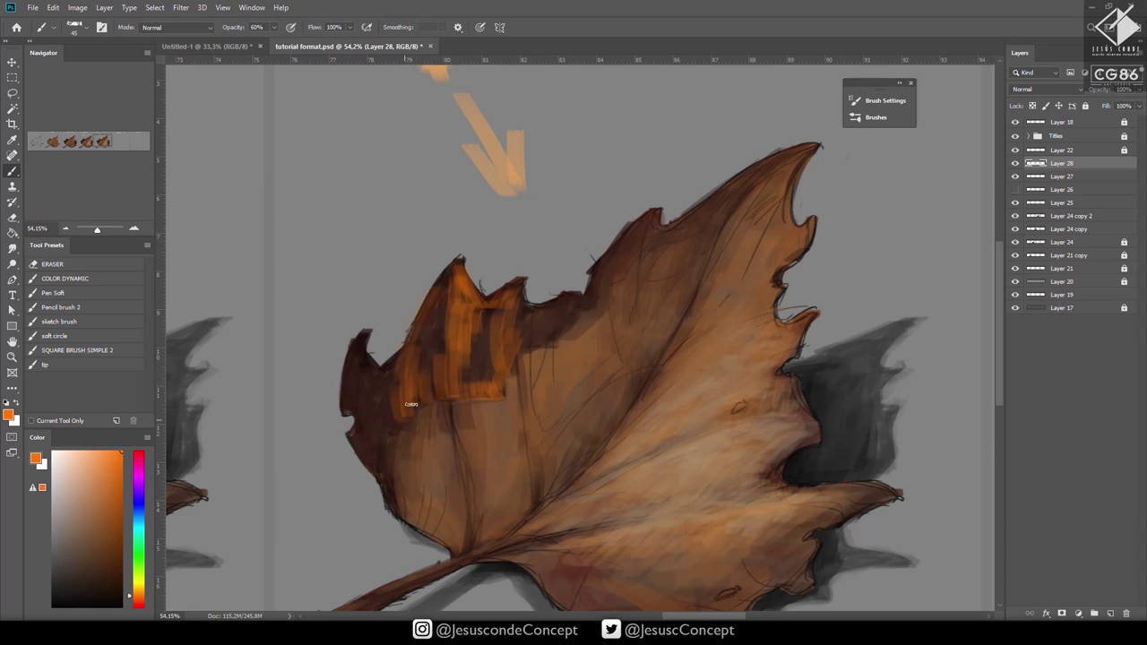
Compare the orange layer on and off, then extend the bounce light along the leaf's left edge, upper edge and tallest lobe.
left_click(1016, 164)
left_click(1016, 164)
mouse_move(515, 309)
left_mouse_down()
mouse_move(523, 341)
mouse_move(558, 309)
mouse_move(570, 317)
mouse_move(538, 350)
mouse_move(649, 219)
left_mouse_up()
mouse_move(358, 341)
left_mouse_down()
mouse_move(345, 407)
mouse_move(358, 414)
mouse_move(361, 453)
mouse_move(363, 423)
mouse_move(391, 506)
mouse_move(384, 458)
mouse_move(395, 411)
mouse_move(359, 351)
mouse_move(364, 330)
mouse_move(355, 394)
mouse_move(362, 368)
mouse_move(369, 399)
mouse_move(348, 395)
mouse_move(367, 419)
mouse_move(361, 344)
mouse_move(347, 383)
mouse_move(366, 426)
mouse_move(371, 377)
mouse_move(434, 330)
left_mouse_up()
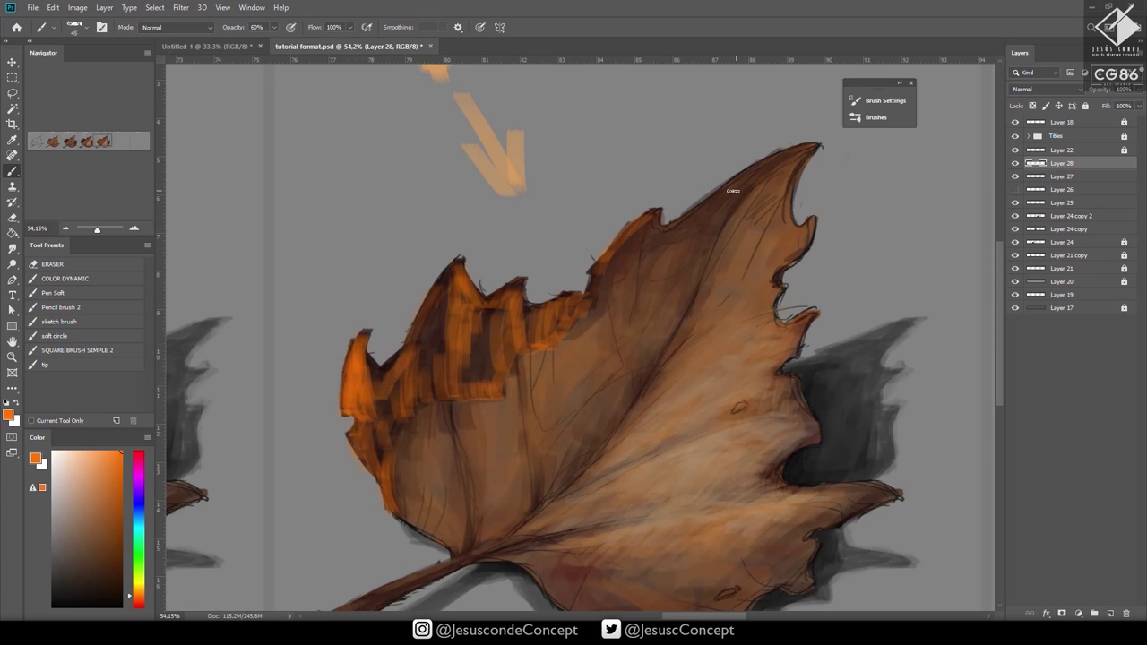
mouse_move(733, 191)
left_mouse_down()
mouse_move(696, 212)
mouse_move(707, 226)
mouse_move(696, 263)
mouse_move(738, 194)
mouse_move(694, 229)
mouse_move(675, 229)
mouse_move(678, 255)
mouse_move(690, 259)
mouse_move(644, 356)
mouse_move(682, 272)
mouse_move(668, 261)
mouse_move(672, 237)
mouse_move(655, 274)
mouse_move(728, 195)
mouse_move(793, 151)
mouse_move(720, 214)
mouse_move(783, 154)
mouse_move(682, 222)
mouse_move(637, 227)
mouse_move(572, 308)
mouse_move(522, 310)
mouse_move(523, 274)
mouse_move(478, 298)
mouse_move(462, 262)
mouse_move(443, 279)
mouse_move(428, 342)
mouse_move(456, 377)
mouse_move(484, 350)
mouse_move(500, 395)
mouse_move(449, 420)
mouse_move(453, 463)
mouse_move(457, 518)
left_mouse_up()
Compare the bounce light with the other stages and lower the opacity of its layer.
key("ctrl+space")
left_click_drag(578, 436, 533, 475)
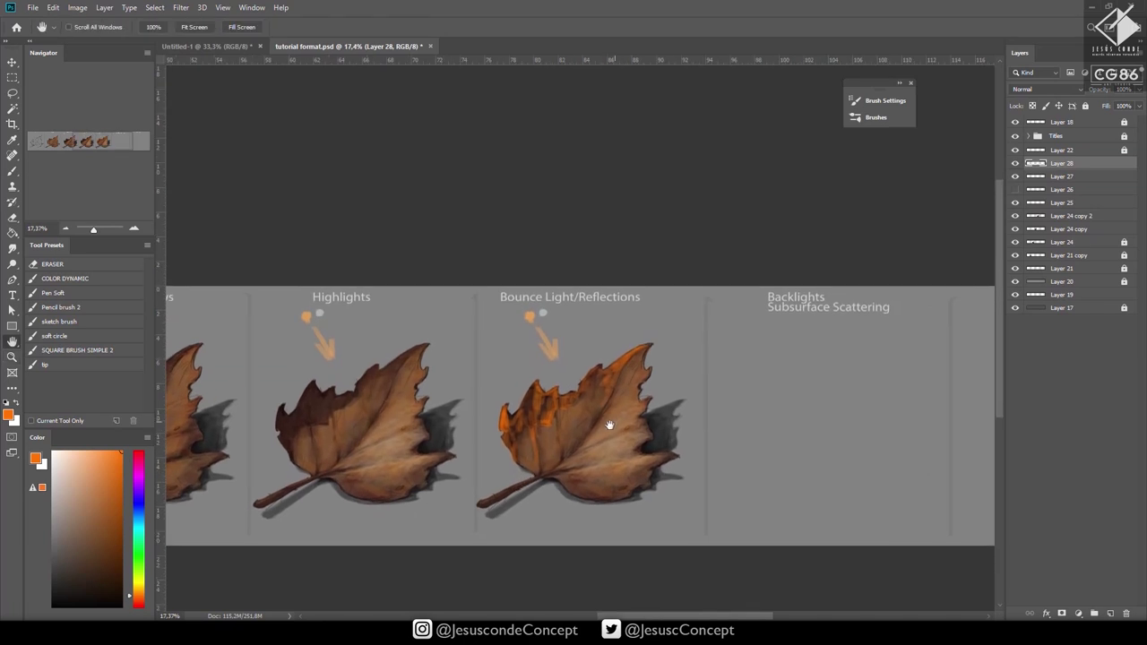
scroll(584, 401, "up", 3)
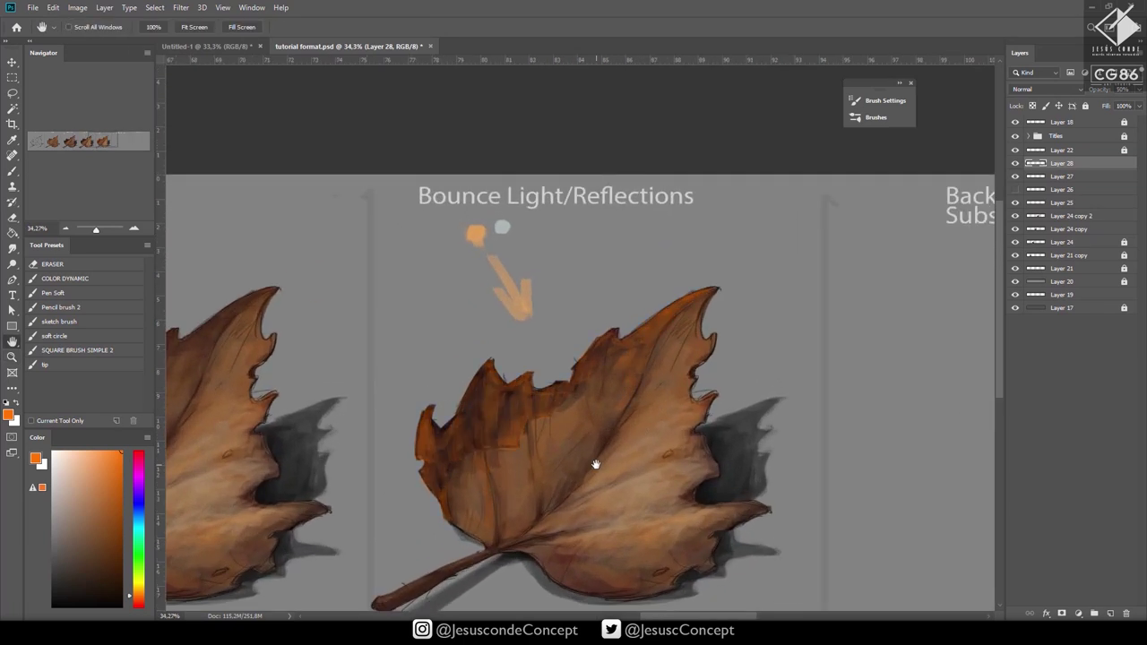
key("4")
Paint orange bounce light into the cast shadow behind the leaf and over its right half, checking it against the other stages.
scroll(732, 460, "up", 2)
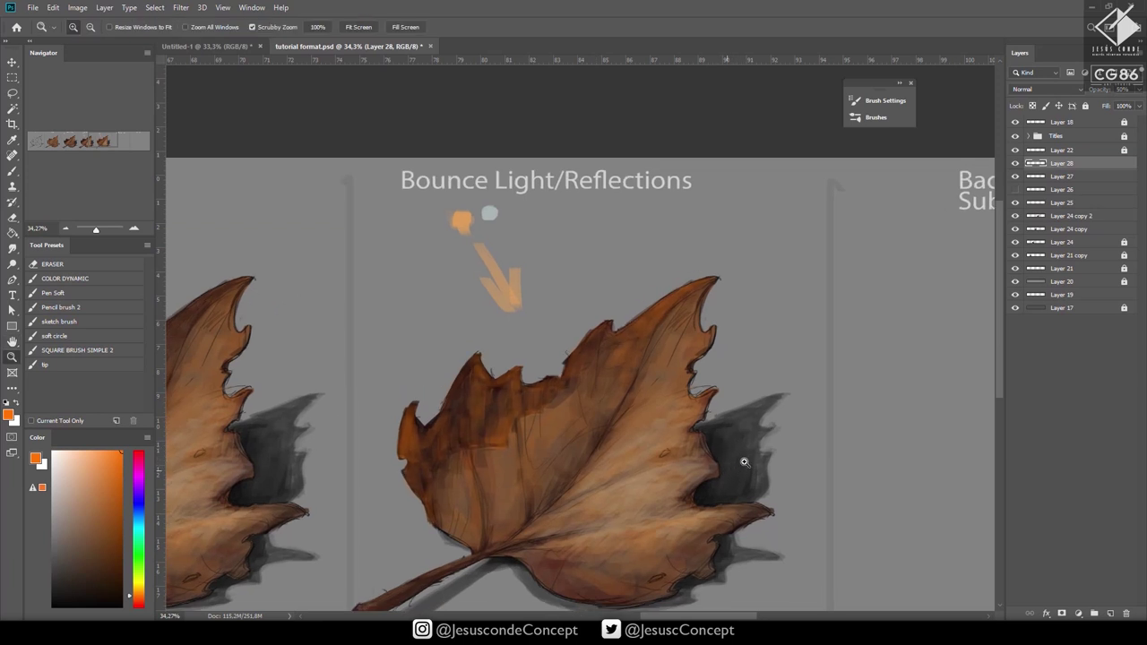
key("b")
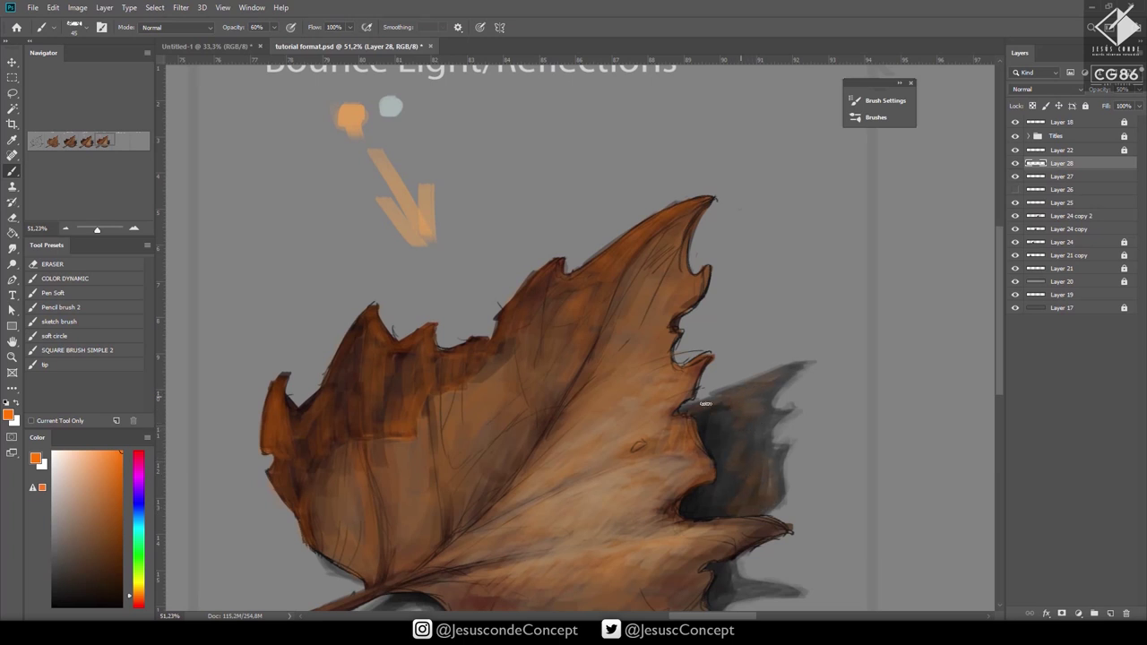
key("z")
mouse_move(755, 499)
left_mouse_down()
mouse_move(692, 511)
mouse_move(691, 534)
mouse_move(768, 496)
mouse_move(760, 484)
left_mouse_up()
scroll(768, 496, "up", 6)
key("b")
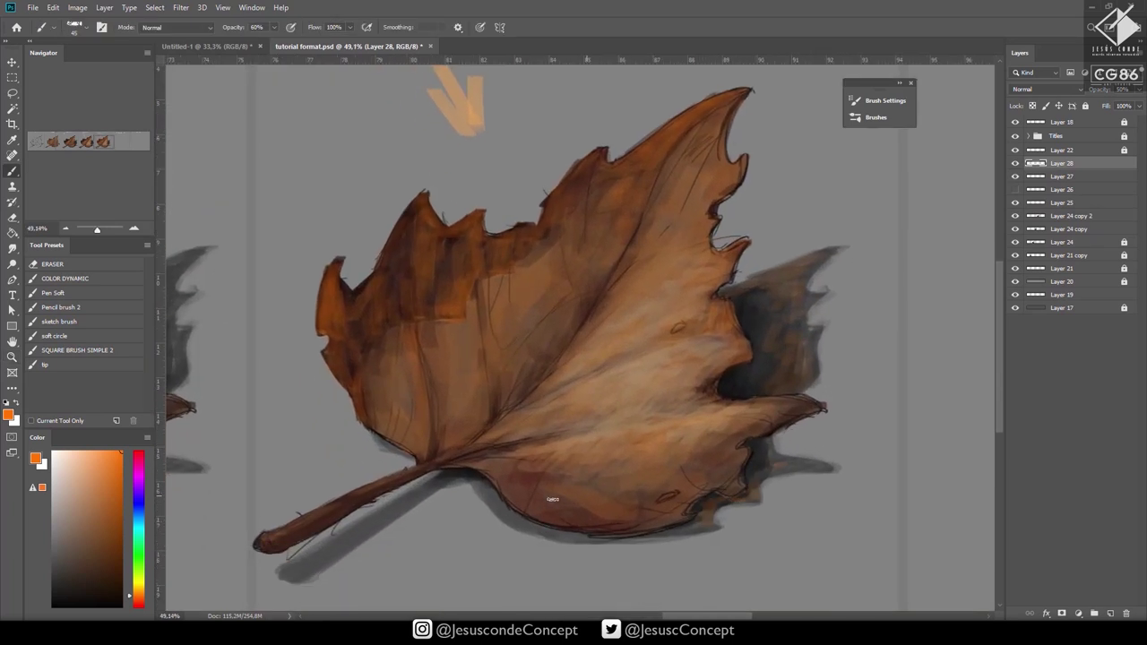
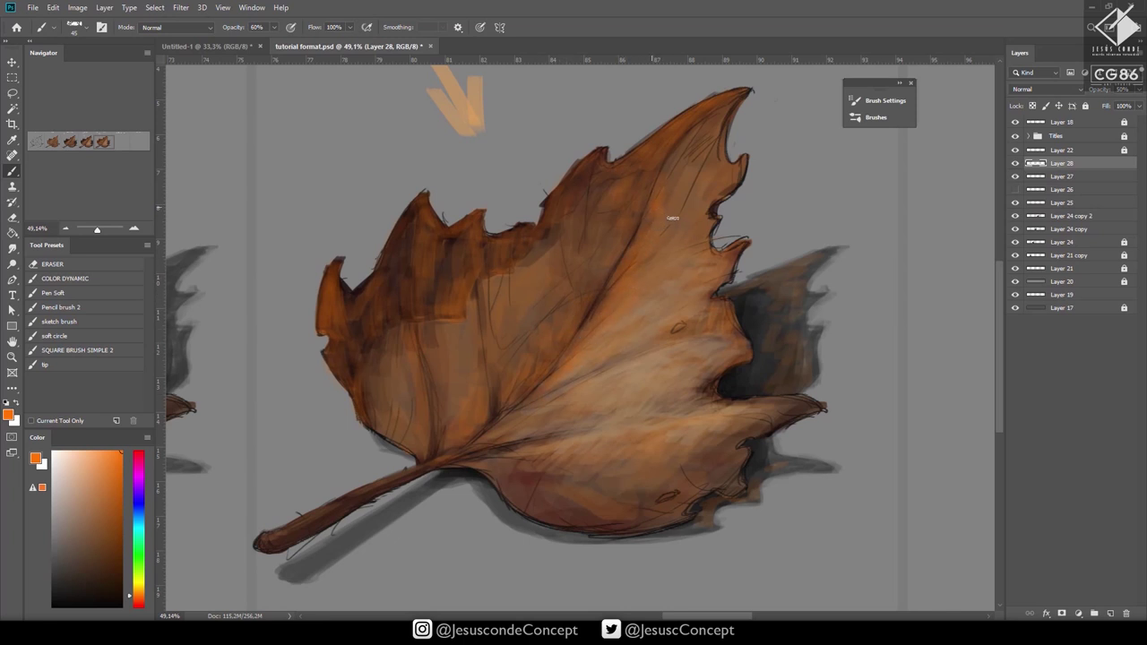
key("z")
left_click_drag(625, 277, 566, 296)
left_click_drag(647, 338, 702, 445)
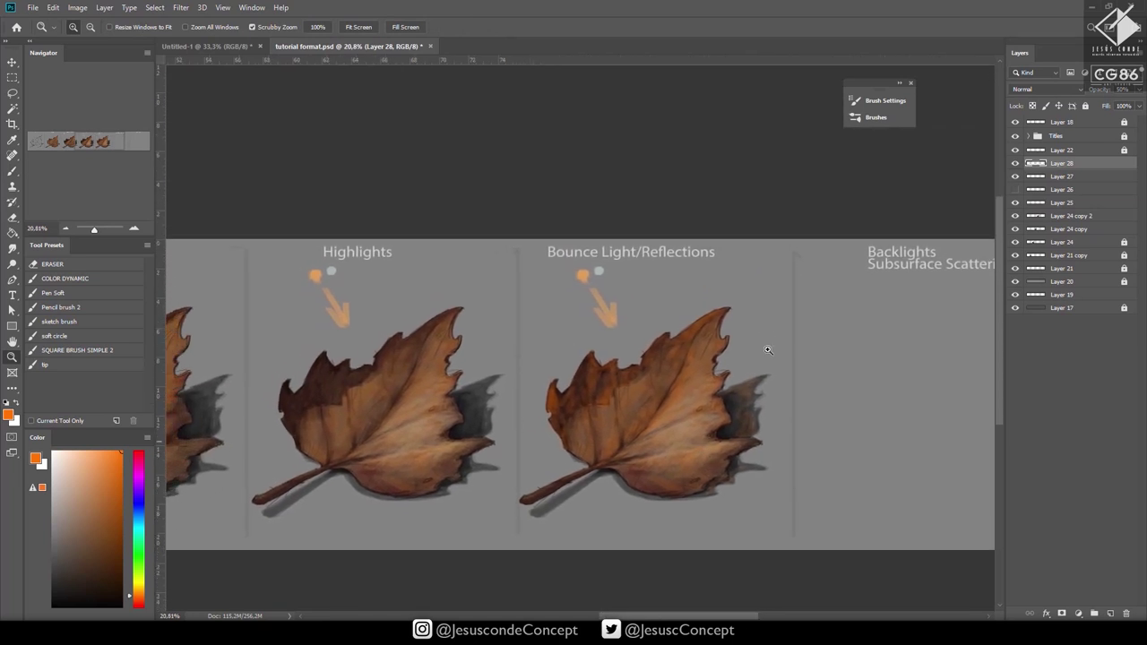
Choose a saturated red, enlarge the colour picker and create a new layer for the red accents.
left_click_drag(572, 394, 615, 358)
left_click(140, 605)
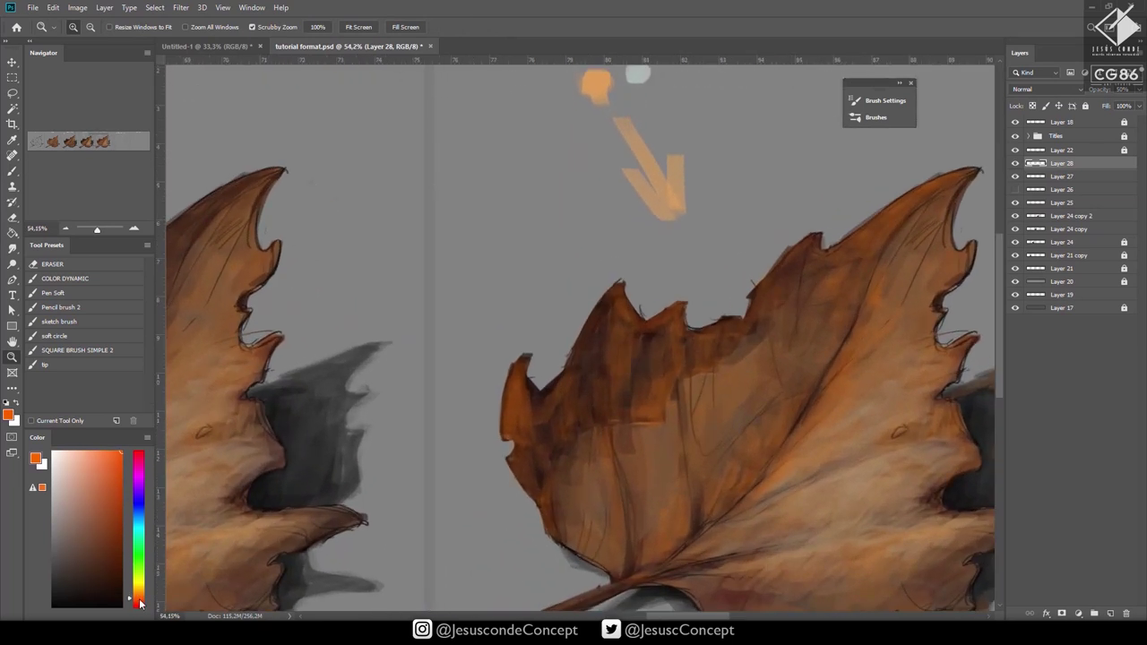
left_click_drag(140, 604, 143, 607)
left_click(121, 483)
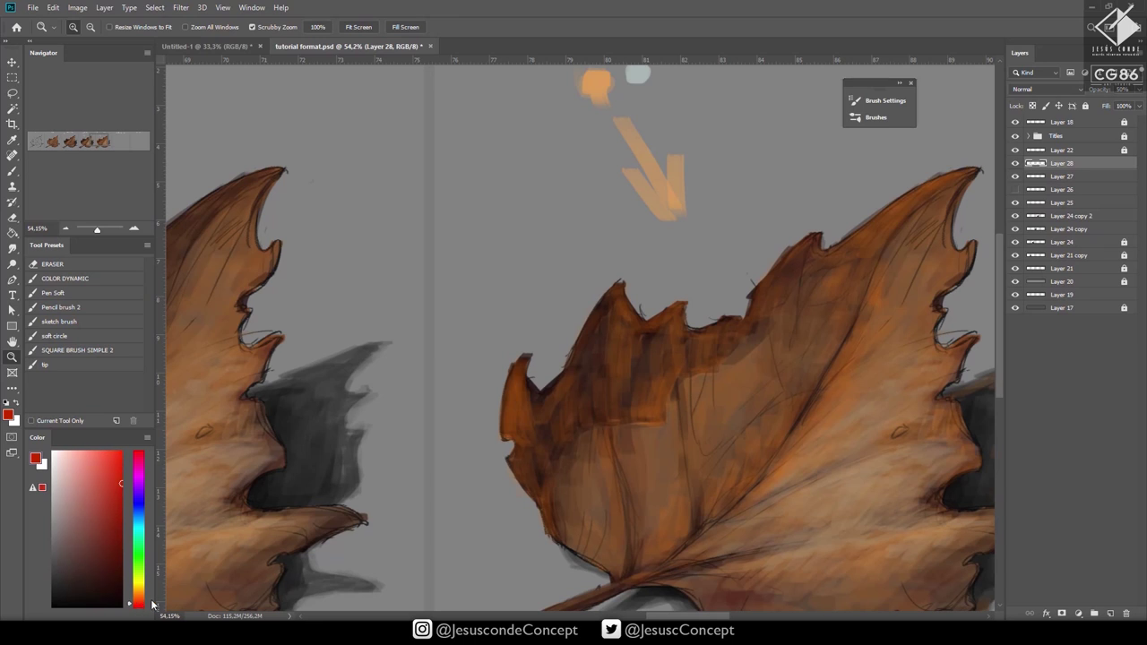
left_click_drag(86, 428, 86, 355)
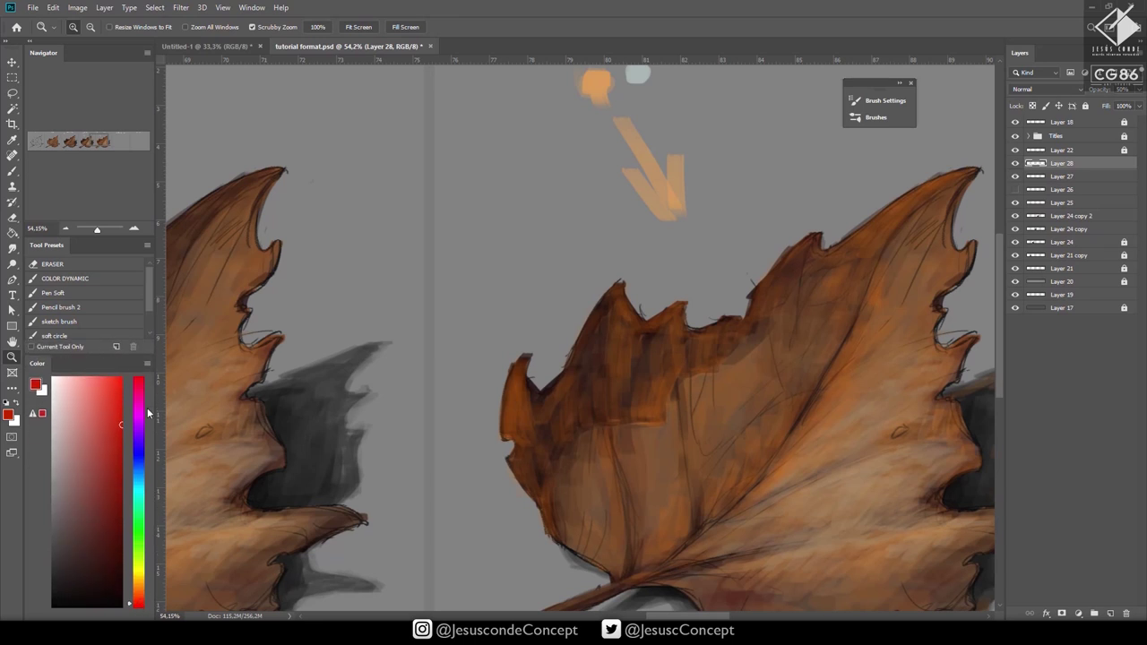
key("ctrl+shift+n")
key("Return")
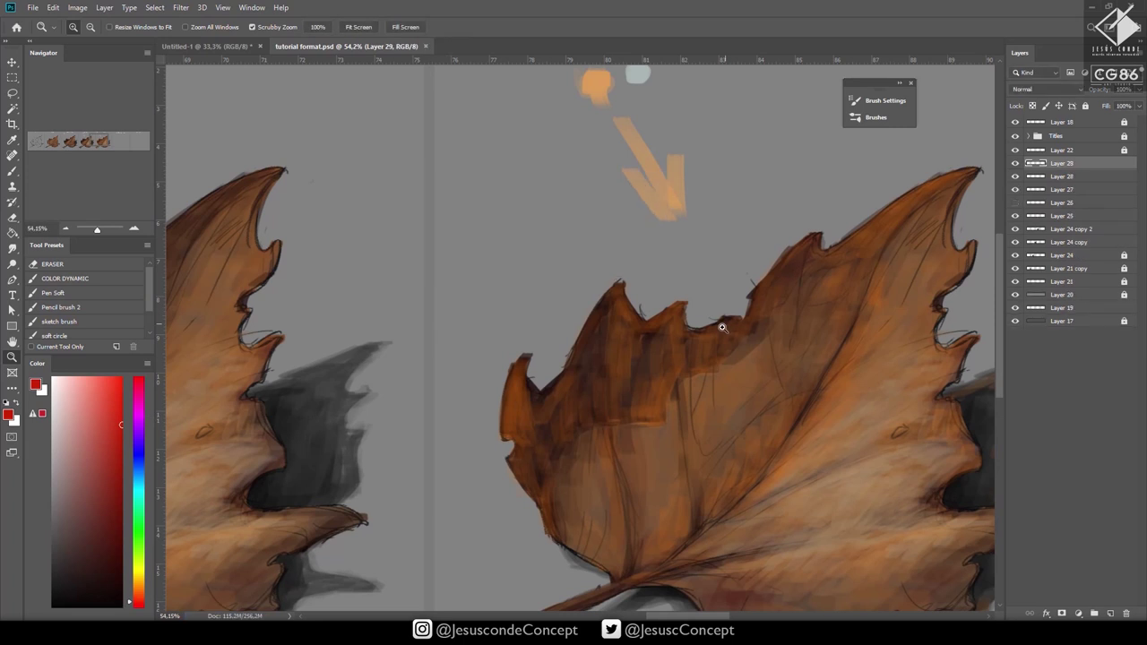
Brush red accents along the central vein, the upper edge and the dark left lobes of the Bounce Light leaf.
key("b")
mouse_move(700, 358)
left_mouse_down()
mouse_move(730, 320)
mouse_move(739, 337)
mouse_move(815, 233)
mouse_move(816, 257)
mouse_move(843, 244)
mouse_move(742, 269)
left_mouse_up()
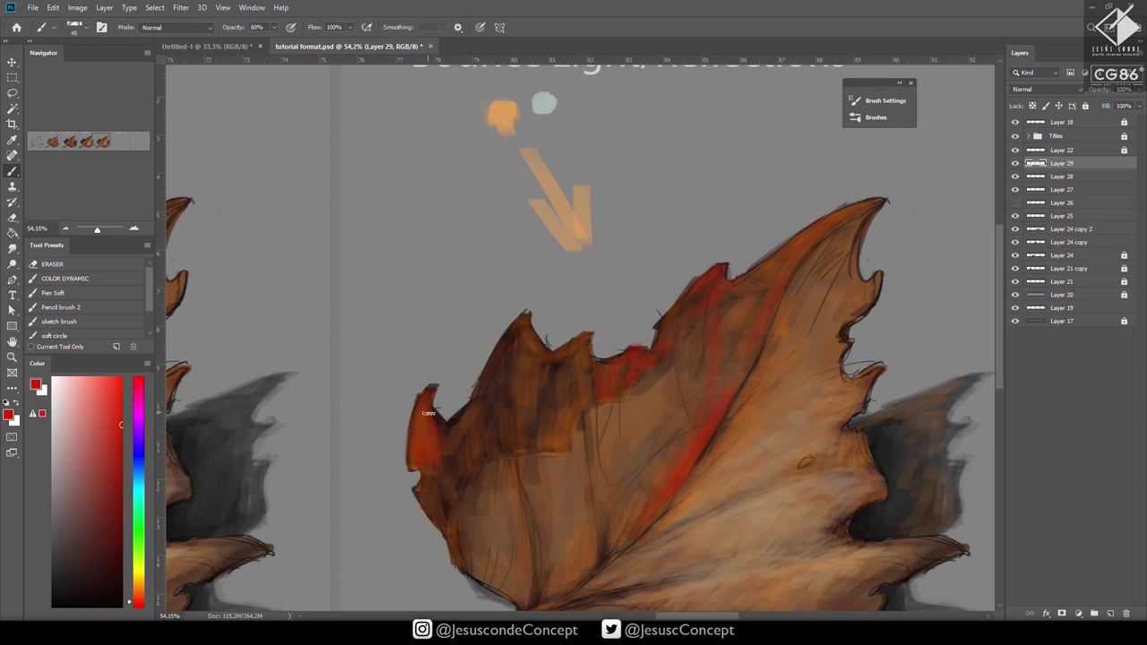
mouse_move(451, 428)
left_mouse_down()
mouse_move(426, 473)
mouse_move(445, 544)
mouse_move(453, 432)
mouse_move(486, 392)
mouse_move(472, 426)
mouse_move(488, 370)
mouse_move(492, 430)
mouse_move(486, 422)
mouse_move(495, 400)
mouse_move(508, 456)
mouse_move(512, 333)
left_mouse_up()
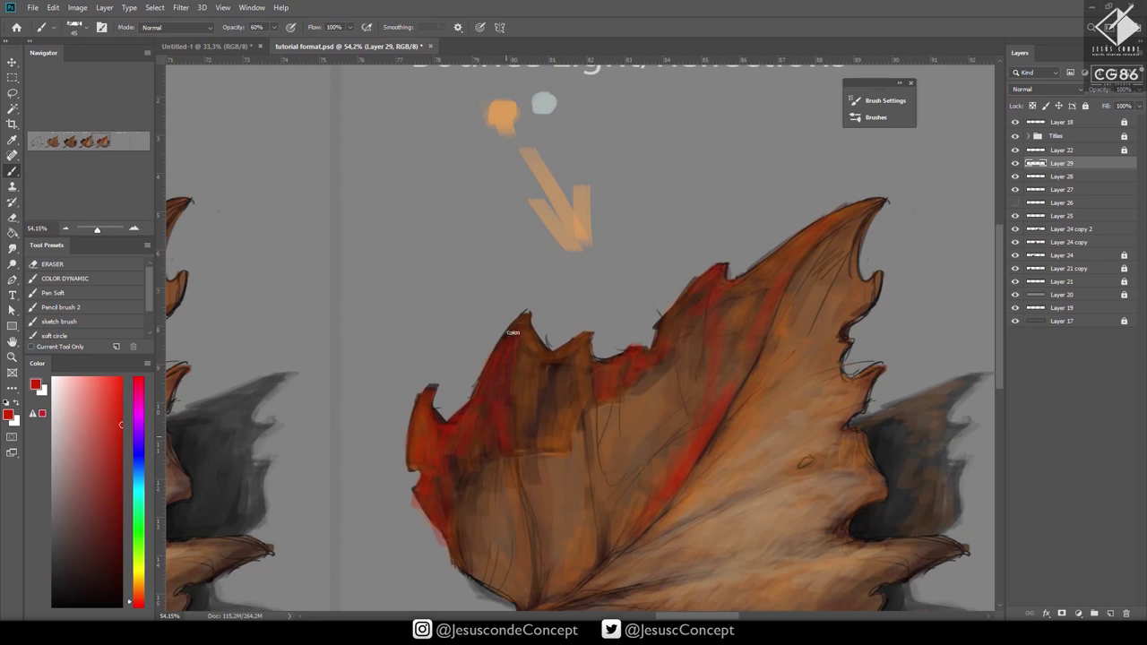
key("ctrl+space")
mouse_move(625, 354)
left_mouse_down()
mouse_move(577, 389)
mouse_move(576, 442)
left_mouse_up()
key("space")
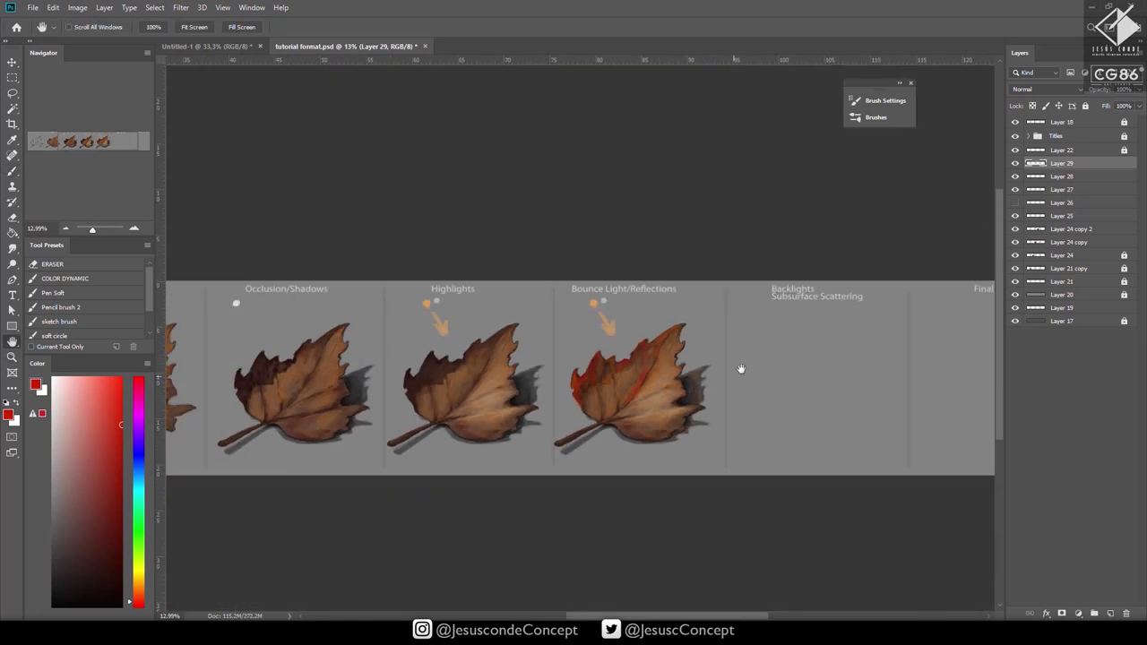
Extend the red accents to the stem junction, the jagged lower-right edge and the cast shadow.
key("ctrl+space")
scroll(682, 369, "up", 4)
key("b")
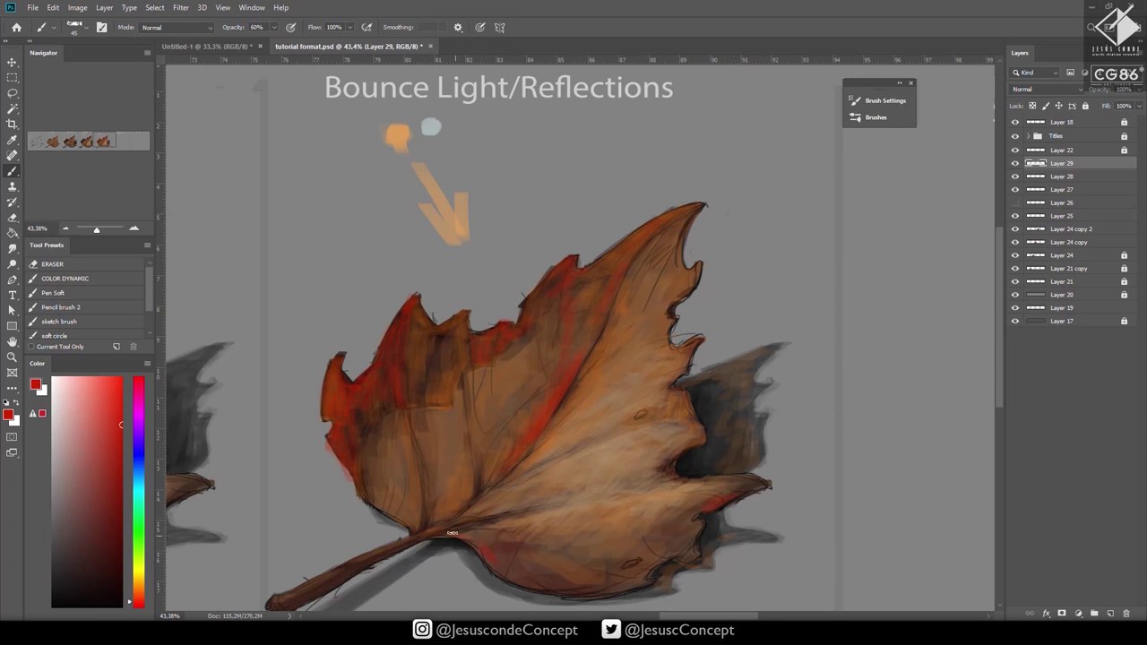
key("space")
left_click_drag(525, 509, 571, 466)
left_click_drag(489, 501, 502, 502)
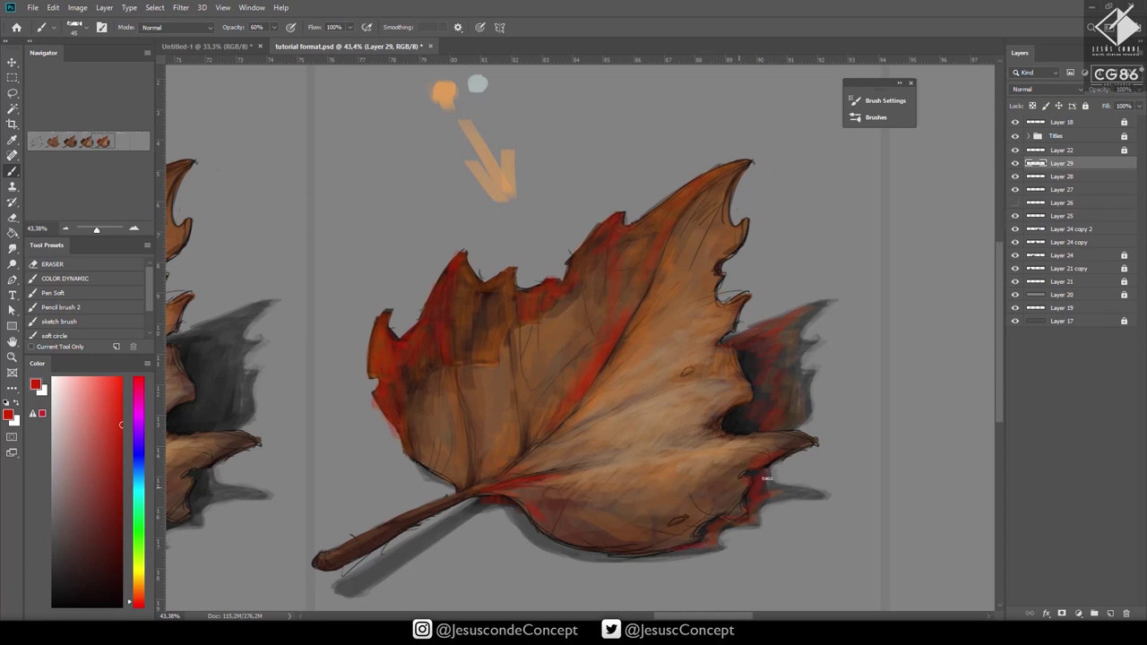
Compare the red accents with the other stages and lower the opacity of their layer.
key("space")
key("ctrl+space")
left_click_drag(777, 439, 722, 450)
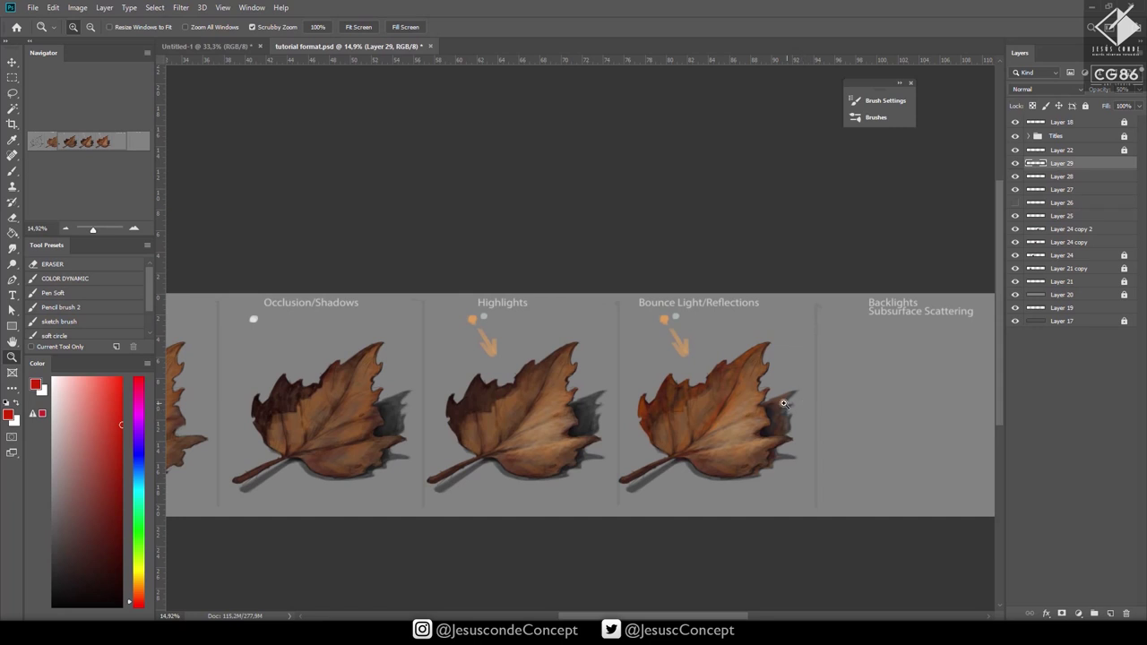
mouse_move(800, 412)
left_mouse_down()
mouse_move(833, 403)
mouse_move(811, 408)
left_mouse_up()
Add a new layer and blend sampled dark red-browns over the leftmost lobe of the leaf.
key("ctrl+shift+n")
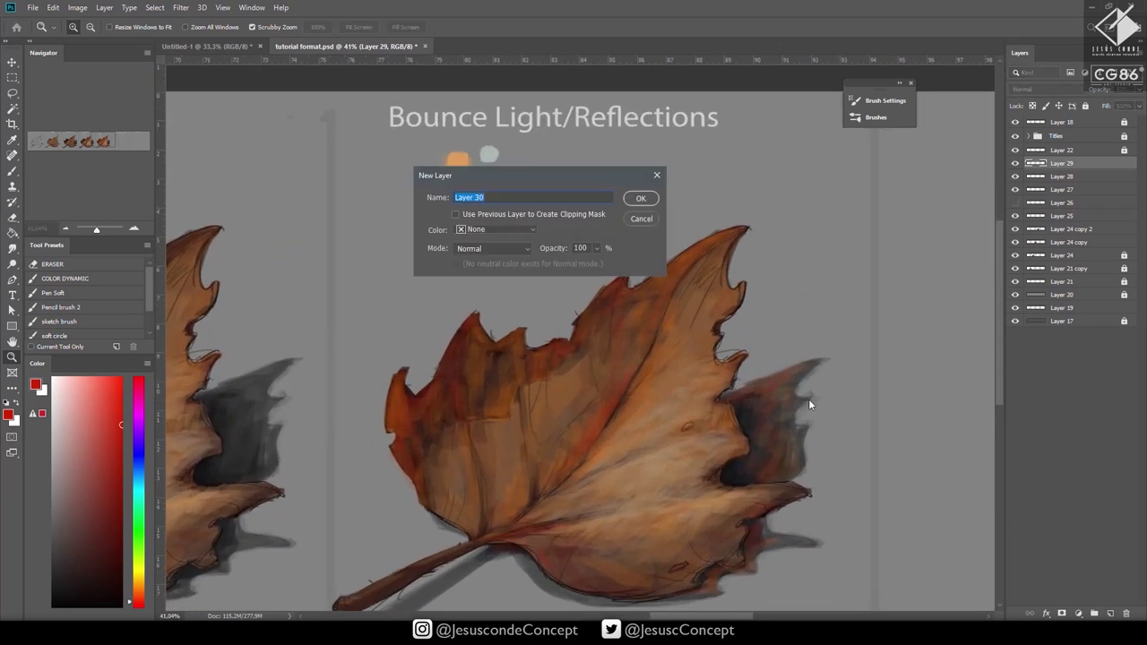
key("Return")
key("b")
left_click(417, 417, "alt")
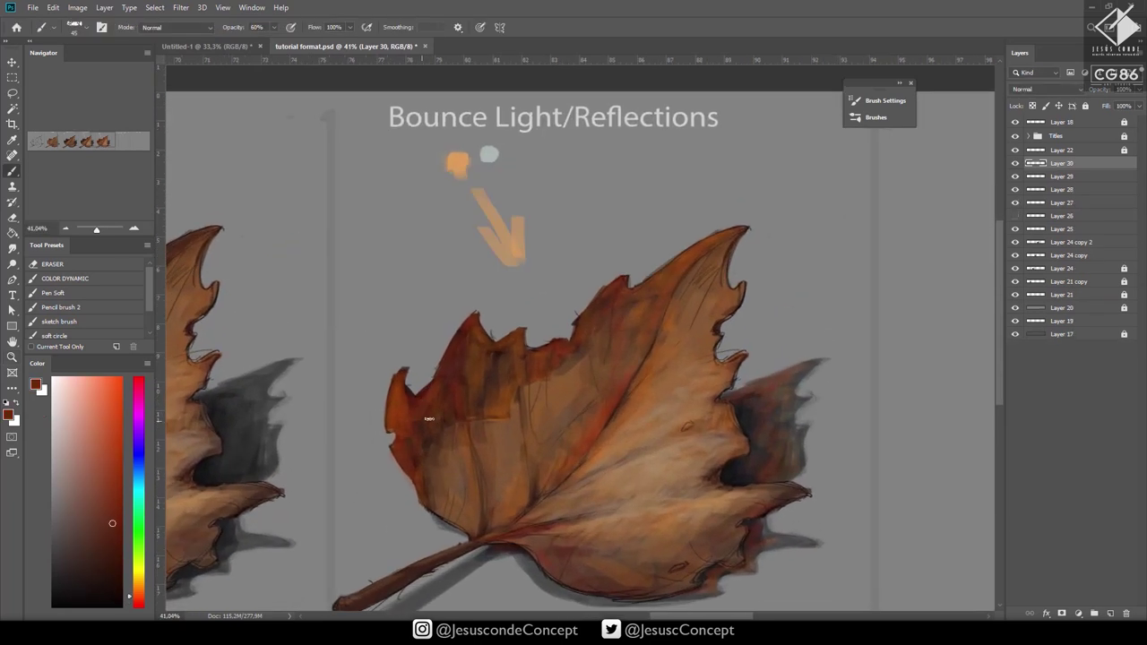
left_click(411, 386, "alt")
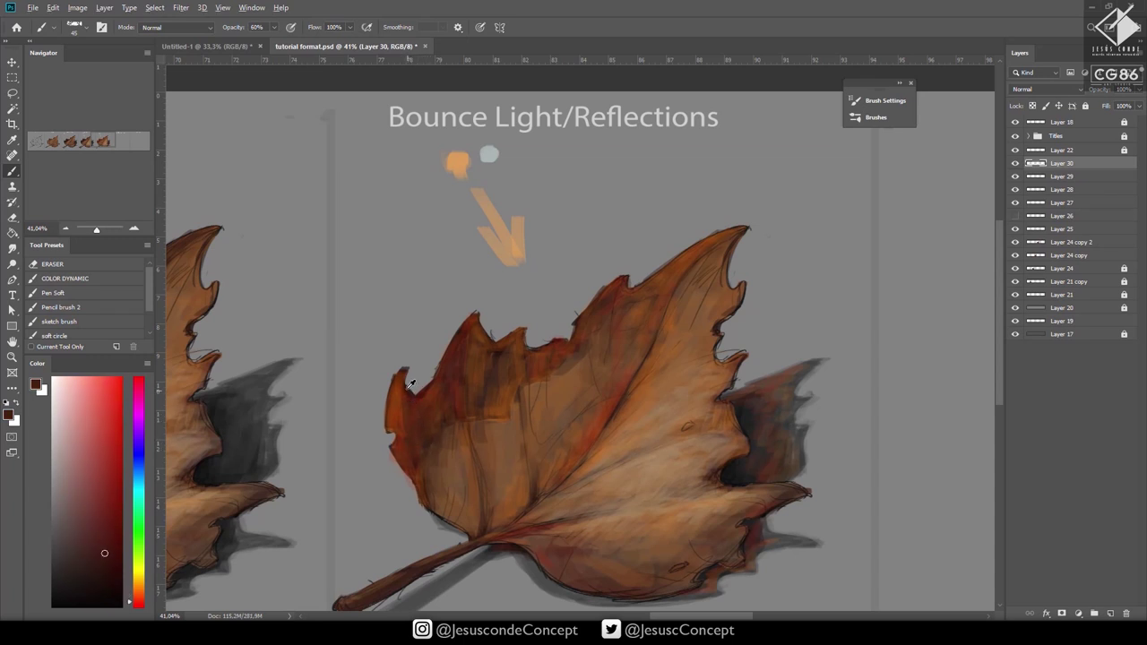
left_click(403, 400, "alt")
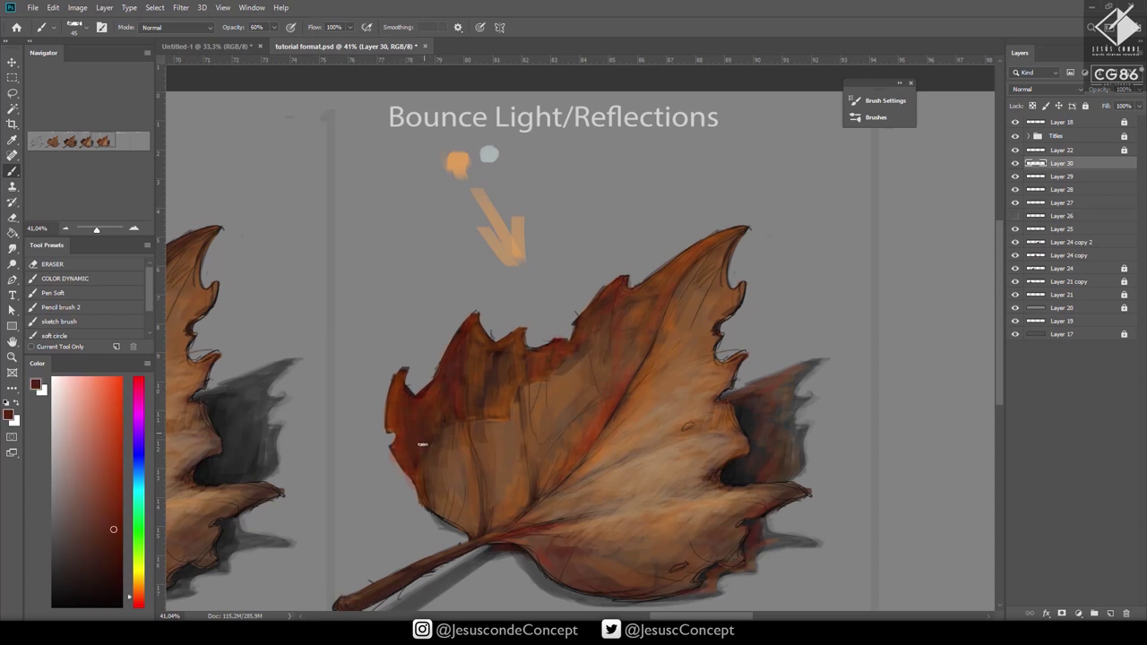
Sample neighbouring browns and reds to smooth the patchy strokes inside the dark upper-left lobe and along its shadow boundary.
left_click(455, 434, "alt")
left_click(463, 432, "alt")
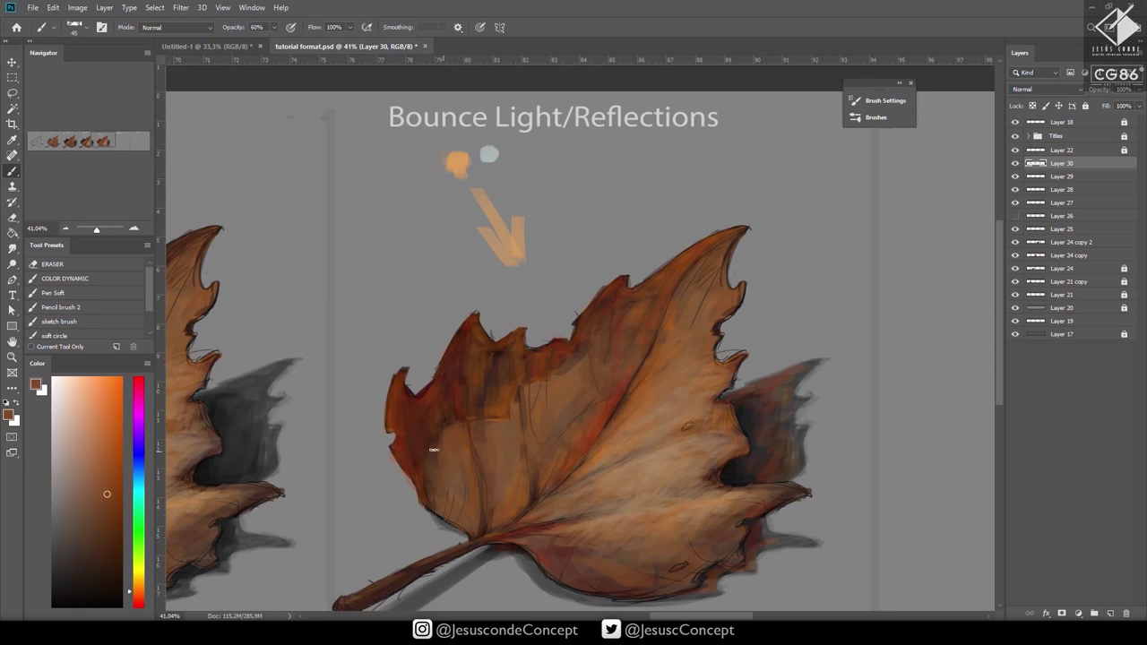
left_click(476, 392, "alt")
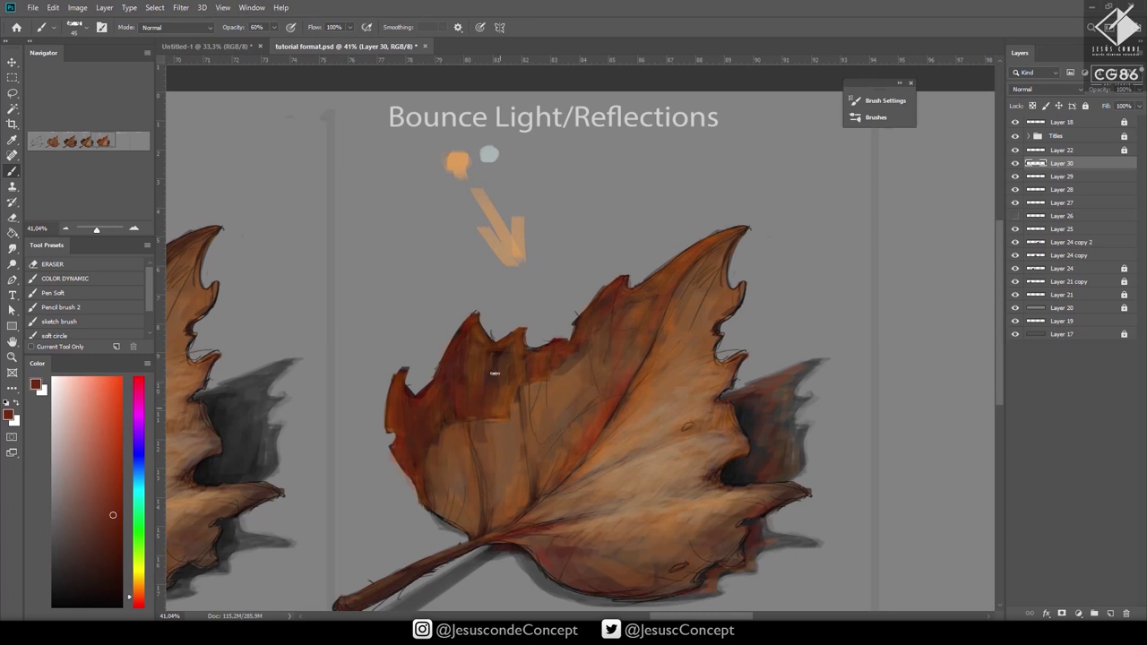
left_click(452, 388, "alt")
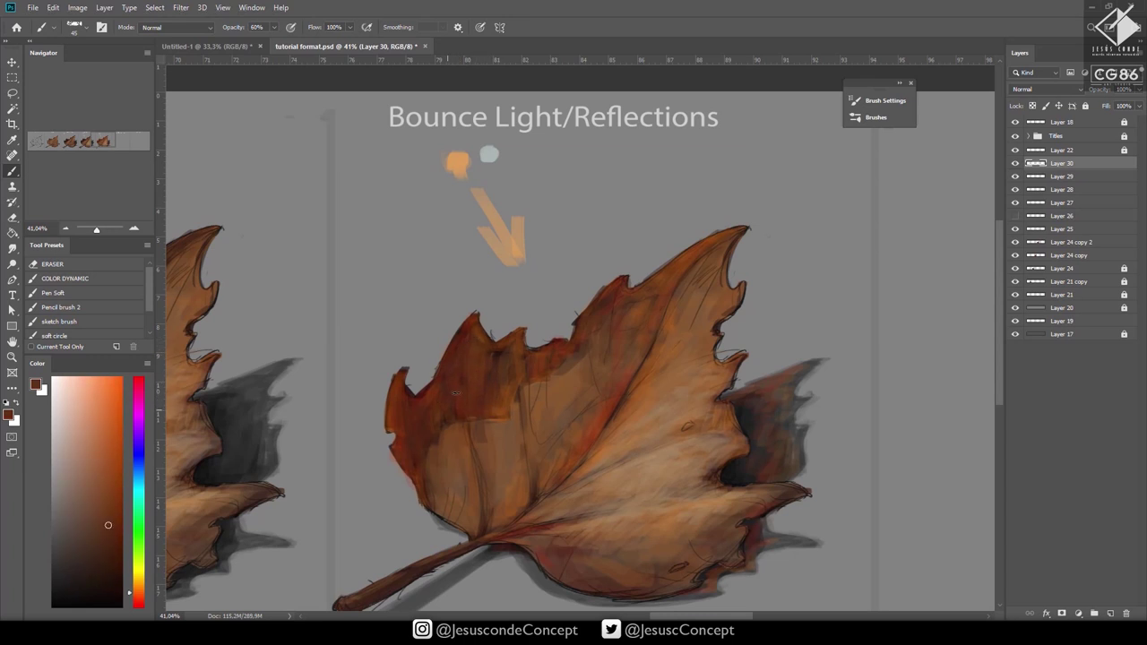
left_click(499, 351, "alt")
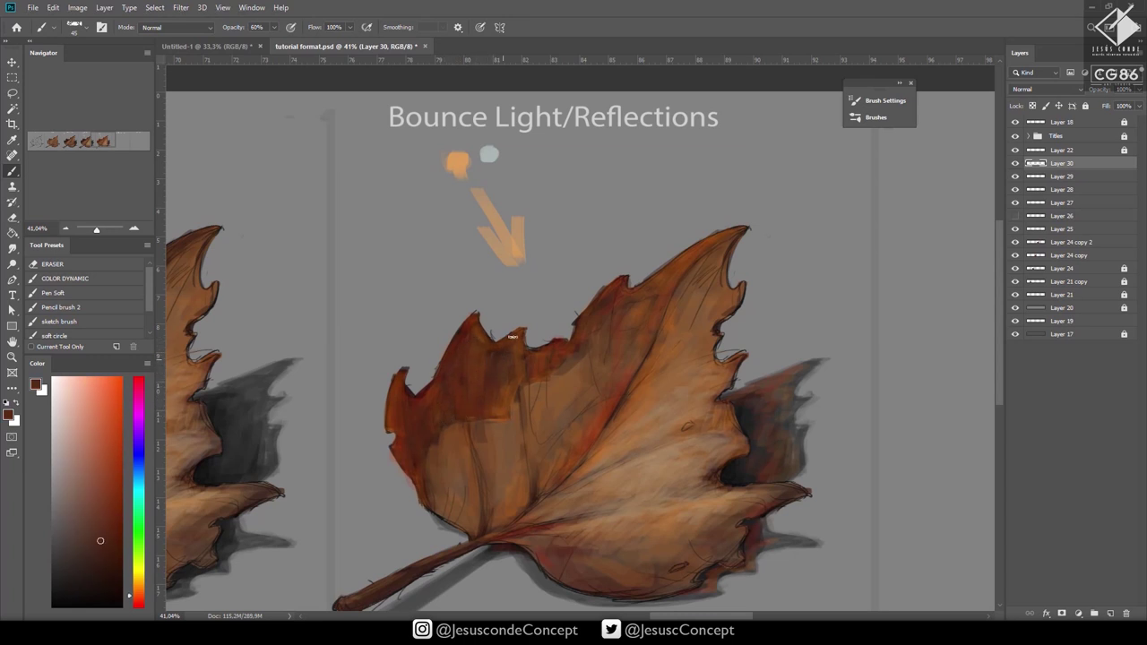
left_click(516, 395, "alt")
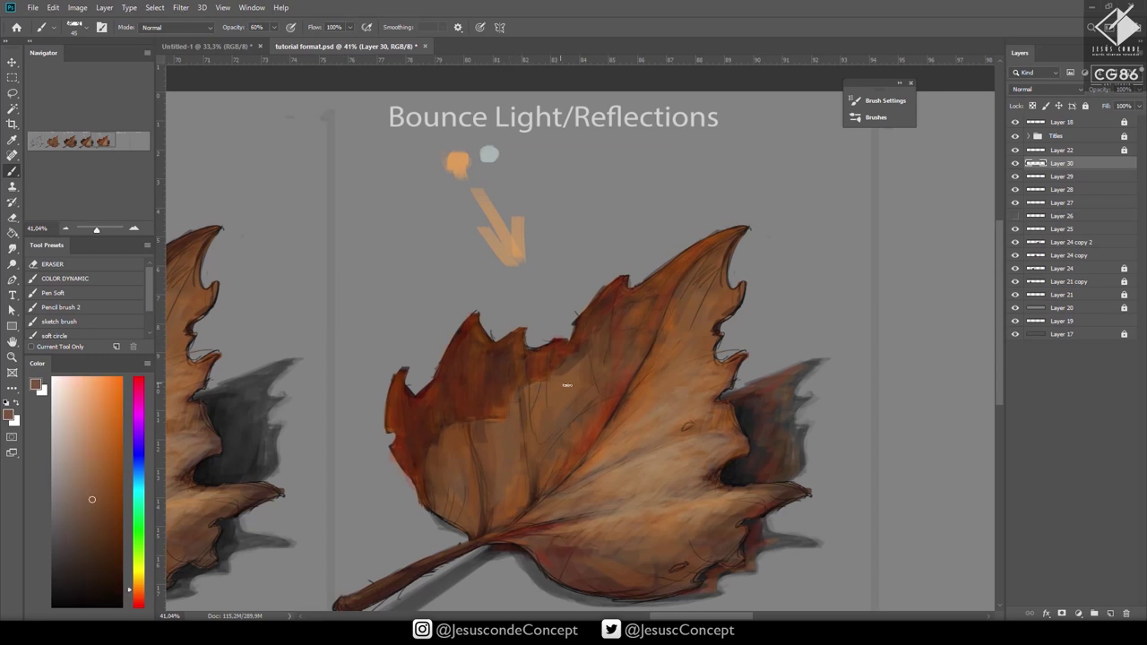
Compare the blended leaf with the earlier stages and save the document.
key("z")
left_click_drag(570, 406, 507, 411)
left_click_drag(633, 412, 566, 414)
left_click_drag(688, 446, 645, 427)
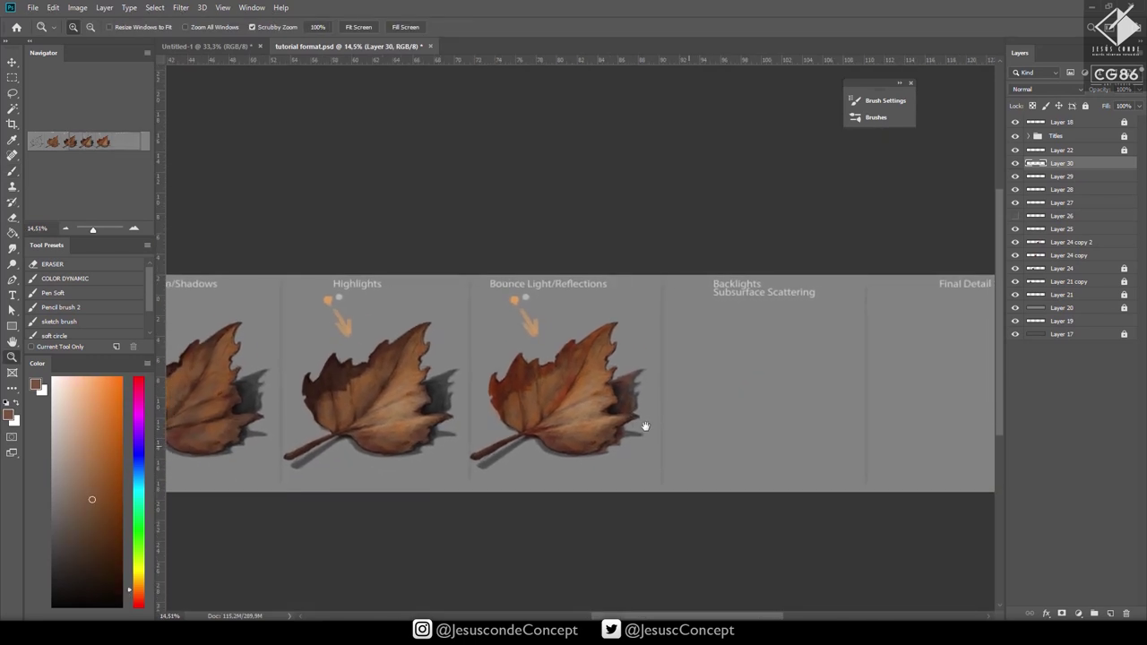
key("ctrl+s")
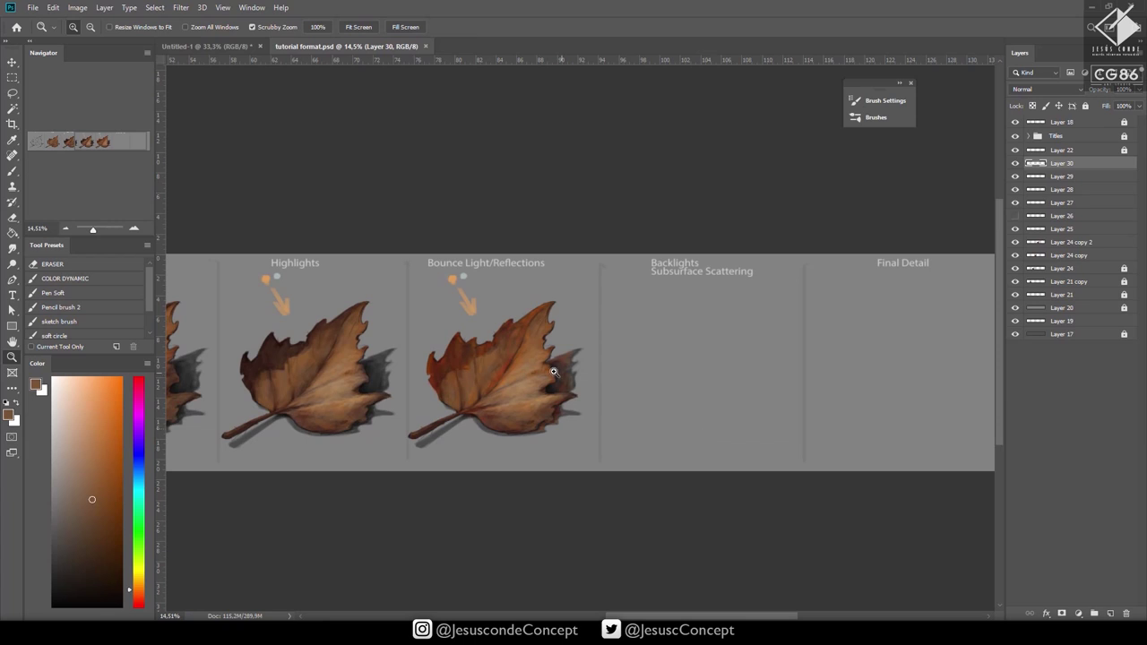
Fill the two small holes in the leaf with a sampled dark colour and deepen the shadows behind the jagged lower-right edge.
left_click_drag(554, 372, 583, 374)
key("b")
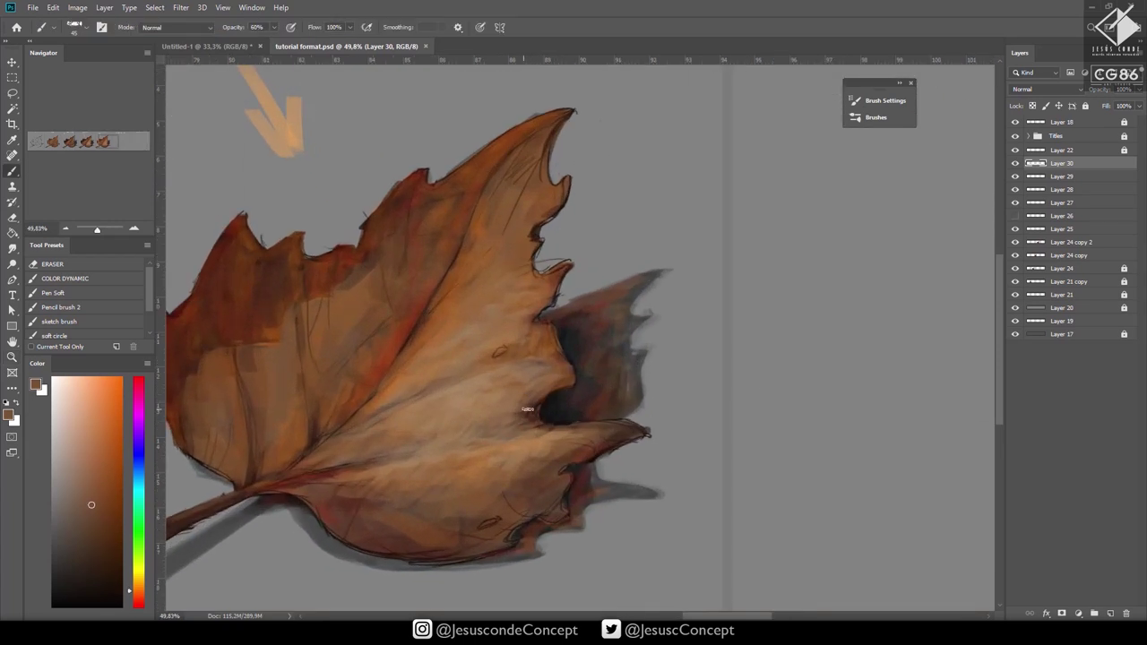
left_click(579, 395, "alt")
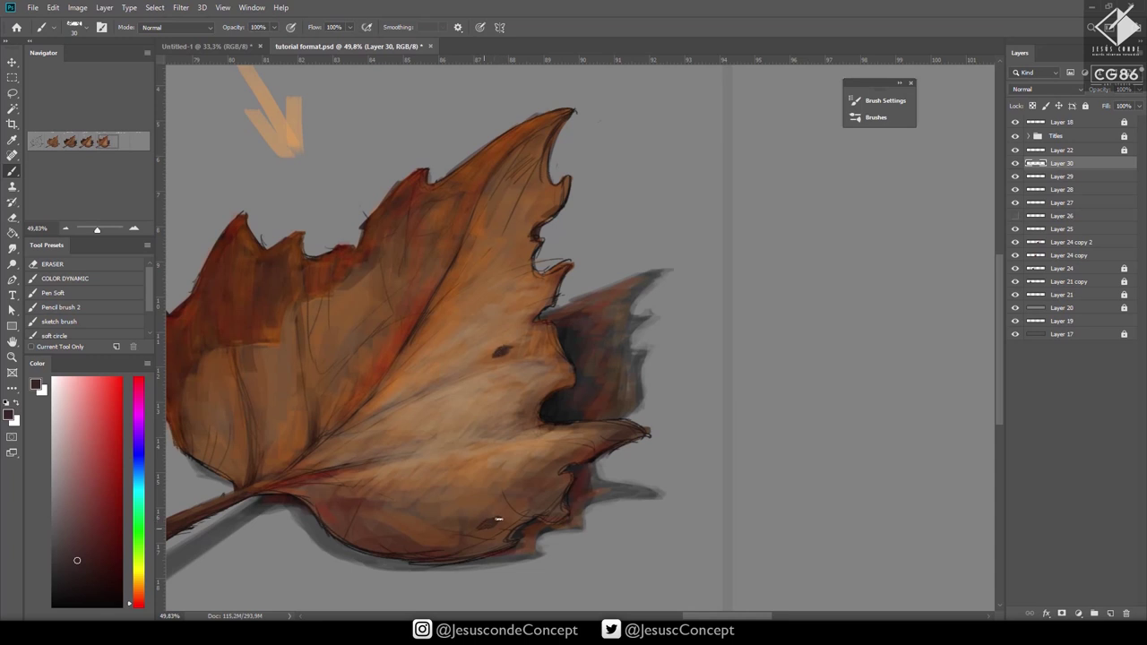
left_click(567, 490, "alt")
left_click(574, 468, "alt")
left_click_drag(593, 492, 591, 486)
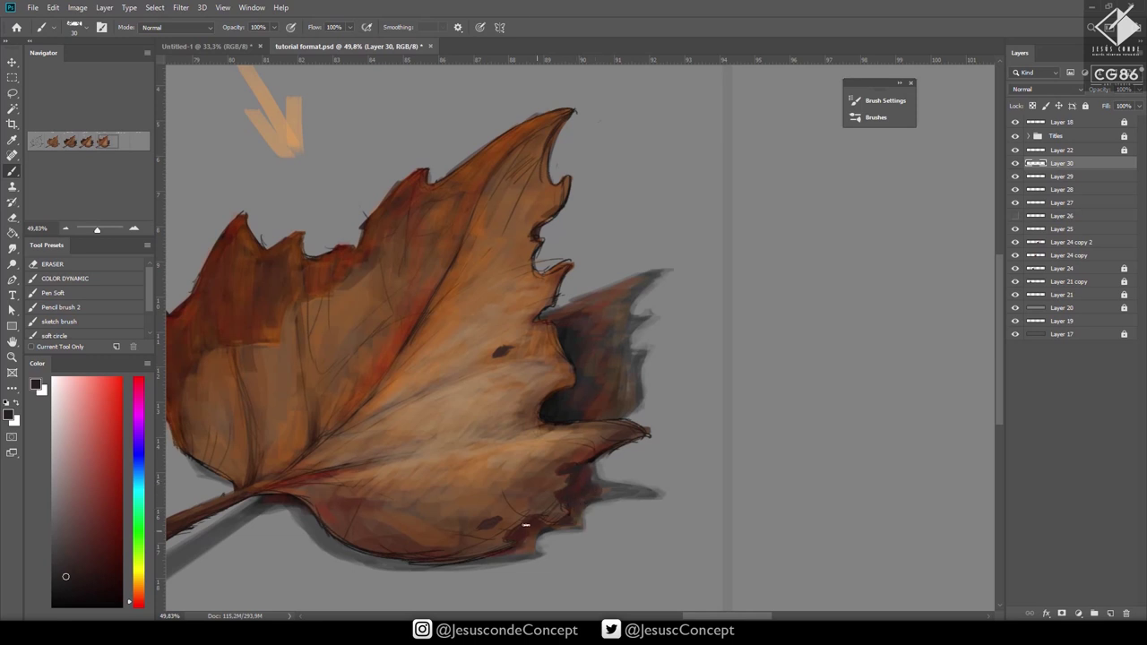
Paint additional small dark holes near the leaf's right edge using colours sampled from the cast shadow.
scroll(542, 507, "down", 2)
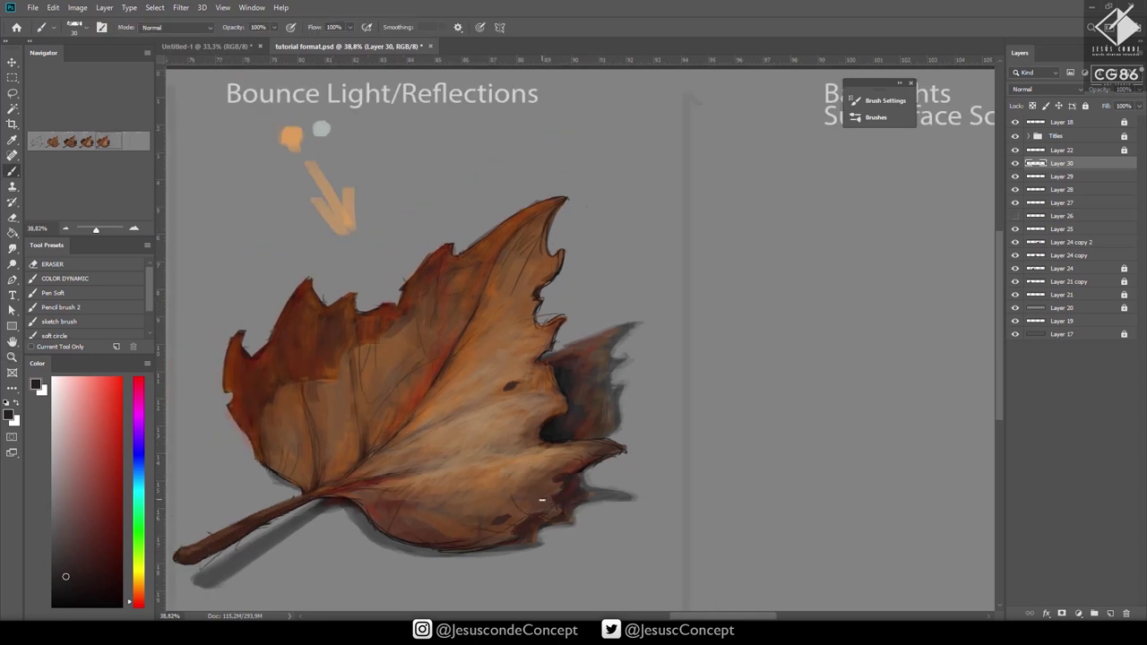
left_click(555, 379, "alt")
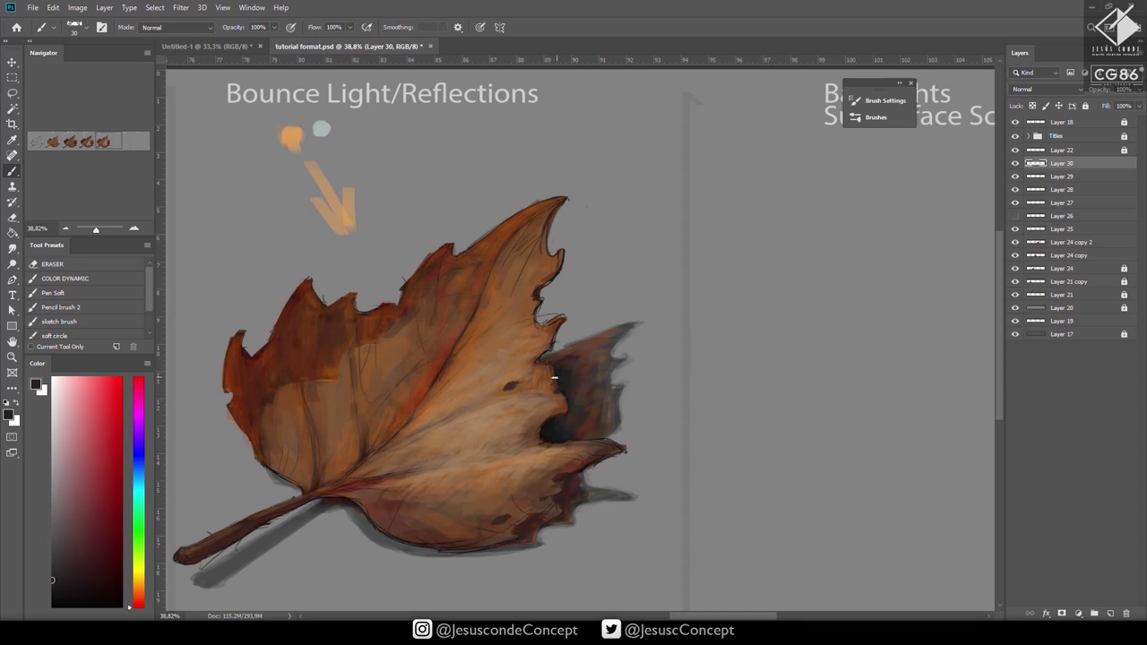
left_click(564, 363, "alt")
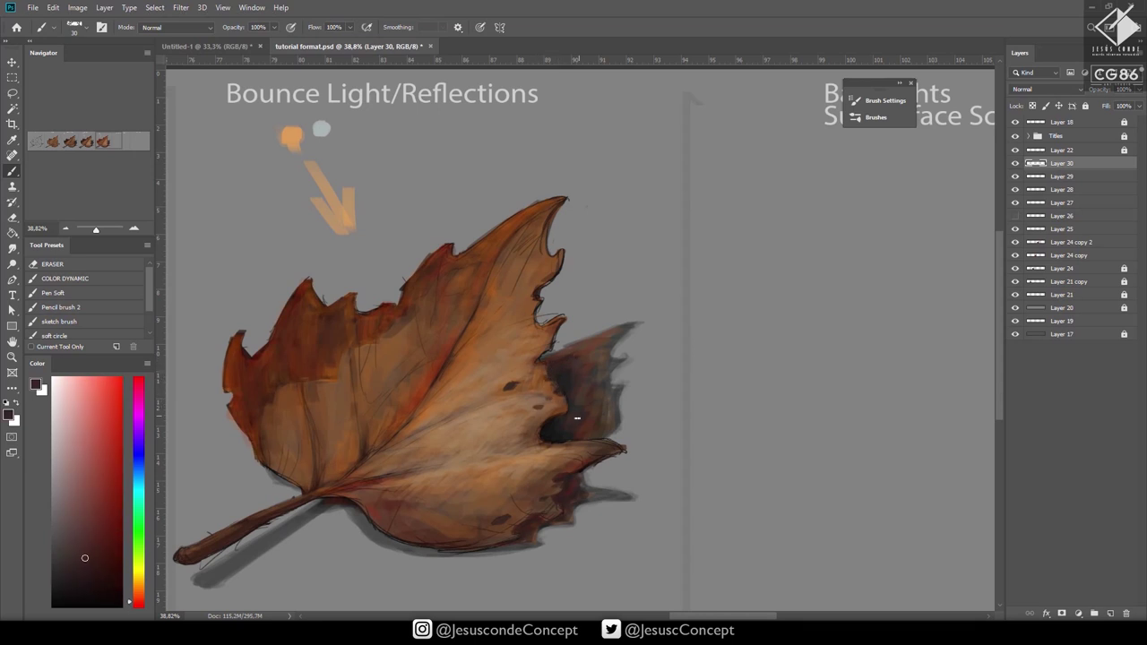
Check the top painting layer on and off, then merge the bounce light layers down into Layer 27.
key("z")
mouse_move(577, 417)
left_mouse_down()
mouse_move(549, 432)
mouse_move(573, 472)
left_mouse_up()
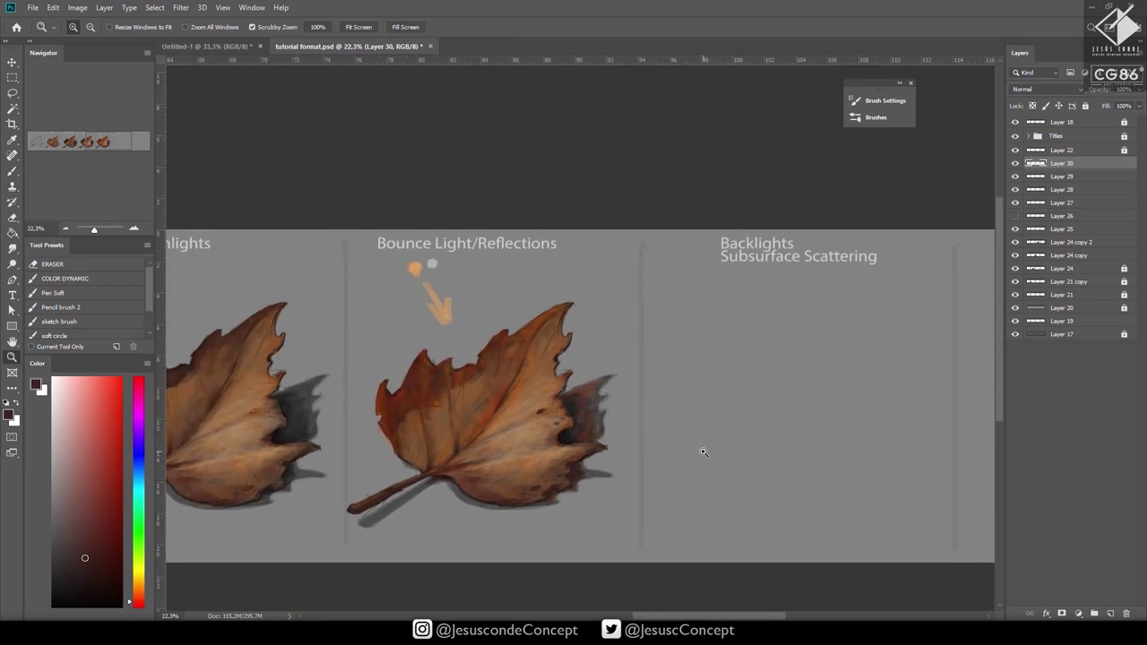
left_click(1015, 164)
left_click(1016, 164)
key("ctrl+e")
key("ctrl+e")
key("ctrl+e")
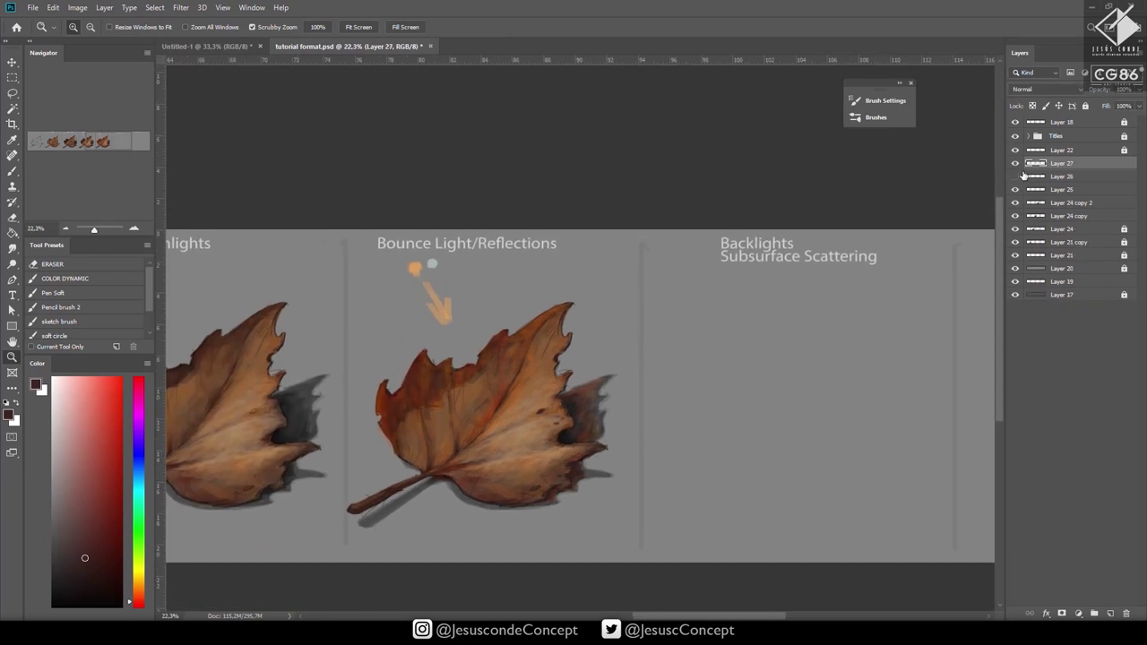
Toggle the visibility of Layer 27 and Layer 26 to compare the bounce light stage with the others.
left_click(1015, 163)
left_click(1016, 163)
scroll(809, 290, "down", 3)
left_click(1016, 176)
left_click(1016, 177)
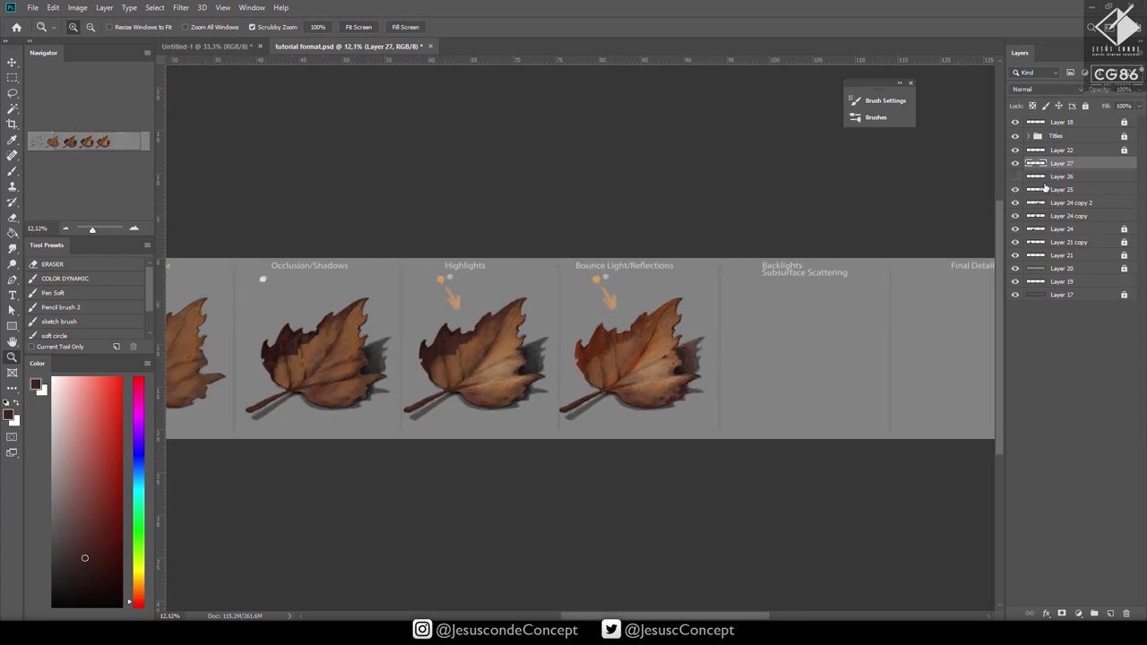
Remove the hidden Layer 26 and merge the remaining bounce light layers down into Layer 24 copy 2.
key("Delete")
key("Delete")
key("Delete")
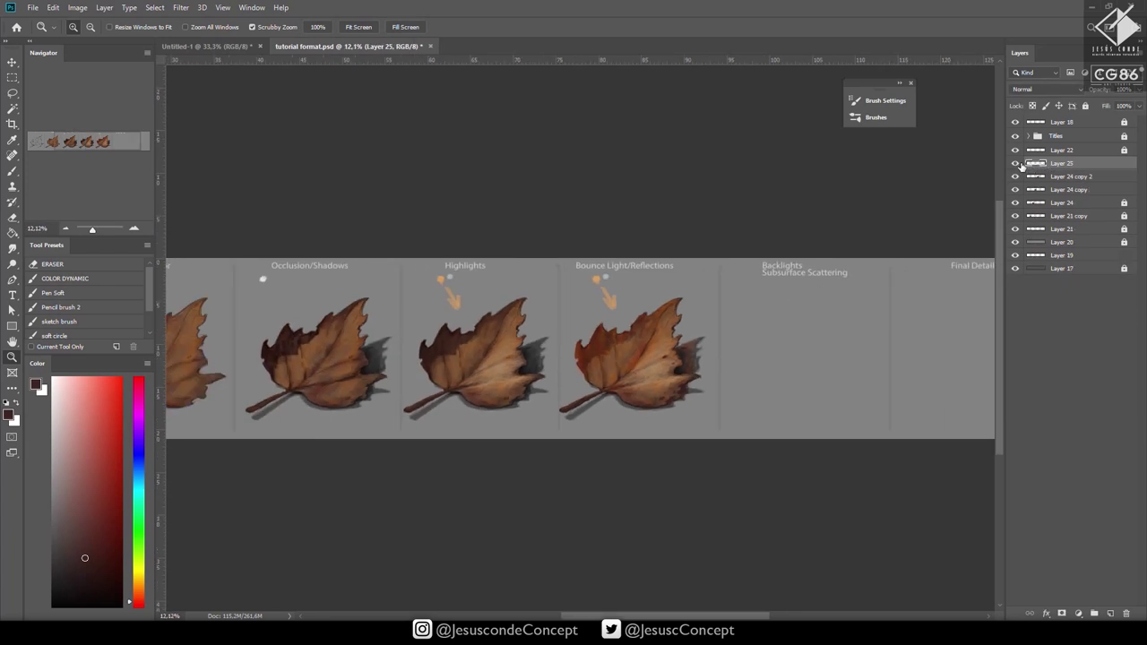
left_click(1015, 163)
left_click(1015, 163)
scroll(682, 357, "up", 4)
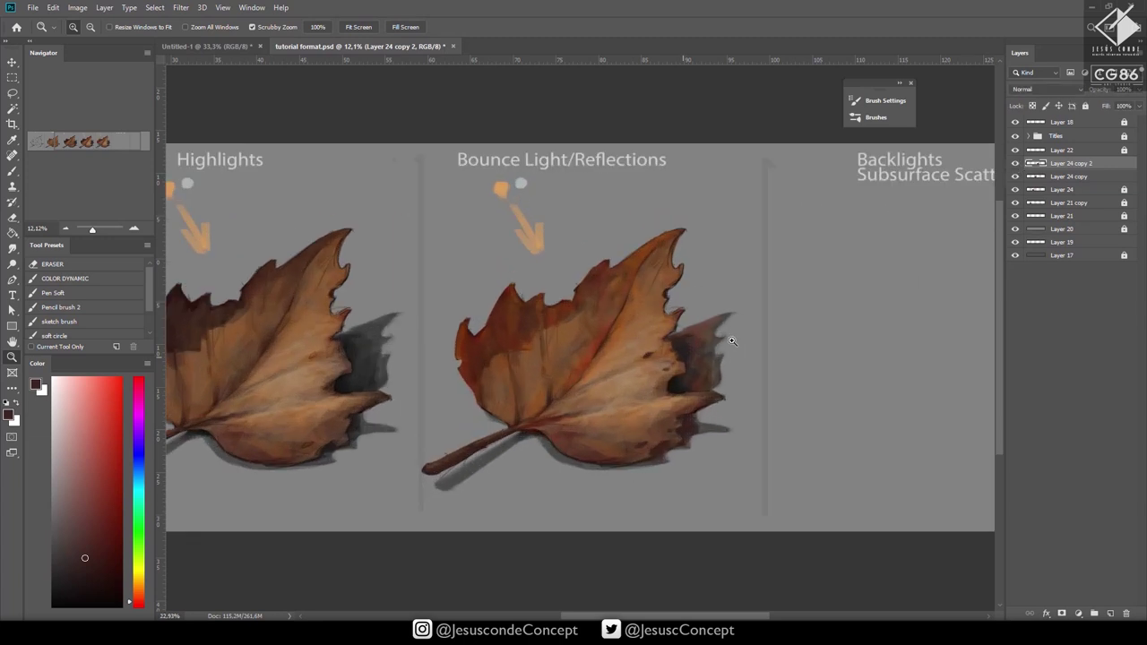
Toggle the visibility of Layer 24 copy 2 to check that it holds the complete bounce light leaf.
left_click(1015, 163)
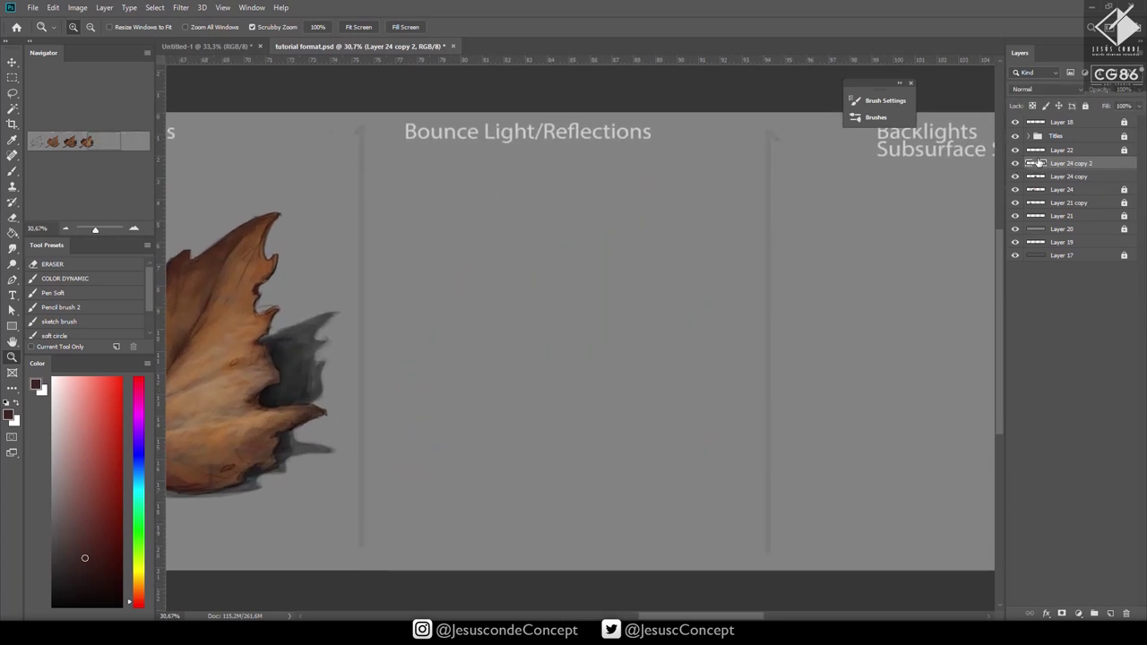
left_click(1015, 163)
mouse_move(1061, 163)
left_mouse_down()
mouse_move(1086, 537)
mouse_move(1079, 164)
left_mouse_up()
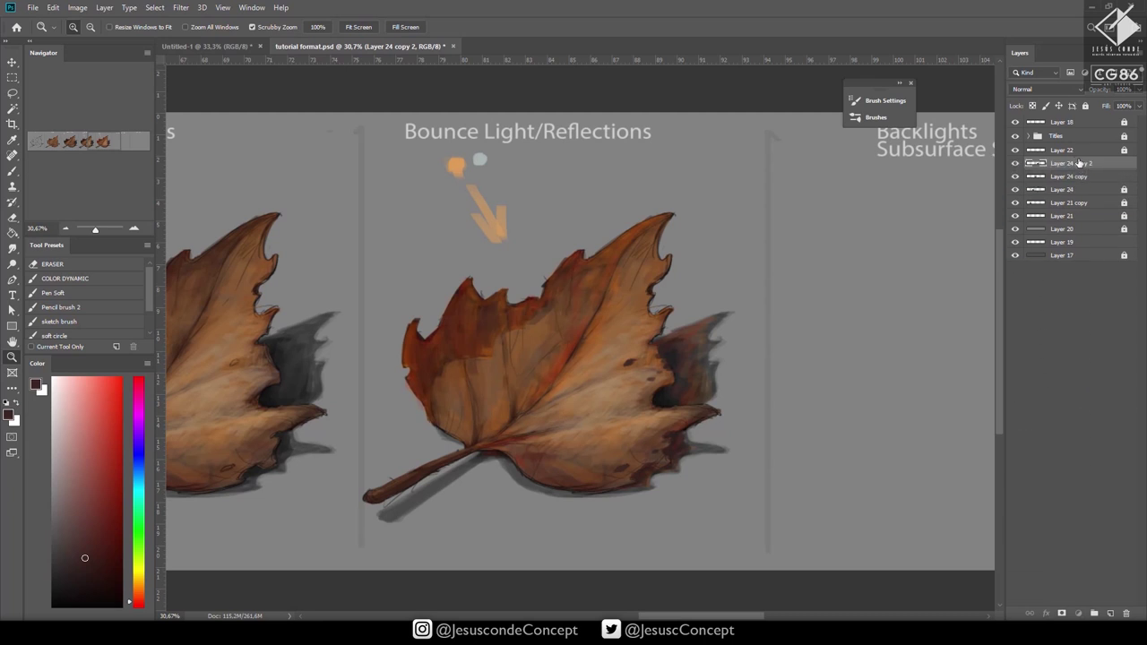
Add two new layers above Layer 24 copy 2 and choose a pale sky blue as the brush colour.
key("ctrl+shift+n")
key("Return")
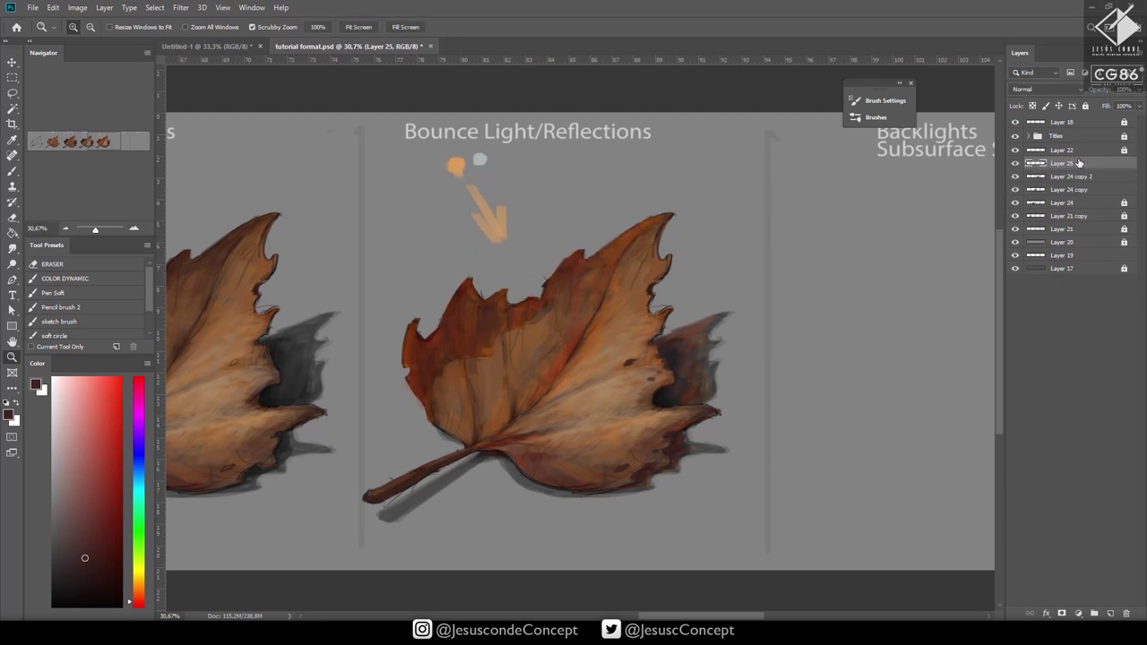
left_click(95, 442)
left_click_drag(134, 448, 138, 487)
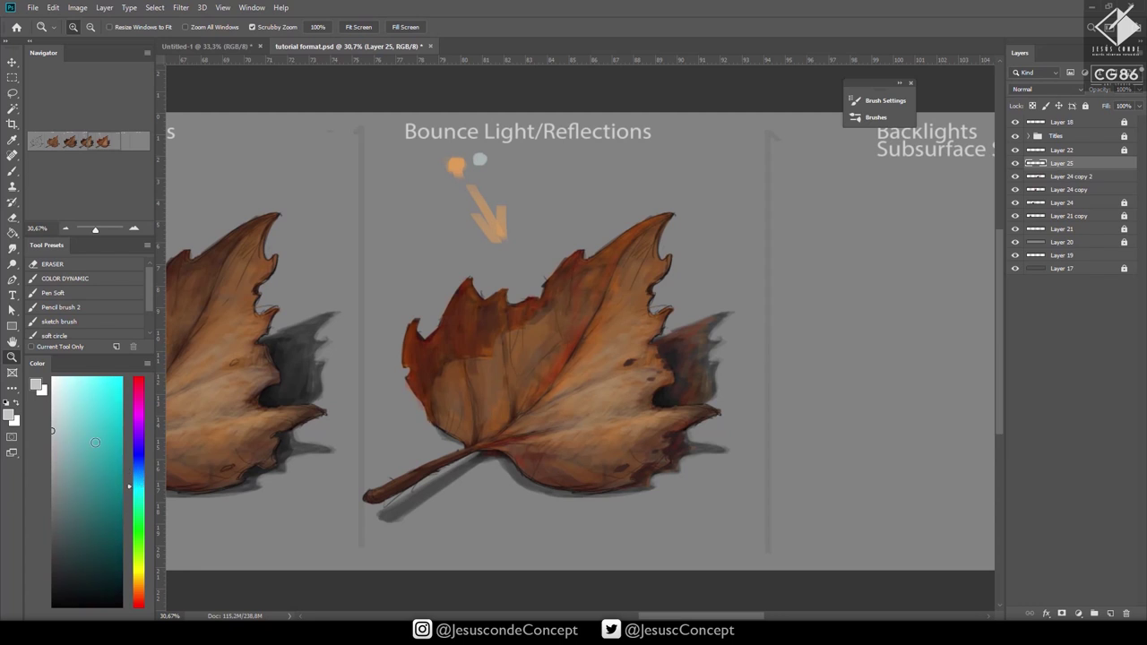
left_click_drag(52, 431, 64, 405)
left_click(138, 481)
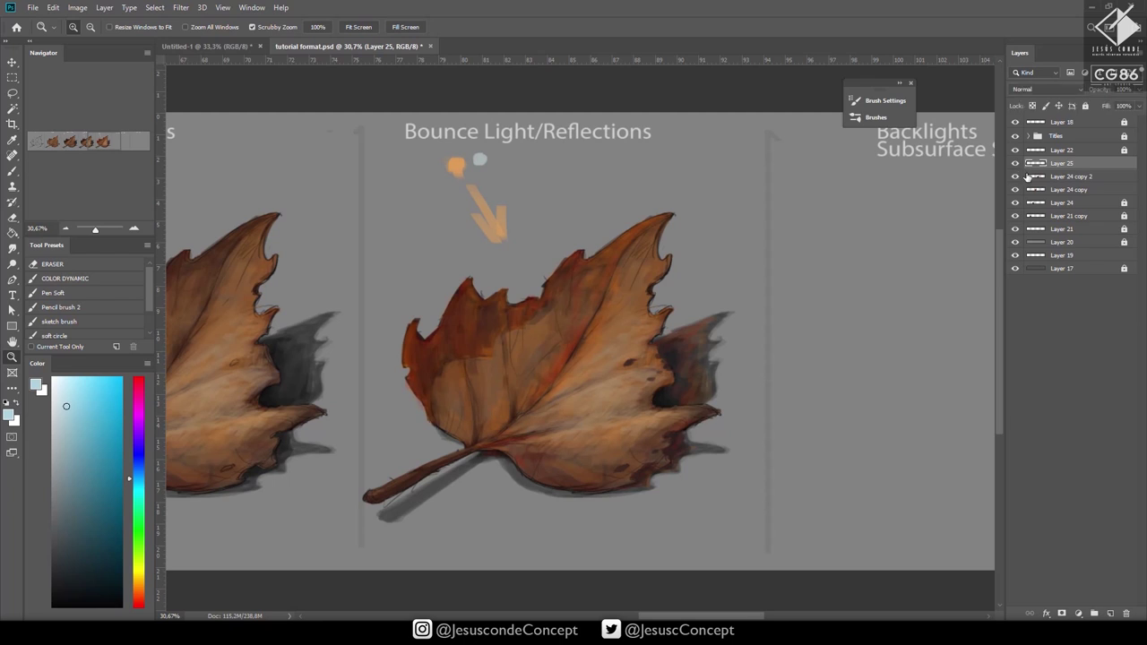
key("ctrl+shift+n")
key("b")
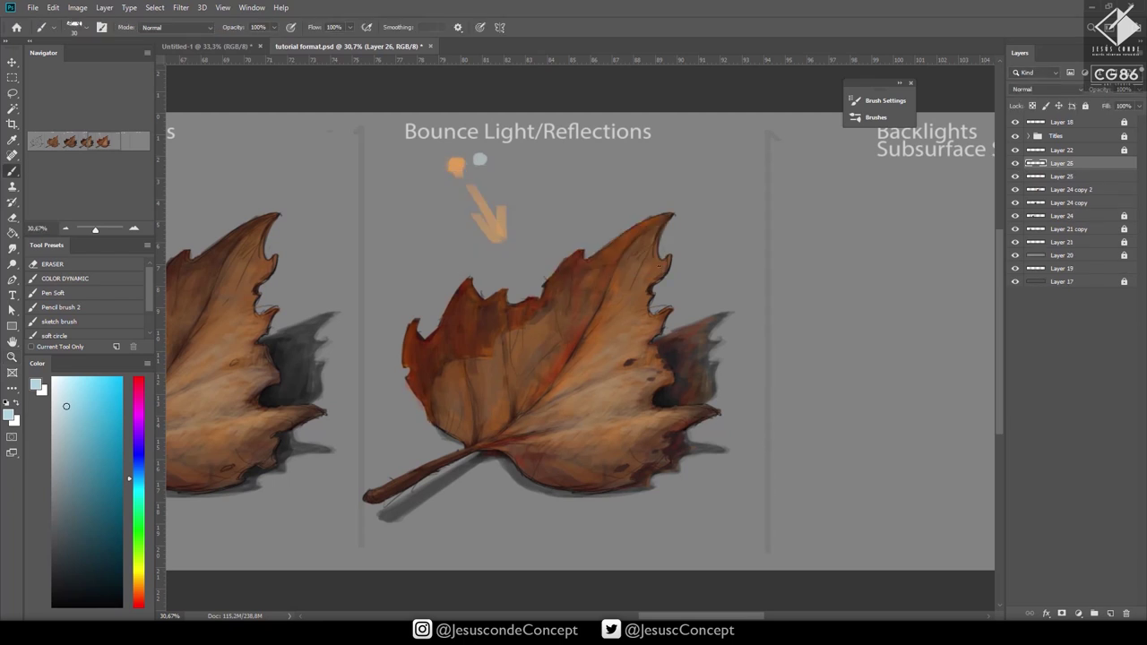
Paint pale blue sky reflections on the leaf's upper tip and along the jagged lobes of its right side.
mouse_move(643, 235)
left_mouse_down()
mouse_move(636, 242)
mouse_move(655, 229)
mouse_move(652, 251)
mouse_move(623, 267)
left_mouse_up()
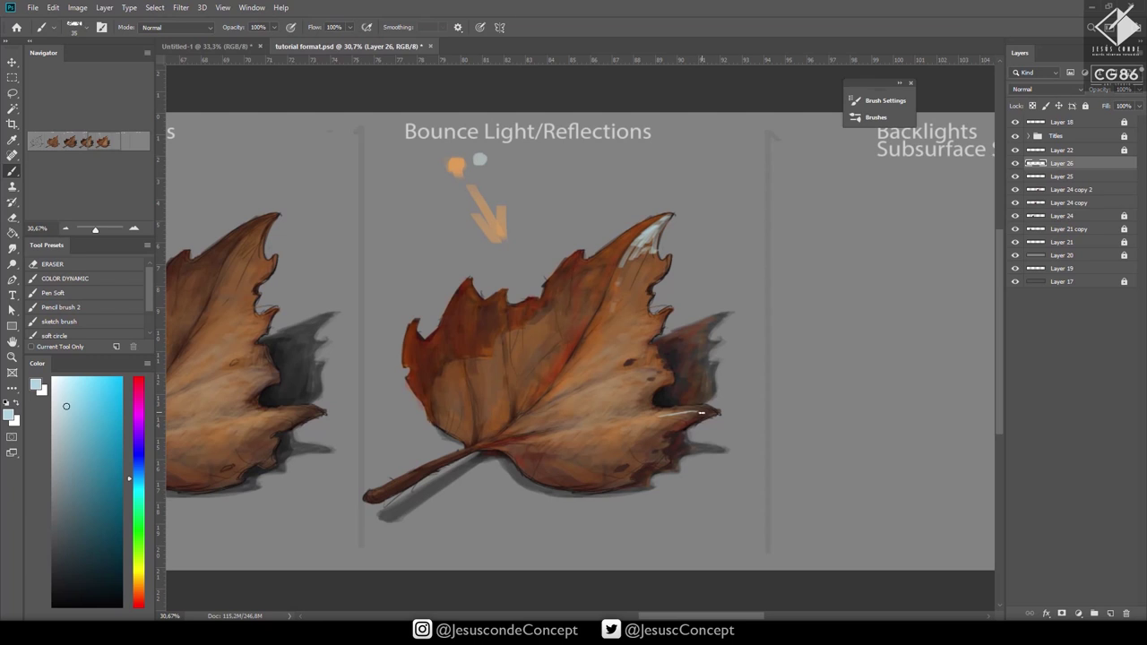
mouse_move(701, 413)
left_mouse_down()
mouse_move(656, 417)
mouse_move(719, 414)
mouse_move(685, 427)
mouse_move(648, 419)
mouse_move(658, 378)
mouse_move(648, 371)
mouse_move(597, 389)
left_mouse_up()
mouse_move(651, 333)
left_mouse_down()
mouse_move(636, 344)
mouse_move(633, 331)
mouse_move(663, 315)
mouse_move(620, 338)
left_mouse_up()
left_click_drag(630, 312, 592, 361)
left_click_drag(641, 290, 643, 297)
Lower the opacity of the pale blue reflections layer to 40% and check the leaf against the other stages.
key("space")
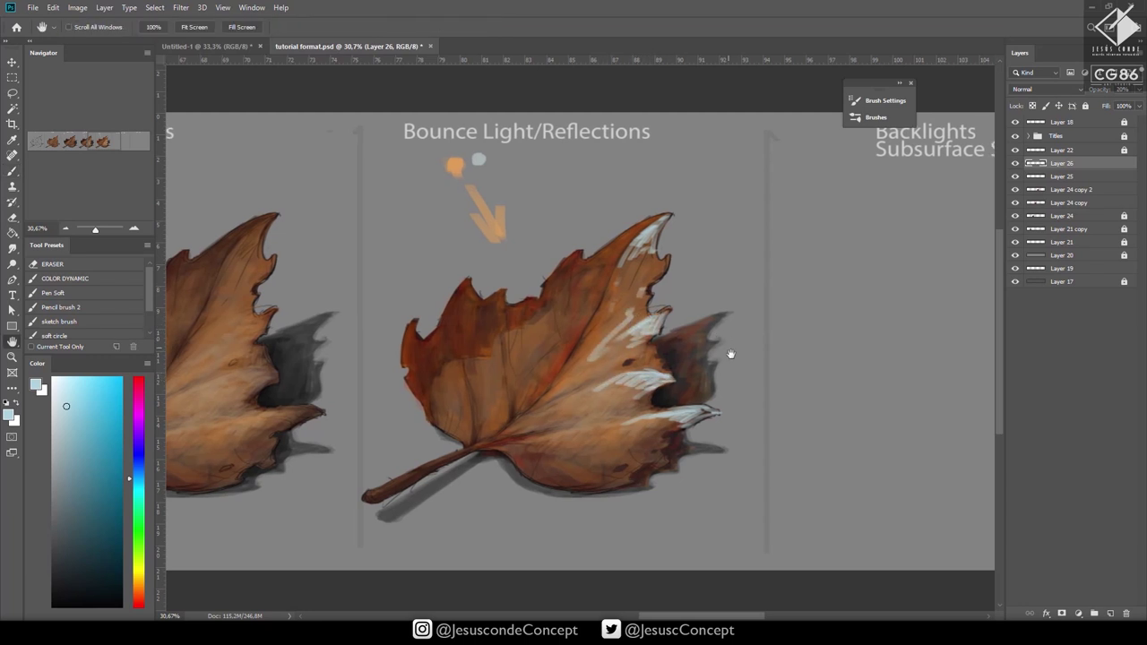
key("2")
left_click_drag(708, 409, 623, 410, "ctrl")
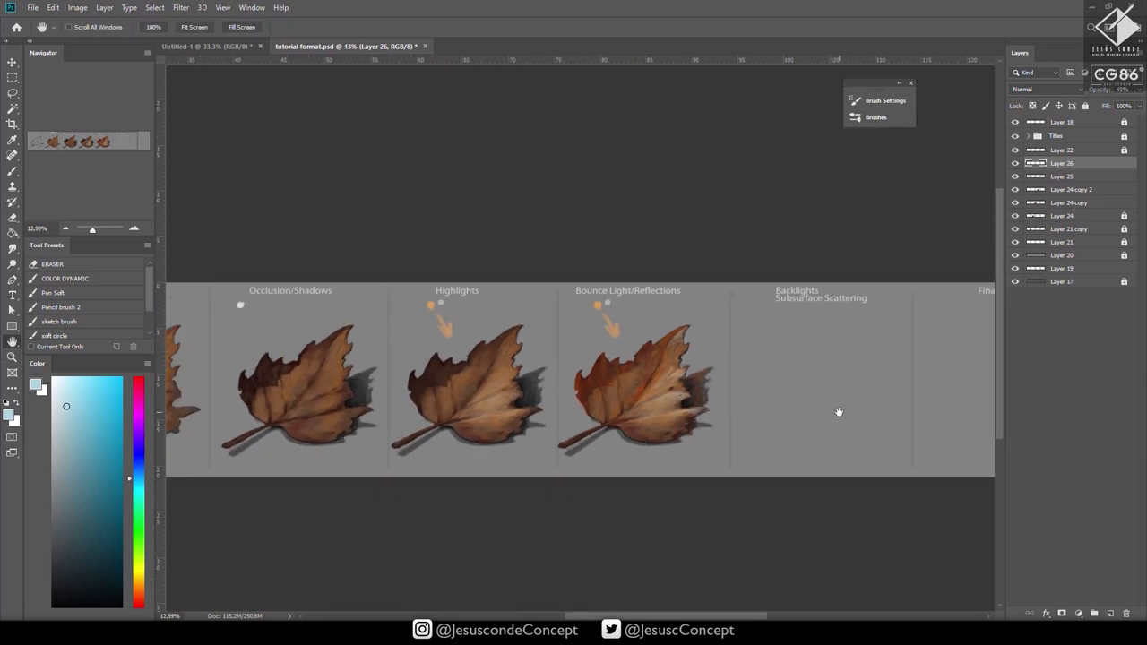
Merge Layer 26 and Layer 25 down into Layer 24 copy 2 and check the merged leaf by toggling its visibility.
key("b")
scroll(602, 424, "up", 5)
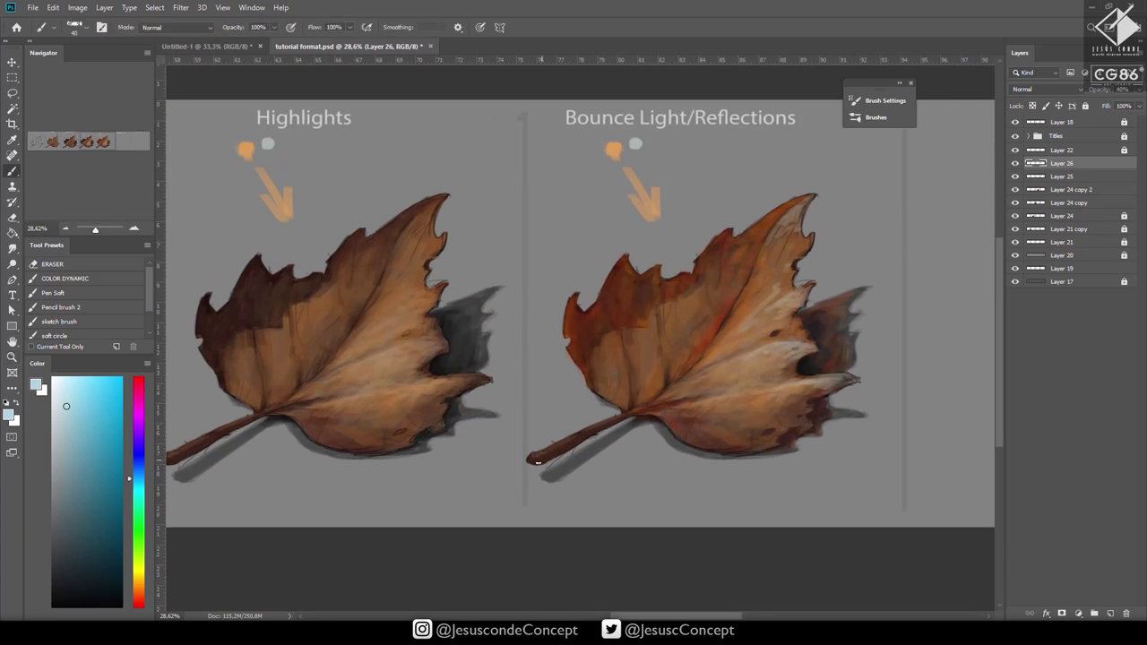
key("z")
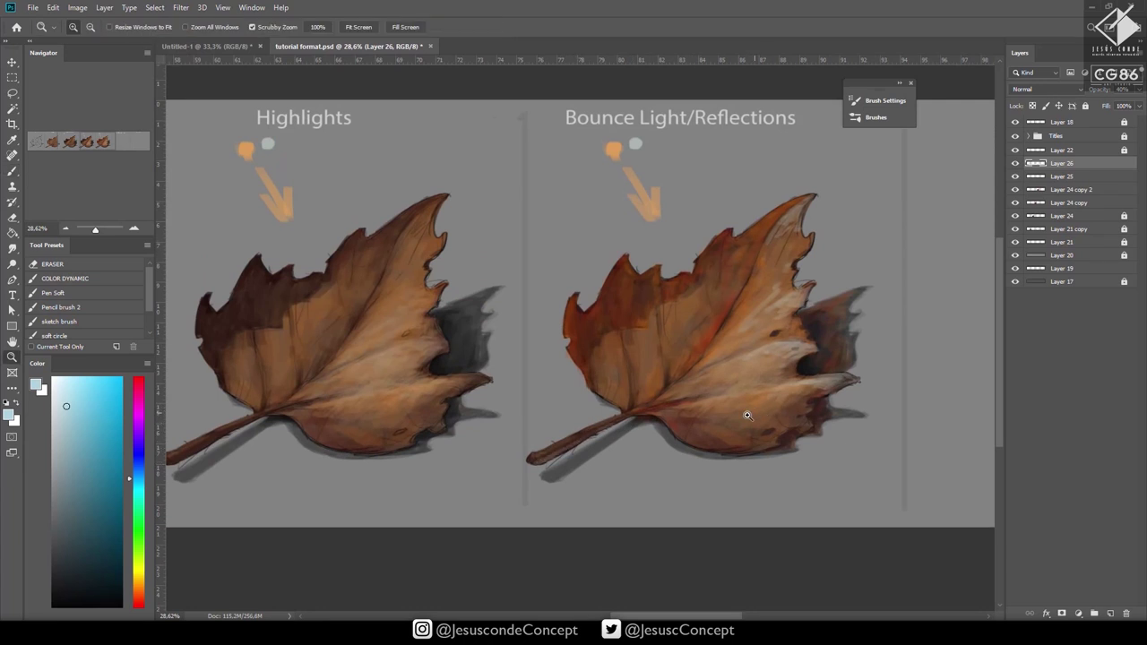
scroll(686, 440, "down", 5)
scroll(708, 439, "down", 3)
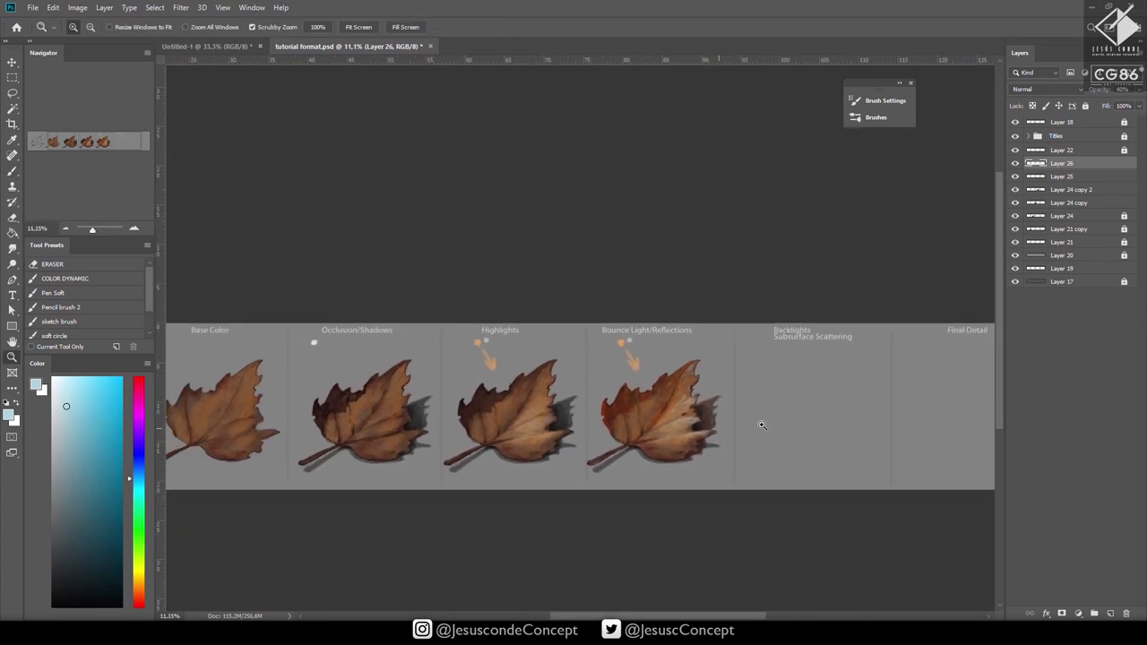
scroll(753, 432, "up", 4)
scroll(752, 432, "up", 4)
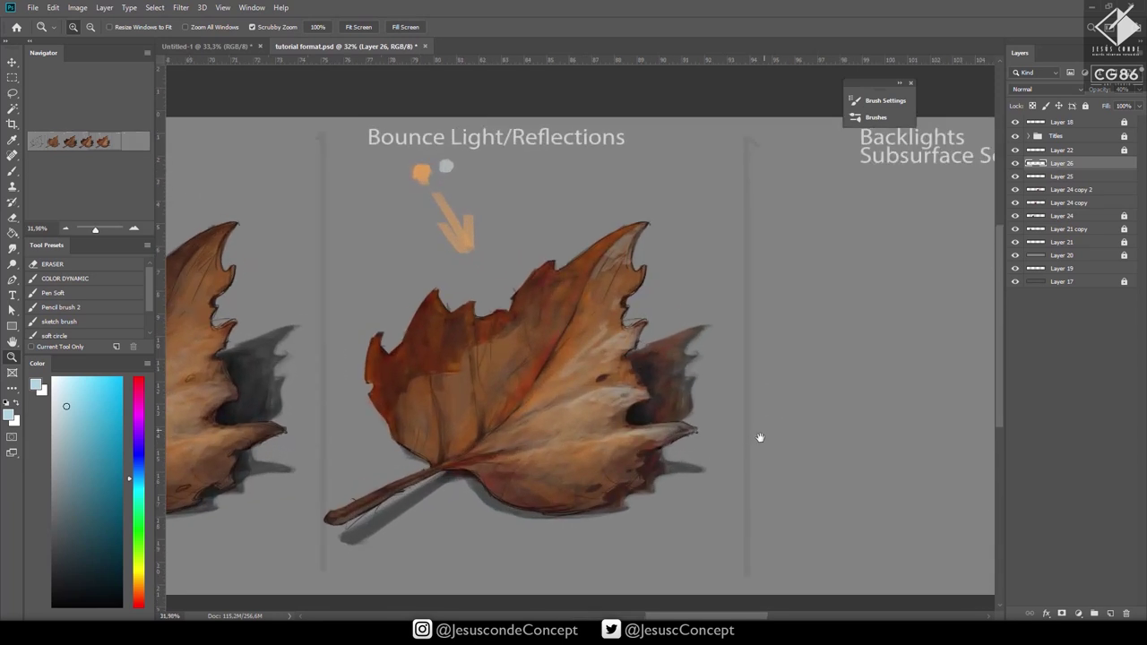
key("Delete")
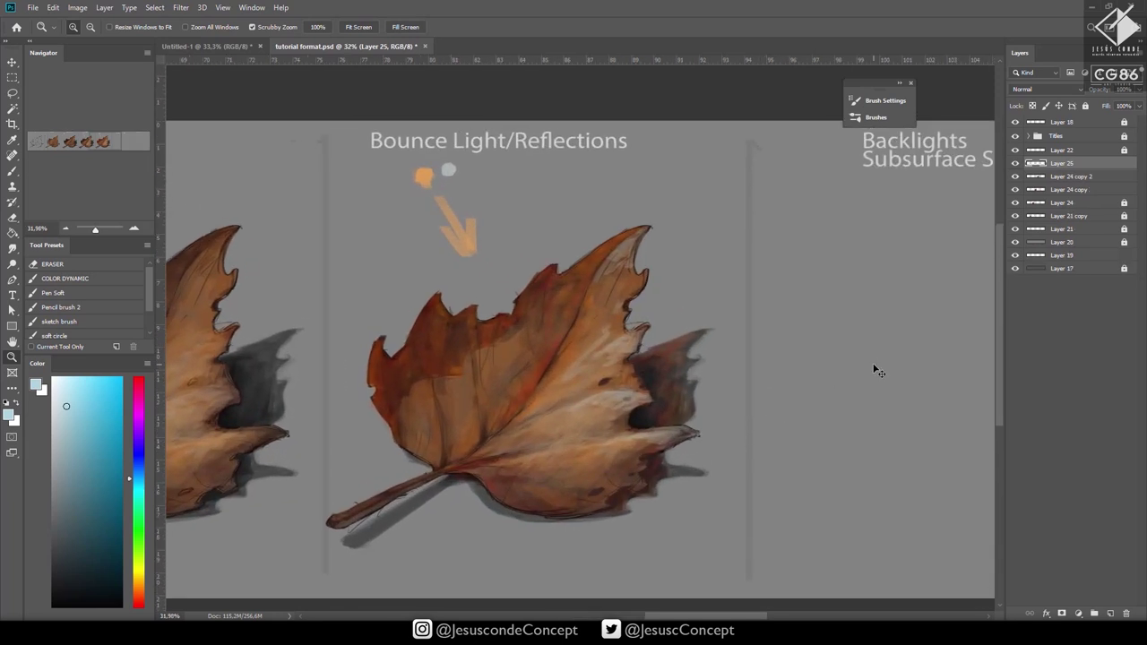
key("Delete")
left_click(1015, 164)
left_click(1015, 164)
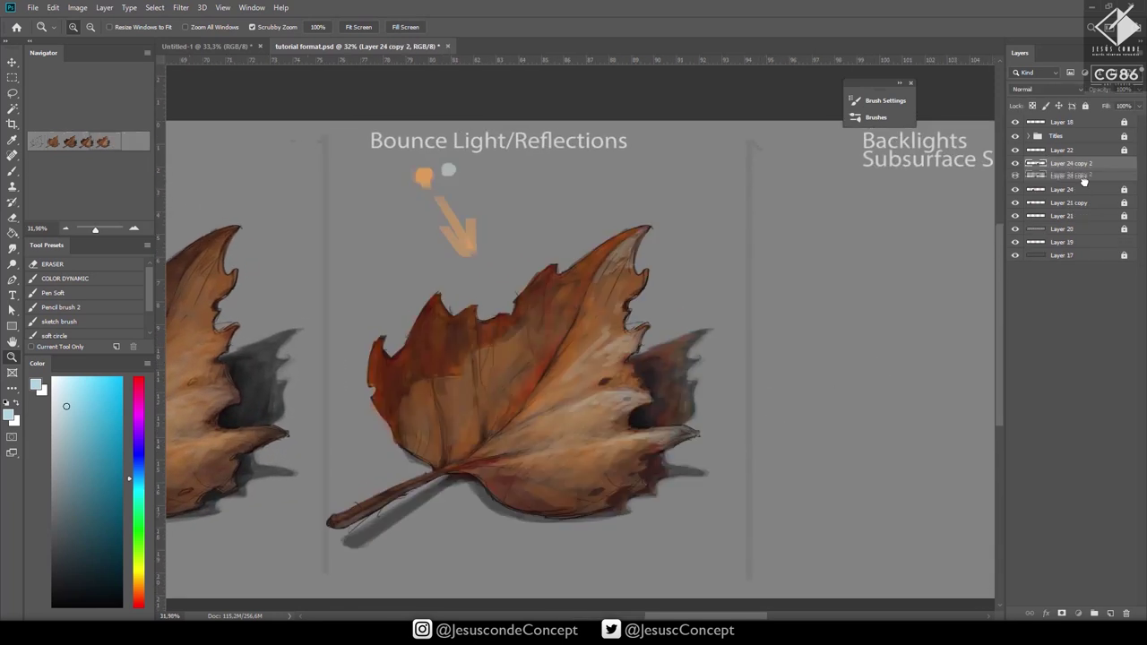
Duplicate the merged Bounce Light/Reflections leaf layer and move the copy under the Backlights Subsurface Scattering title.
left_click_drag(1075, 167, 1111, 612)
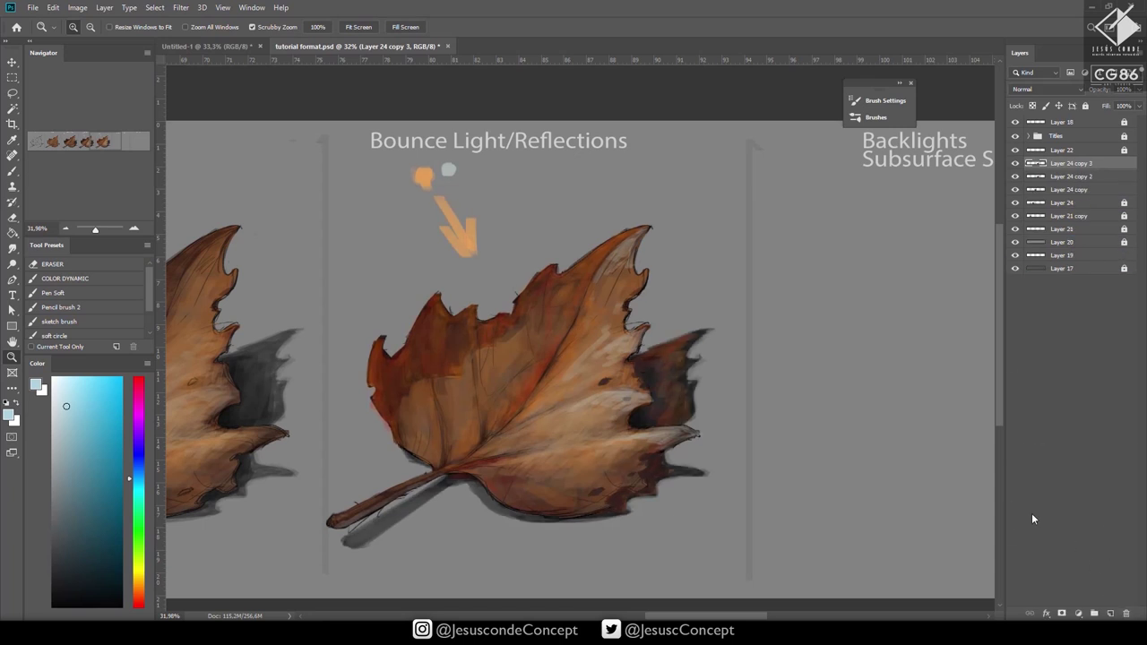
left_click(11, 66)
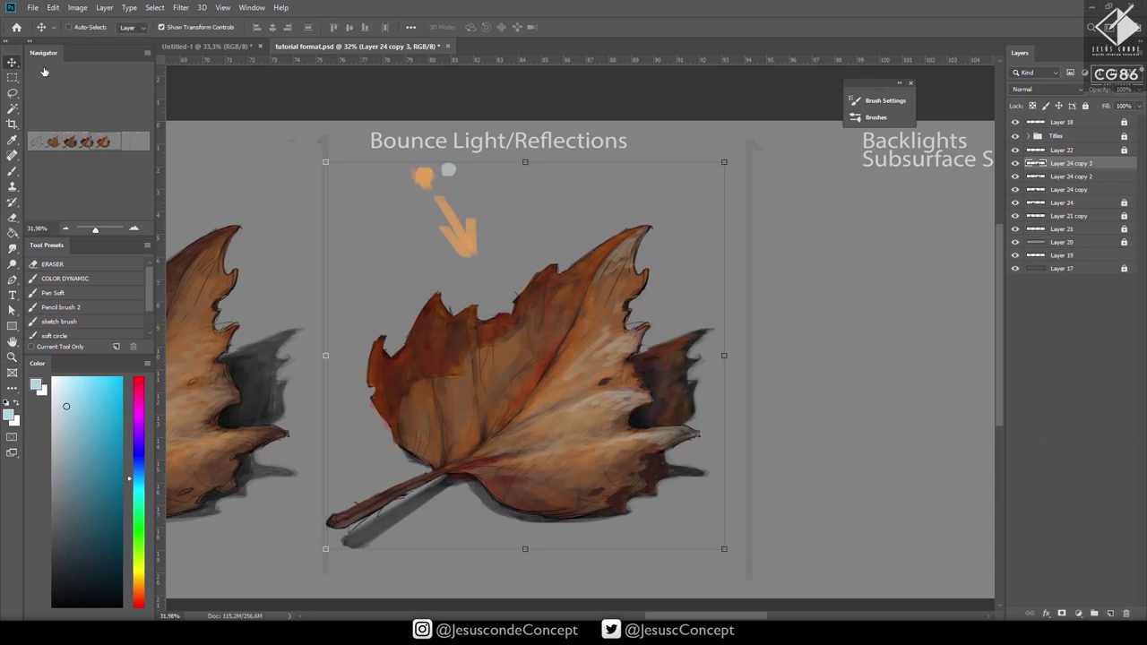
left_click_drag(690, 335, 569, 343)
left_click_drag(470, 432, 626, 459)
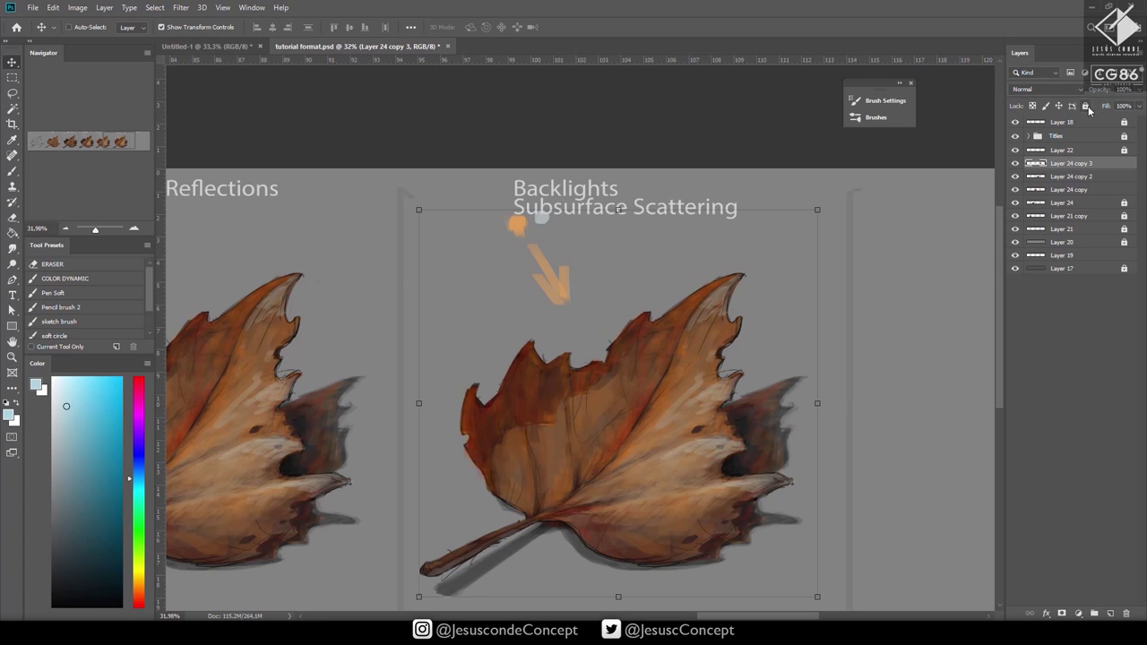
Add two empty layers above the leaf copy and set the painting color to a bright saturated orange.
key("ctrl+shift+n")
key("Return")
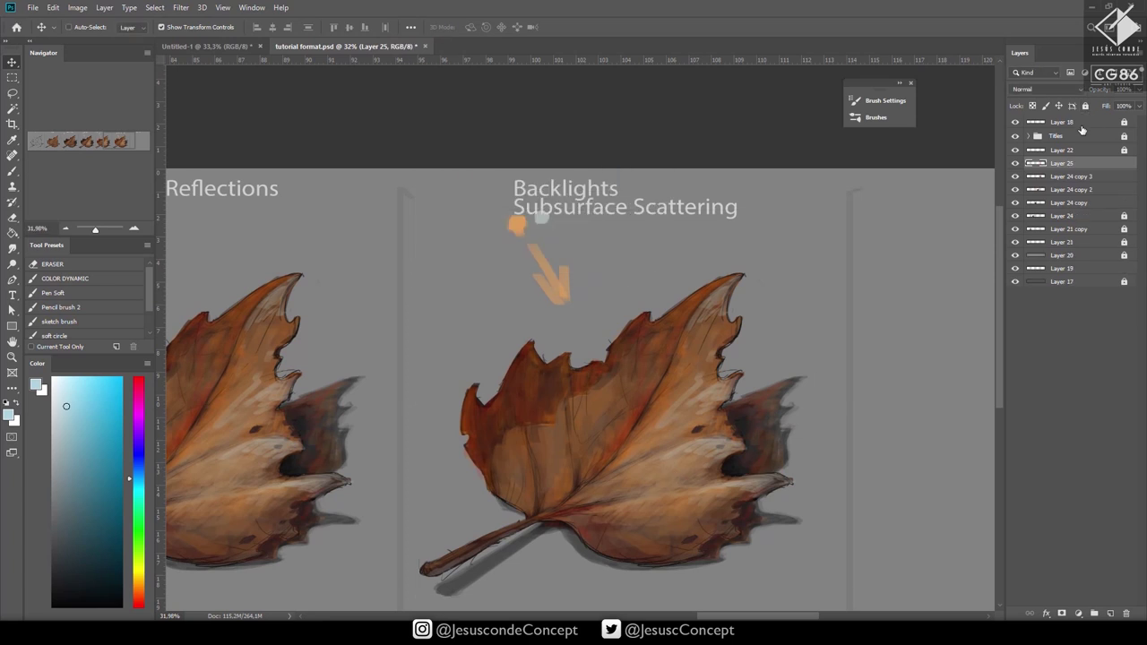
key("z")
left_click_drag(744, 365, 768, 363)
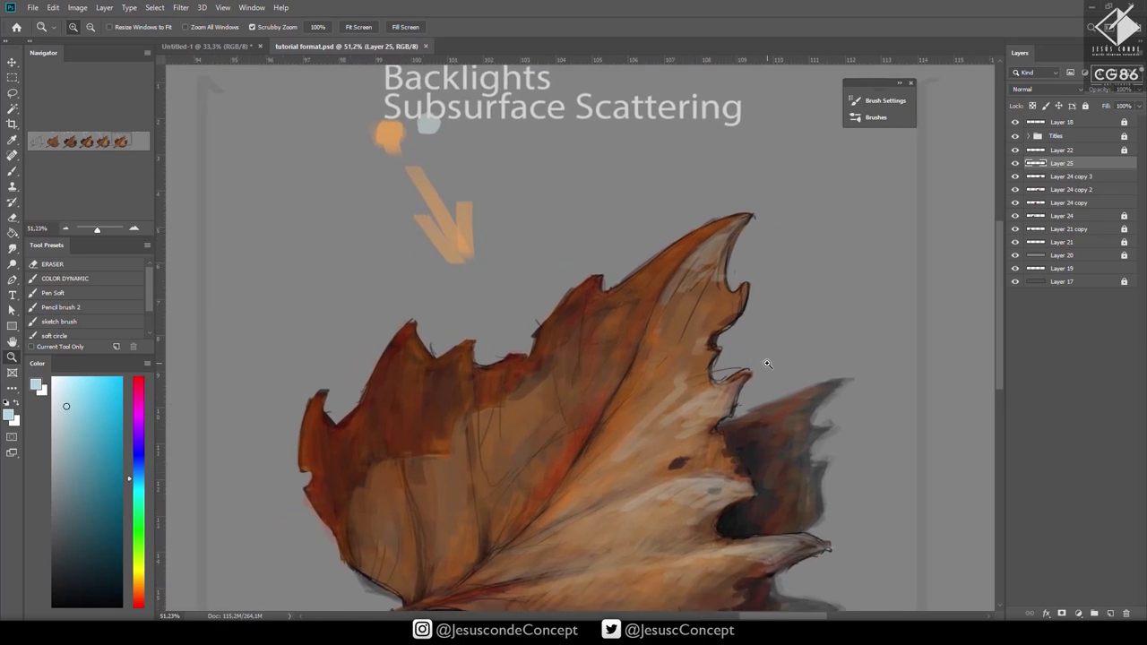
left_click(144, 593)
left_click(119, 377)
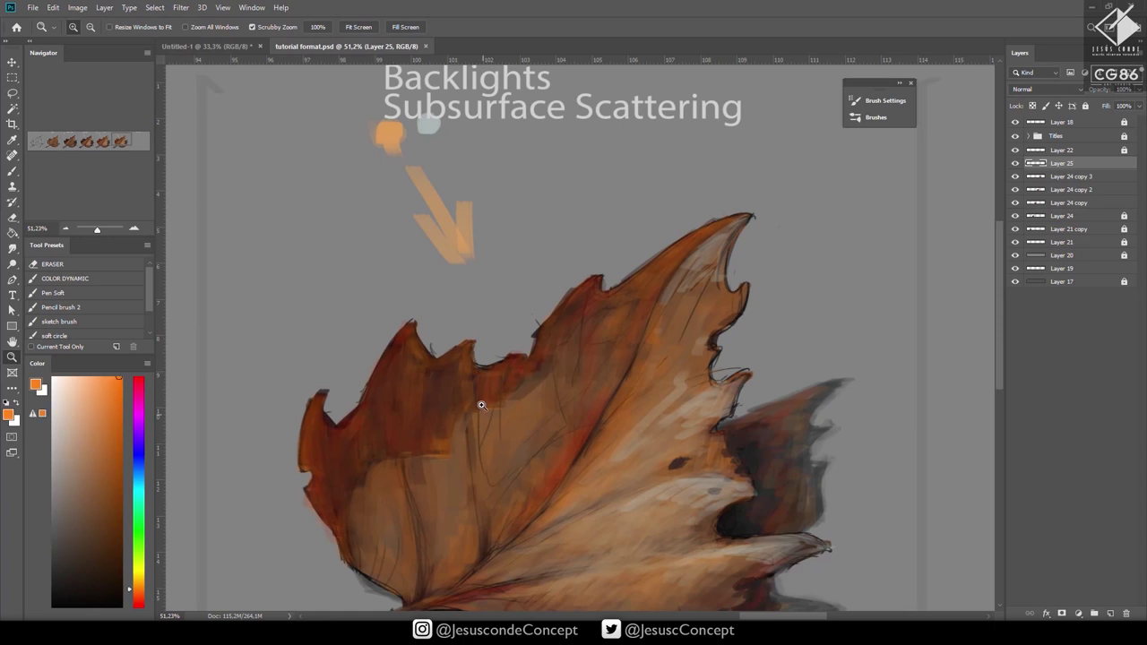
key("ctrl+shift+n")
key("Return")
key("b")
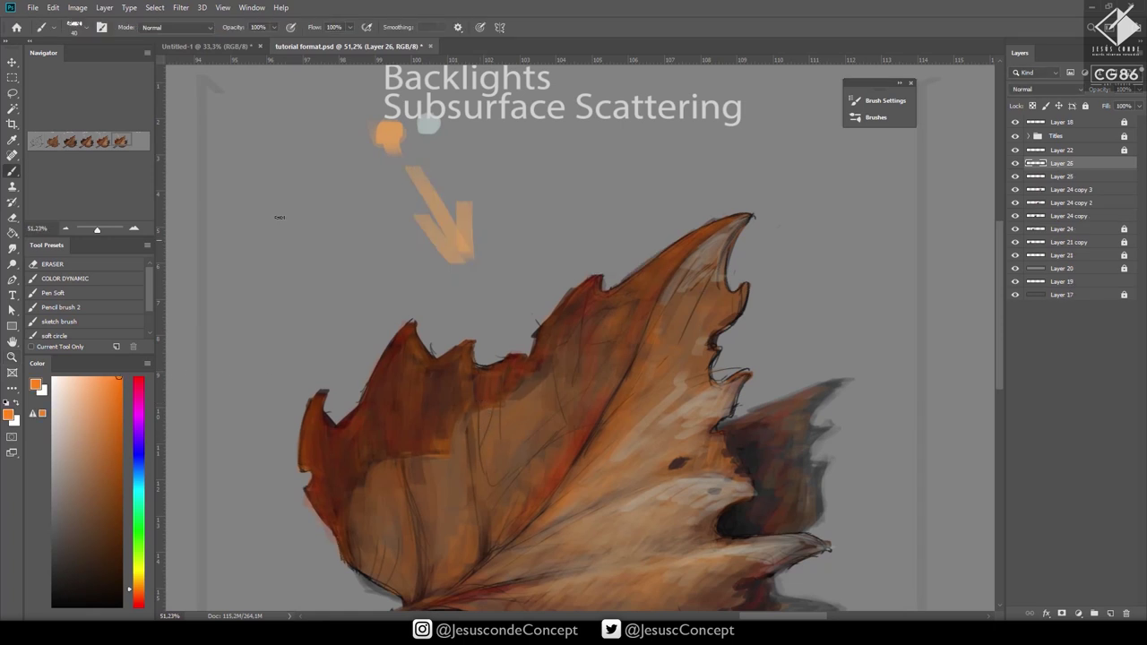
left_click_drag(273, 213, 374, 329)
key("z")
key("ctrl+z")
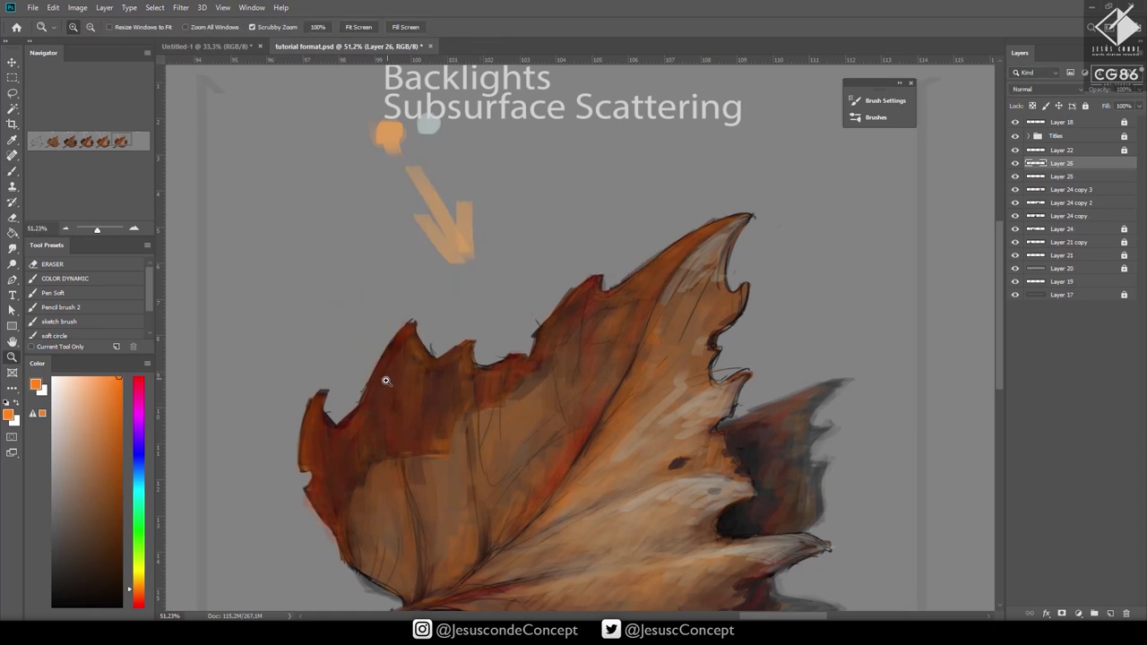
Paint a bright orange backlight rim along the leaf's jagged left and upper edges, up to the tallest tip.
key("b")
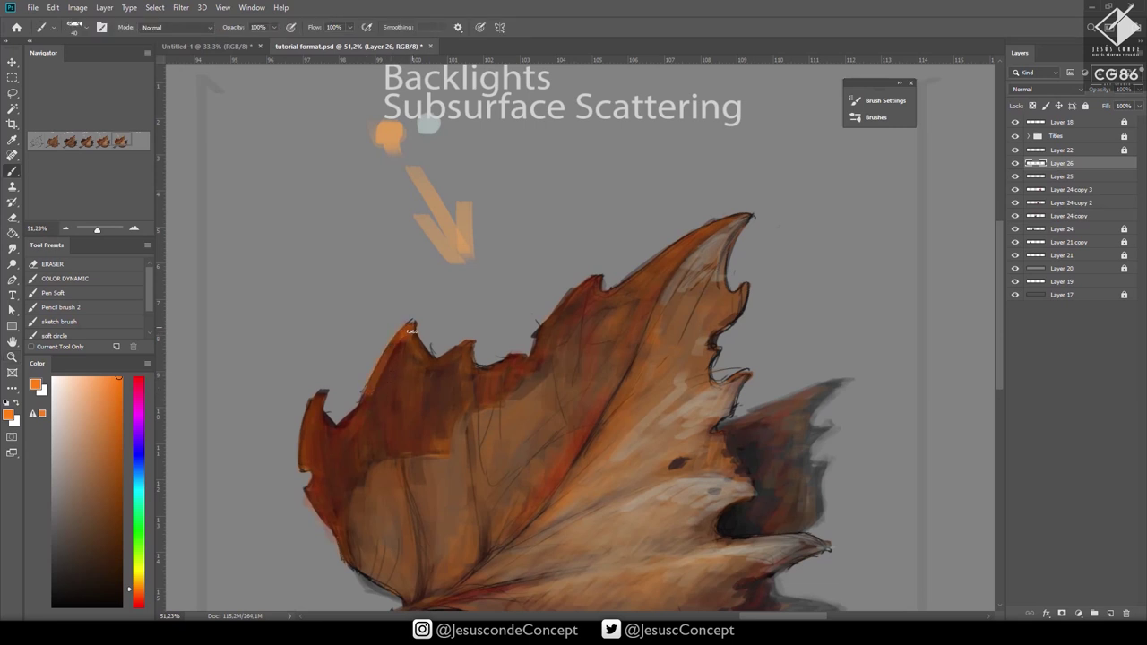
left_click_drag(458, 349, 503, 363)
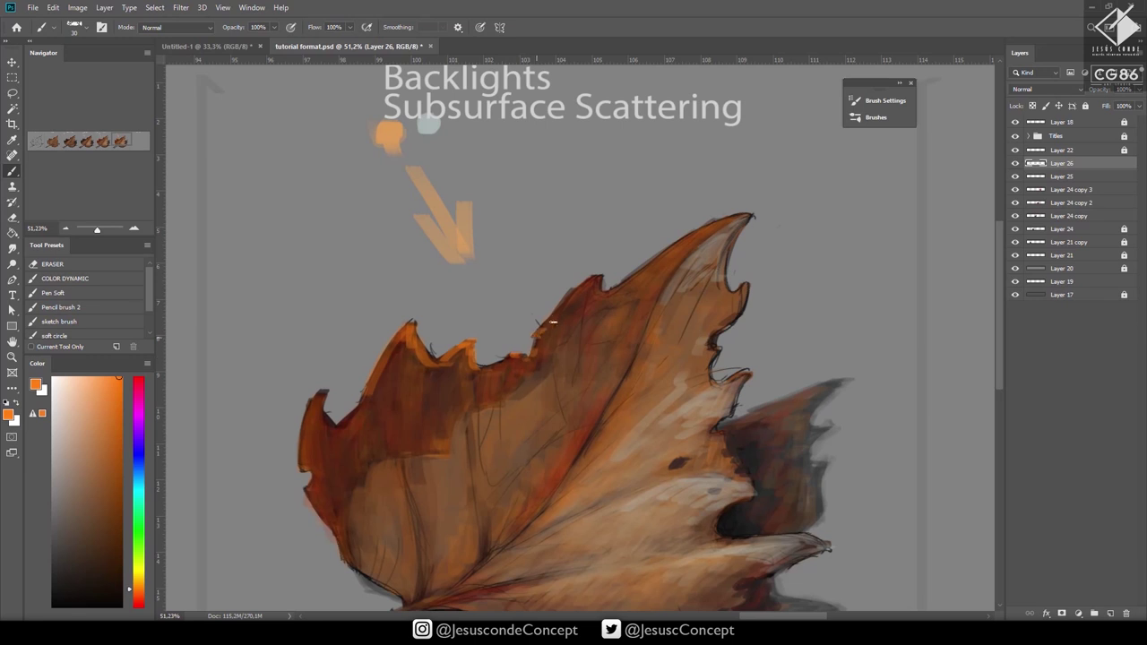
left_click_drag(584, 280, 599, 274)
mouse_move(323, 391)
left_mouse_down()
mouse_move(297, 463)
mouse_move(310, 459)
mouse_move(309, 496)
mouse_move(348, 560)
left_mouse_up()
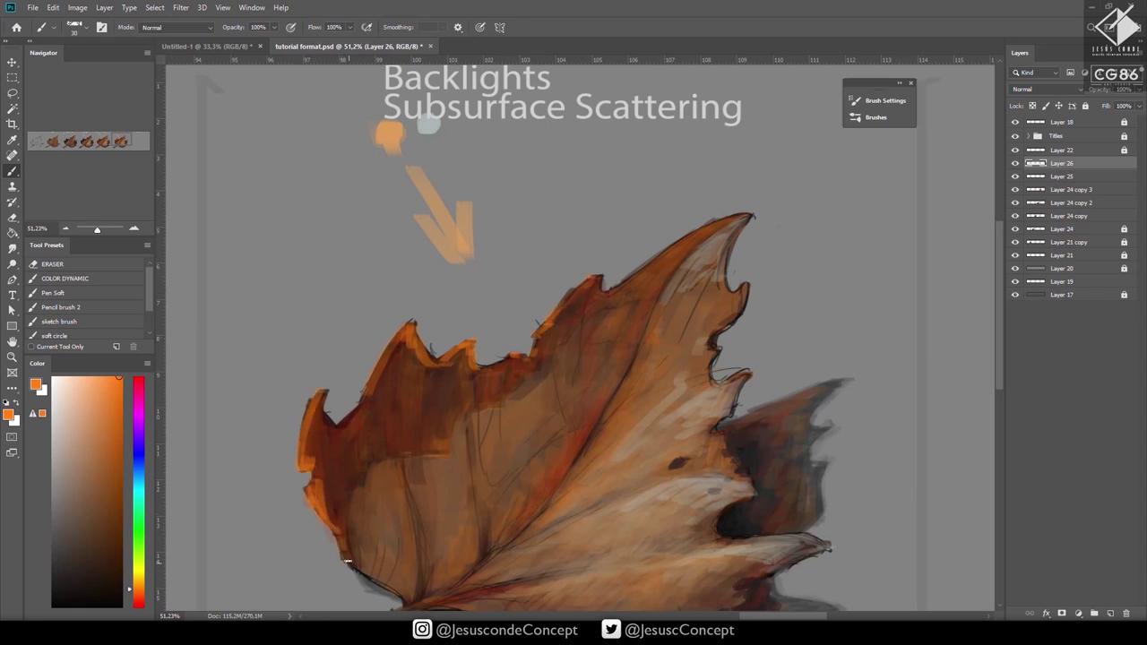
left_click_drag(310, 421, 308, 454)
left_click_drag(320, 396, 345, 435)
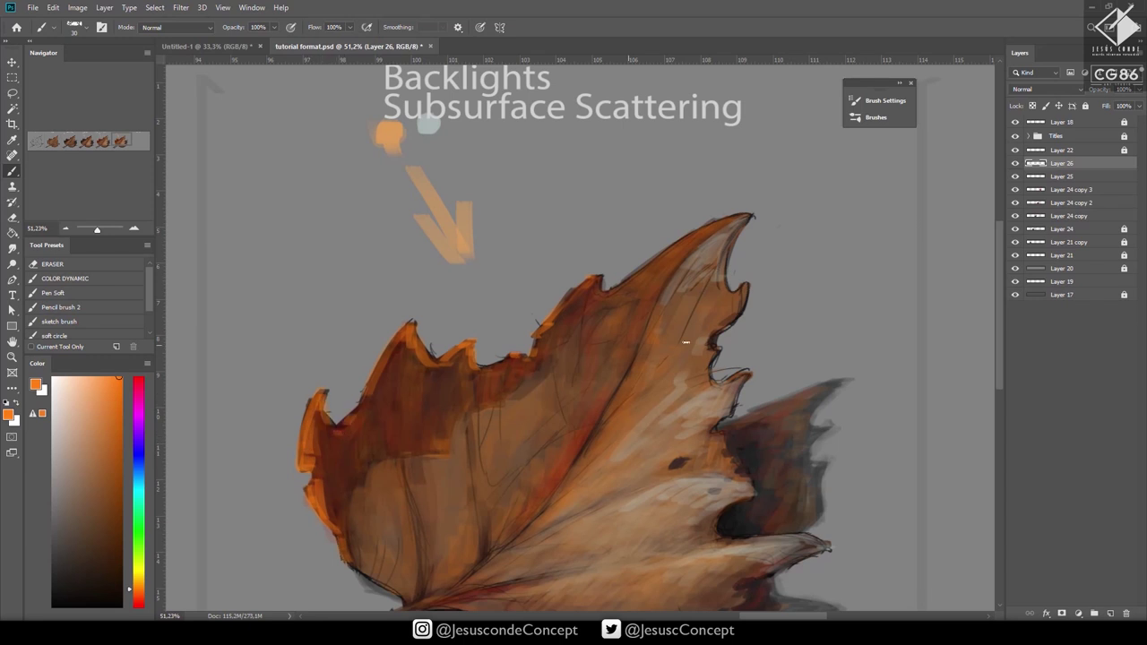
left_click_drag(748, 378, 738, 371)
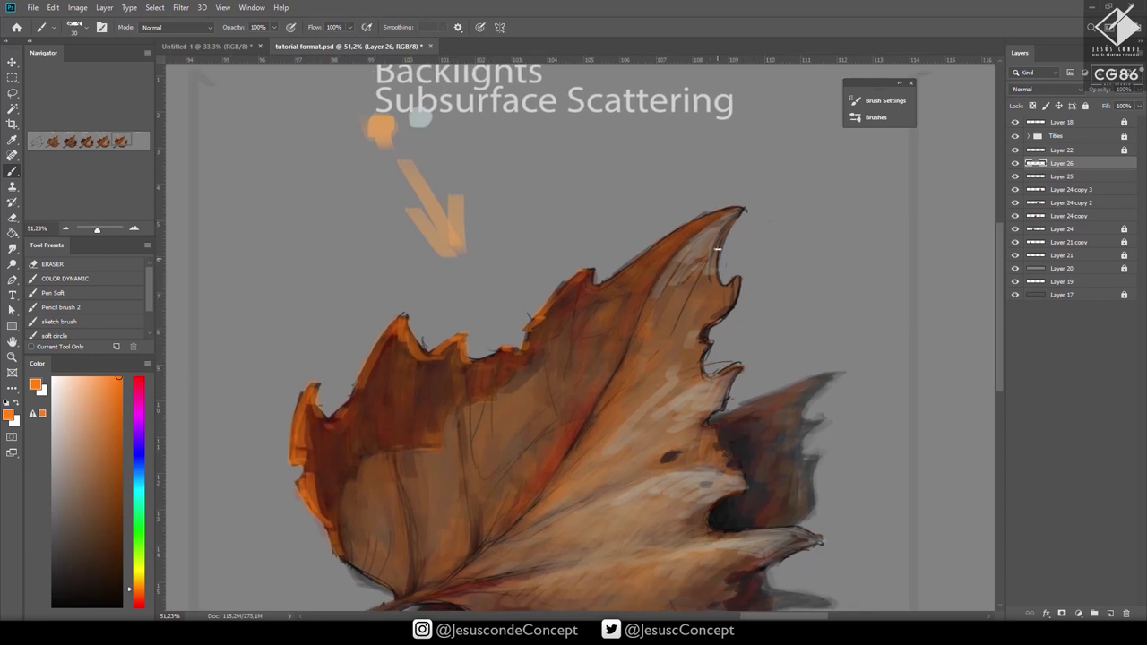
mouse_move(739, 211)
left_mouse_down()
mouse_move(606, 288)
mouse_move(590, 269)
mouse_move(573, 322)
mouse_move(572, 399)
left_mouse_up()
Brush translucent orange streaks from the lit edge down along the veins and across the leaf, raising brush opacity from 20% to 40%.
left_click_drag(587, 272, 578, 307)
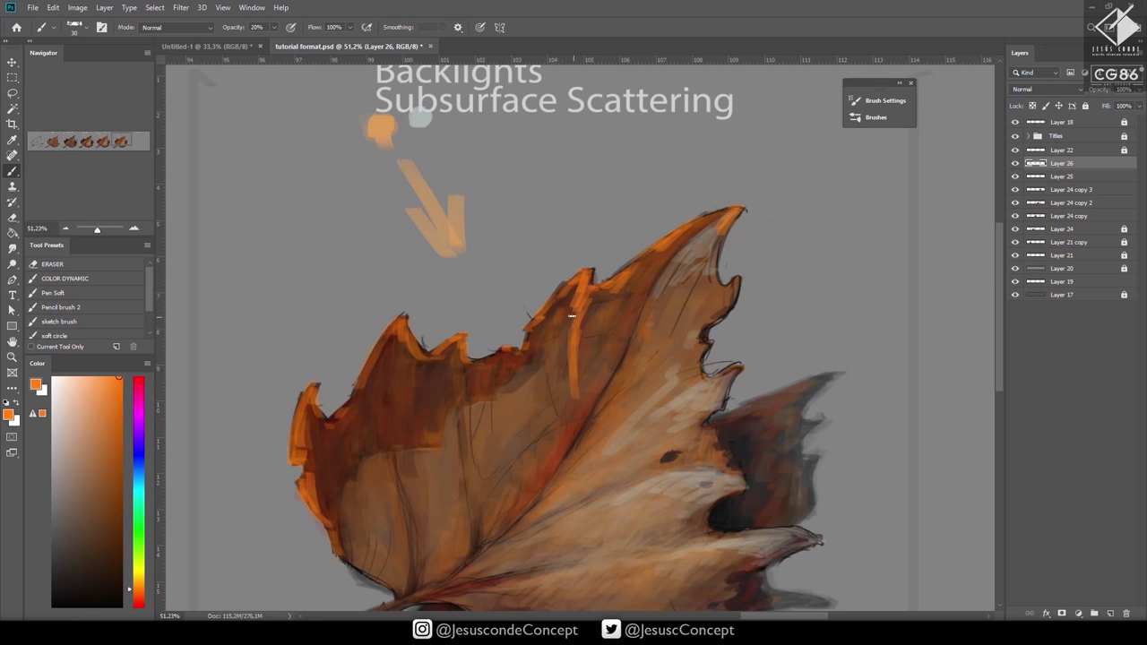
left_click_drag(574, 292, 563, 361)
left_click_drag(571, 314, 565, 375)
mouse_move(551, 327)
left_mouse_down()
mouse_move(556, 407)
mouse_move(563, 401)
mouse_move(574, 438)
left_mouse_up()
key("4")
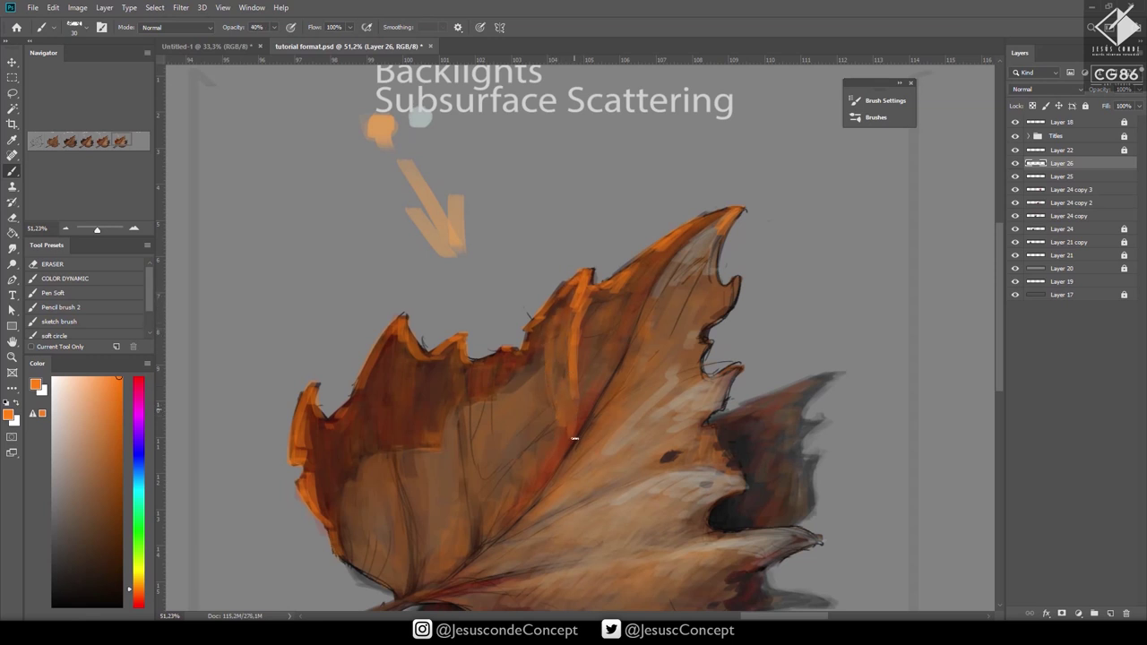
scroll(533, 407, "down", 3)
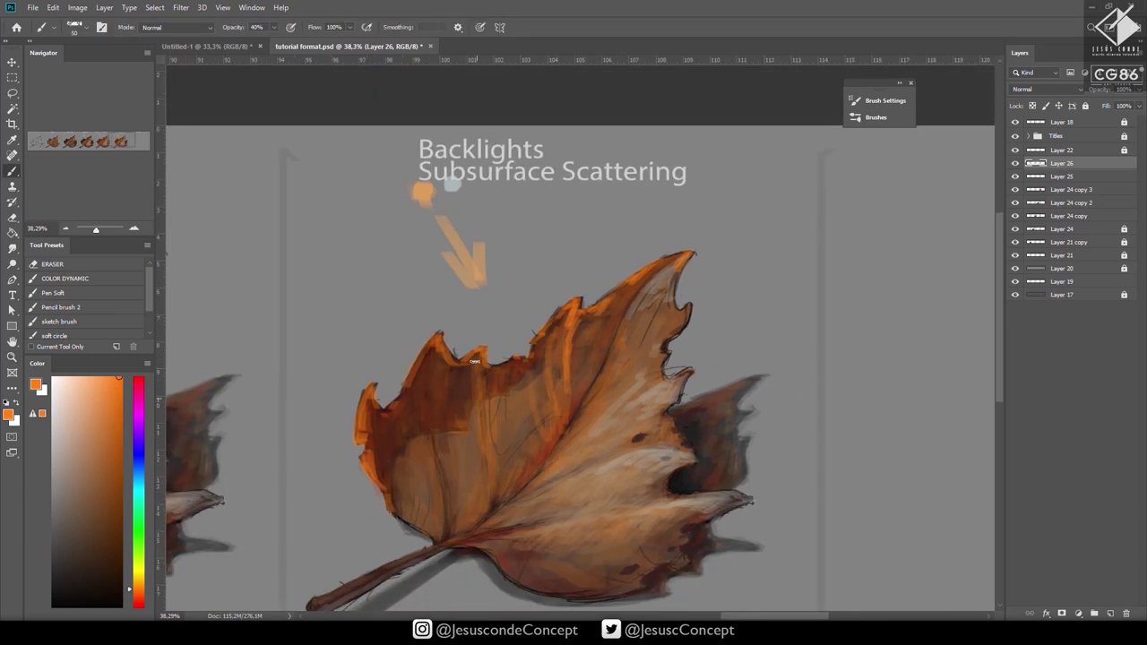
mouse_move(427, 356)
left_mouse_down()
mouse_move(413, 464)
mouse_move(426, 491)
mouse_move(401, 515)
mouse_move(409, 507)
mouse_move(416, 520)
left_mouse_up()
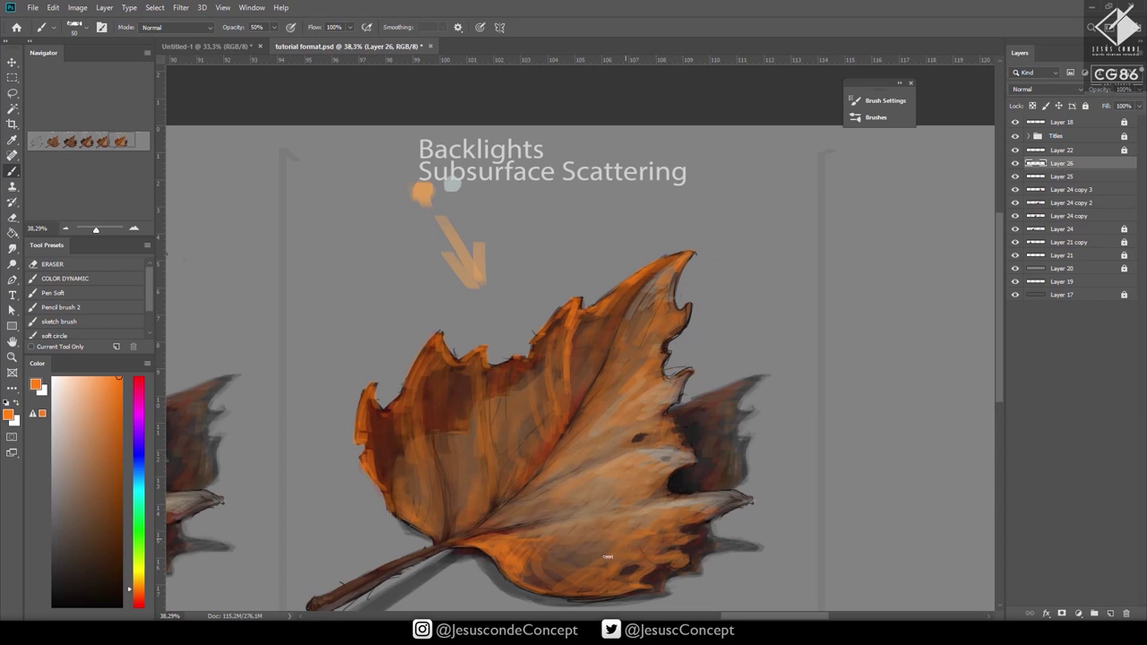
Lower the opacity of the orange glow on Layer 26 to about half, comparing the leaf with its neighbor.
key("z")
left_click_drag(600, 542, 554, 540)
key("h")
key("5")
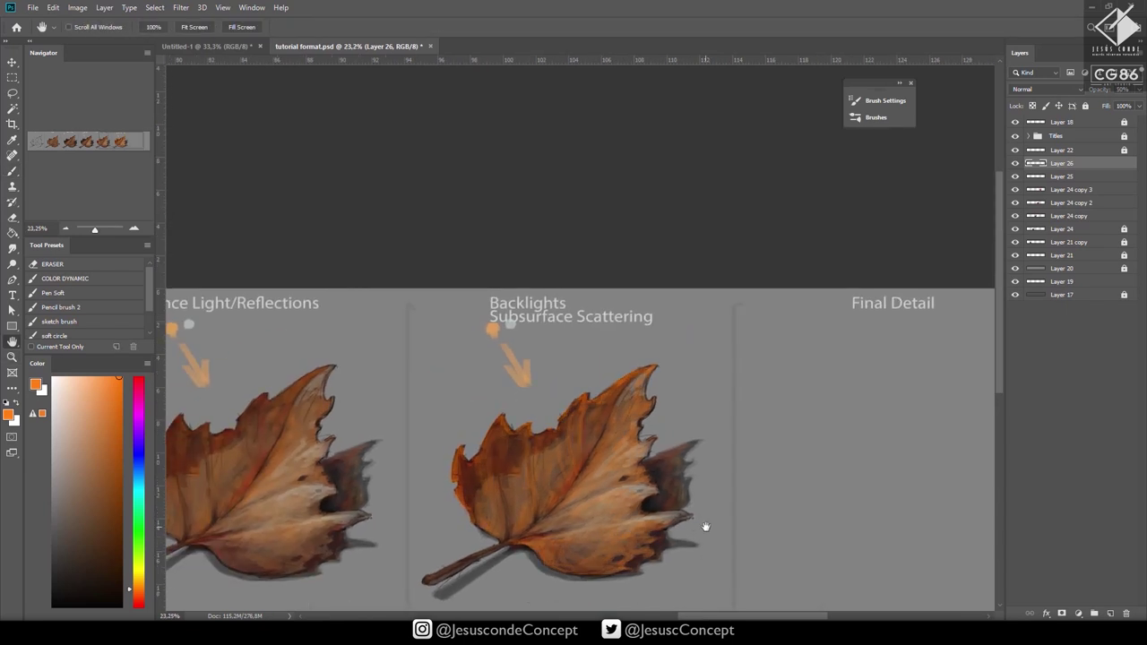
key("z")
left_click(651, 523, "alt")
key("h")
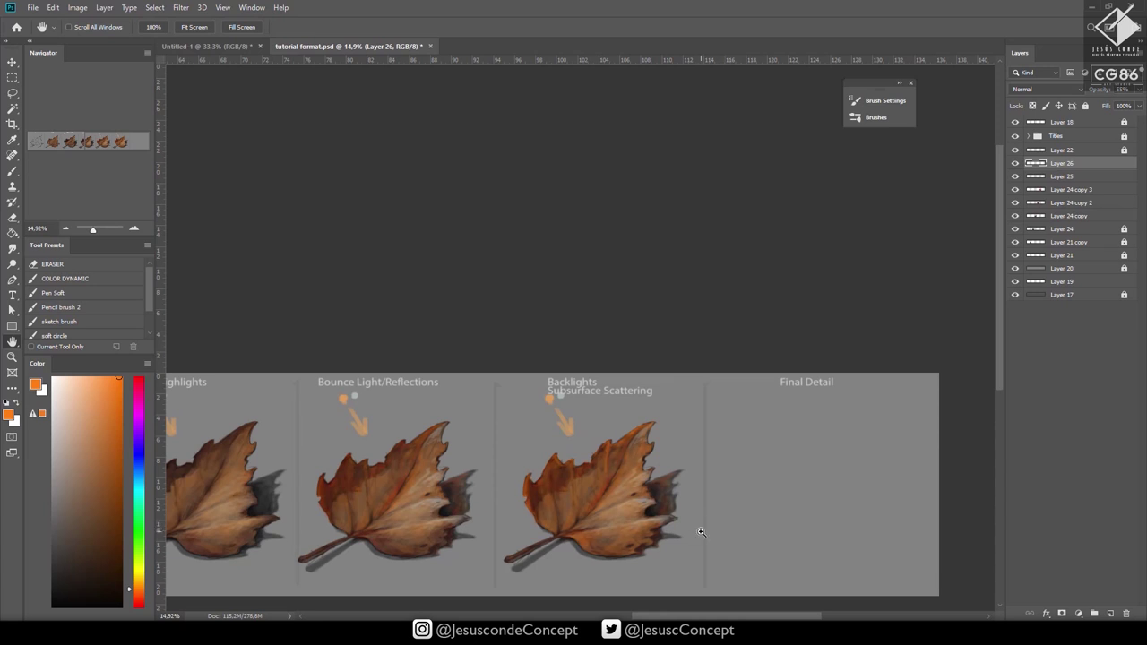
Add a new layer above the glow and paint a thin orange rim along the notched edge below the tallest tip.
key("ctrl+shift+n")
key("Return")
key("z")
left_click_drag(639, 457, 774, 417)
key("b")
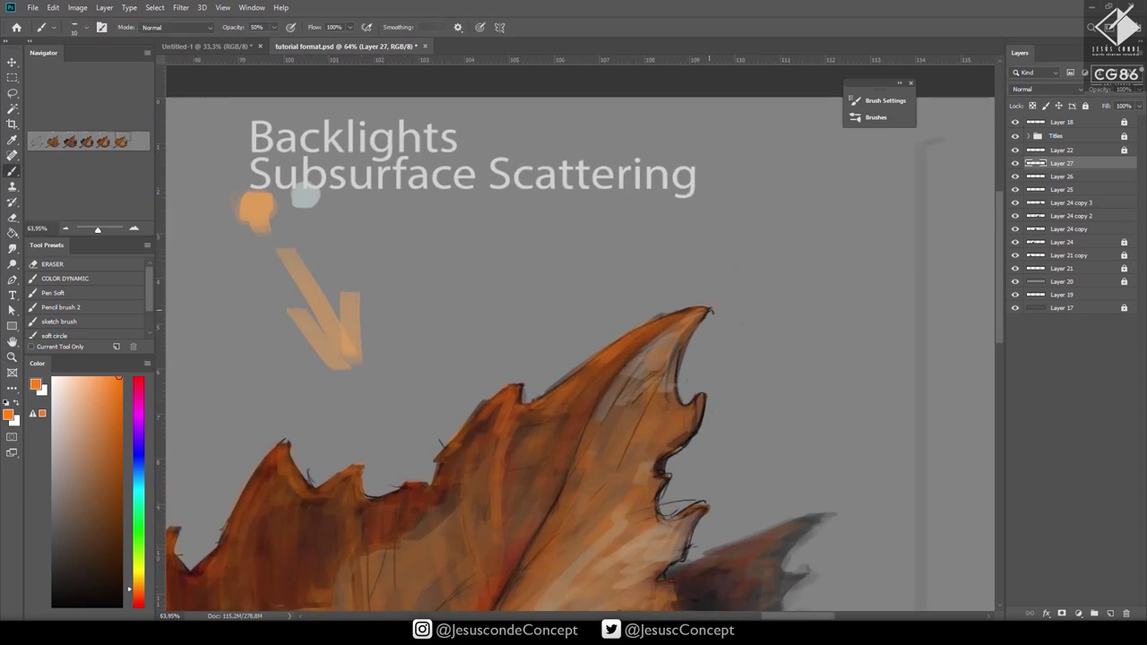
left_click_drag(677, 360, 682, 404)
left_click_drag(689, 338, 676, 374)
left_click_drag(705, 395, 701, 421)
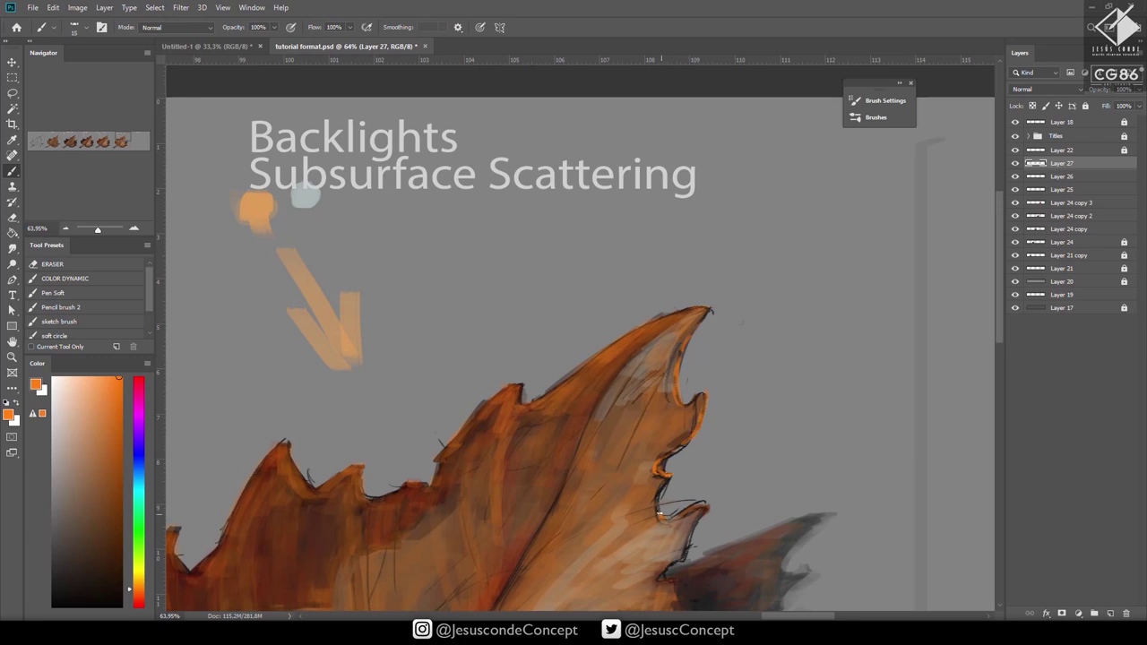
Continue the thin orange rim around the notches beside the cast shadow and in the leaf's upper notches.
left_click_drag(692, 507, 670, 274)
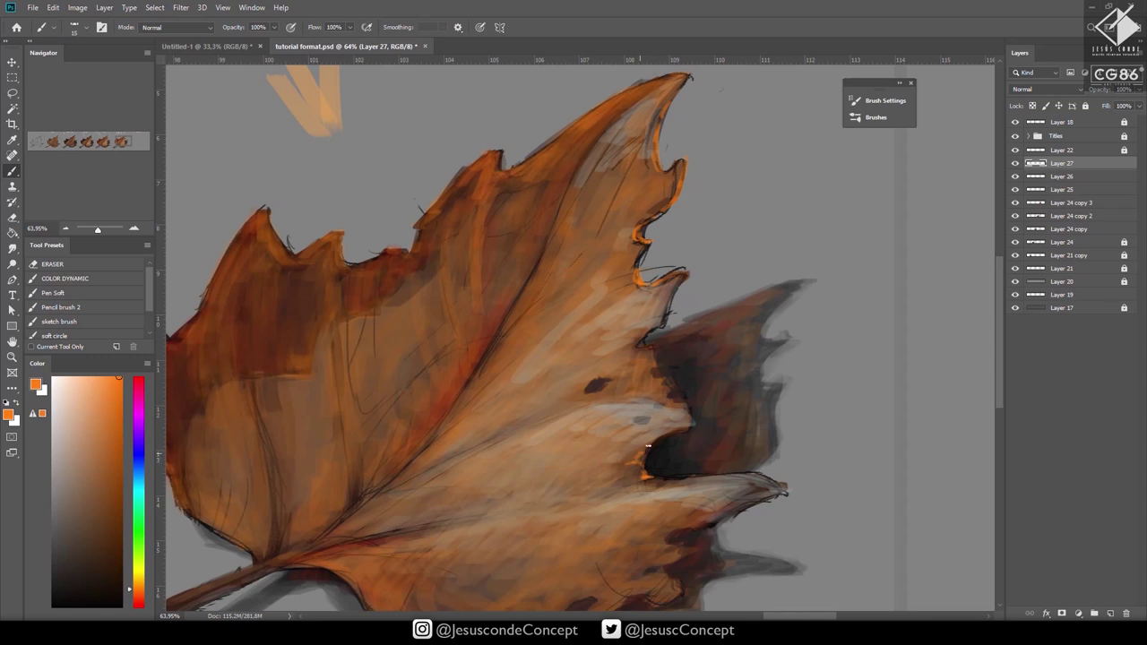
left_click_drag(705, 475, 721, 474)
left_click_drag(596, 353, 668, 440)
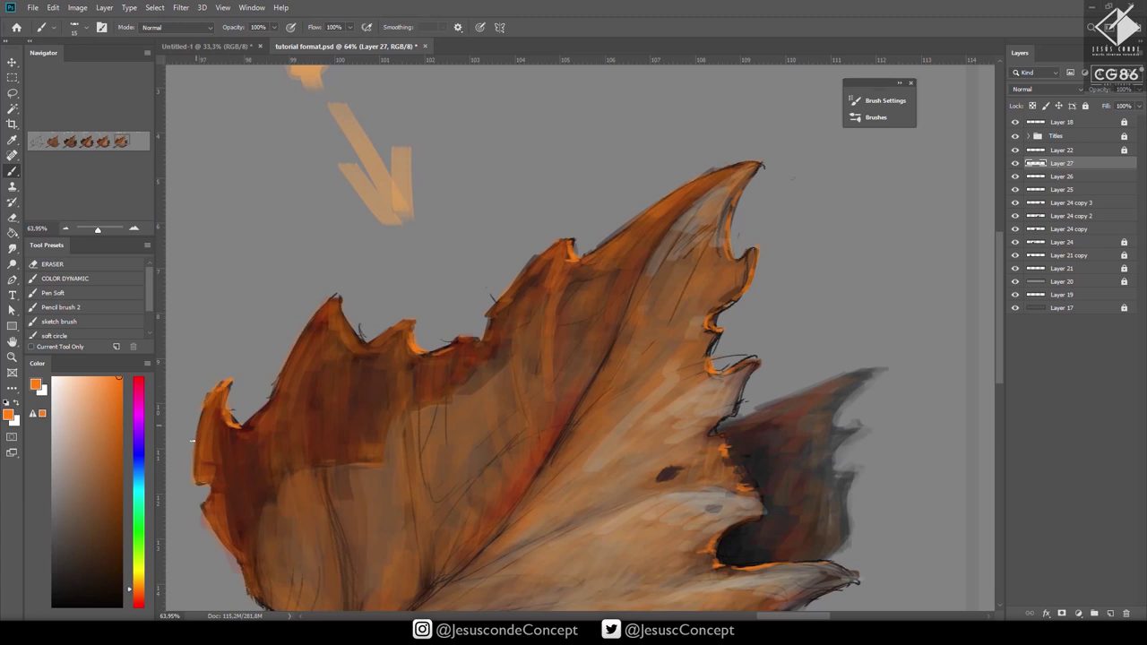
key("z")
left_click_drag(437, 396, 354, 413)
left_click_drag(468, 475, 550, 378)
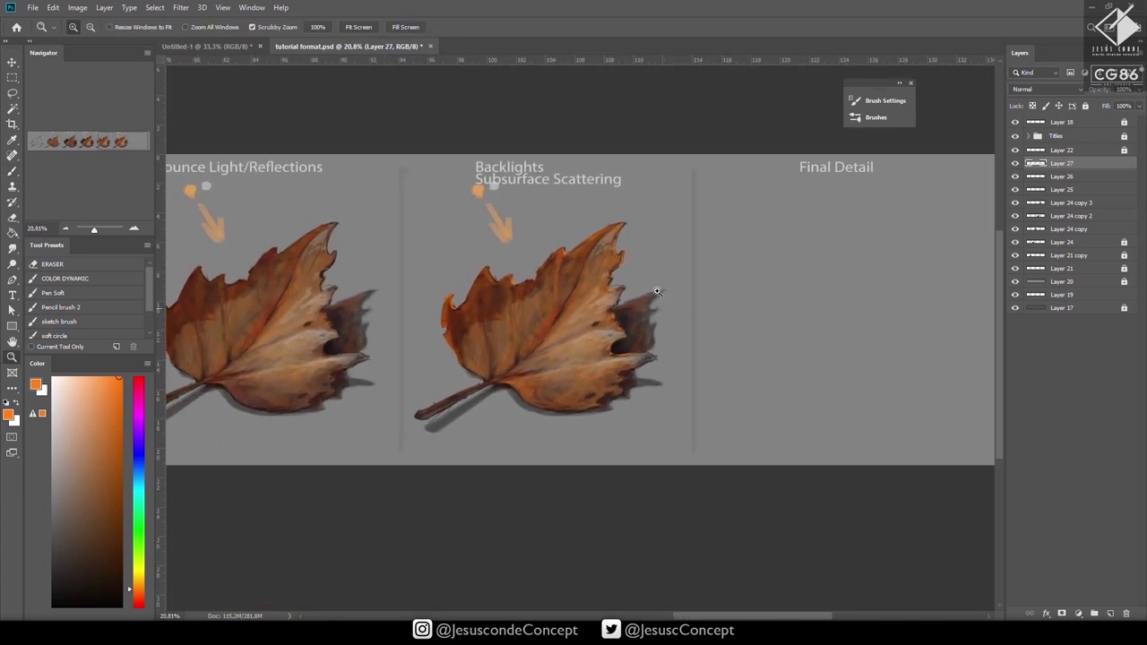
Add orange rim accents to the small pointed lobe just above the cast shadow.
scroll(657, 292, "up", 6)
key("b")
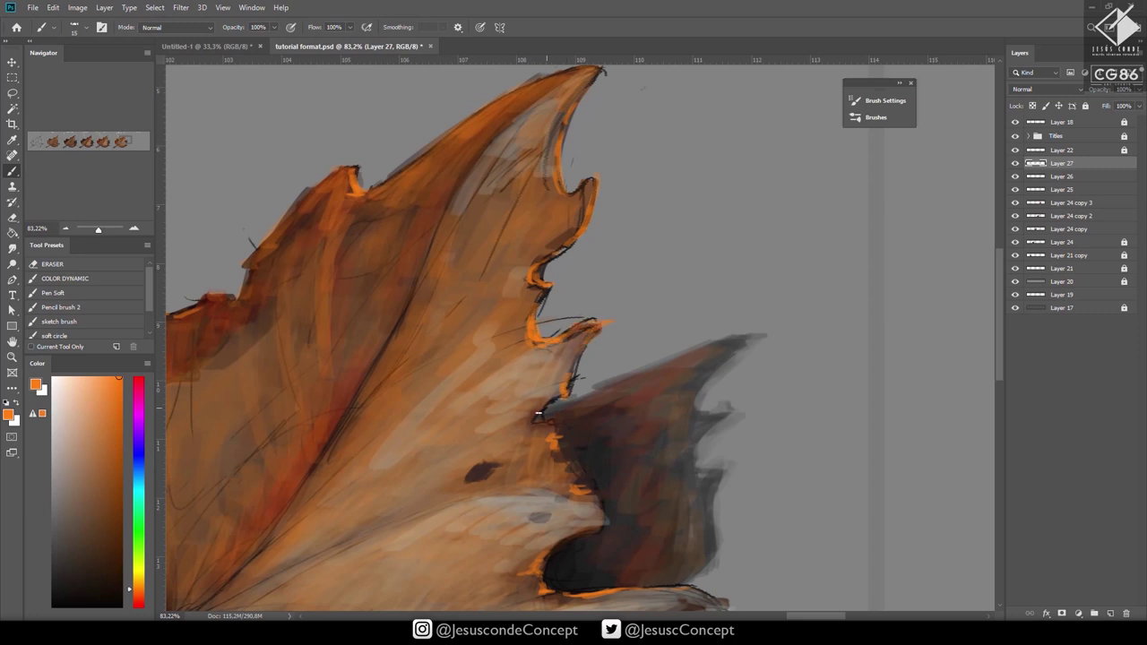
key("z")
scroll(550, 422, "down", 5)
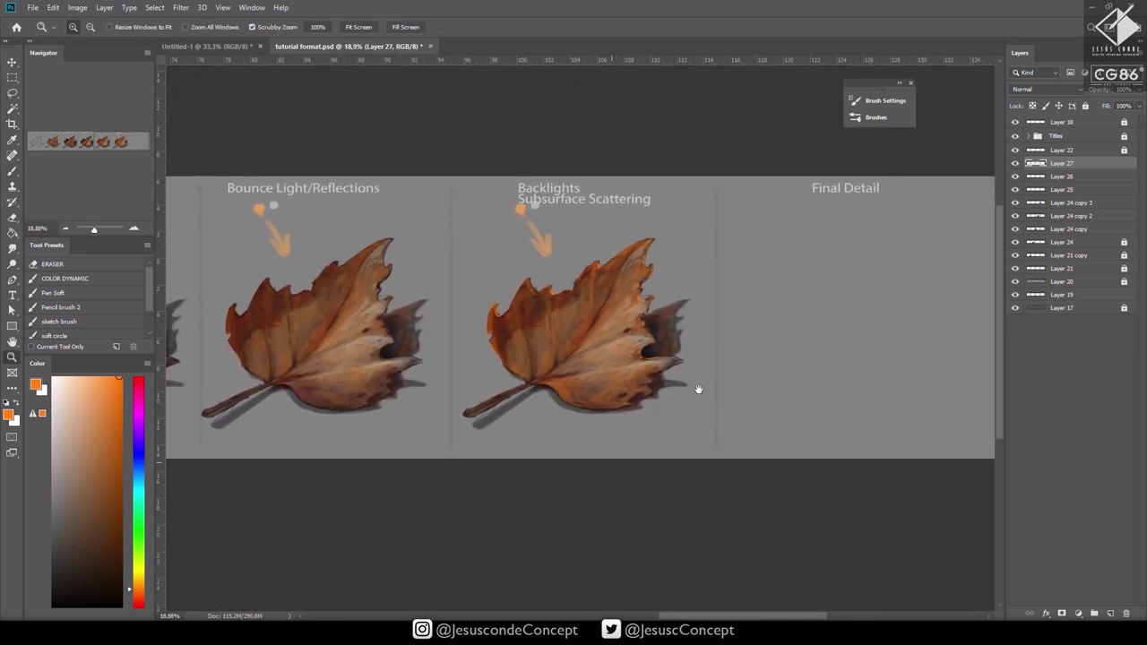
Paint the orange rim down the leaf's lower left edge toward the stem.
scroll(699, 389, "up", 5)
left_click_drag(386, 245, 681, 445)
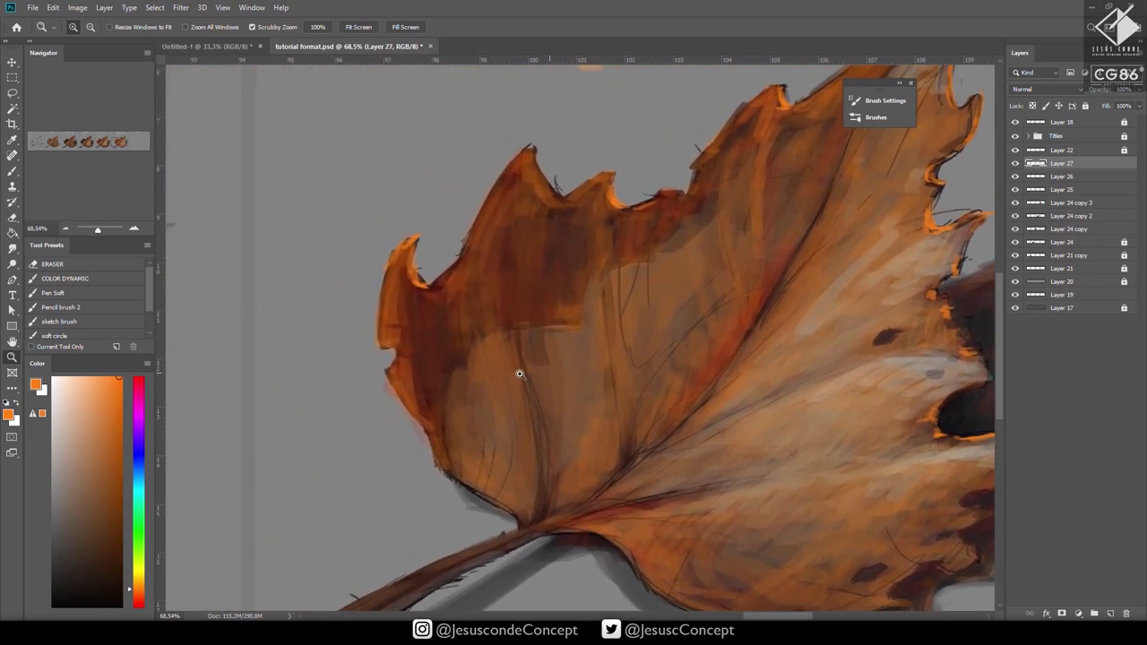
key("b")
left_click_drag(426, 430, 462, 489)
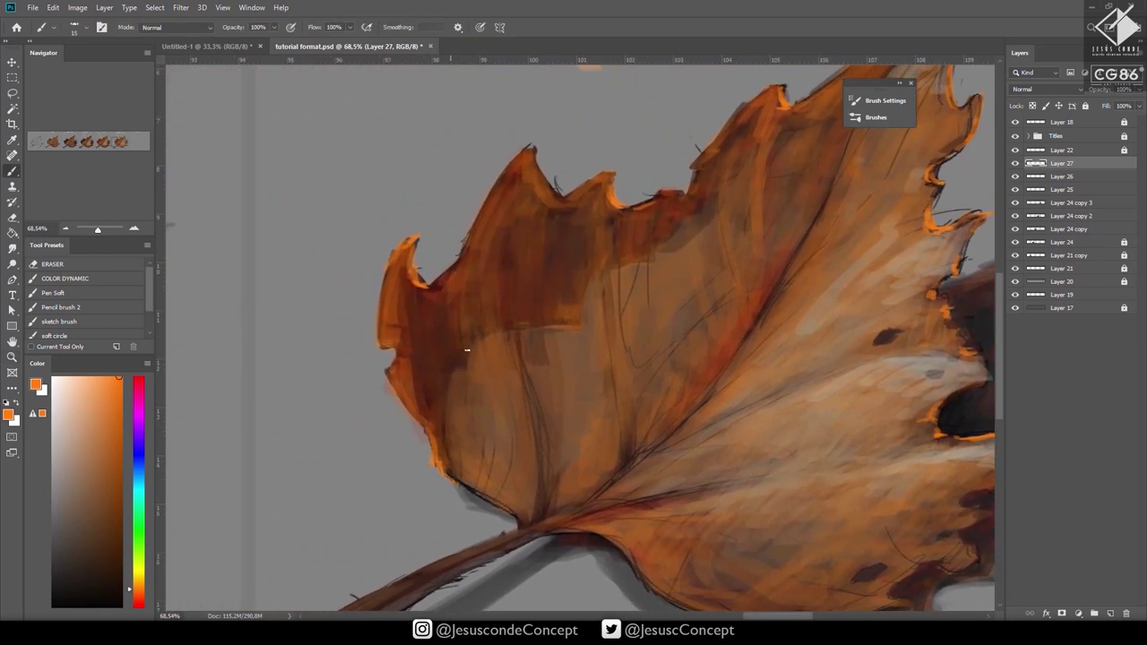
left_click_drag(709, 188, 487, 343)
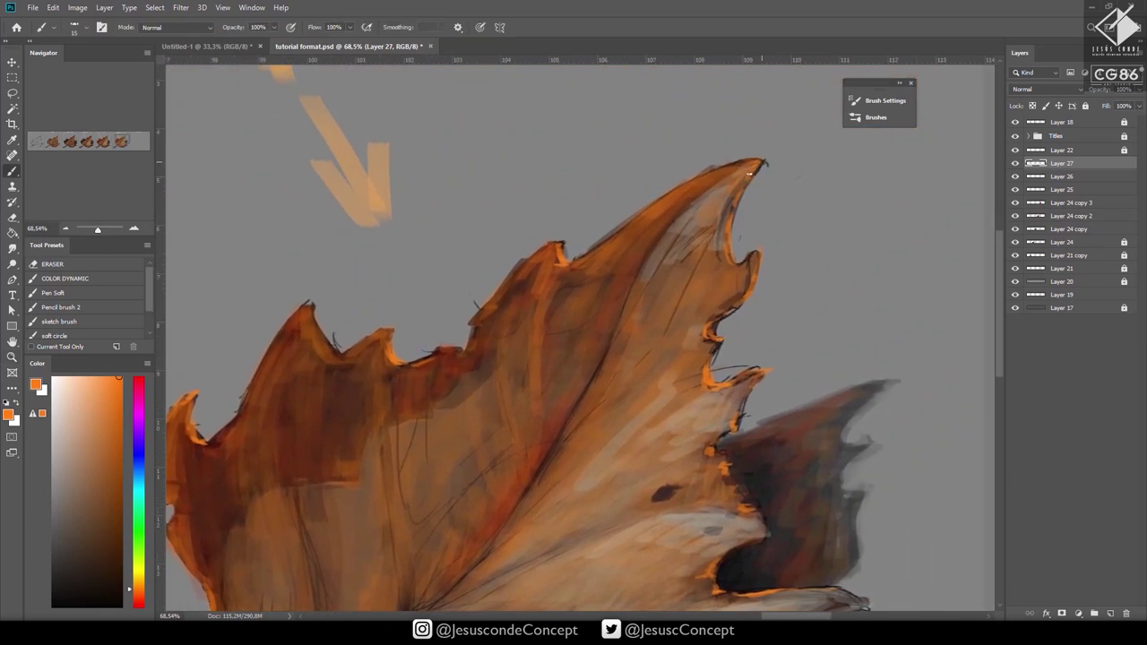
Paint the orange rim along the upper edge of the tallest tip, and undo the stray stroke made in the overview.
mouse_move(751, 174)
left_mouse_down()
mouse_move(758, 159)
mouse_move(690, 179)
left_mouse_up()
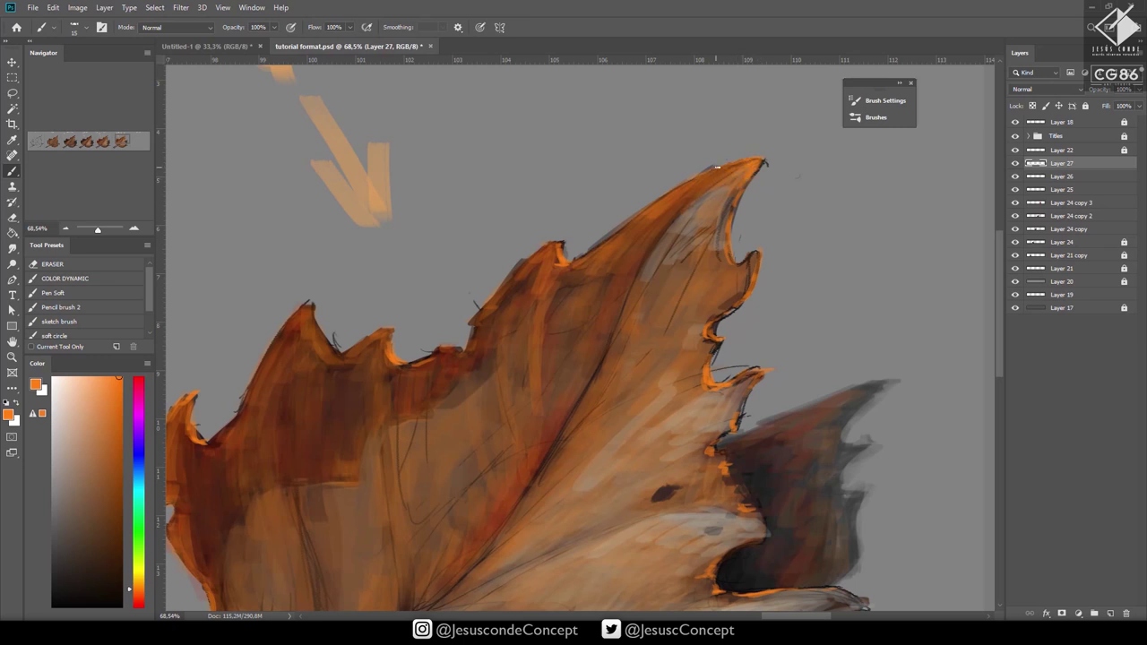
left_click_drag(638, 211, 596, 245)
key("z")
left_click_drag(630, 284, 547, 296)
mouse_move(615, 387)
left_mouse_down()
mouse_move(607, 371)
mouse_move(567, 368)
left_mouse_up()
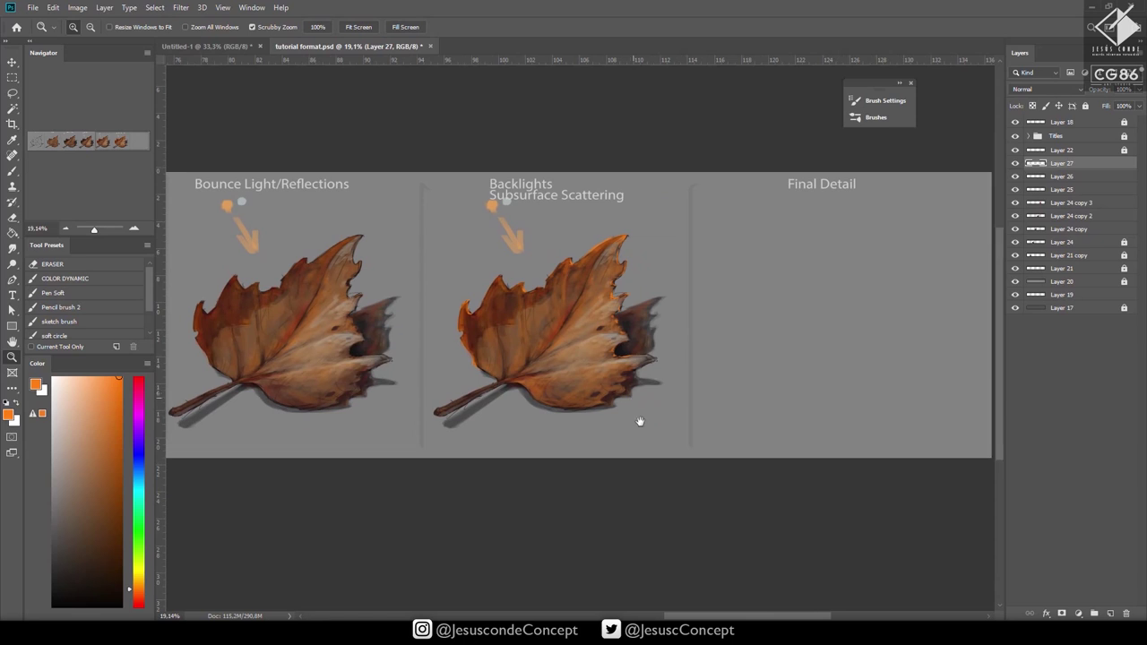
left_click_drag(635, 422, 721, 398)
key("b")
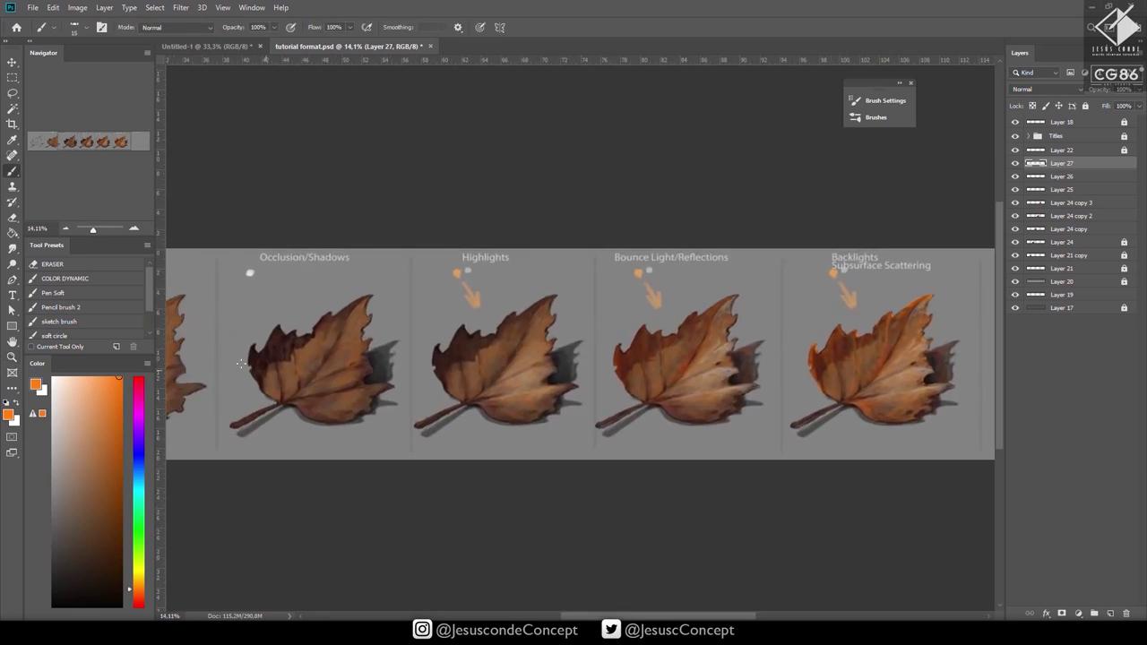
left_click_drag(865, 322, 911, 323)
key("ctrl+z")
Merge the backlight and glow layers down into Layer 24 copy.
mouse_move(893, 409)
left_mouse_down()
mouse_move(650, 412)
mouse_move(636, 432)
left_mouse_up()
key("z")
left_click_drag(676, 397, 748, 397)
key("ctrl+e")
key("ctrl+e")
key("ctrl+e")
key("ctrl+e")
key("ctrl+e")
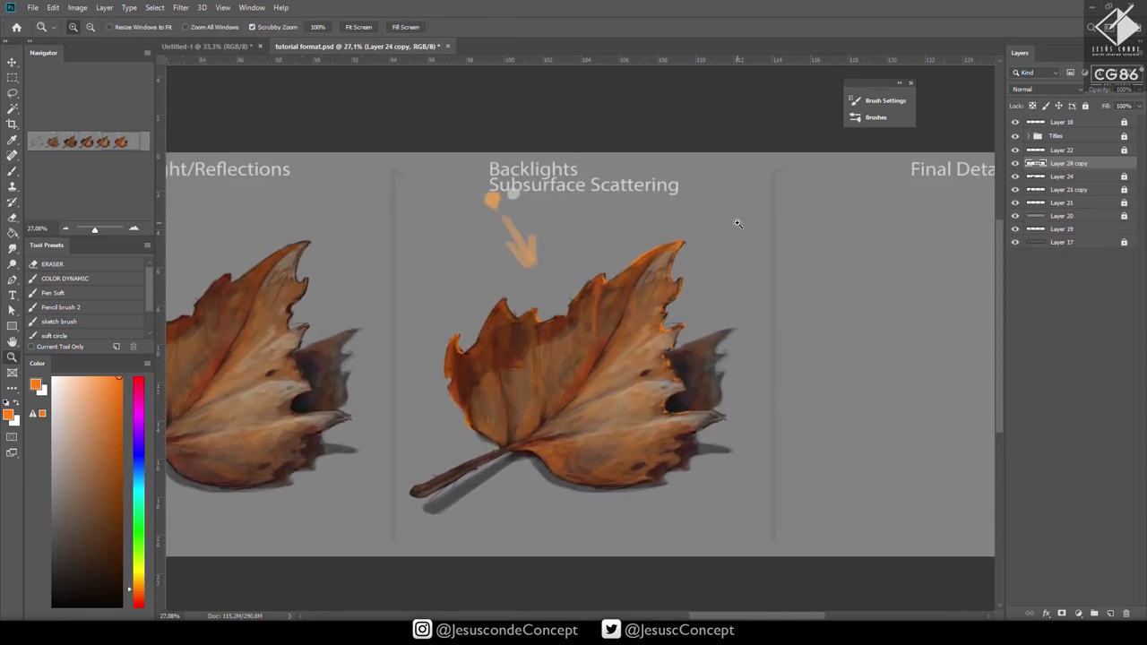
Copy the Backlights leaf onto a new layer and place it in the Final Detail section.
key("m")
left_click_drag(383, 158, 789, 522)
key("ctrl+j")
left_click_drag(742, 382, 480, 408)
mouse_move(352, 314)
left_mouse_down()
mouse_move(460, 416)
mouse_move(747, 434)
mouse_move(772, 415)
left_mouse_up()
Add a new layer above the Final Detail leaf copy and save the document.
key("e")
scroll(686, 267, "up", 3)
mouse_move(695, 267)
left_mouse_down()
mouse_move(651, 286)
mouse_move(639, 269)
mouse_move(660, 172)
mouse_move(598, 210)
left_mouse_up()
left_click_drag(772, 362, 667, 318)
left_click_drag(740, 311, 679, 395)
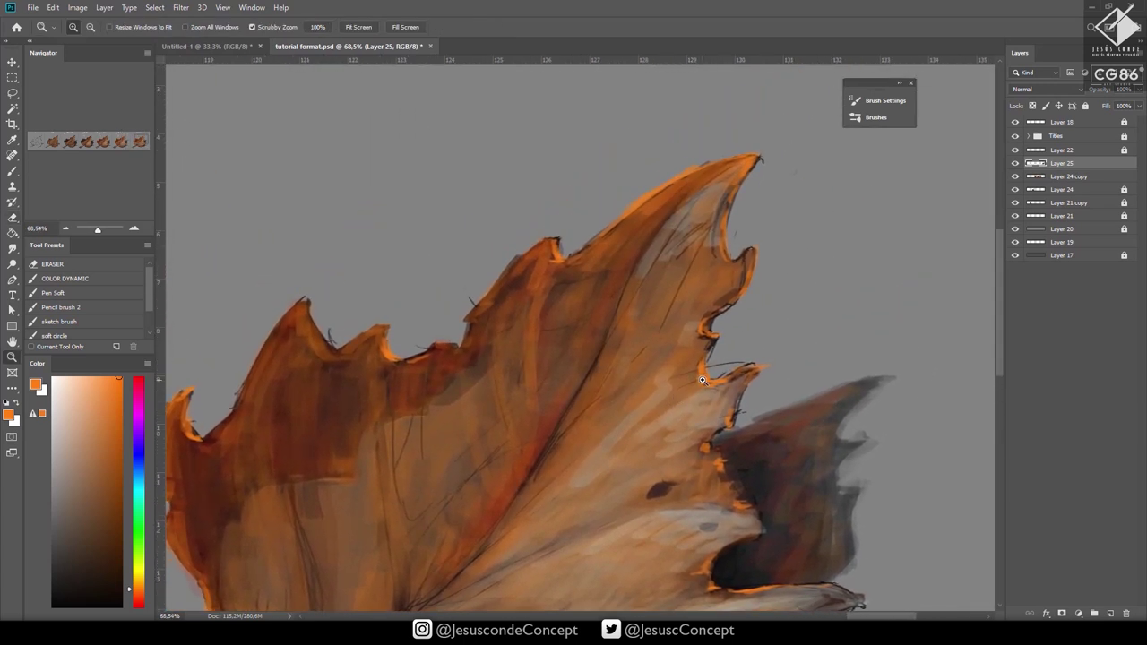
key("ctrl+shift+n")
key("Return")
key("ctrl+s")
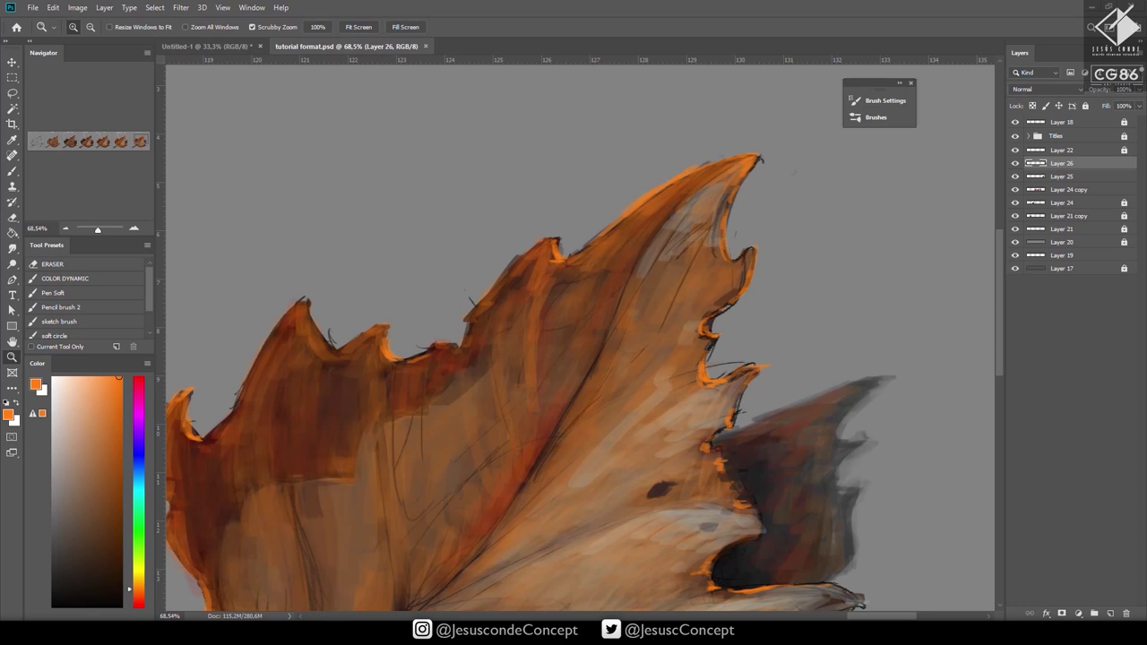
Cover the dark sketch lines on the upper edge below the tallest tip with a sampled brown at 50% opacity.
left_click(638, 327)
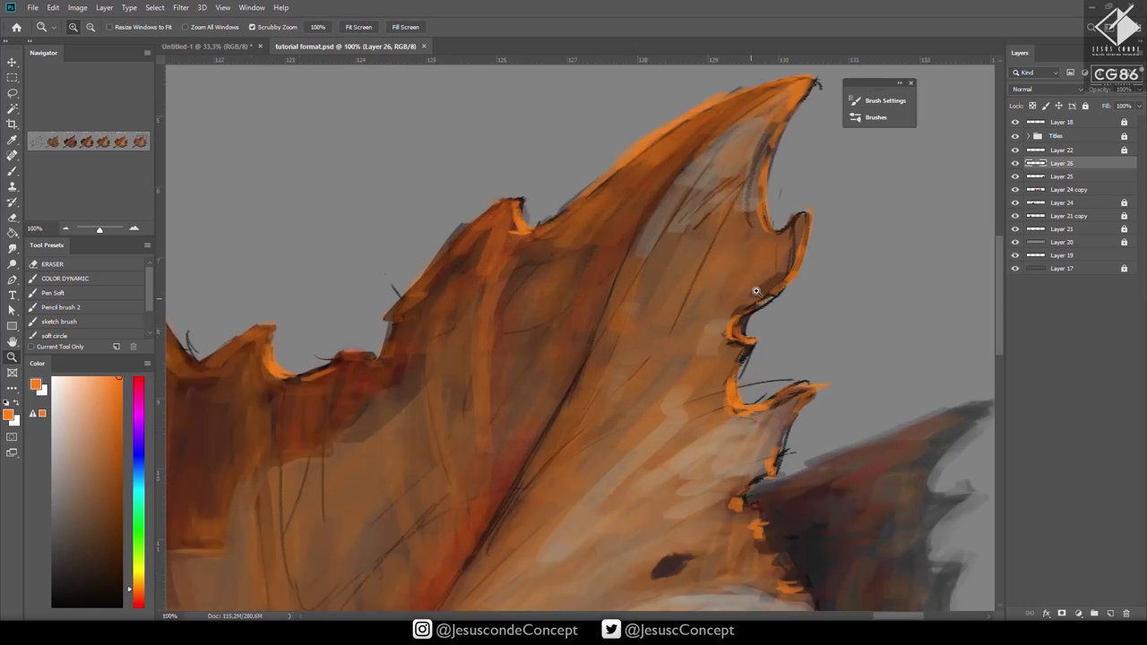
mouse_move(693, 276)
left_mouse_down()
mouse_move(650, 335)
mouse_move(675, 296)
left_mouse_up()
left_click(605, 255, "alt")
left_click_drag(601, 247, 588, 254)
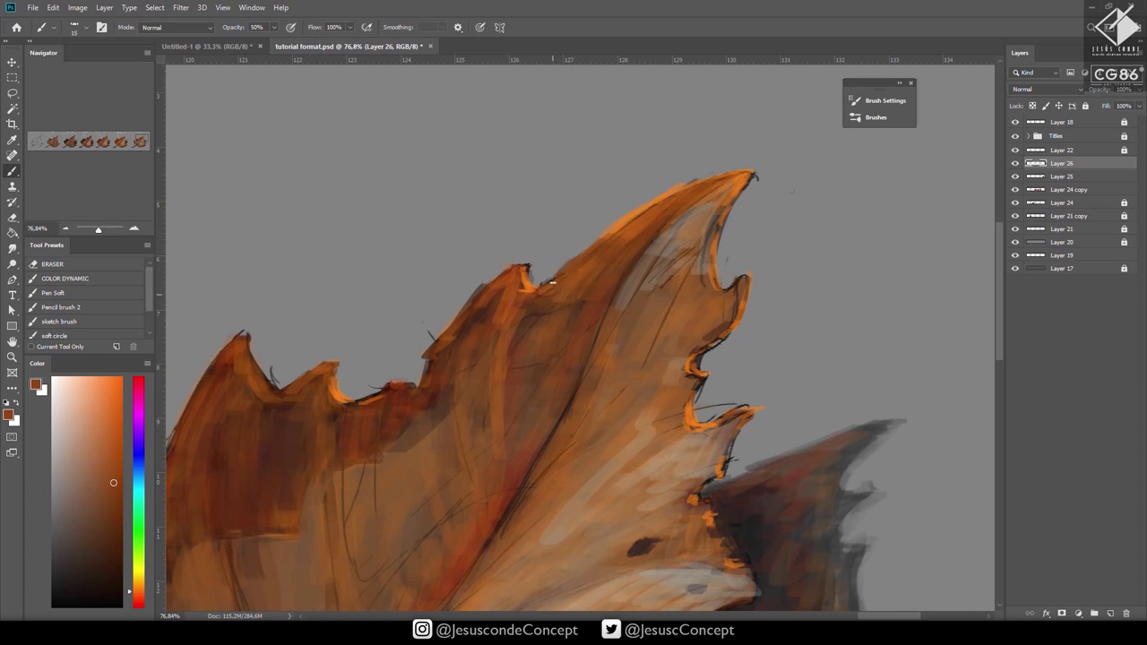
left_click_drag(609, 244, 635, 218)
Paint a dark red-brown side vein down the upper lobe to the main vein at 80% opacity.
left_click(516, 486, "alt")
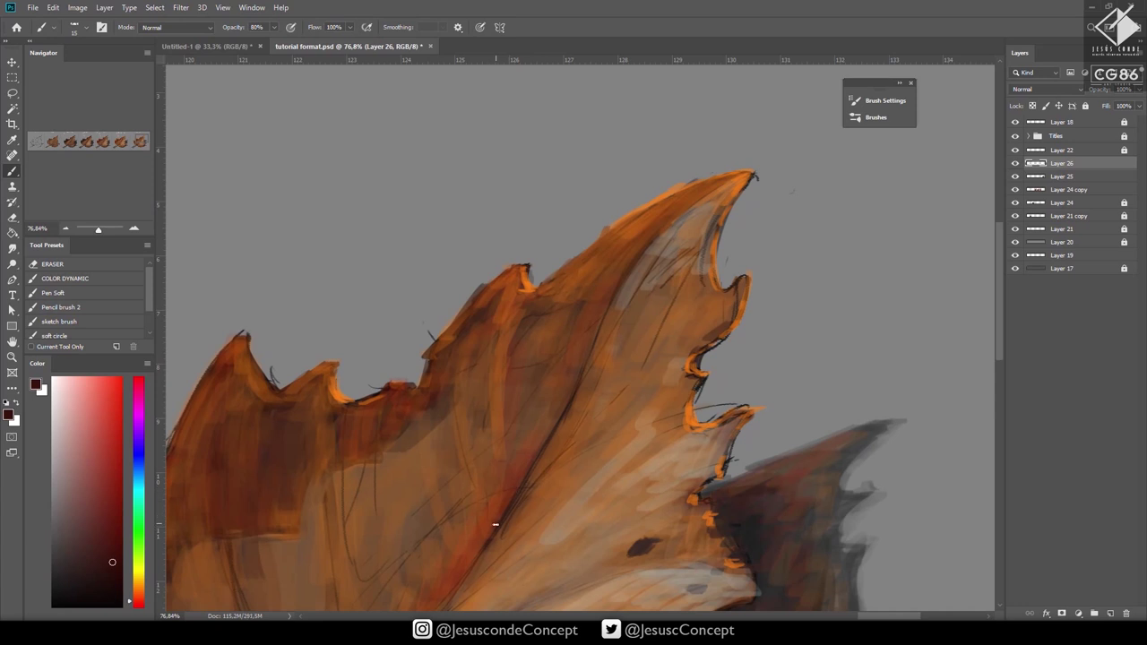
left_click_drag(499, 490, 483, 401)
left_click_drag(496, 313, 489, 436)
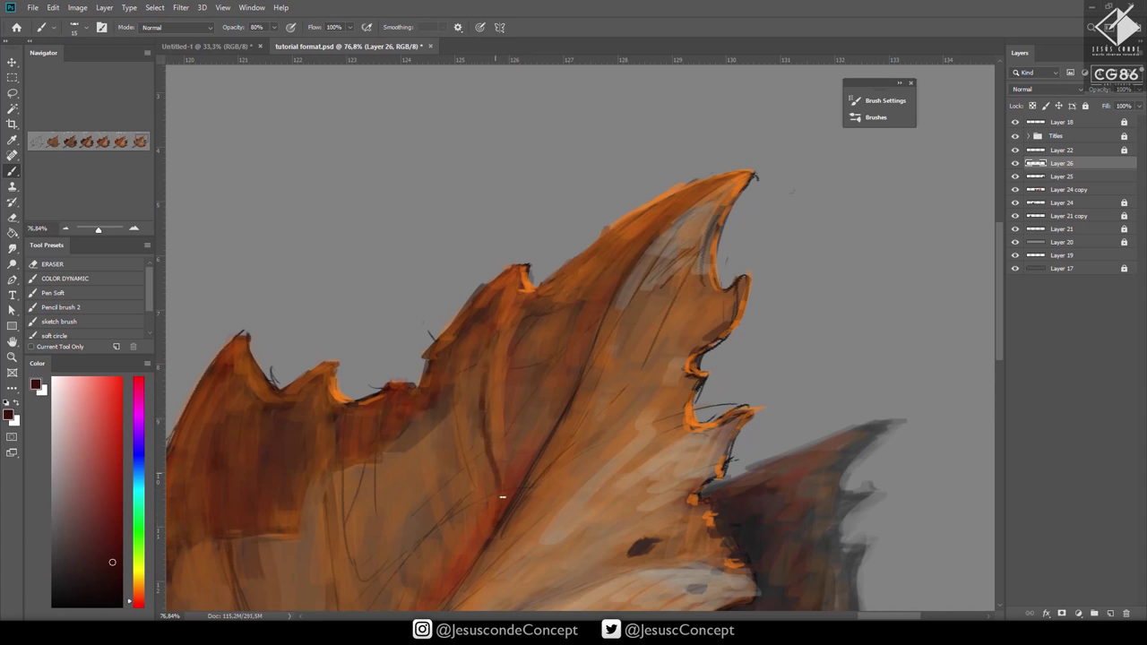
left_click_drag(502, 496, 506, 512)
Paint dark side veins branching from the main vein into the pale half of the leaf.
left_click_drag(537, 476, 564, 452)
left_click_drag(531, 494, 568, 465)
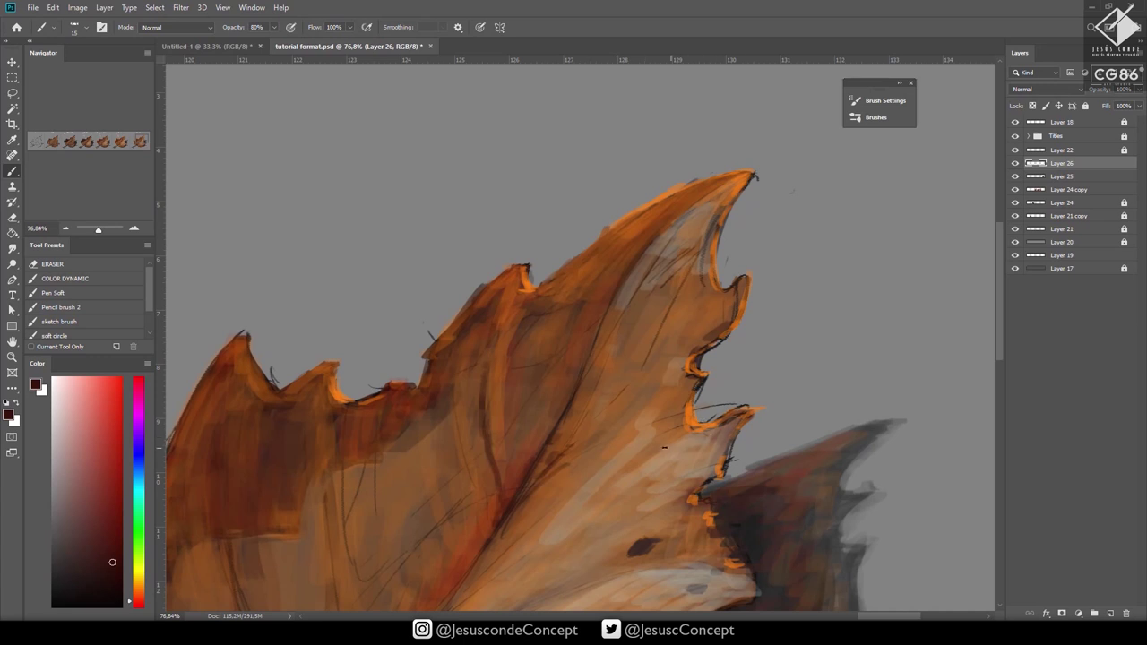
mouse_move(667, 442)
left_mouse_down()
mouse_move(549, 491)
mouse_move(507, 524)
left_mouse_up()
mouse_move(567, 485)
left_mouse_down()
mouse_move(499, 537)
mouse_move(607, 464)
mouse_move(703, 442)
mouse_move(738, 419)
mouse_move(619, 461)
left_mouse_up()
Clean up the orange rim and sketch lines in the middle notches using sampled leaf brown and background gray.
left_click(647, 432, "alt")
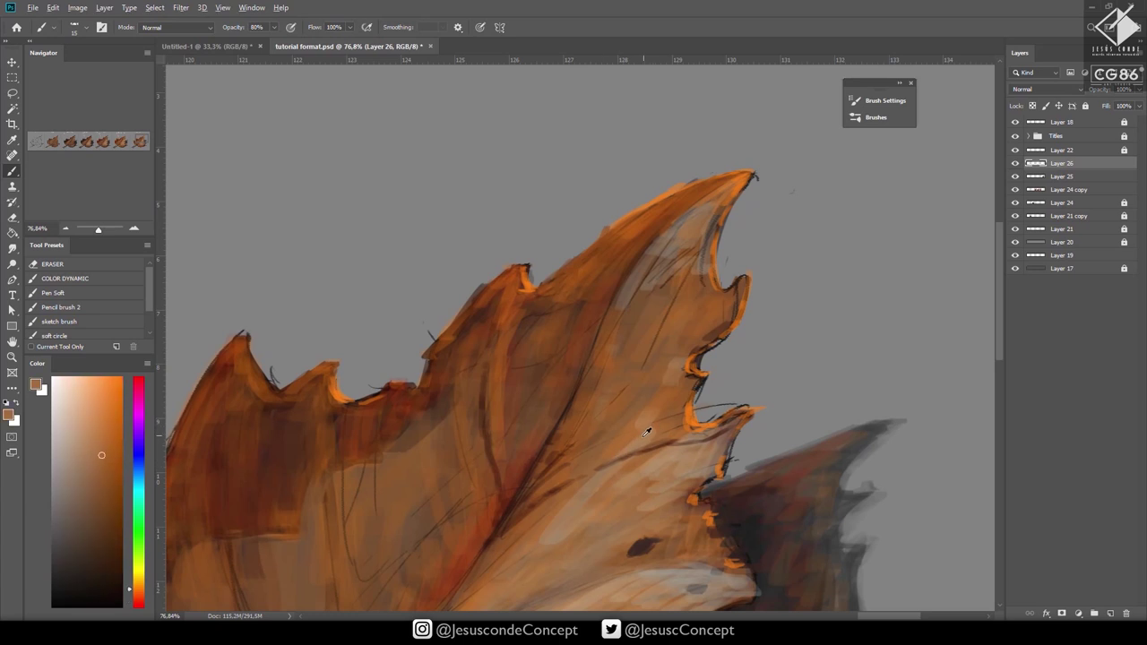
left_click(643, 436, "alt")
left_click(712, 377, "alt")
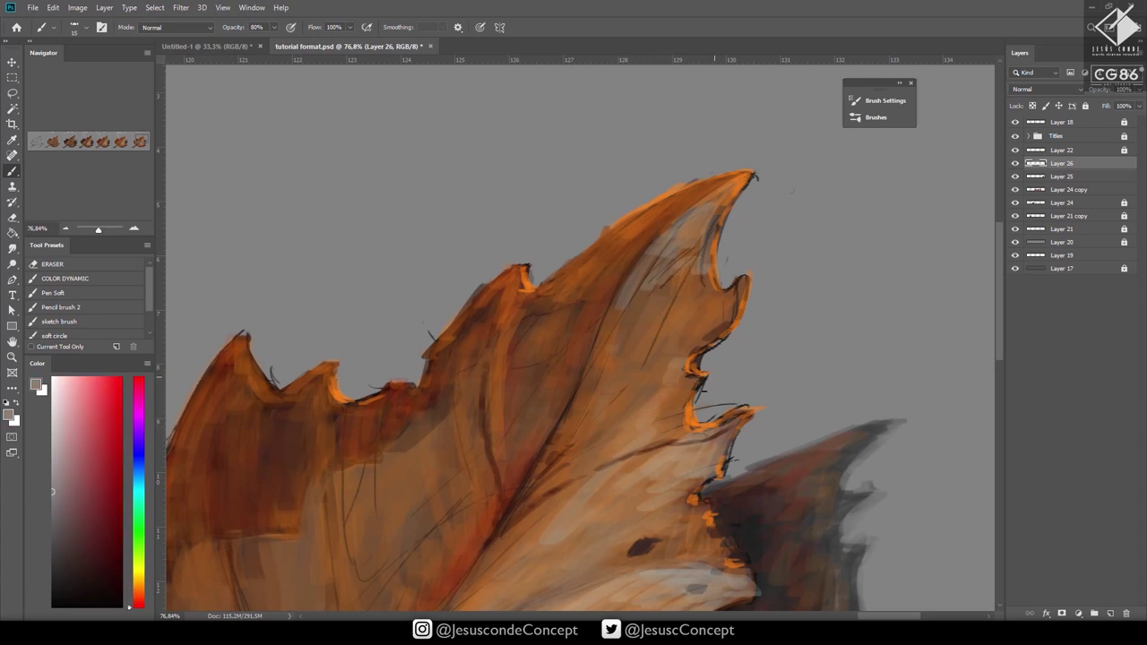
left_click(692, 384, "alt")
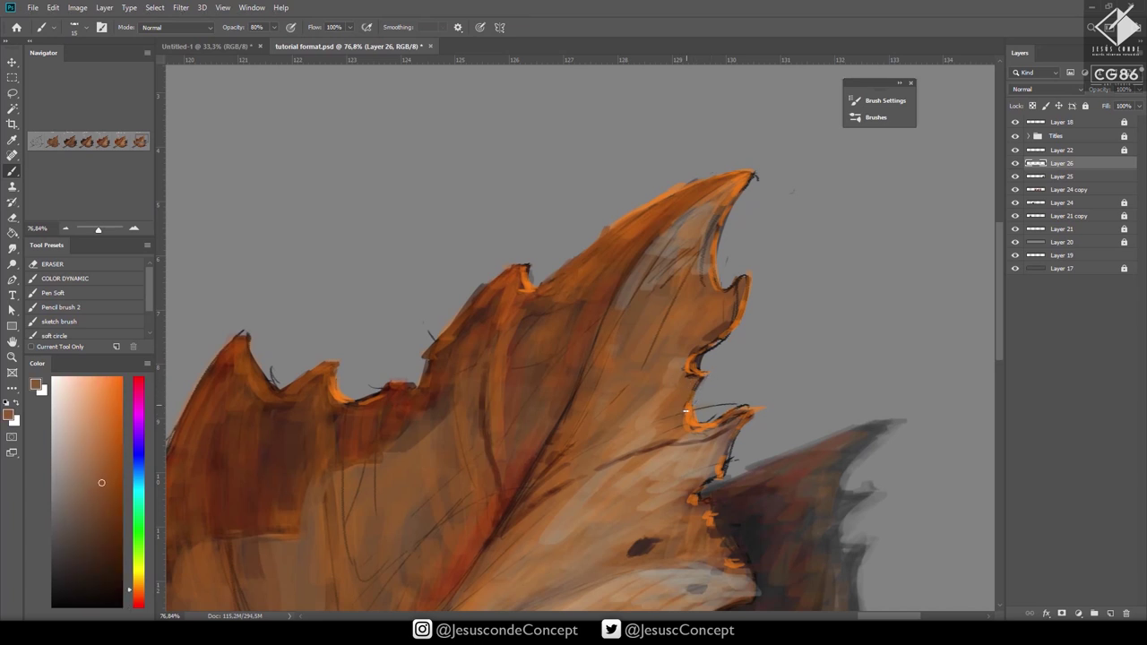
left_click(679, 432, "alt")
left_click(721, 344, "alt")
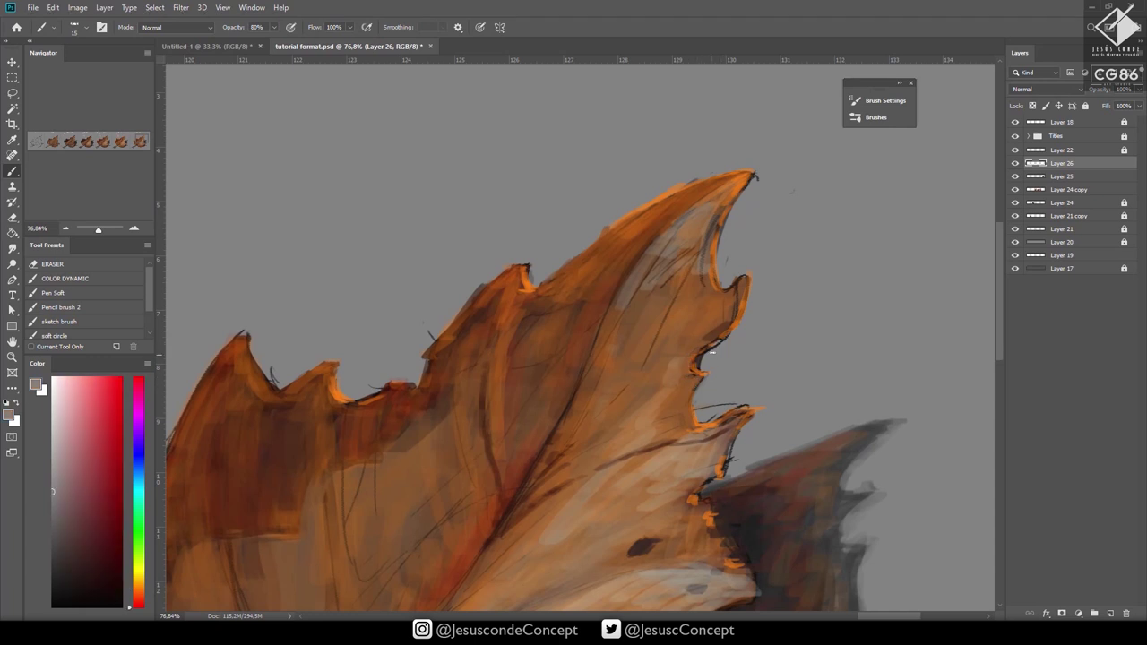
mouse_move(706, 353)
left_mouse_down()
mouse_move(695, 369)
mouse_move(716, 342)
left_mouse_up()
left_click(724, 322, "alt")
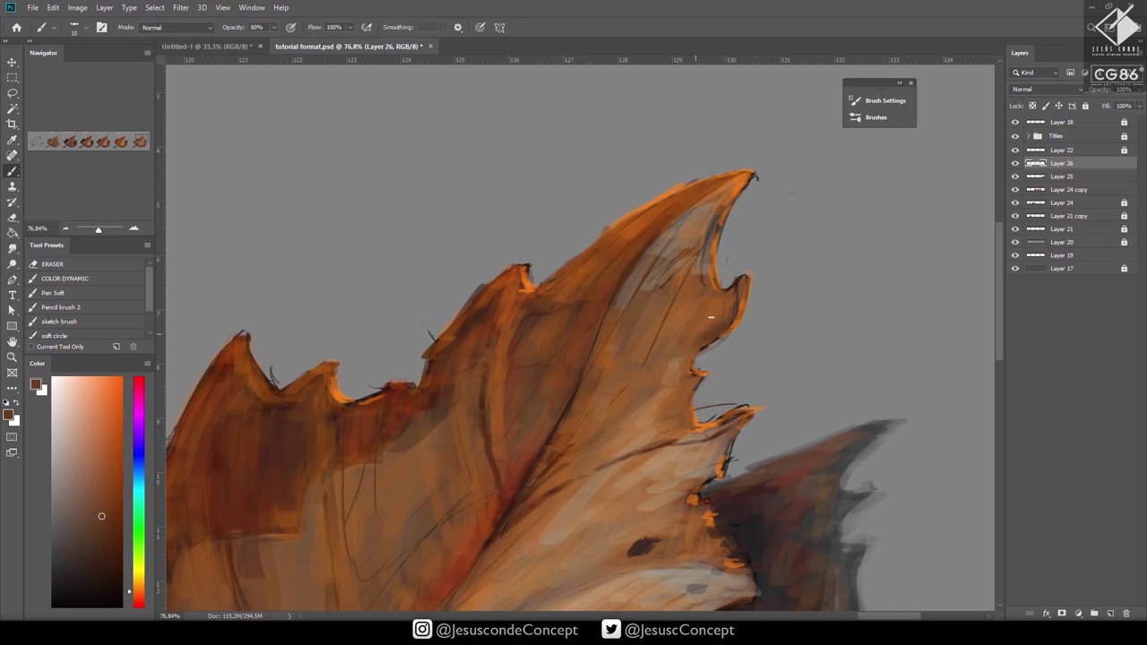
Refine the notched edge beneath the tallest tip and soften its sketch lines with sampled brown and gray tones.
left_click(739, 283, "alt")
mouse_move(739, 283)
left_mouse_down()
mouse_move(737, 300)
mouse_move(740, 279)
mouse_move(733, 286)
left_mouse_up()
left_click(740, 263, "alt")
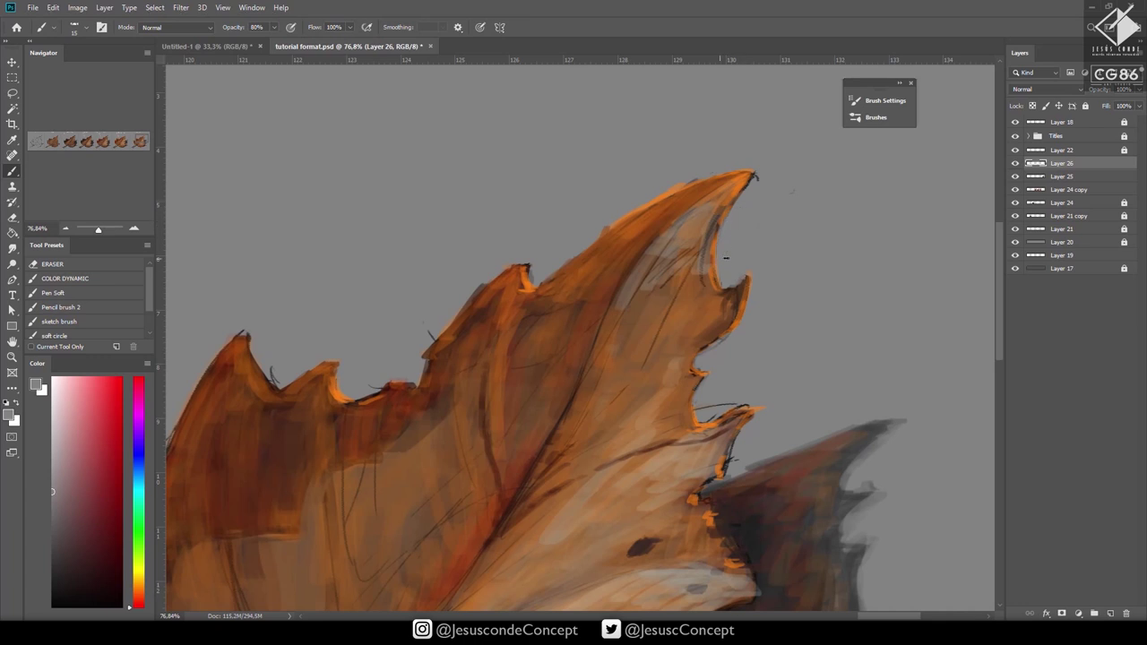
left_click(724, 194, "alt")
left_click_drag(718, 212, 701, 257)
left_click(702, 221, "alt")
left_click(674, 240, "alt")
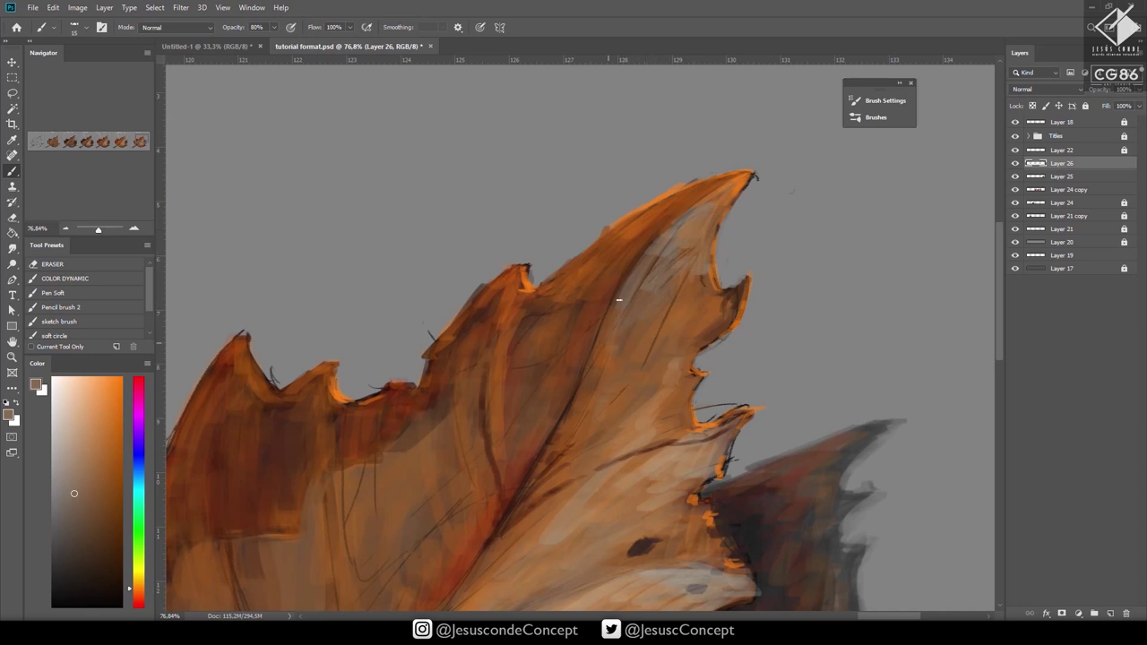
Paint short brown vein strokes from the main vein into the pale area of the tallest lobe.
left_click(545, 453, "alt")
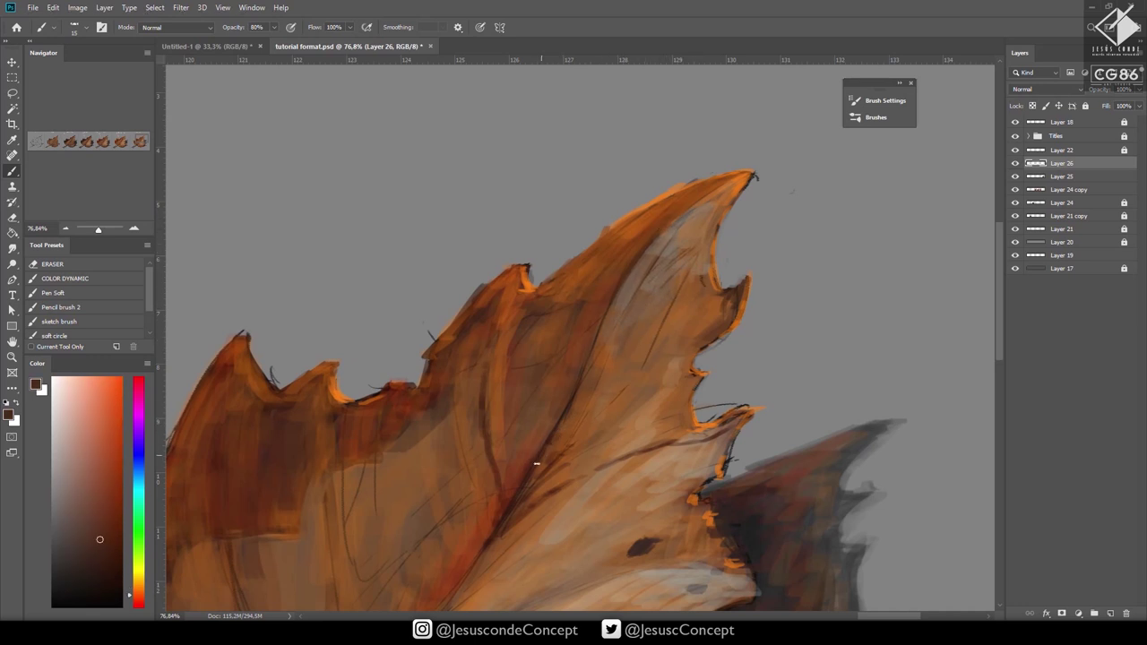
mouse_move(574, 410)
left_mouse_down()
mouse_move(628, 345)
mouse_move(607, 360)
mouse_move(608, 382)
mouse_move(629, 357)
left_mouse_up()
mouse_move(672, 321)
left_mouse_down()
mouse_move(701, 296)
mouse_move(649, 353)
left_mouse_up()
left_click(673, 297, "alt")
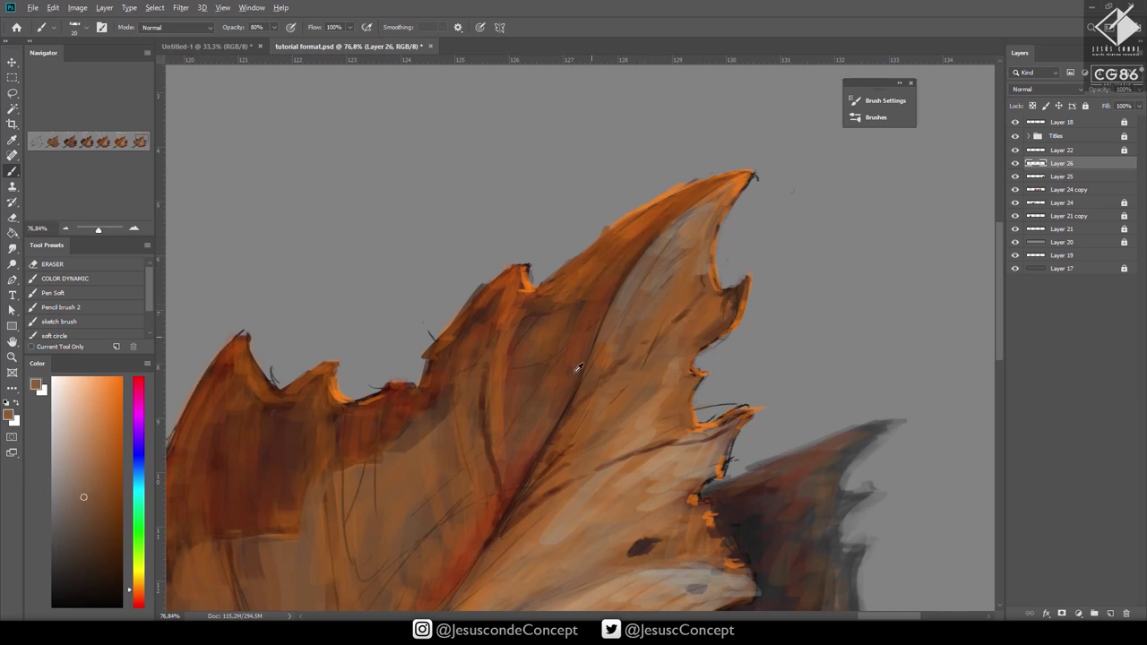
Paint dark brown streaks across the orange upper edge of the tallest lobe and blend them with sampled orange-brown.
left_click(541, 450, "alt")
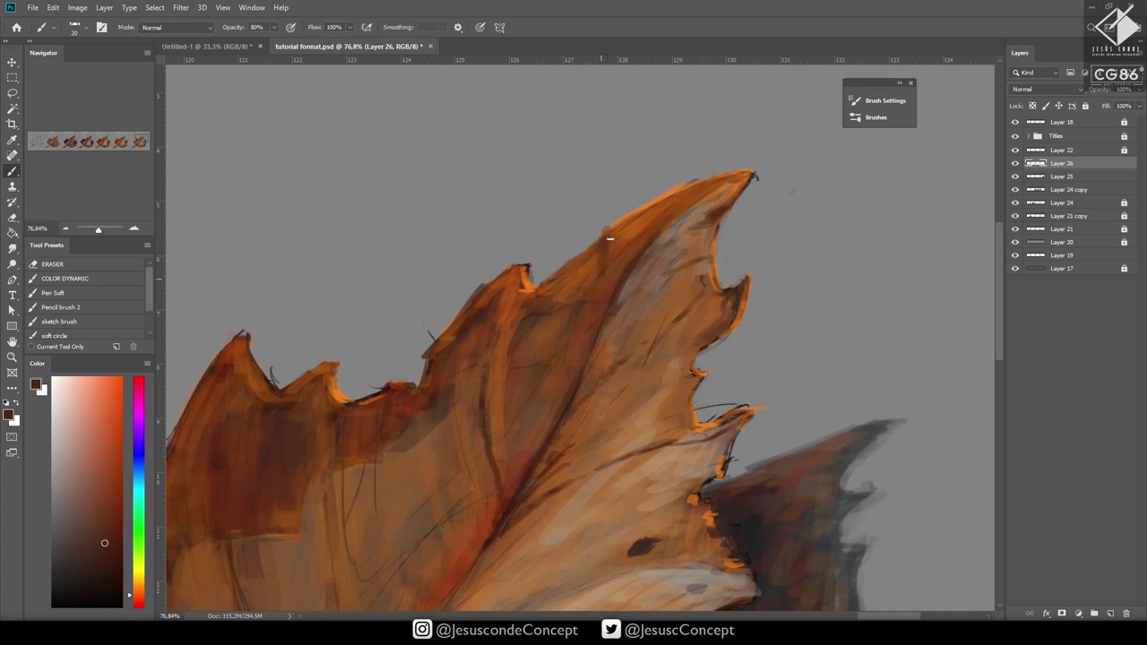
left_click_drag(665, 198, 650, 206)
left_click(605, 251, "alt")
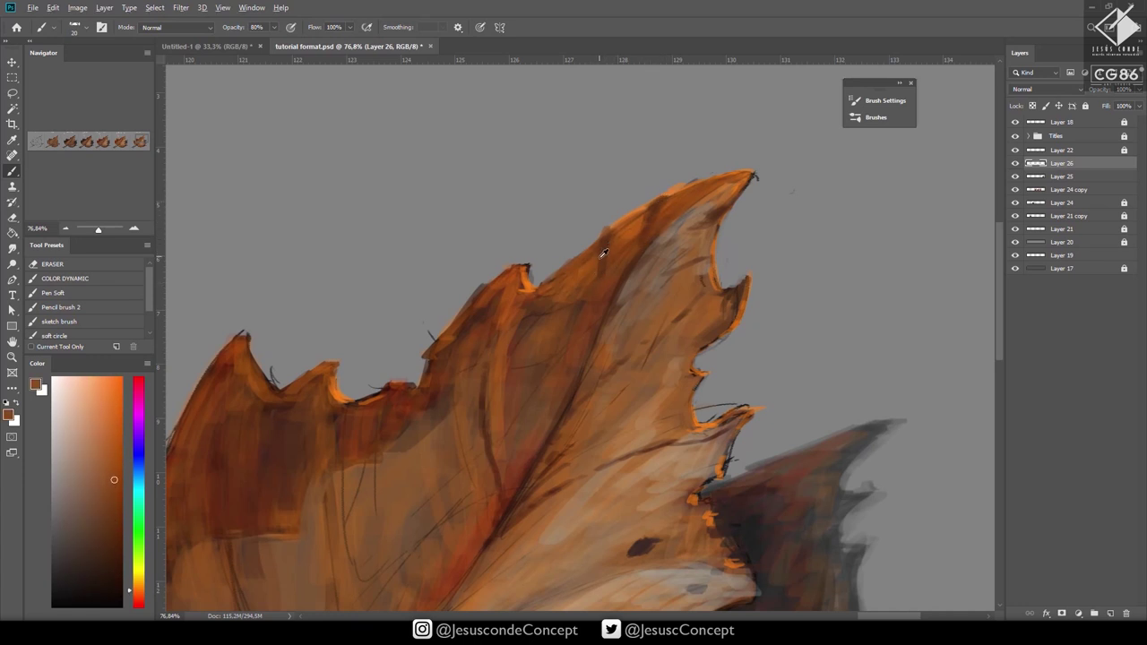
left_click(578, 267, "alt")
Paint out the stray sketch lines around the upper-left notches and tips with background gray and sampled brown.
left_click(547, 247, "alt")
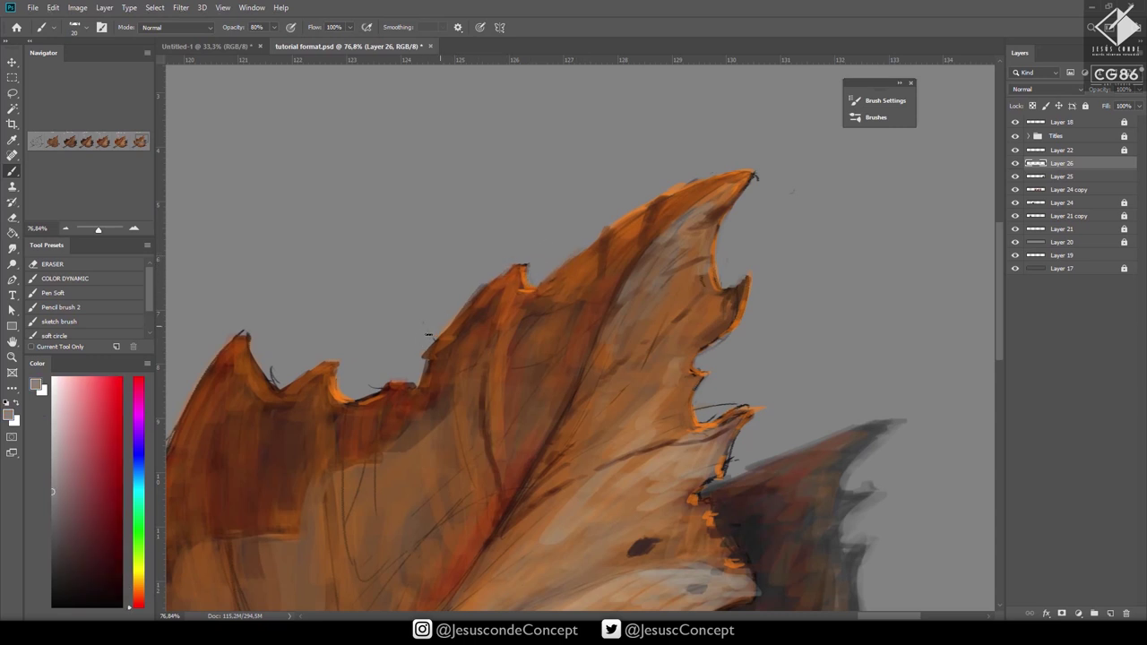
left_click(408, 362, "alt")
mouse_move(411, 384)
left_mouse_down()
mouse_move(384, 374)
mouse_move(375, 396)
mouse_move(370, 350)
mouse_move(366, 400)
mouse_move(380, 391)
mouse_move(346, 397)
left_mouse_up()
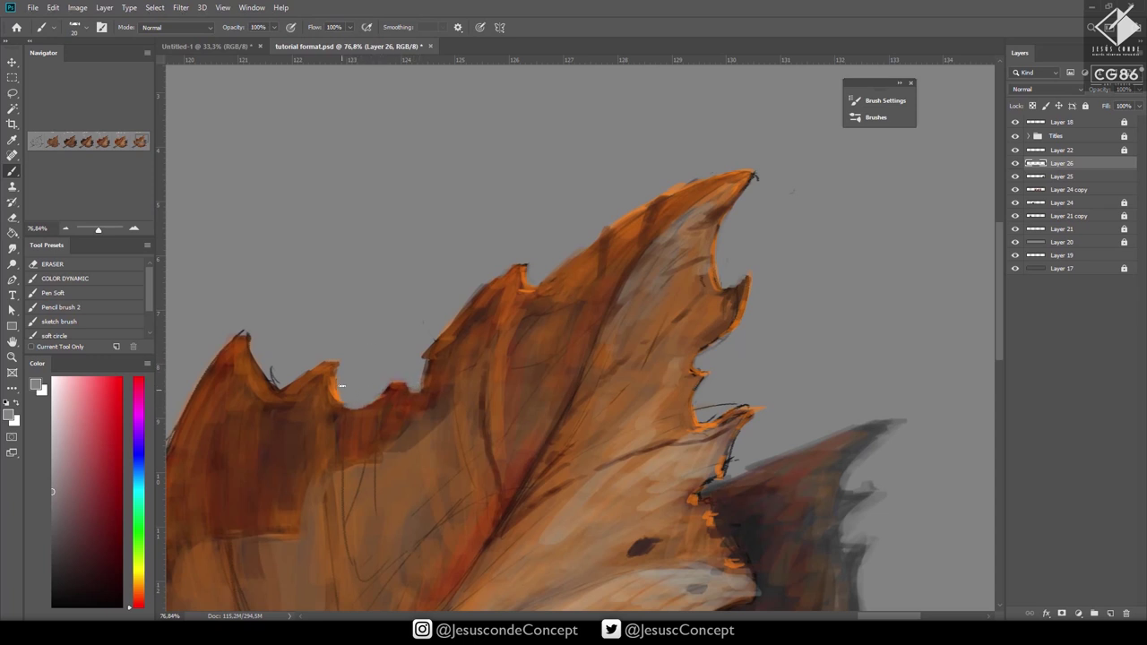
left_click(345, 425, "alt")
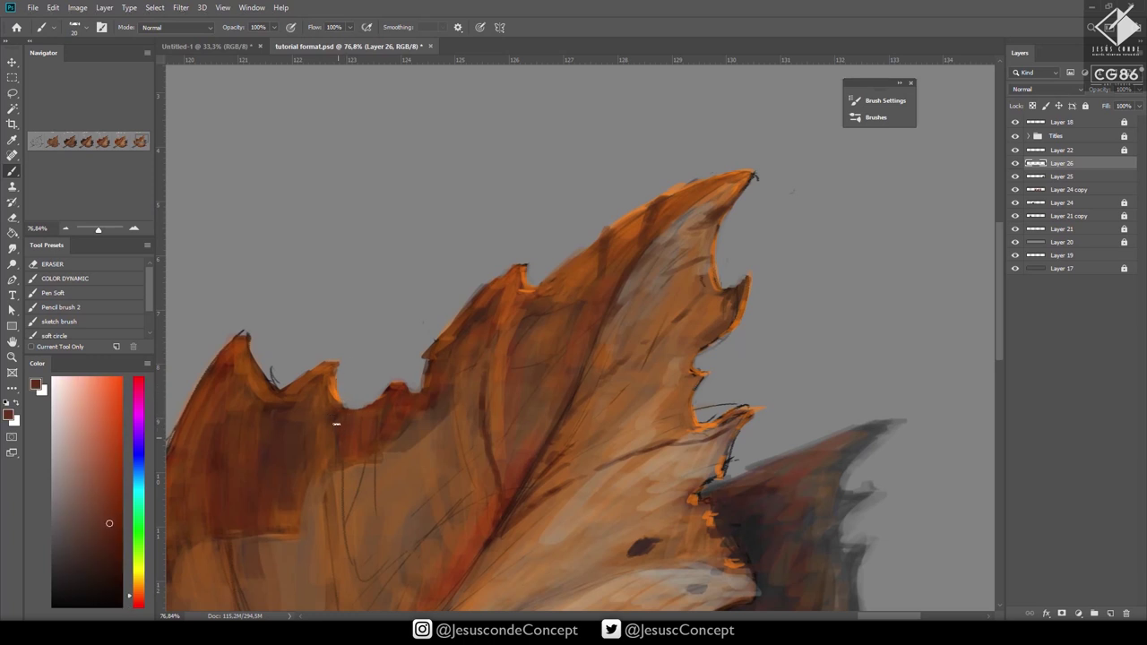
mouse_move(331, 362)
left_mouse_down()
mouse_move(274, 379)
mouse_move(252, 362)
mouse_move(246, 326)
mouse_move(206, 368)
left_mouse_up()
left_click(279, 353, "alt")
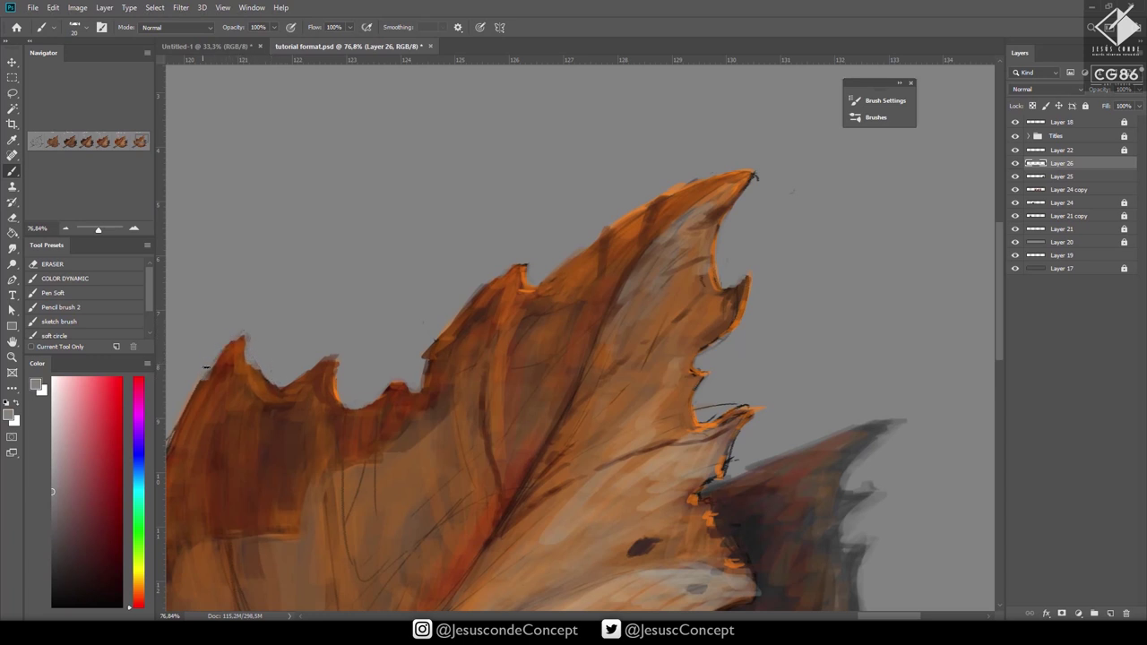
Paint small gray holes below the upper-left notch and add red-brown around them and the dark patch's edge.
left_click(408, 429)
left_click(436, 405)
left_click(437, 412)
left_click(398, 434, "alt")
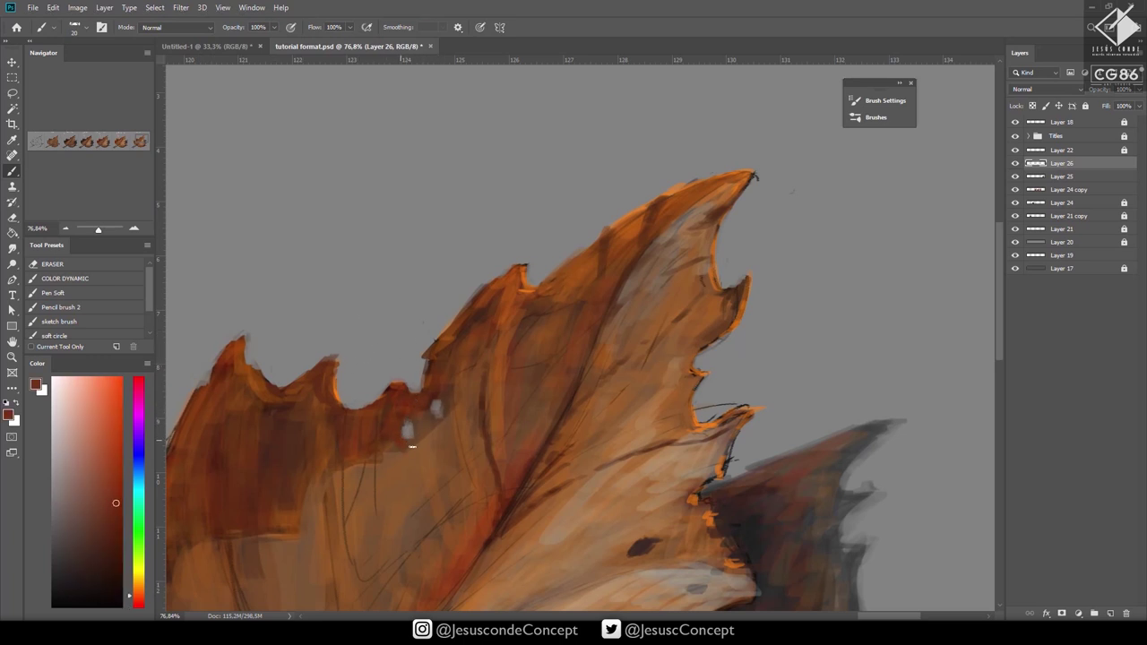
left_click(393, 431, "alt")
left_click_drag(319, 475, 323, 511)
Darken the notch edge above the holes and add small dark brown spots on the lobe between the veins.
left_click(429, 371, "alt")
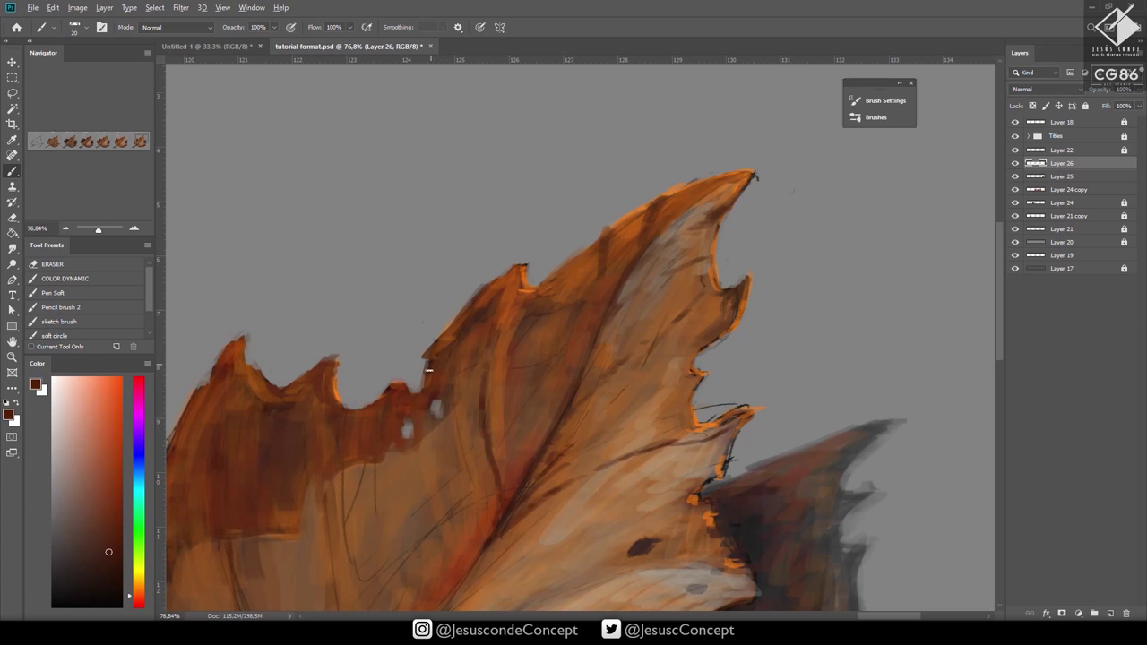
mouse_move(426, 369)
left_mouse_down()
mouse_move(446, 334)
mouse_move(429, 348)
mouse_move(448, 368)
left_mouse_up()
left_click_drag(442, 520, 434, 512)
left_click_drag(423, 500, 415, 495)
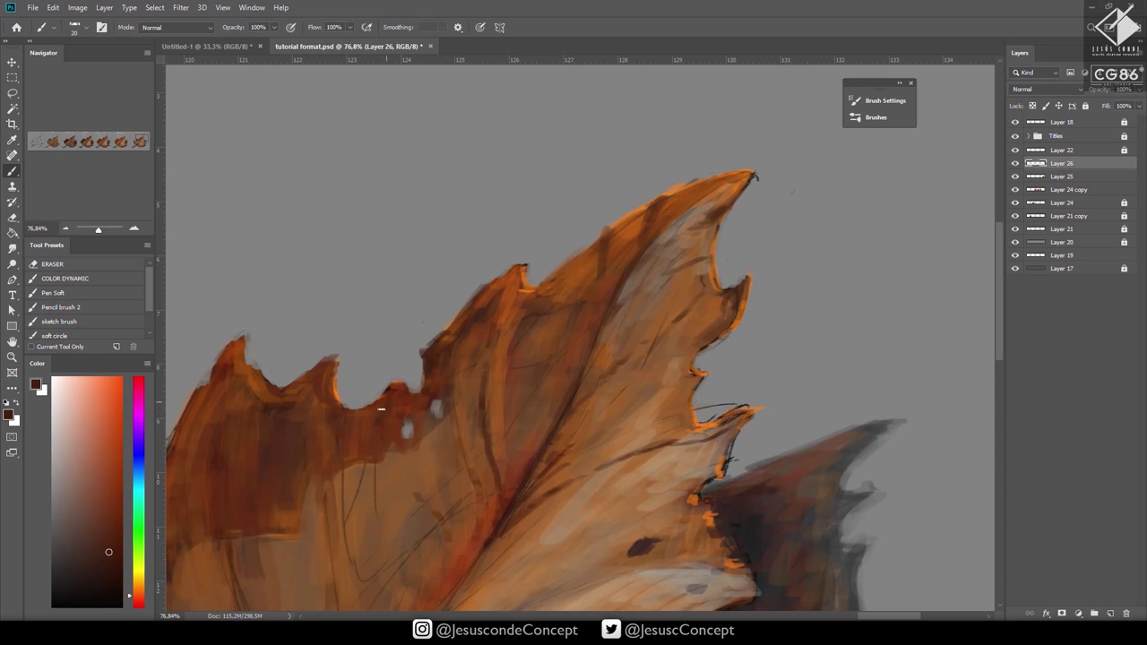
left_click_drag(381, 410, 350, 411)
Paint a dark brown side vein from the lower main vein toward the dark spot, sampling nearby tones to blend it.
left_click_drag(724, 420, 792, 329)
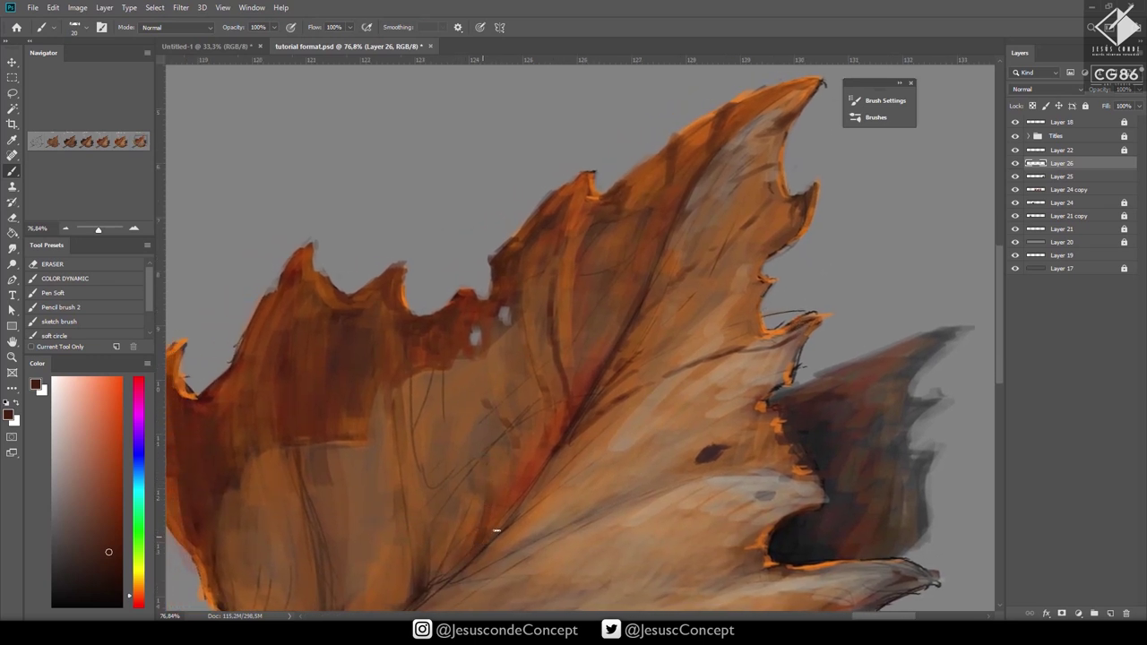
left_click_drag(526, 511, 647, 441)
left_click(626, 421, "alt")
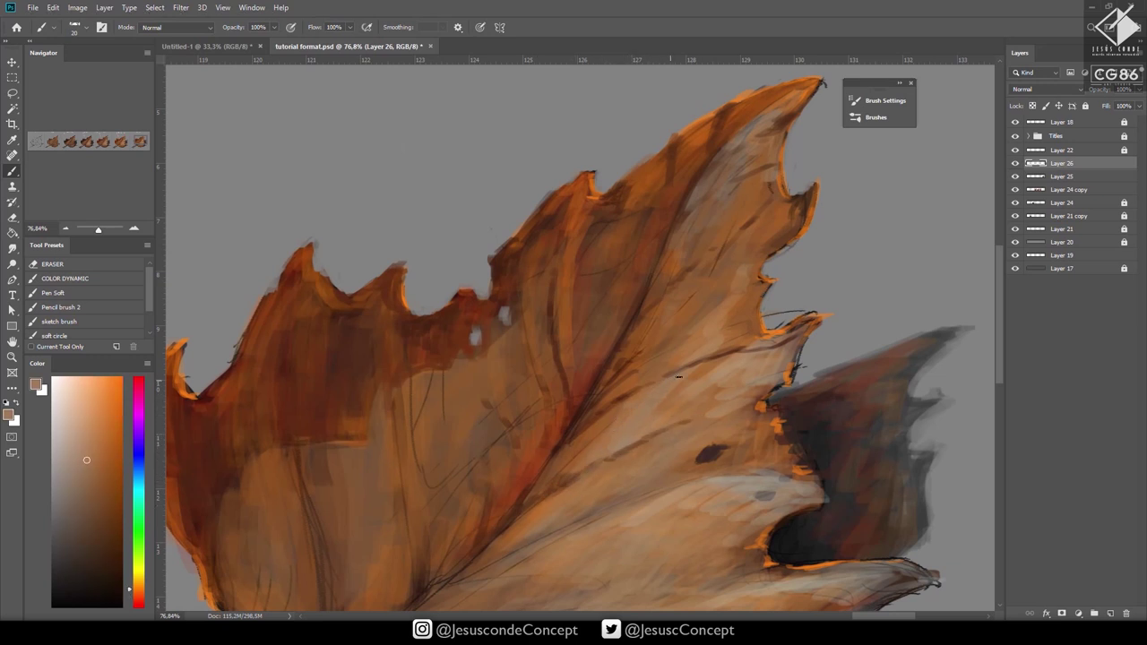
left_click(693, 367, "alt")
left_click(529, 495, "alt")
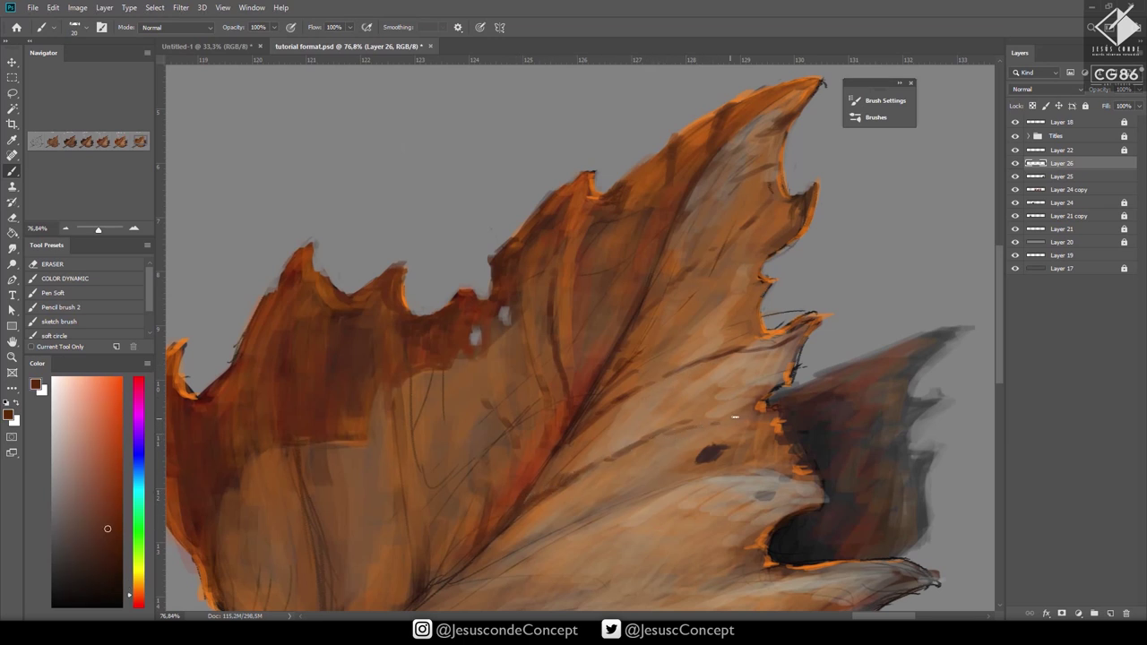
Clean the leaf's right edge beside the shadow, covering orange rim and stray sketch lines with sampled dark brown, background gray and leaf brown.
left_click(807, 391, "alt")
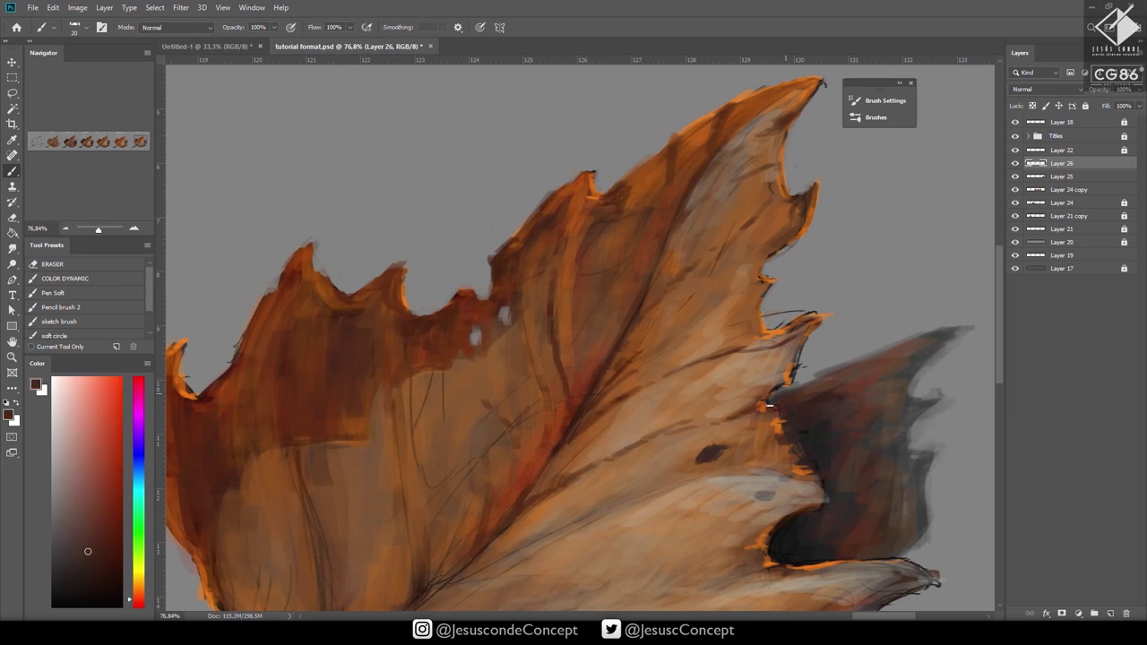
left_click_drag(769, 405, 803, 348)
left_click(810, 370, "alt")
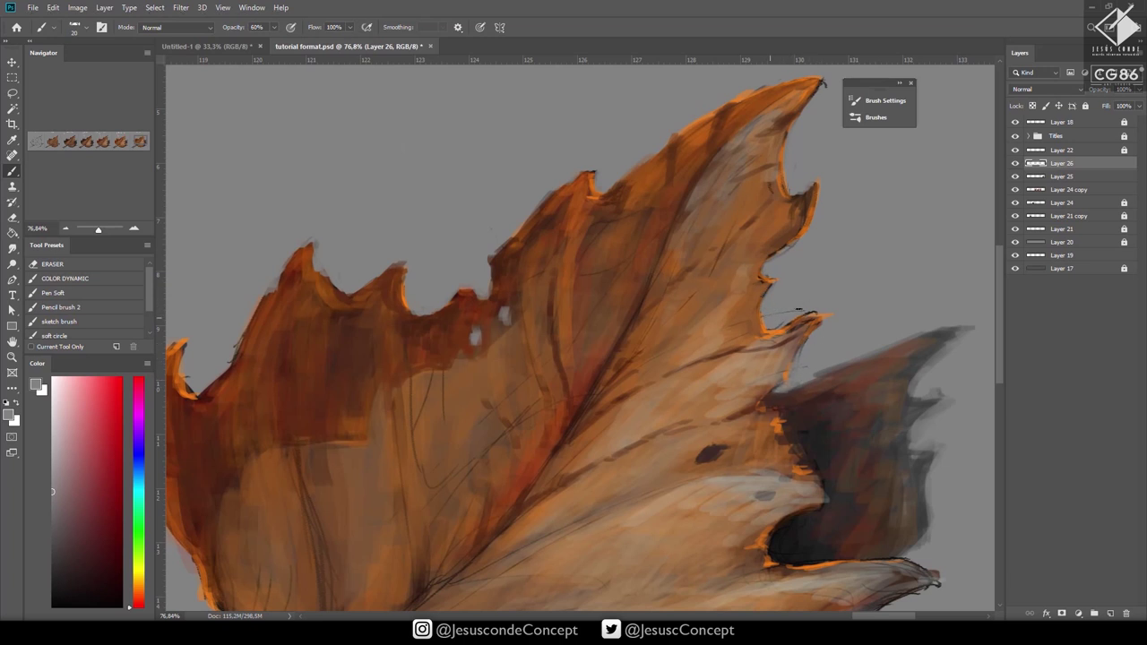
left_click_drag(798, 243, 766, 262)
left_click(758, 283, "alt")
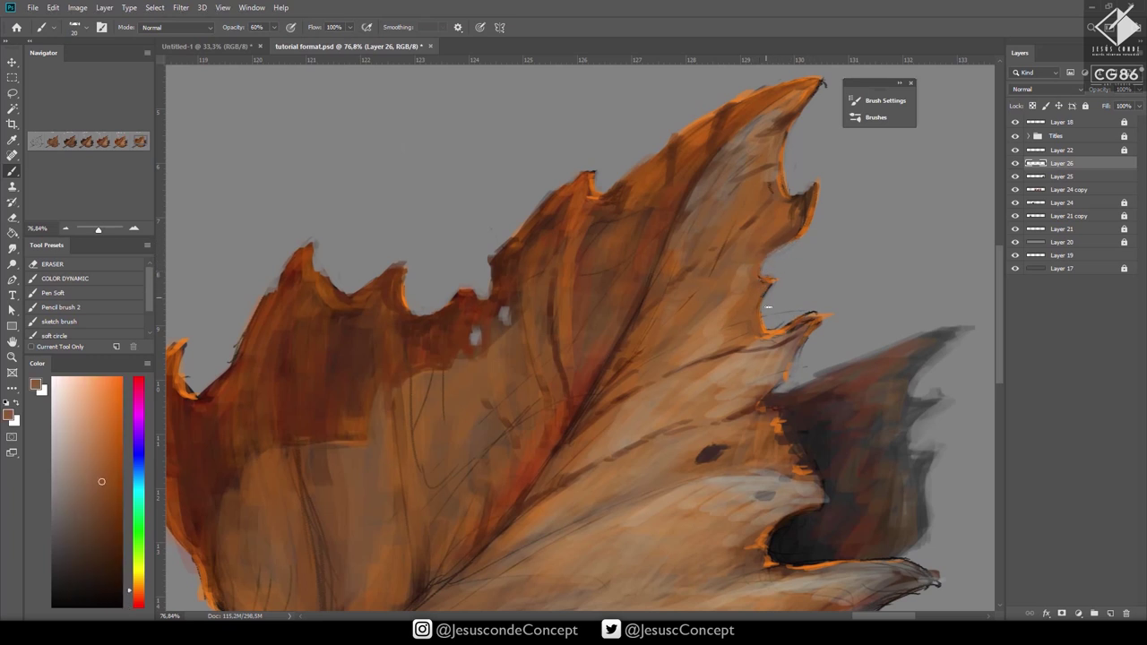
Blend the veins of the upper lobe and its small notch tip with sampled dark brown, orange-brown and red-brown tones.
left_click(599, 387, "alt")
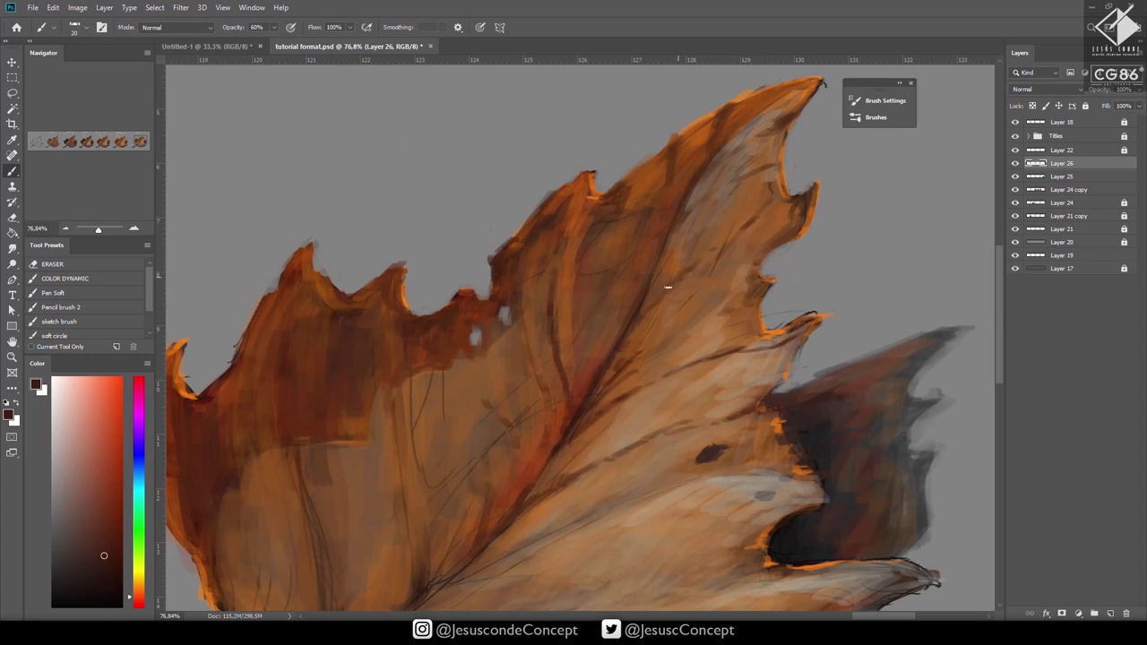
left_click(680, 249, "alt")
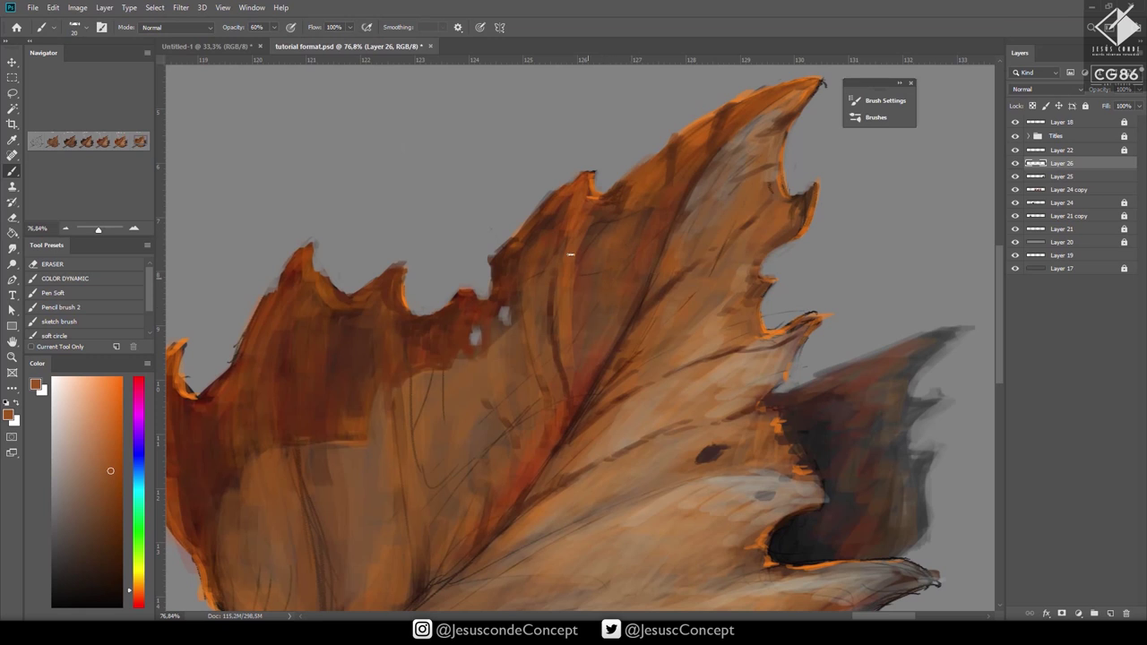
left_click(591, 238, "alt")
left_click(576, 335, "alt")
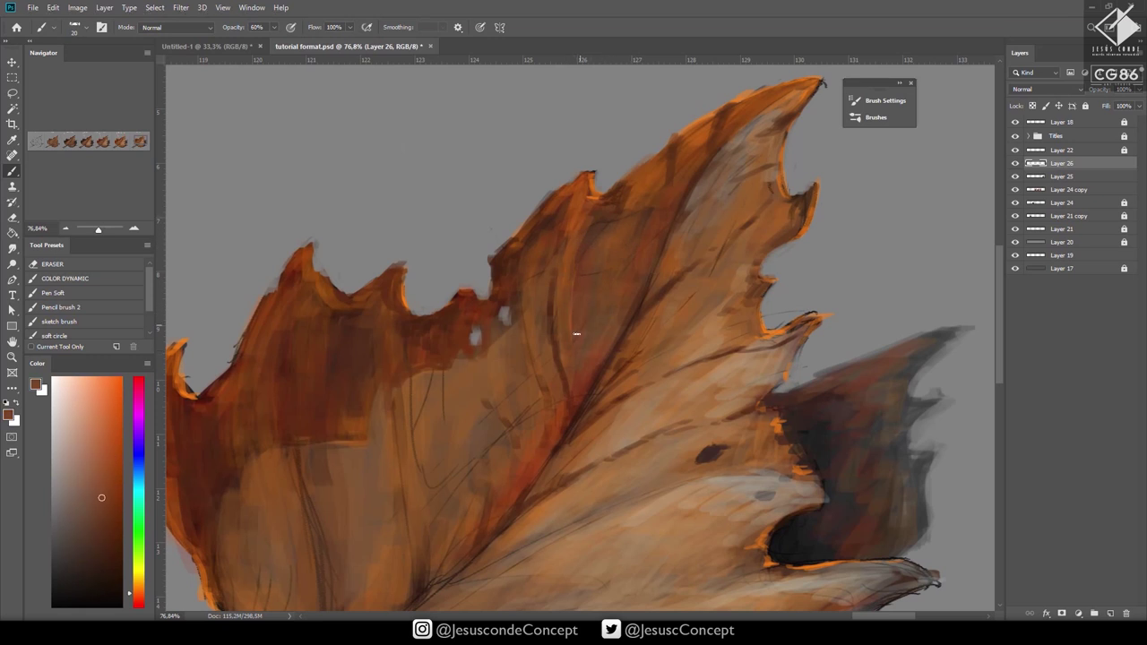
left_click(590, 214, "alt")
left_click_drag(593, 198, 589, 179)
left_click(578, 189, "alt")
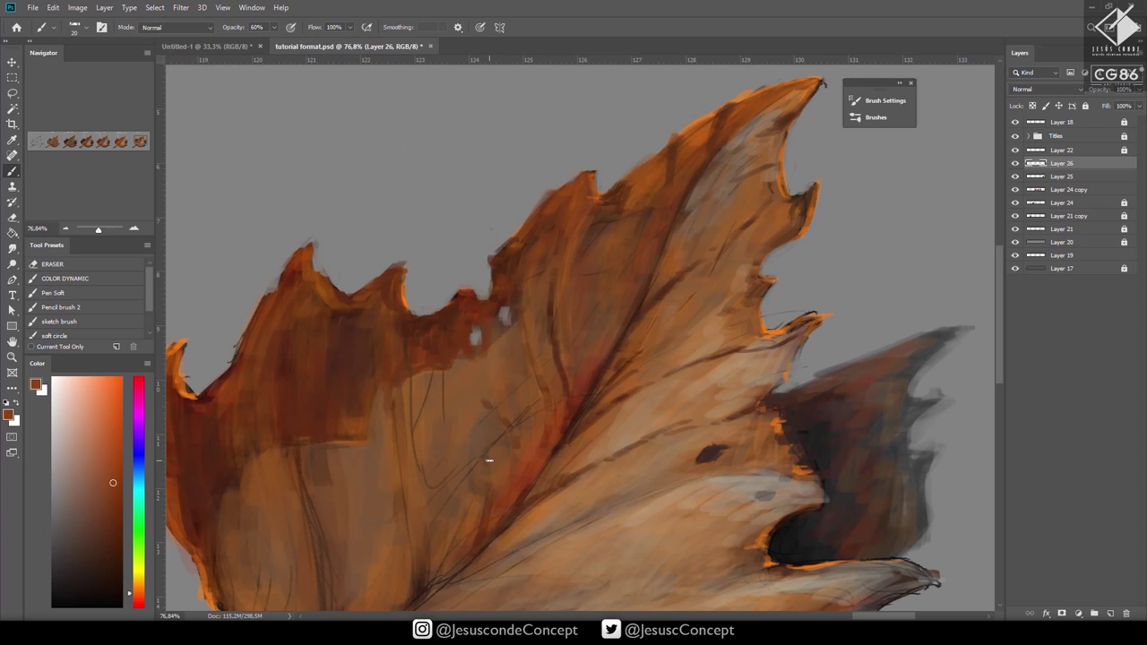
Paint dark brown and red-brown vein strokes and spots from the main vein past the dark spot to the right edge.
left_click(708, 453, "alt")
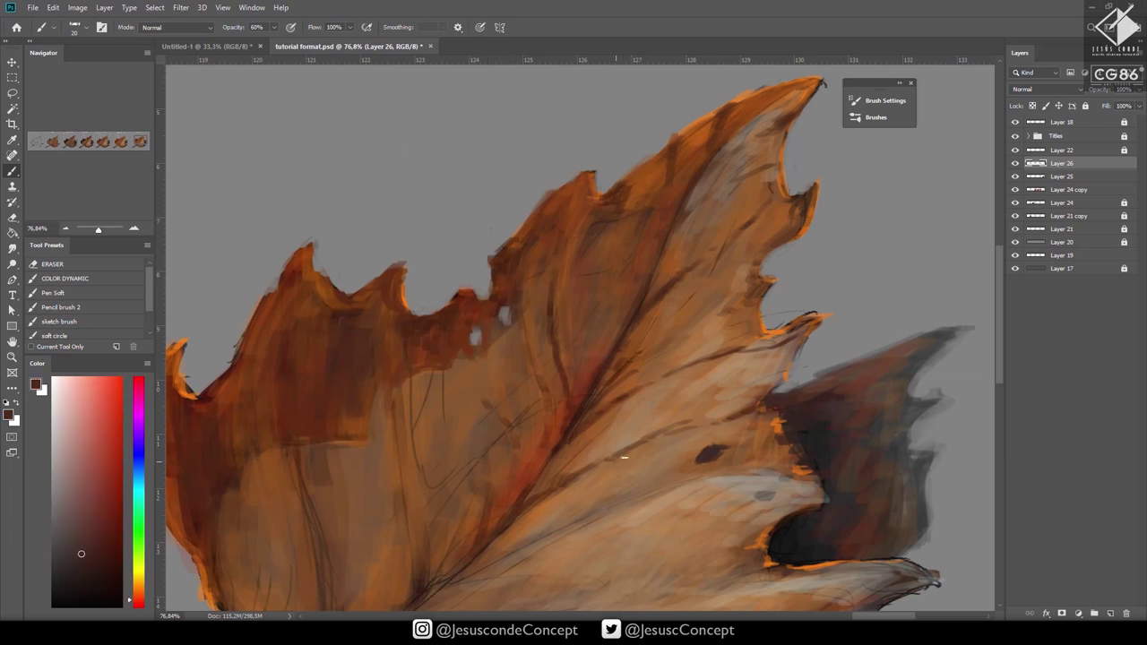
mouse_move(613, 464)
left_mouse_down()
mouse_move(679, 471)
mouse_move(731, 448)
left_mouse_up()
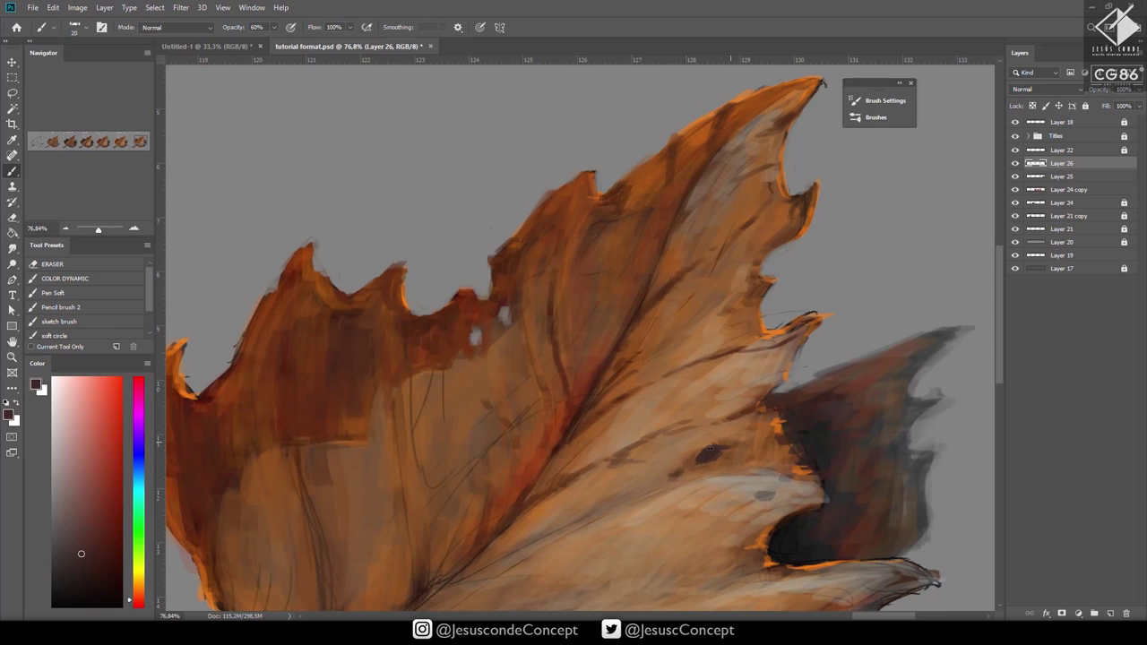
left_click(579, 402, "alt")
mouse_move(569, 450)
left_mouse_down()
mouse_move(631, 399)
mouse_move(632, 423)
mouse_move(663, 412)
mouse_move(666, 428)
mouse_move(699, 445)
mouse_move(789, 403)
mouse_move(777, 430)
left_mouse_up()
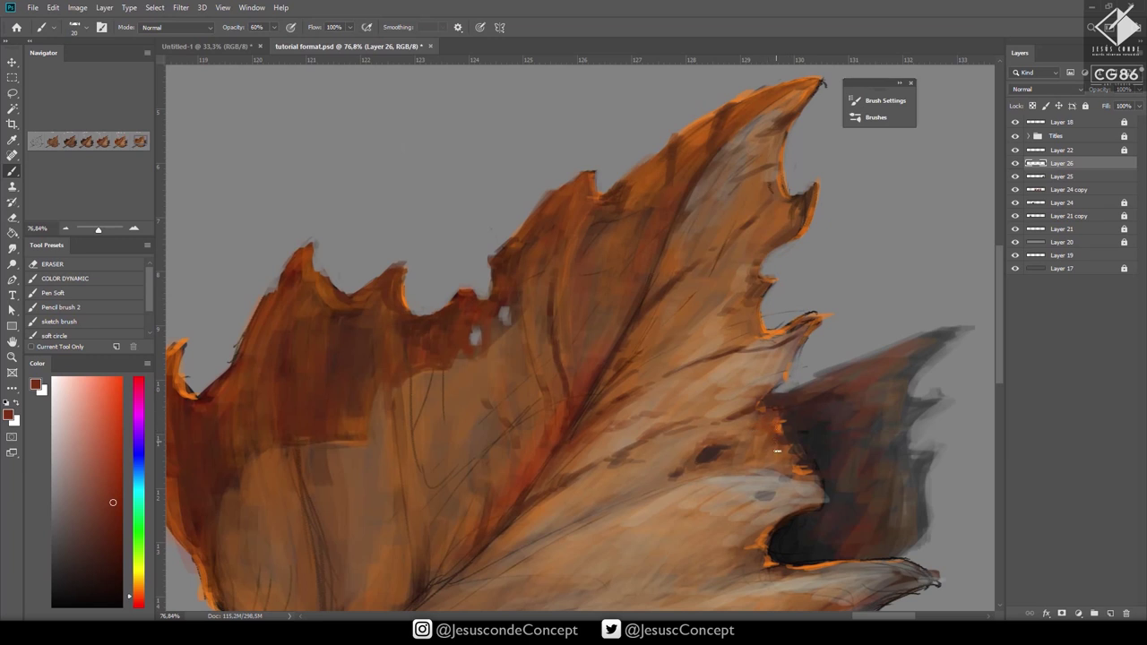
Reshape the pointed right tip above the shadow with sampled tan and background gray, covering its dark outline and bright orange rim.
left_click(791, 426, "alt")
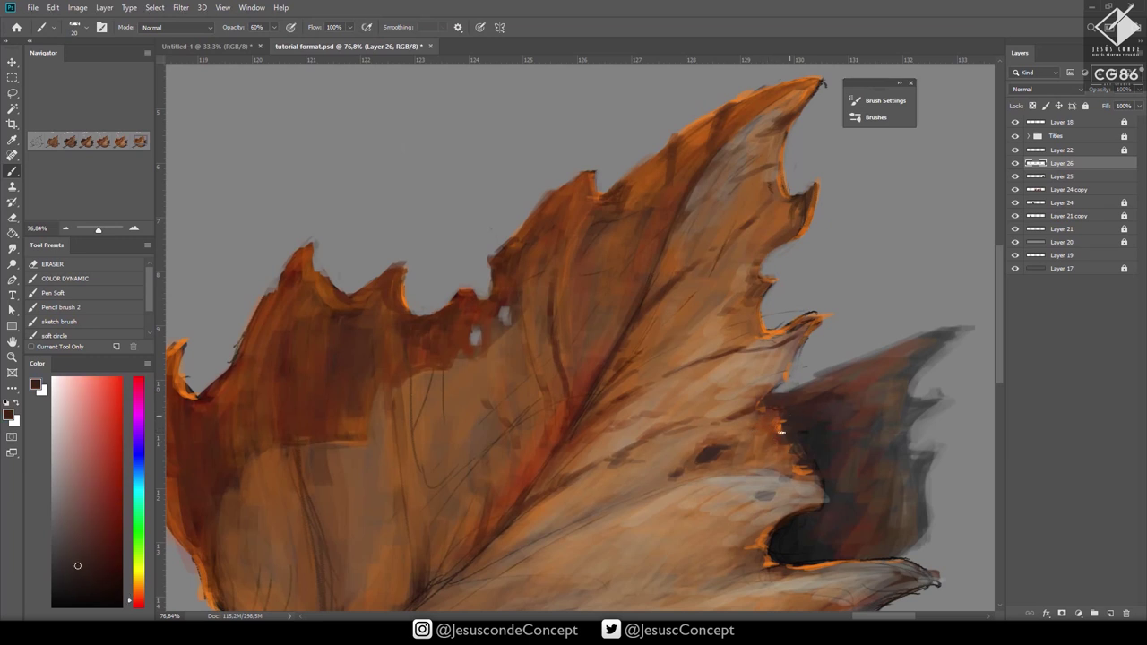
left_click(832, 362, "alt")
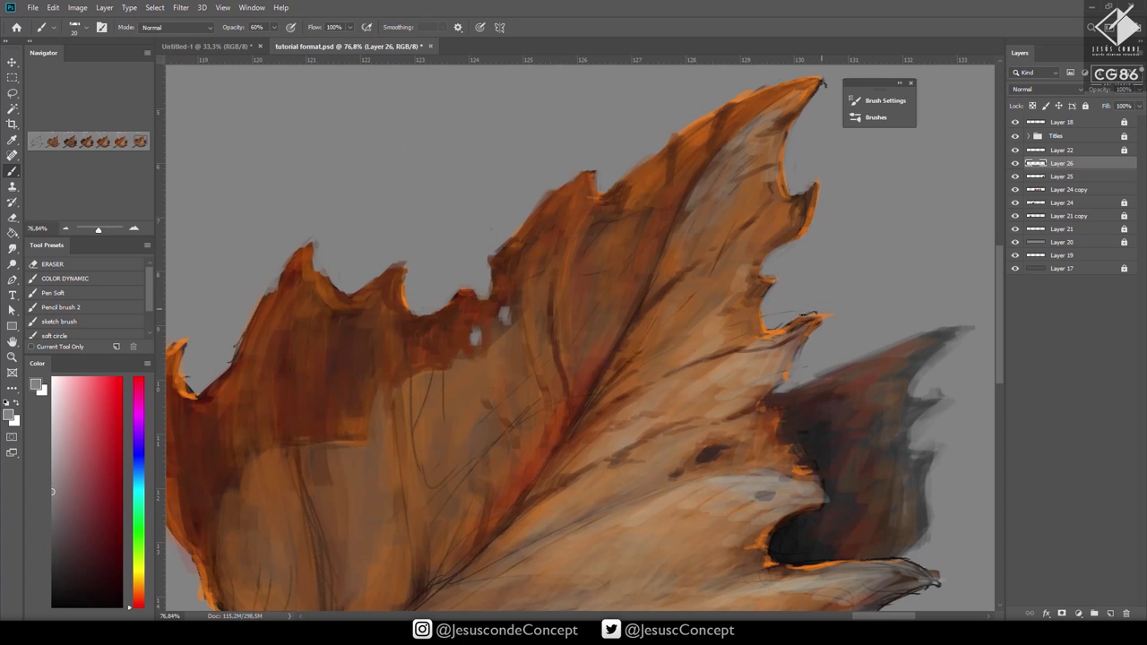
left_click(791, 339, "alt")
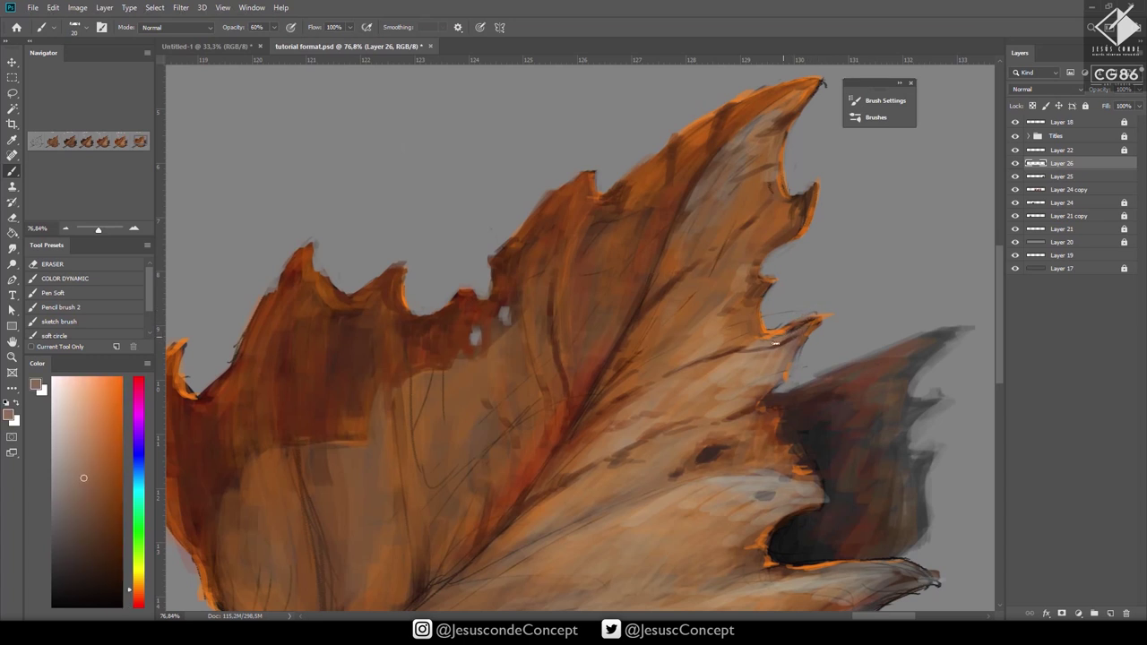
mouse_move(782, 335)
left_mouse_down()
mouse_move(816, 319)
mouse_move(795, 339)
left_mouse_up()
left_click(828, 324, "alt")
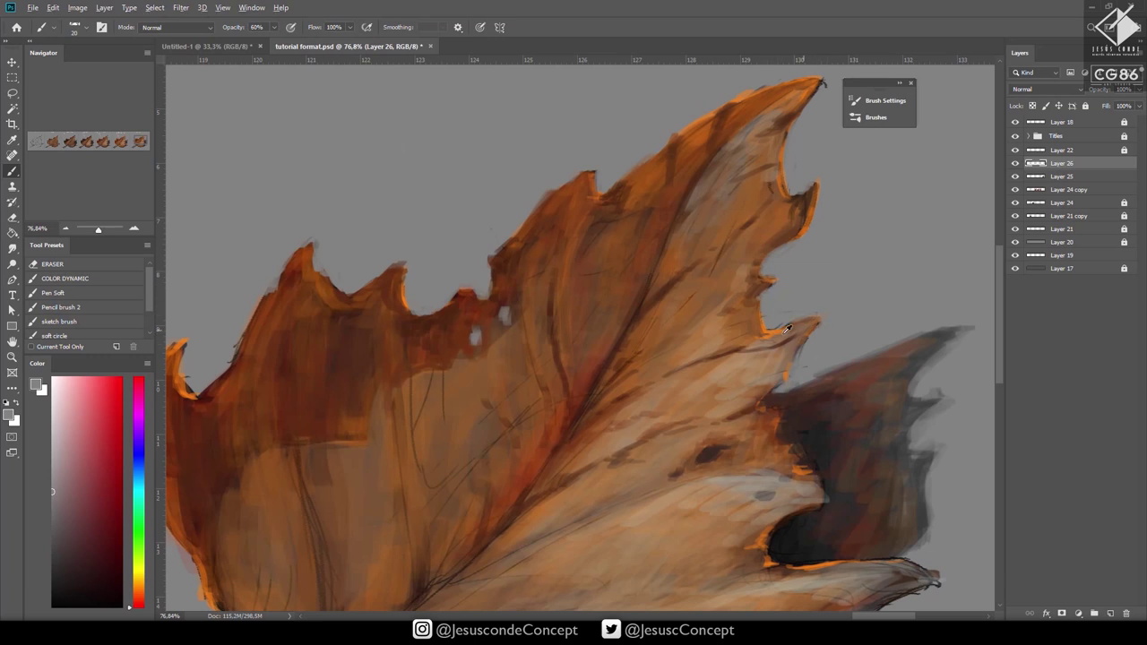
left_click(759, 337, "alt")
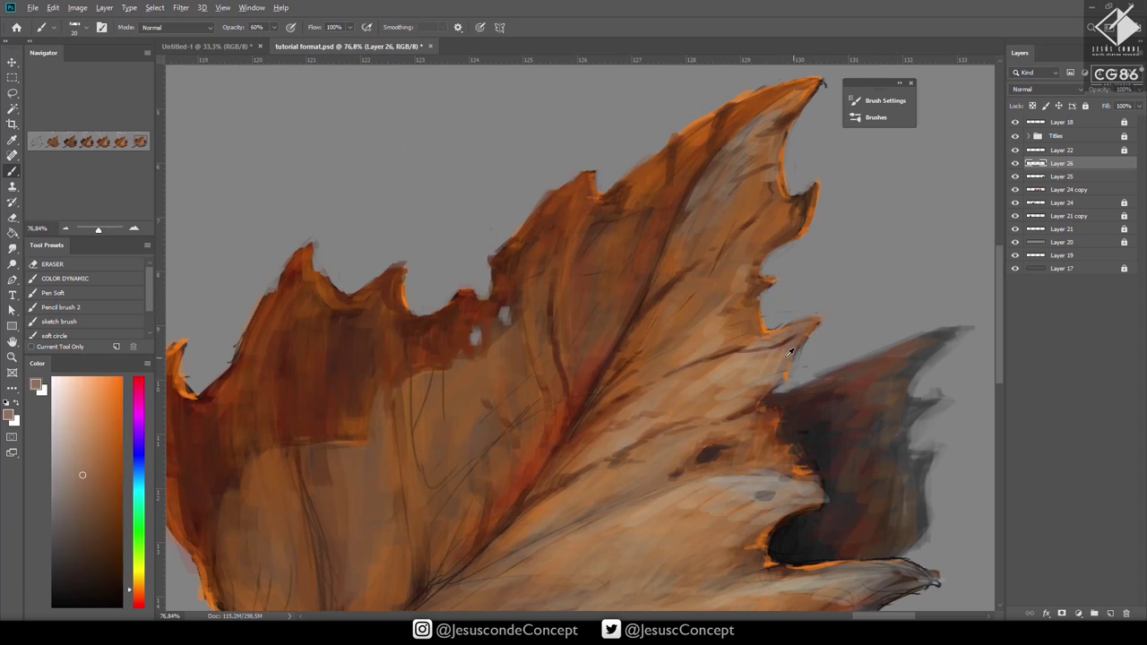
Paint dark brown side veins toward the right tip, darken the lower main vein, and add small brown marks on the lower right lobe.
left_click(589, 403, "alt")
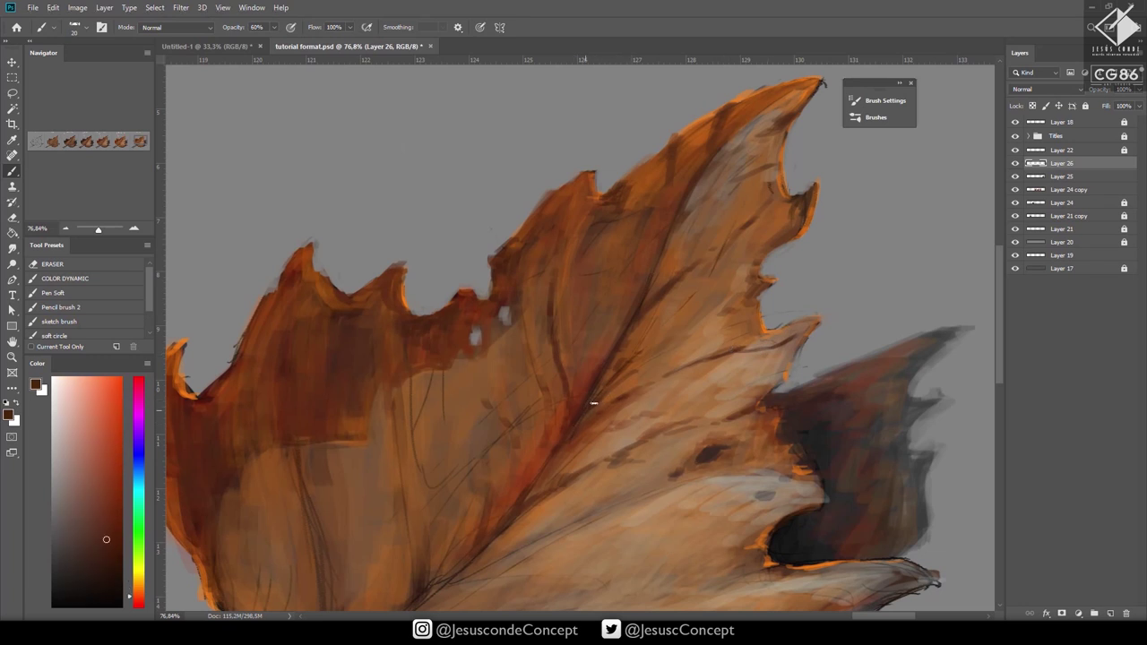
mouse_move(594, 404)
left_mouse_down()
mouse_move(732, 324)
mouse_move(776, 342)
mouse_move(812, 322)
mouse_move(797, 345)
left_mouse_up()
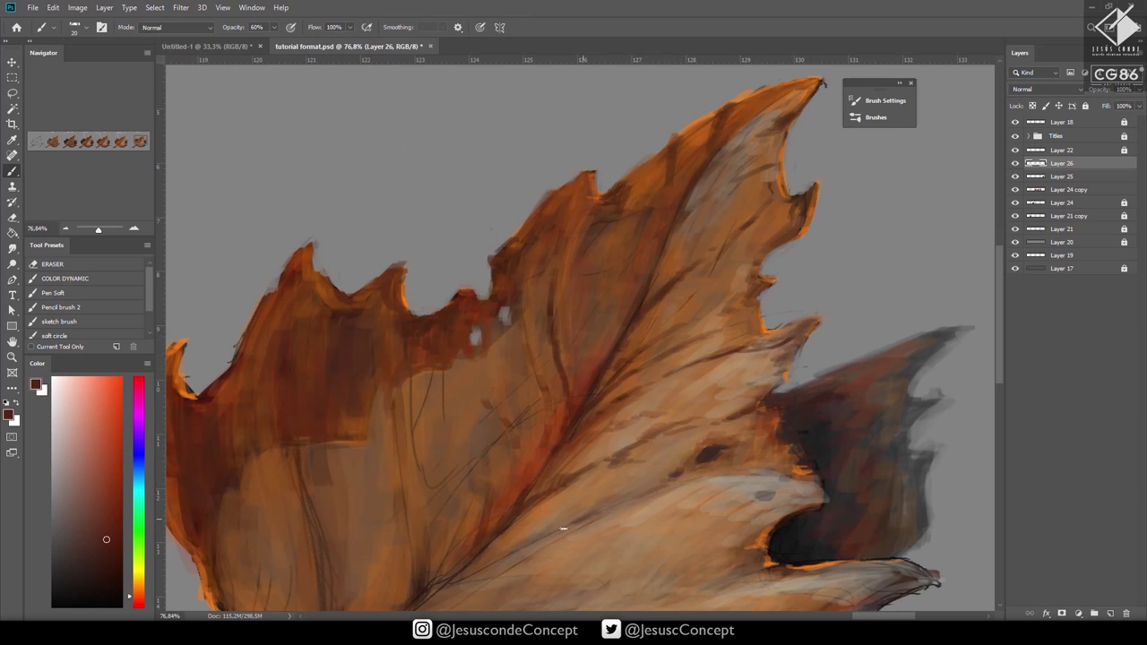
left_click(512, 517, "alt")
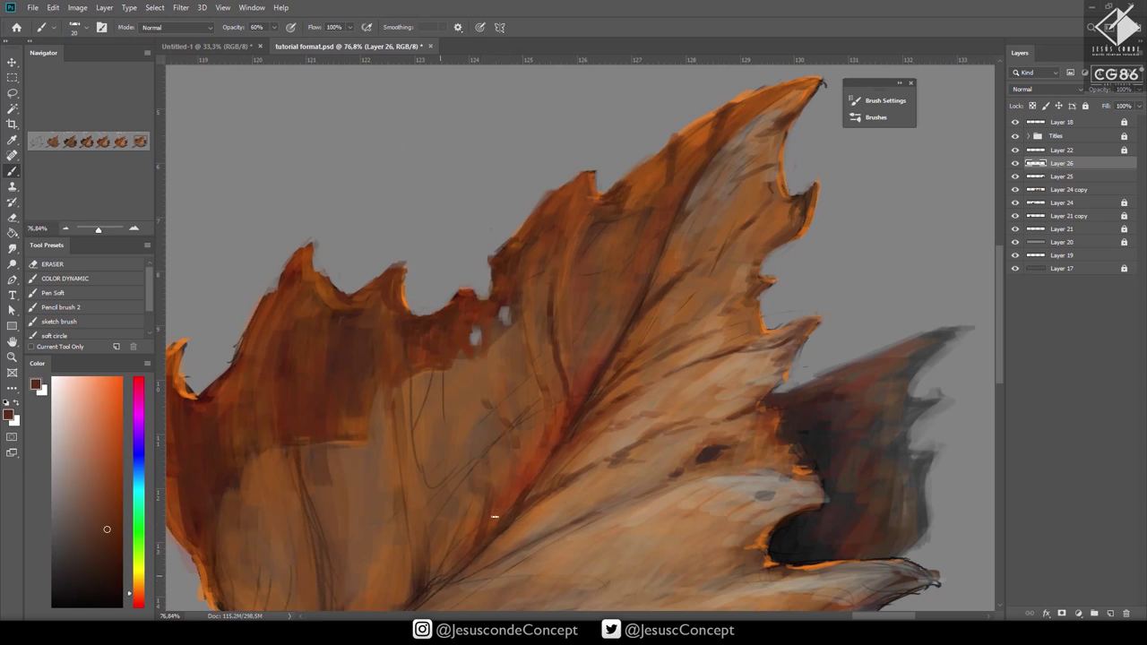
left_click(537, 461, "alt")
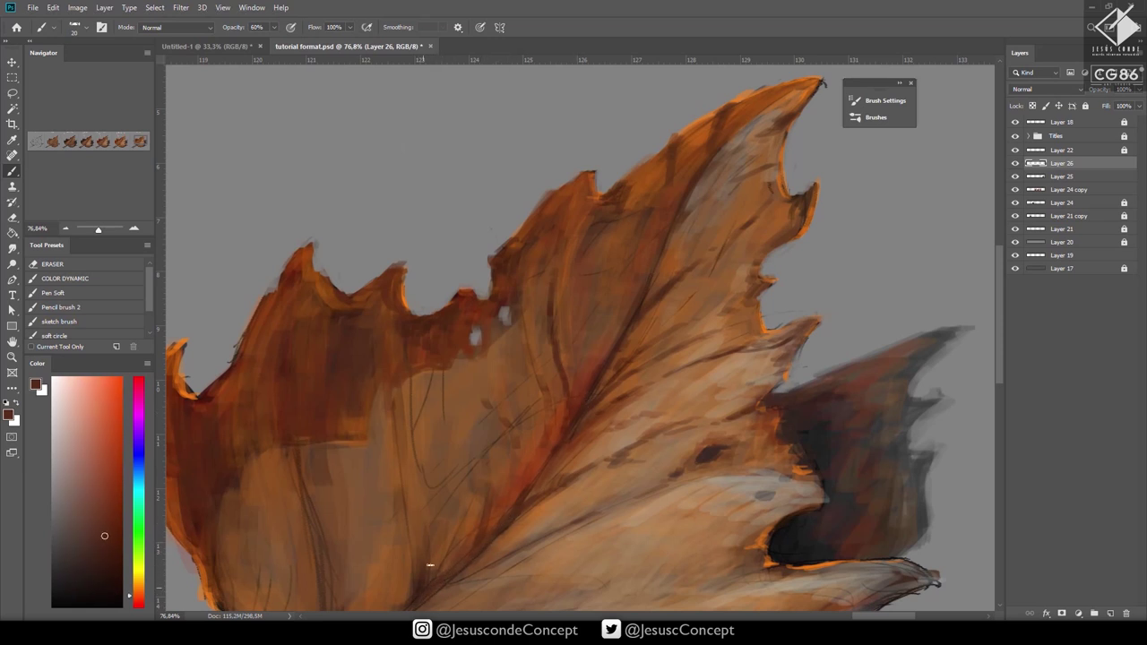
left_click_drag(452, 521, 450, 546)
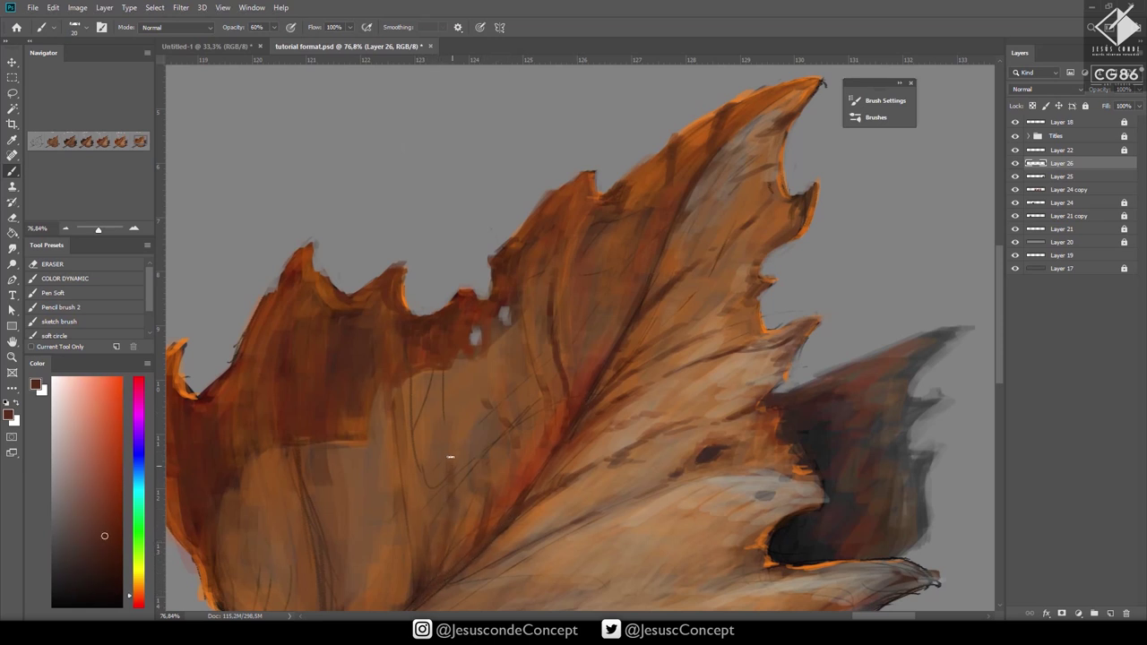
left_click_drag(699, 521, 742, 522)
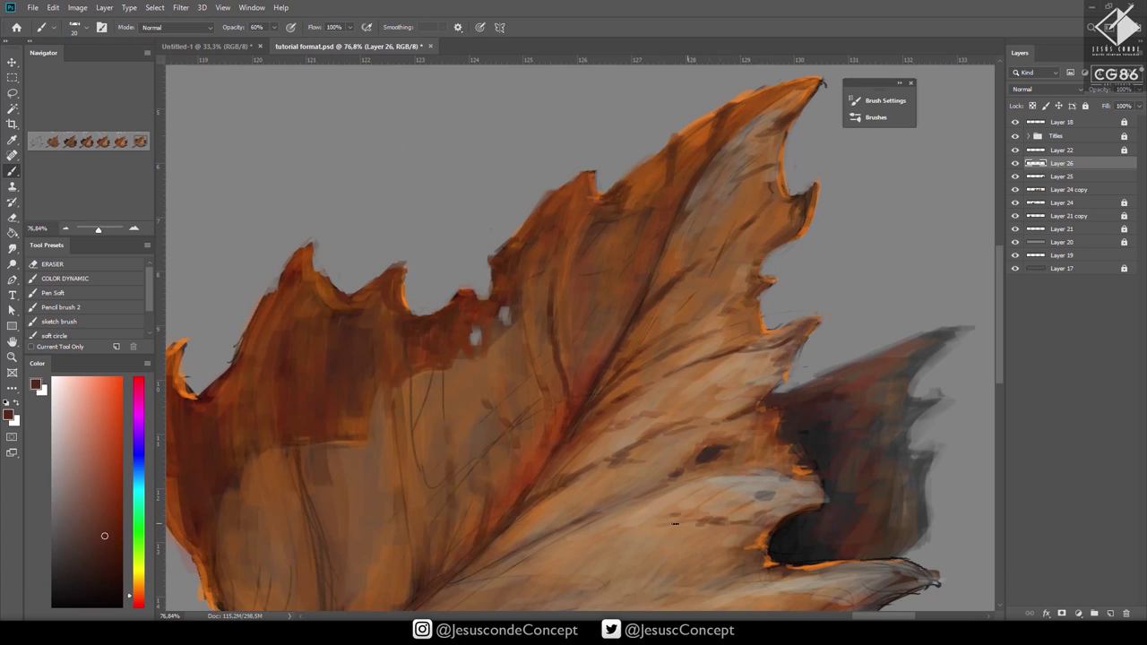
Refine the right lobe's edge against the cast shadow with sampled shadow darks and leaf brown, toning down the orange rim.
left_click(822, 512, "alt")
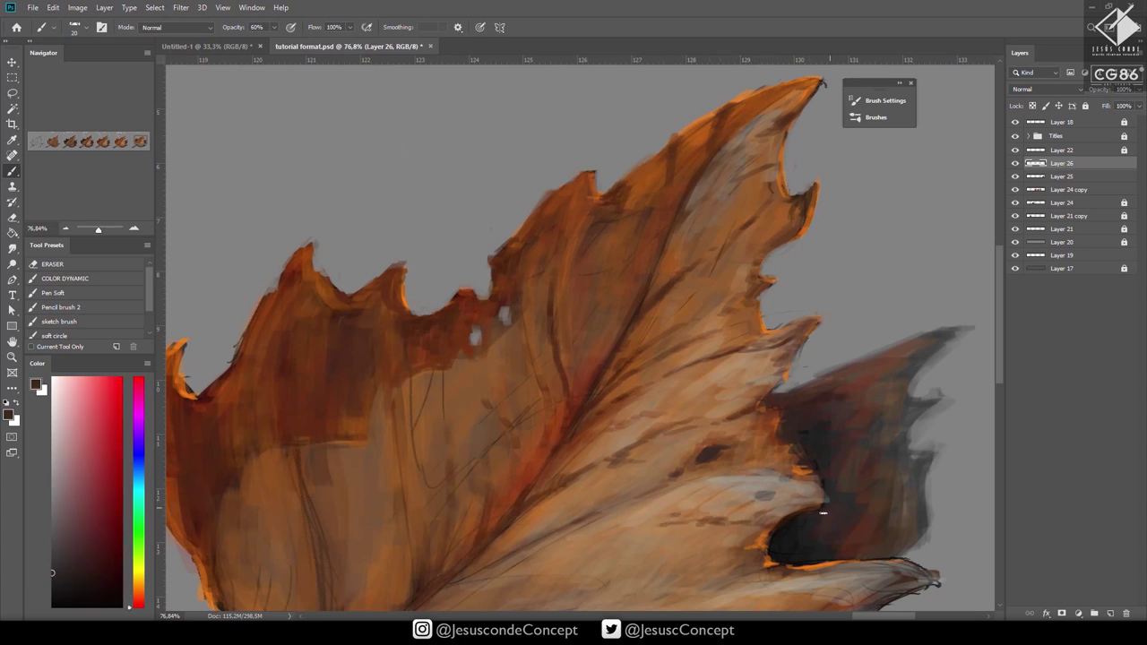
left_click(789, 466, "alt")
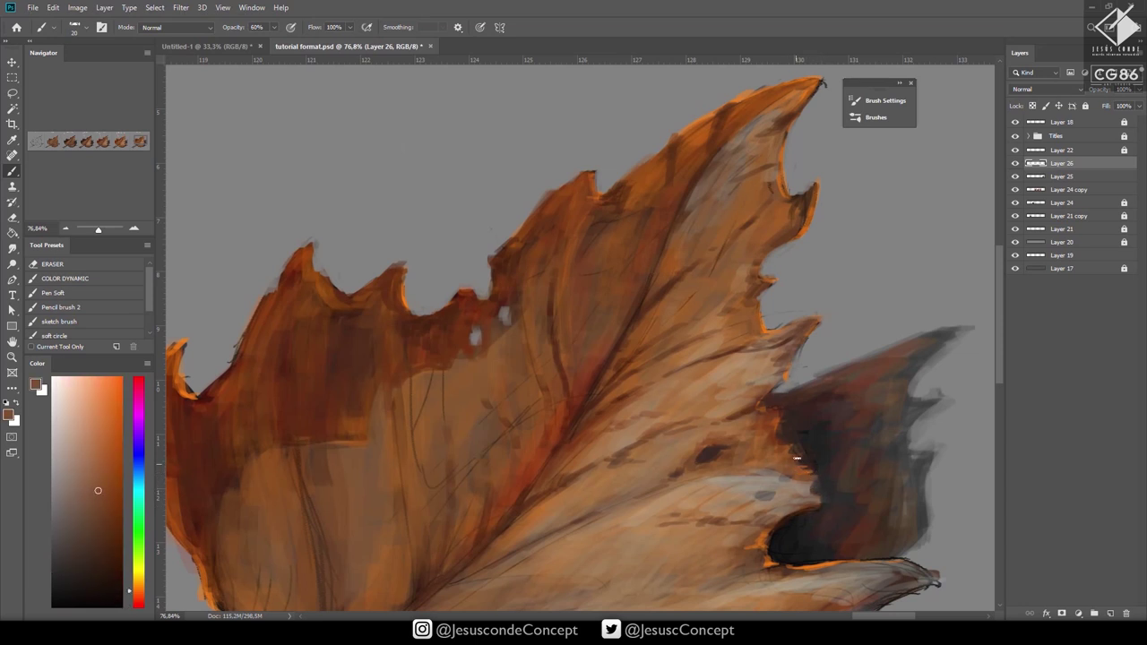
left_click(807, 435, "alt")
left_click(812, 423, "alt")
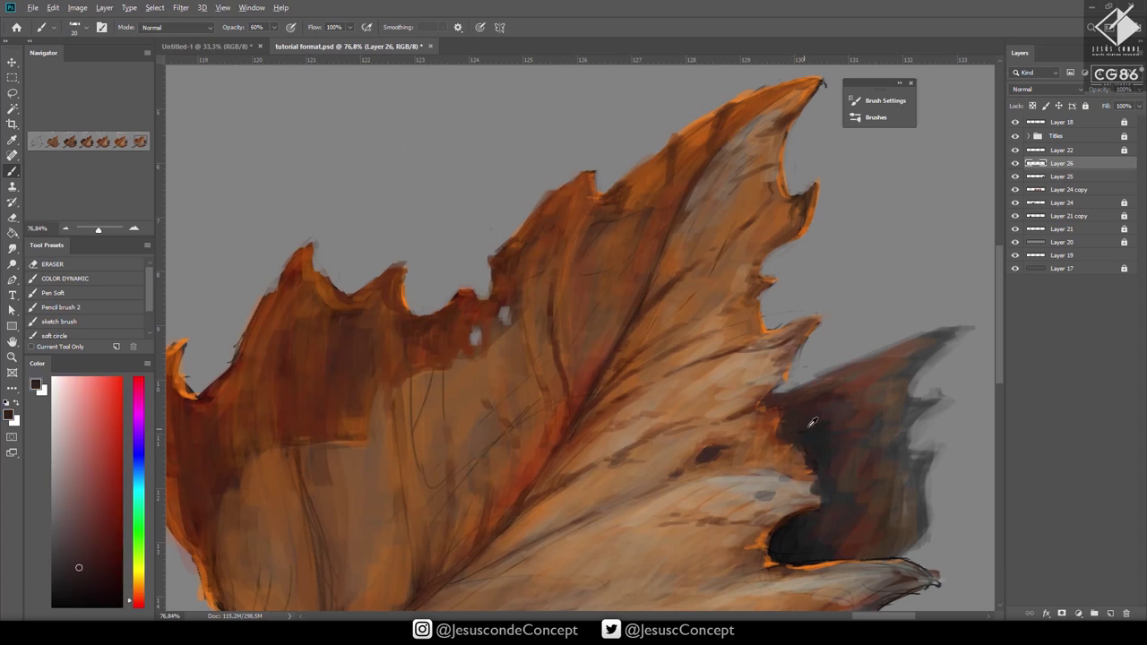
Cut notches into the cast shadow's upper and right edges with background gray and blend its interior with sampled dark tones.
left_click(830, 350, "alt")
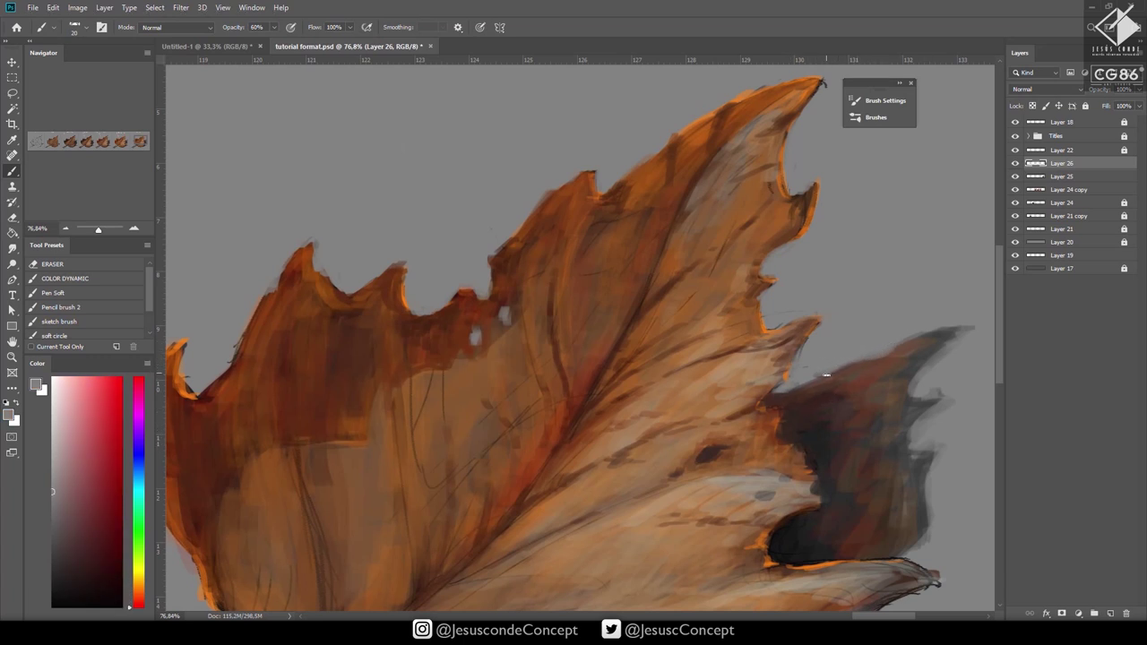
left_click_drag(827, 375, 808, 383)
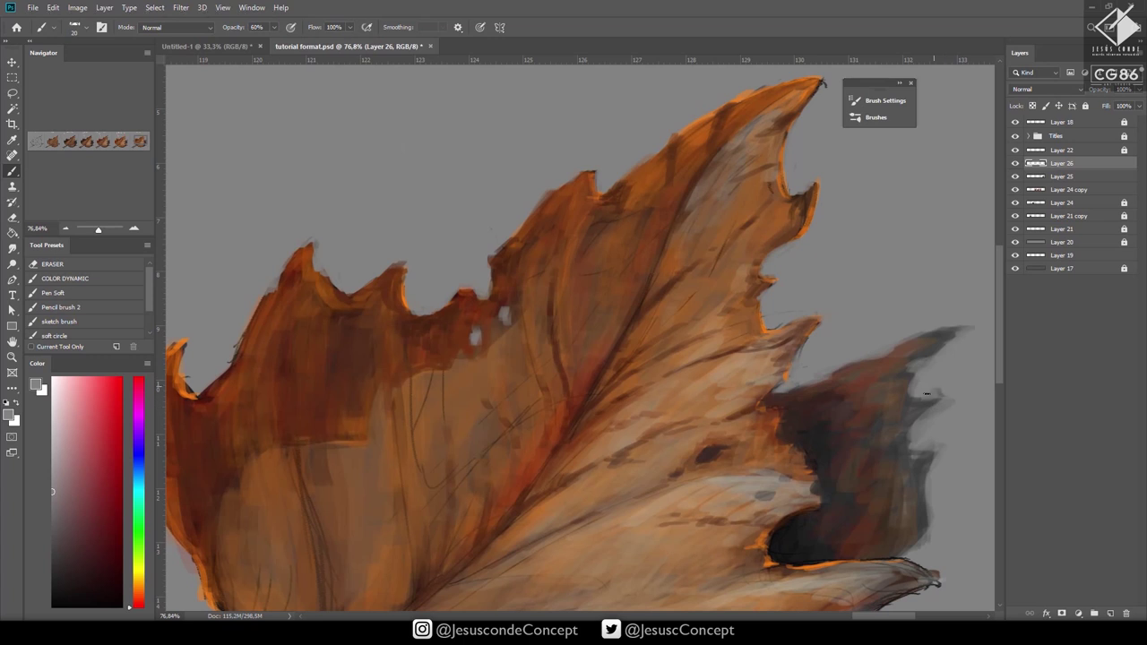
left_click(868, 414, "alt")
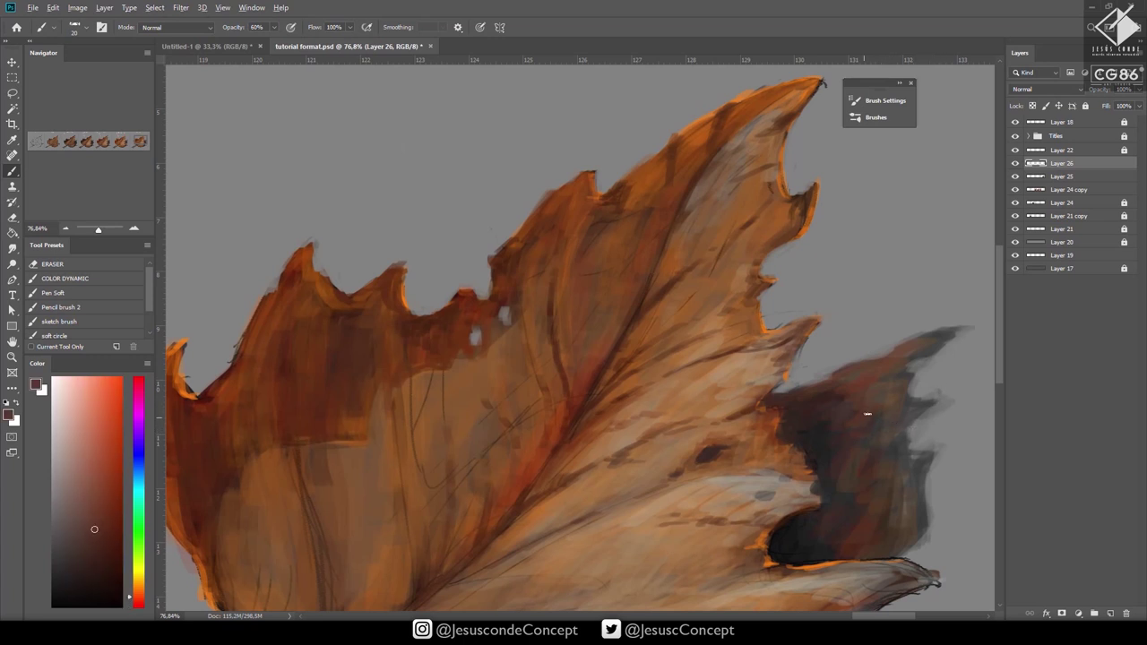
left_click(836, 445, "alt")
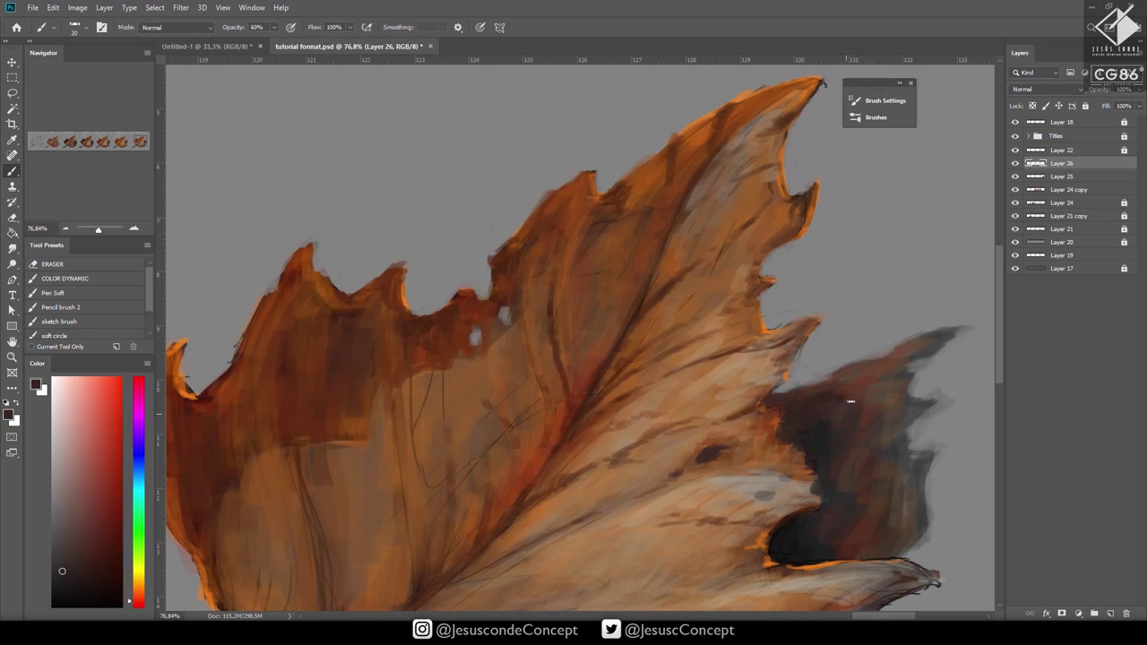
left_click(806, 445, "alt")
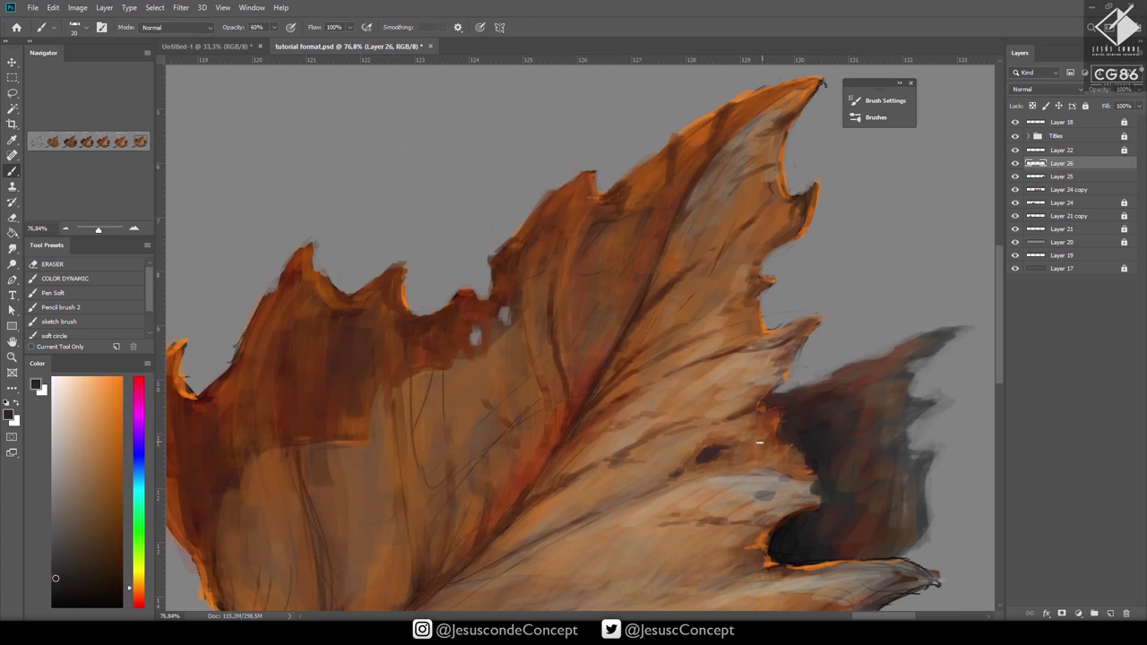
Paint ragged red-brown strokes beyond the upper edge of the Final Detail leaf's top lobe to break up its smooth outline.
key("z")
left_click(766, 439, "alt")
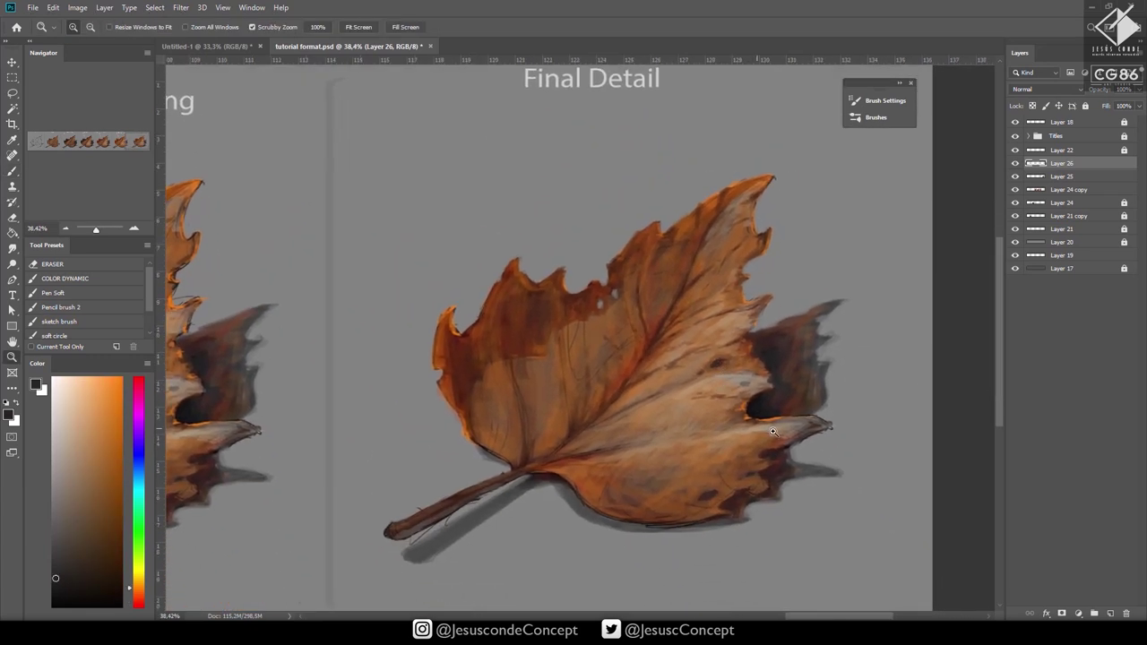
left_click(767, 434, "alt")
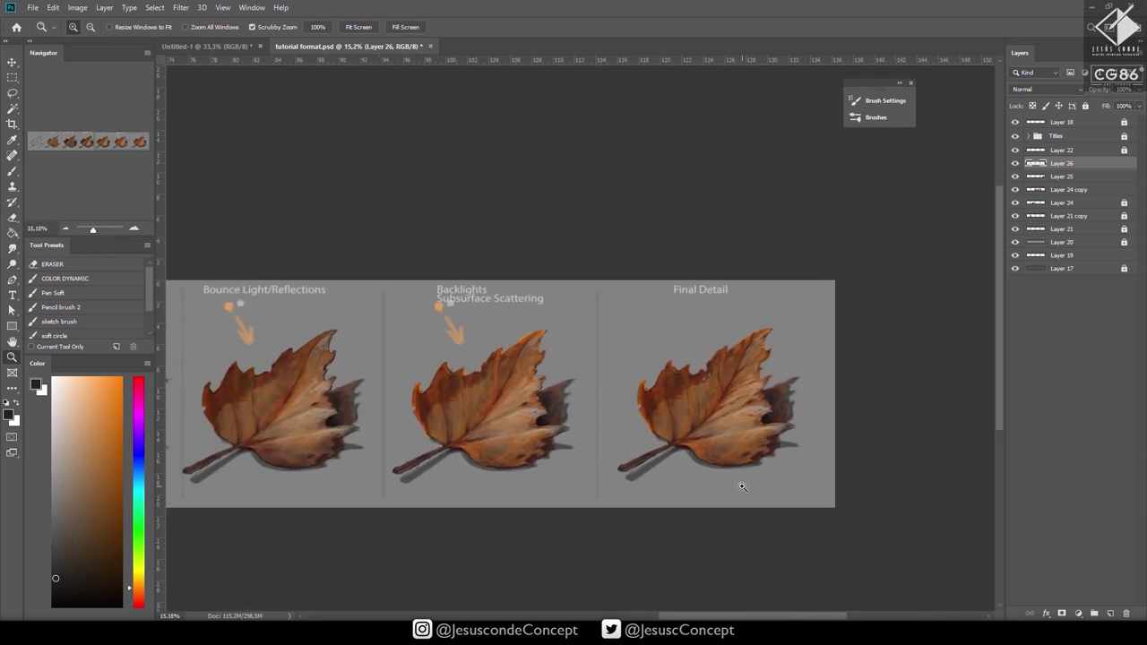
left_click(770, 346)
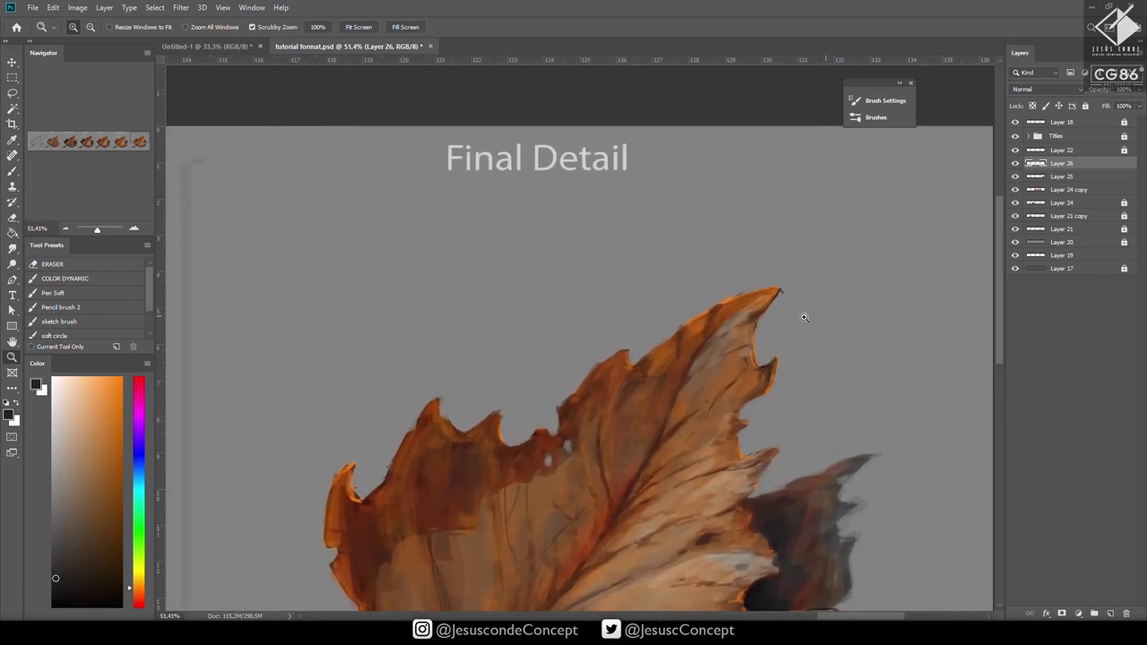
key("b")
left_click(715, 298, "alt")
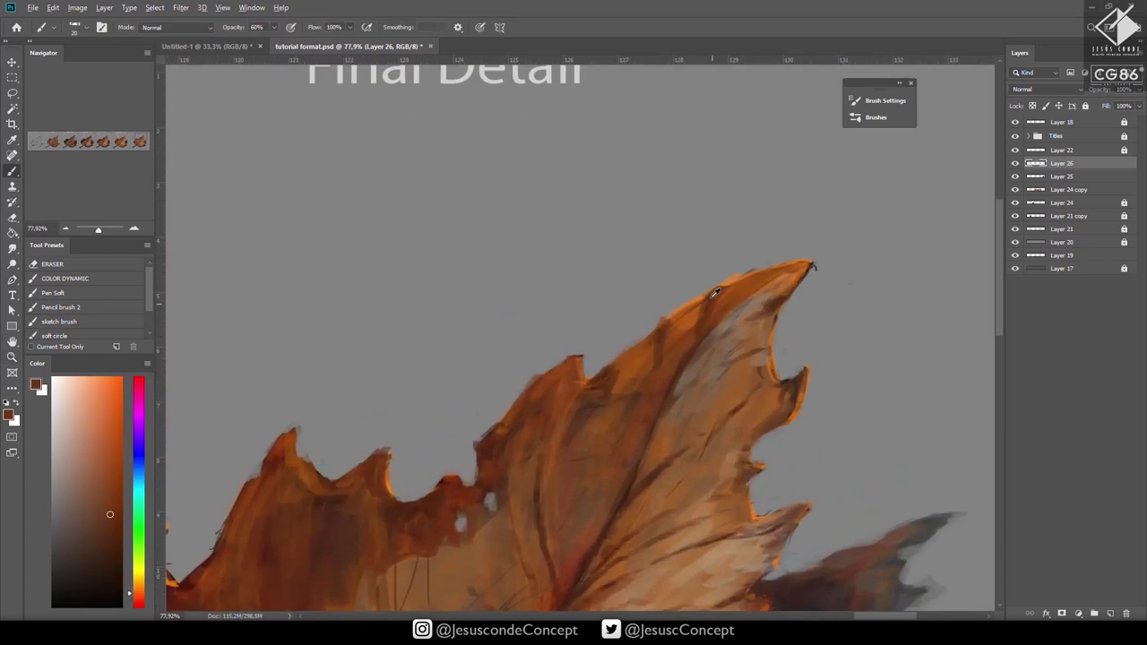
mouse_move(696, 281)
left_mouse_down()
mouse_move(774, 269)
mouse_move(730, 277)
mouse_move(706, 303)
mouse_move(700, 285)
mouse_move(649, 304)
mouse_move(640, 345)
mouse_move(656, 311)
mouse_move(669, 303)
mouse_move(660, 338)
mouse_move(689, 312)
mouse_move(680, 337)
mouse_move(744, 277)
left_mouse_up()
left_click(714, 314, "alt")
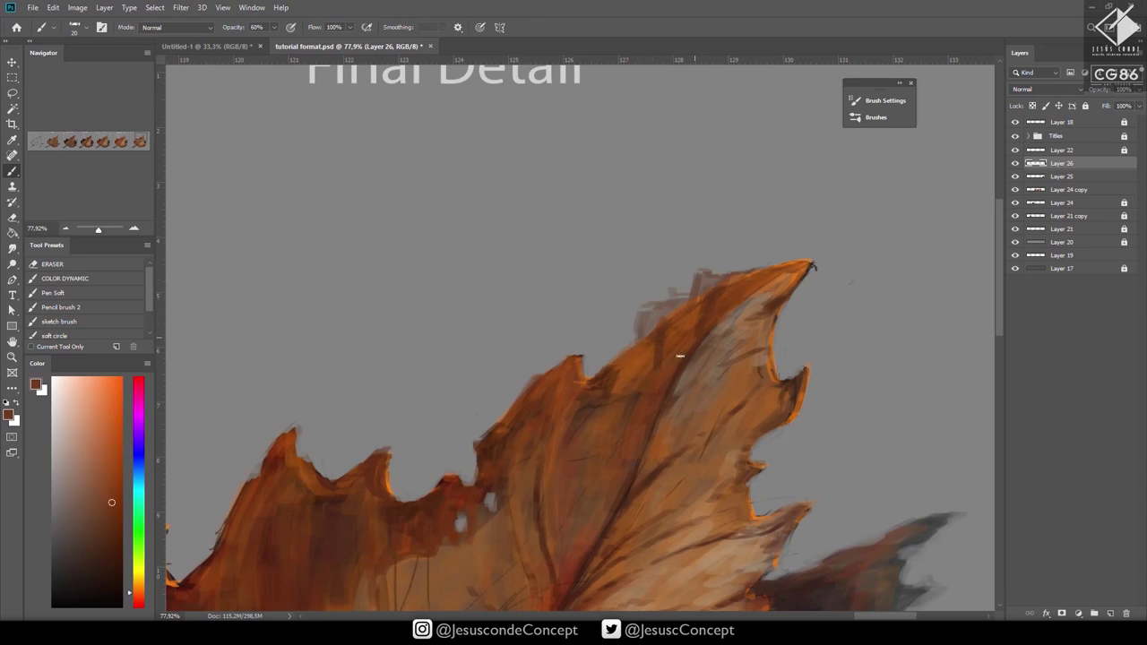
Fill the top lobe's ragged edge with darker brown up to the tip and trim the point with background gray.
left_click(488, 478, "alt")
mouse_move(649, 349)
left_mouse_down()
mouse_move(654, 305)
mouse_move(666, 322)
mouse_move(669, 302)
mouse_move(621, 349)
mouse_move(647, 353)
mouse_move(616, 369)
mouse_move(649, 306)
mouse_move(688, 308)
mouse_move(725, 281)
mouse_move(721, 303)
mouse_move(749, 273)
mouse_move(779, 270)
mouse_move(700, 279)
mouse_move(681, 297)
mouse_move(688, 308)
mouse_move(705, 282)
mouse_move(813, 263)
mouse_move(790, 269)
mouse_move(784, 298)
mouse_move(830, 260)
mouse_move(802, 262)
left_mouse_up()
left_click(819, 260, "alt")
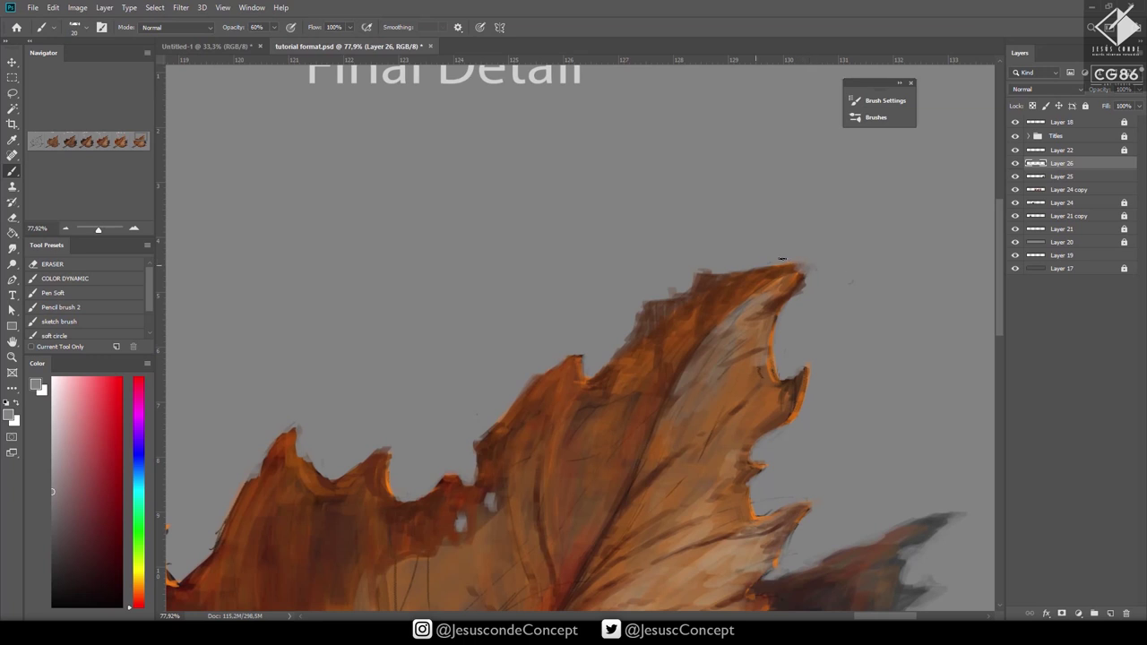
Check the Final Detail leaf beside the backlight stage and save the document.
key("z")
left_click_drag(791, 348, 727, 400)
left_click_drag(765, 443, 769, 330)
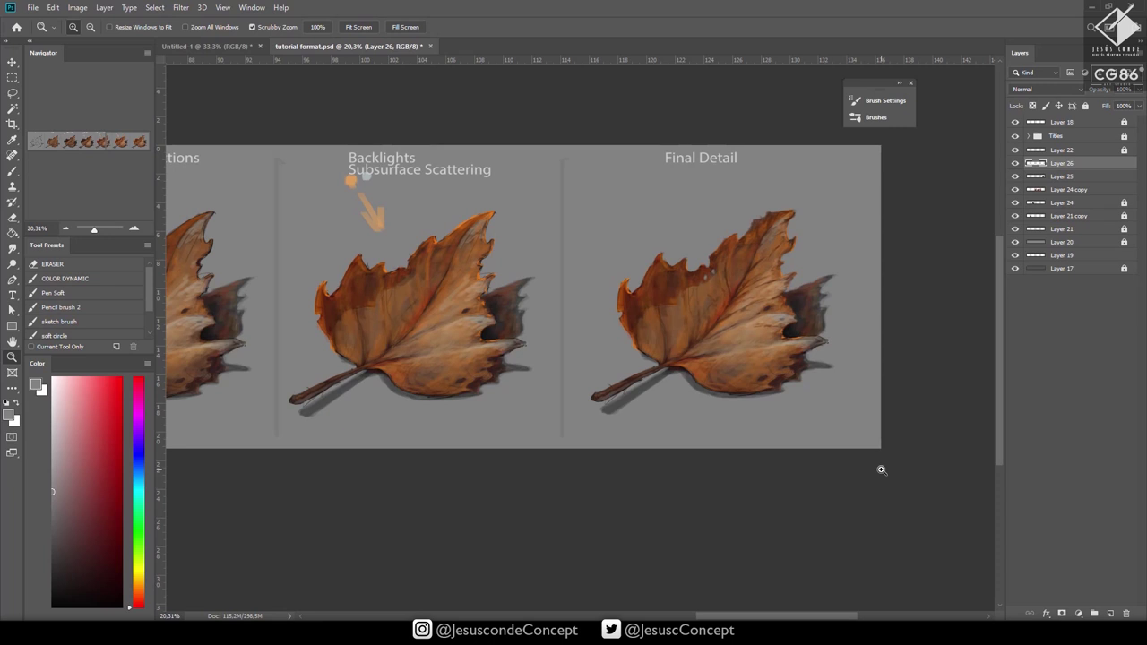
left_click_drag(793, 230, 829, 221)
left_click_drag(789, 323, 770, 248)
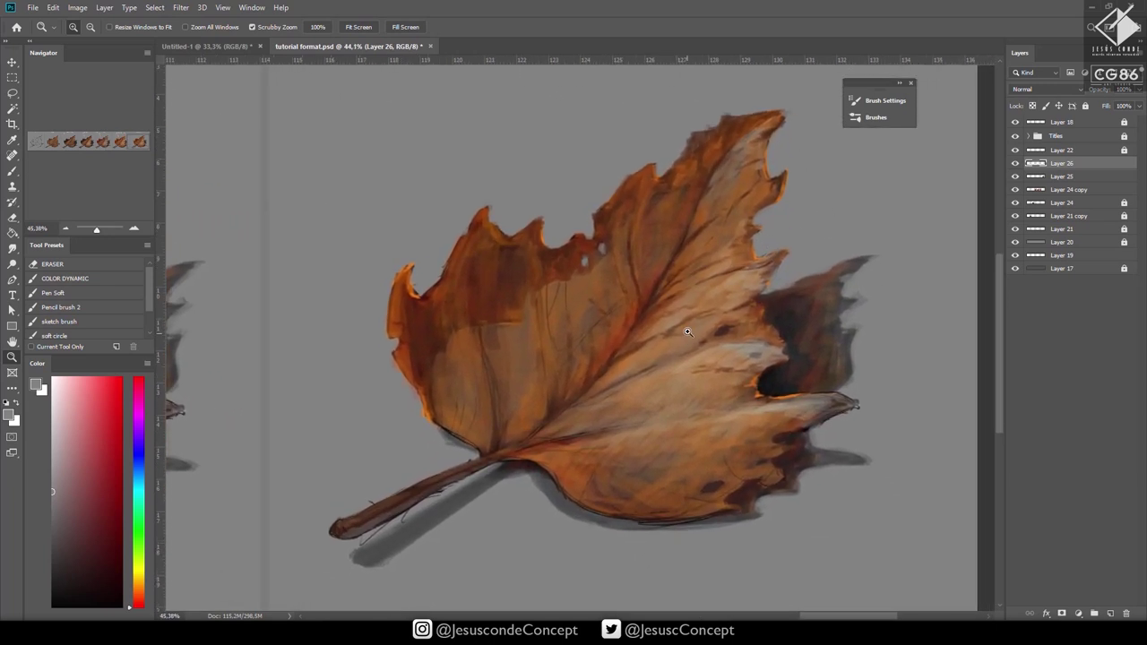
key("ctrl+s")
Paint dark red-brown strokes under the stem junction and along the start of the lower lobe's edge.
left_click_drag(544, 461, 630, 454)
key("b")
left_click(489, 458, "alt")
left_click_drag(500, 458, 447, 460)
mouse_move(496, 458)
left_mouse_down()
mouse_move(551, 472)
mouse_move(583, 534)
left_mouse_up()
left_click_drag(565, 485, 593, 529)
left_click(618, 559, "alt")
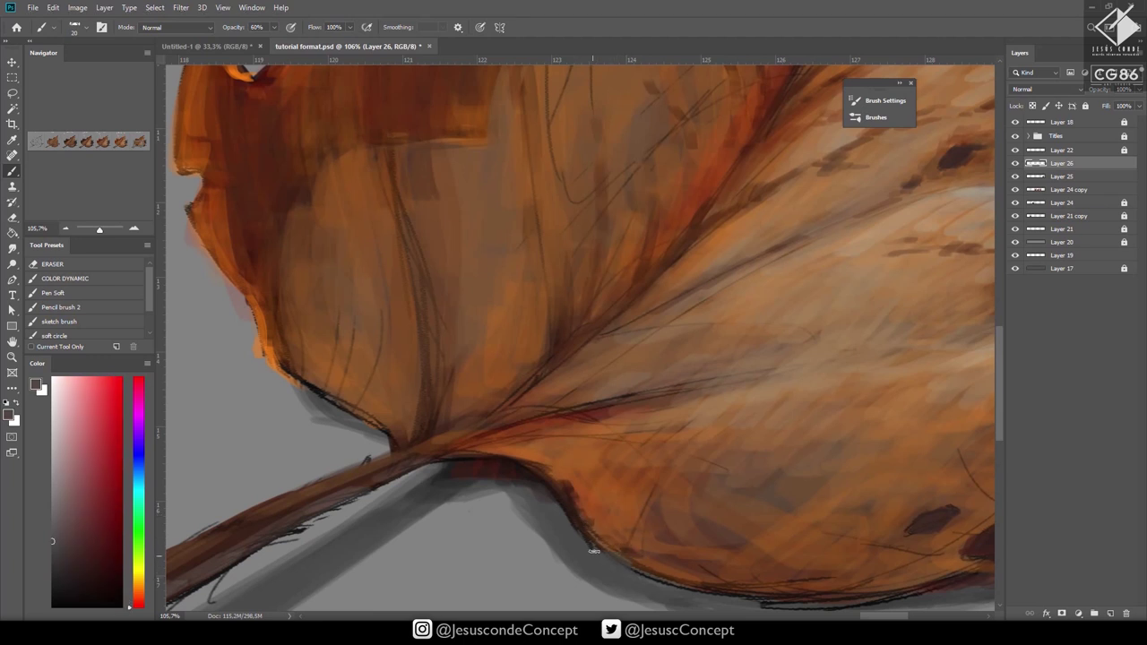
Set the brush opacity to 80% and repaint the cast shadow beneath the lower lobe with sampled gray, covering the black contour lines.
key("8")
left_click(564, 512, "alt")
mouse_move(569, 512)
left_mouse_down()
mouse_move(641, 576)
mouse_move(635, 555)
left_mouse_up()
mouse_move(717, 579)
left_mouse_down()
mouse_move(760, 599)
mouse_move(810, 603)
left_mouse_up()
mouse_move(818, 557)
left_mouse_down()
mouse_move(761, 502)
mouse_move(723, 496)
left_mouse_up()
mouse_move(765, 549)
left_mouse_down()
mouse_move(762, 534)
mouse_move(778, 538)
mouse_move(748, 534)
left_mouse_up()
mouse_move(832, 535)
left_mouse_down()
mouse_move(804, 540)
mouse_move(857, 528)
left_mouse_up()
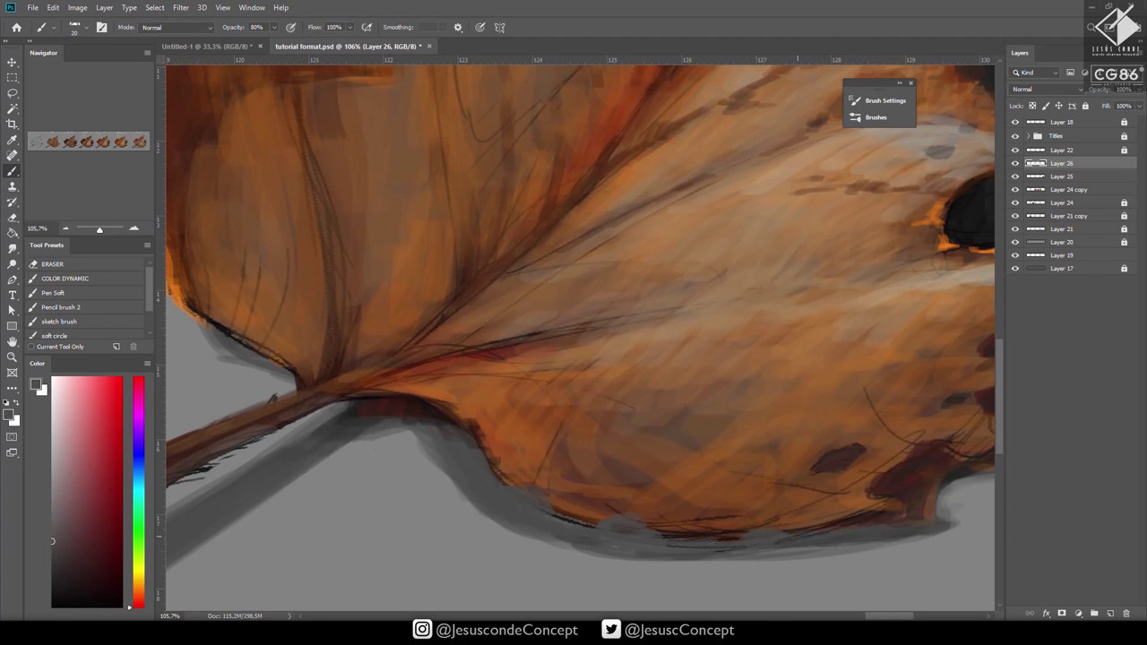
left_click_drag(742, 539, 692, 545)
Paint an irregular dark-red rim along the lower lobe's bottom edge with colors sampled from the leaf.
left_click(735, 498, "alt")
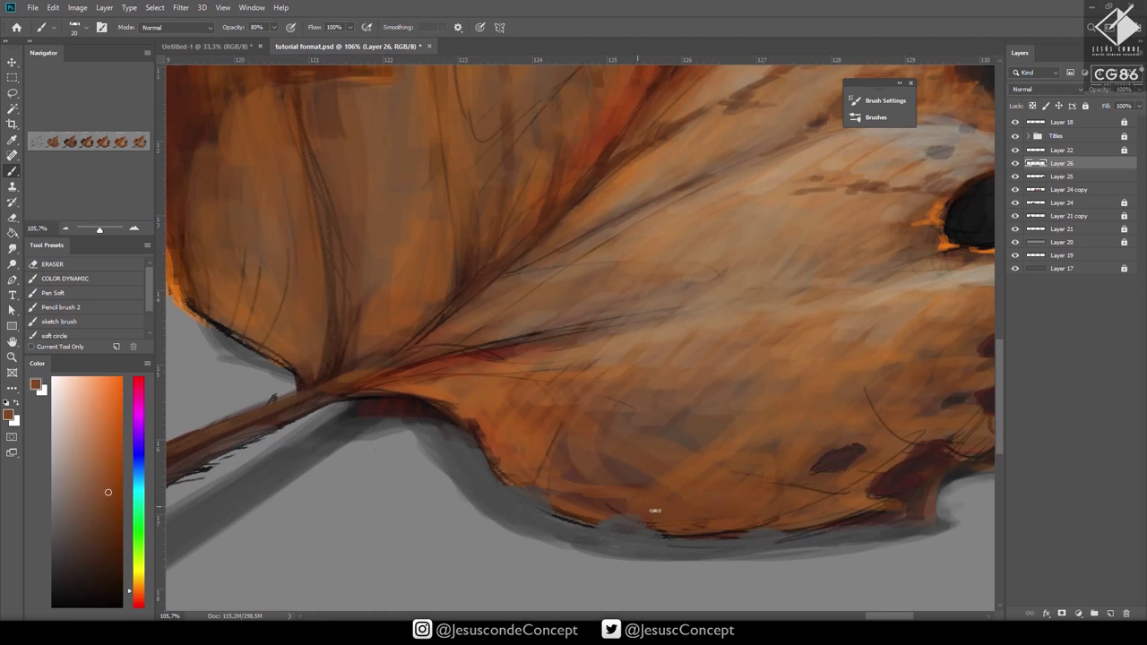
left_click(451, 355, "alt")
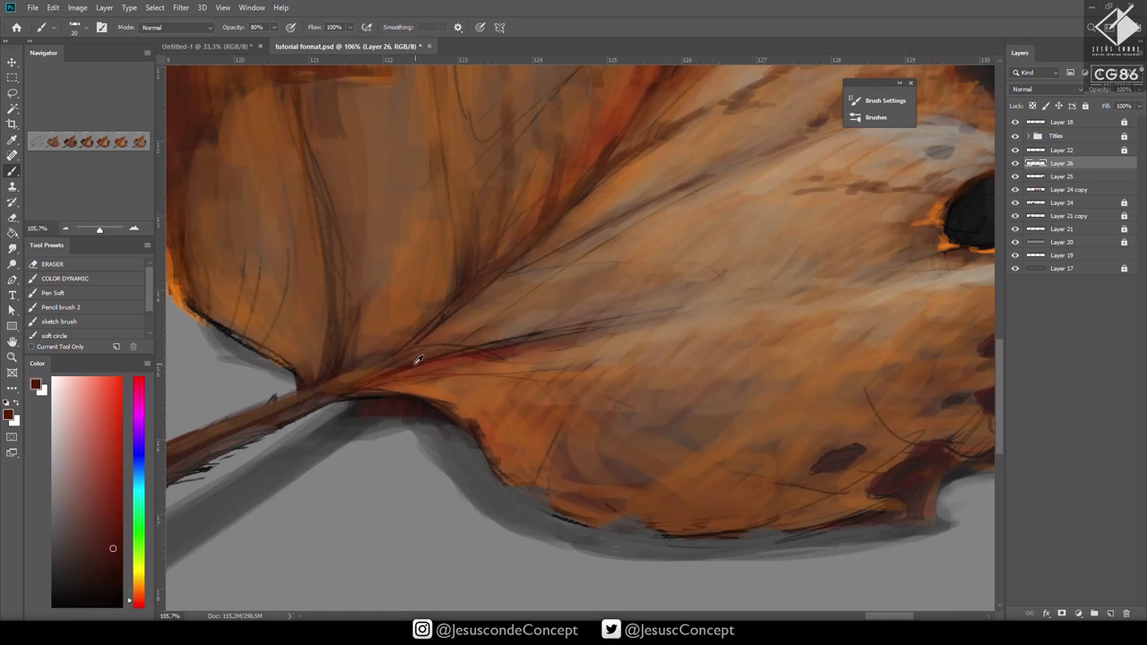
left_click(419, 359, "alt")
mouse_move(466, 420)
left_mouse_down()
mouse_move(511, 486)
mouse_move(513, 472)
mouse_move(523, 484)
mouse_move(504, 464)
mouse_move(547, 483)
mouse_move(563, 519)
mouse_move(656, 496)
mouse_move(583, 526)
mouse_move(635, 509)
mouse_move(653, 530)
mouse_move(705, 529)
mouse_move(659, 516)
mouse_move(714, 516)
mouse_move(702, 529)
mouse_move(732, 534)
mouse_move(863, 502)
left_mouse_up()
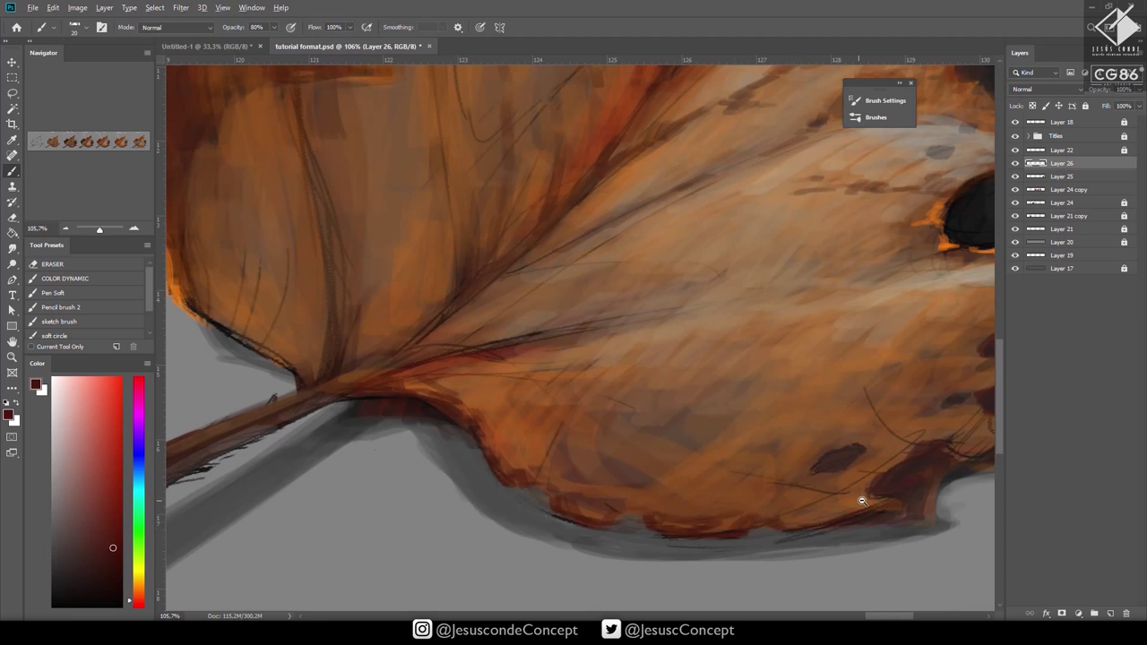
Blend the lower lobe's interior and dark patch edges with sampled orange-brown, and soften the left lobe's vein lines with brown.
scroll(863, 502, "down", 1)
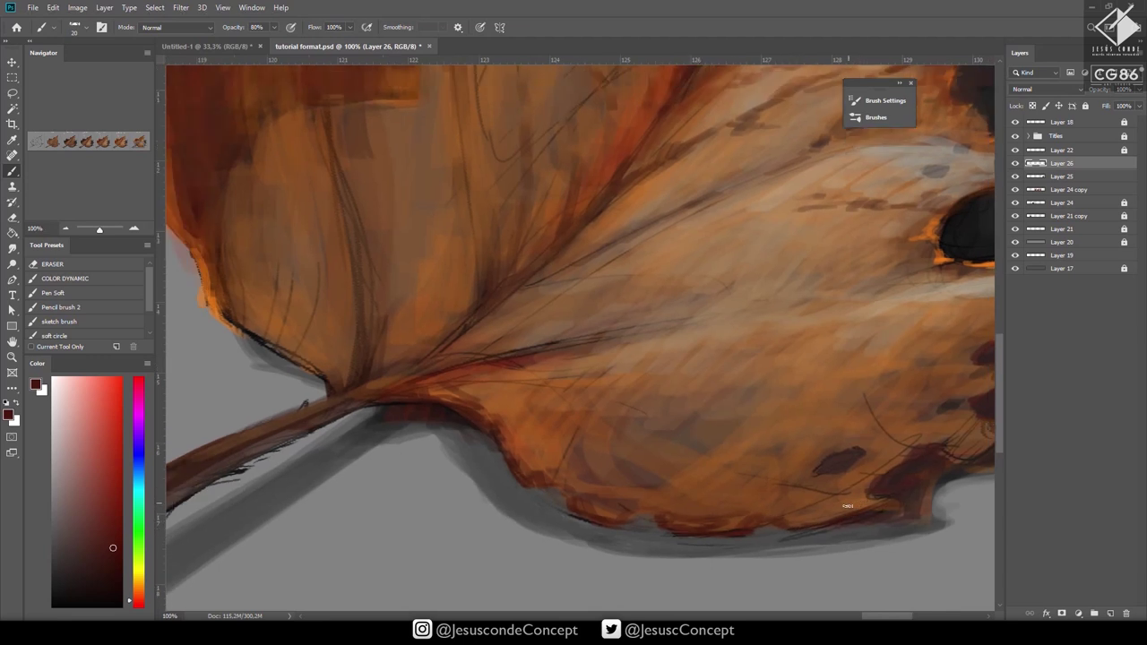
scroll(821, 510, "down", 3)
scroll(809, 512, "up", 2)
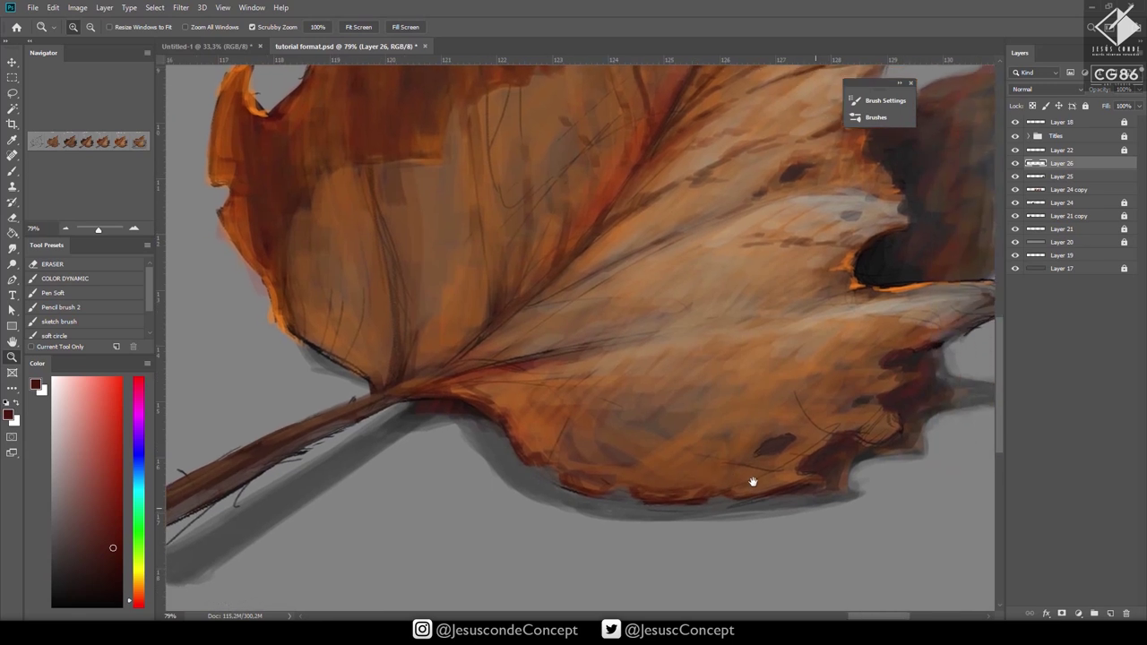
left_click(793, 475, "alt")
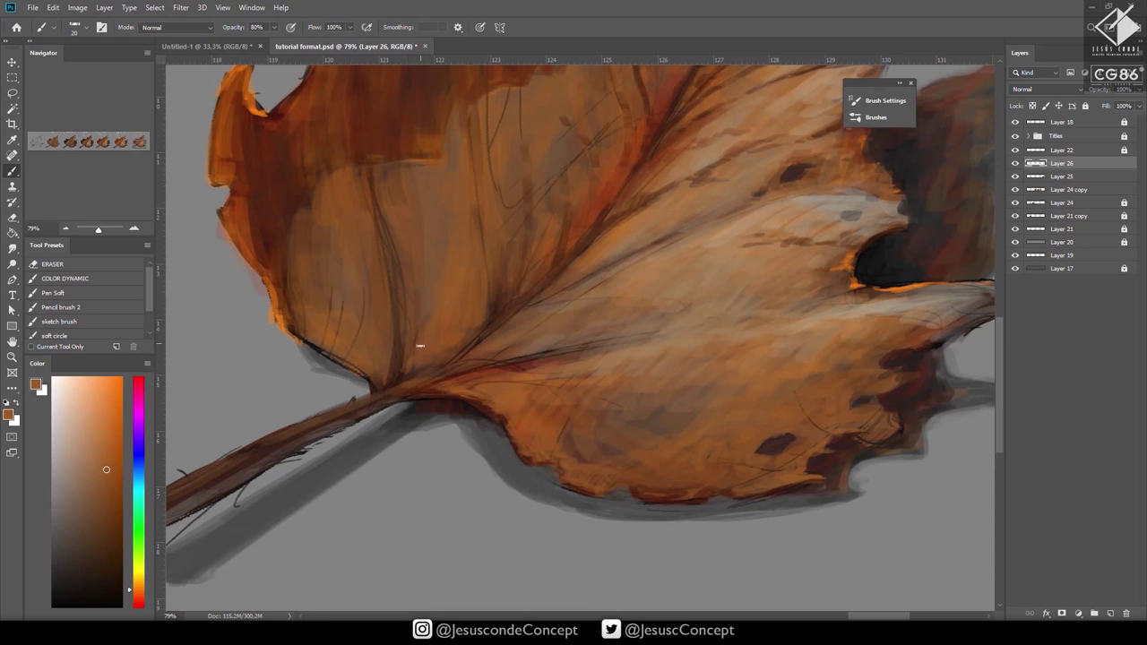
left_click(403, 367, "alt")
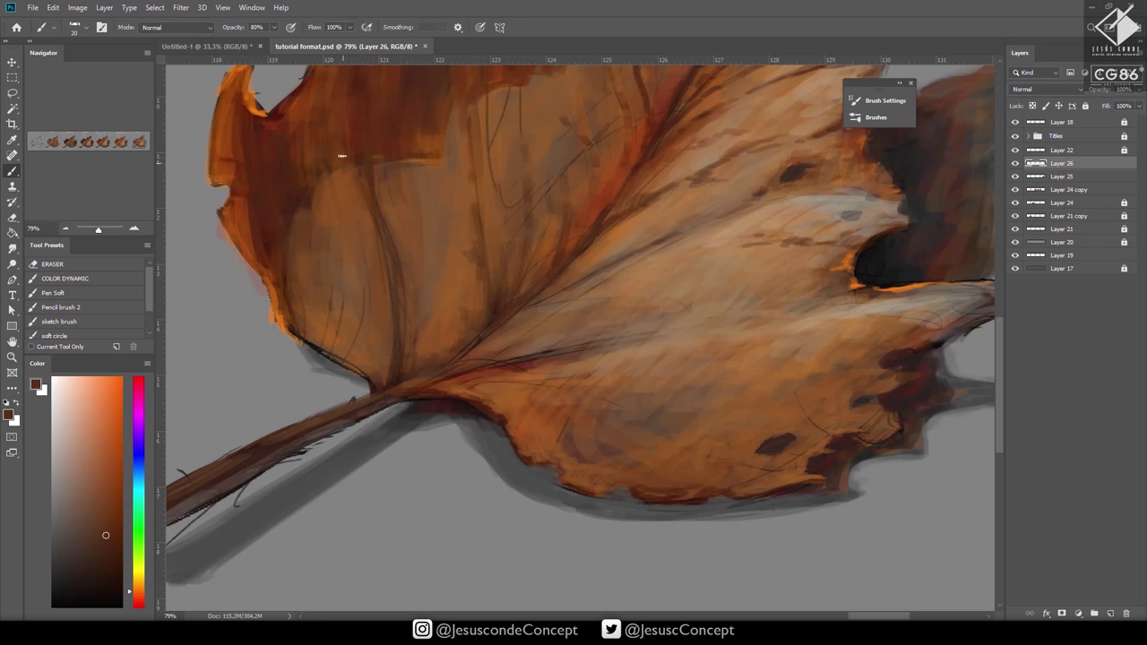
Roughen the left lobe's outer edge with sampled red-brown strokes and small background-gray cuts.
left_click(281, 112, "alt")
mouse_move(289, 101)
left_mouse_down()
mouse_move(253, 113)
mouse_move(233, 82)
mouse_move(231, 128)
mouse_move(218, 116)
mouse_move(207, 126)
mouse_move(223, 182)
mouse_move(235, 178)
mouse_move(218, 131)
mouse_move(237, 177)
mouse_move(221, 215)
mouse_move(250, 264)
left_mouse_up()
left_click(239, 240, "alt")
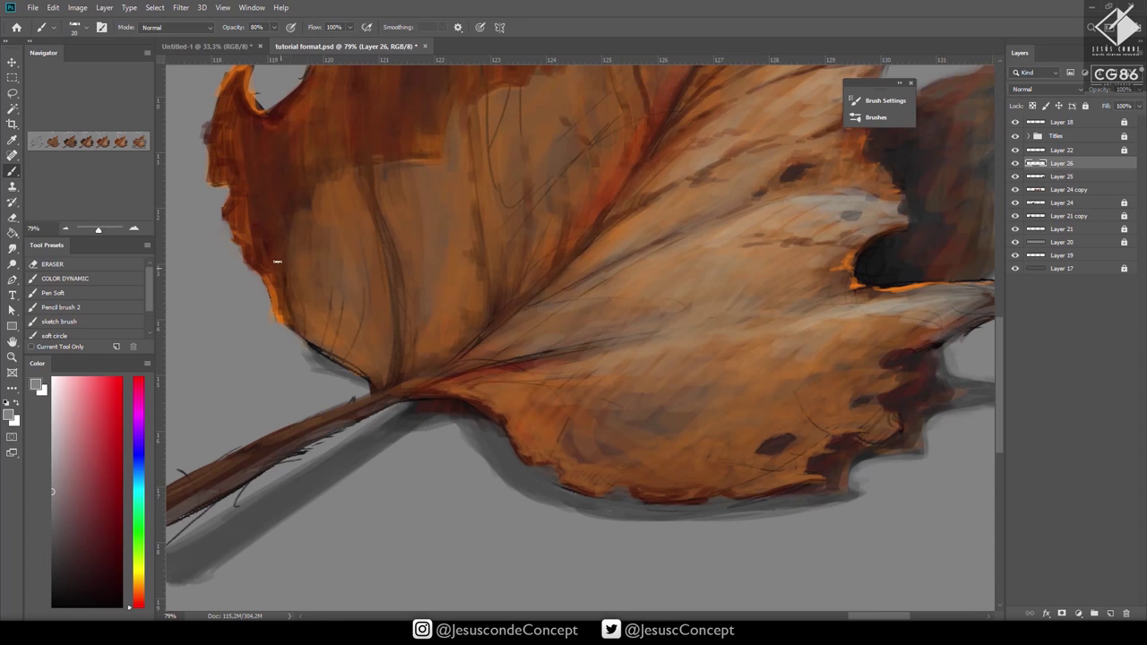
Darken the left lobe's lower edge down to the stem with sampled deep browns, covering the black outline.
left_click(268, 241, "alt")
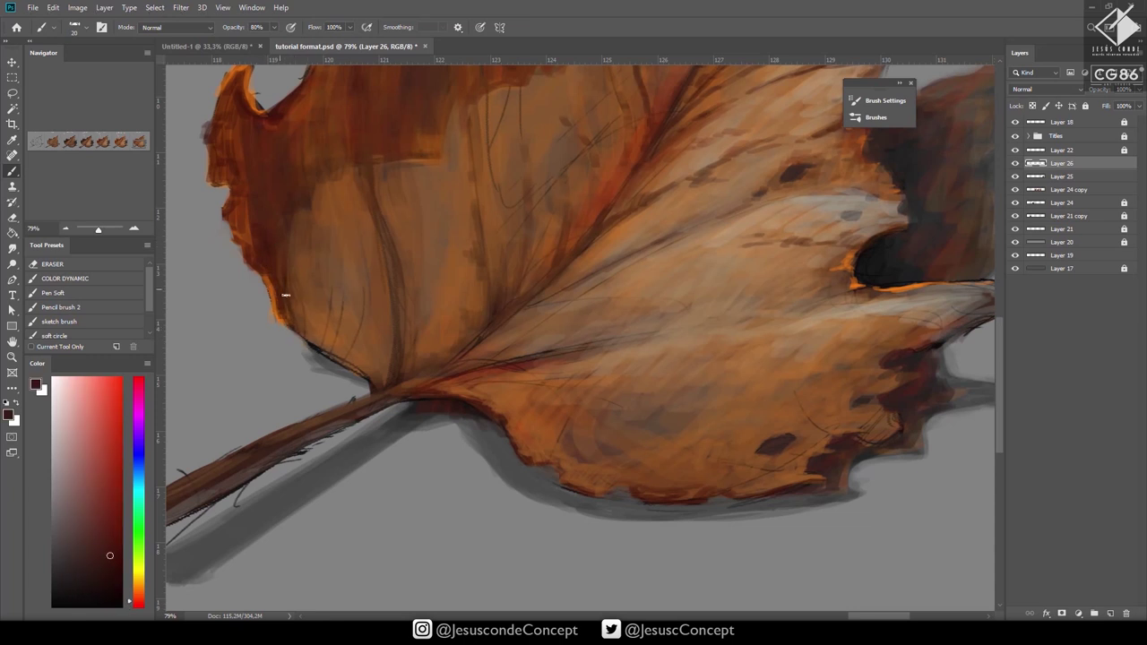
mouse_move(286, 295)
left_mouse_down()
mouse_move(309, 345)
mouse_move(355, 368)
left_mouse_up()
left_click(303, 321, "alt")
left_click_drag(303, 321, 356, 365)
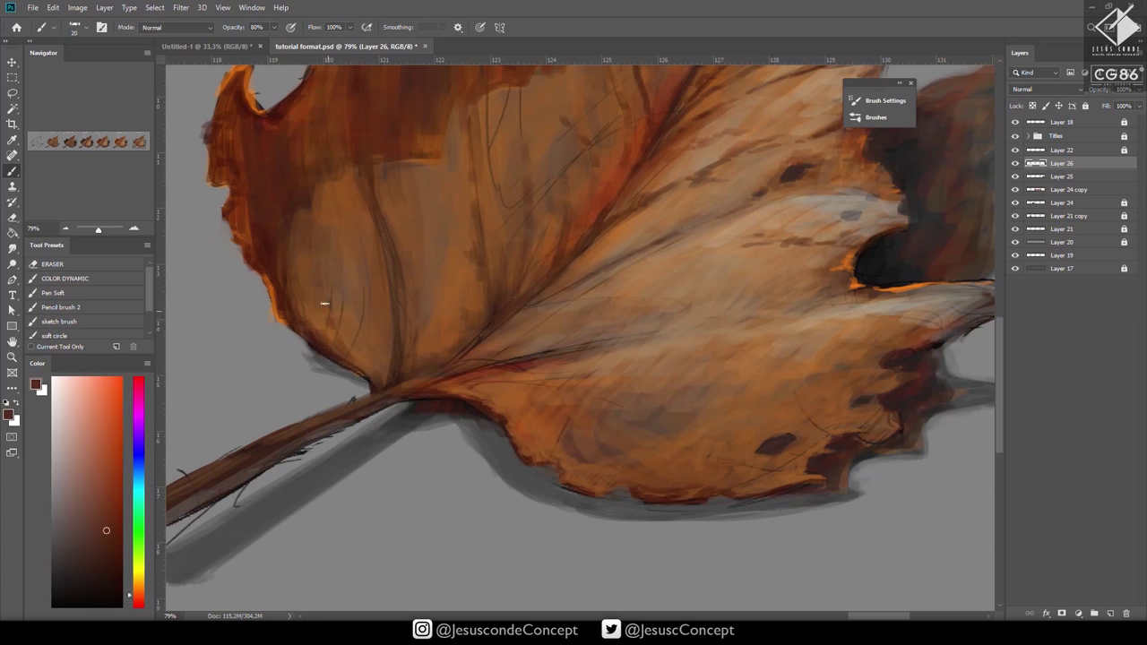
Add small dark brown spots around the left lobe's vein and deepen the shading along its outer edge.
mouse_move(324, 304)
left_mouse_down()
mouse_move(344, 325)
mouse_move(309, 341)
mouse_move(358, 339)
mouse_move(385, 347)
mouse_move(386, 359)
mouse_move(393, 311)
mouse_move(346, 265)
mouse_move(381, 236)
left_mouse_up()
left_click(321, 343, "alt")
left_click(312, 344, "alt")
mouse_move(231, 116)
left_mouse_down()
mouse_move(213, 138)
mouse_move(213, 174)
mouse_move(232, 163)
mouse_move(228, 187)
mouse_move(260, 216)
mouse_move(275, 197)
mouse_move(280, 317)
left_mouse_up()
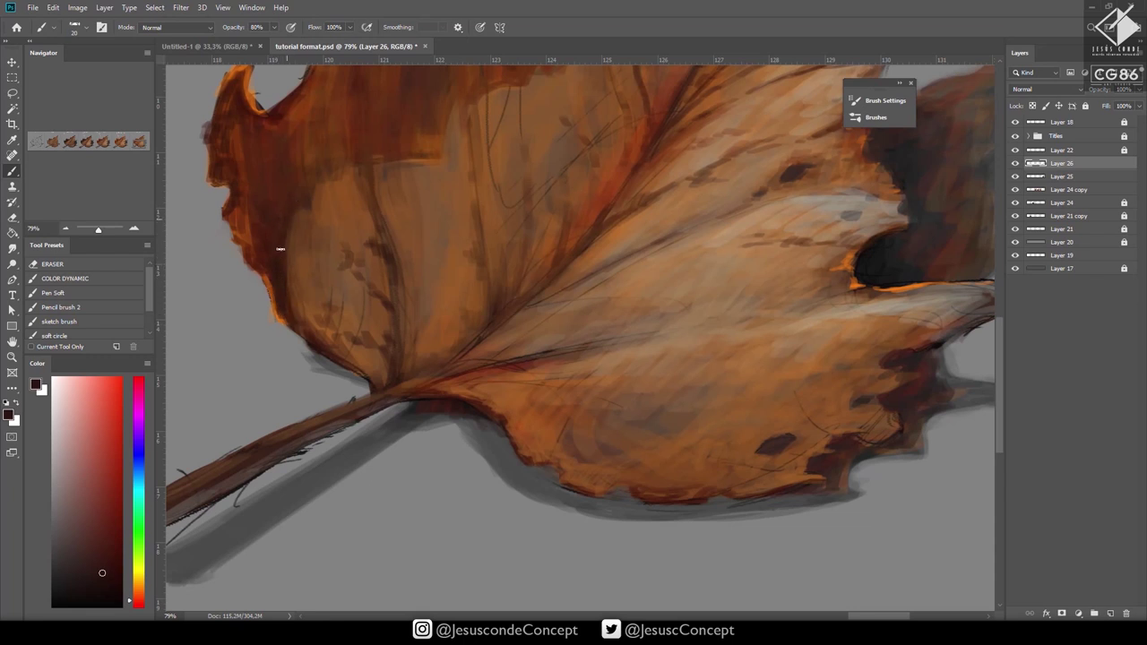
left_click_drag(310, 168, 316, 156)
Darken the stem with deep brown and paint out the stray sketch lines around it with background gray.
mouse_move(370, 409)
left_mouse_down()
mouse_move(322, 433)
mouse_move(377, 409)
mouse_move(274, 455)
left_mouse_up()
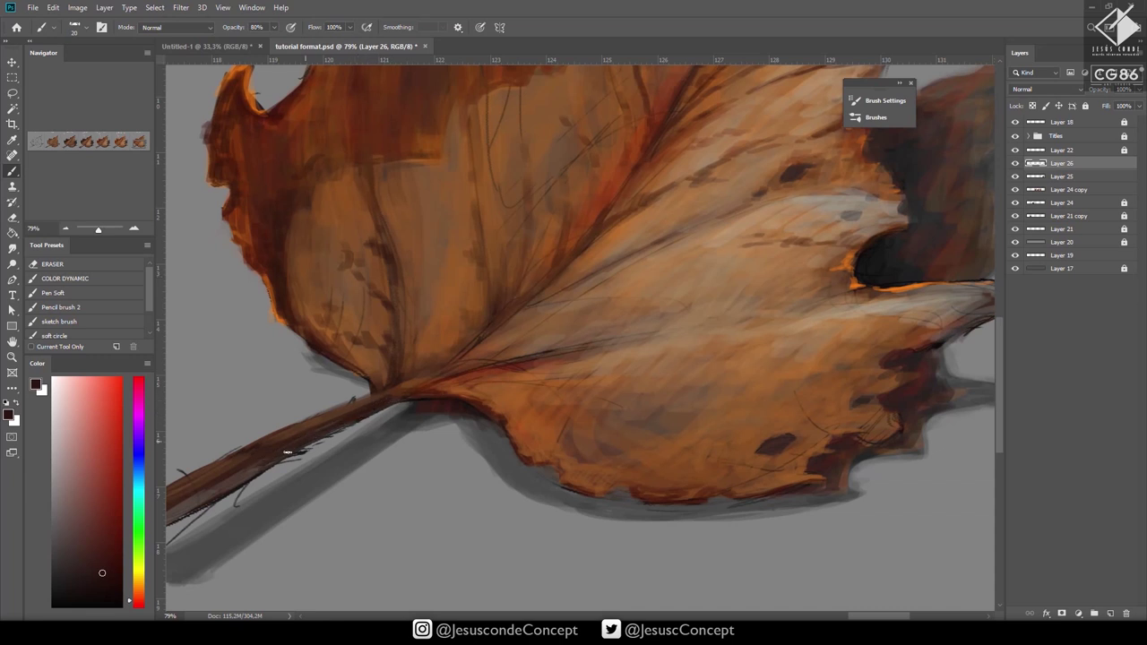
left_click_drag(422, 405, 586, 394)
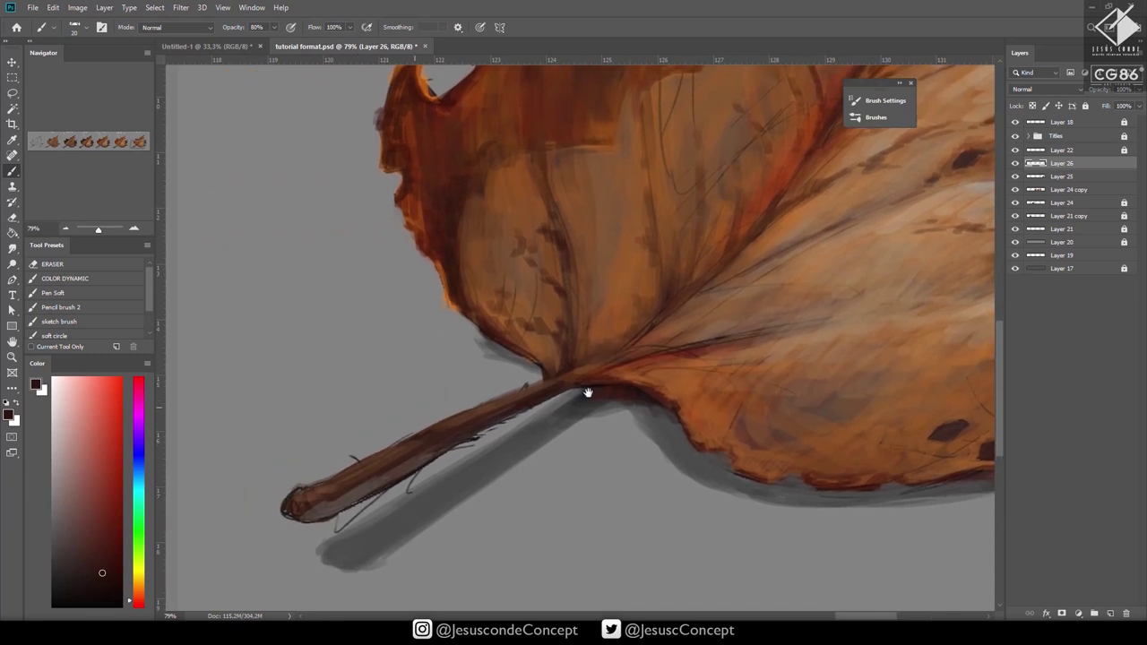
left_click(538, 406, "alt")
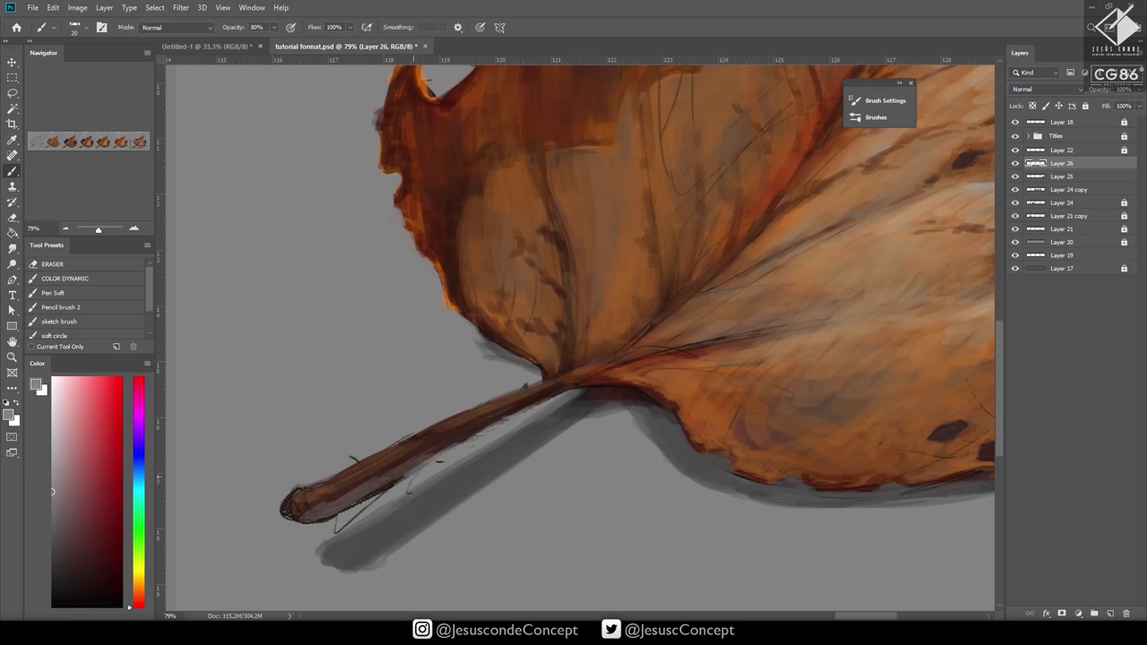
mouse_move(438, 462)
left_mouse_down()
mouse_move(339, 522)
mouse_move(368, 507)
left_mouse_up()
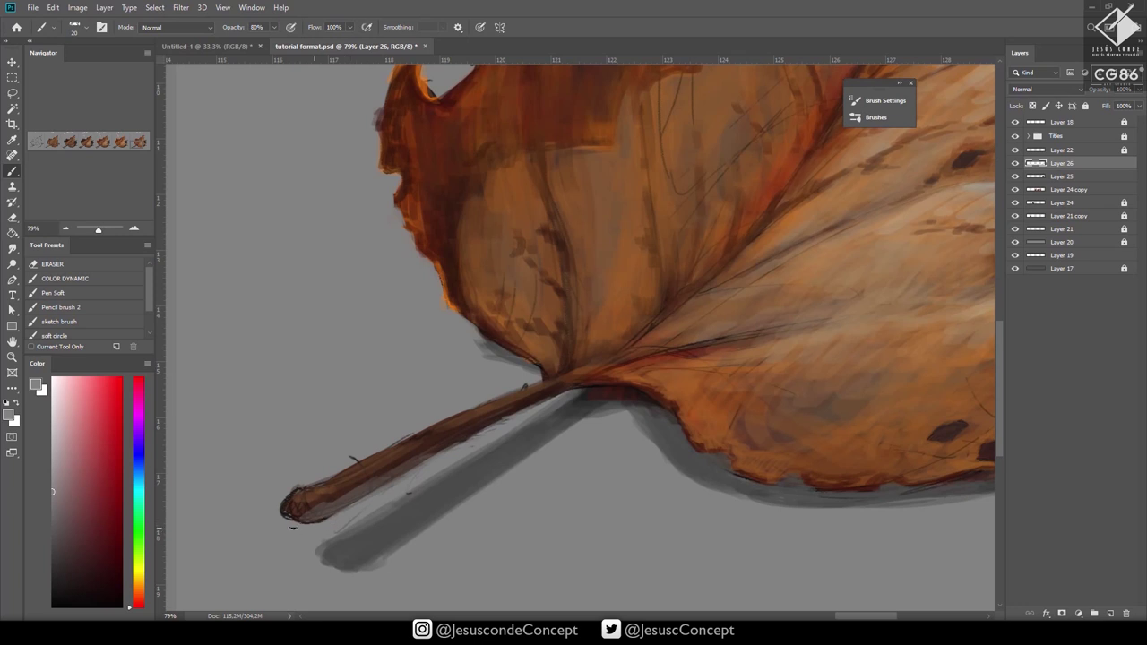
mouse_move(289, 522)
left_mouse_down()
mouse_move(293, 486)
mouse_move(304, 485)
mouse_move(280, 506)
mouse_move(362, 451)
mouse_move(343, 473)
mouse_move(533, 384)
mouse_move(418, 432)
left_mouse_up()
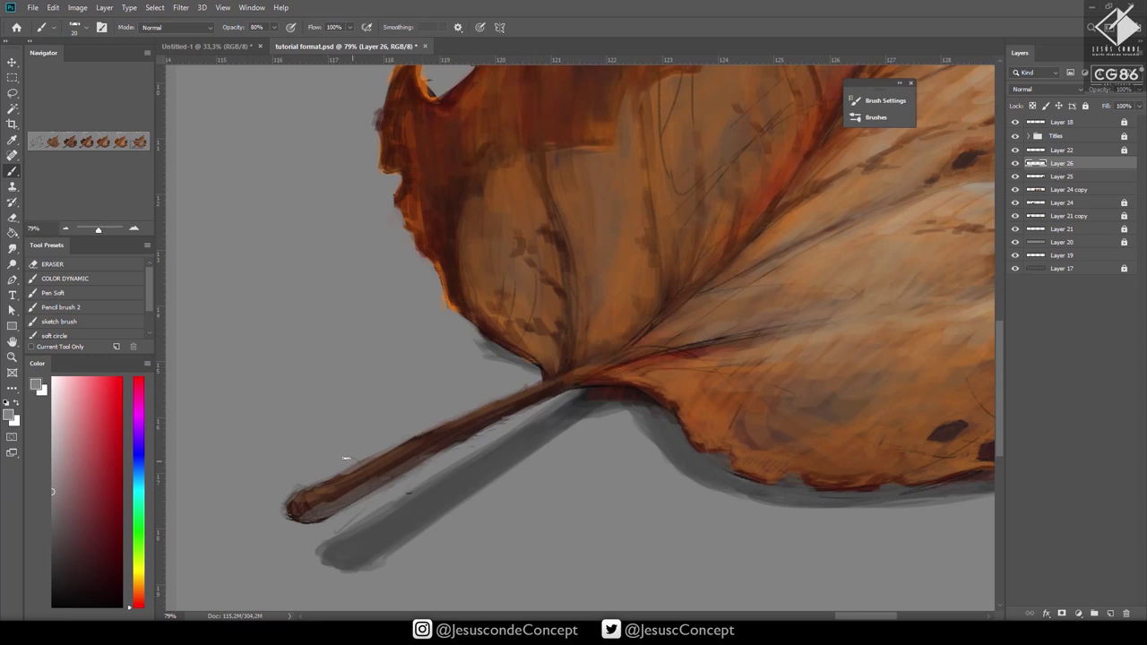
Fill the stem's cut end with dark brown and add lighter brown streaks along the stem's length.
left_click(297, 506, "alt")
mouse_move(309, 518)
left_mouse_down()
mouse_move(323, 507)
mouse_move(315, 493)
left_mouse_up()
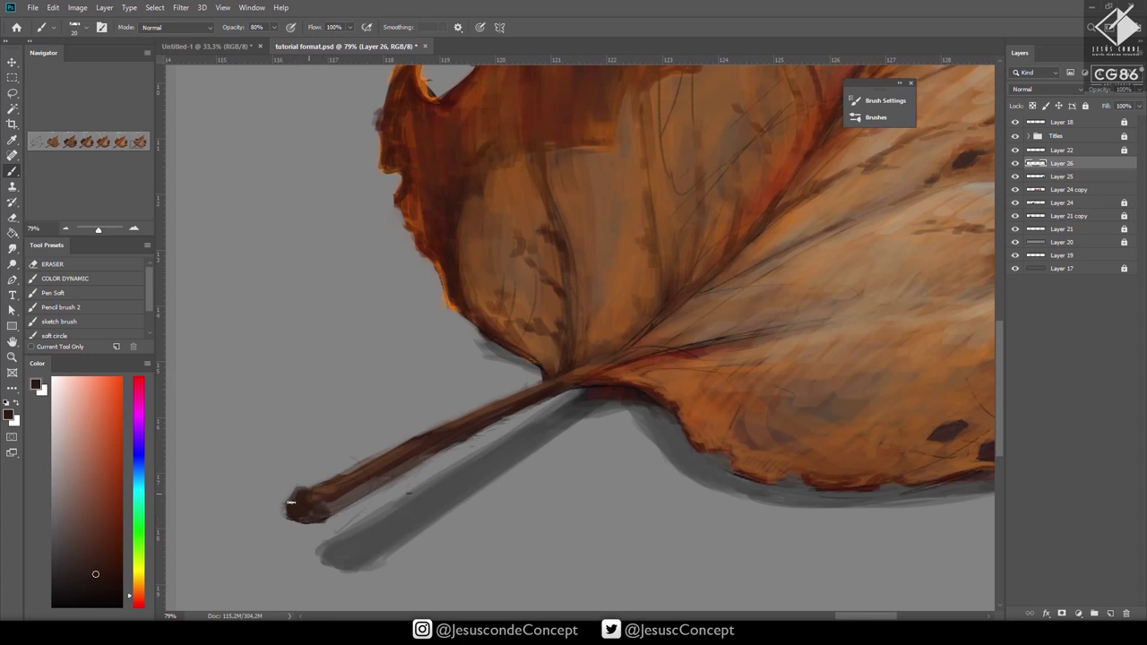
left_click(292, 502, "alt")
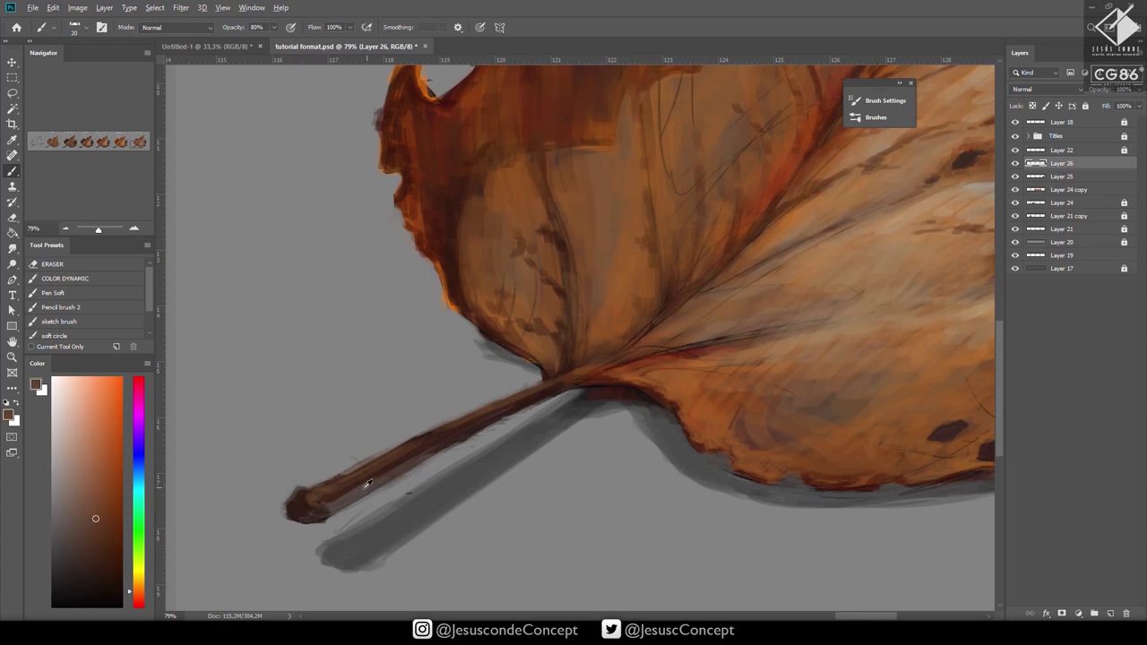
left_click(367, 485, "alt")
mouse_move(311, 504)
left_mouse_down()
mouse_move(330, 505)
mouse_move(304, 505)
mouse_move(552, 390)
left_mouse_up()
Paint sampled browns where the veins meet the stem, adding dark strokes and spots along the left and central veins.
left_click(663, 325, "alt")
left_click(553, 391, "alt")
left_click(541, 365, "alt")
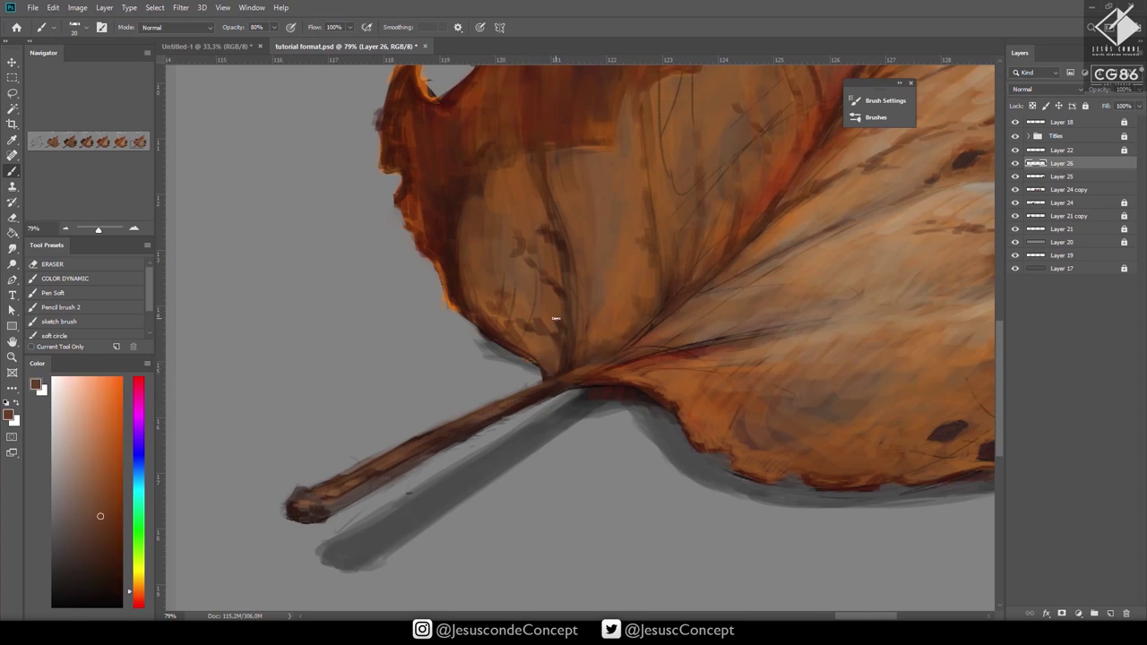
left_click(449, 239, "alt")
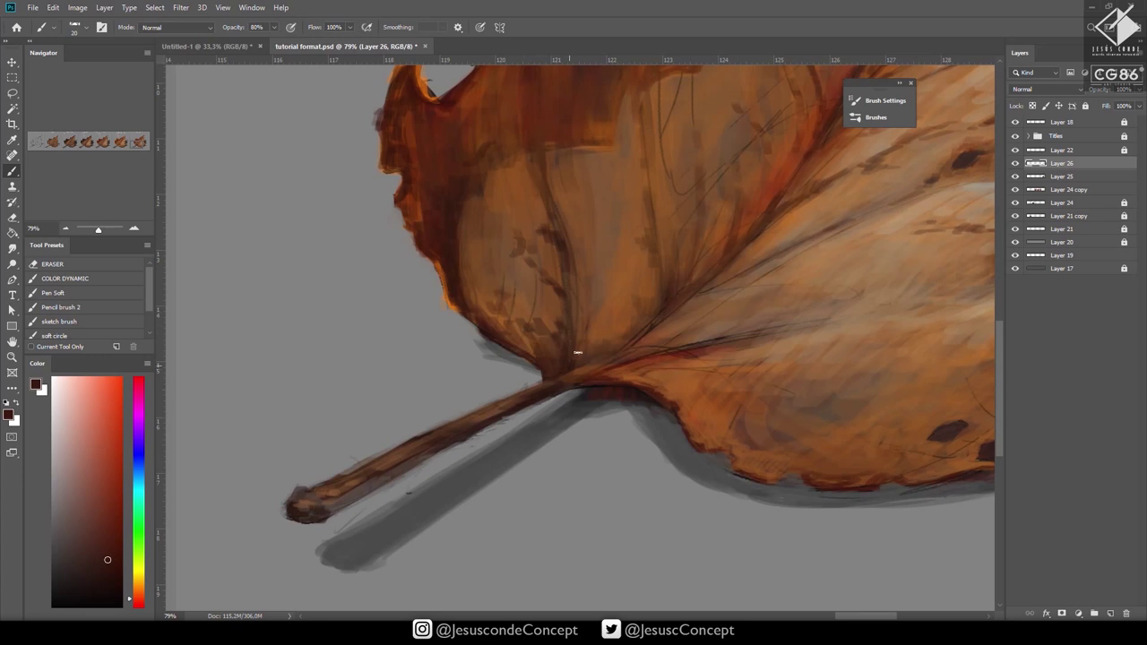
left_click_drag(578, 353, 594, 282)
mouse_move(603, 339)
left_mouse_down()
mouse_move(555, 383)
mouse_move(627, 360)
mouse_move(673, 325)
mouse_move(772, 300)
mouse_move(704, 317)
mouse_move(698, 286)
mouse_move(682, 319)
mouse_move(715, 307)
left_mouse_up()
left_click_drag(635, 300, 626, 334)
mouse_move(628, 310)
left_mouse_down()
mouse_move(626, 260)
mouse_move(645, 316)
mouse_move(656, 269)
mouse_move(653, 315)
left_mouse_up()
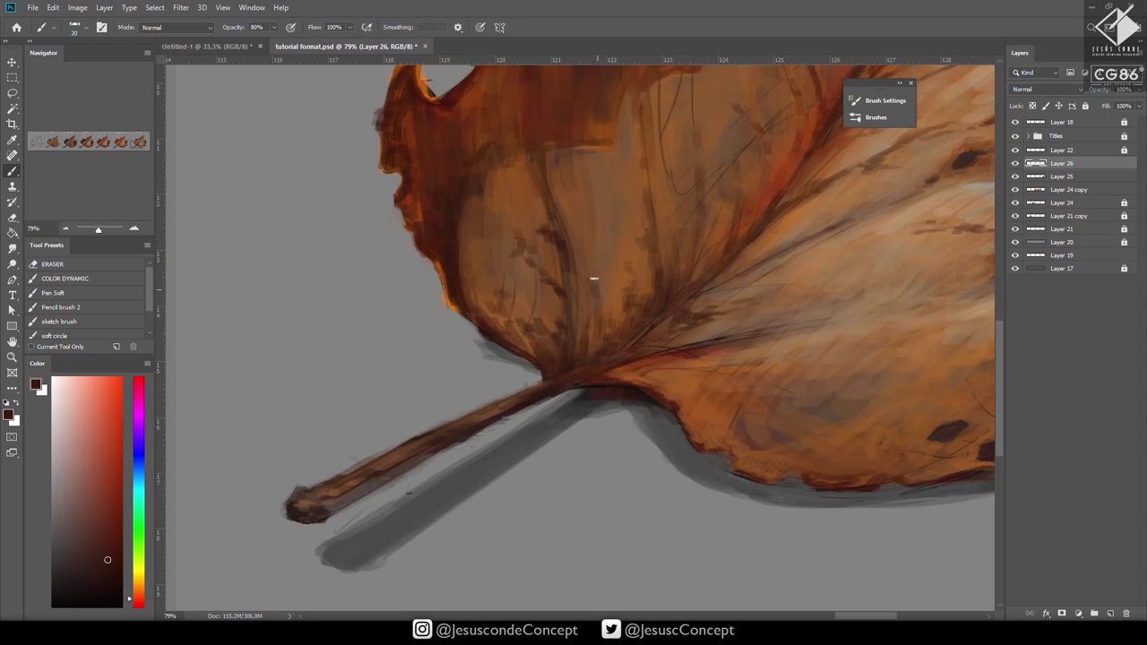
left_click_drag(563, 314, 555, 291)
Refine the left lobe's dark border with sampled mid and dark browns, toning down its orange rim.
key("super")
key("super")
left_click(510, 193, "alt")
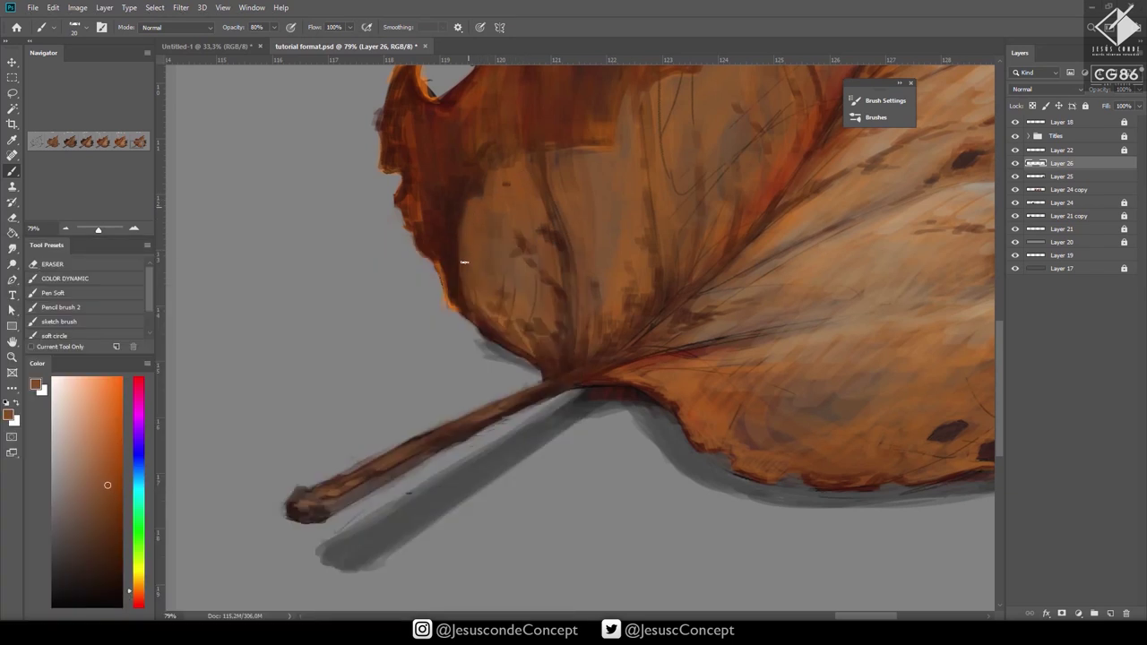
left_click(454, 232, "alt")
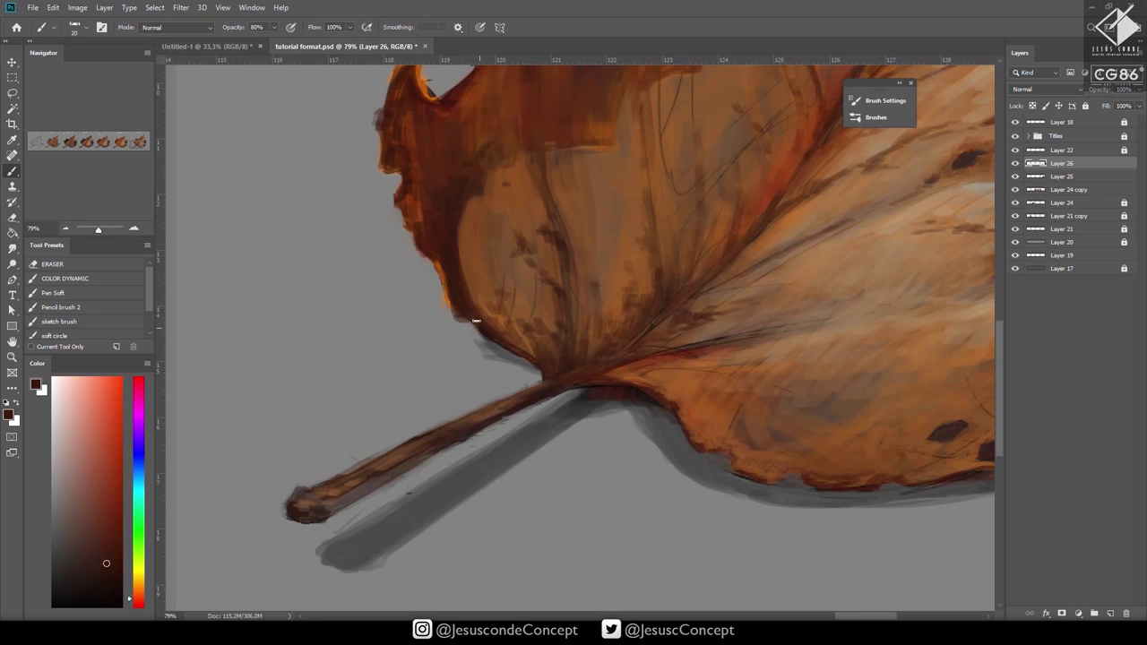
Repaint the square-edged dark area between the upper-left veins as a rounded light-brown patch framed with darker brown.
left_click_drag(619, 324, 549, 331)
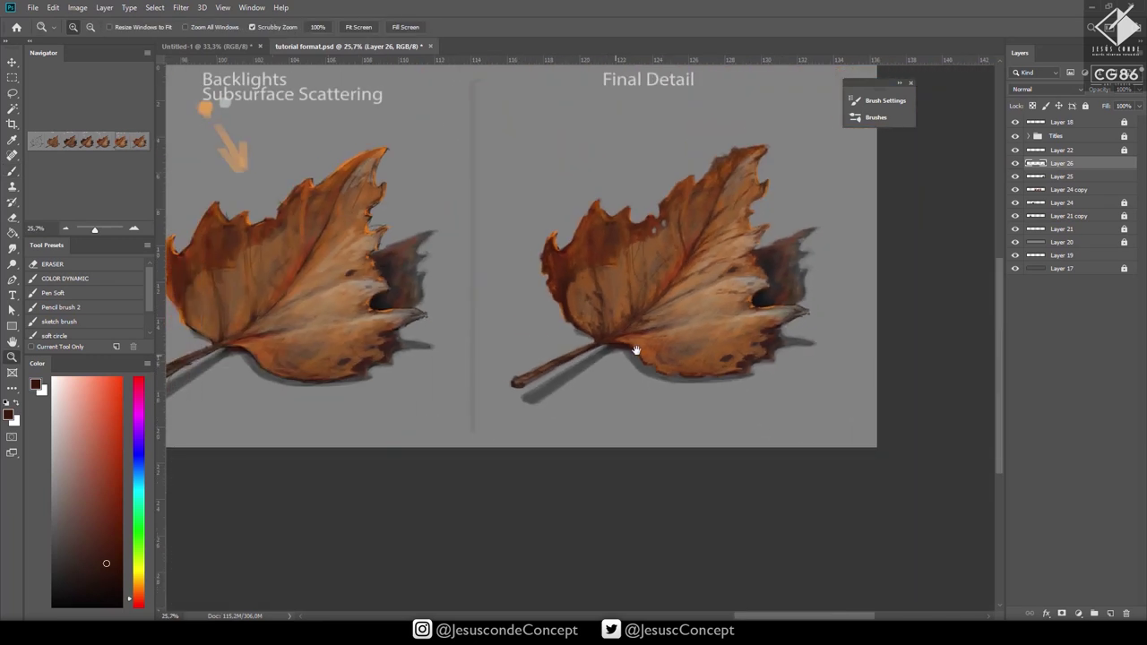
left_click_drag(641, 372, 609, 446)
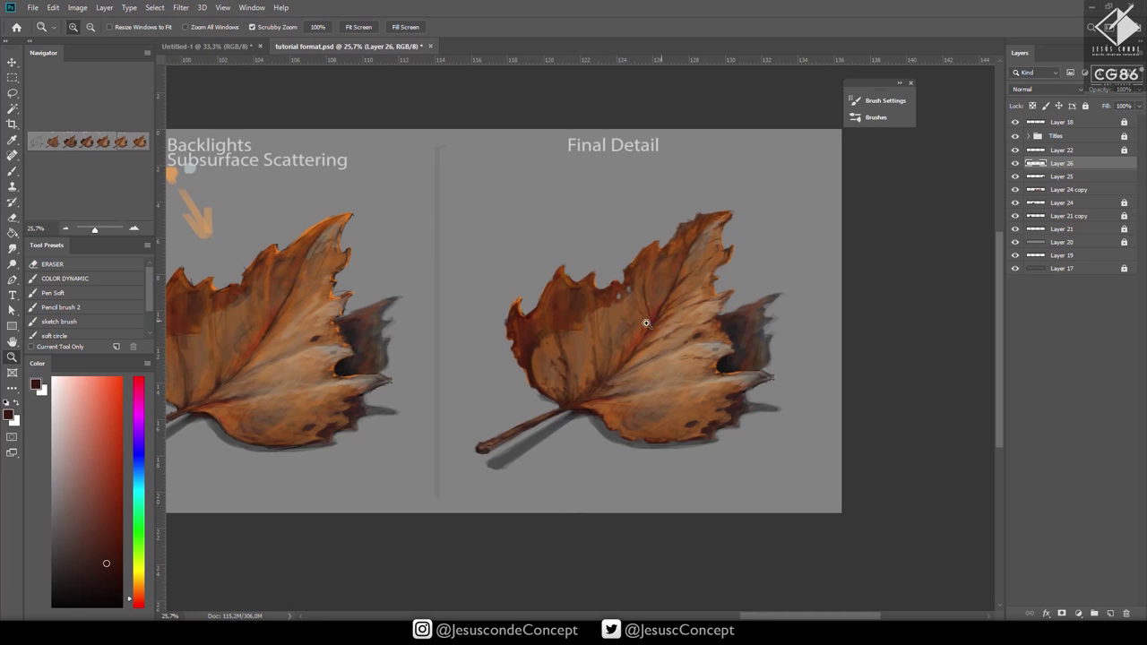
left_click_drag(588, 323, 605, 325)
key("b")
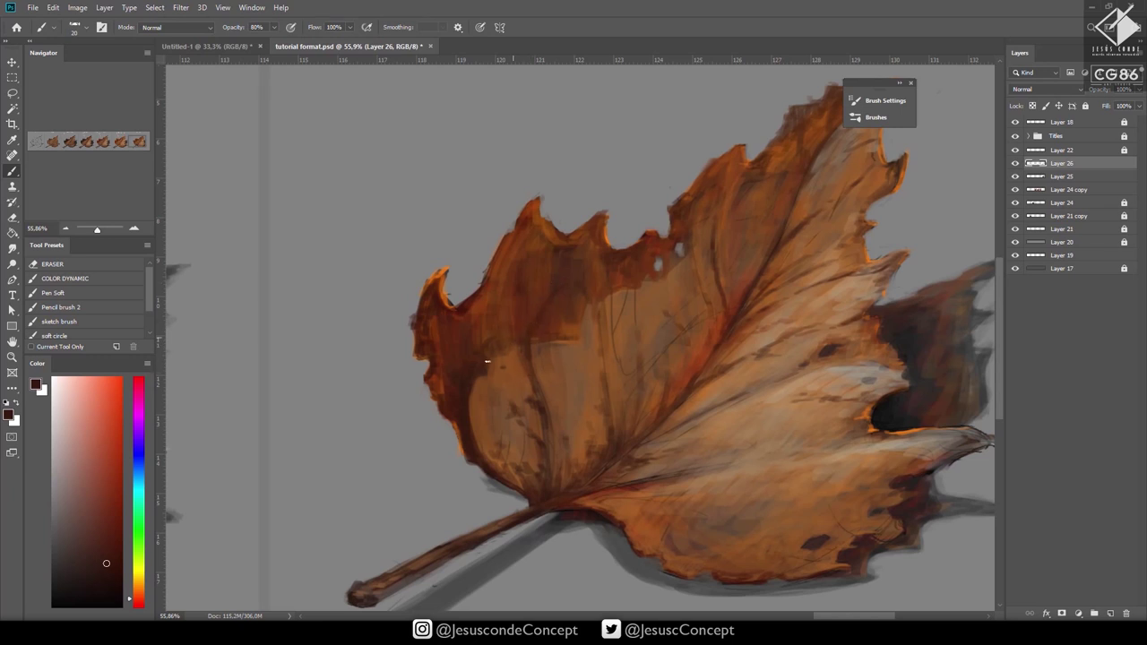
left_click(553, 346, "alt")
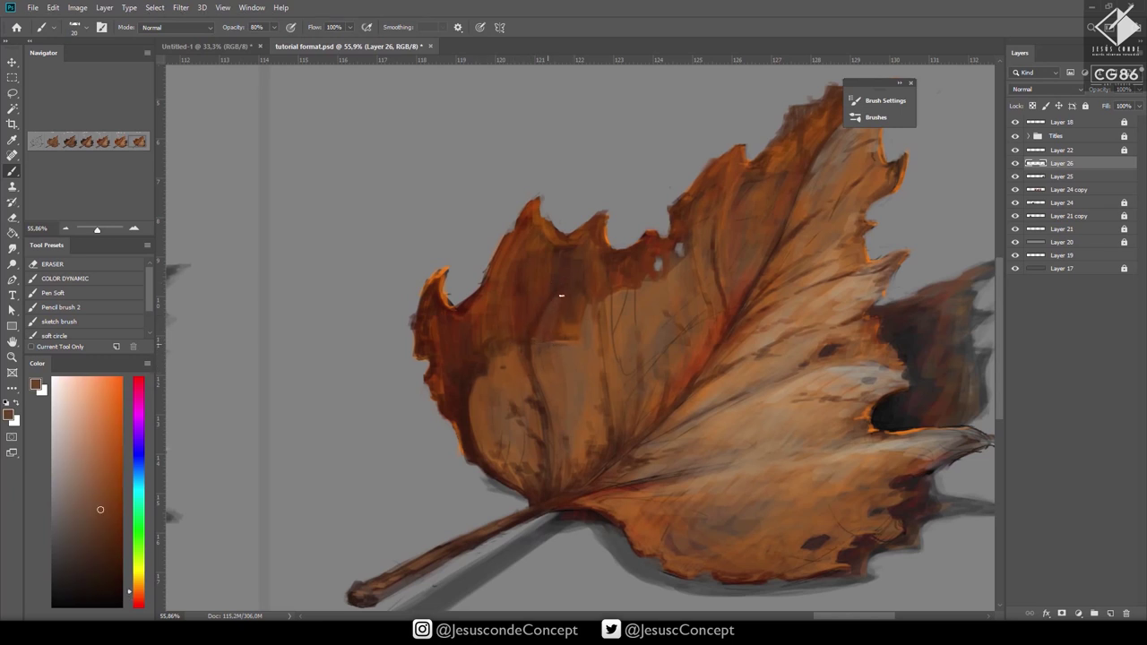
left_click_drag(568, 346, 559, 332)
left_click(563, 379, "alt")
left_click(527, 332, "alt")
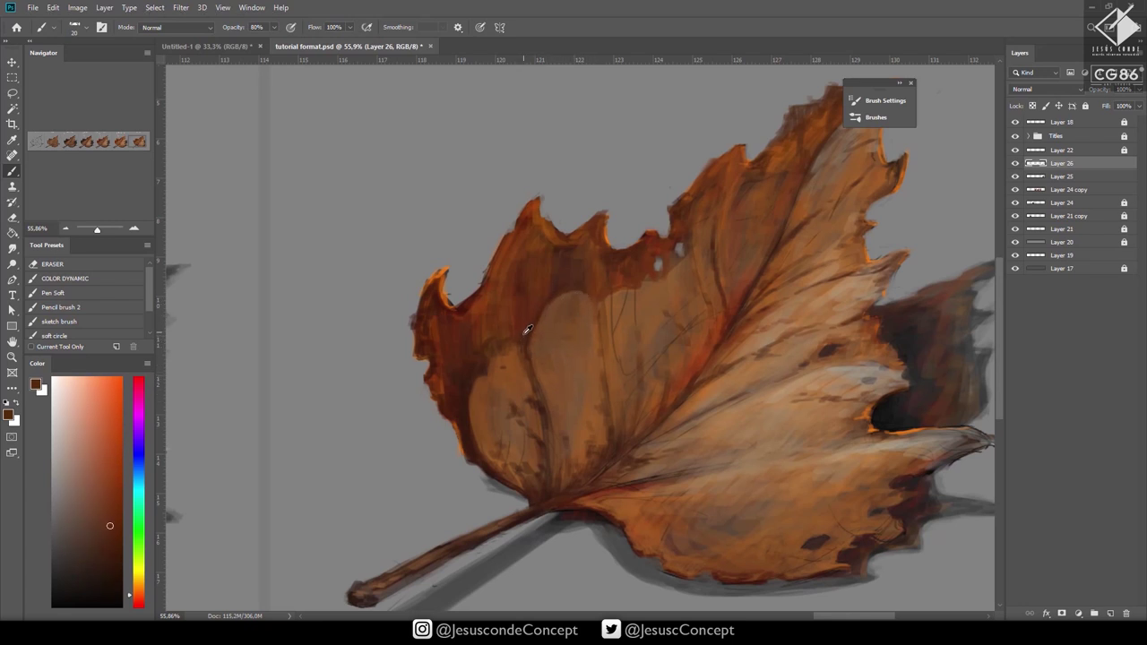
left_click_drag(639, 307, 629, 330)
Paint a light-tan curled edge on the leftmost tip and trim its outer contour with the sampled background grey.
key("z")
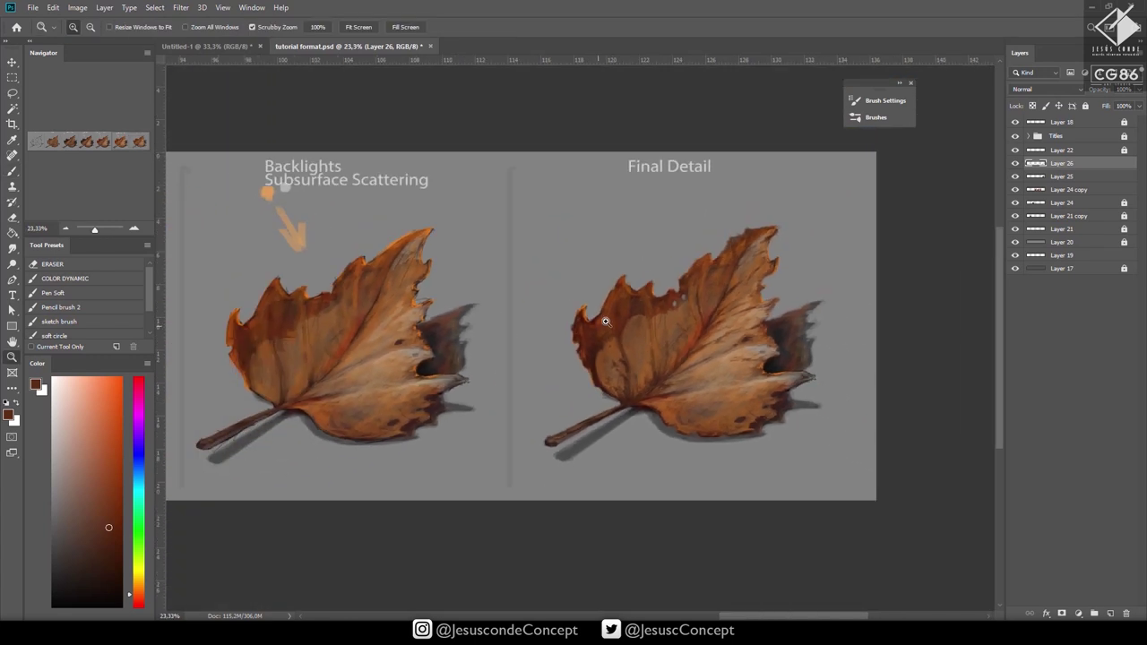
scroll(607, 322, "up", 5)
key("b")
left_click(547, 266, "alt")
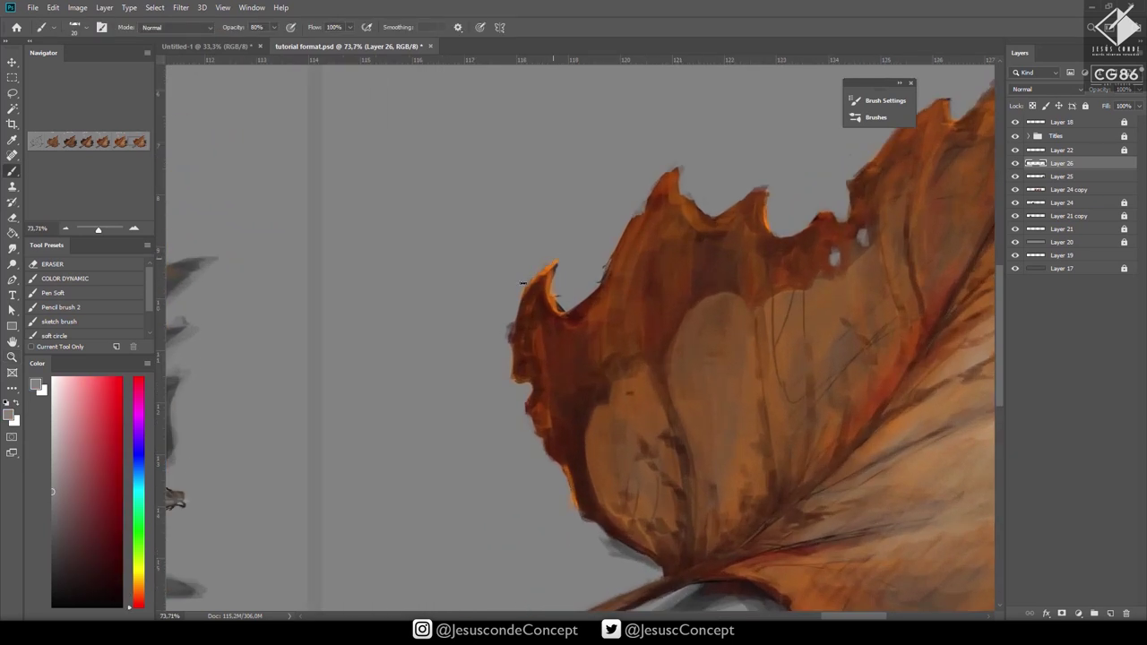
left_click(522, 319, "alt")
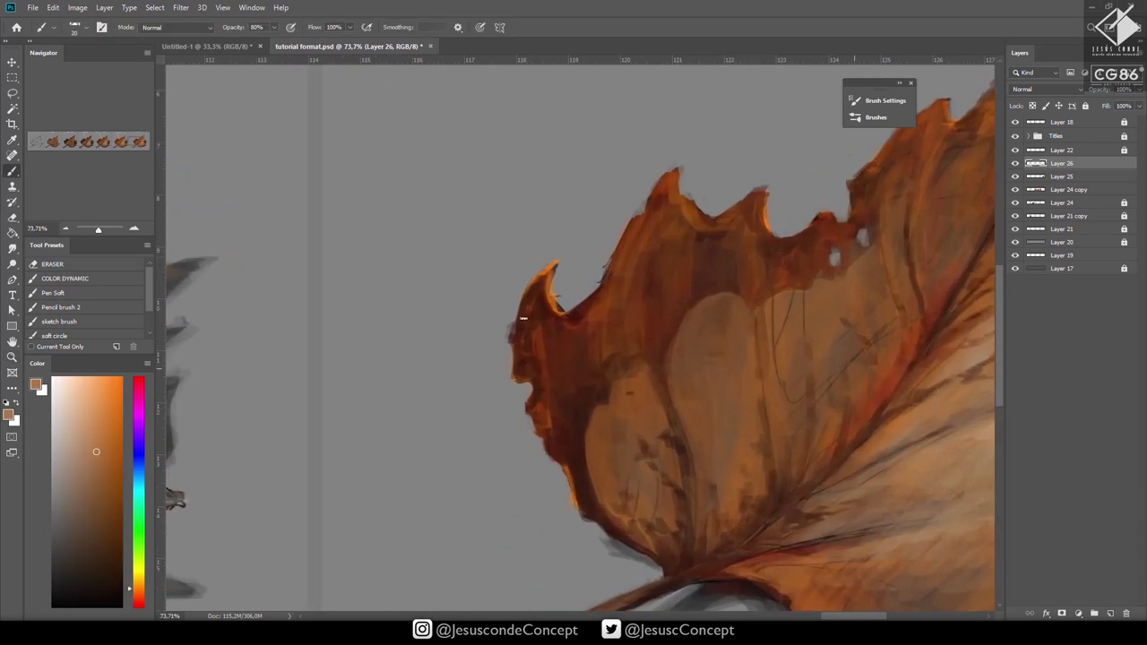
mouse_move(515, 339)
left_mouse_down()
mouse_move(536, 293)
mouse_move(578, 284)
mouse_move(545, 277)
mouse_move(541, 289)
mouse_move(563, 277)
mouse_move(522, 311)
left_mouse_up()
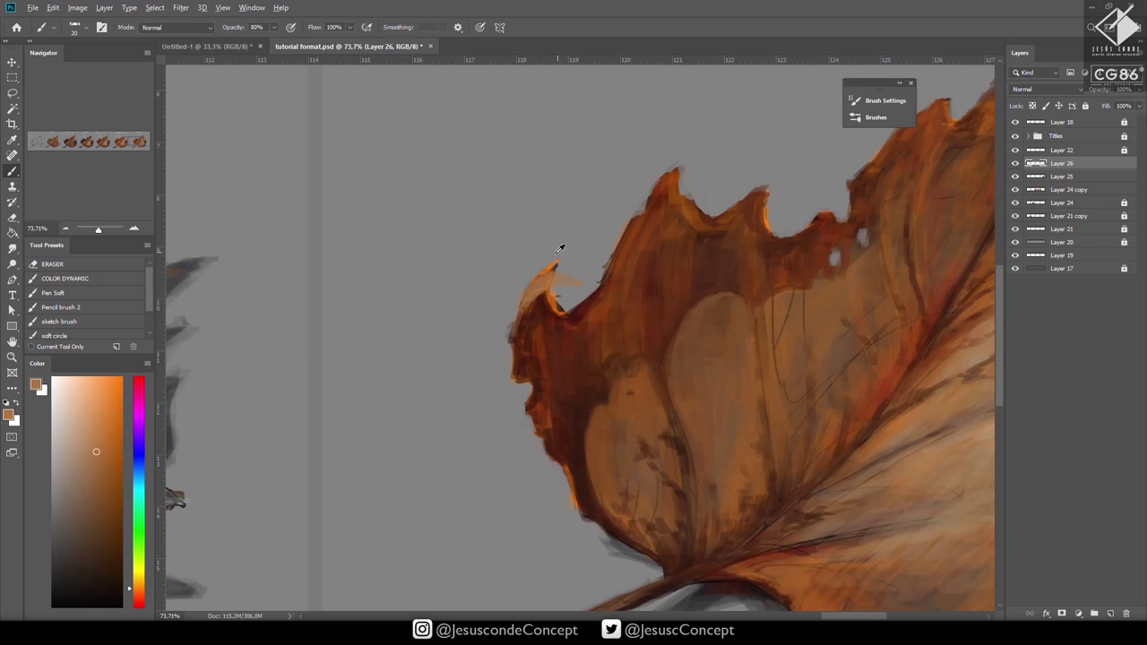
left_click(561, 248, "alt")
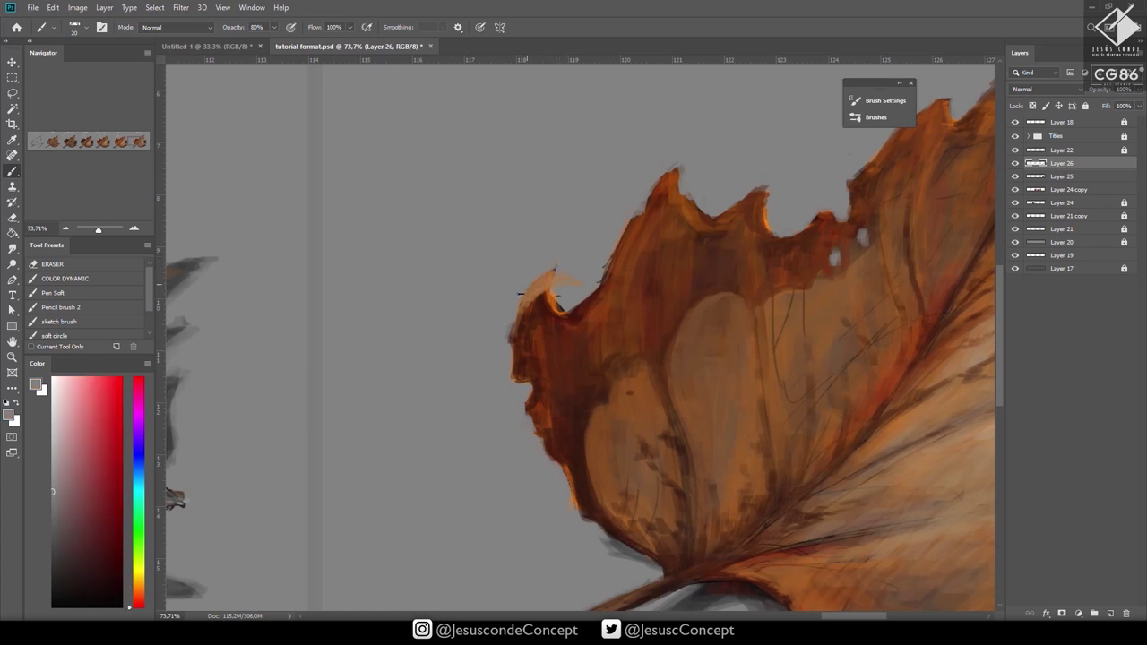
left_click(507, 349, "alt")
left_click_drag(510, 326, 510, 339)
Cut down the second tip with background grey and paint a light-tan curled rim along its upper edge.
mouse_move(619, 230)
left_mouse_down()
mouse_move(659, 208)
mouse_move(698, 212)
left_mouse_up()
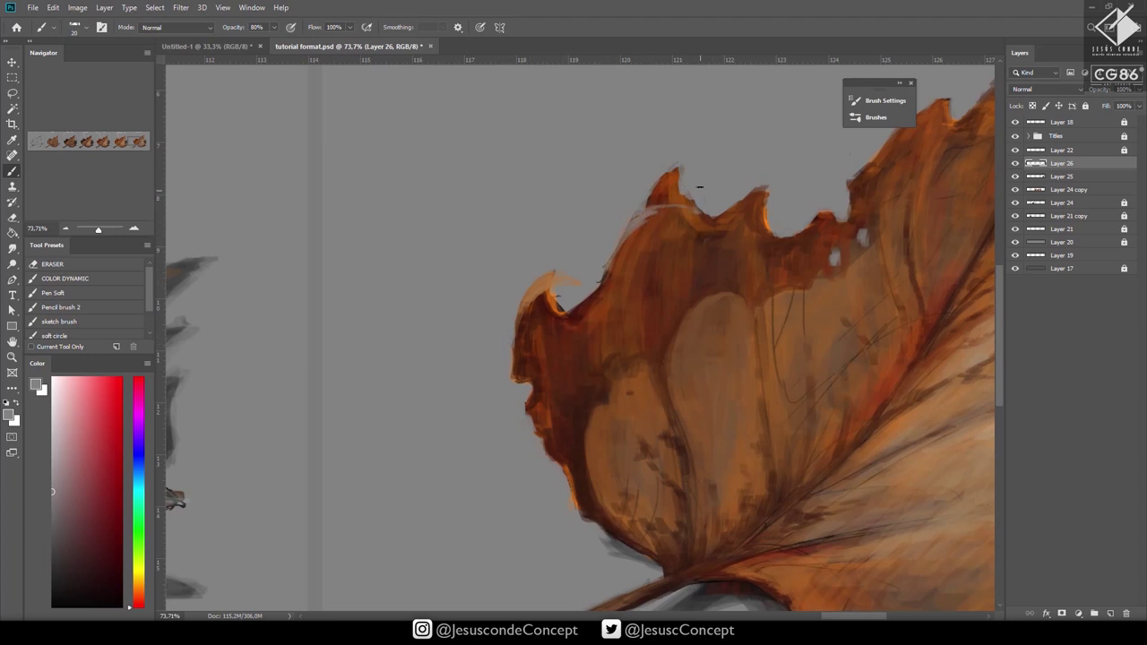
mouse_move(674, 170)
left_mouse_down()
mouse_move(648, 195)
mouse_move(678, 188)
mouse_move(643, 198)
mouse_move(672, 167)
left_mouse_up()
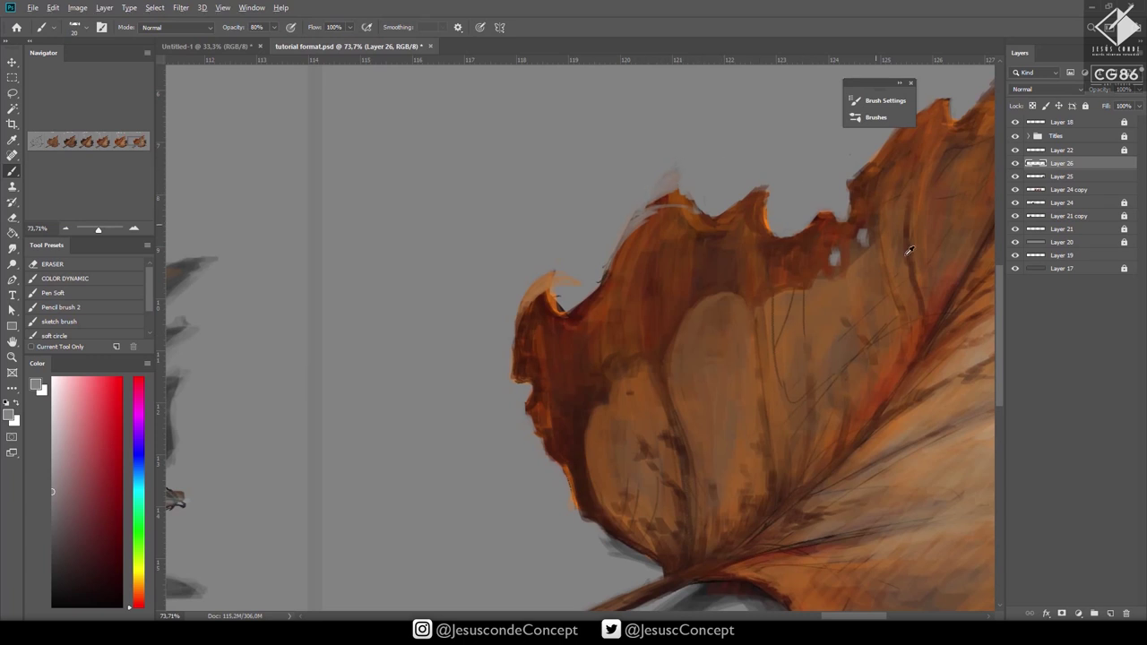
left_click(916, 329, "alt")
left_click_drag(646, 208, 674, 198)
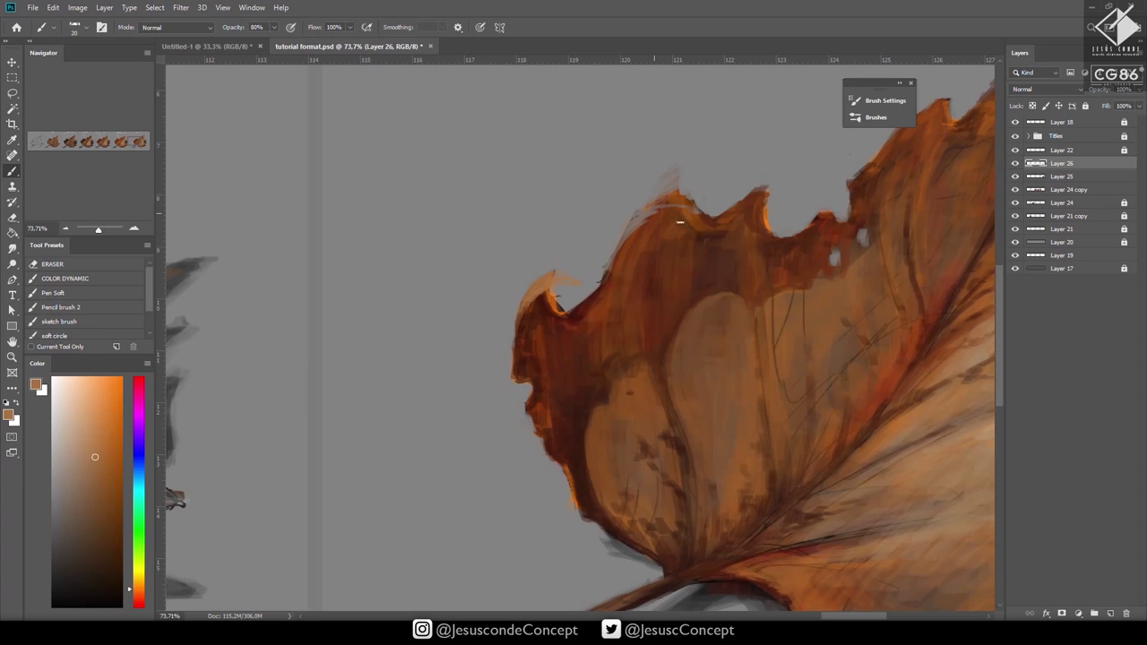
left_click_drag(752, 281, 464, 257)
left_click(790, 381, "alt")
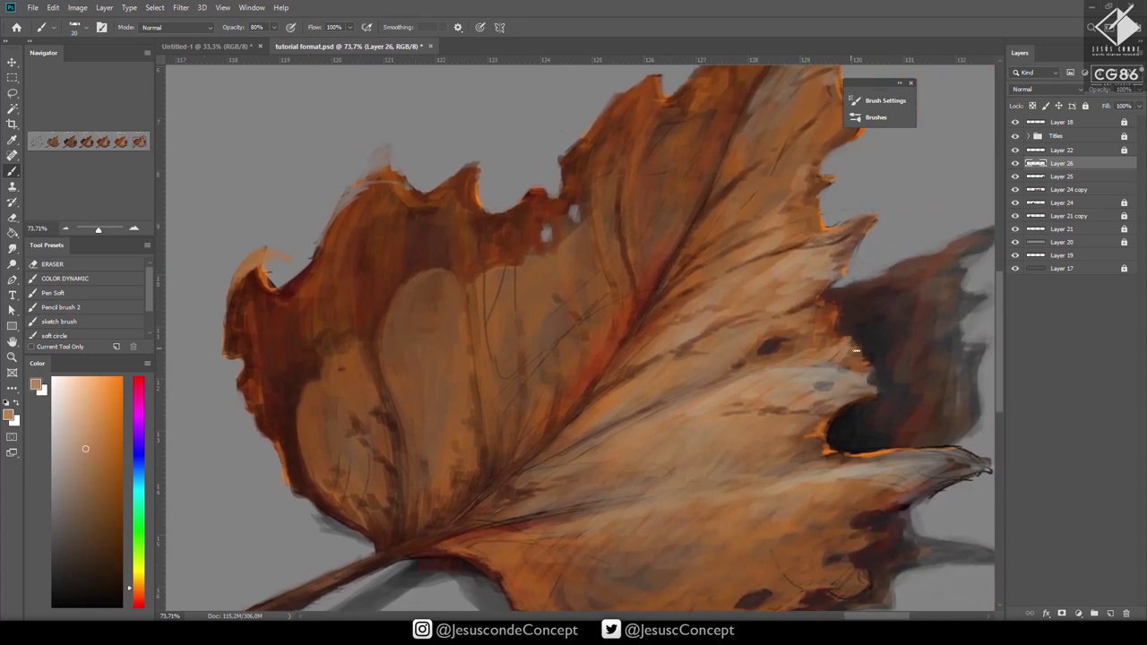
left_click_drag(628, 290, 732, 331)
mouse_move(436, 210)
left_mouse_down()
mouse_move(496, 178)
mouse_move(413, 227)
mouse_move(378, 296)
left_mouse_up()
Touch up the leftmost curl in tan and carve a rounder notch beside it with background grey and sampled edge browns.
key("z")
left_click_drag(513, 266, 417, 333)
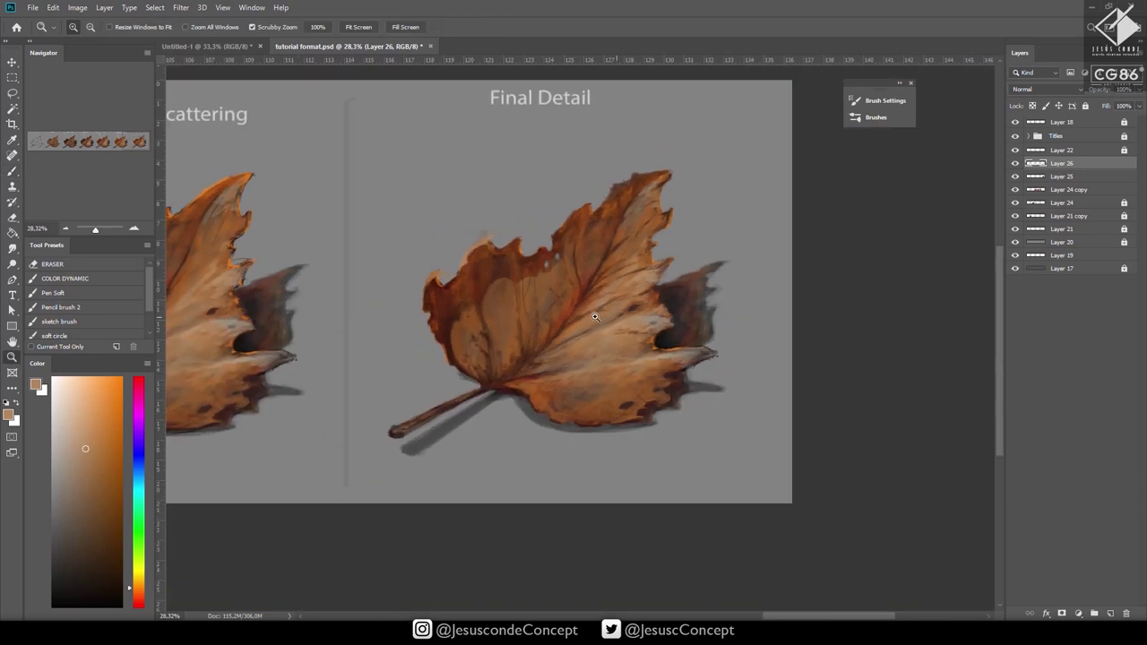
mouse_move(562, 314)
left_mouse_down()
mouse_move(515, 325)
mouse_move(491, 371)
left_mouse_up()
scroll(498, 279, "up", 5)
key("b")
left_click_drag(366, 382, 400, 358)
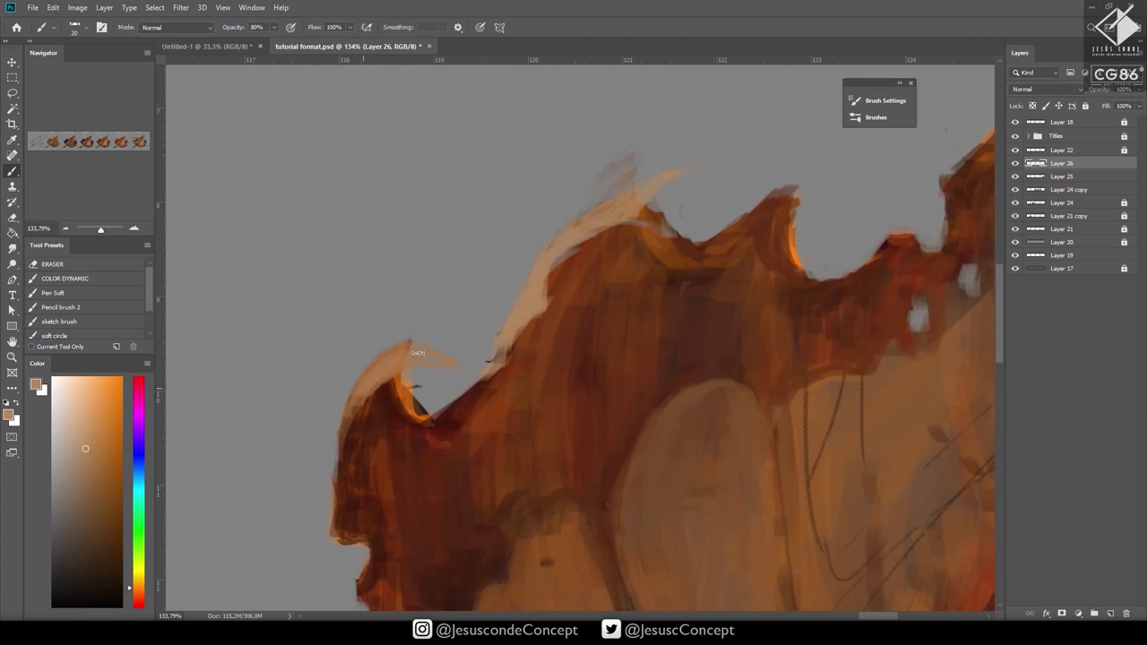
left_click(431, 371, "alt")
left_click_drag(422, 397, 423, 405)
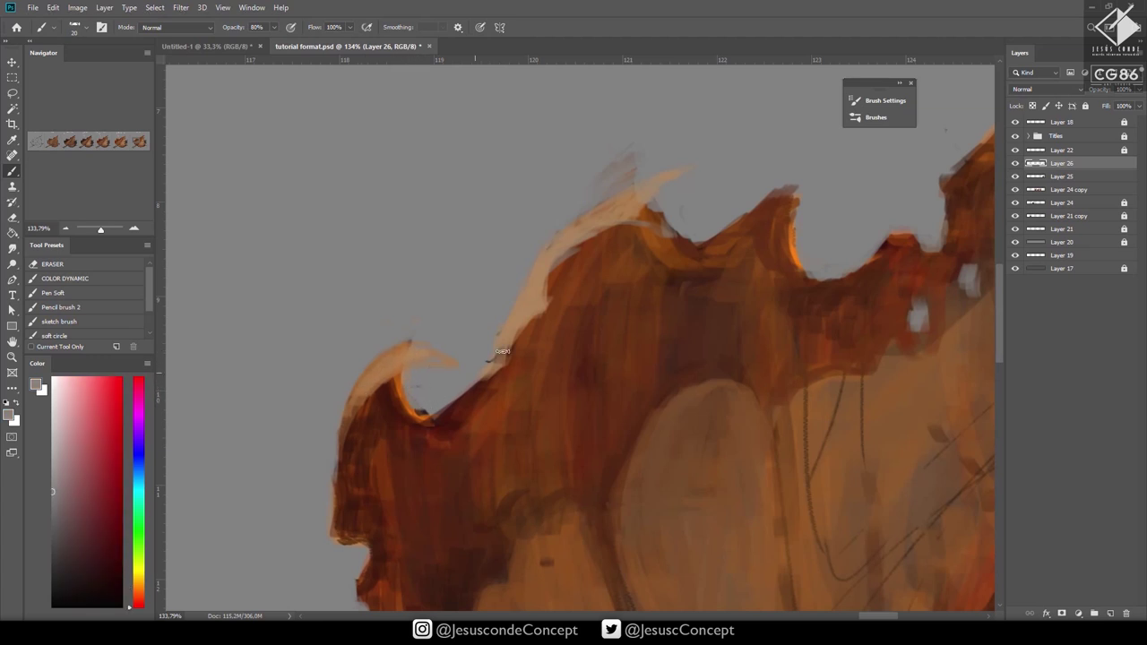
left_click(550, 338, "alt")
mouse_move(509, 348)
left_mouse_down()
mouse_move(491, 378)
mouse_move(436, 416)
mouse_move(457, 406)
left_mouse_up()
left_click(466, 384, "alt")
left_click(459, 392, "alt")
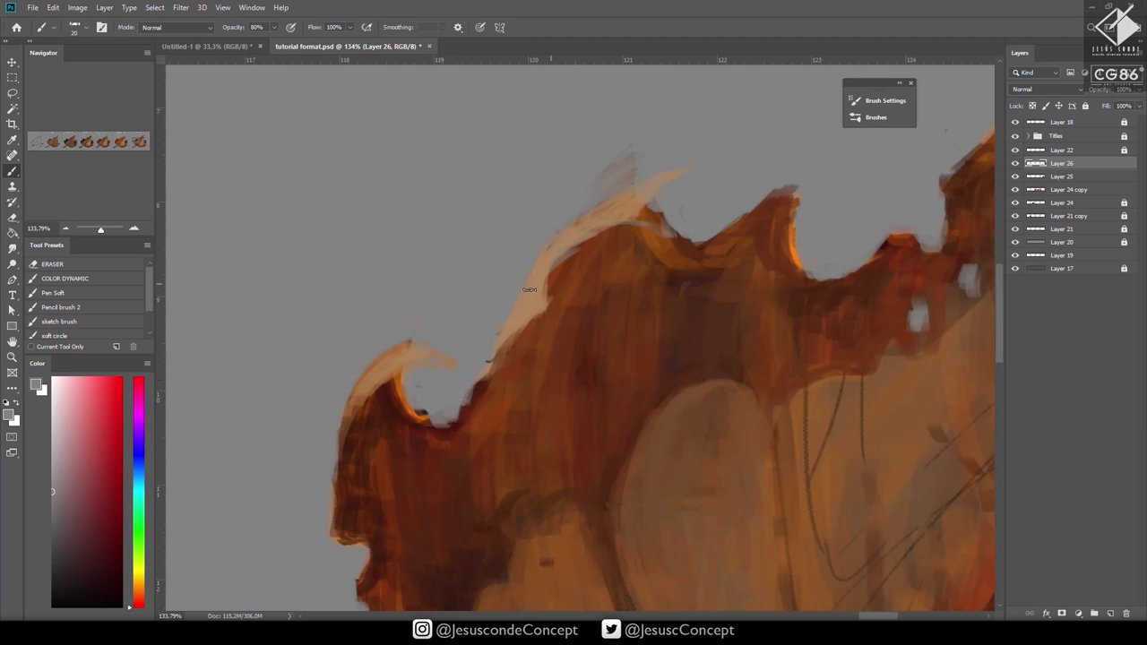
Brighten the second curl with light orange, paint a matching curl on the third tip, and trim the excess above it in grey.
left_click(529, 299, "alt")
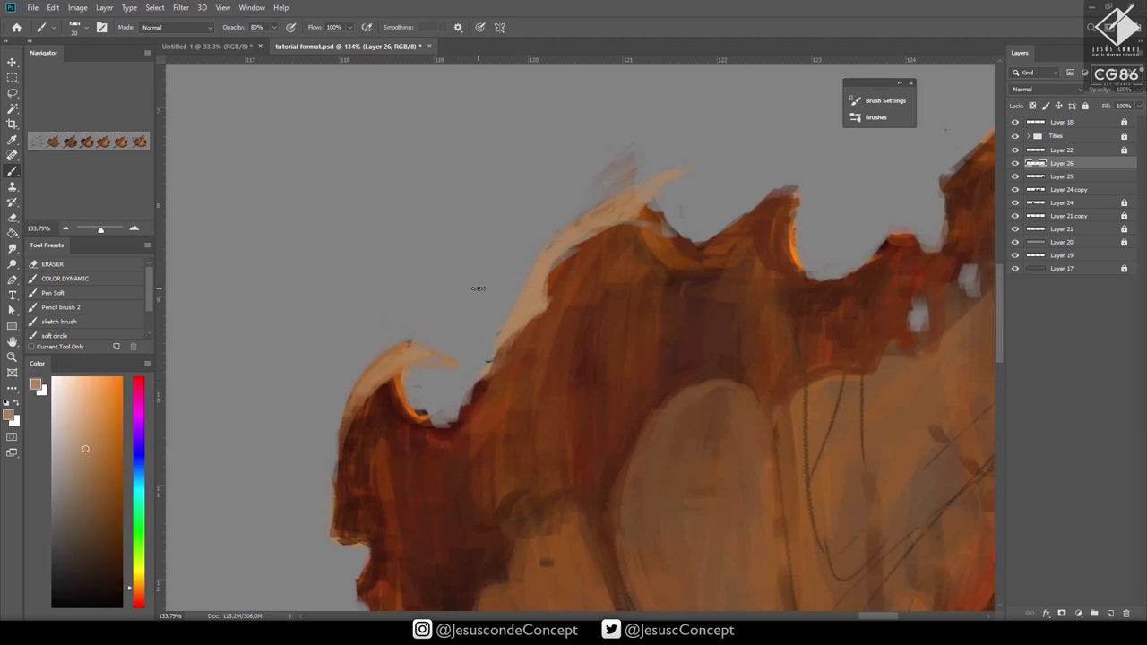
mouse_move(591, 229)
left_mouse_down()
mouse_move(556, 251)
mouse_move(592, 215)
mouse_move(522, 298)
mouse_move(542, 312)
left_mouse_up()
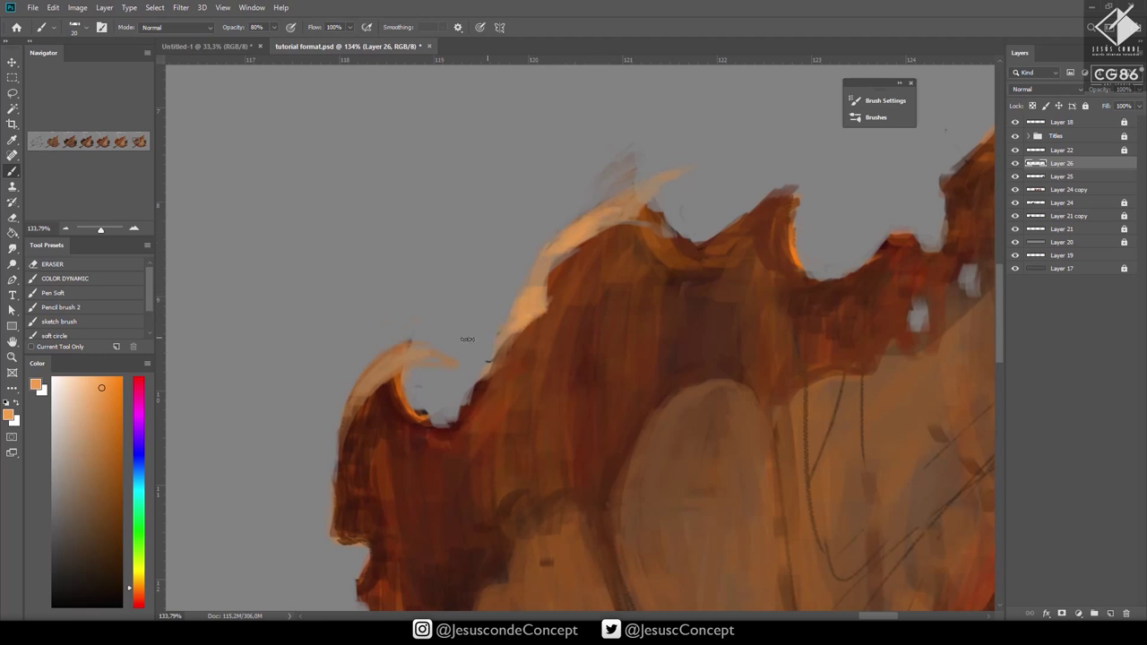
mouse_move(712, 238)
left_mouse_down()
mouse_move(818, 205)
mouse_move(744, 213)
mouse_move(710, 240)
mouse_move(810, 209)
mouse_move(836, 237)
mouse_move(795, 216)
mouse_move(831, 228)
left_mouse_up()
left_click(762, 247, "alt")
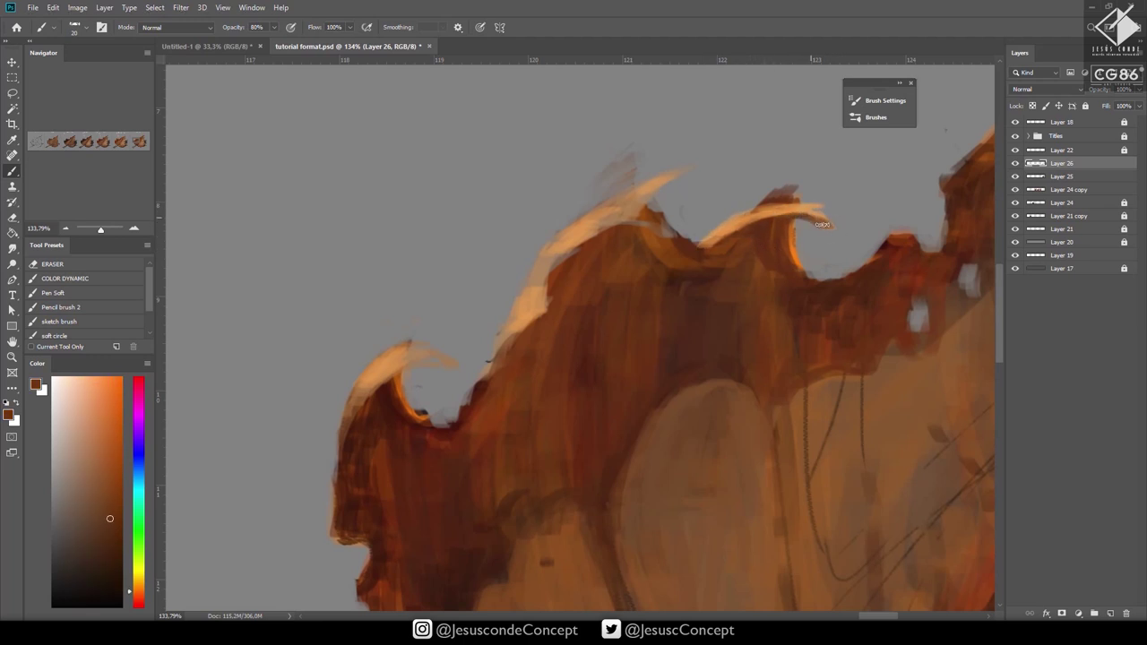
left_click(816, 172, "alt")
mouse_move(796, 190)
left_mouse_down()
mouse_move(754, 200)
mouse_move(781, 202)
mouse_move(796, 181)
left_mouse_up()
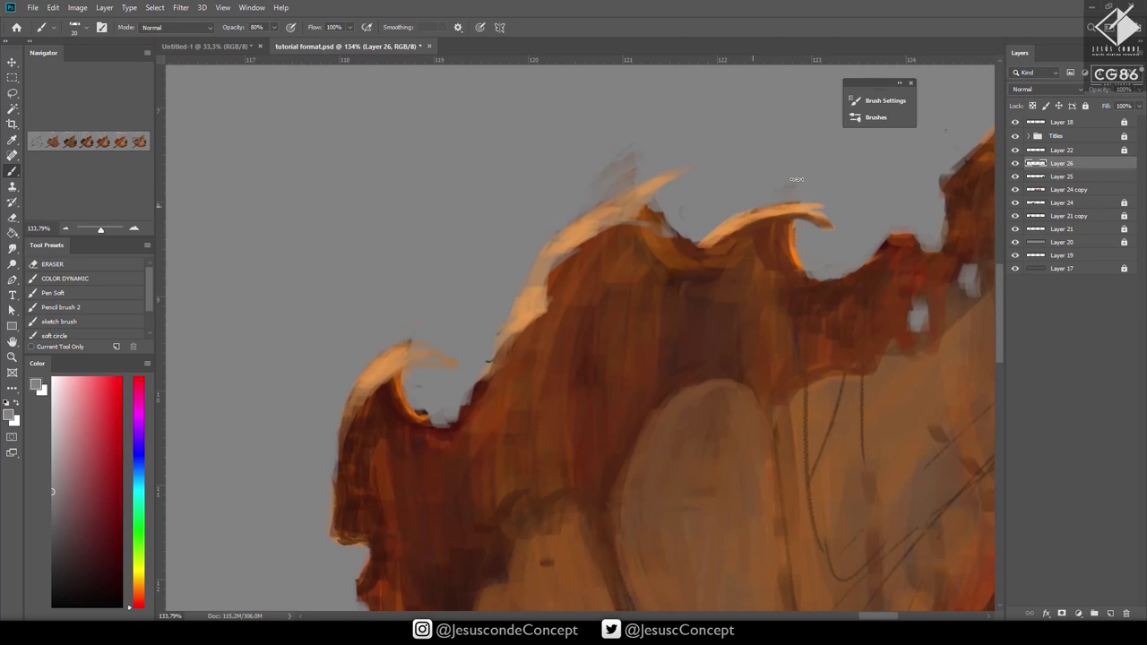
Clean up the smudge above the second curl and widen the curl's outer rim with sampled colours.
mouse_move(792, 243)
left_mouse_down()
mouse_move(755, 260)
mouse_move(756, 302)
mouse_move(724, 319)
mouse_move(825, 303)
left_mouse_up()
left_click_drag(584, 291, 724, 311)
left_click_drag(724, 311, 686, 304)
left_click_drag(725, 269, 714, 336)
left_click_drag(635, 252, 632, 172)
key("b")
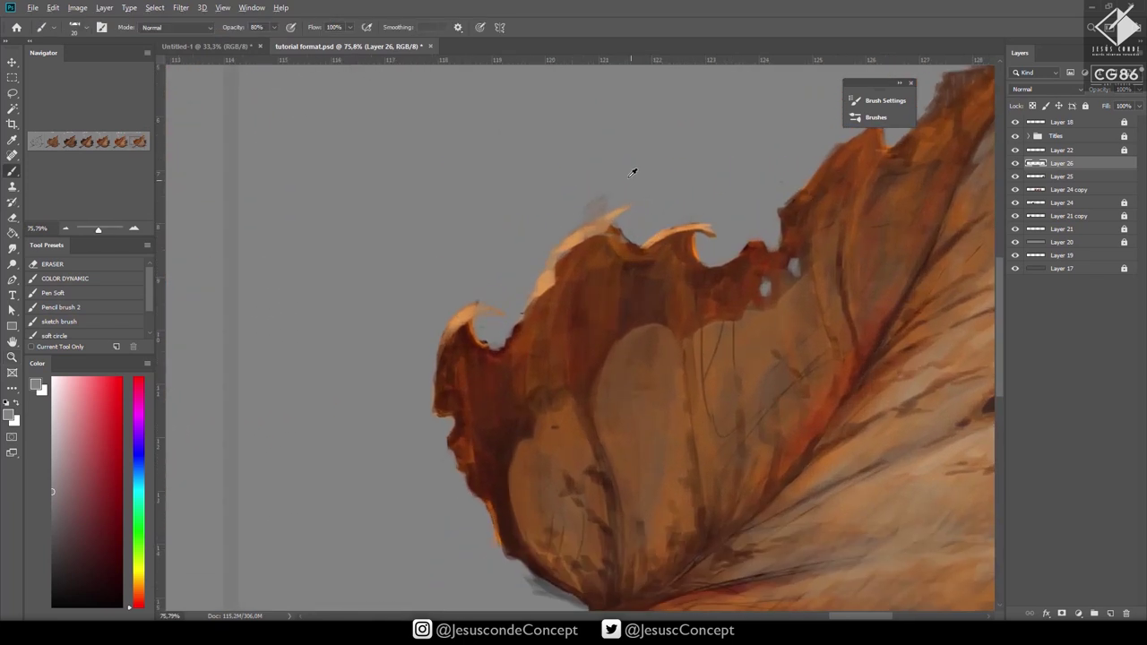
left_click(592, 246, "alt")
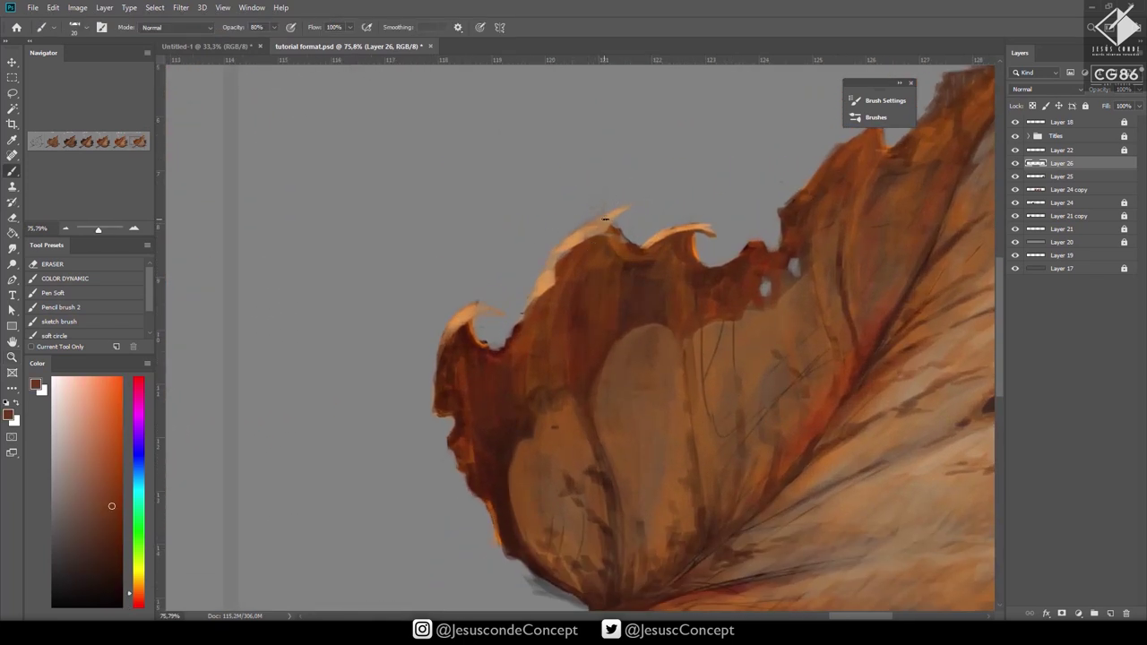
mouse_move(541, 255)
left_mouse_down()
mouse_move(525, 308)
mouse_move(559, 235)
mouse_move(597, 217)
mouse_move(555, 241)
mouse_move(525, 291)
mouse_move(523, 314)
mouse_move(536, 313)
mouse_move(493, 351)
mouse_move(489, 373)
mouse_move(511, 384)
mouse_move(504, 418)
mouse_move(516, 405)
mouse_move(530, 457)
mouse_move(507, 420)
mouse_move(513, 374)
left_mouse_up()
left_click(545, 279, "alt")
left_click(537, 317, "alt")
Roughen the left lobe's border with dark brown and background grey, cutting irregular notches and a small hole.
key("z")
key("b")
left_click(509, 327, "alt")
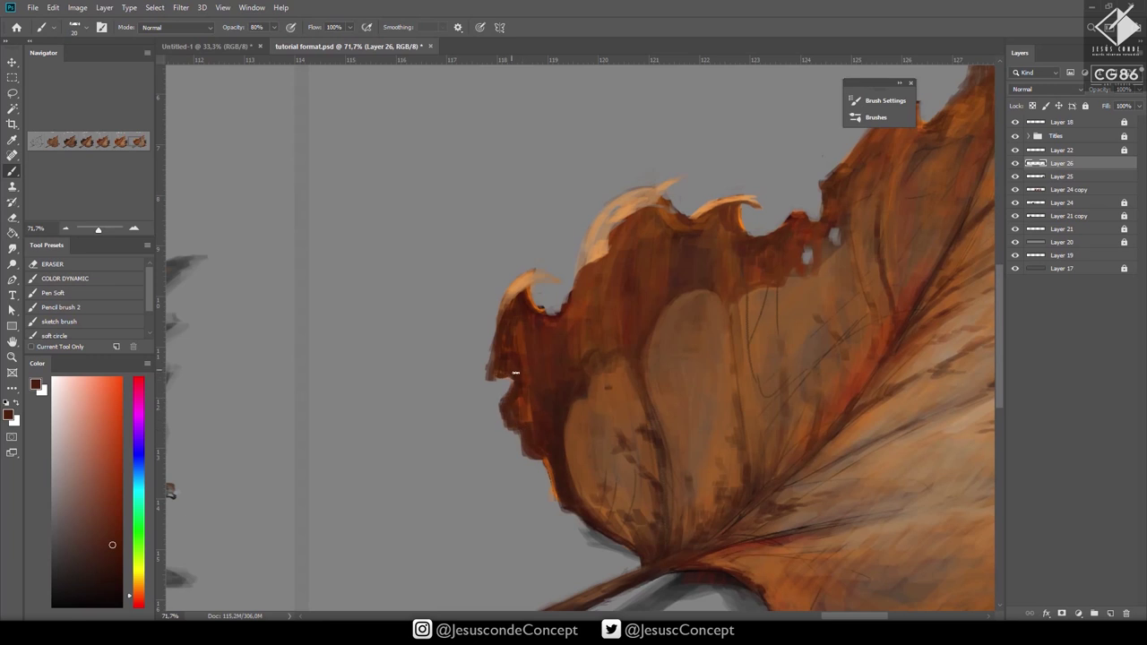
left_click(508, 380, "alt")
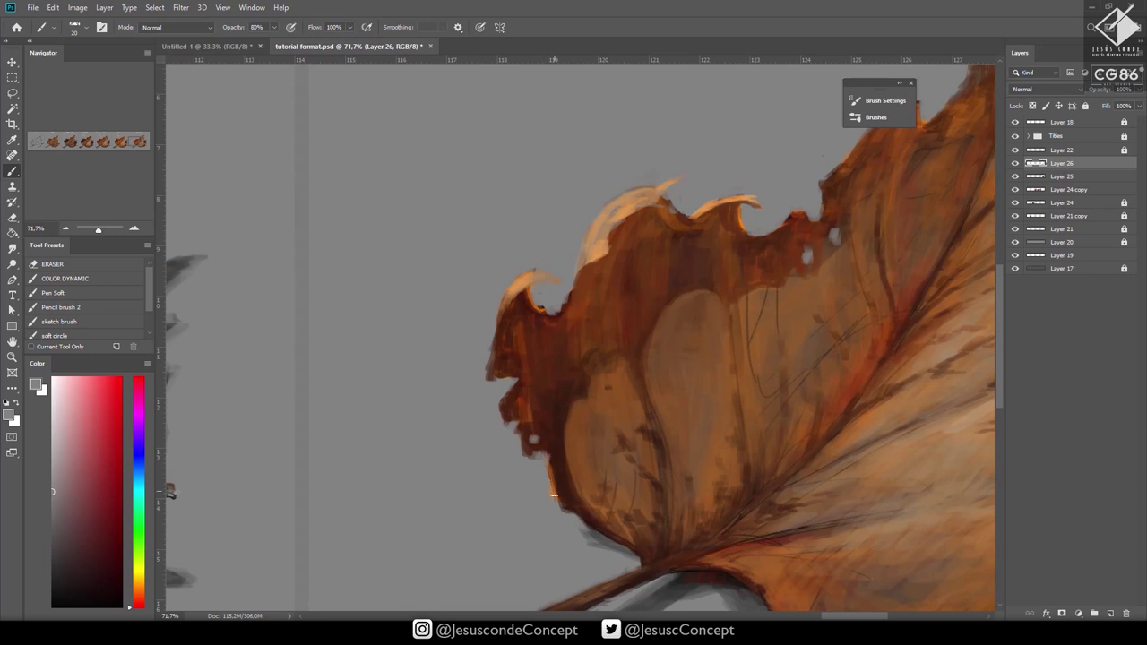
Trim the second curl's outer side with background grey and repaint its rim in brighter light orange.
left_click_drag(647, 442, 516, 451)
left_click_drag(697, 439, 625, 418)
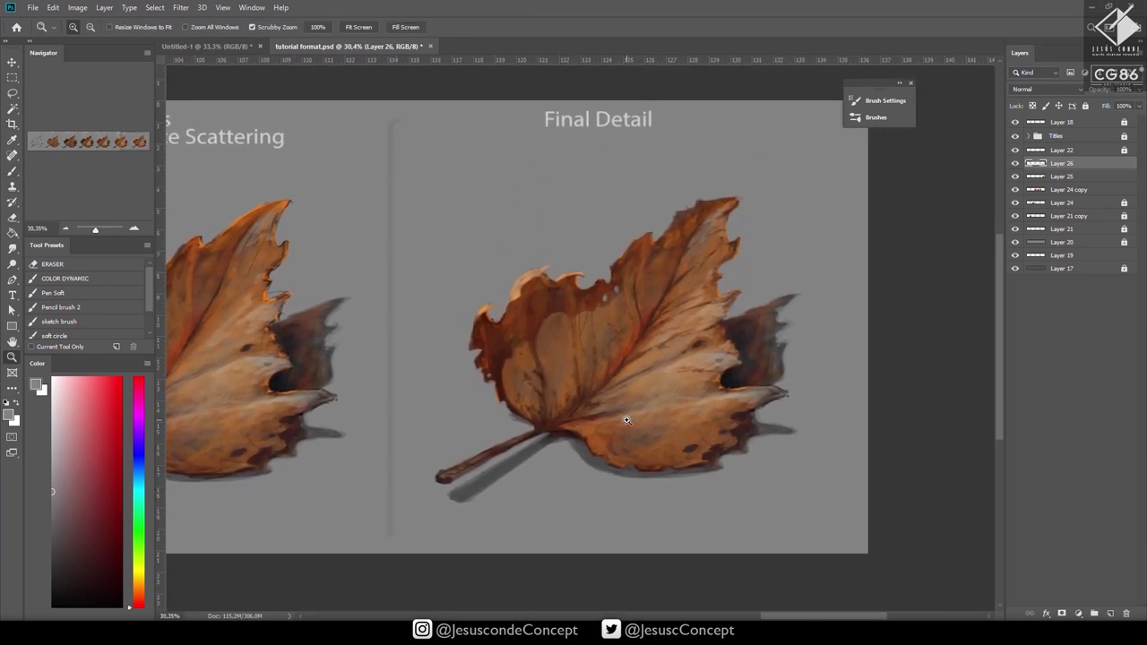
scroll(535, 289, "up", 5)
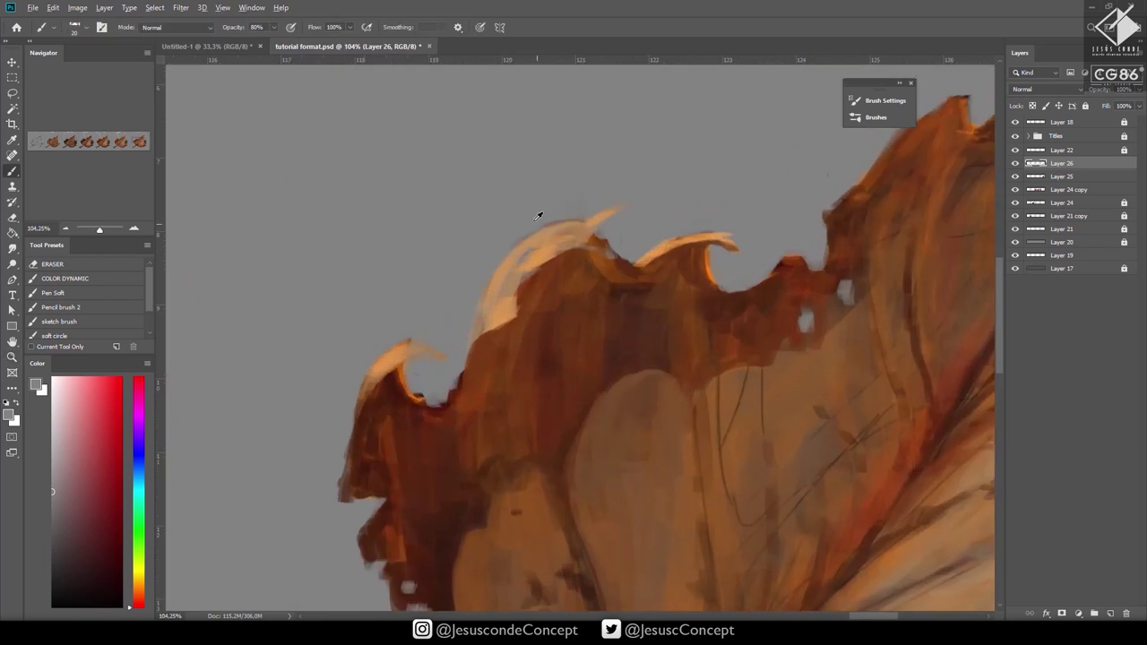
left_click_drag(535, 228, 471, 323)
left_click(558, 231, "alt")
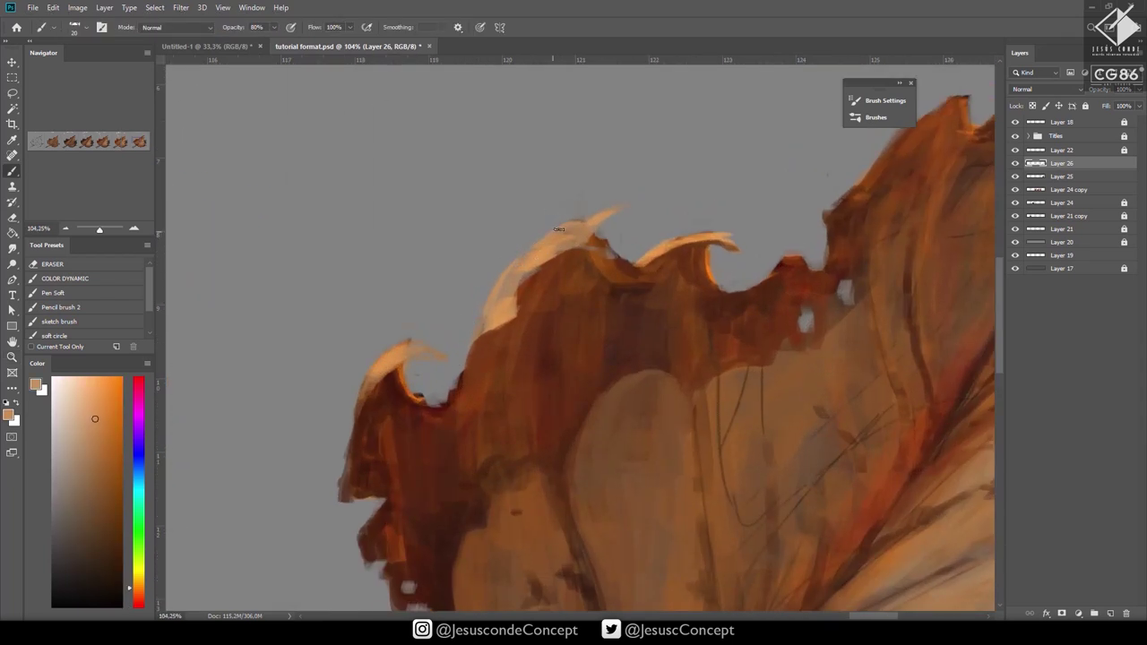
left_click(103, 369)
left_click_drag(522, 259, 602, 220)
Paint broad light-orange highlights across the leaf's lower-right half and along the torn edge beside the dark spot.
mouse_move(696, 333)
left_mouse_down()
mouse_move(507, 215)
mouse_move(248, 93)
mouse_move(692, 348)
left_mouse_up()
mouse_move(592, 352)
left_mouse_down()
mouse_move(561, 375)
mouse_move(566, 389)
left_mouse_up()
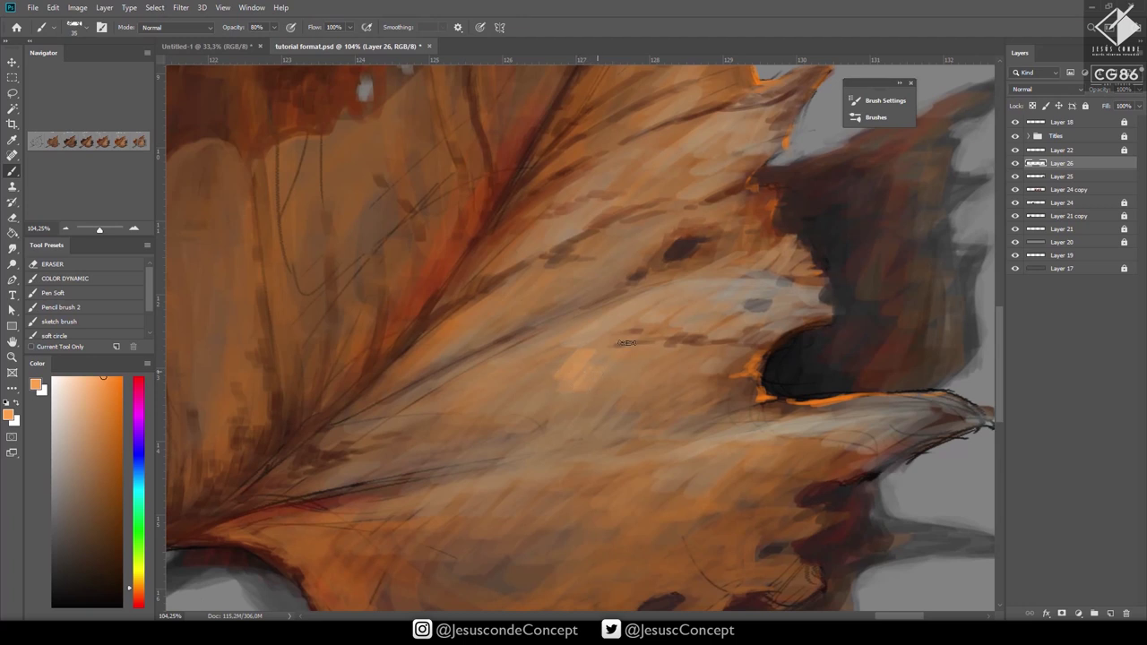
left_click_drag(647, 314, 607, 334)
key("z")
mouse_move(513, 368)
left_mouse_down()
mouse_move(598, 337)
mouse_move(502, 339)
left_mouse_up()
mouse_move(641, 363)
left_mouse_down()
mouse_move(561, 424)
mouse_move(665, 396)
mouse_move(635, 427)
mouse_move(675, 377)
mouse_move(641, 397)
mouse_move(663, 401)
mouse_move(658, 412)
mouse_move(688, 391)
mouse_move(708, 393)
mouse_move(678, 406)
mouse_move(717, 395)
mouse_move(680, 412)
mouse_move(669, 399)
mouse_move(631, 427)
mouse_move(726, 399)
left_mouse_up()
key("b")
left_click_drag(671, 369, 632, 395)
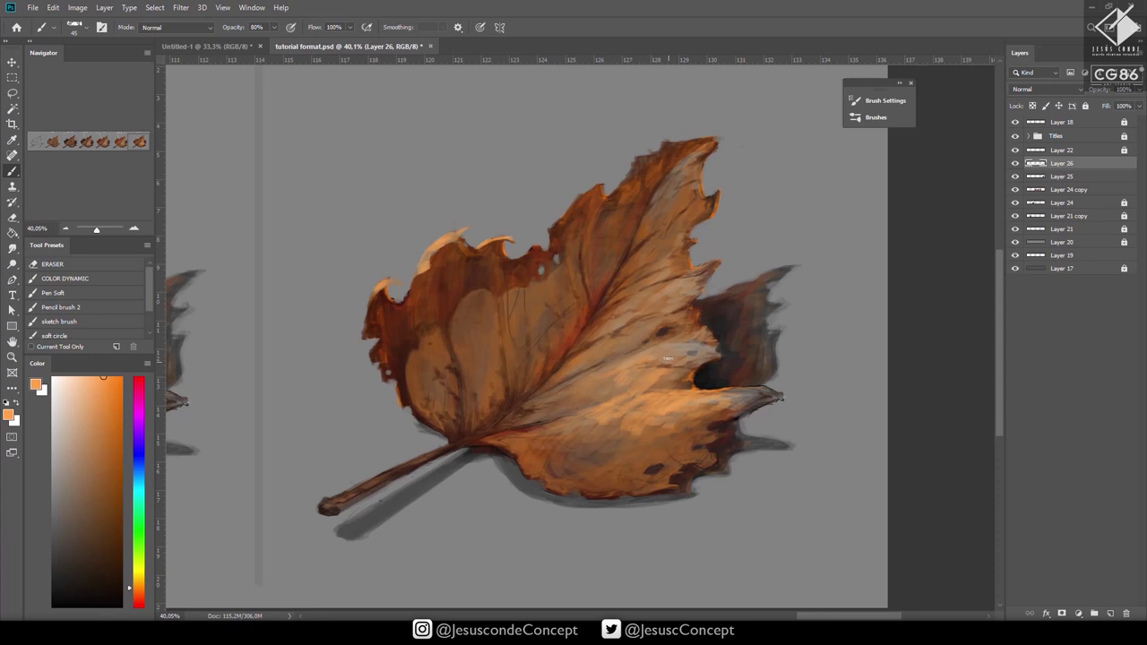
left_click_drag(680, 340, 693, 312)
Reduce the brush size to 25 and paint light-orange highlights on the pointed spike above the dark background leaf.
key("z")
left_click(724, 341, "alt")
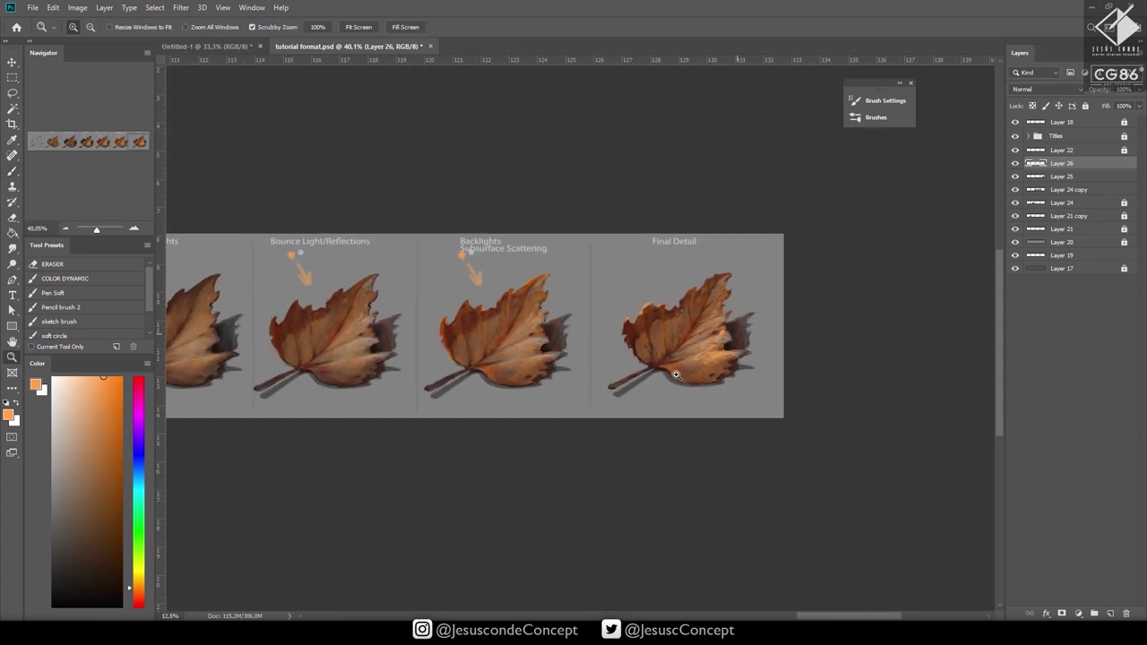
left_click_drag(730, 321, 832, 307)
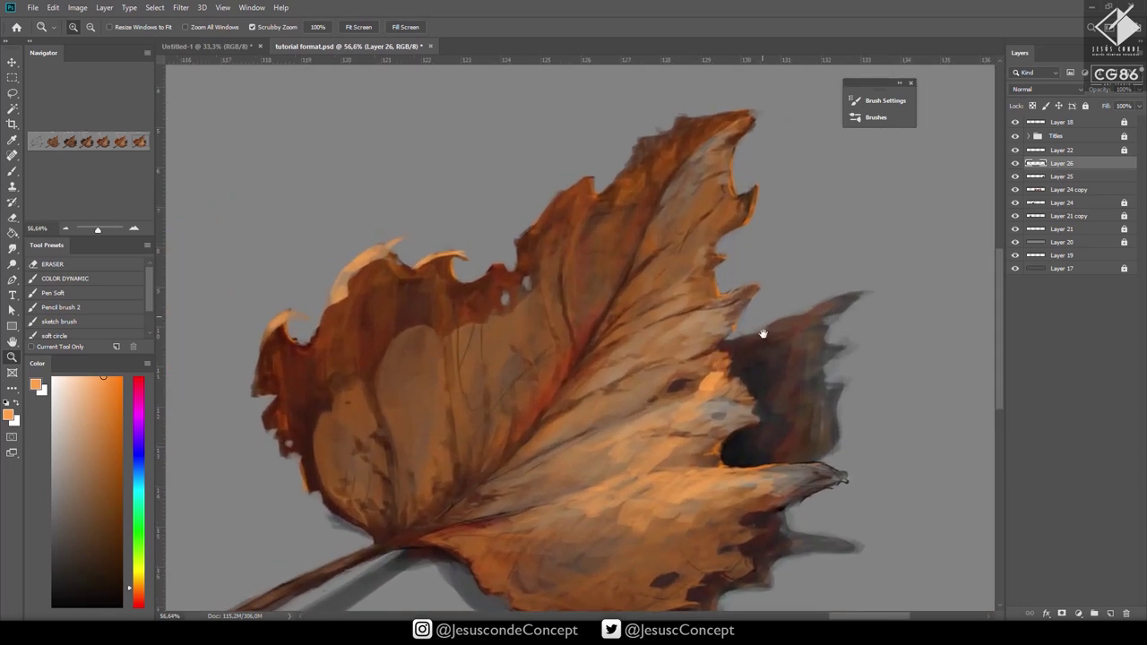
left_click_drag(762, 333, 760, 359)
key("b")
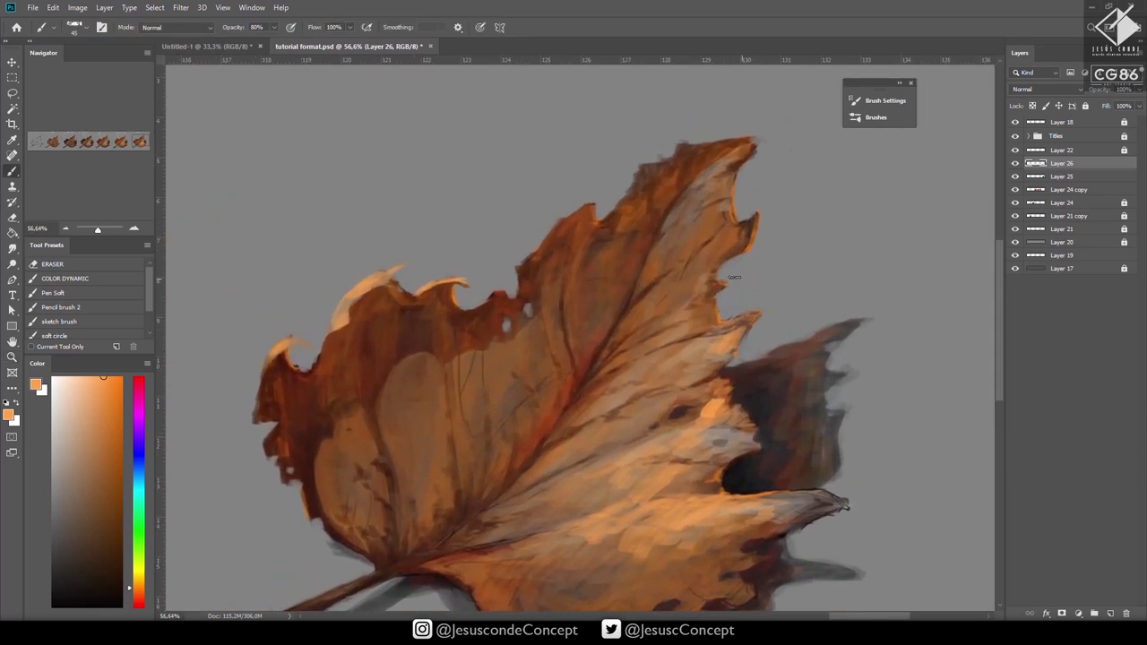
key("bracketleft")
key("bracketleft")
key("bracketleft")
key("bracketleft")
left_click_drag(761, 311, 703, 337)
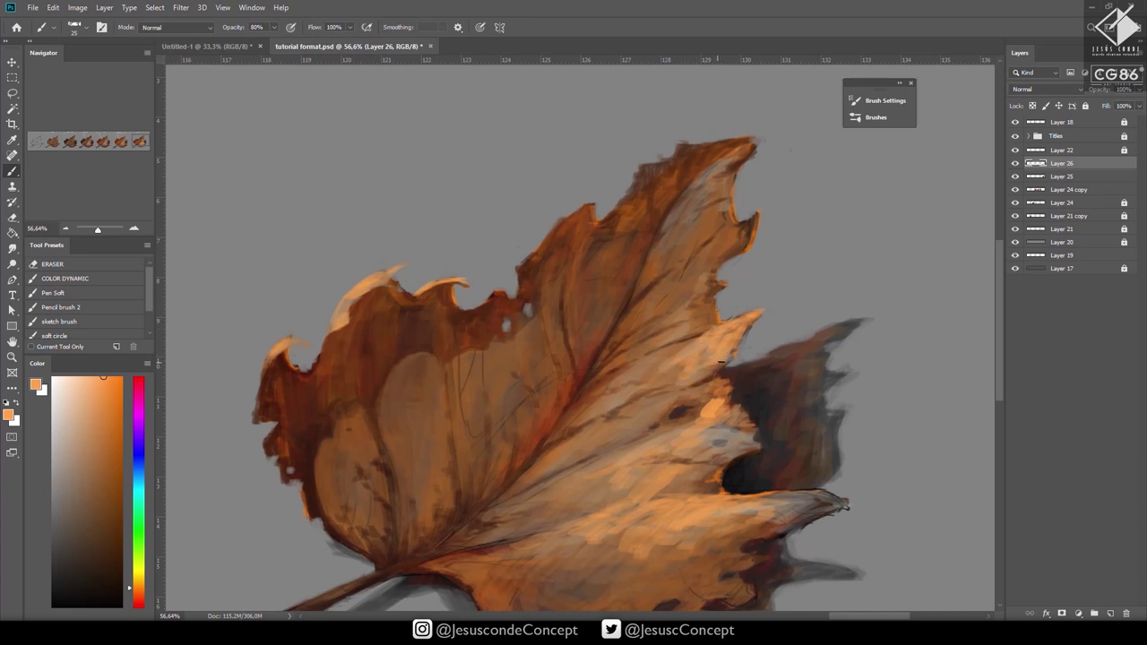
Blend sampled tans and oranges around the right-hand spike and dark spot, and add dark marks along the torn edge below.
left_click(746, 338, "alt")
left_click(720, 341, "alt")
left_click(723, 325, "alt")
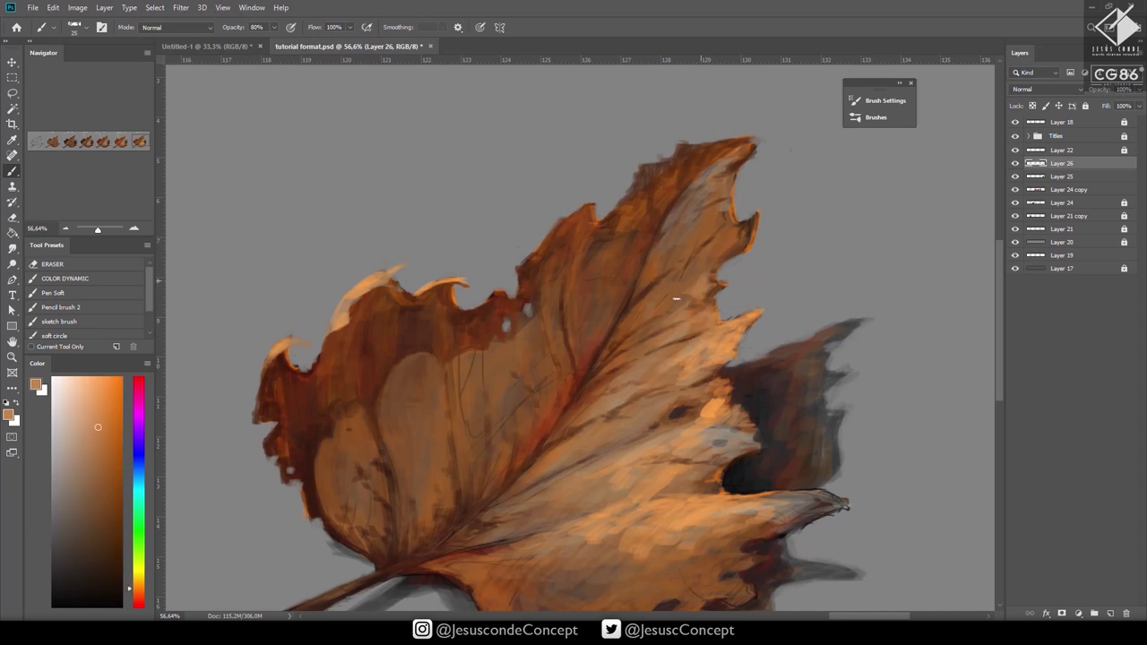
left_click(713, 410, "alt")
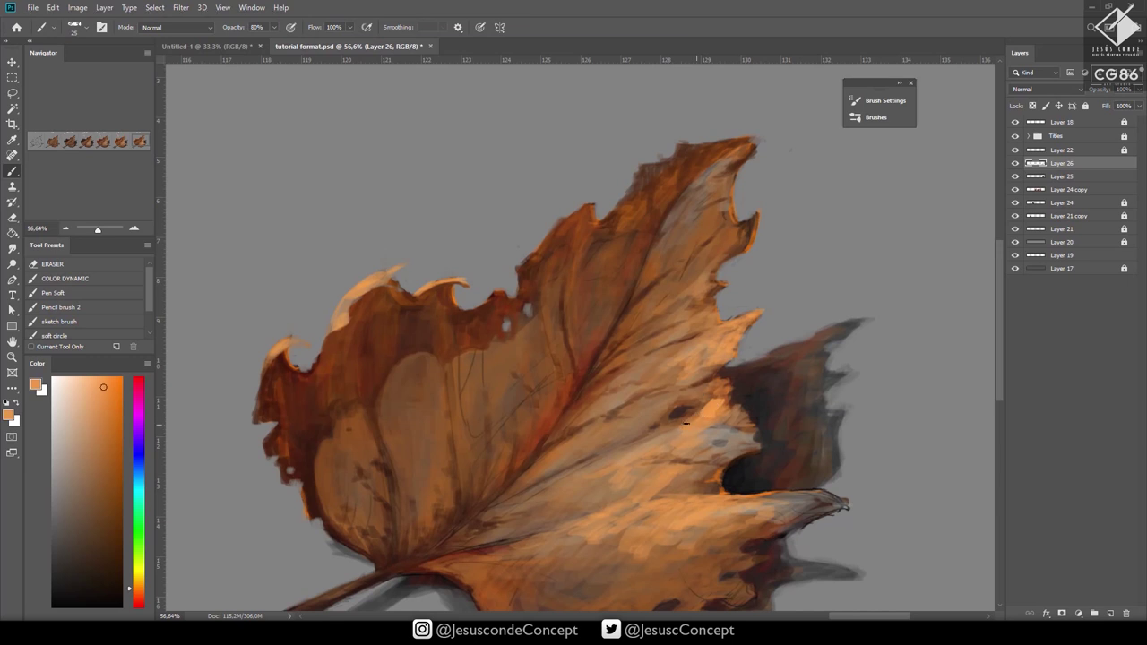
left_click(736, 386, "alt")
left_click_drag(725, 401, 737, 437)
Strengthen the lower-right vein running out from the stem with a sampled dark red-brown.
key("z")
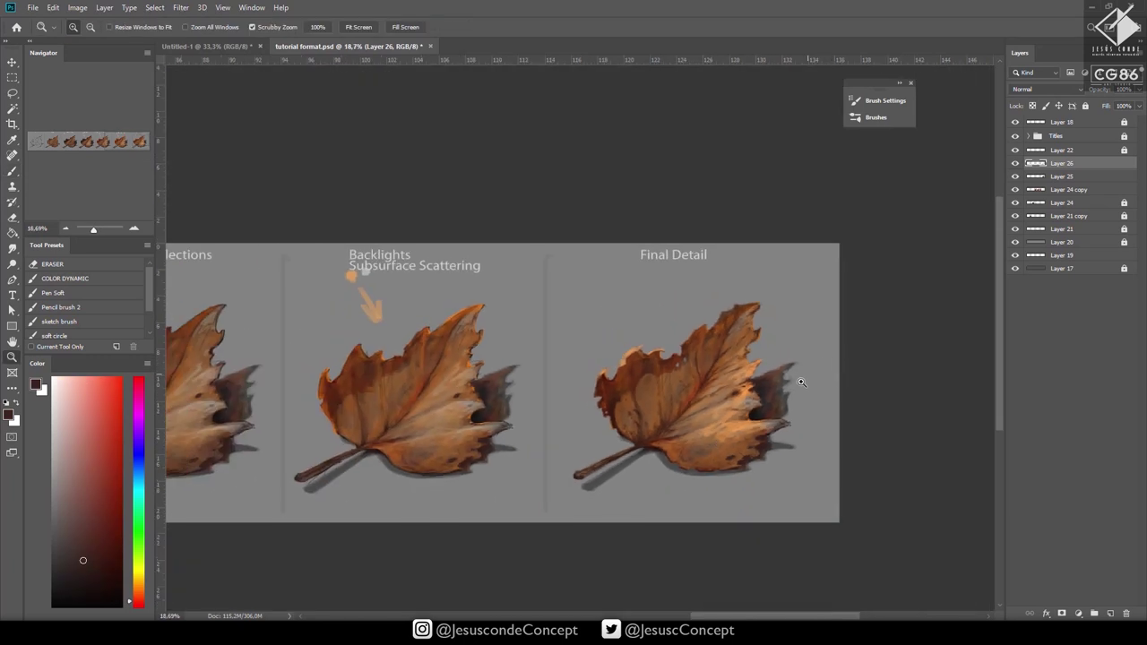
scroll(742, 410, "up", 5)
key("b")
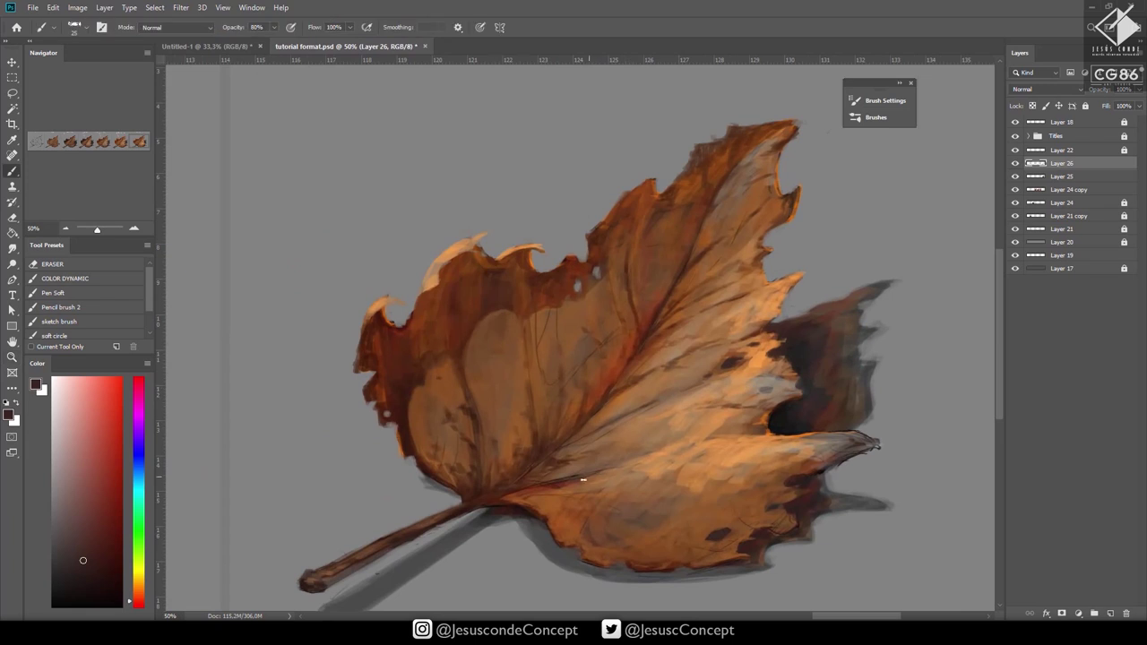
left_click(550, 483, "alt")
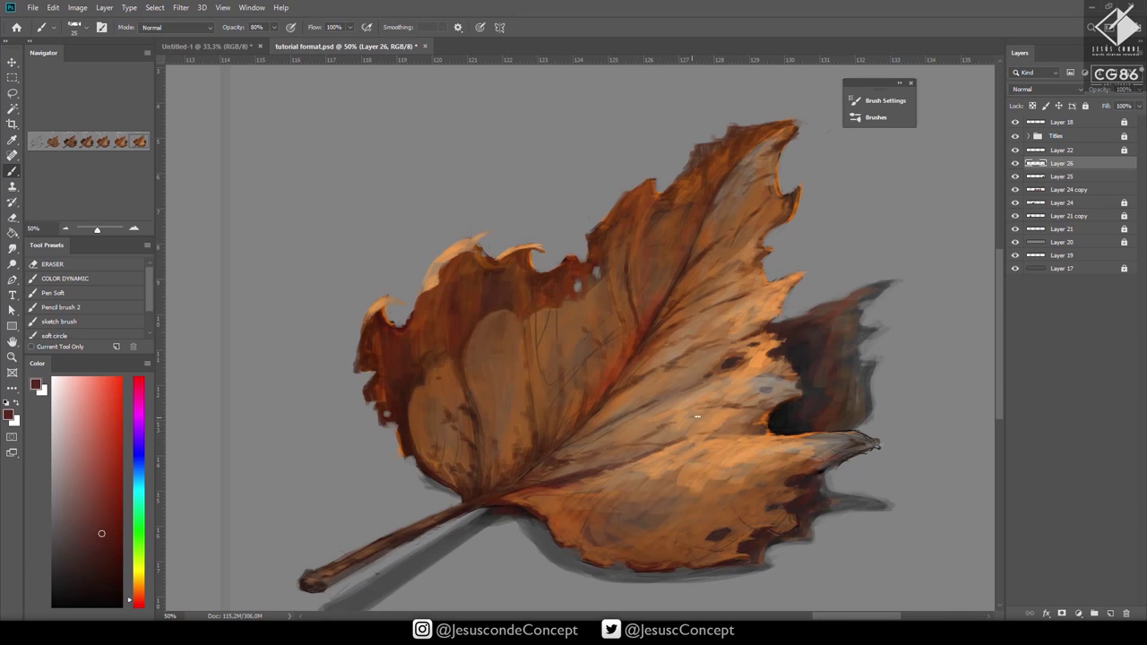
Paint thin dark red-brown branching veins across the rounded lobes on the leaf's left side.
scroll(677, 389, "up", 2)
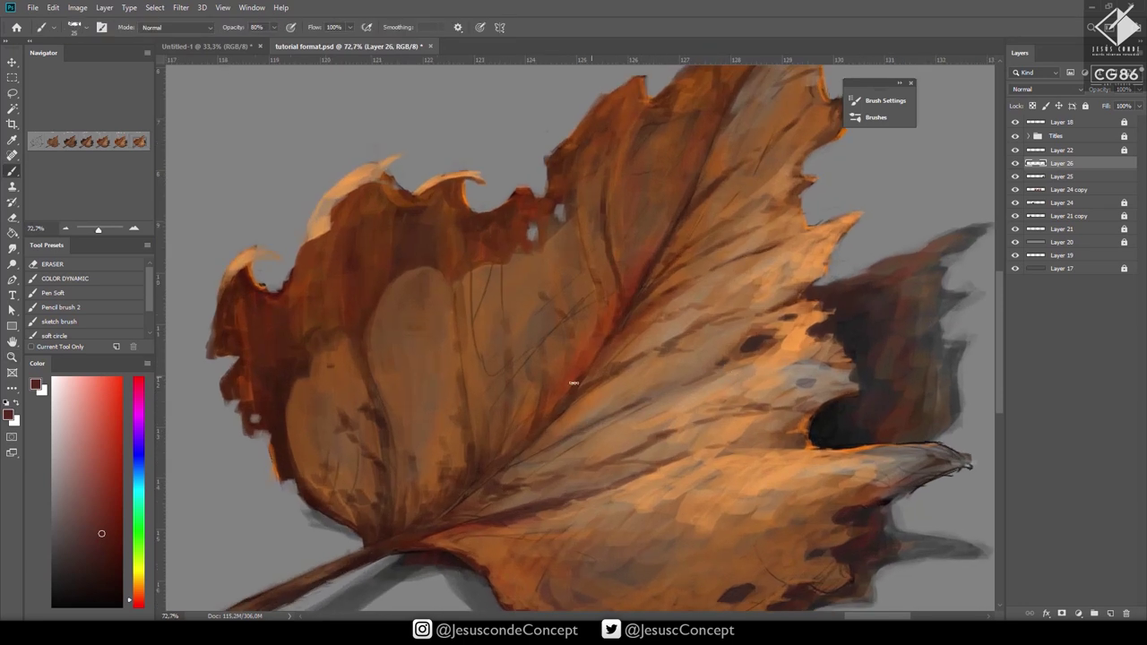
left_click_drag(456, 331, 463, 370)
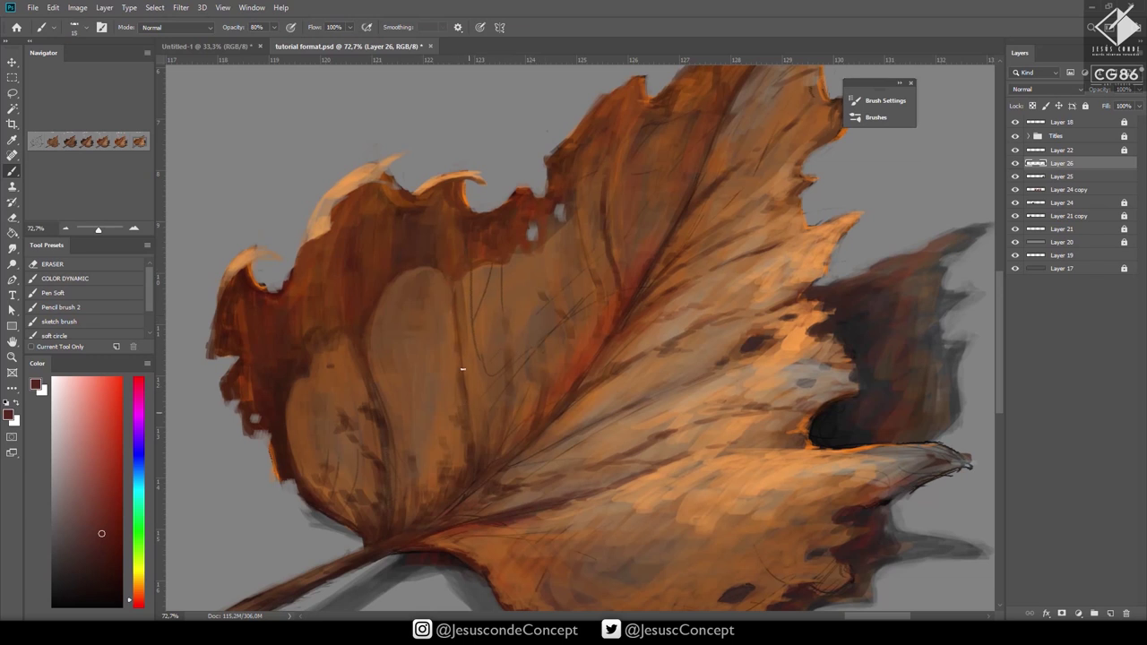
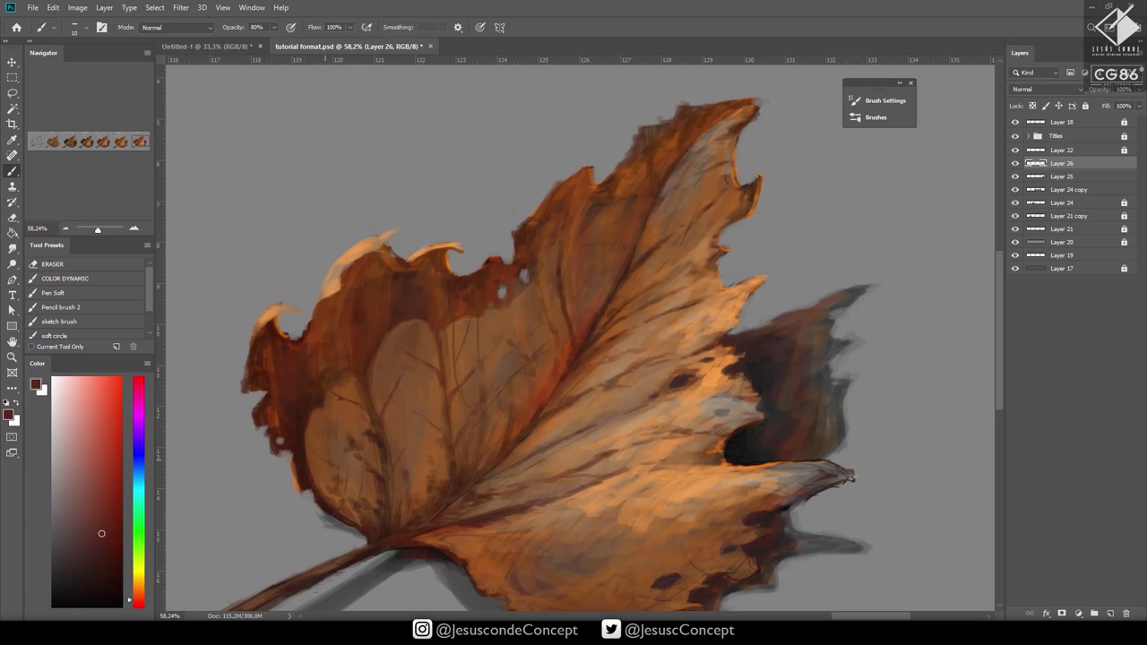
left_click_drag(479, 473, 416, 472)
Paint thin dark red-brown side veins across the lower-right lobe below its main vein.
left_click_drag(557, 452, 611, 453)
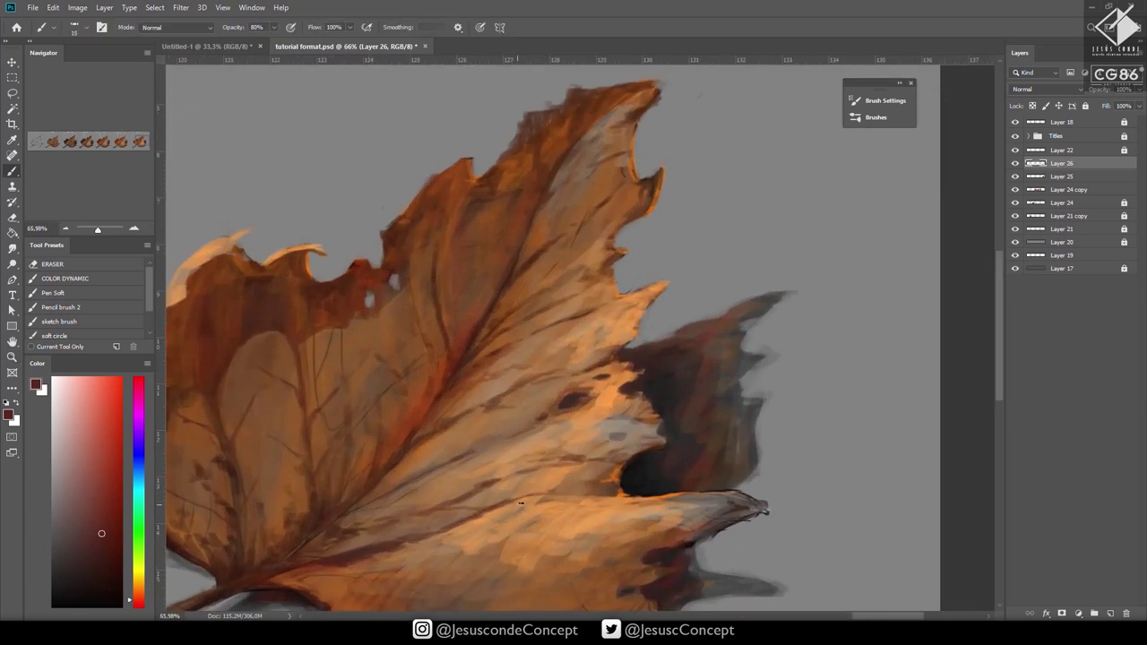
left_click_drag(503, 514, 528, 523)
left_click_drag(578, 551, 609, 443)
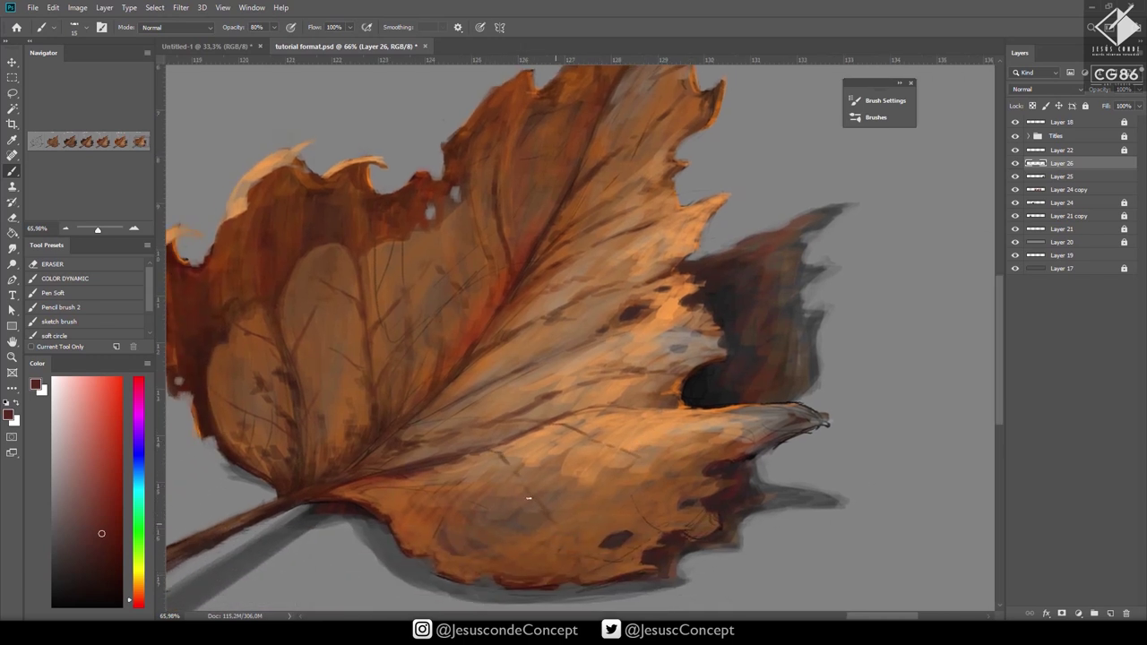
left_click_drag(502, 459, 539, 509)
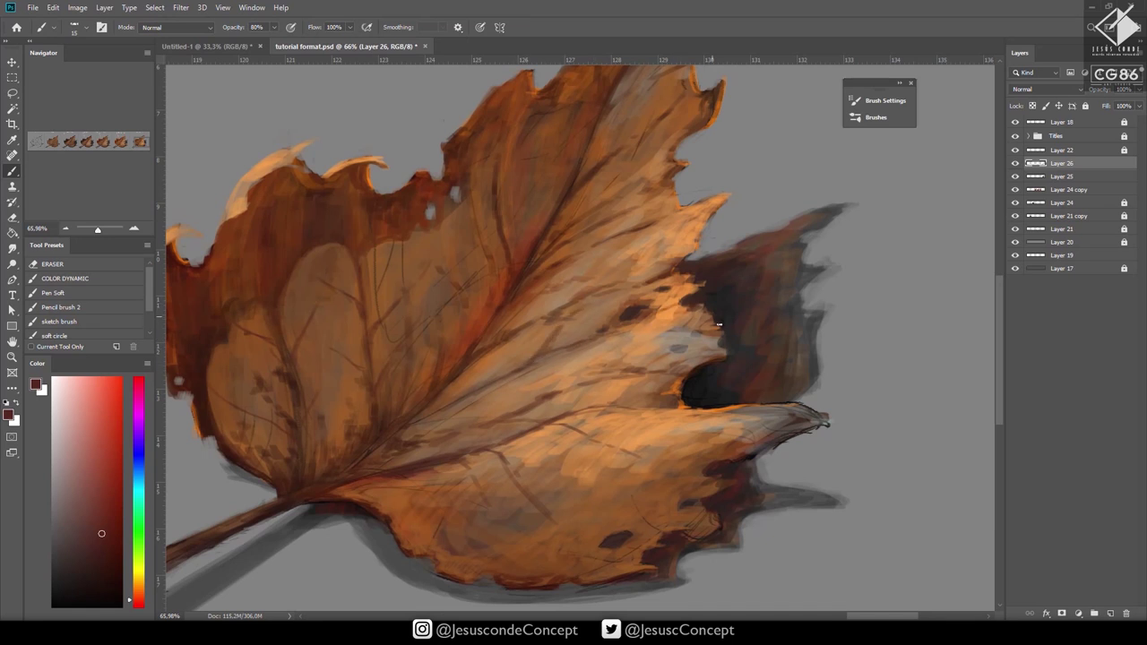
Extend the torn right edge with sampled light orange and reshape the dark gap below it with a sampled near-black at brush size 25.
left_click(683, 315, "alt")
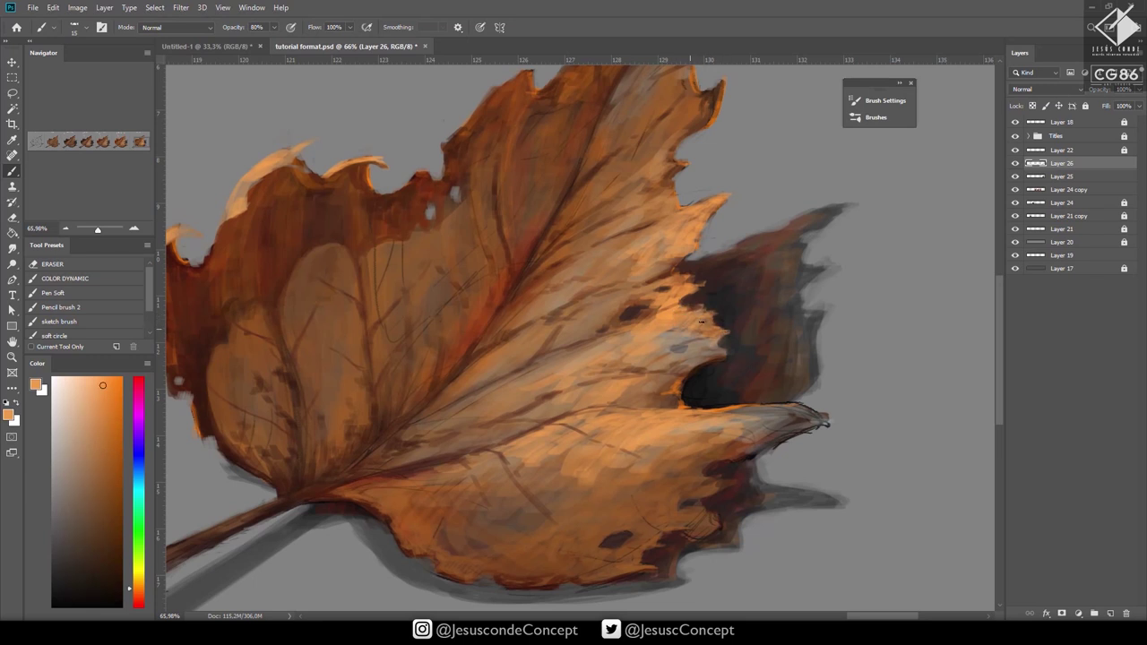
mouse_move(710, 339)
left_mouse_down()
mouse_move(703, 356)
mouse_move(721, 359)
mouse_move(701, 373)
left_mouse_up()
left_click(712, 363, "alt")
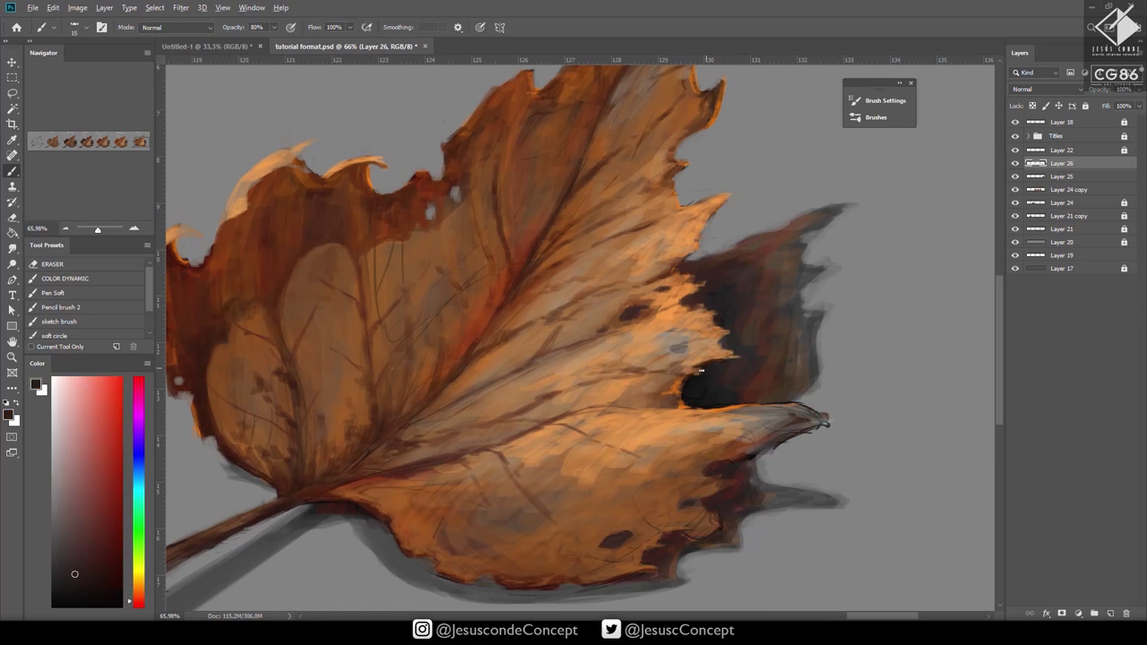
key("bracketright")
key("bracketright")
mouse_move(663, 368)
left_mouse_down()
mouse_move(691, 374)
mouse_move(680, 387)
mouse_move(690, 364)
mouse_move(723, 359)
mouse_move(674, 382)
mouse_move(666, 423)
left_mouse_up()
Paint dark red beneath the curled highlights along the leaf's upper-left edge.
key("z")
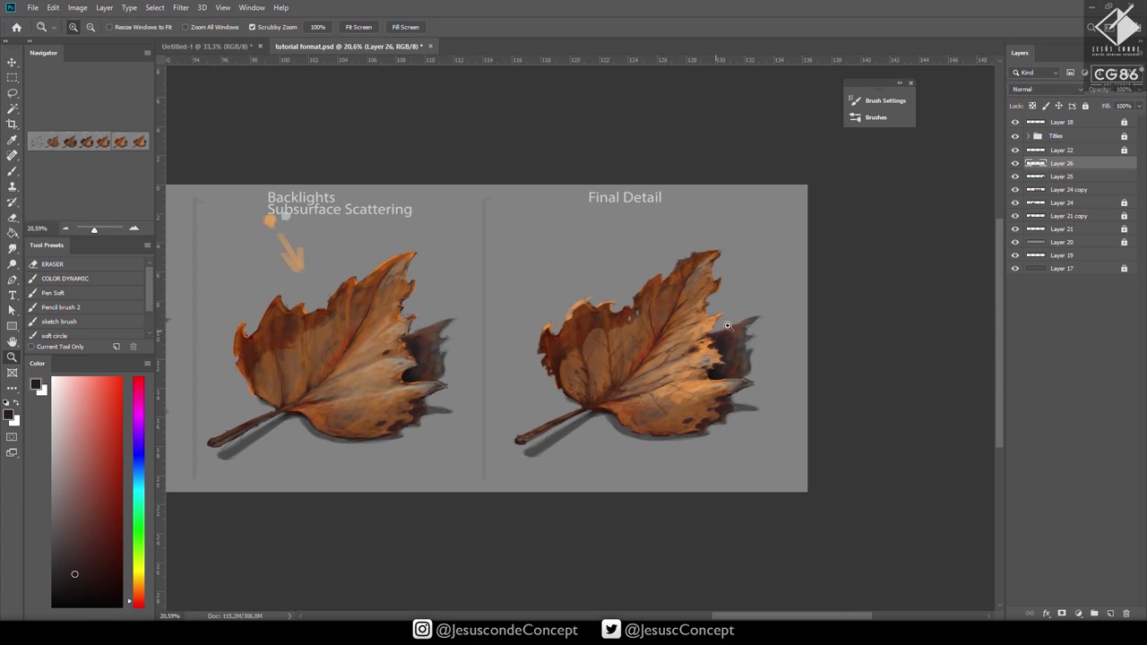
left_click_drag(728, 326, 771, 322)
key("b")
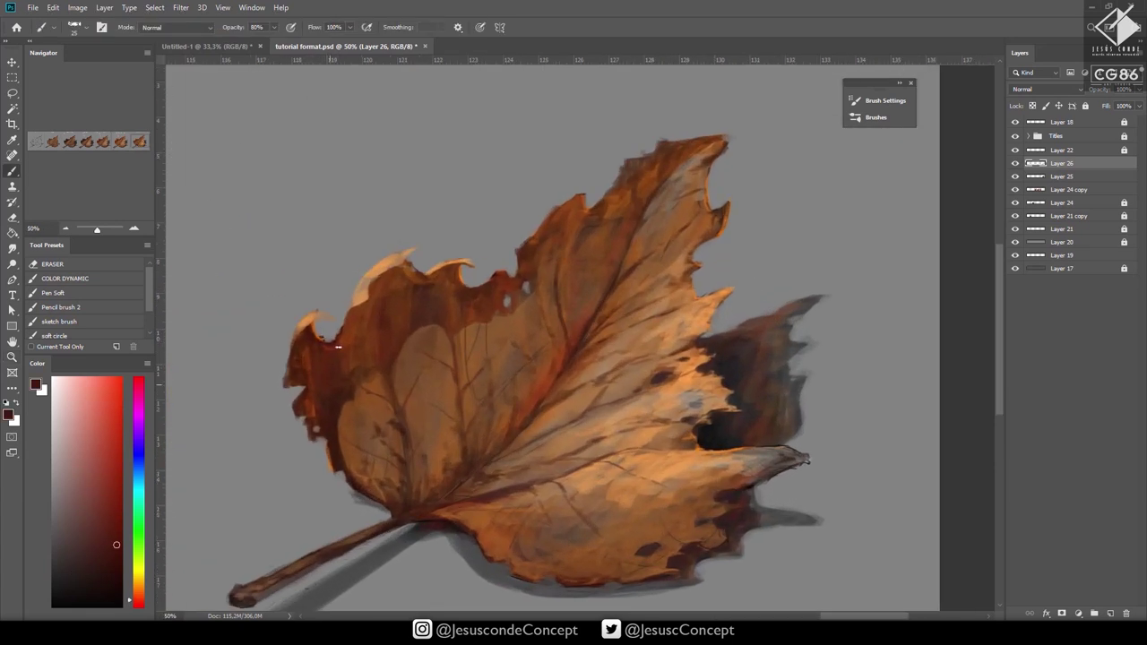
left_click_drag(340, 345, 354, 324)
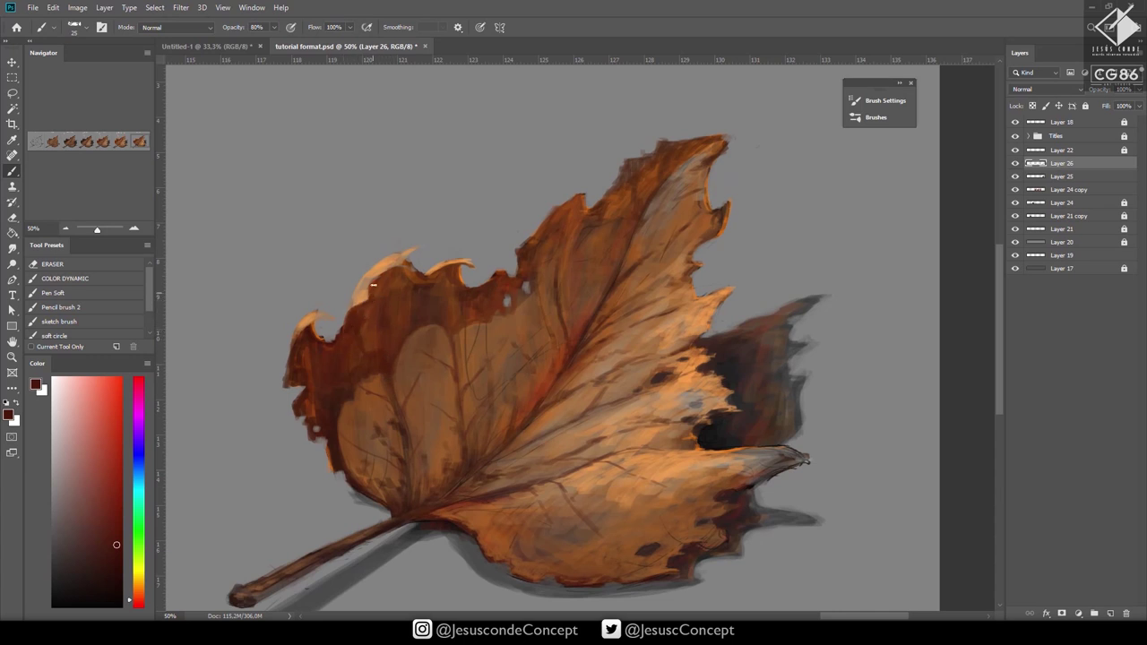
mouse_move(369, 324)
left_mouse_down()
mouse_move(373, 298)
mouse_move(332, 317)
left_mouse_up()
Refine the notched upper edge near the leaf's tip with dark red, background grey and a sampled brown.
key("z")
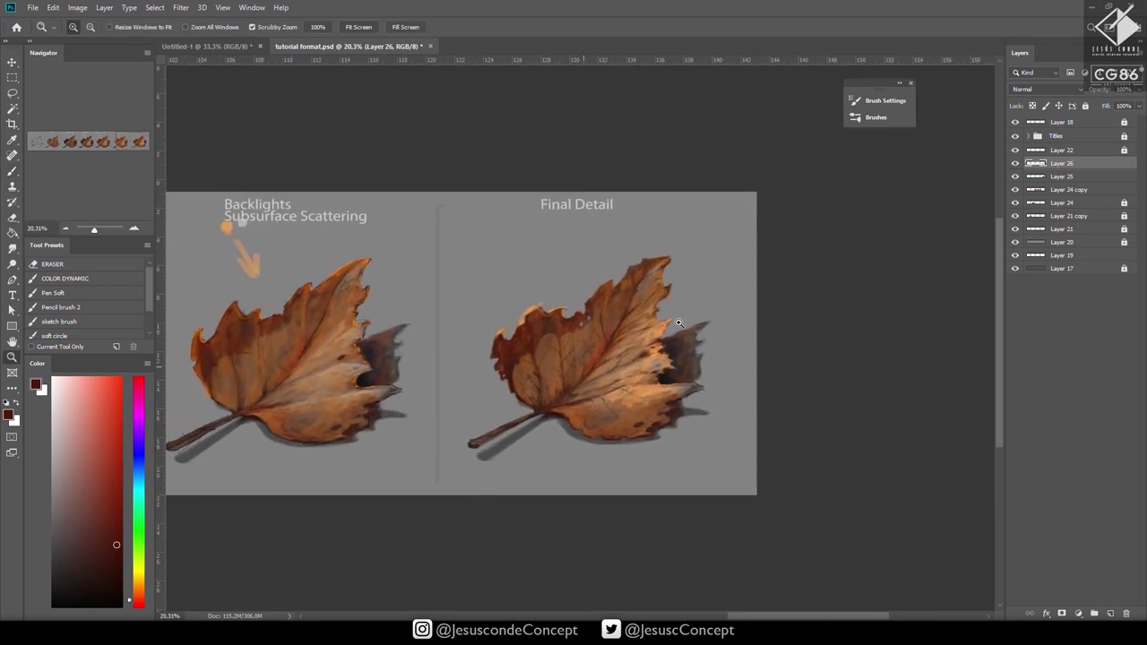
left_click_drag(679, 323, 809, 328)
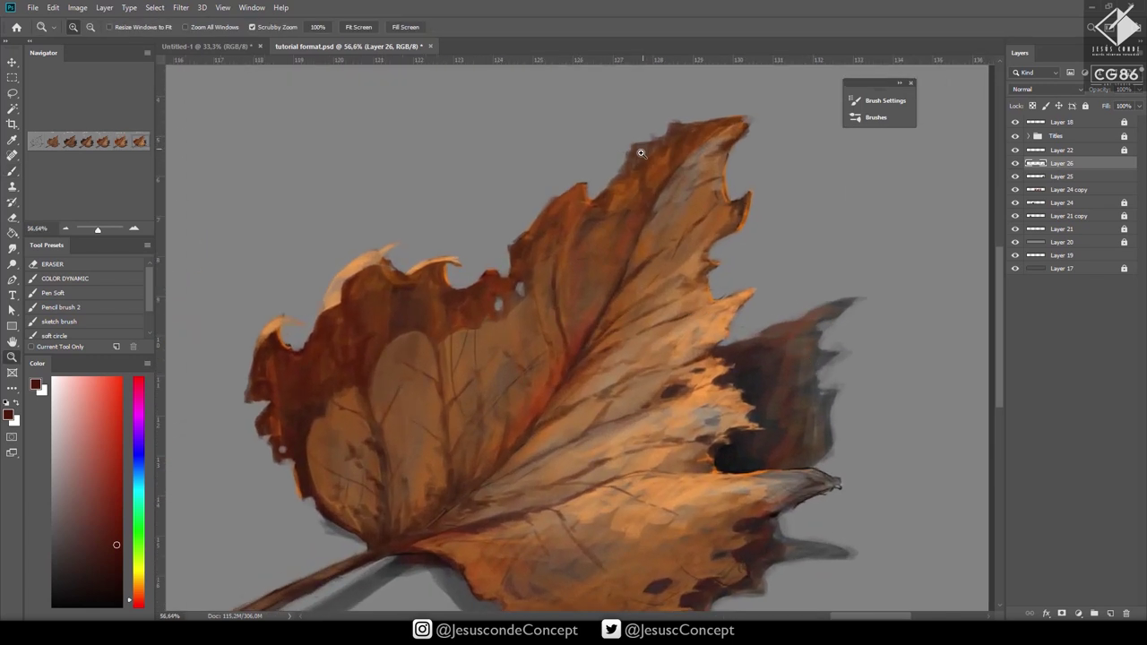
key("b")
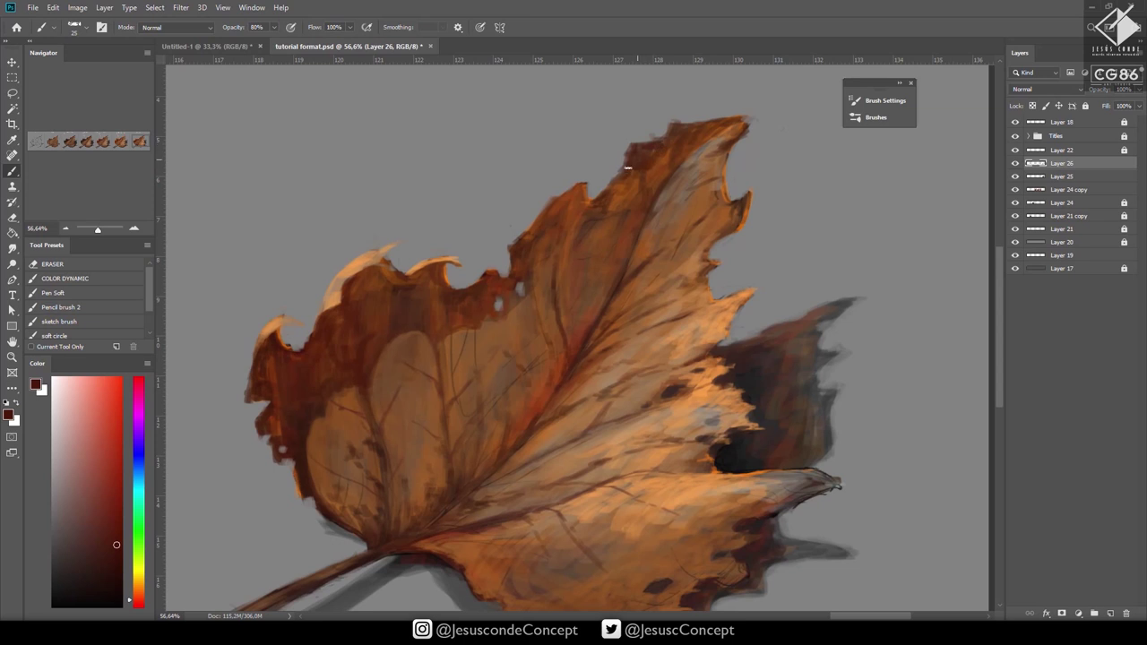
left_click_drag(628, 169, 606, 189)
left_click(654, 130, "alt")
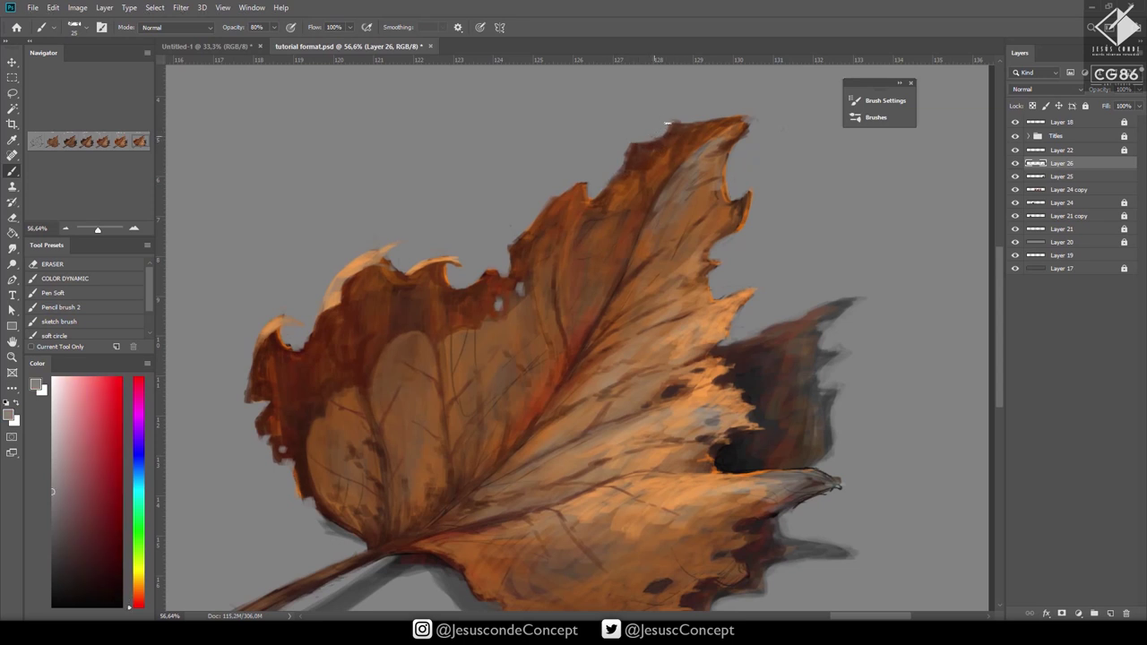
left_click(664, 164, "alt")
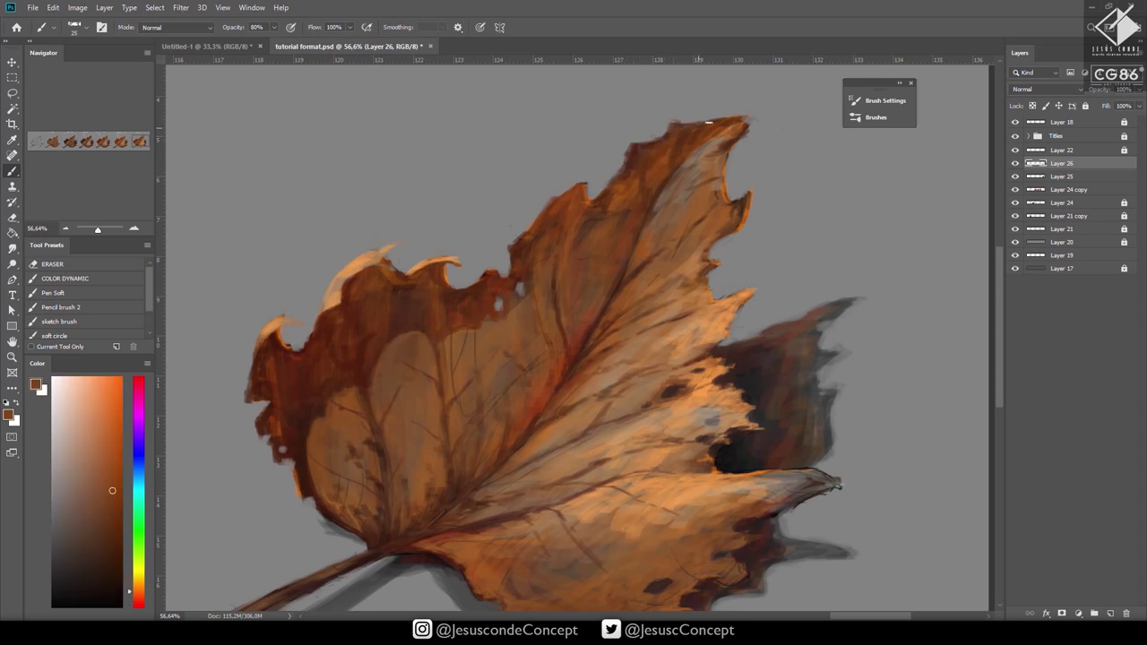
Choose a bright saturated red-orange and add a new layer above the current one.
left_click(139, 588)
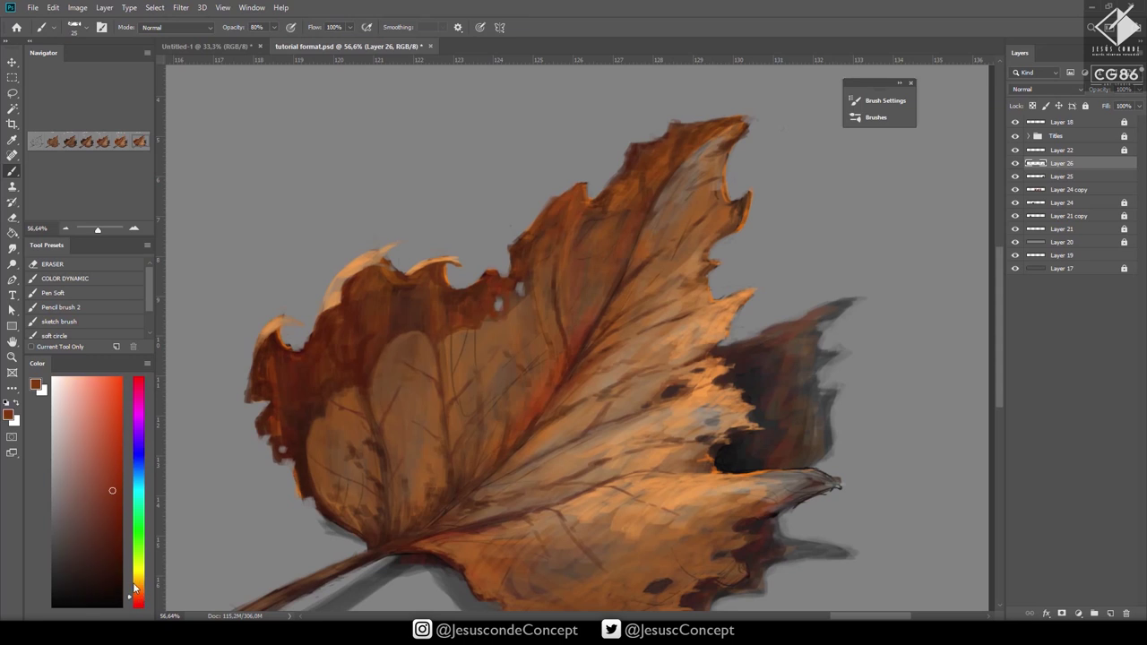
left_click(127, 427)
left_click(139, 600)
left_click(127, 391)
key("ctrl+shift+n")
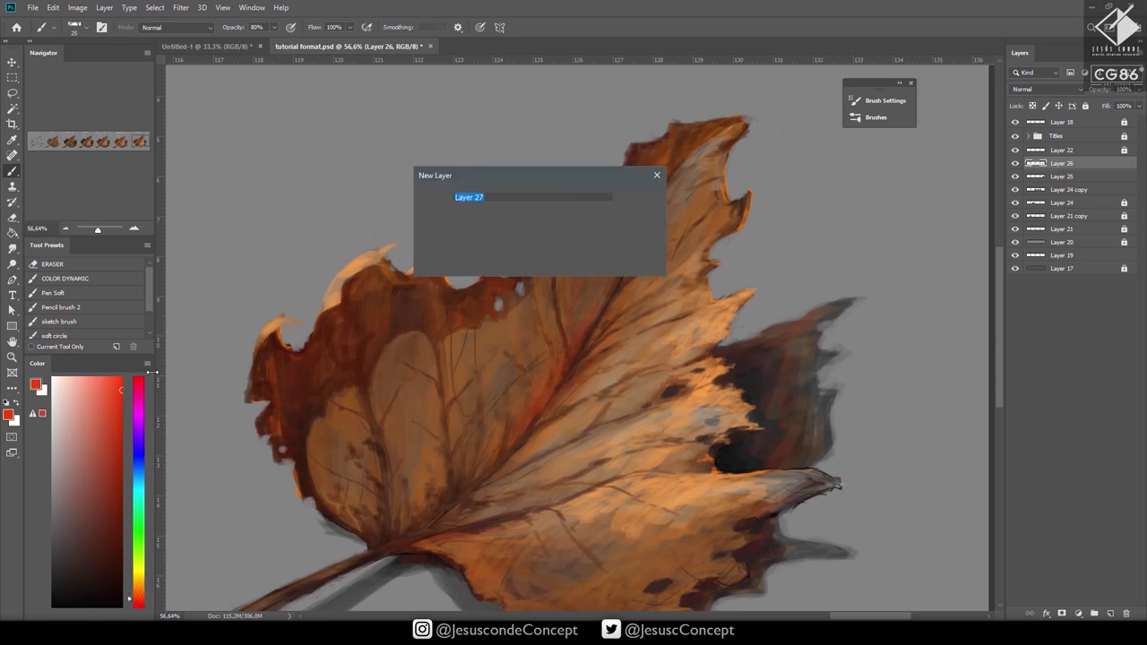
key("Return")
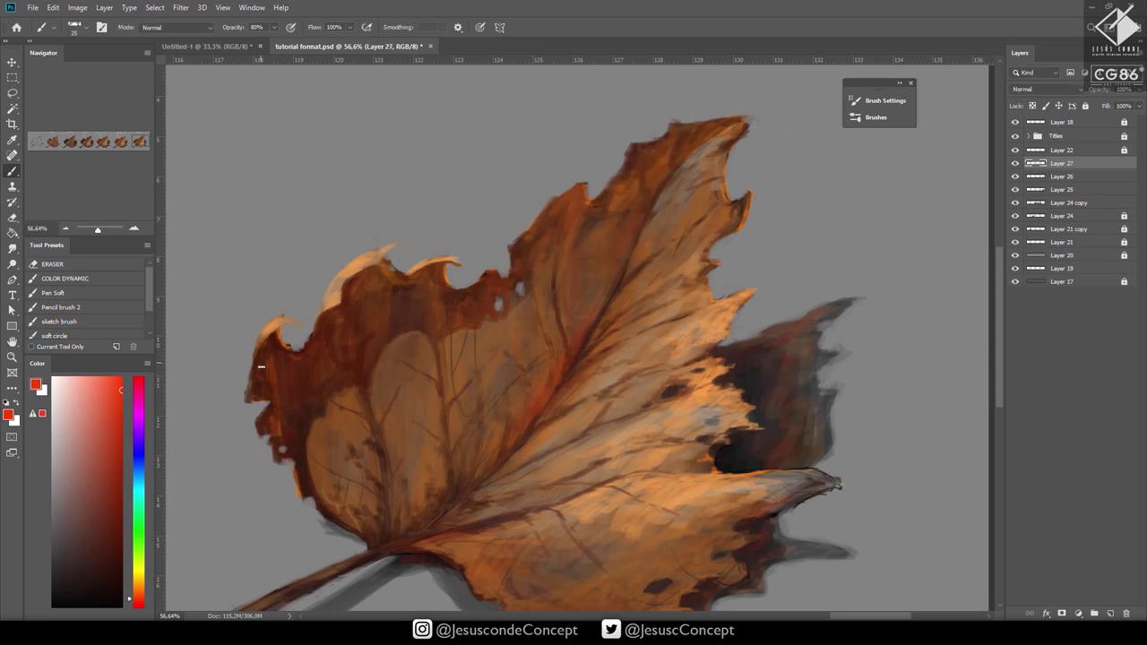
Paint saturated red-orange strokes over the dark left edge of the leaf, from the curl down to the base.
mouse_move(261, 366)
left_mouse_down()
mouse_move(257, 401)
mouse_move(279, 393)
mouse_move(266, 427)
mouse_move(279, 397)
mouse_move(285, 431)
left_mouse_up()
left_click_drag(304, 489, 299, 431)
mouse_move(288, 393)
left_mouse_down()
mouse_move(297, 445)
mouse_move(331, 518)
left_mouse_up()
mouse_move(303, 428)
left_mouse_down()
mouse_move(320, 409)
mouse_move(290, 377)
mouse_move(257, 375)
left_mouse_up()
Add another new layer above the red-orange strokes and sample a dark red from the leaf's left edge.
key("z")
left_click_drag(429, 403, 368, 465)
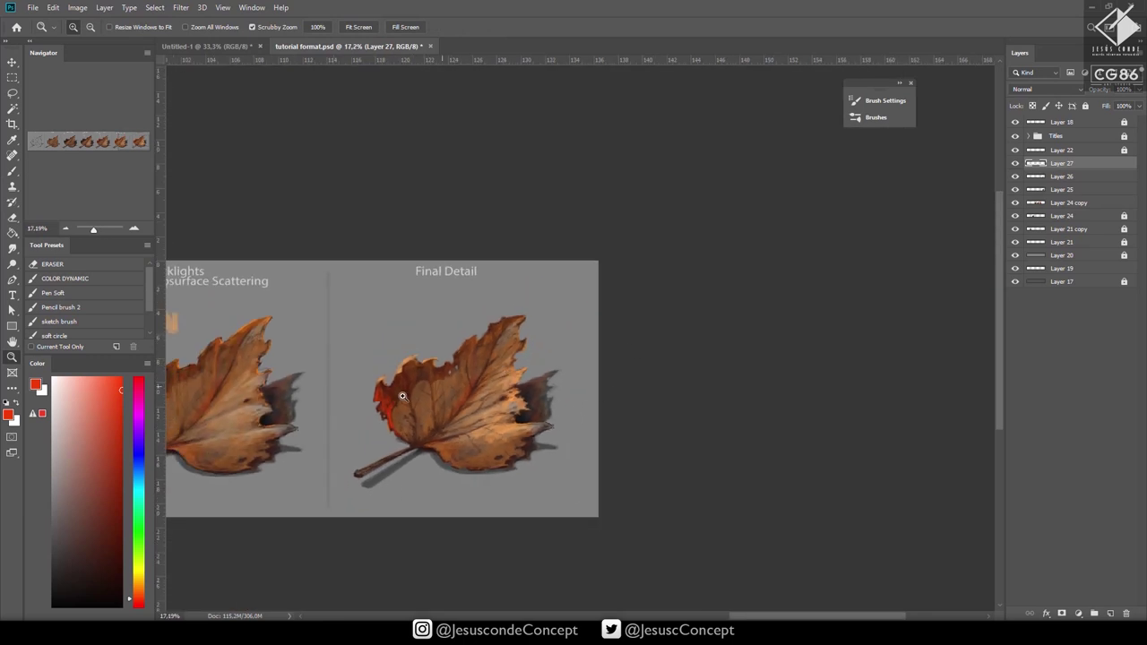
left_click_drag(404, 397, 558, 372)
key("h")
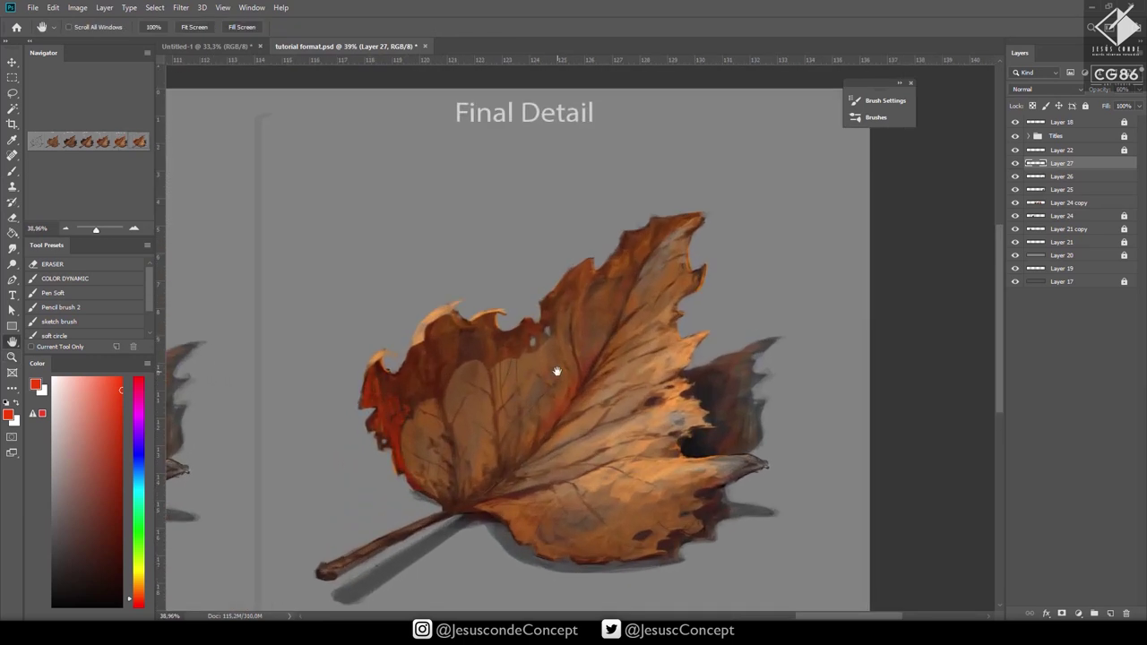
key("ctrl+shift+n")
key("Return")
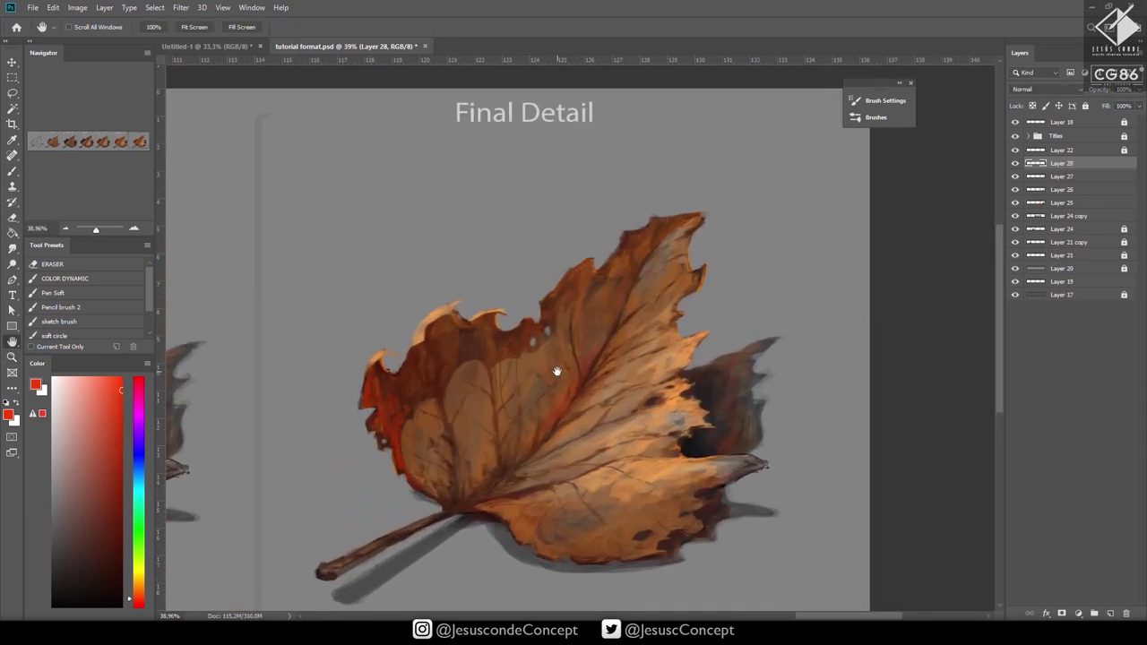
key("z")
left_click_drag(404, 397, 395, 434)
key("b")
left_click(395, 434, "alt")
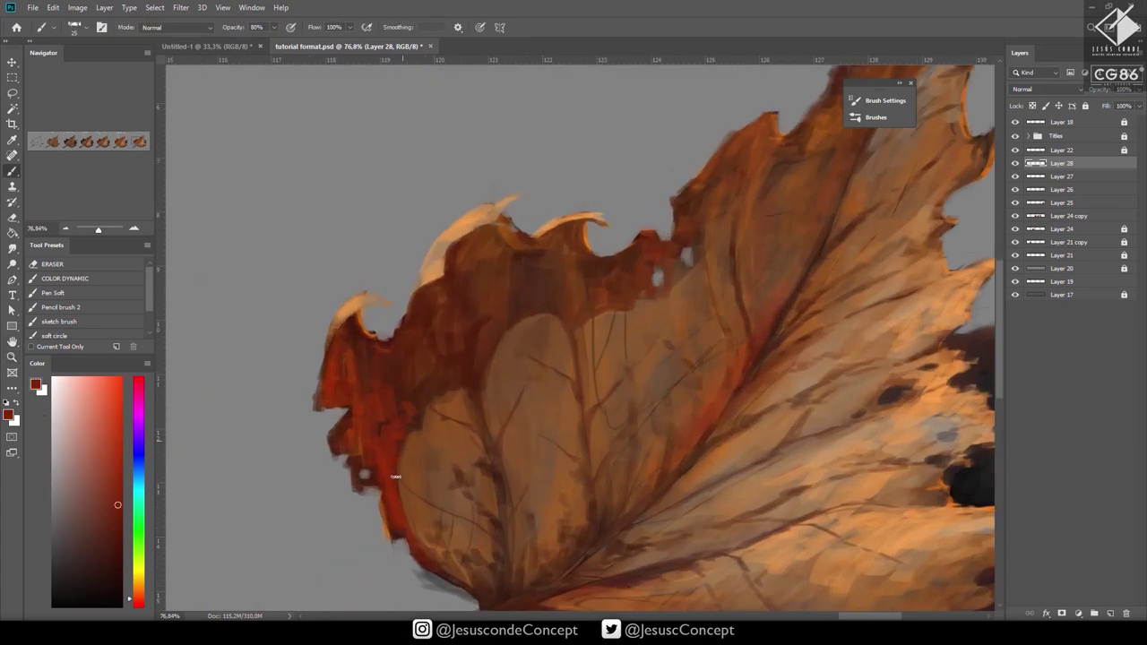
Blend dark red over the left edge and paint it along the upper edge above the two small holes.
mouse_move(407, 520)
left_mouse_down()
mouse_move(450, 576)
mouse_move(398, 494)
mouse_move(395, 539)
mouse_move(383, 475)
left_mouse_up()
left_click_drag(327, 360, 319, 383)
left_click_drag(692, 190, 672, 205)
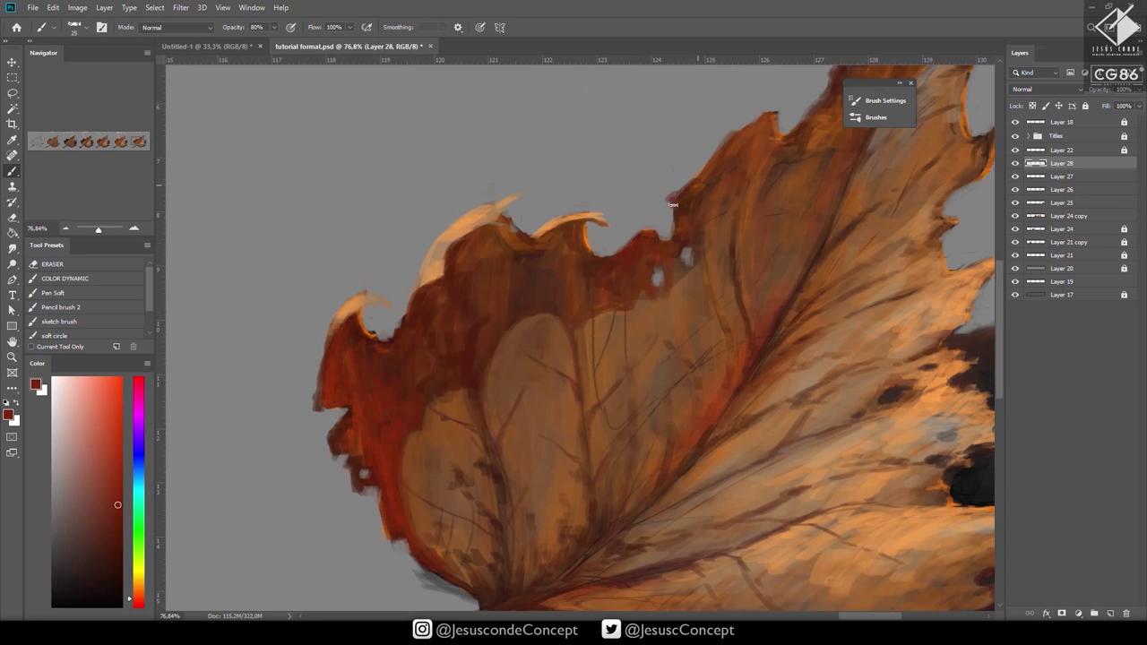
left_click_drag(703, 169, 732, 143)
Paint dark red across the lower-right lobe and its pointed tip, and add sampled light orange beside the lobe's main vein.
key("ctrl+space")
left_click_drag(723, 232, 627, 240)
mouse_move(804, 304)
left_mouse_down()
mouse_move(722, 336)
mouse_move(693, 368)
mouse_move(743, 389)
left_mouse_up()
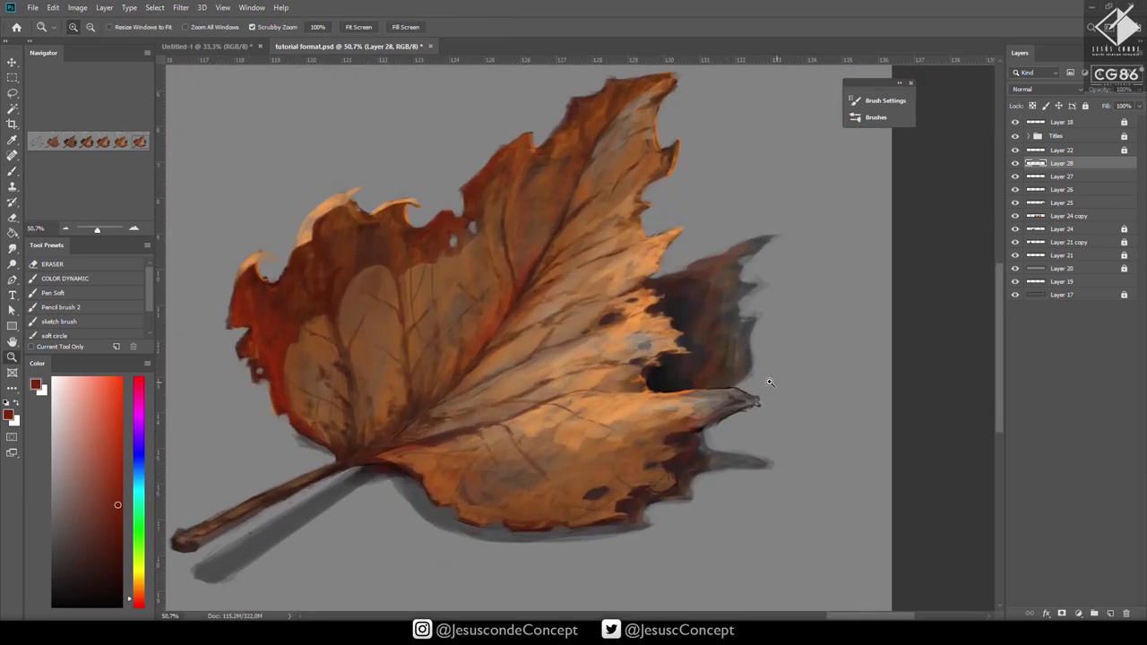
key("b")
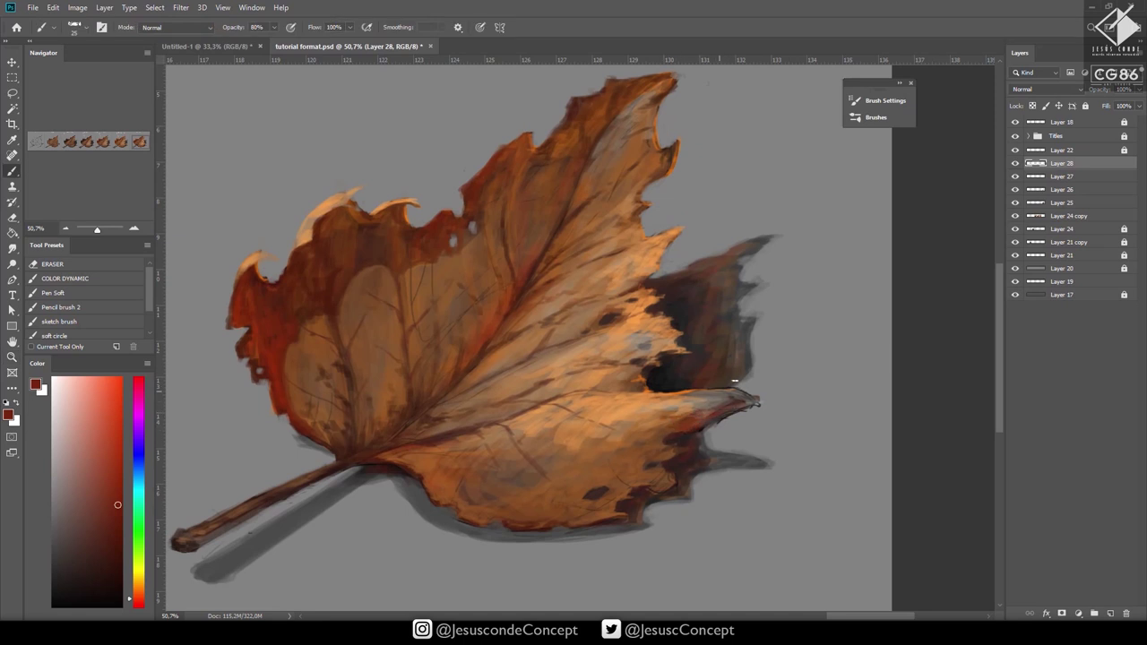
mouse_move(722, 404)
left_mouse_down()
mouse_move(680, 419)
mouse_move(744, 398)
mouse_move(645, 434)
mouse_move(628, 454)
mouse_move(651, 440)
mouse_move(640, 471)
mouse_move(630, 456)
mouse_move(590, 463)
mouse_move(638, 470)
mouse_move(598, 521)
mouse_move(599, 502)
mouse_move(562, 522)
left_mouse_up()
mouse_move(596, 484)
left_mouse_down()
mouse_move(515, 483)
mouse_move(539, 477)
mouse_move(528, 504)
mouse_move(519, 491)
mouse_move(476, 517)
mouse_move(488, 487)
mouse_move(443, 502)
left_mouse_up()
left_click(605, 407, "alt")
mouse_move(543, 421)
left_mouse_down()
mouse_move(461, 446)
mouse_move(475, 439)
left_mouse_up()
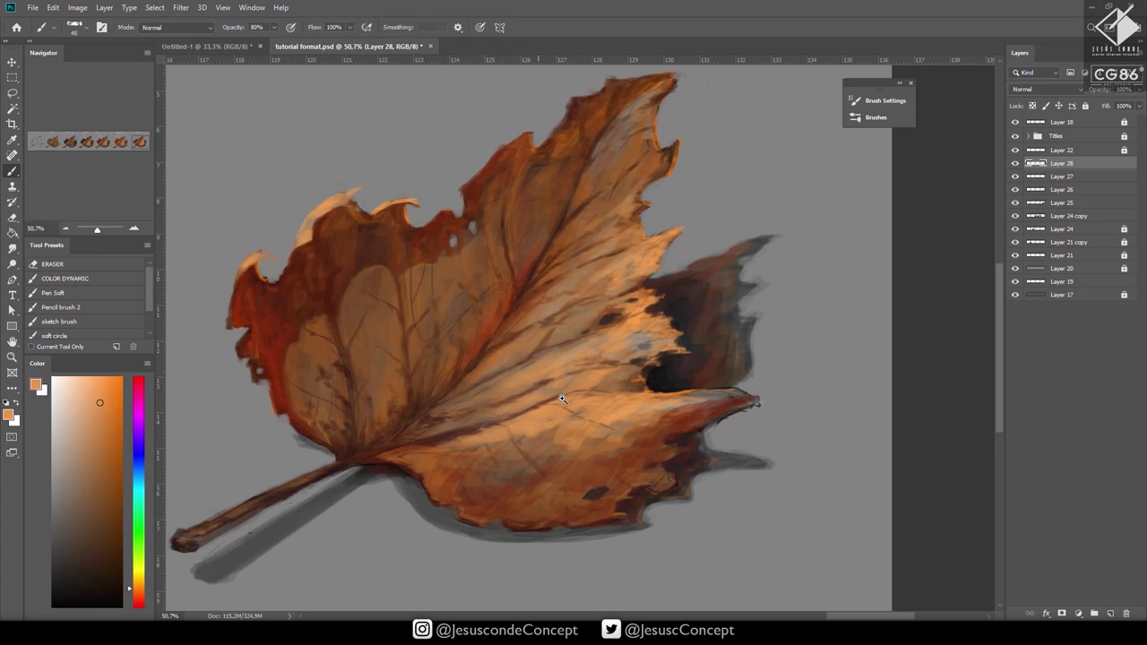
Paint sampled background grey over the cast shadow below the leaf's lower-right edge.
key("z")
left_click_drag(561, 402, 463, 487)
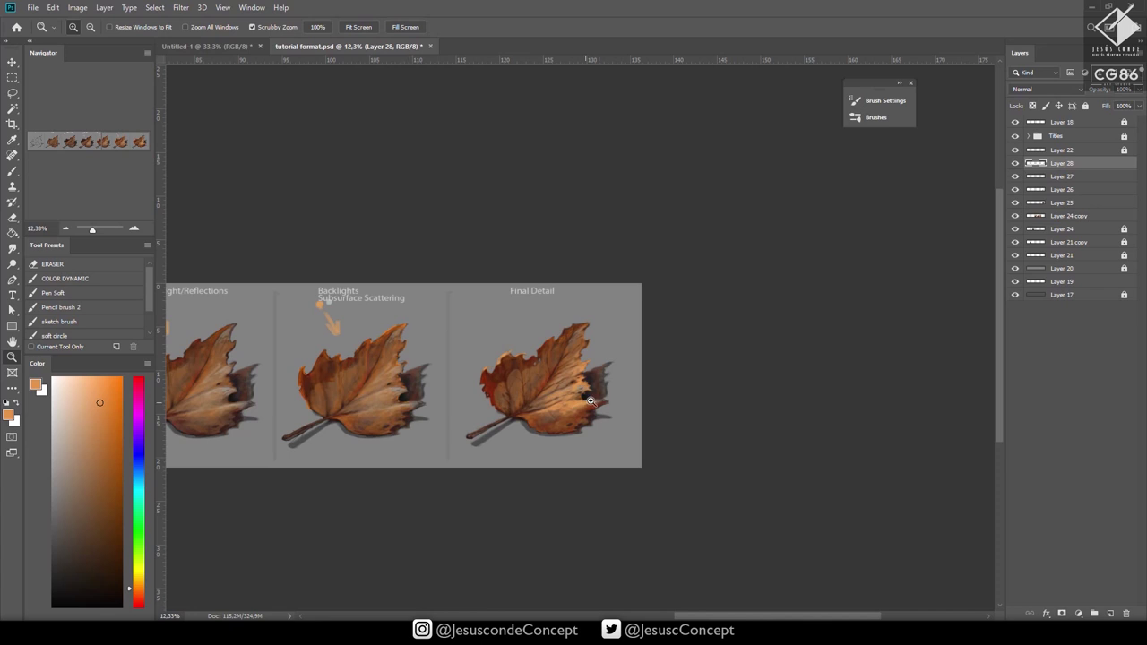
left_click_drag(593, 403, 704, 403)
key("b")
left_click(578, 502, "alt")
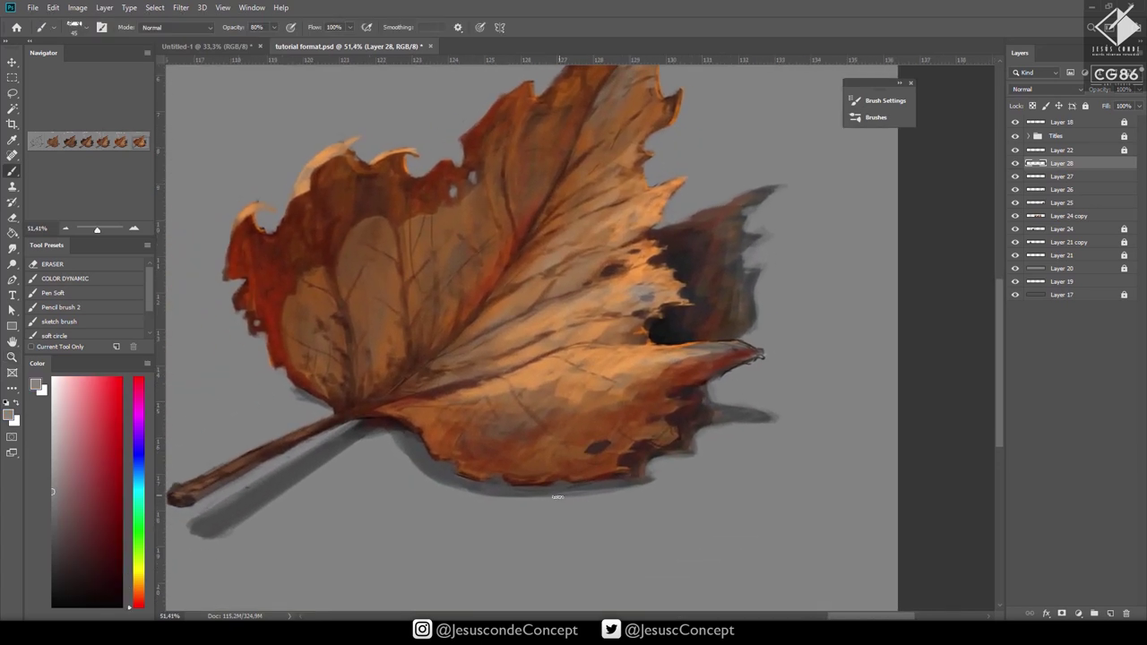
mouse_move(593, 489)
left_mouse_down()
mouse_move(647, 481)
mouse_move(616, 493)
mouse_move(652, 464)
left_mouse_up()
Rework the dark lower-right corner with sampled dark browns and paint out more of the shadow under the lower edge with grey.
left_click(641, 462, "alt")
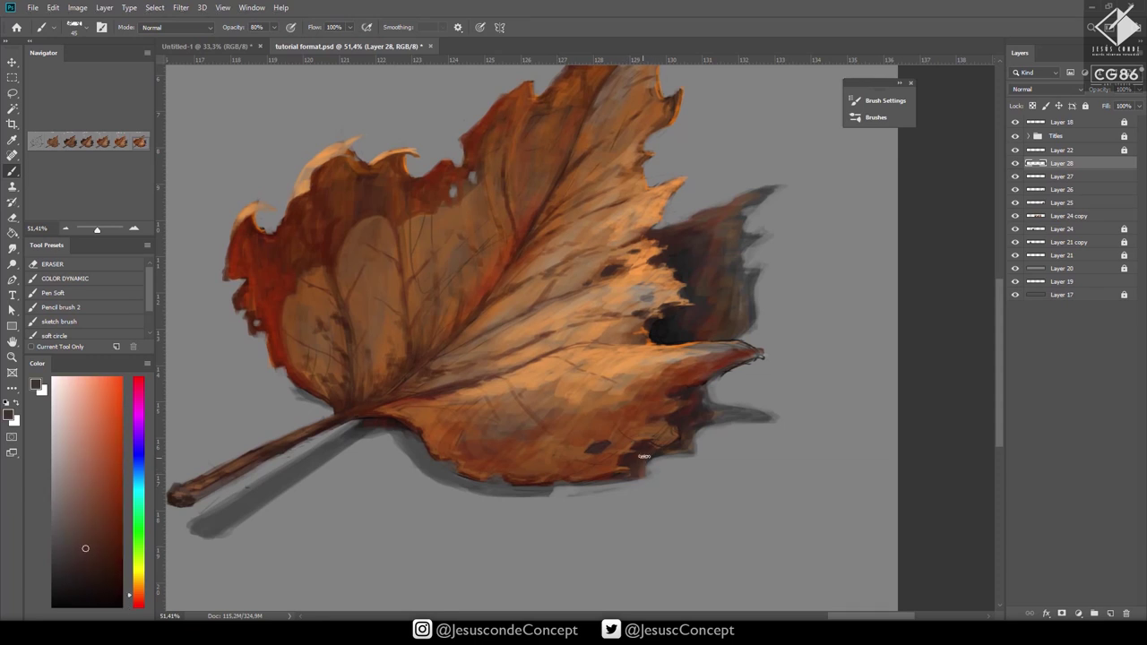
left_click(691, 405, "alt")
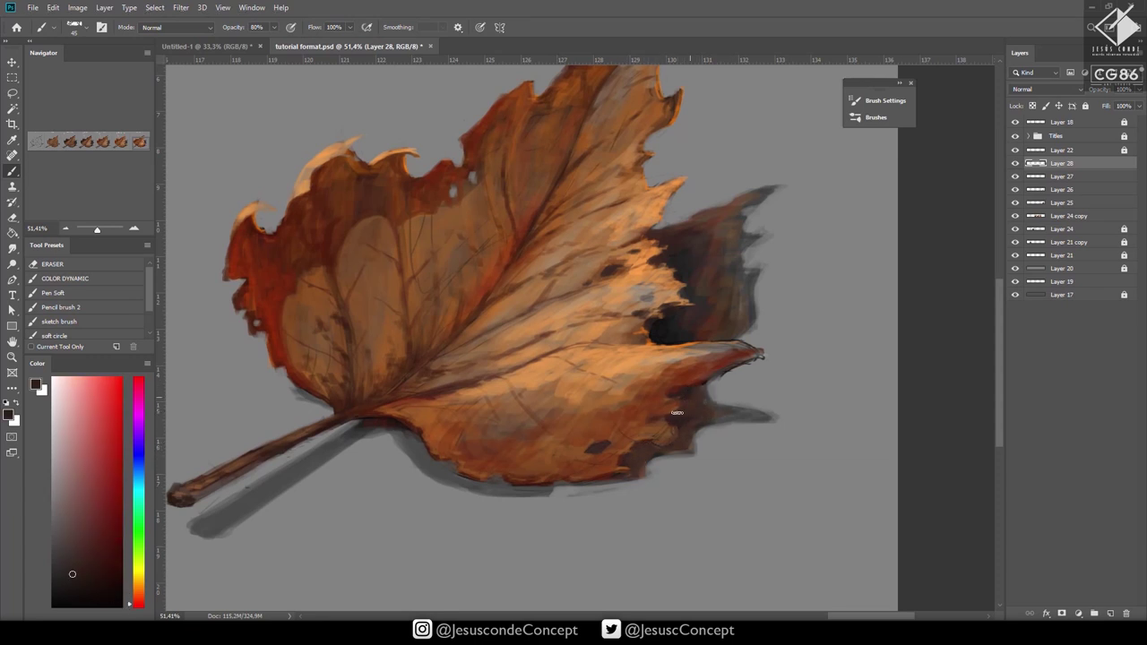
left_click(566, 498, "alt")
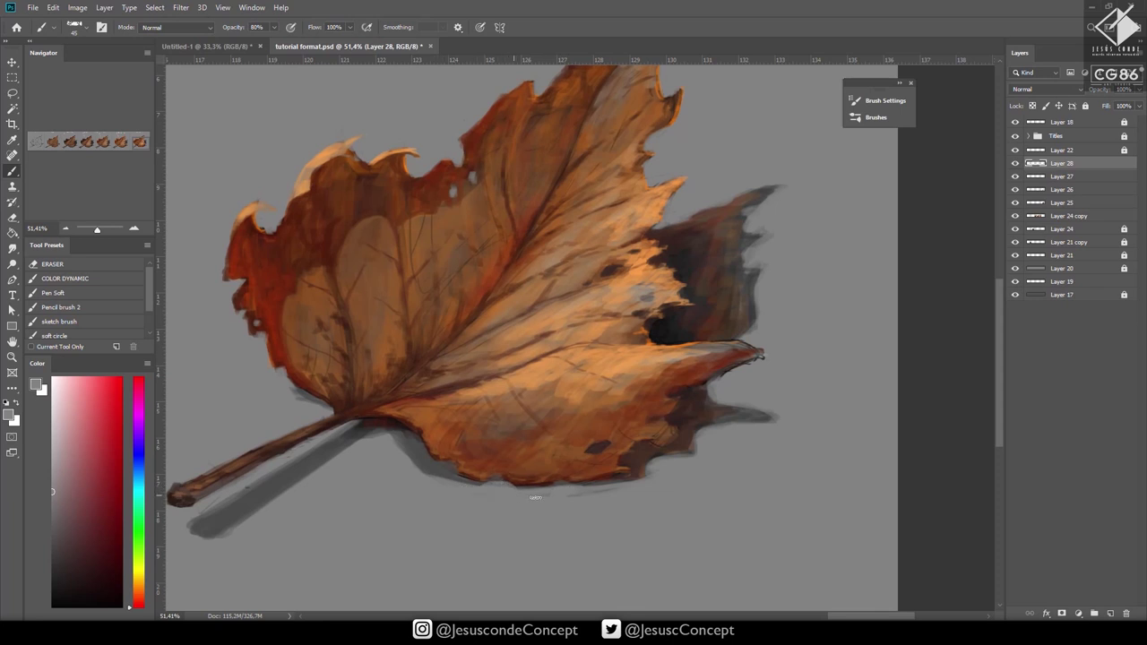
left_click(630, 462, "alt")
key("z")
left_click_drag(670, 464, 664, 471)
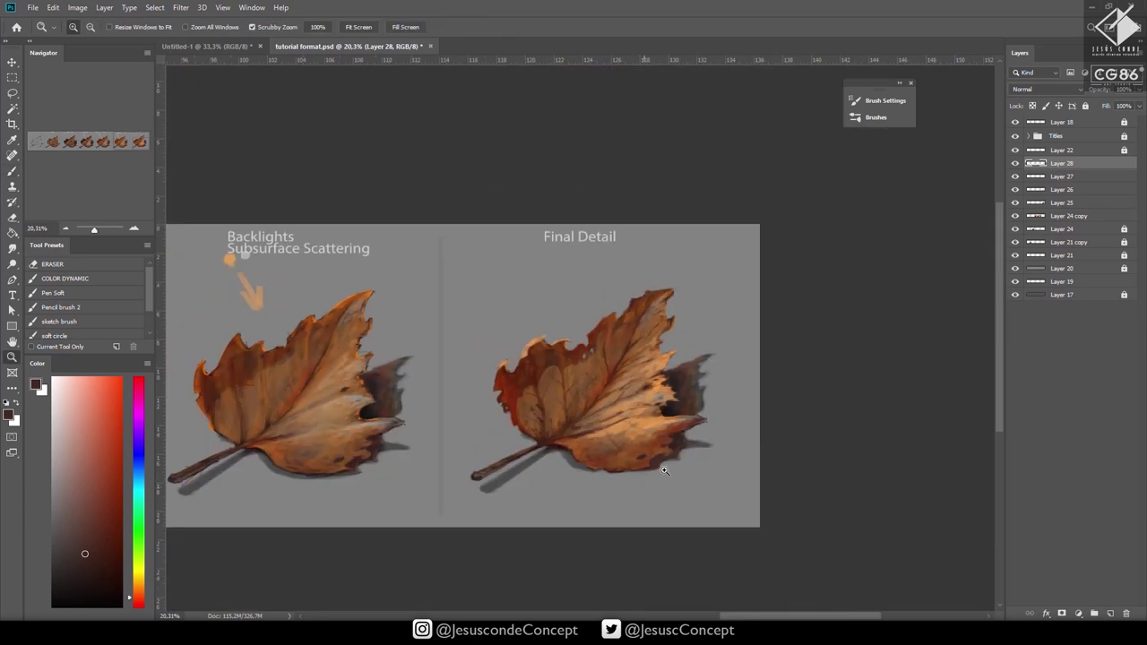
left_click(699, 456, "alt")
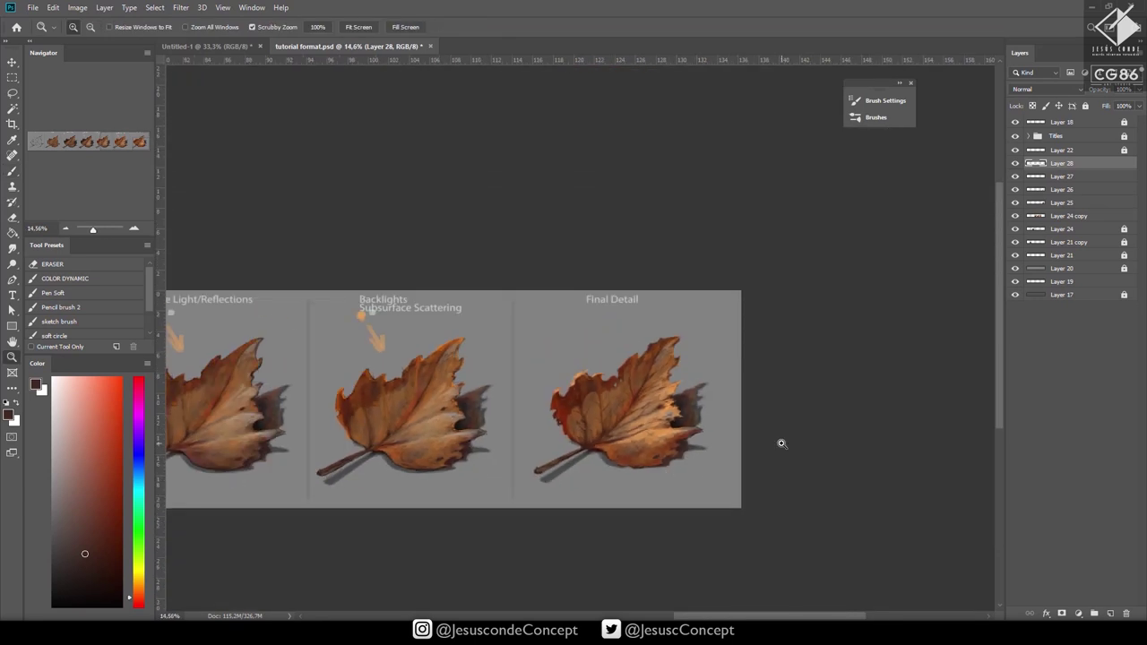
left_click_drag(664, 336, 737, 328)
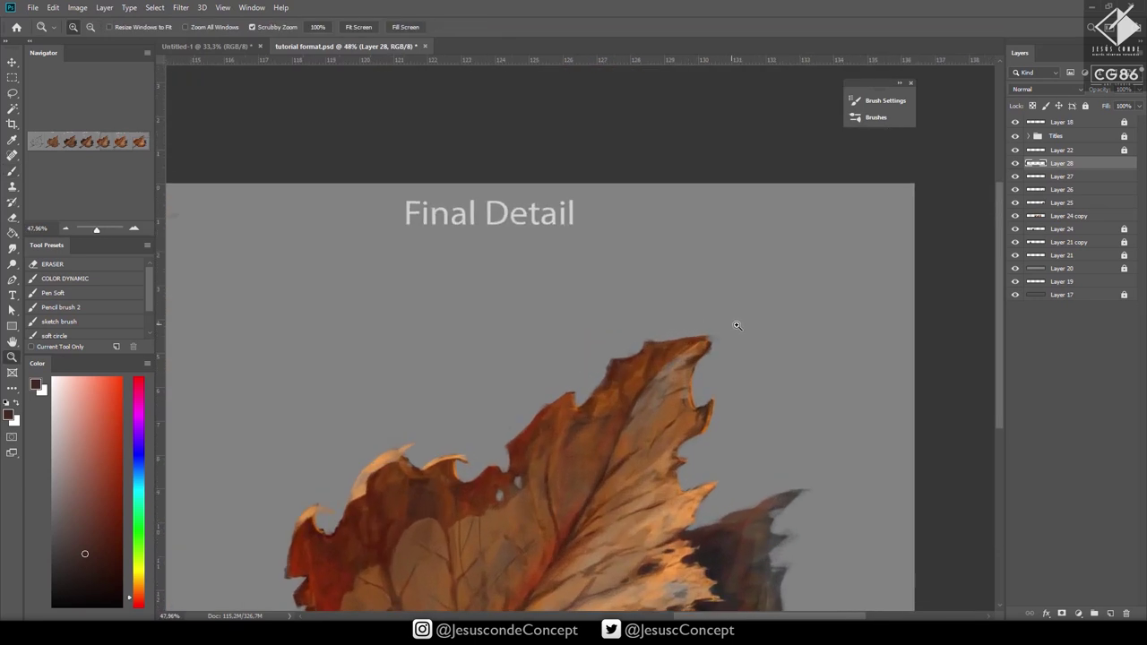
Trim the leaf's upper tip with sampled background grey and rework its upper edge with sampled dark reds and browns.
key("b")
left_click(722, 326, "alt")
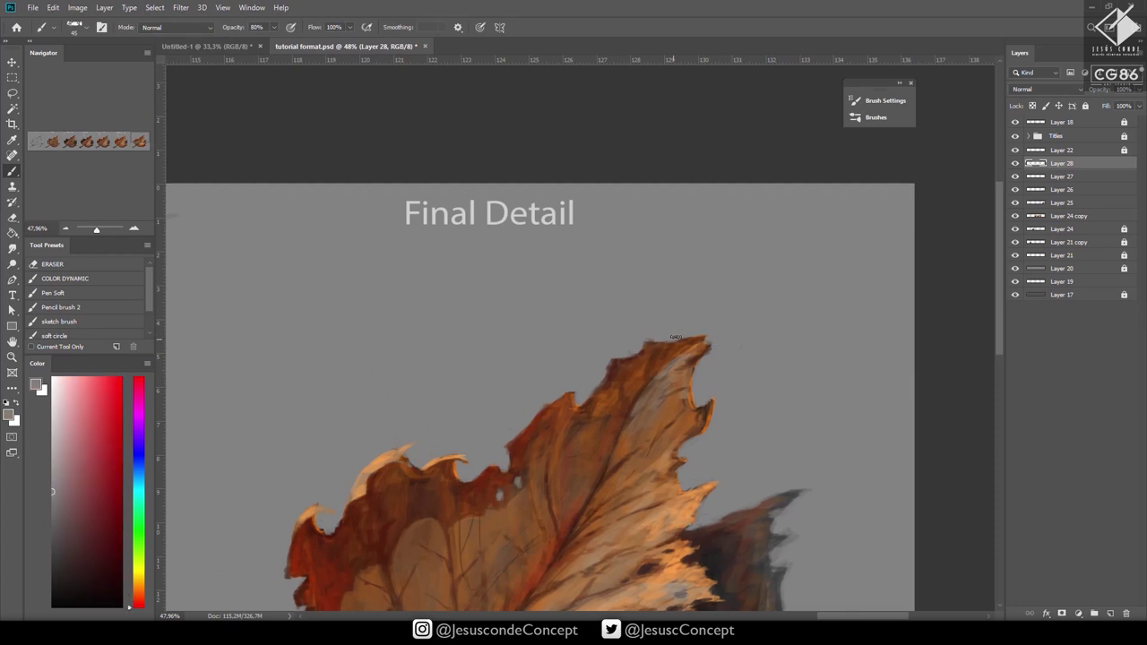
left_click(624, 364, "alt")
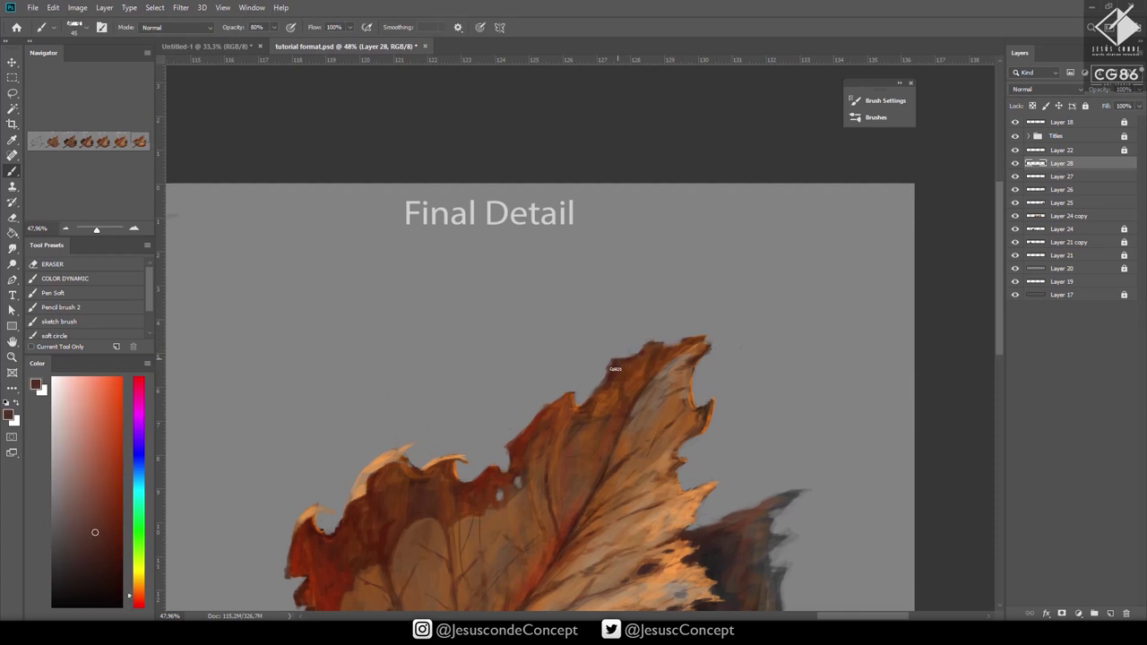
left_click(601, 413, "alt")
left_click(545, 418, "alt")
key("z")
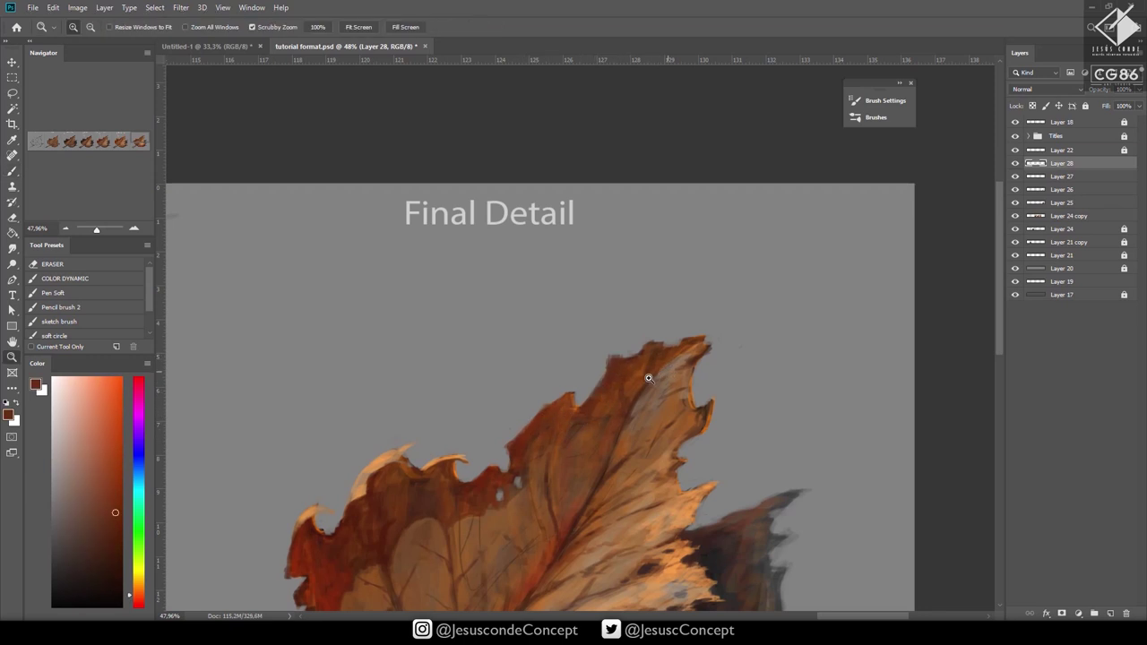
Save the leaf study document.
left_click_drag(659, 371, 631, 391)
scroll(672, 389, "down", 5)
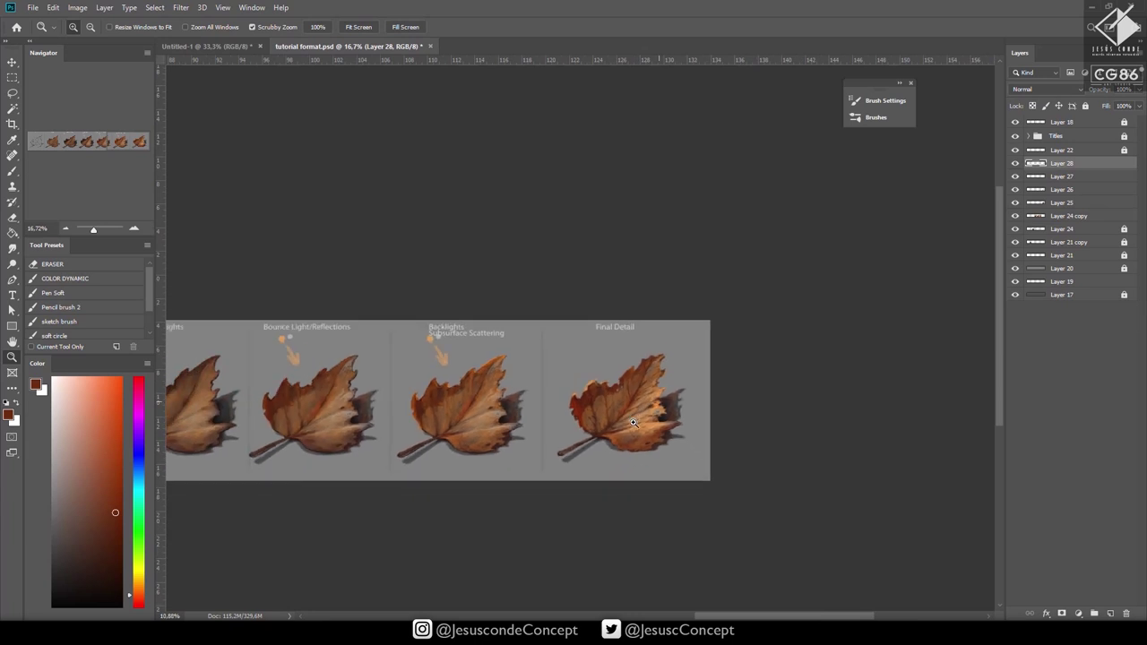
key("ctrl+s")
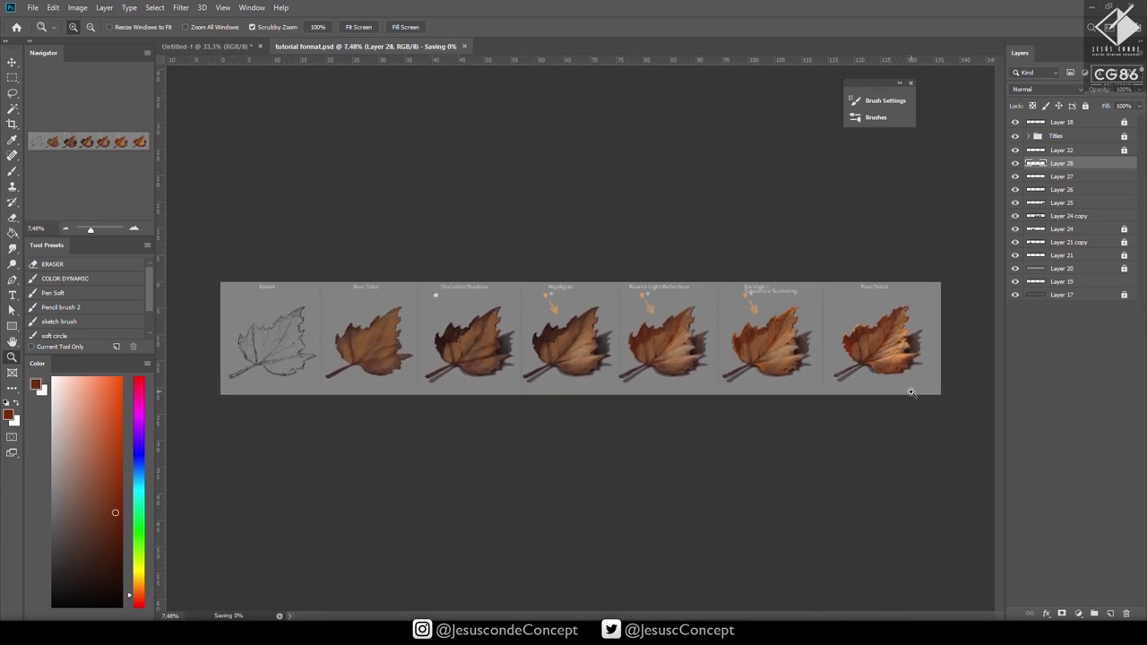
Paint sampled shadow grey under the leaf's lower-left edge near the stem and clean its outline with background grey.
left_click_drag(870, 369, 921, 376)
left_click_drag(838, 442, 721, 394)
left_click_drag(880, 381, 869, 381)
key("b")
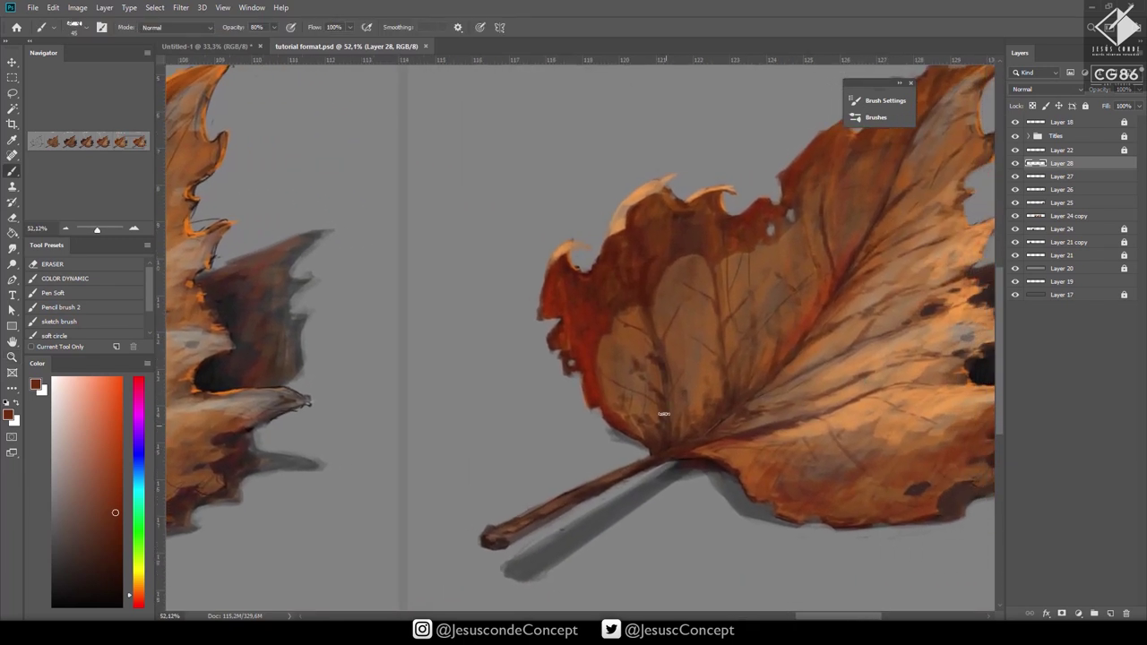
left_click(603, 441, "alt")
left_click(640, 487, "alt")
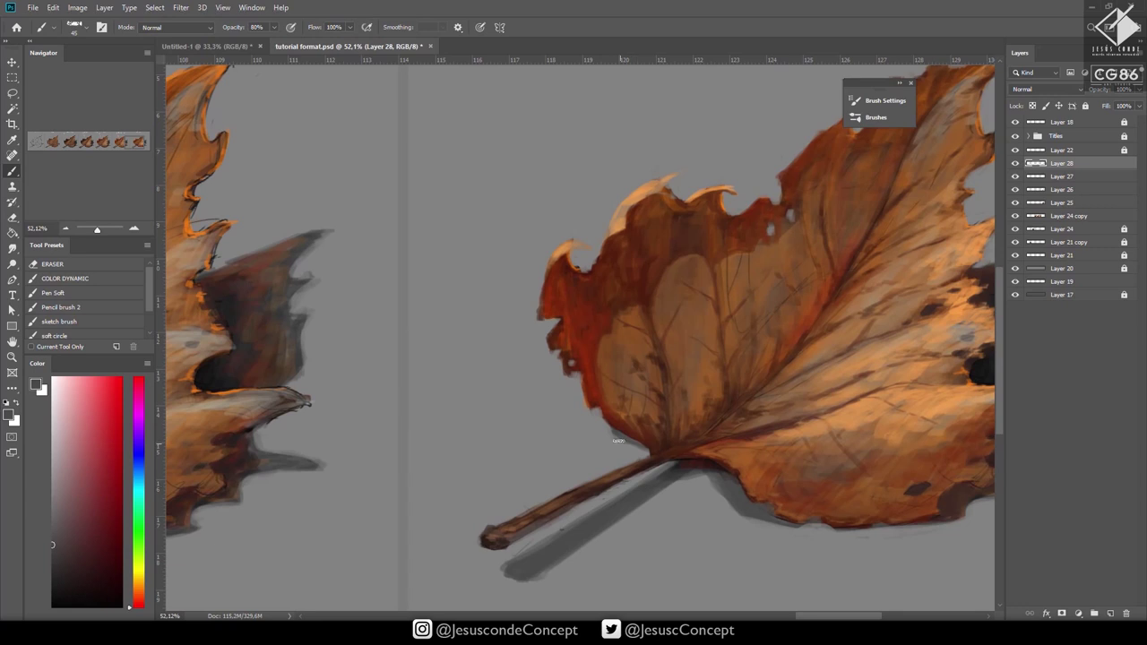
left_click_drag(615, 438, 652, 449)
left_click(605, 432, "alt")
key("z")
left_click_drag(730, 448, 658, 448)
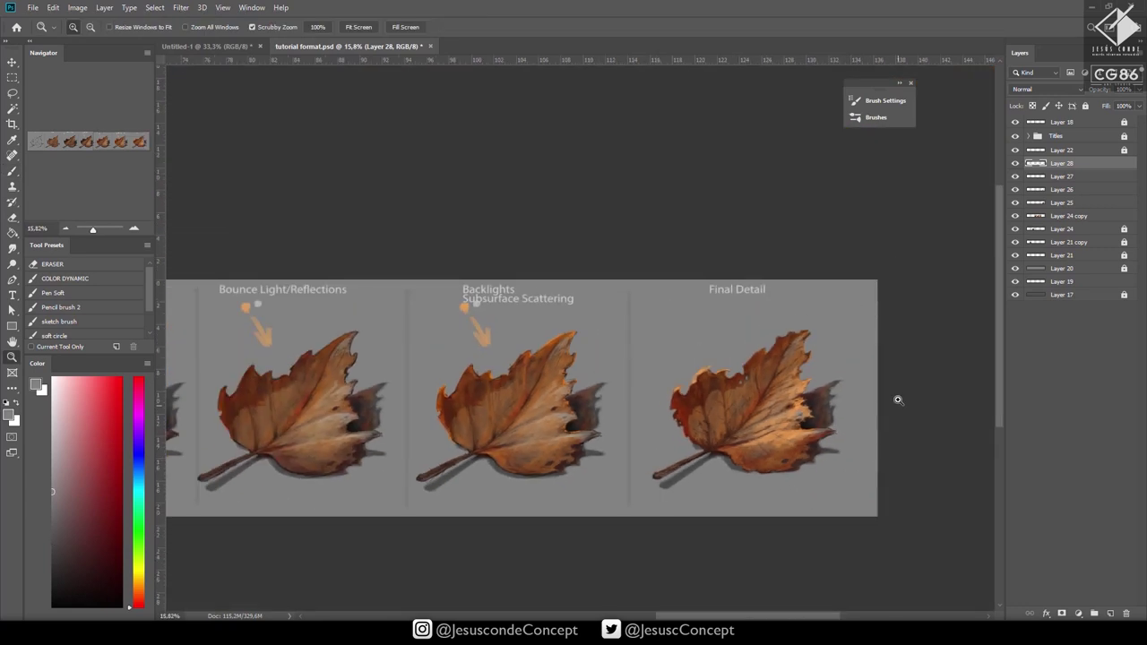
Tone down the shadowed back lobe with sampled dark greys at 40% brush opacity and soften its outer edge with background grey.
left_click_drag(831, 409, 896, 409)
key("b")
left_click(832, 427, "alt")
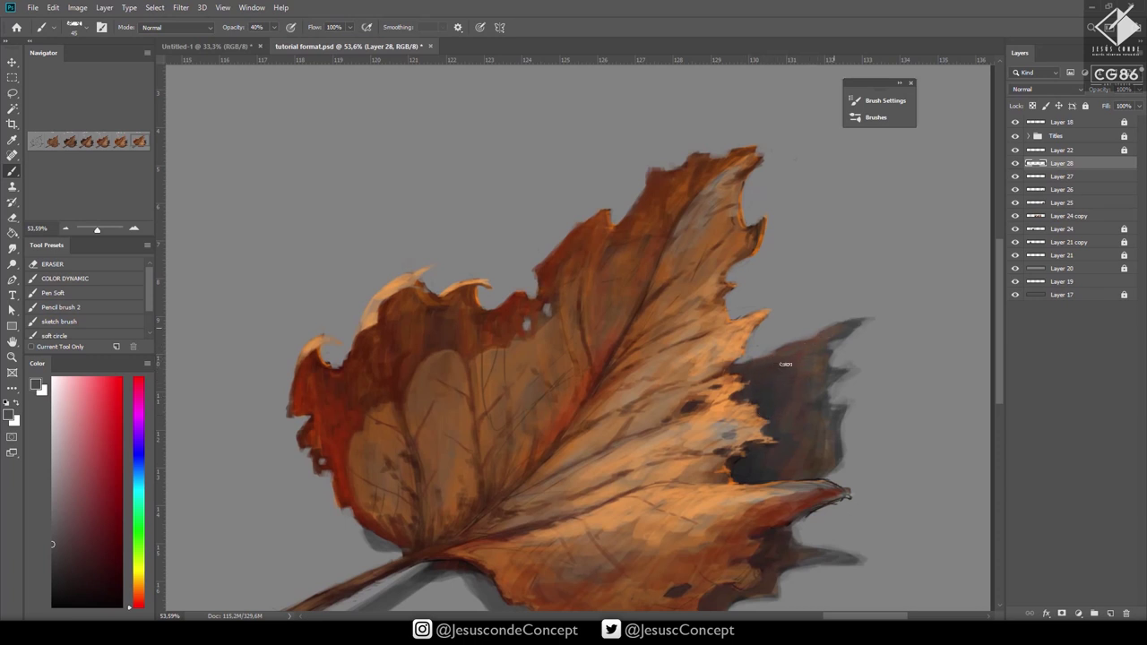
left_click(781, 413, "alt")
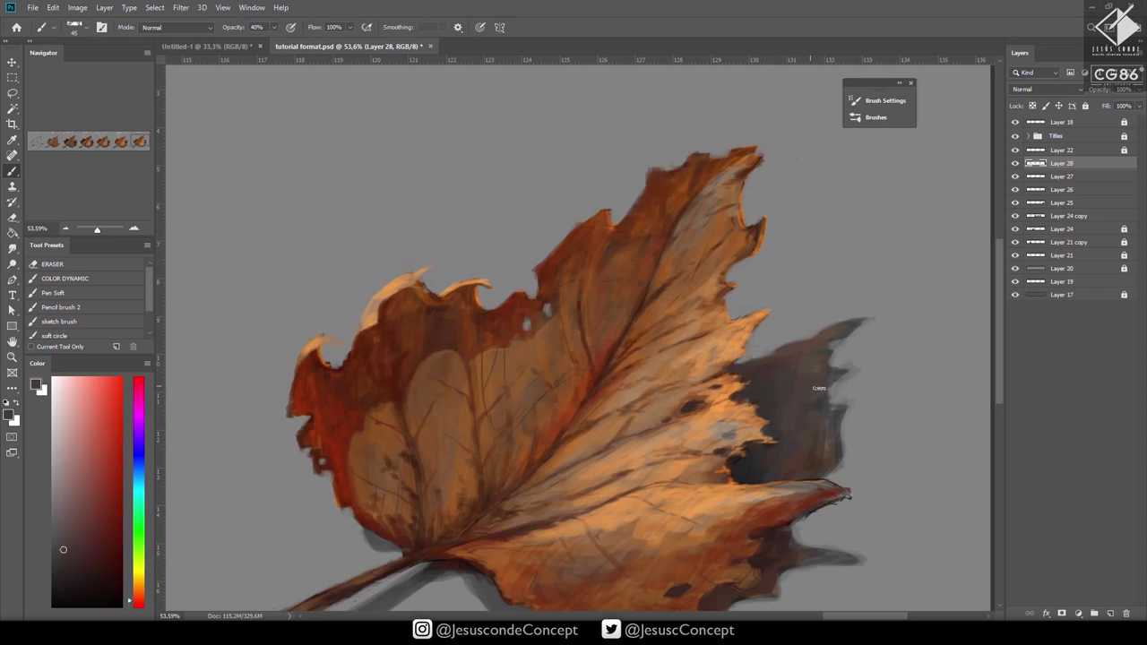
left_click(846, 358, "alt")
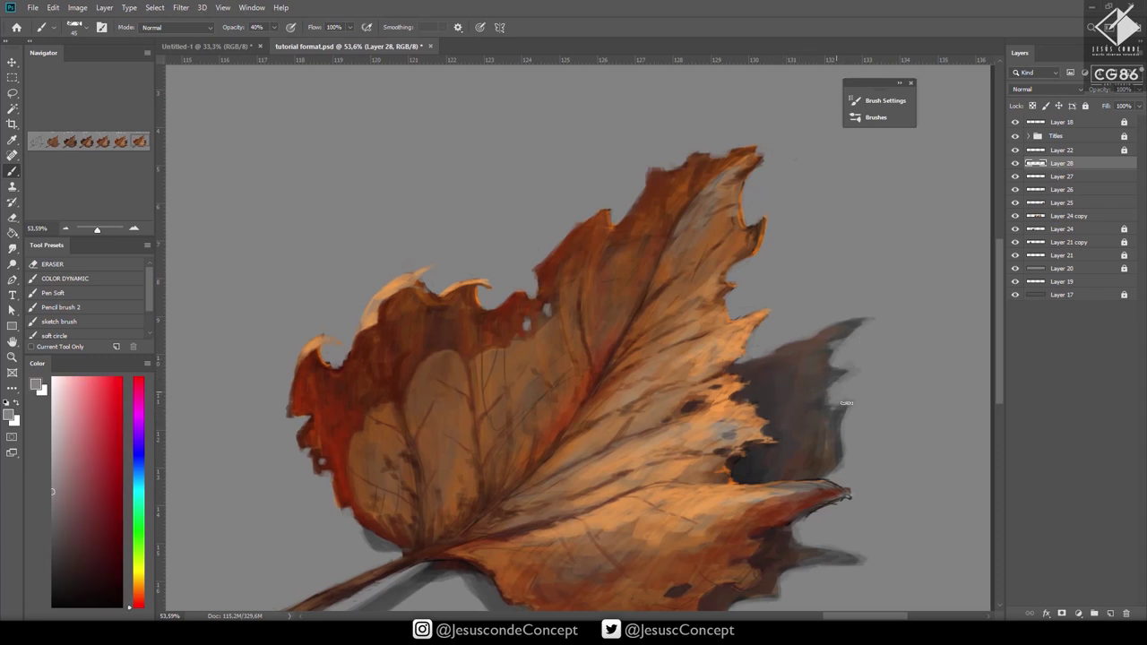
left_click_drag(869, 479, 851, 490)
left_click_drag(851, 490, 847, 483)
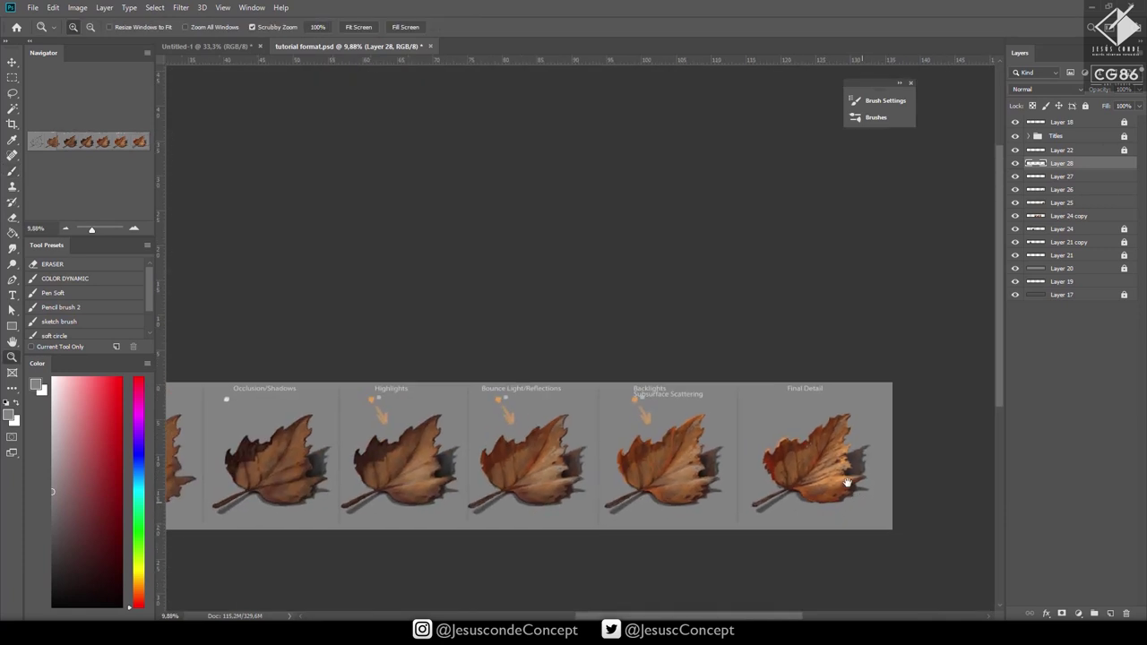
Rework the leaf's dark lower-right corner with sampled dark brown and red-brown at 100% brush opacity.
scroll(847, 484, "up", 5)
key("b")
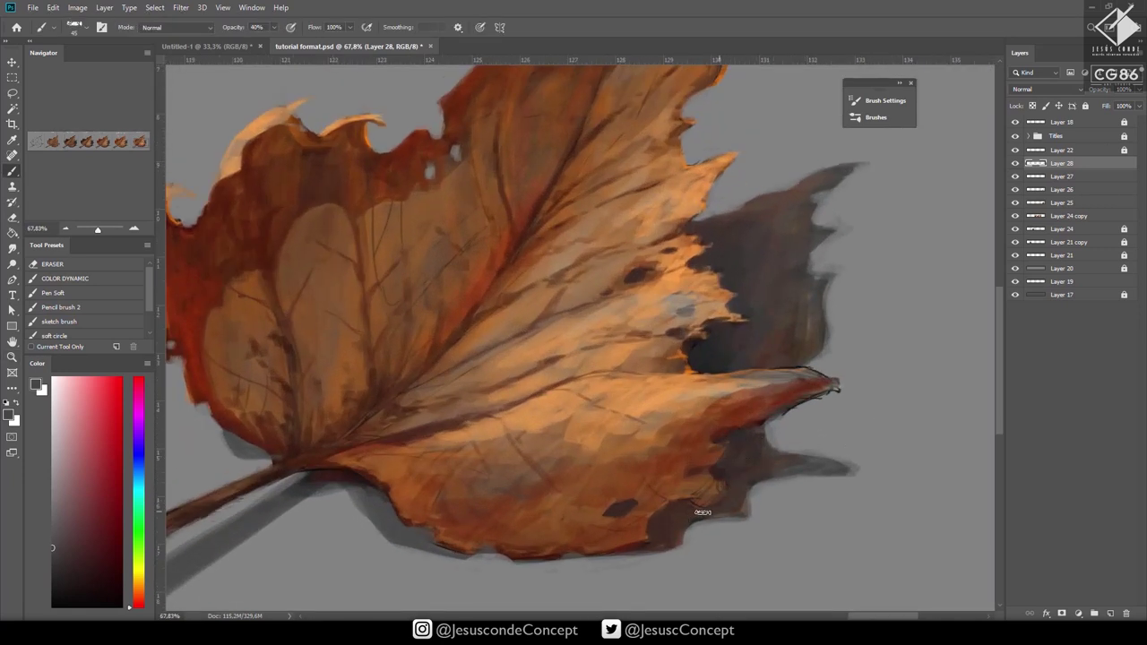
left_click(675, 508, "alt")
key("0")
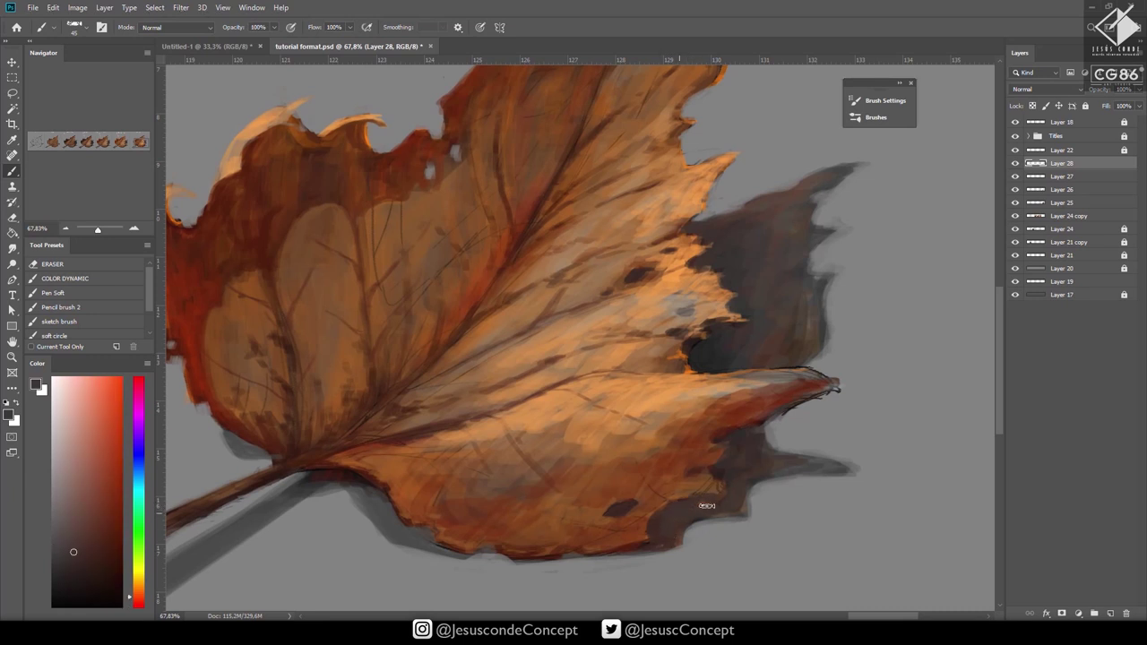
left_click(688, 480, "alt")
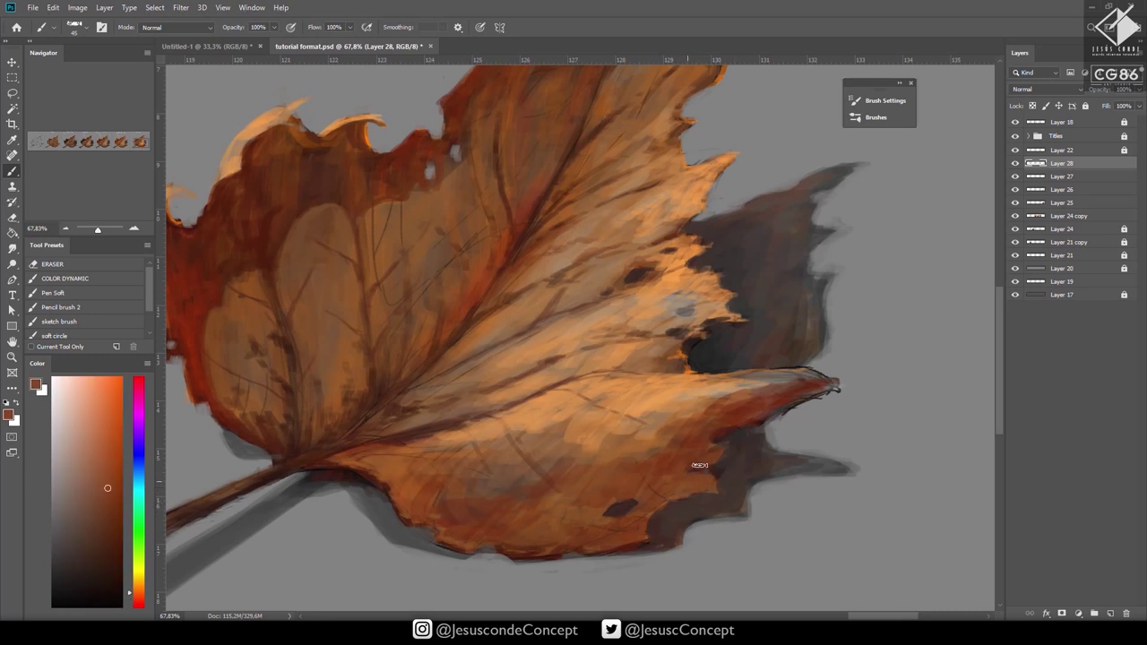
Add two new layers and paint saturated red along the jagged outer edge of the shadowed back lobe.
left_click_drag(758, 385, 704, 508)
left_click(623, 396, "alt")
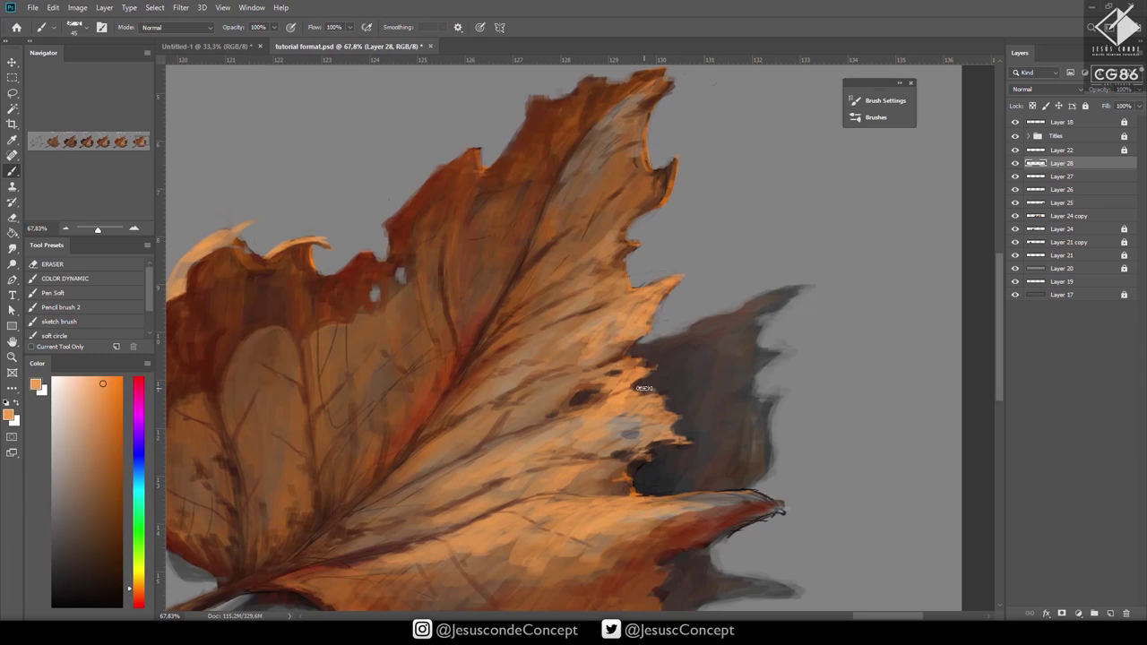
key("ctrl+shift+n")
key("Return")
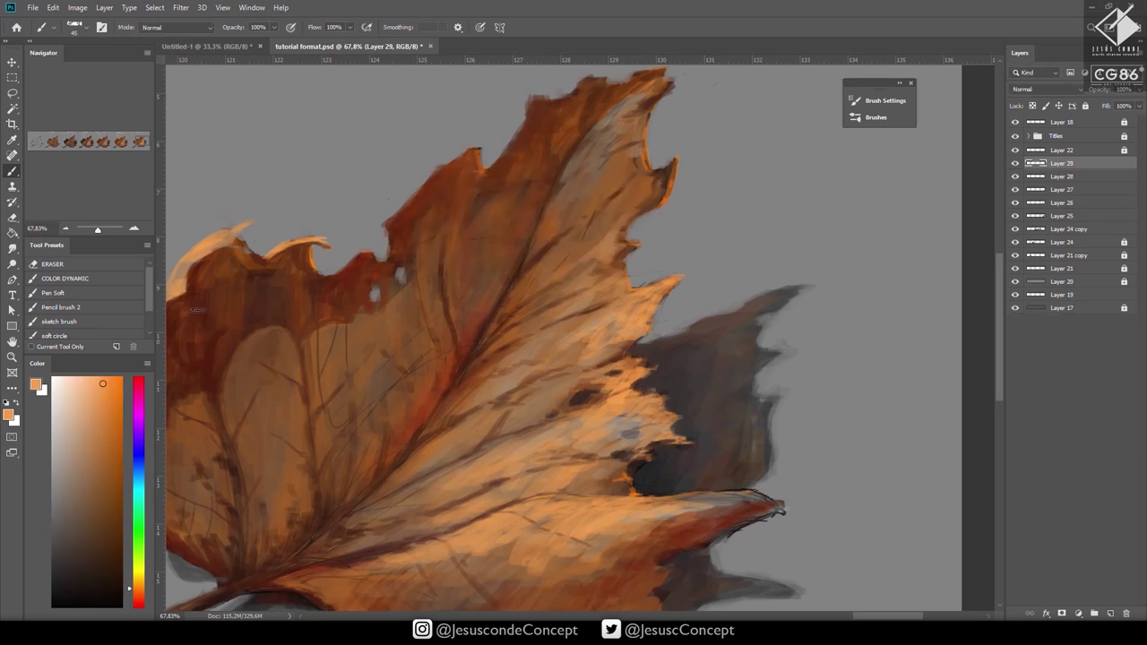
left_click(403, 216, "alt")
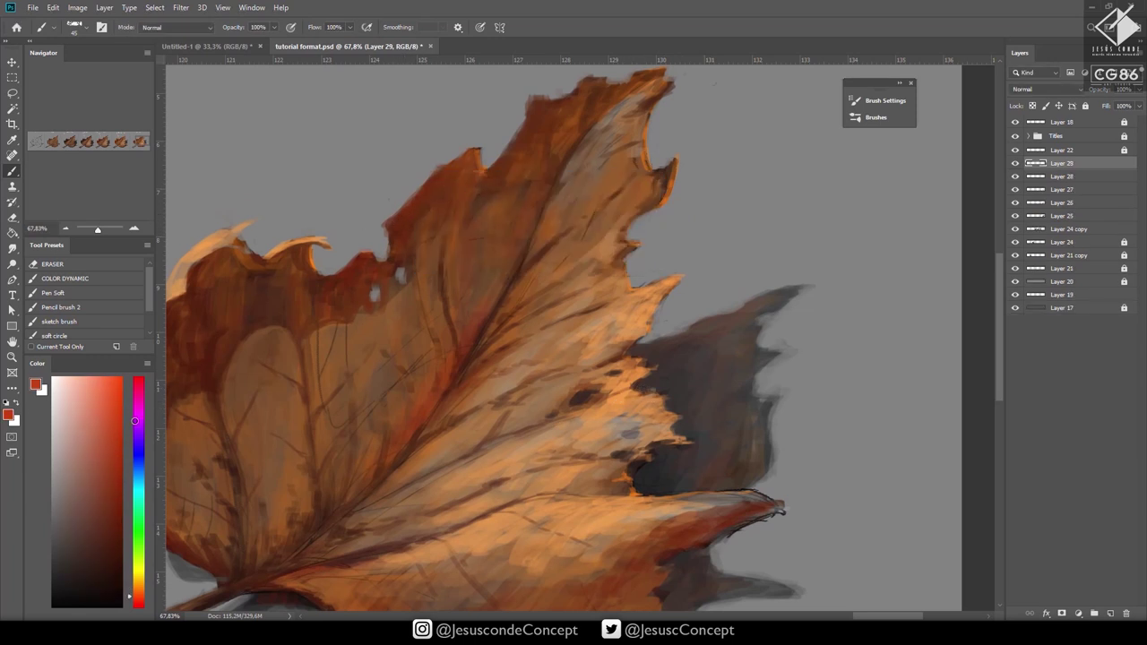
key("ctrl+shift+n")
key("Return")
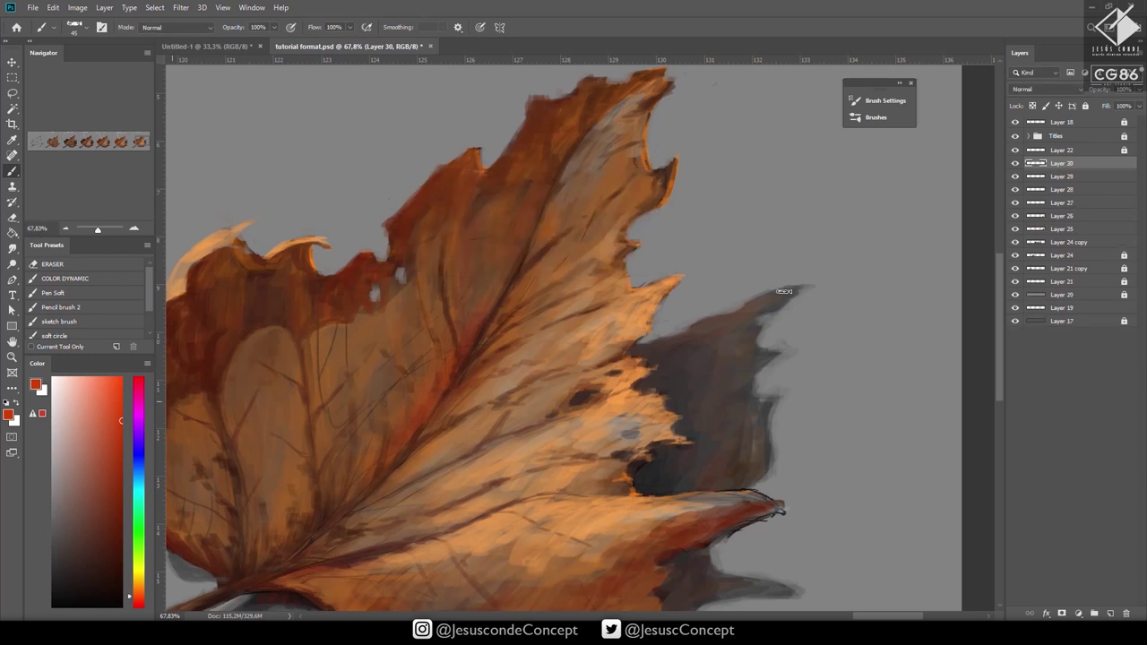
mouse_move(784, 296)
left_mouse_down()
mouse_move(749, 310)
mouse_move(752, 354)
mouse_move(758, 365)
mouse_move(768, 355)
mouse_move(743, 364)
mouse_move(751, 402)
mouse_move(772, 404)
mouse_move(750, 423)
mouse_move(761, 432)
mouse_move(754, 472)
mouse_move(738, 413)
left_mouse_up()
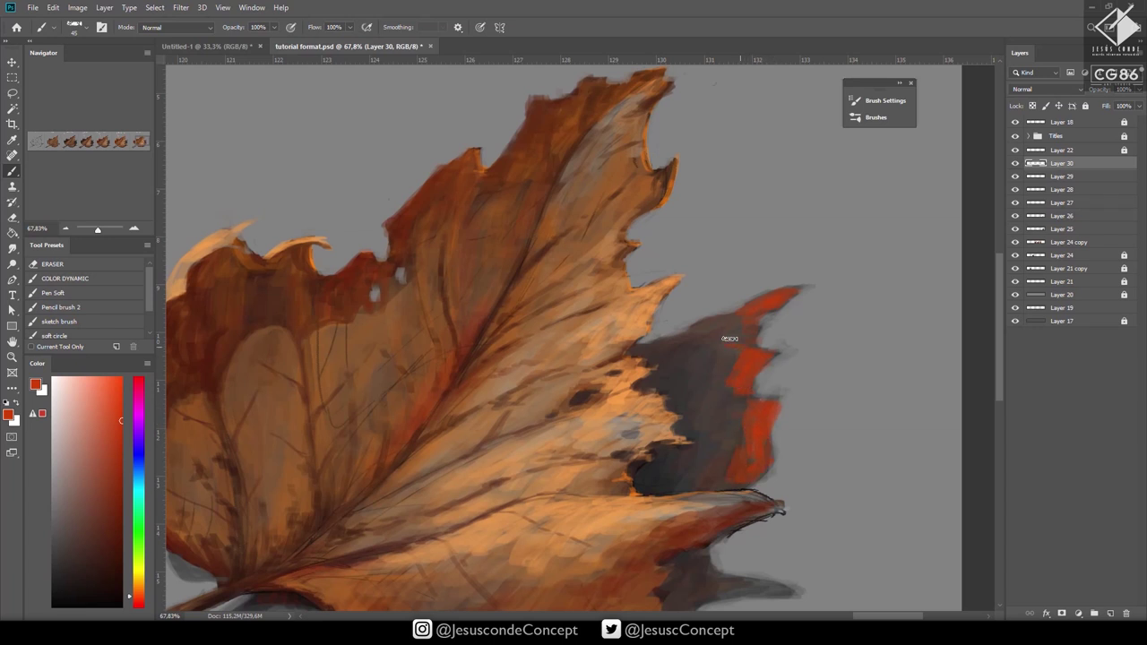
Lower the red layer's opacity to 40% and extend the red over the small shadowed point at the lower right.
mouse_move(652, 346)
left_mouse_down()
mouse_move(672, 356)
mouse_move(659, 390)
mouse_move(623, 394)
left_mouse_up()
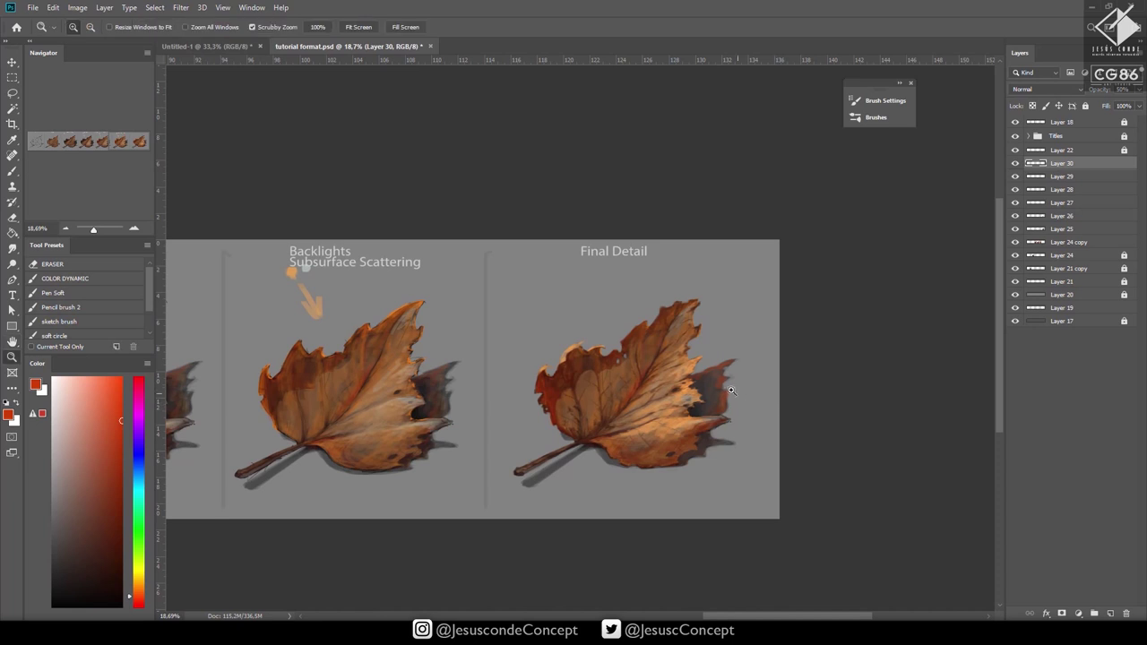
scroll(780, 405, "up", 5)
key("b")
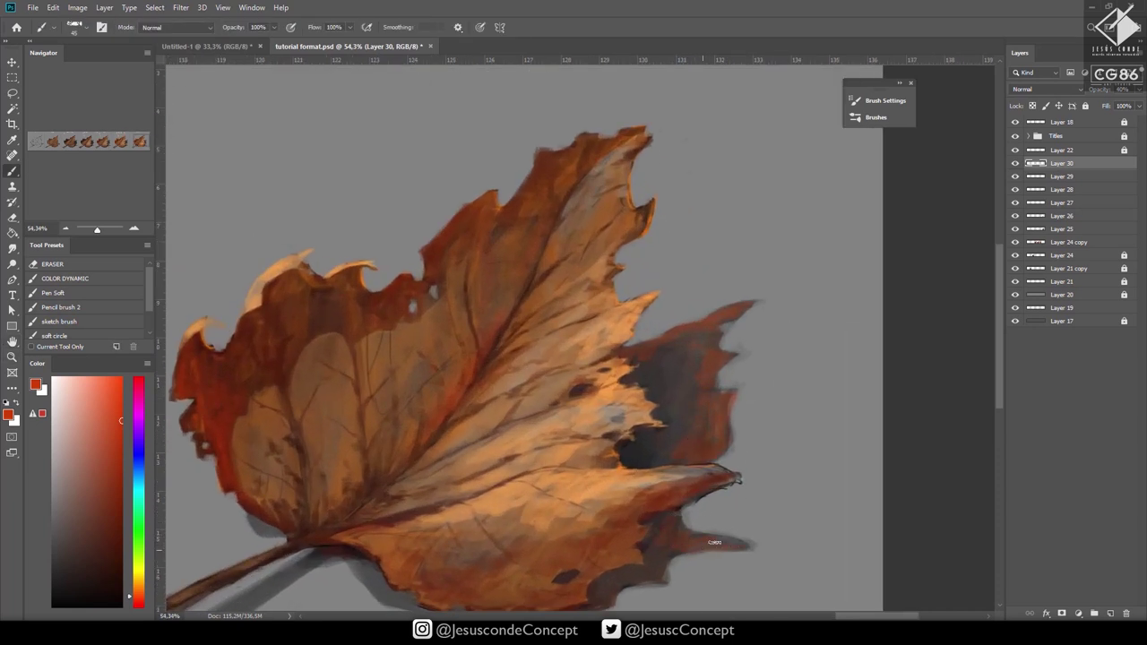
left_click(649, 571, "alt")
Reshape the right lobe's pointed tip on a new layer with sampled background grey, light tan and dark red.
left_click(715, 485, "alt")
left_click_drag(702, 502, 701, 493)
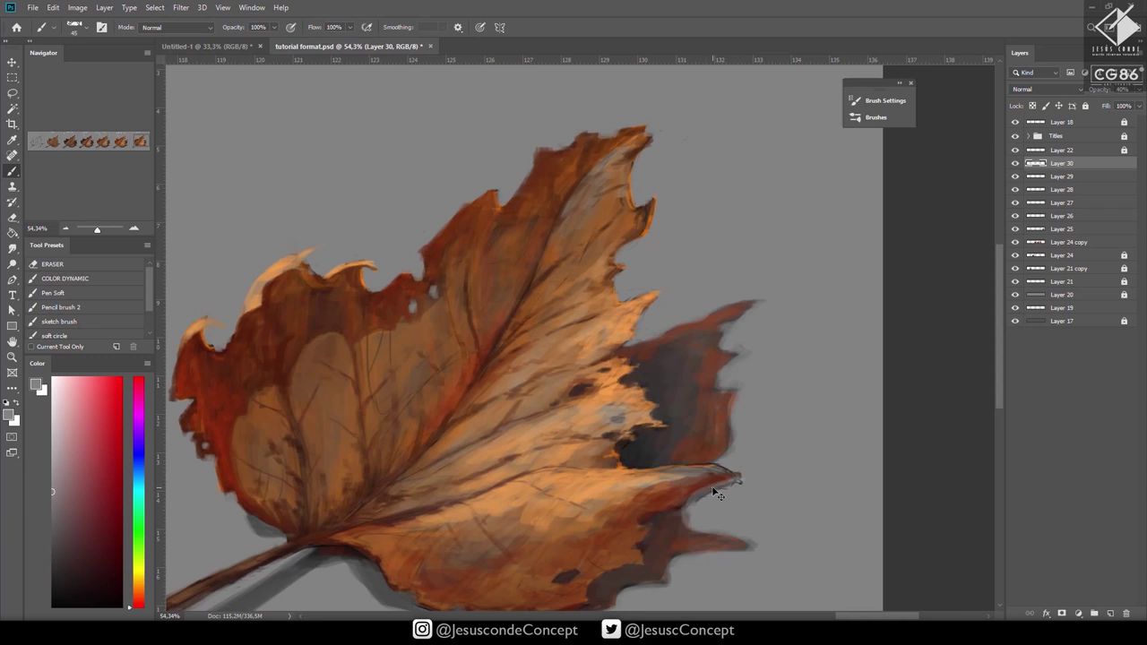
key("ctrl+shift+n")
key("Return")
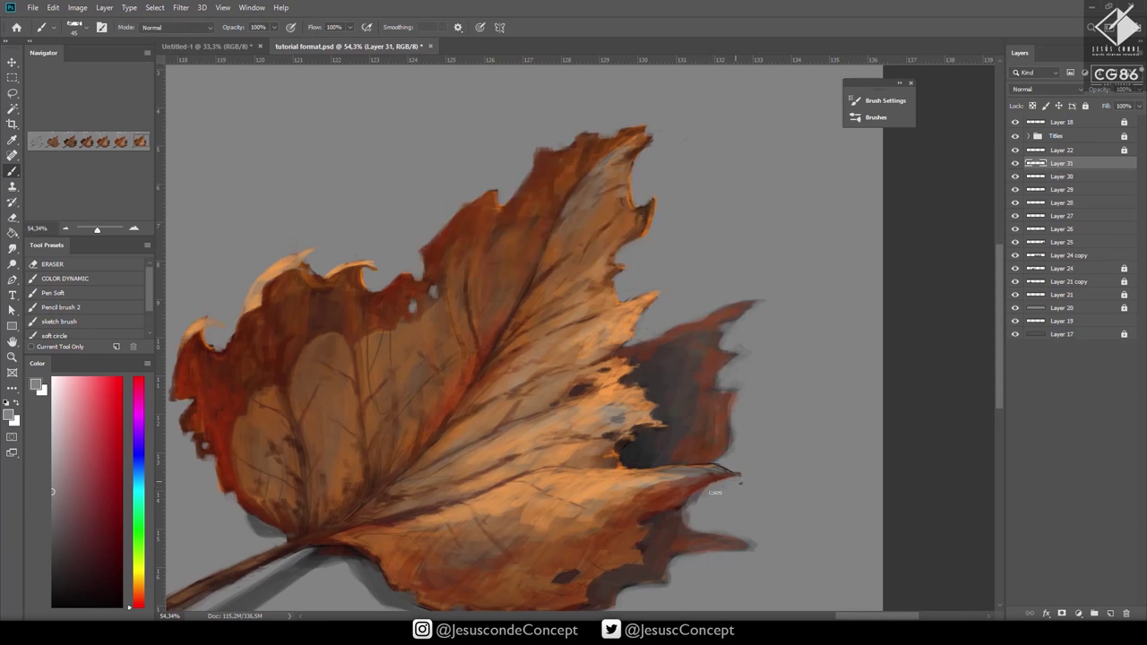
left_click(665, 473, "alt")
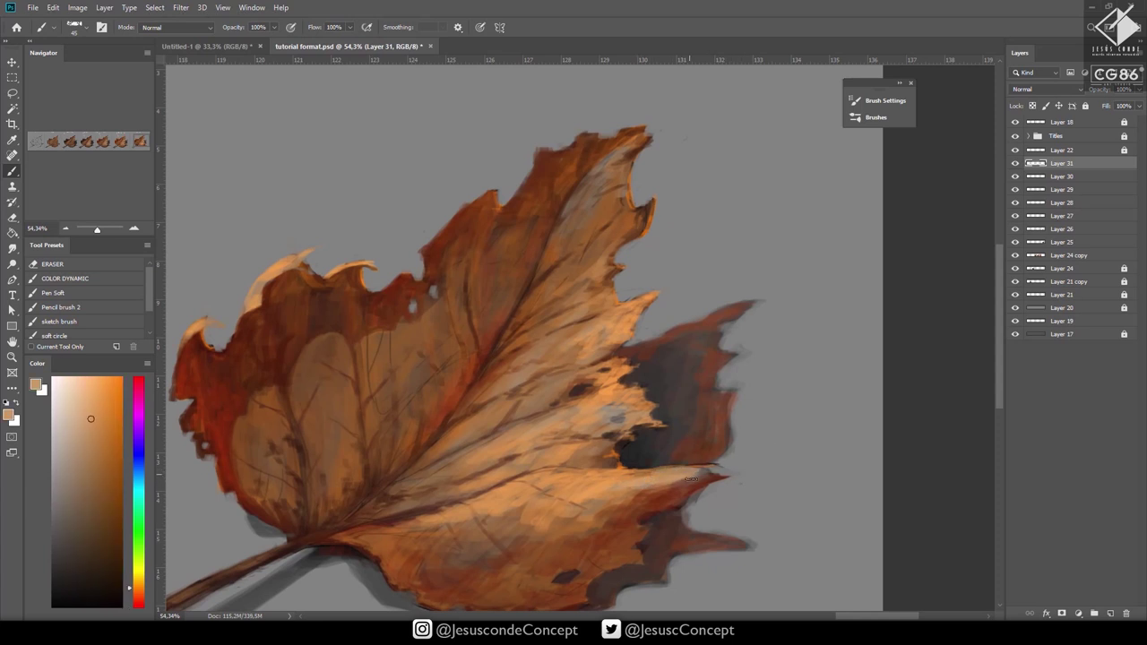
left_click(690, 486, "alt")
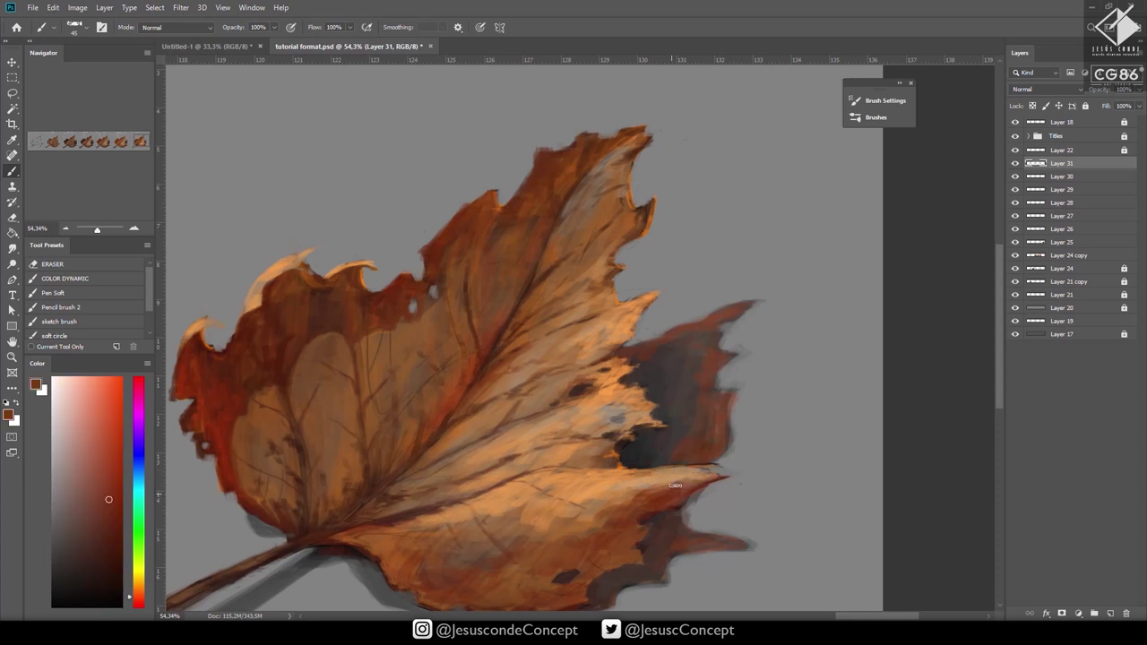
left_click_drag(715, 472, 698, 471)
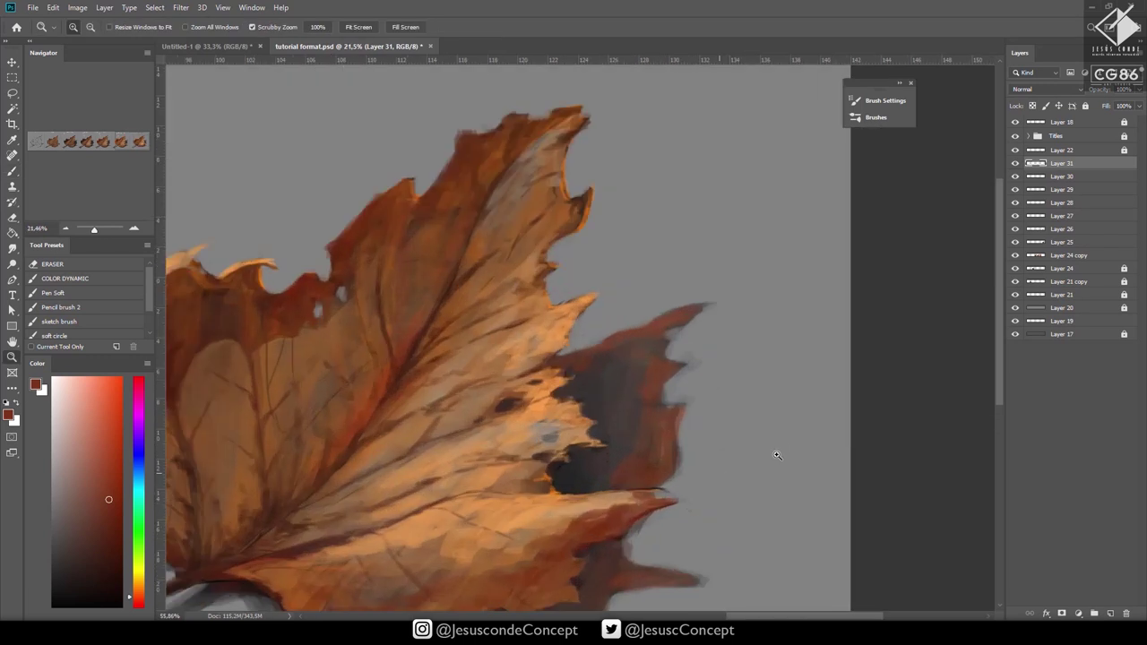
Blend sampled dark browns and near-black into the back lobe just above the right lobe's pointed tip.
left_click(668, 492, "alt")
left_click(632, 480, "alt")
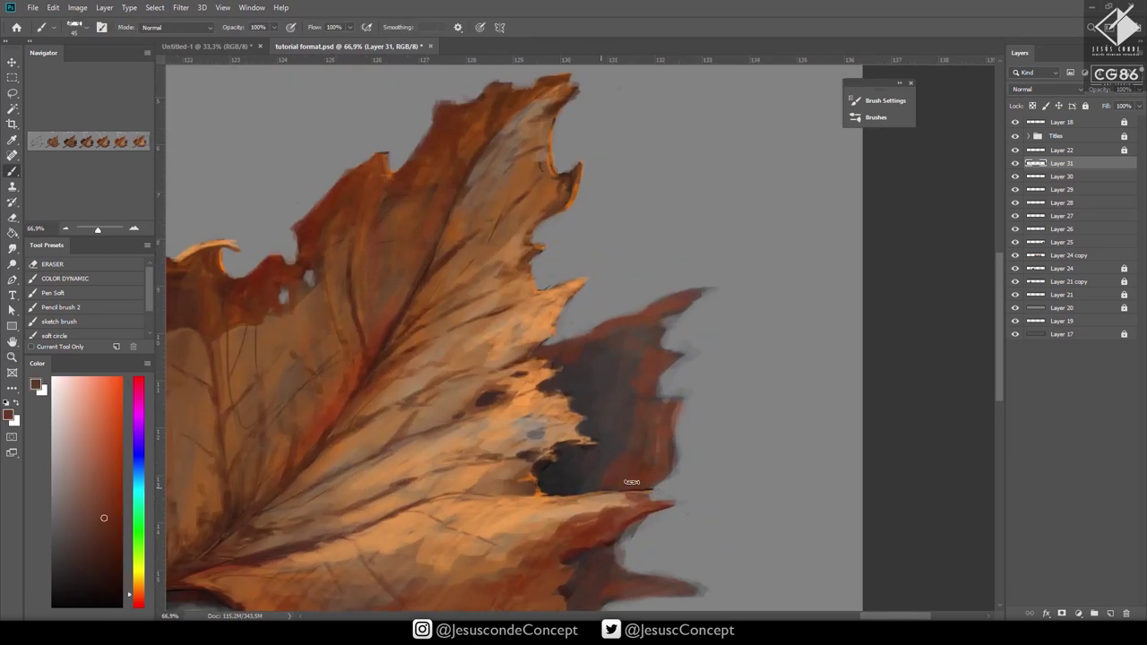
left_click(618, 436, "alt")
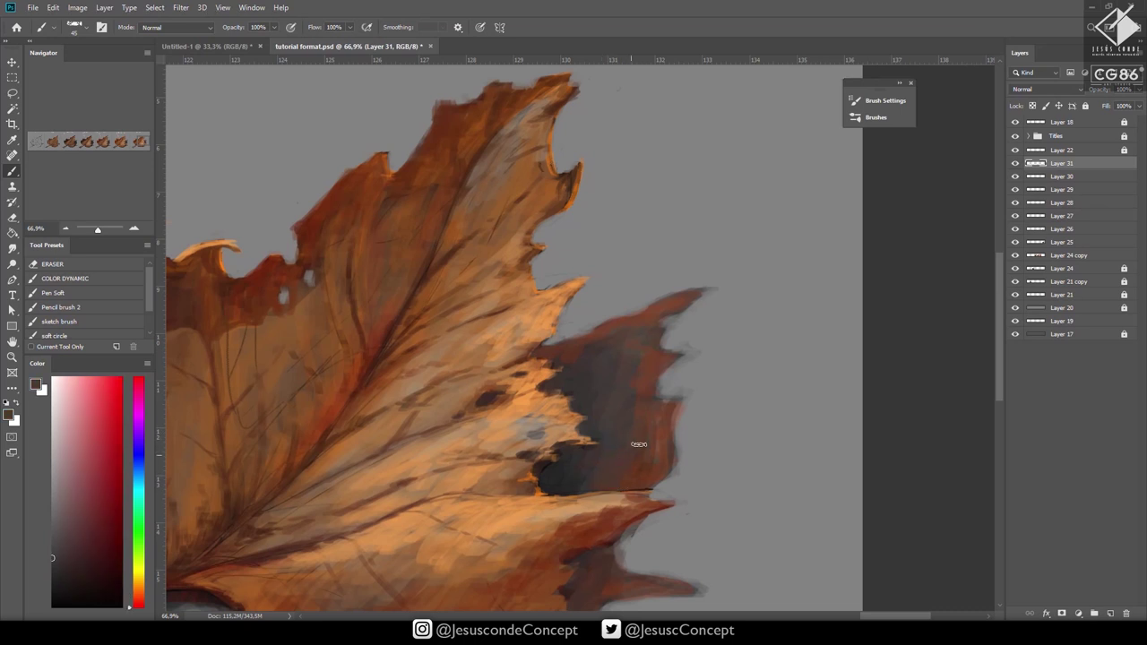
left_click(555, 473, "alt")
left_click_drag(603, 455, 646, 424)
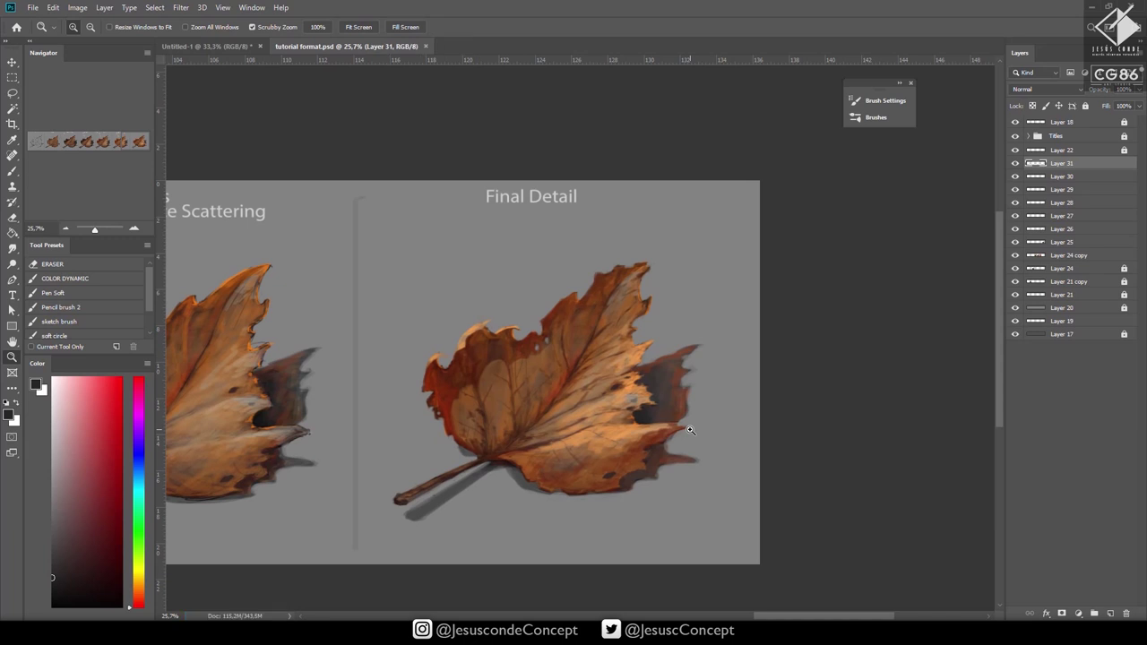
Add a new layer and darken the lower part of the main vein with a smaller brush in very dark red-brown.
key("ctrl+shift+n")
key("Return")
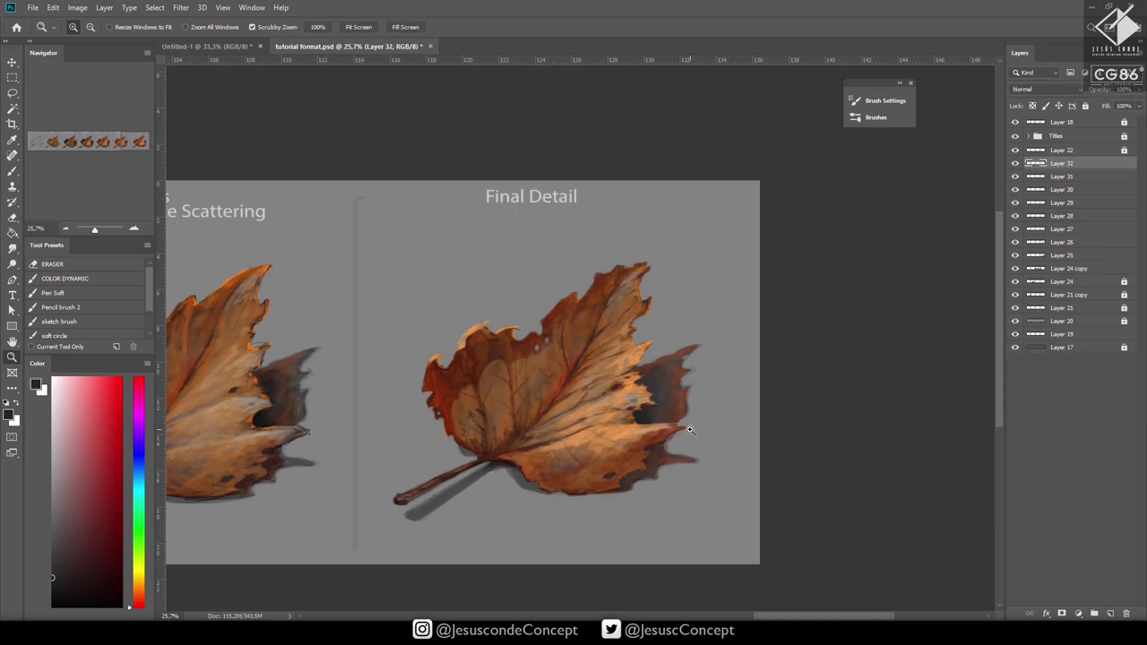
scroll(487, 333, "up", 5)
key("b")
left_click(431, 354, "alt")
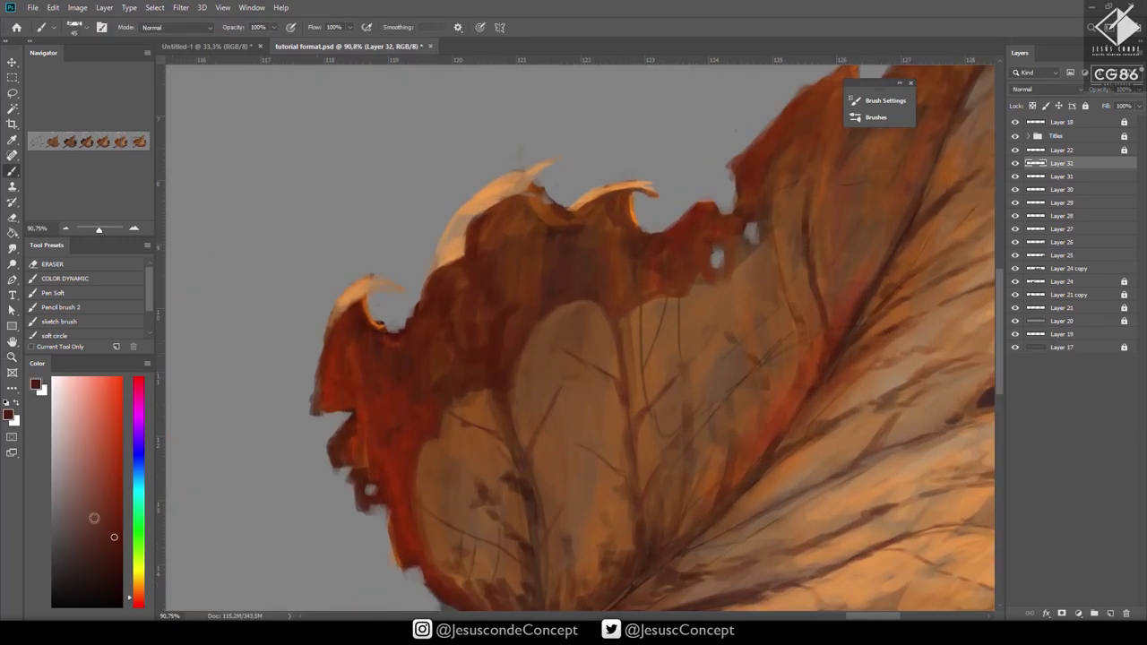
left_click(115, 579)
left_click_drag(682, 410, 586, 278)
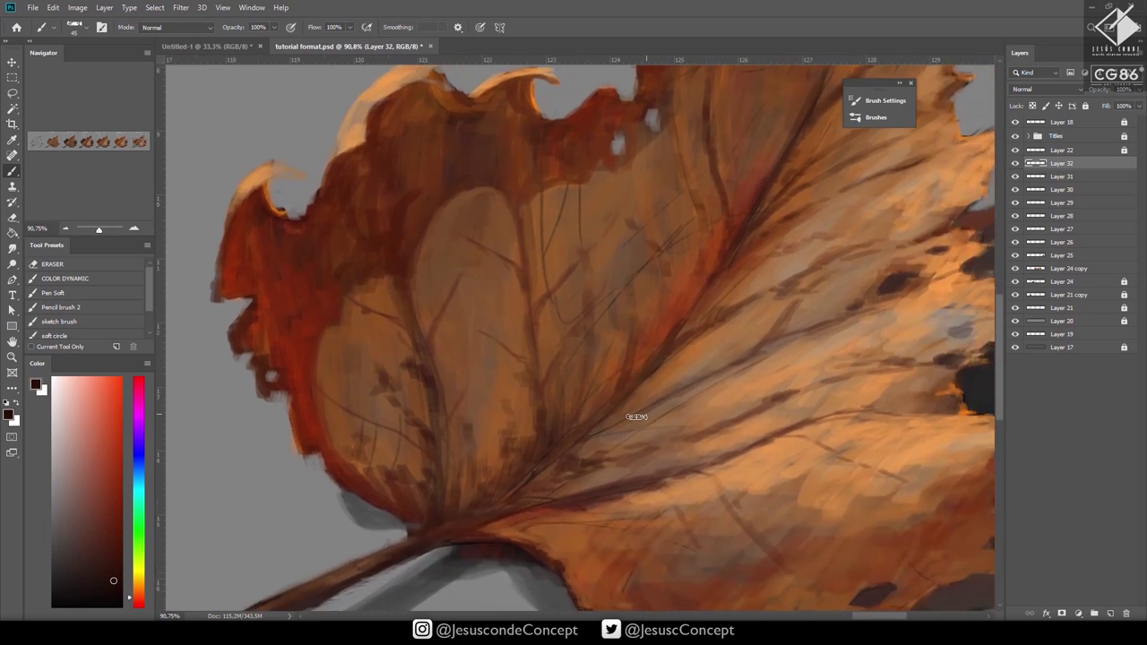
key("bracketleft")
key("bracketleft")
key("bracketleft")
left_click_drag(554, 459, 581, 433)
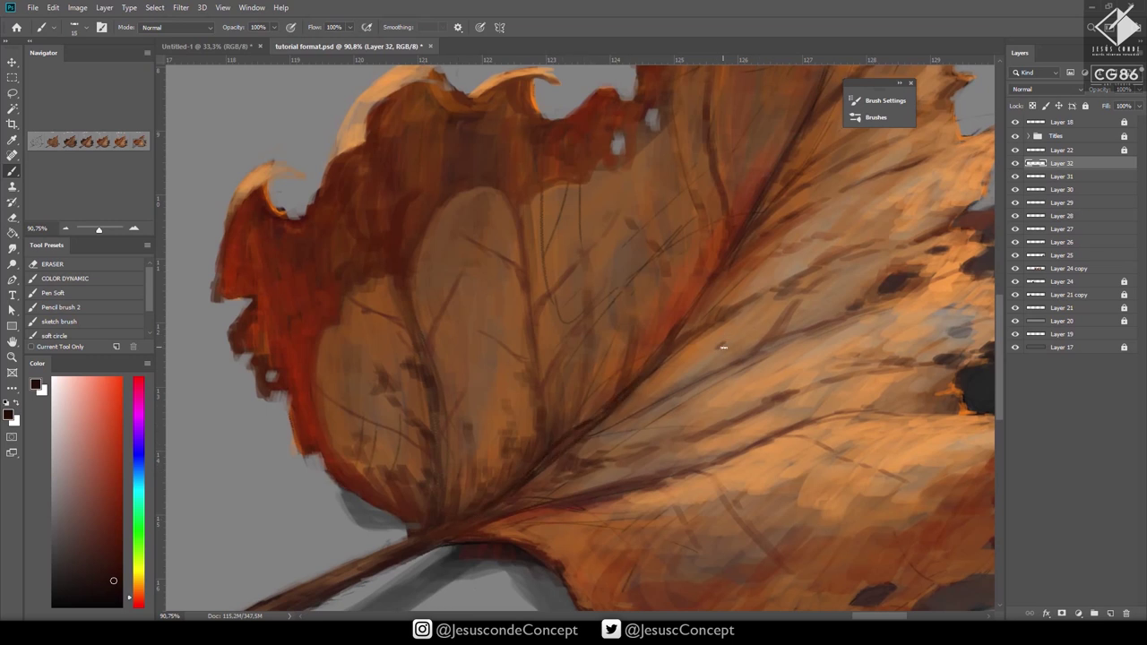
Paint a dark side vein and short texture strokes just below the main vein with a slightly larger brush.
key("bracketright")
left_click_drag(720, 350, 760, 328)
mouse_move(742, 341)
left_mouse_down()
mouse_move(793, 288)
mouse_move(577, 470)
left_mouse_up()
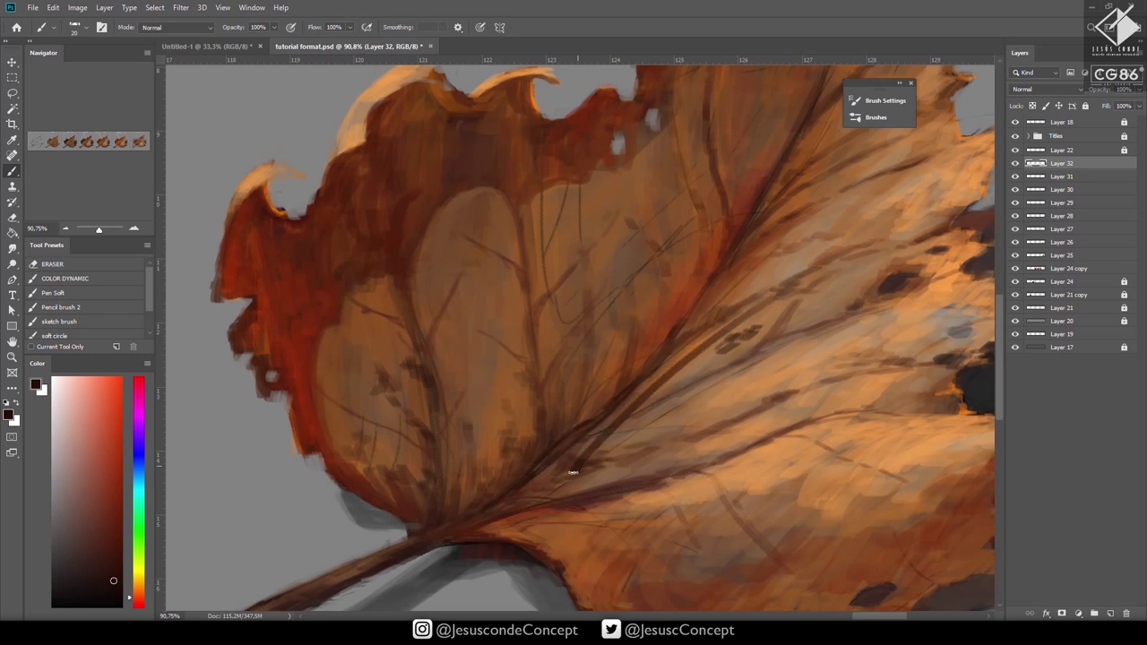
Undo the last stroke and paint dark red-brown veins and texture strokes across the right and upper lobes at 40% brush opacity.
key("ctrl+z")
left_click_drag(787, 374, 680, 439)
key("4")
mouse_move(875, 368)
left_mouse_down()
mouse_move(901, 385)
mouse_move(914, 377)
left_mouse_up()
left_click_drag(751, 295, 751, 424)
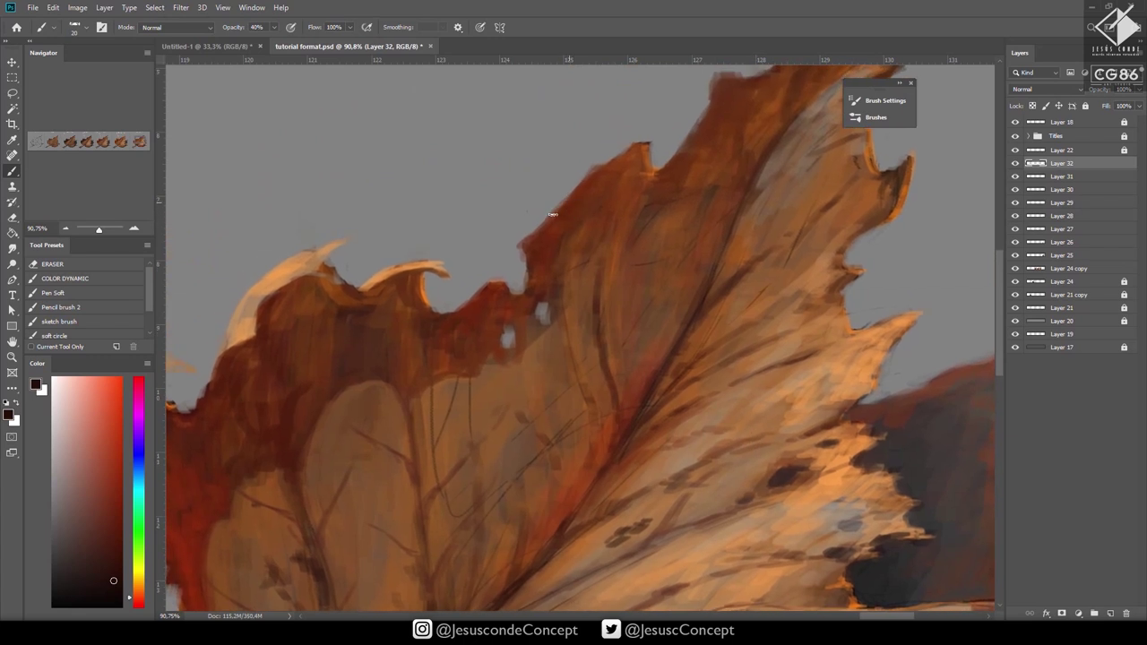
left_click_drag(574, 194, 573, 208)
mouse_move(619, 221)
left_mouse_down()
mouse_move(602, 251)
mouse_move(594, 238)
mouse_move(623, 200)
mouse_move(594, 253)
mouse_move(595, 294)
mouse_move(614, 229)
mouse_move(593, 332)
left_mouse_up()
Darken the pointed tips along the leaf's right edge and the upper lobe's tip with very dark red-brown at 60% opacity.
key("ctrl+space")
left_click_drag(644, 339, 466, 385)
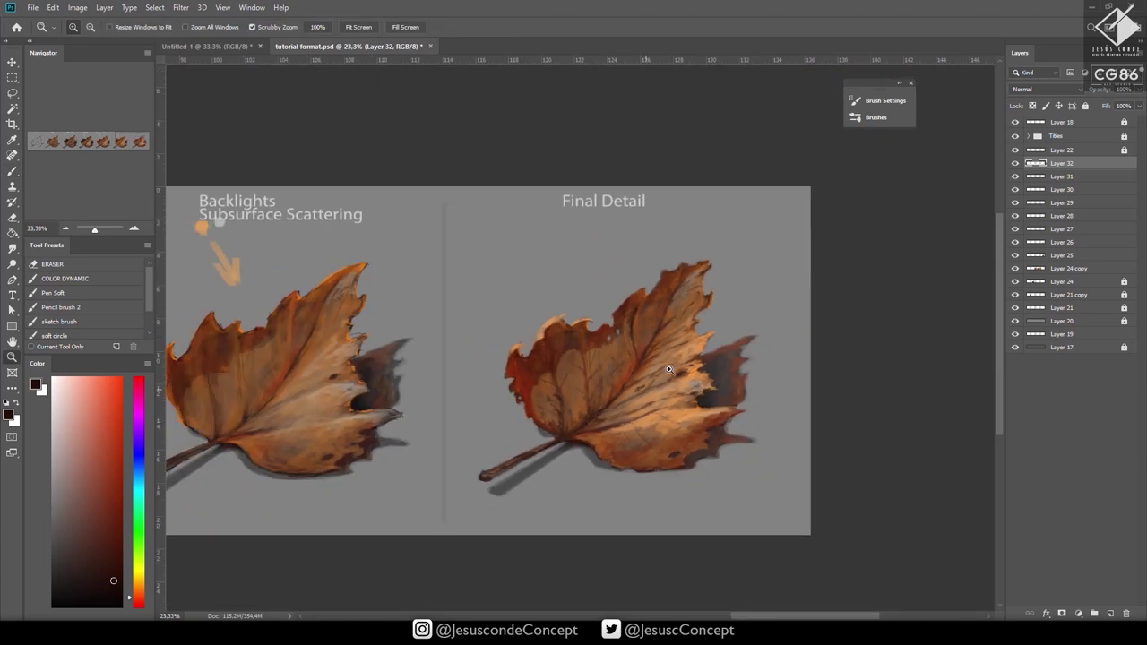
left_click_drag(663, 325, 775, 309)
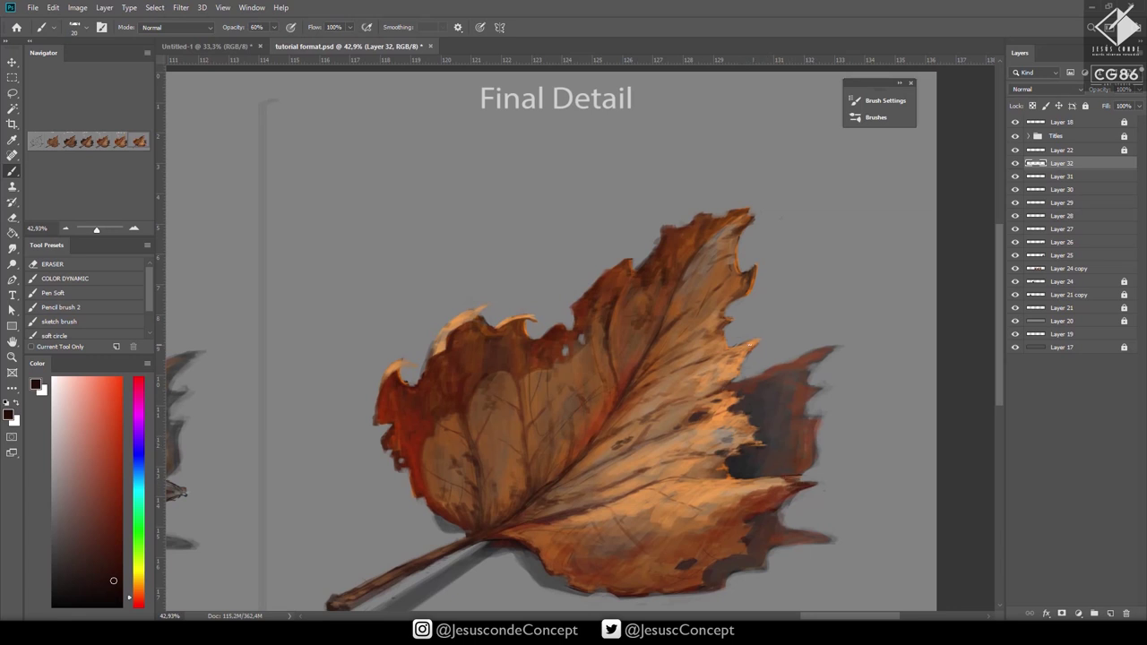
left_click_drag(761, 339, 744, 350)
left_click_drag(735, 257, 730, 268)
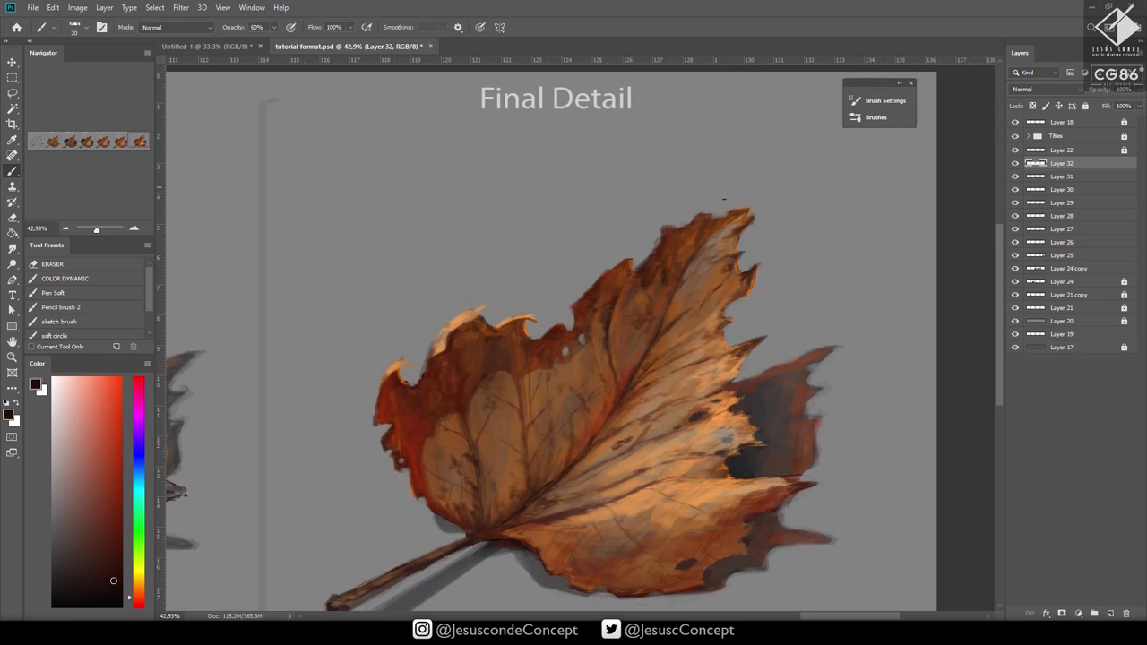
mouse_move(734, 218)
left_mouse_down()
mouse_move(730, 246)
mouse_move(726, 235)
mouse_move(702, 244)
mouse_move(726, 237)
mouse_move(720, 254)
mouse_move(735, 254)
mouse_move(701, 252)
left_mouse_up()
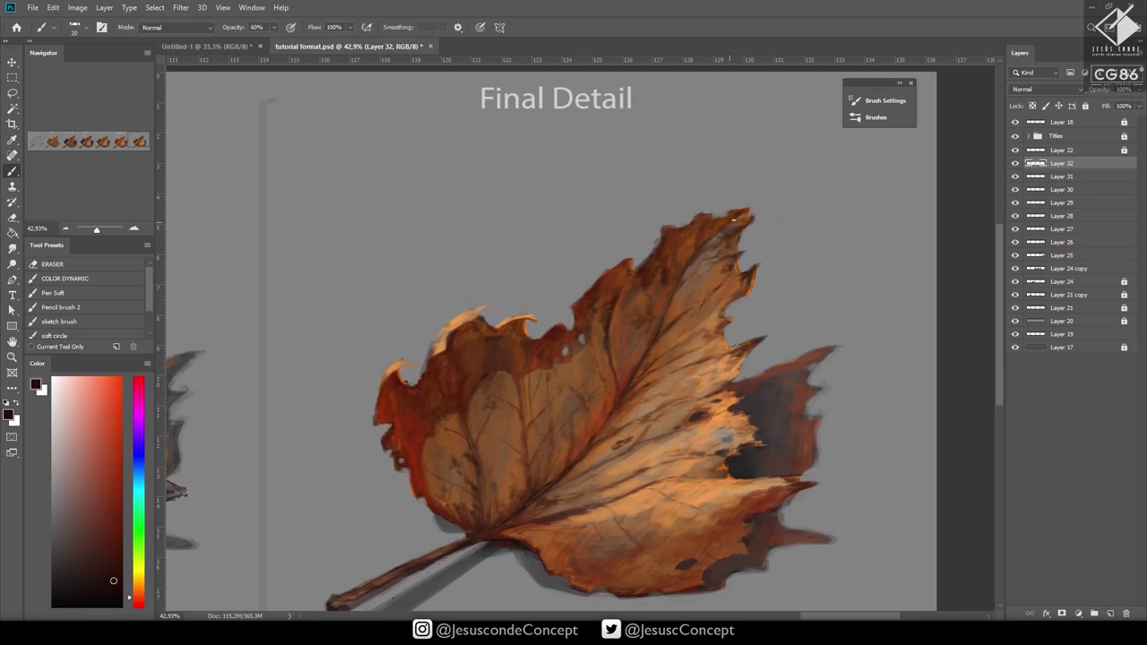
left_click_drag(750, 209, 735, 212)
Add thin dark side veins to the lower lobe with a 9-pixel brush.
key("z")
left_click_drag(679, 371, 601, 392)
left_click_drag(727, 428, 813, 344)
left_click_drag(766, 405, 800, 429)
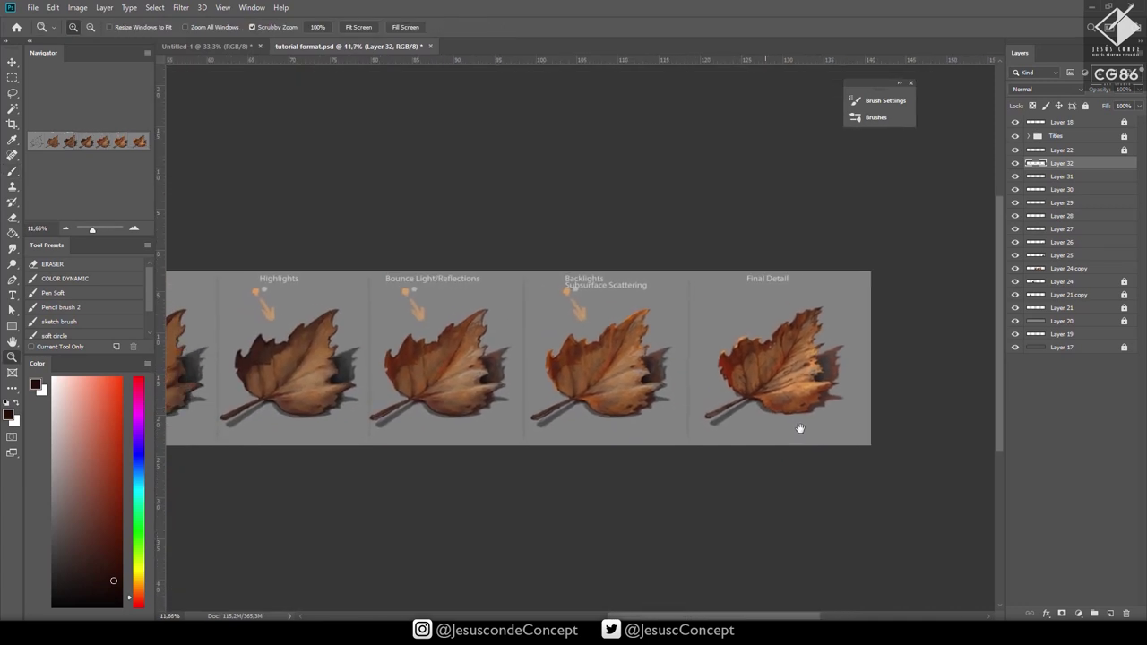
scroll(812, 405, "up", 5)
key("b")
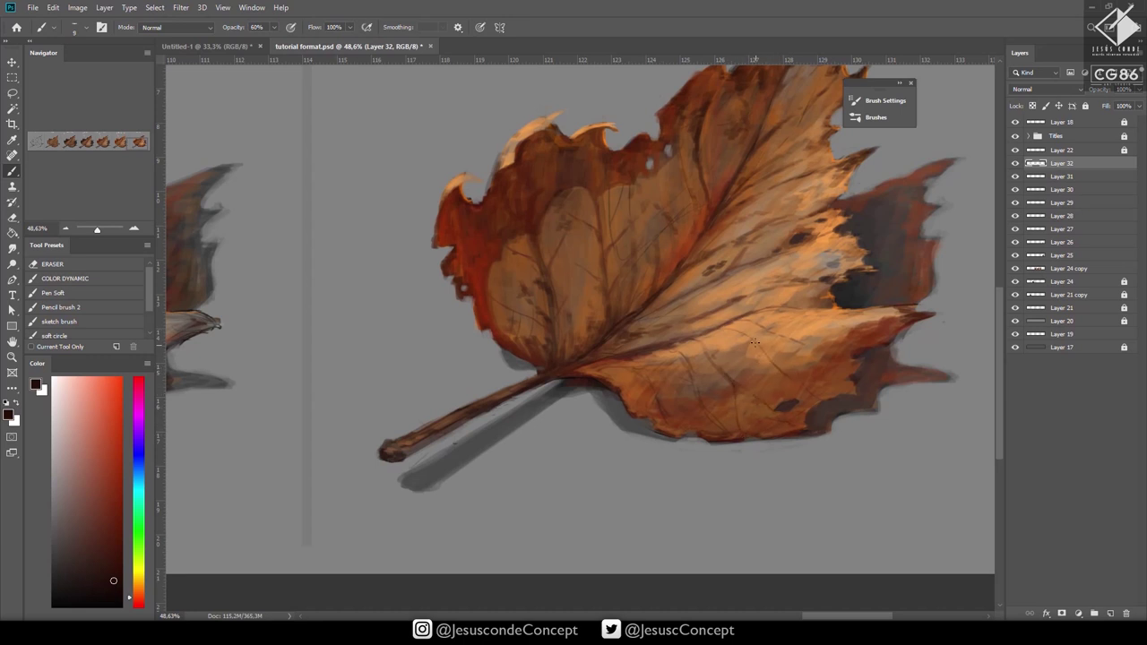
key("z")
left_click_drag(760, 342, 796, 331)
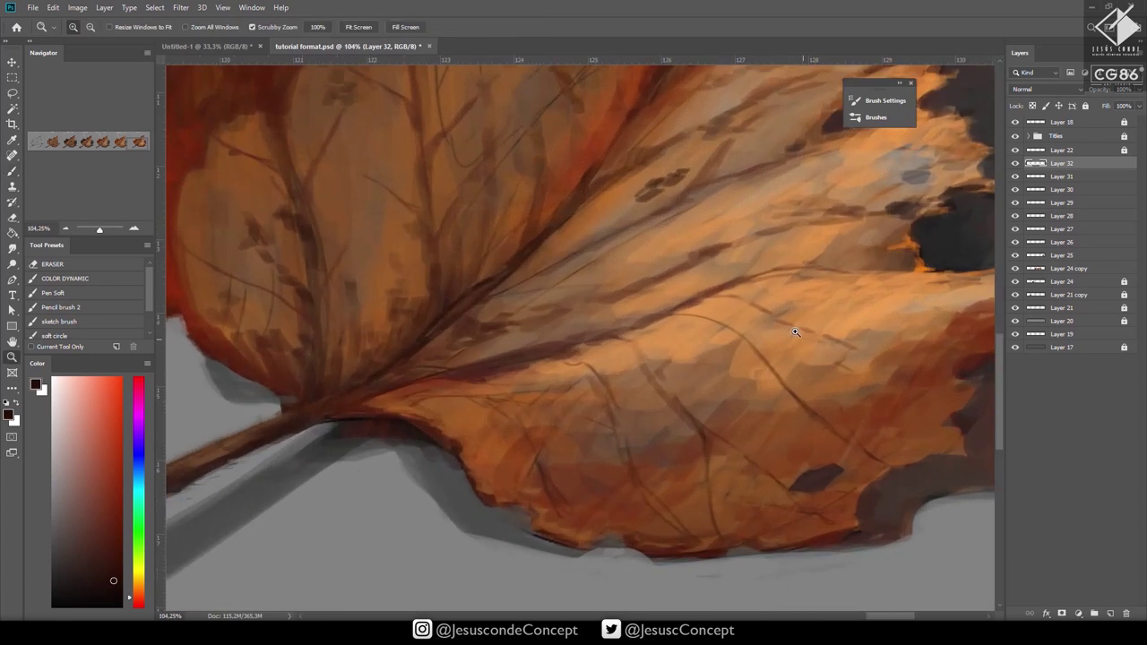
Blend sampled mid-brown and light orange between the lower lobe's side veins with a larger brush.
key("b")
left_click(731, 356, "alt")
key("bracketright")
key("bracketright")
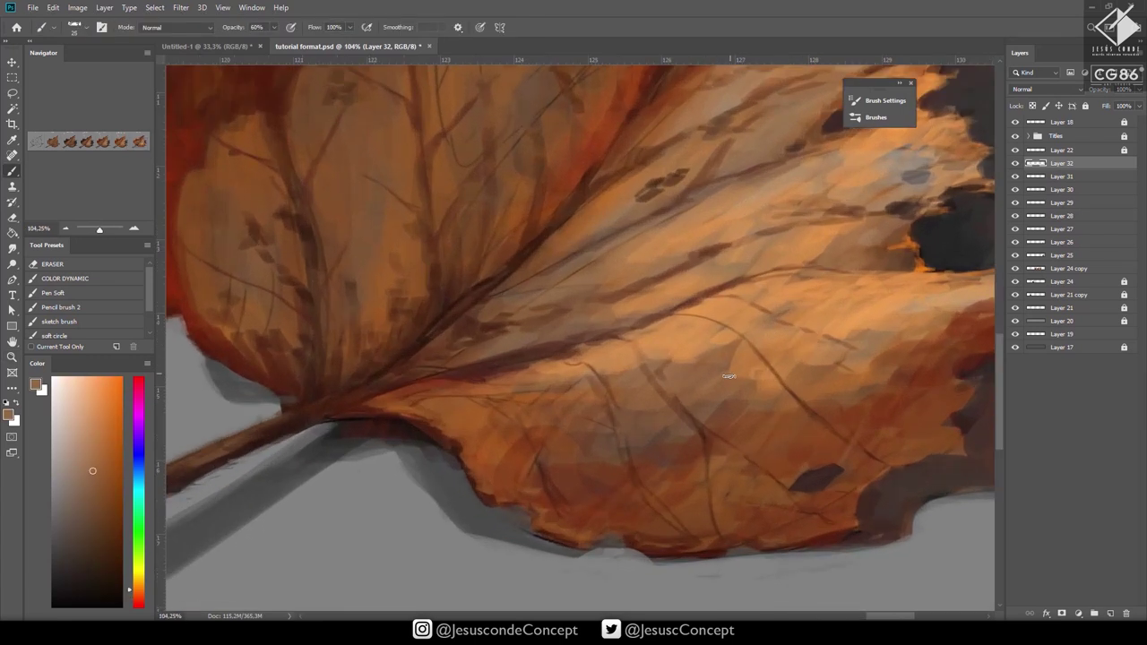
left_click(682, 351, "alt")
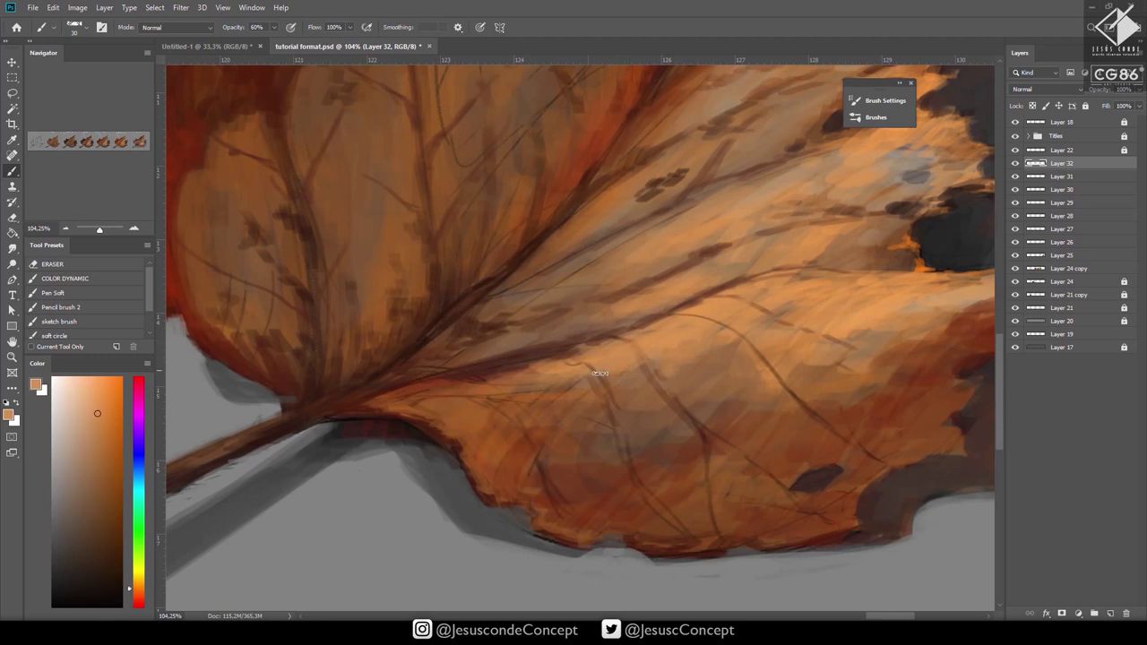
key("bracketleft")
Blend sampled orange-brown into the lower lobe just below its upper vein, near the stem.
key("z")
left_click_drag(786, 388, 754, 429)
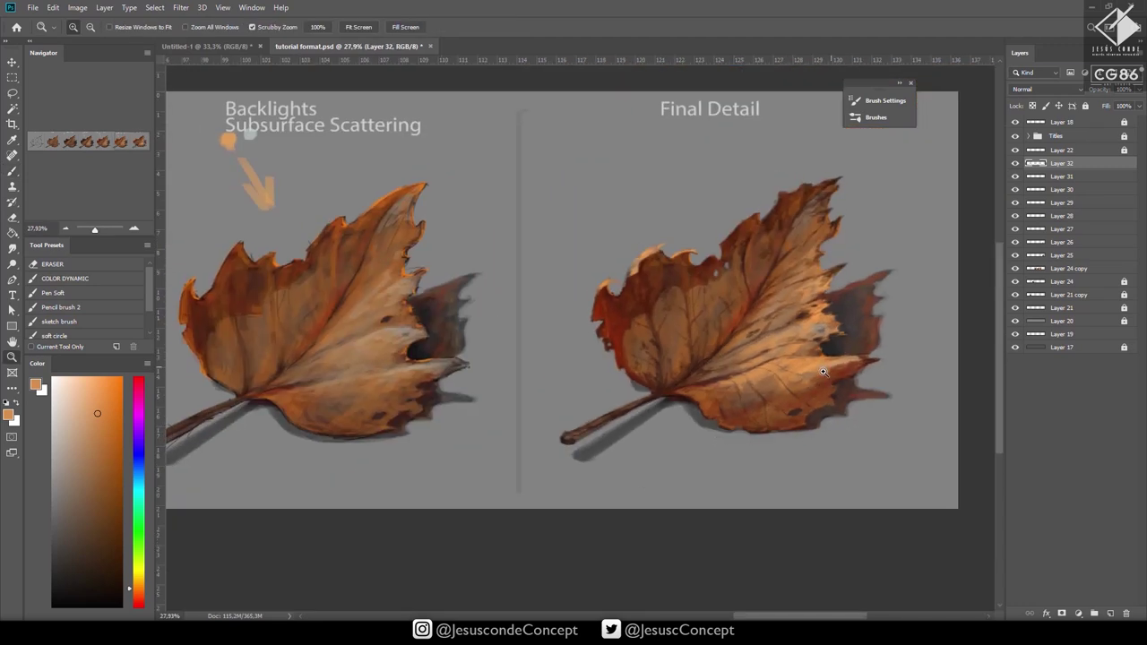
left_click_drag(764, 388, 798, 376)
key("b")
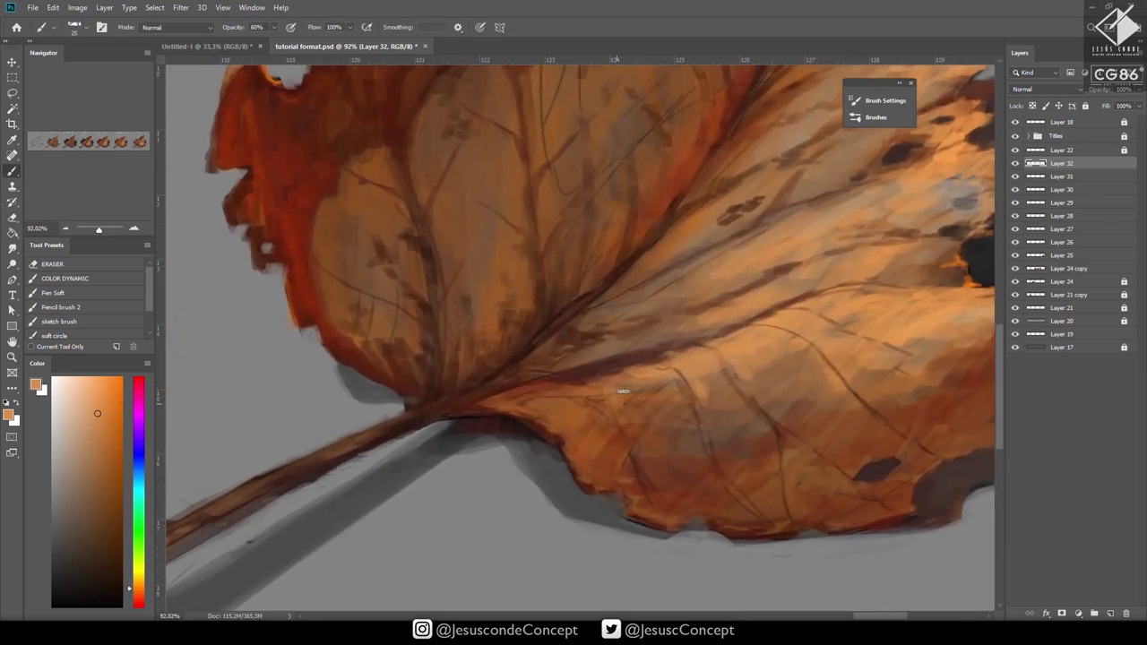
left_click(633, 415, "alt")
left_click_drag(628, 366, 593, 381)
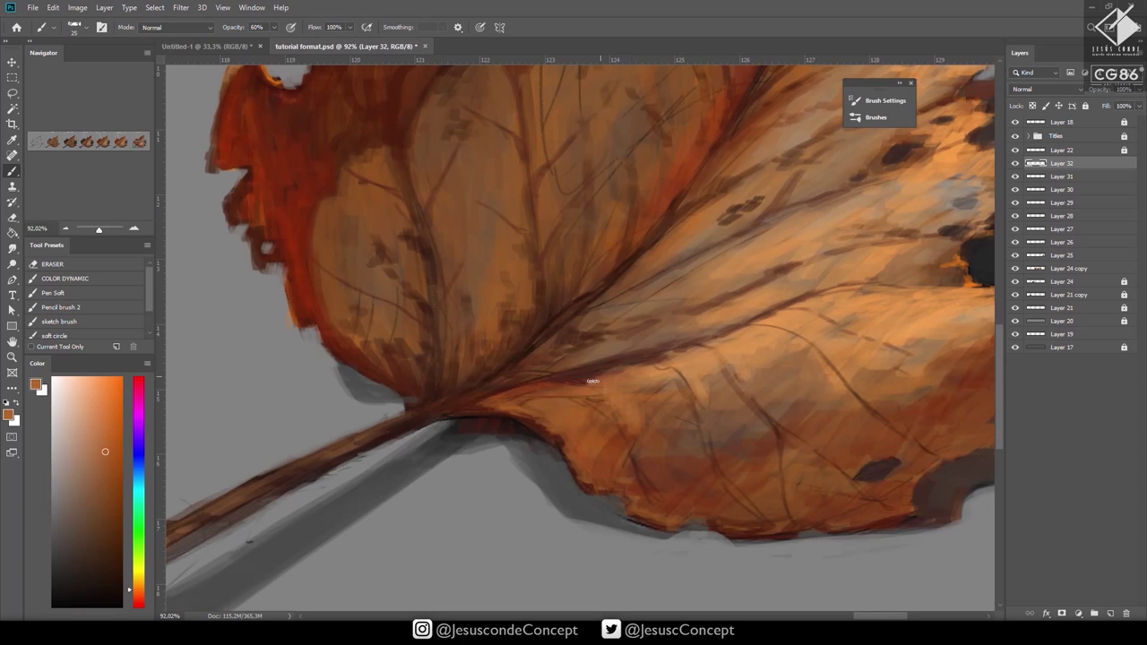
Add sampled reddish-brown strokes around the side veins in the middle of the lower lobe.
left_click(662, 437, "alt")
left_click(635, 440, "alt")
left_click_drag(631, 442, 622, 457)
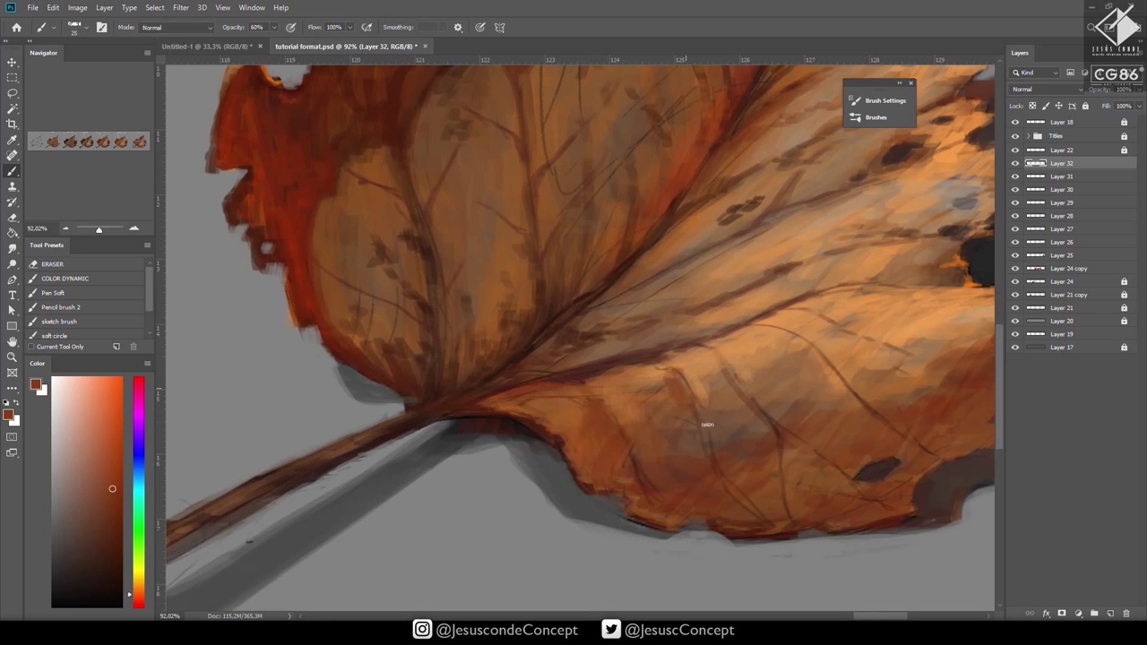
mouse_move(718, 377)
left_mouse_down()
mouse_move(707, 364)
mouse_move(705, 418)
mouse_move(694, 417)
left_mouse_up()
left_click_drag(810, 389, 787, 398)
mouse_move(800, 398)
left_mouse_down()
mouse_move(781, 403)
mouse_move(850, 400)
left_mouse_up()
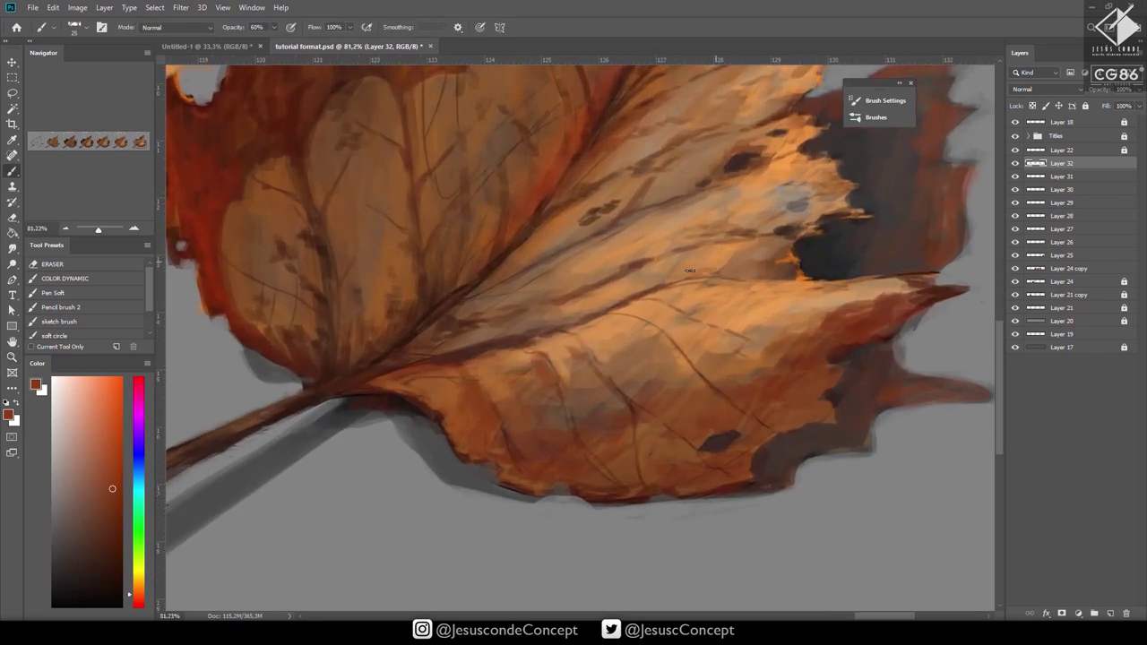
left_click_drag(689, 255, 685, 369)
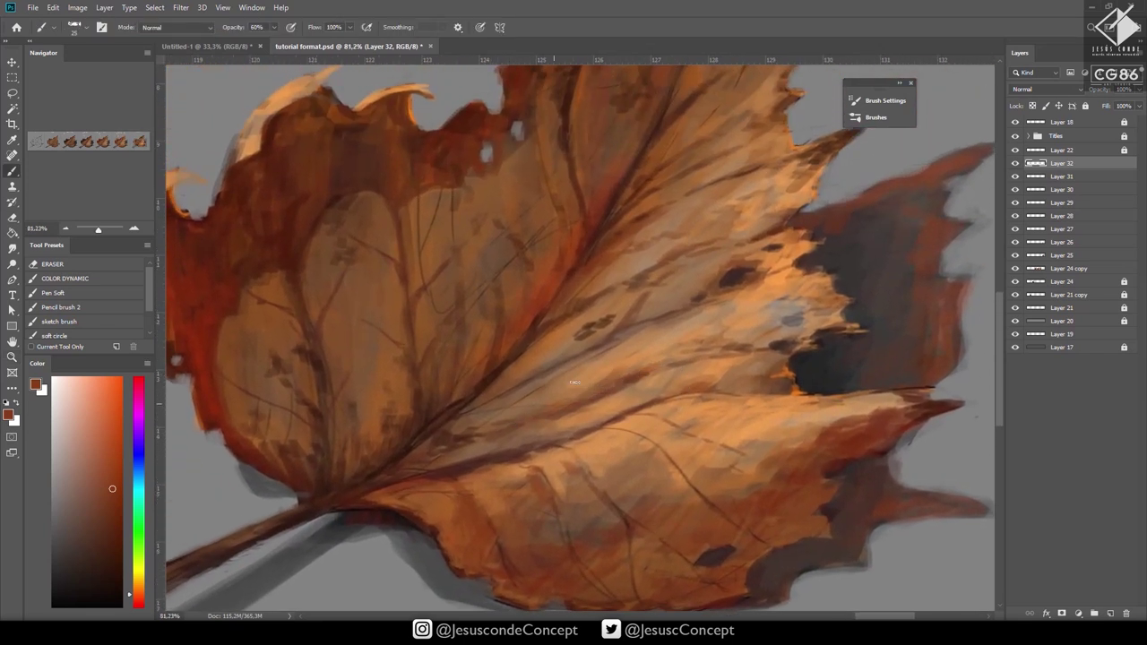
left_click_drag(678, 304, 644, 383)
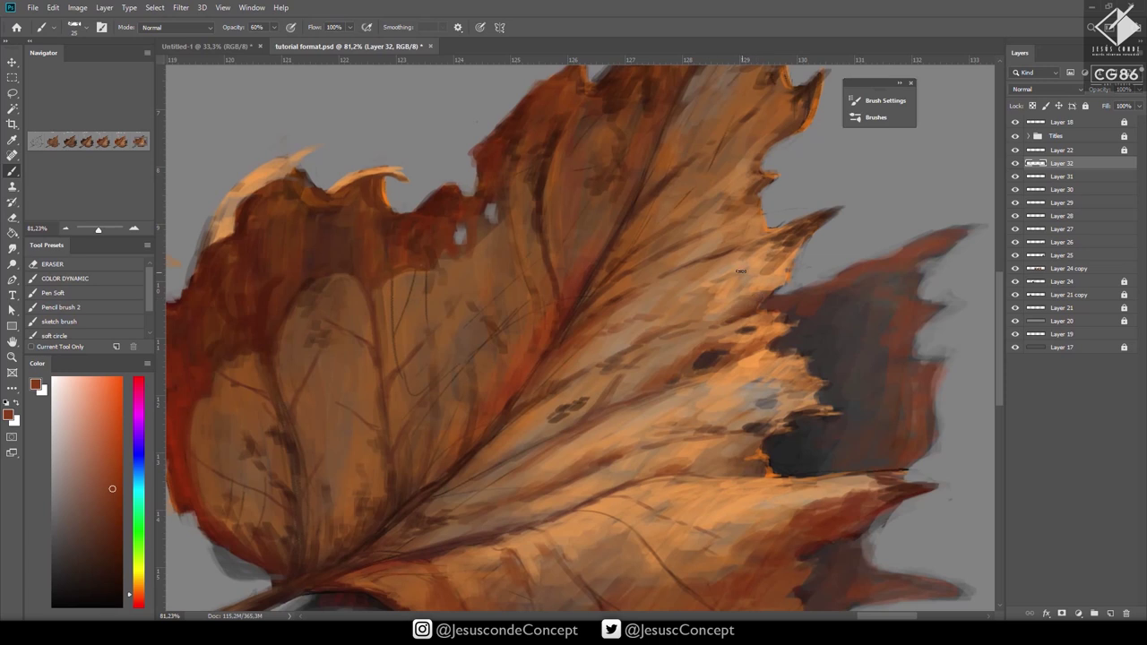
Darken the leaf's upper edge beside the small holes with a sampled dark red.
key("z")
left_click_drag(753, 294, 679, 389)
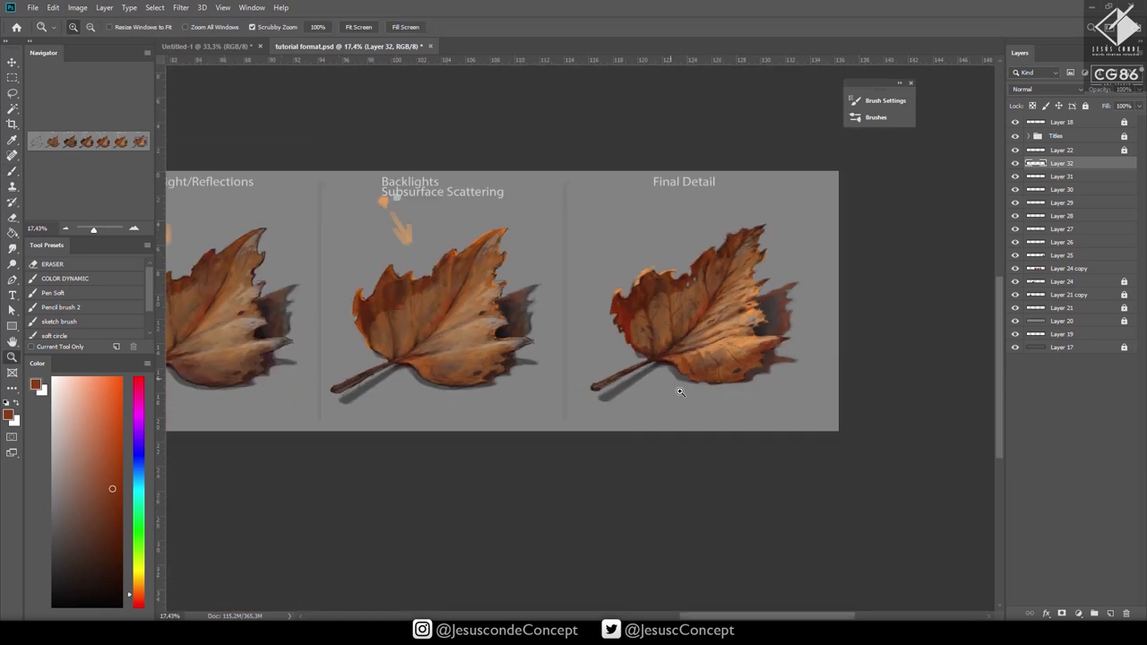
left_click_drag(763, 266, 813, 237)
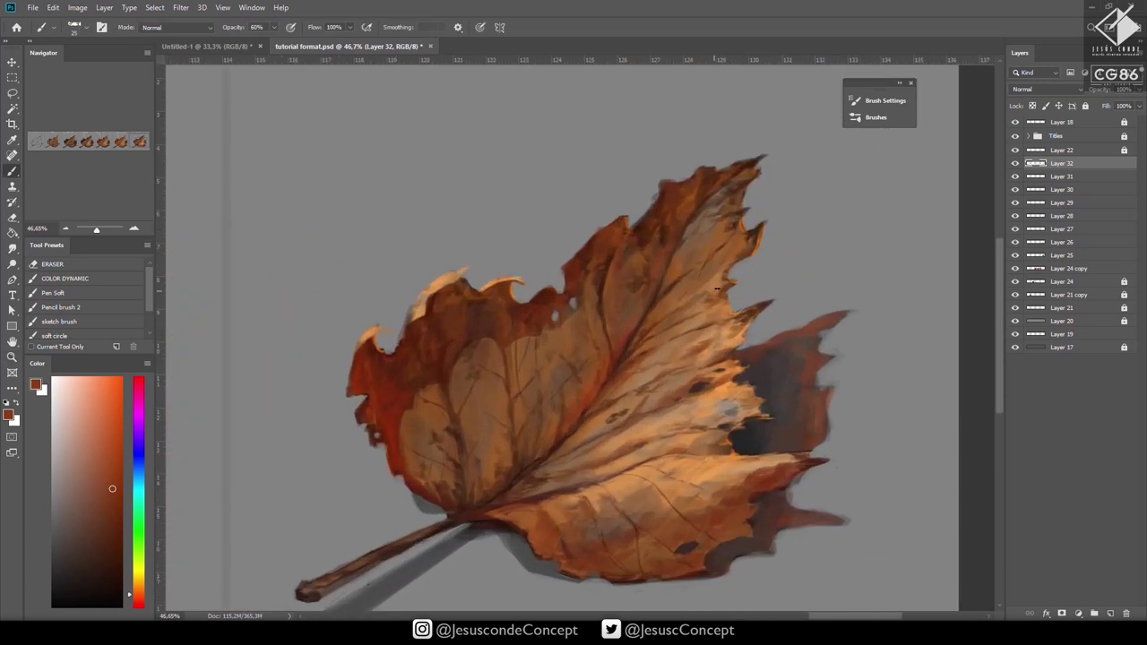
left_click(717, 287)
key("b")
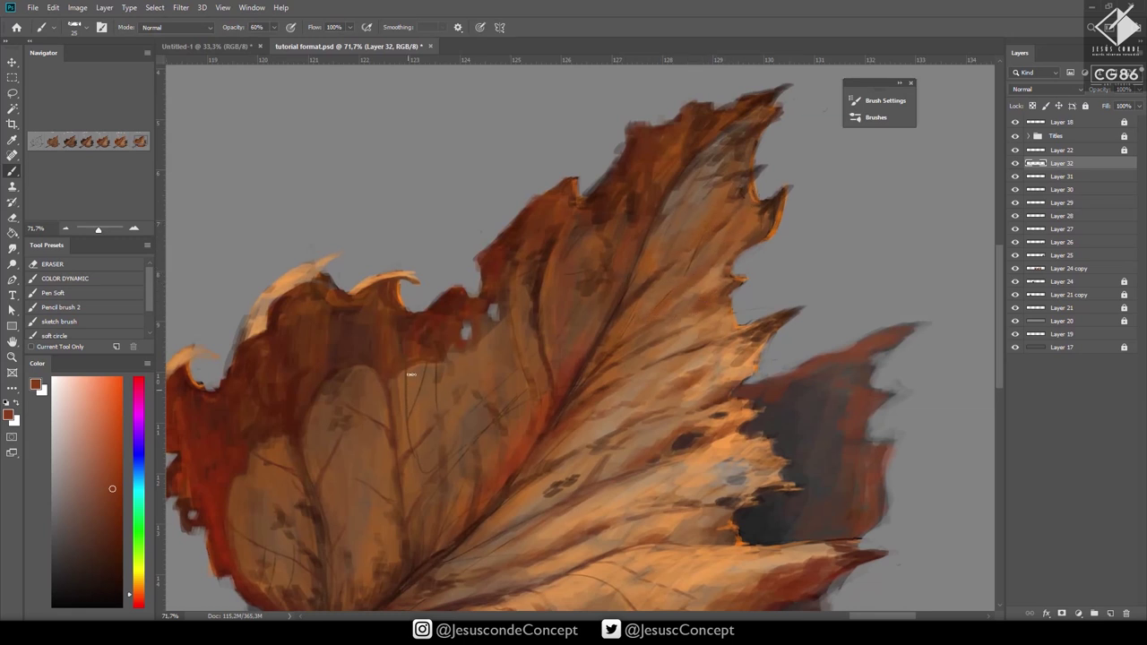
left_click(437, 313, "alt")
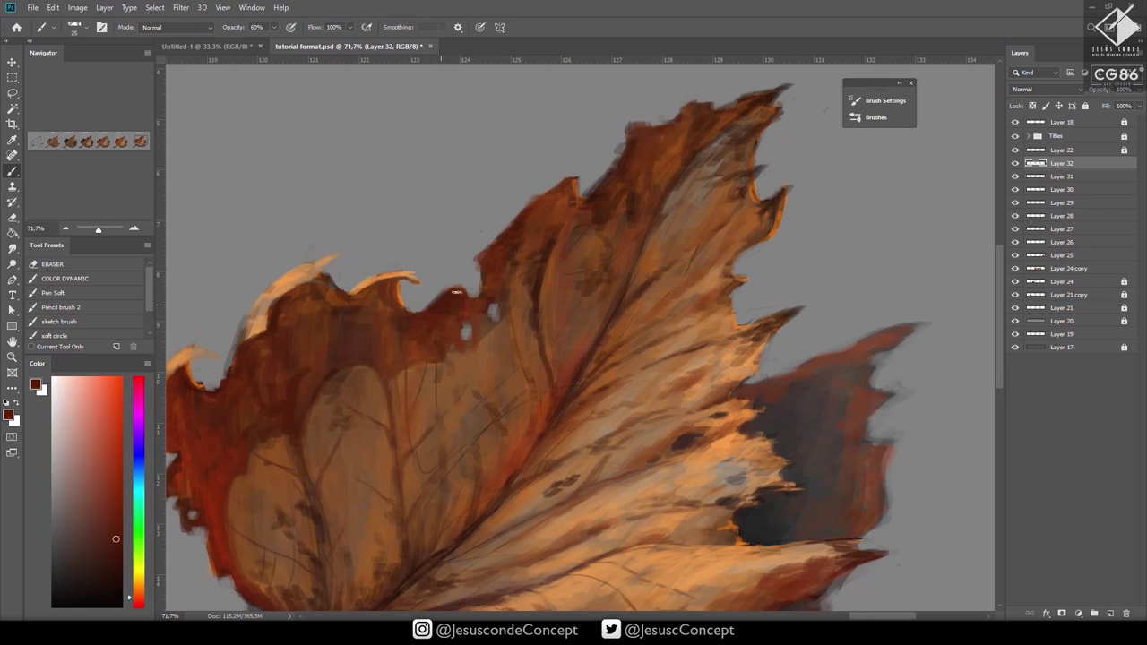
Cut small holes and jagged notches into the upper dark red edge with sampled background grey at 100% opacity.
left_click(460, 262, "alt")
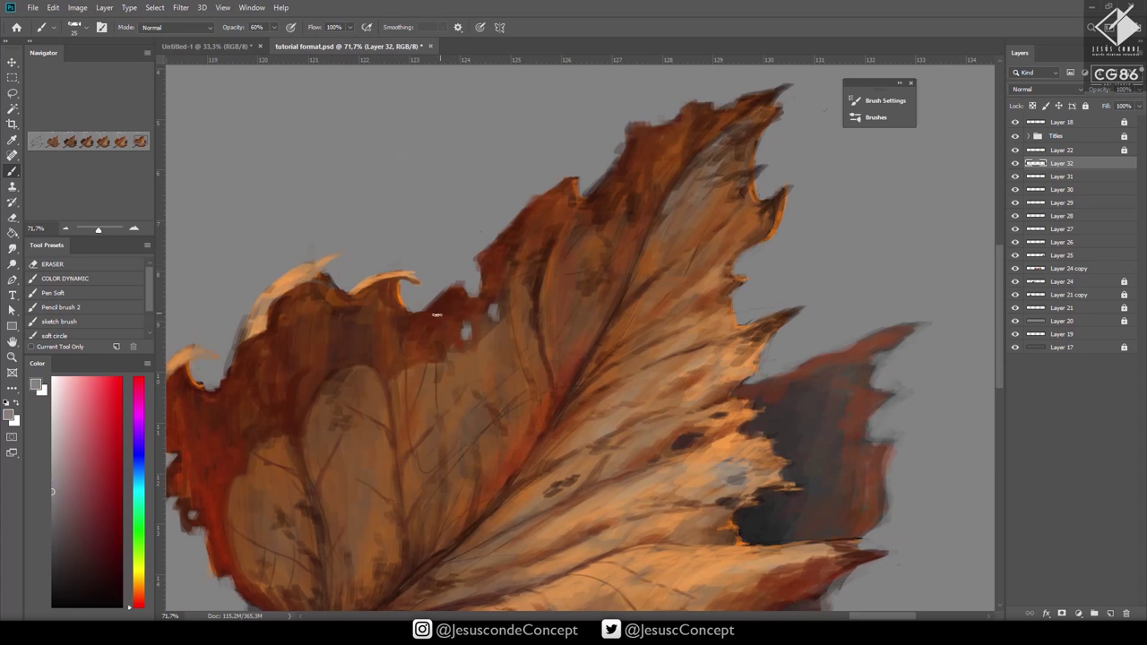
key("0")
key("[")
left_click_drag(488, 242, 495, 243)
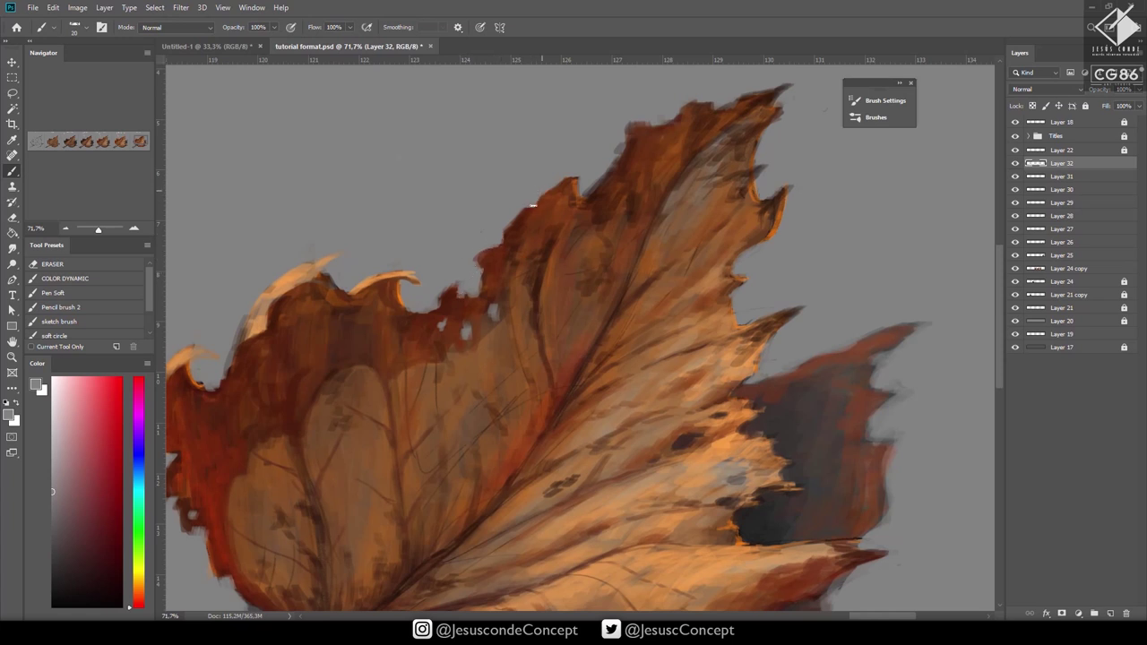
key("z")
left_click_drag(593, 267, 511, 277)
left_click_drag(615, 358, 637, 302)
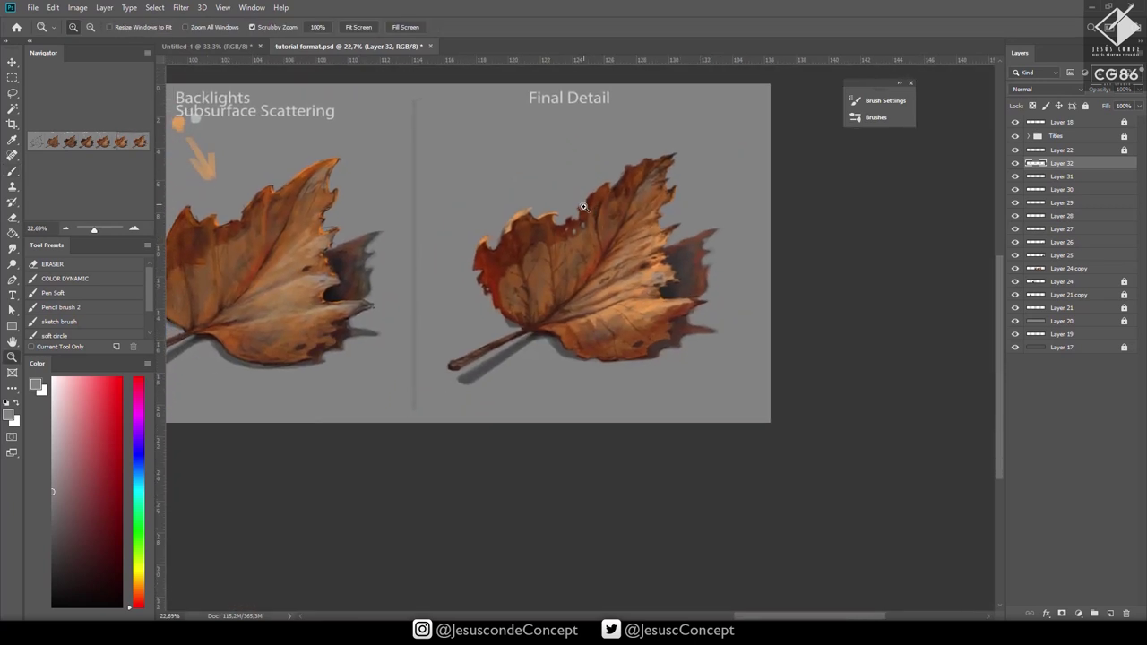
left_click_drag(584, 207, 663, 209)
key("b")
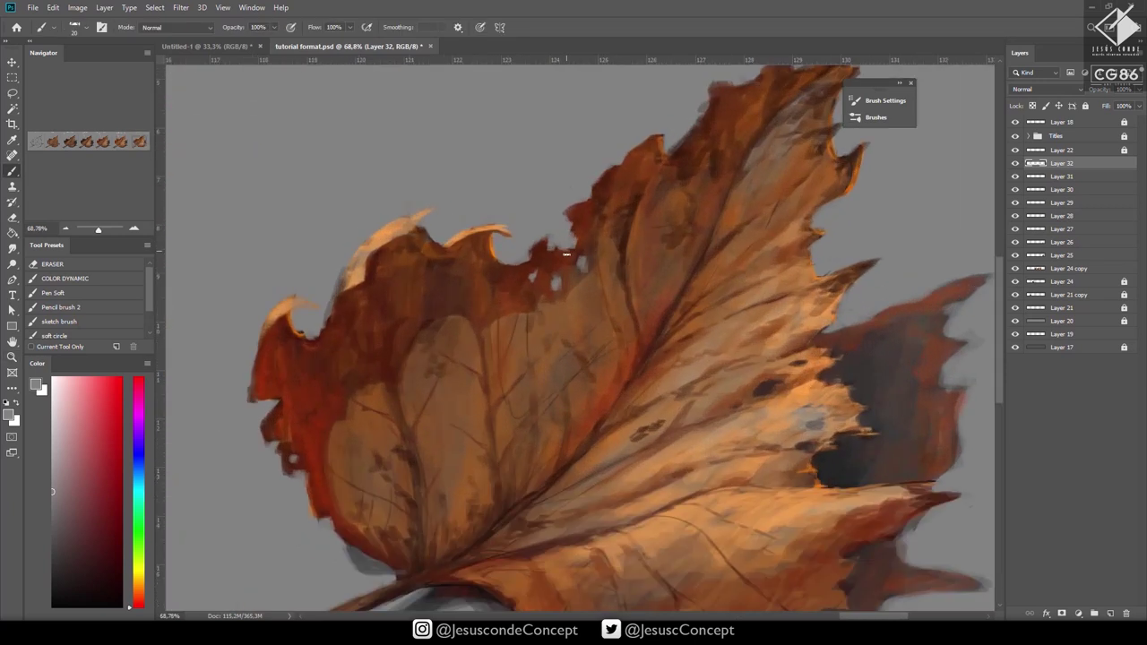
Paint dark grey holes near the right lobe's torn edge, refine around them with sampled oranges, and save the document.
key("z")
left_click_drag(681, 251, 602, 297)
mouse_move(723, 336)
left_mouse_down()
mouse_move(668, 339)
mouse_move(762, 316)
left_mouse_up()
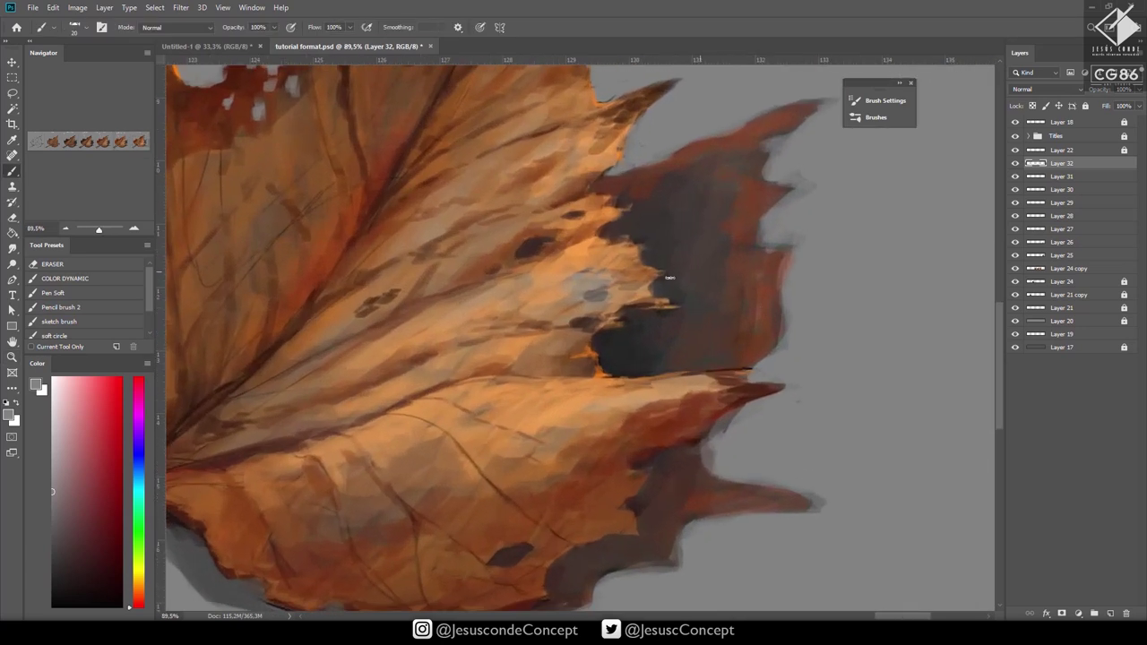
left_click(685, 241, "alt")
mouse_move(588, 297)
left_mouse_down()
mouse_move(606, 281)
mouse_move(581, 272)
left_mouse_up()
left_click(574, 278, "alt")
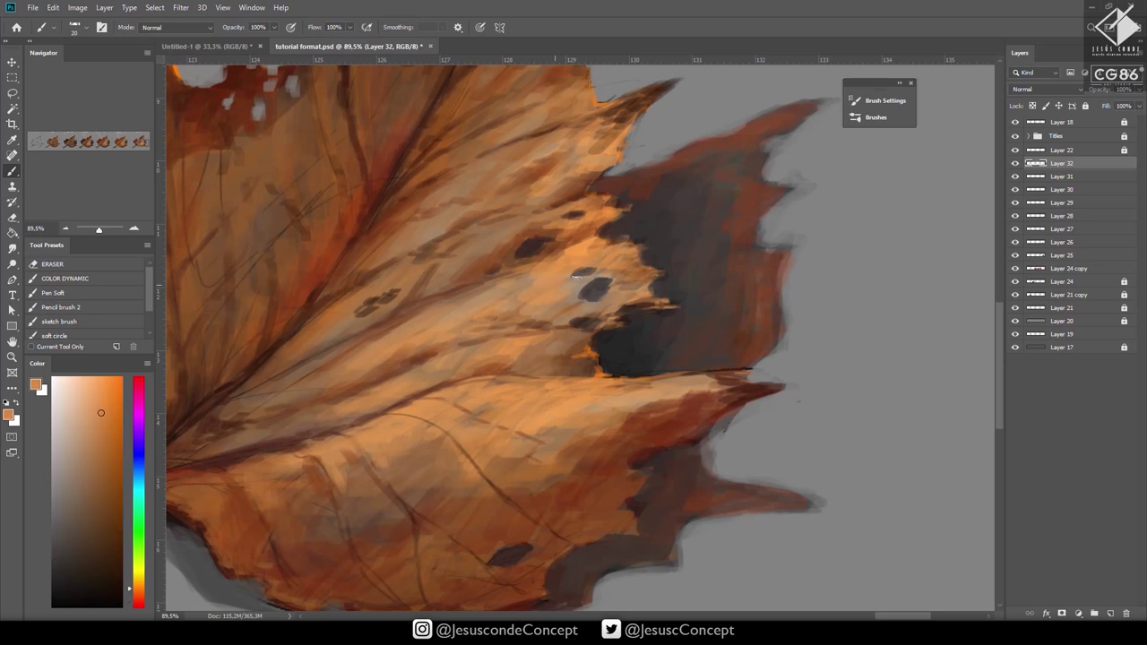
left_click(573, 234, "alt")
left_click_drag(576, 246, 594, 242)
left_click_drag(538, 268, 613, 244)
left_click_drag(659, 289, 601, 337)
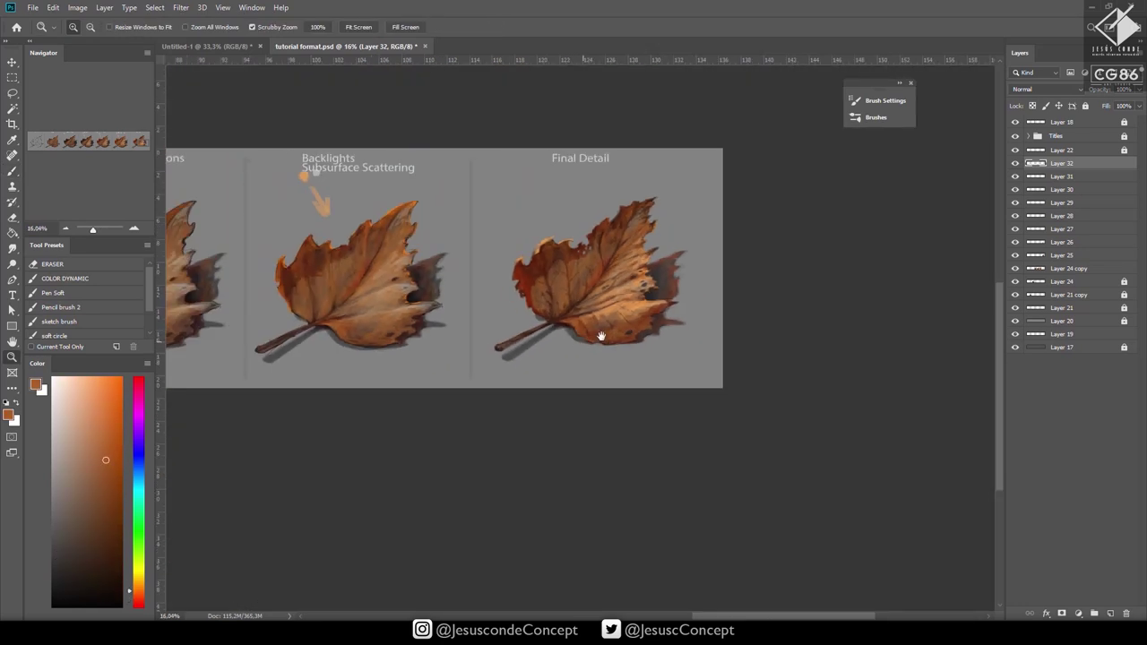
key("ctrl+s")
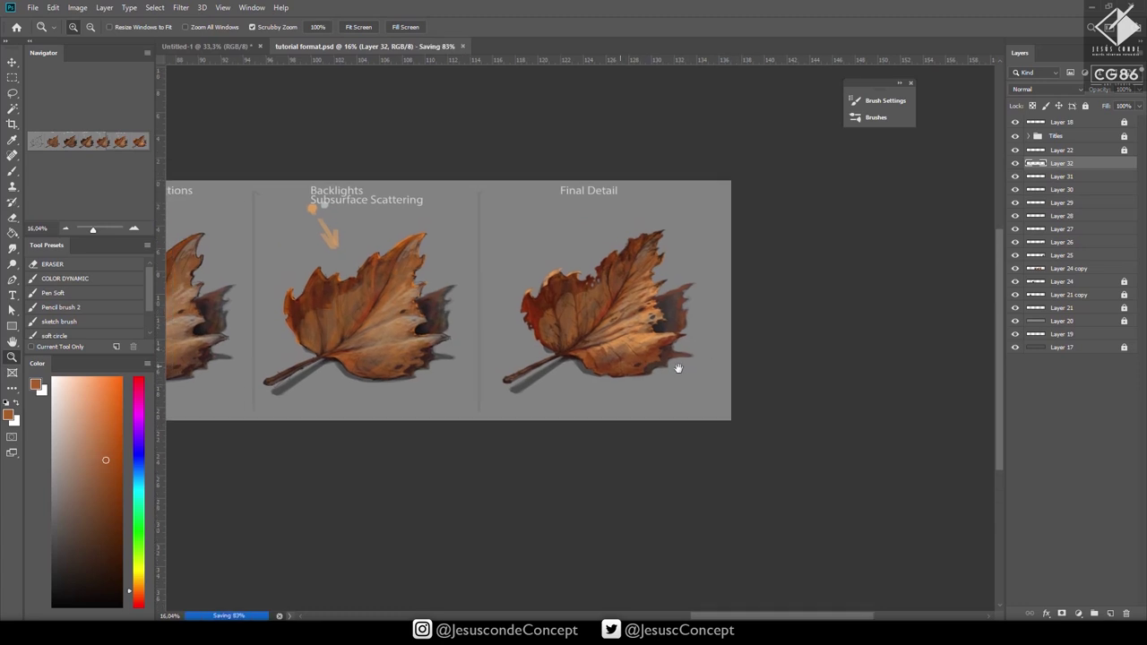
Review every stage of the leaf study in order, from lineart through Final Detail.
left_click_drag(679, 369, 835, 440)
left_click_drag(469, 445, 869, 418)
left_click_drag(532, 425, 910, 433)
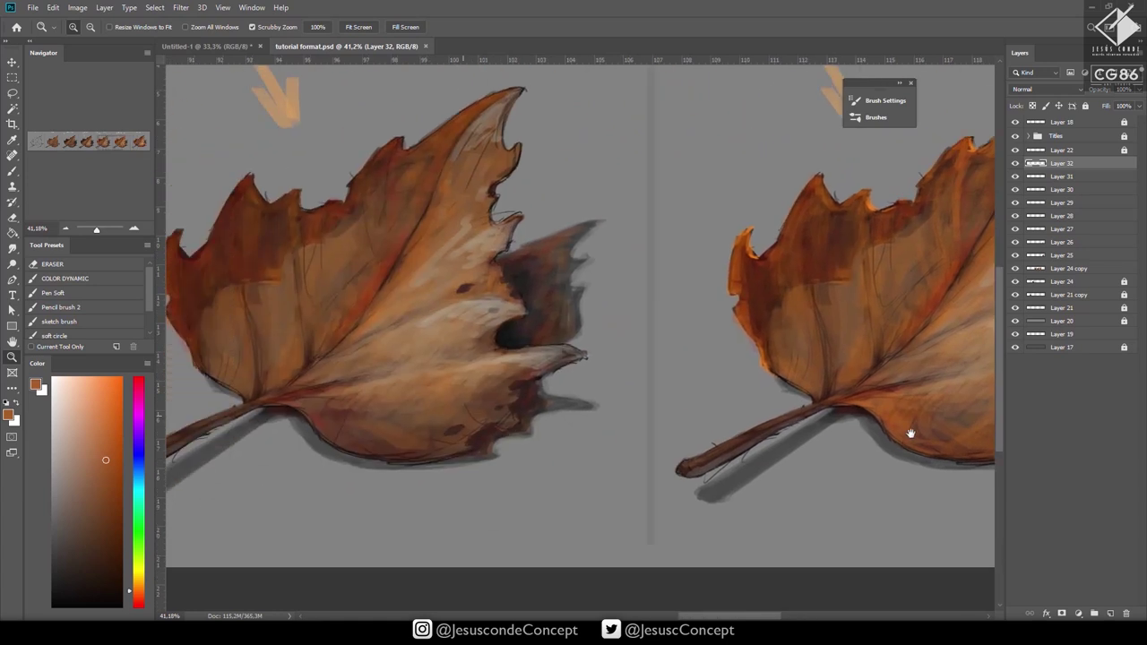
mouse_move(359, 403)
left_mouse_down()
mouse_move(905, 419)
mouse_move(905, 394)
mouse_move(605, 427)
mouse_move(623, 418)
mouse_move(585, 454)
left_mouse_up()
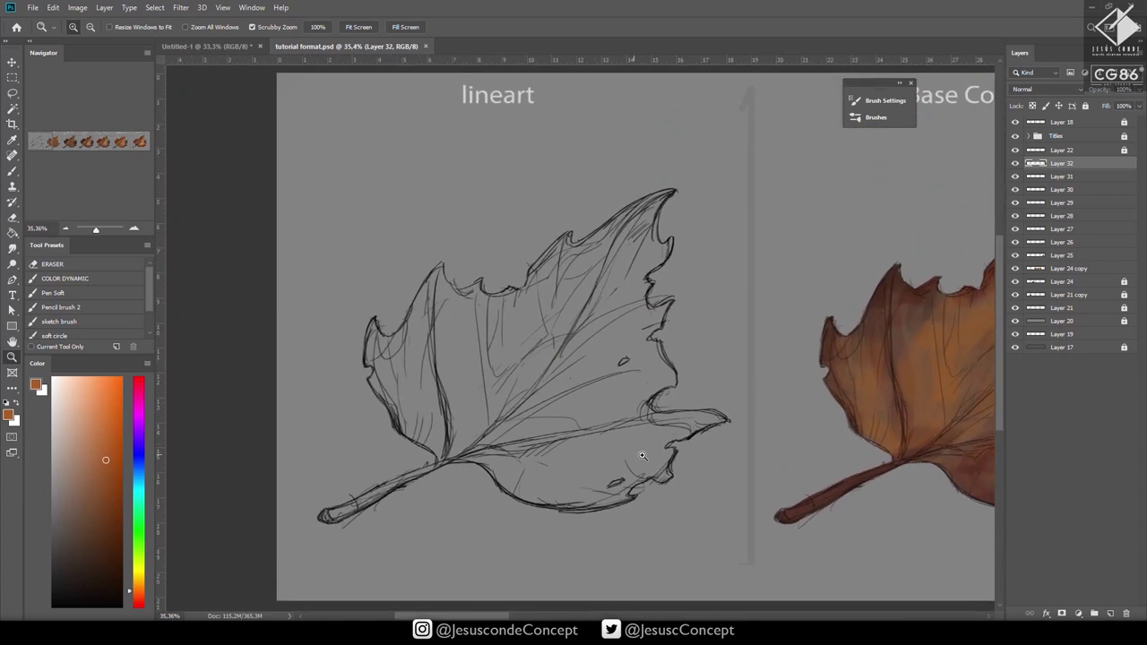
left_click_drag(705, 474, 561, 487)
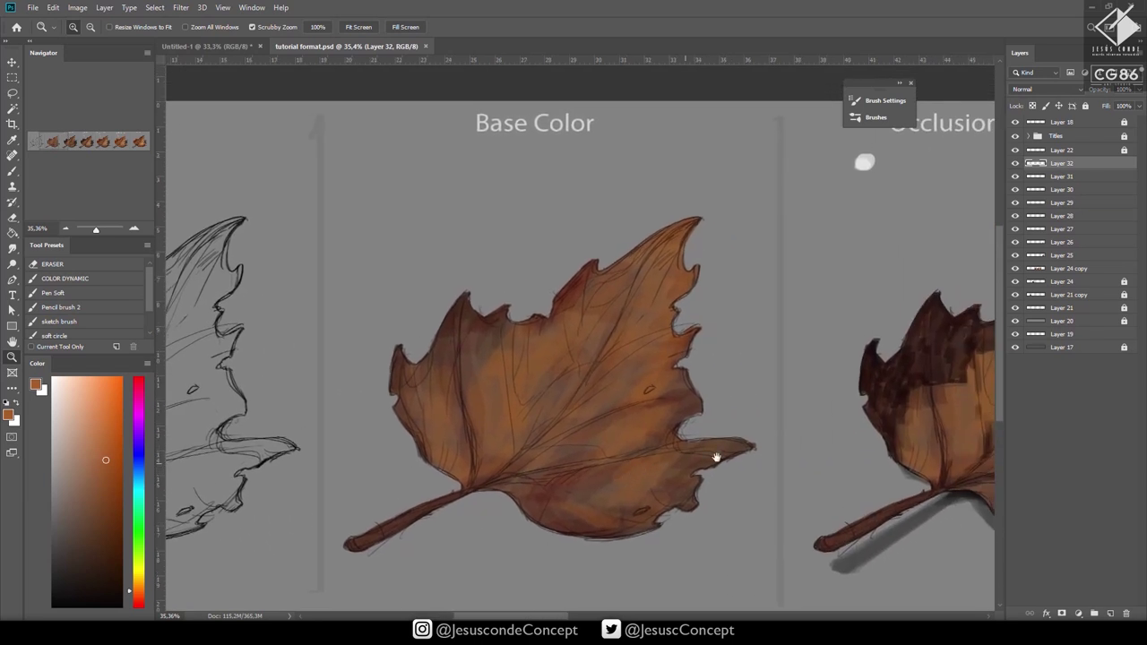
left_click_drag(686, 481, 610, 487)
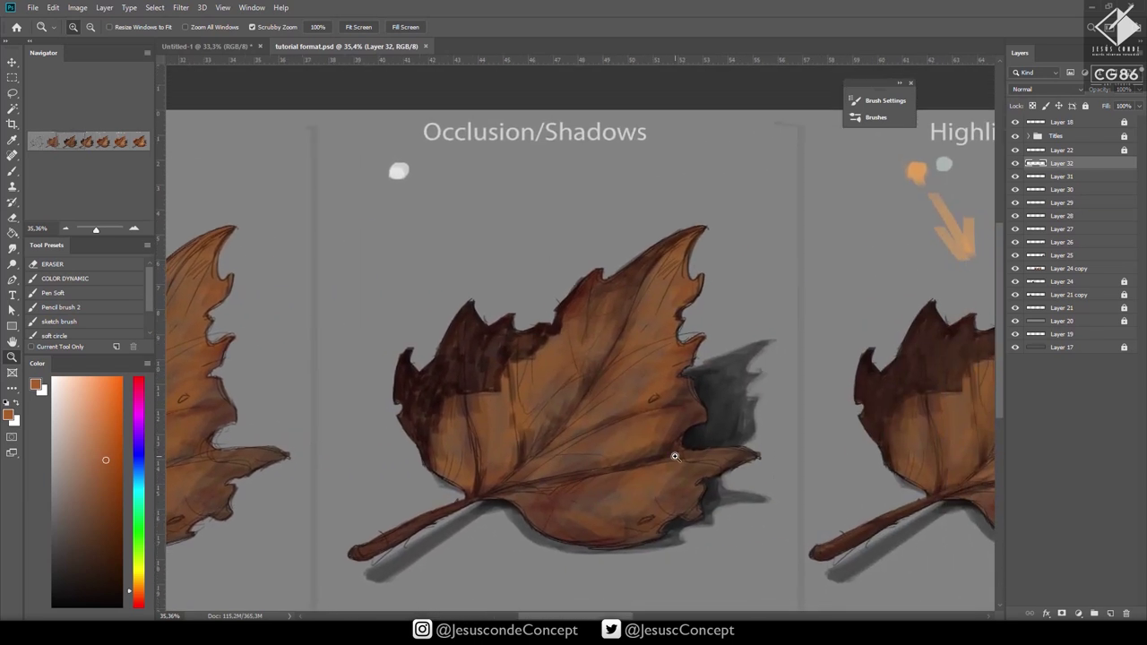
mouse_move(730, 508)
left_mouse_down()
mouse_move(622, 486)
mouse_move(718, 509)
left_mouse_up()
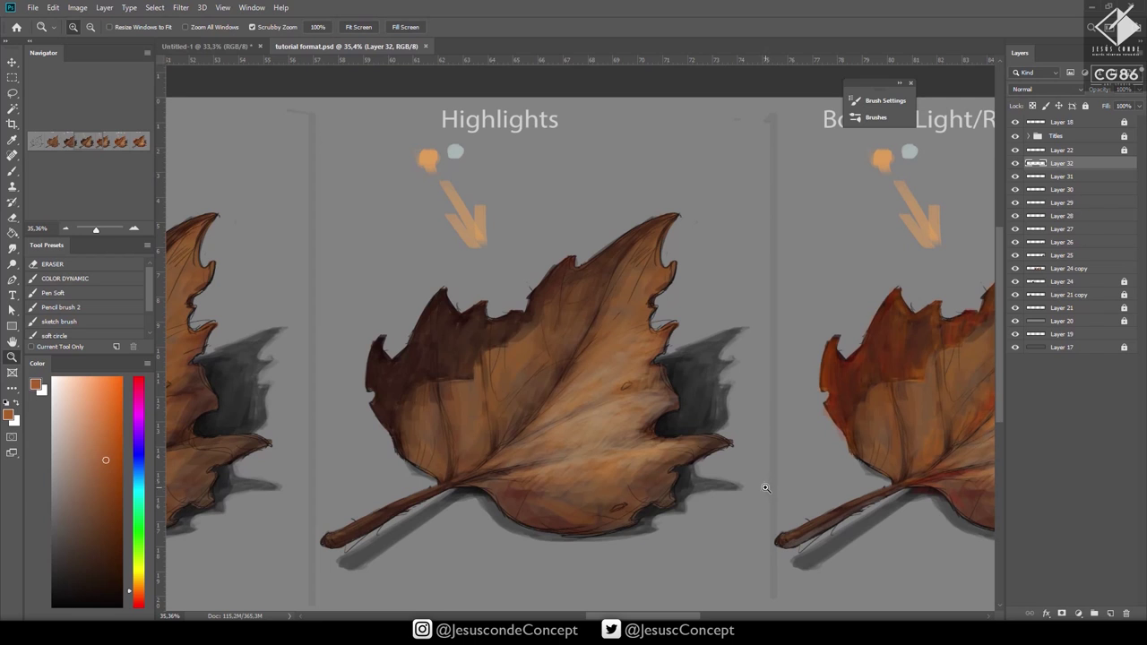
key("space")
left_click_drag(815, 486, 628, 488)
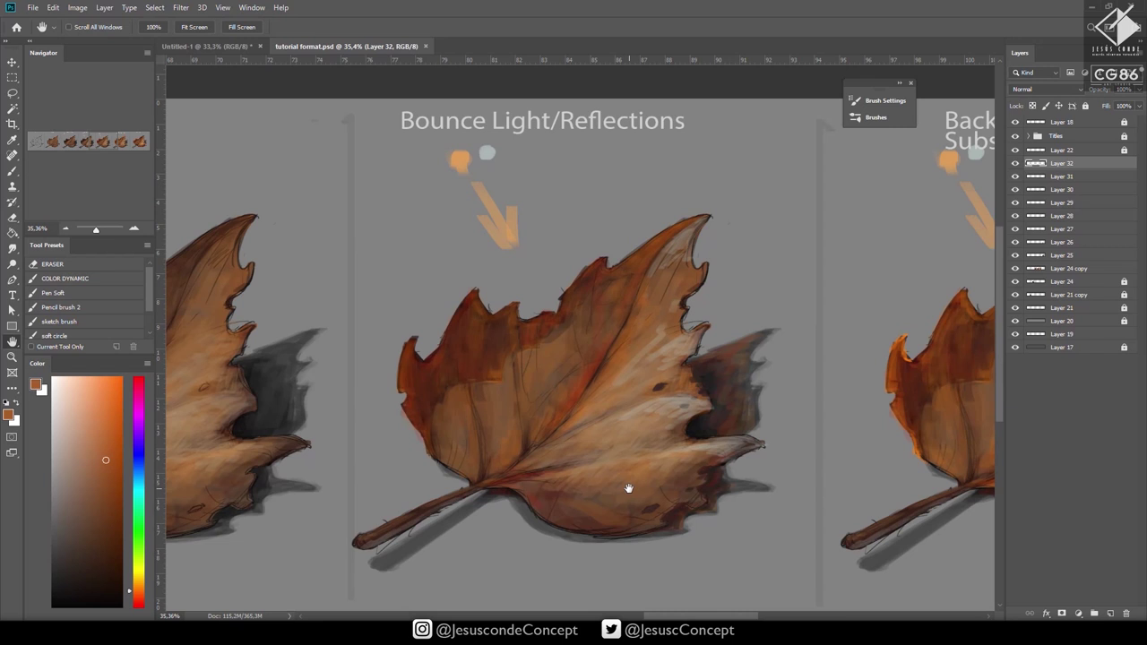
left_click_drag(695, 454, 426, 448)
left_click_drag(838, 445, 607, 461)
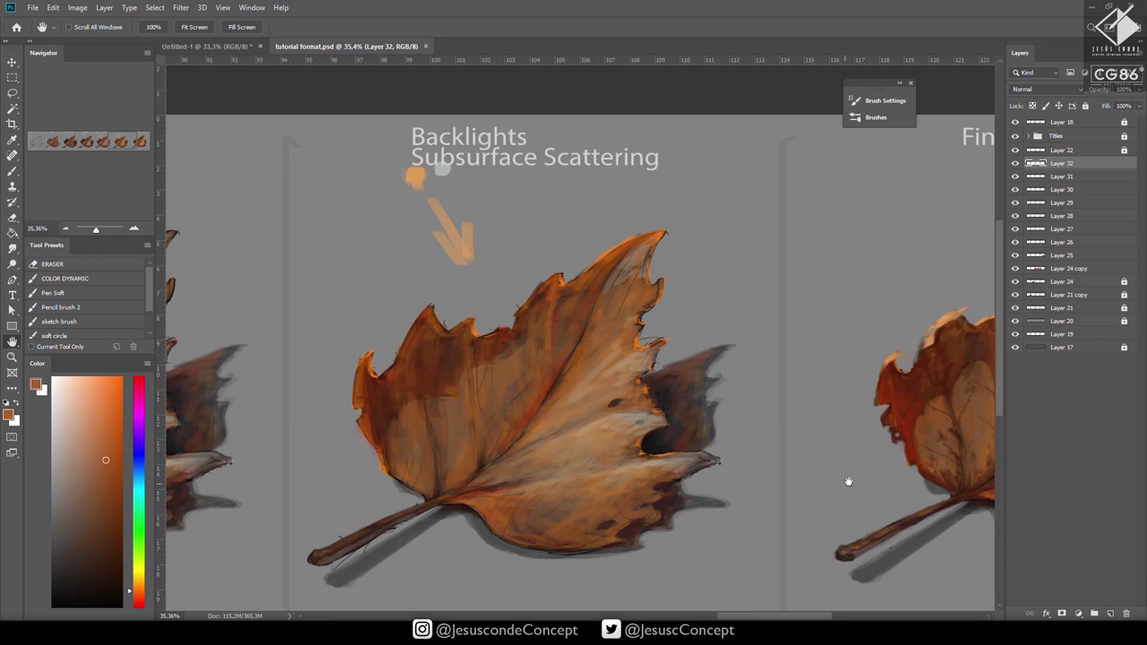
left_click_drag(866, 482, 385, 455)
left_click_drag(687, 491, 694, 502)
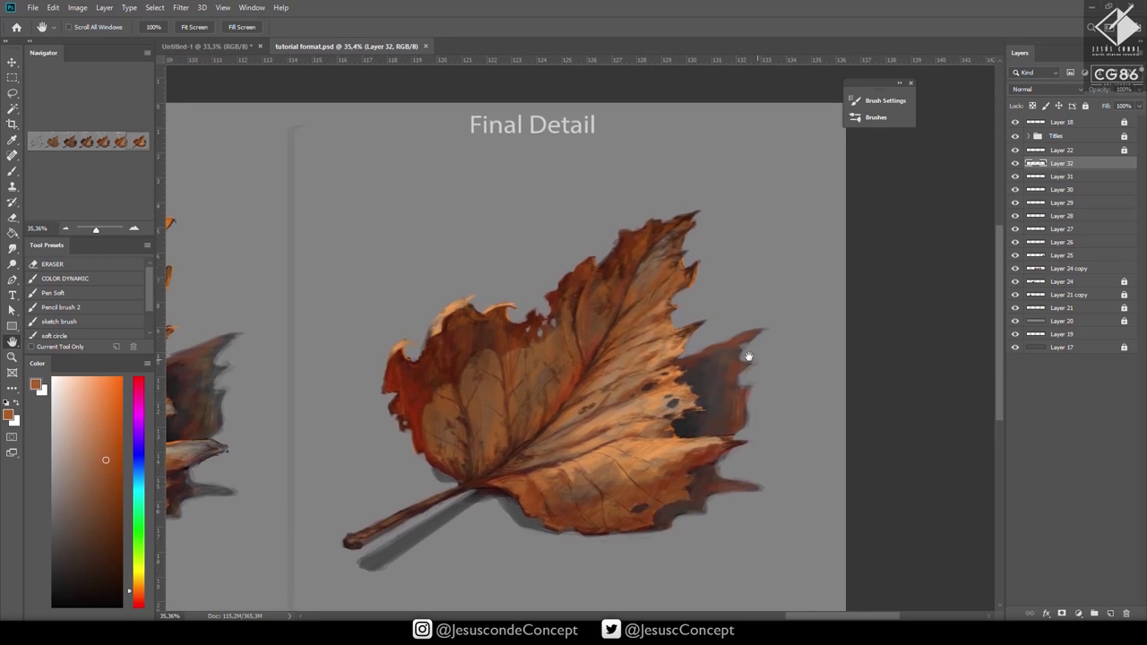
Refine the Final Detail leaf's curled upper-left edge with sampled dark red, extend its light orange rim down the left side, and save.
key("z")
left_click(487, 307)
left_click_drag(486, 306, 536, 303)
key("b")
left_click(439, 322, "alt")
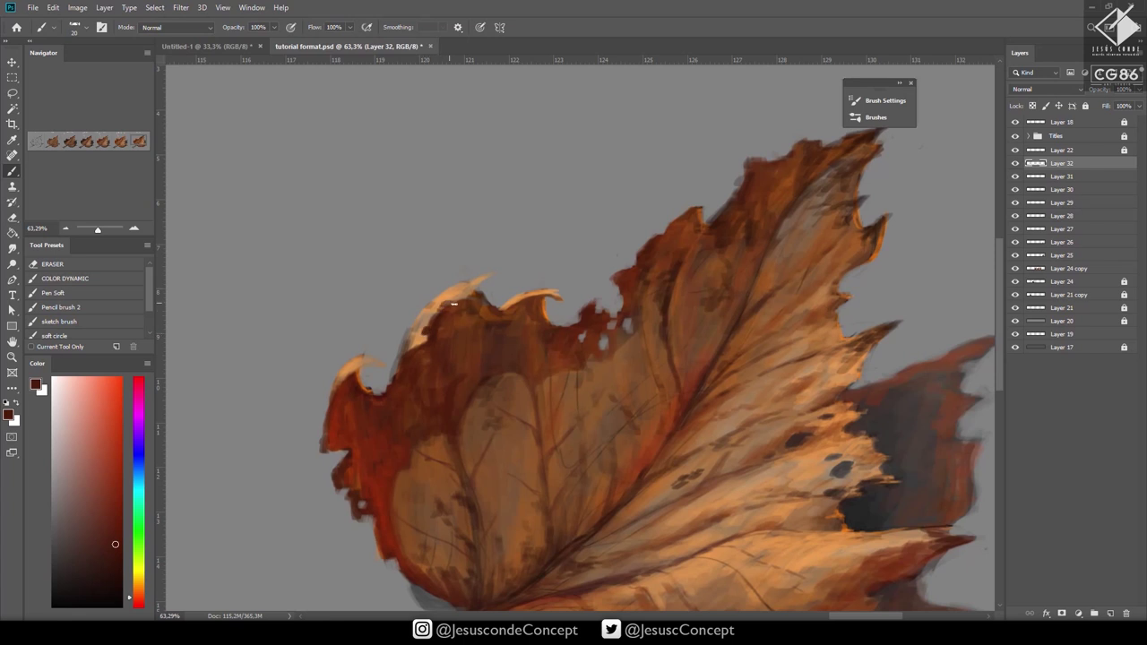
left_click(354, 360, "alt")
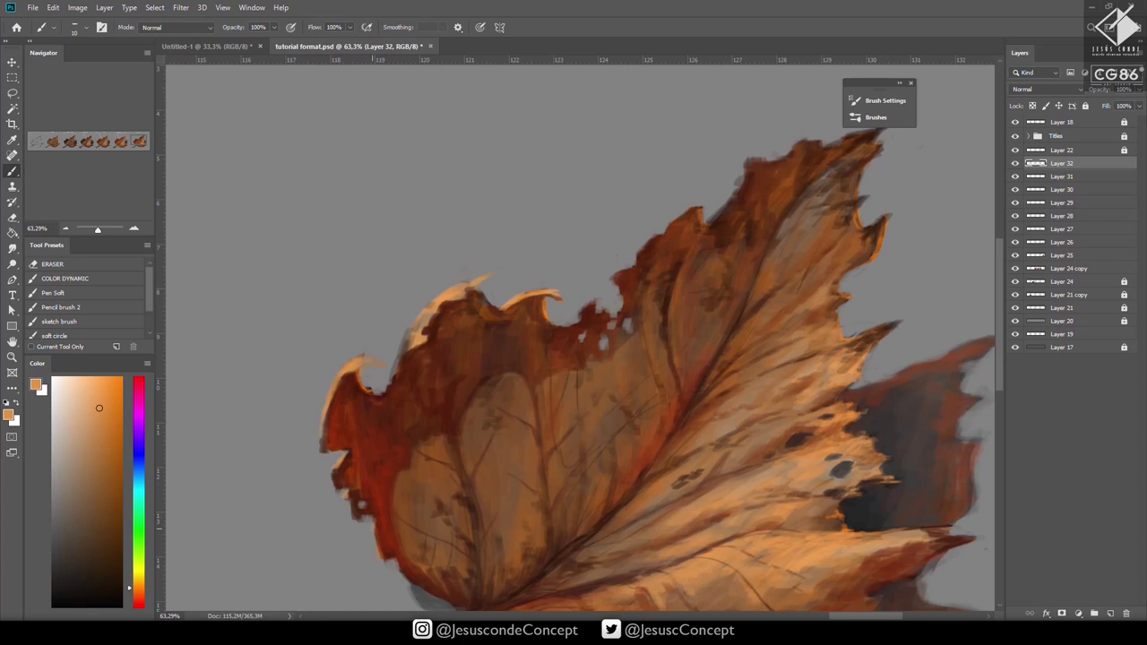
key("z")
left_click_drag(558, 434, 404, 436)
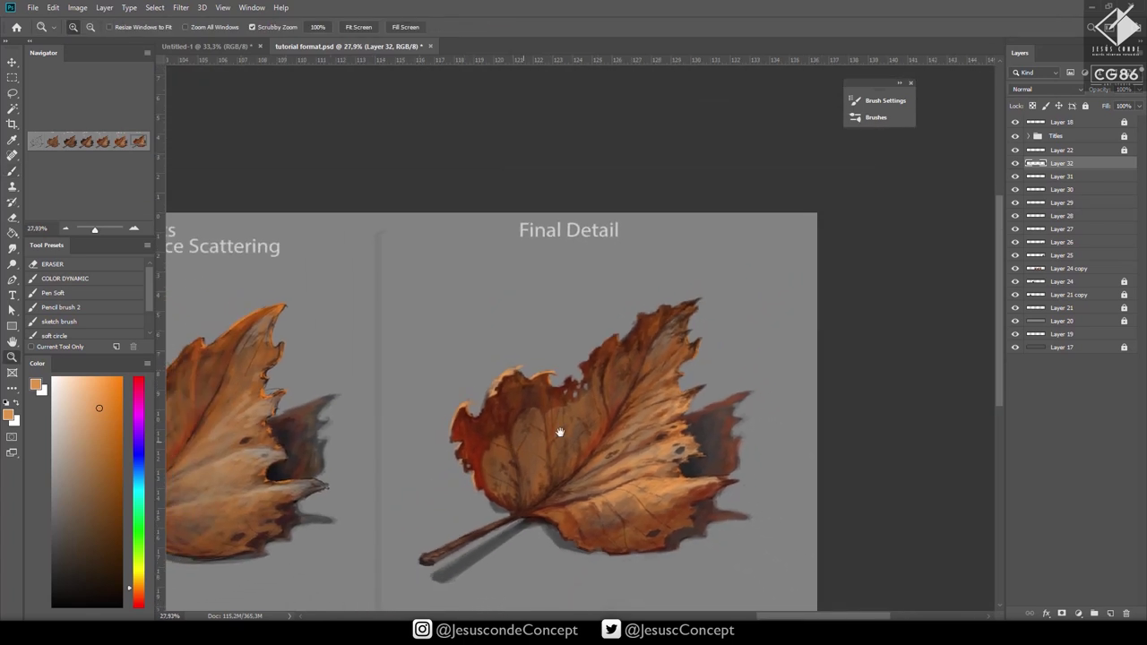
left_click_drag(631, 430, 556, 362)
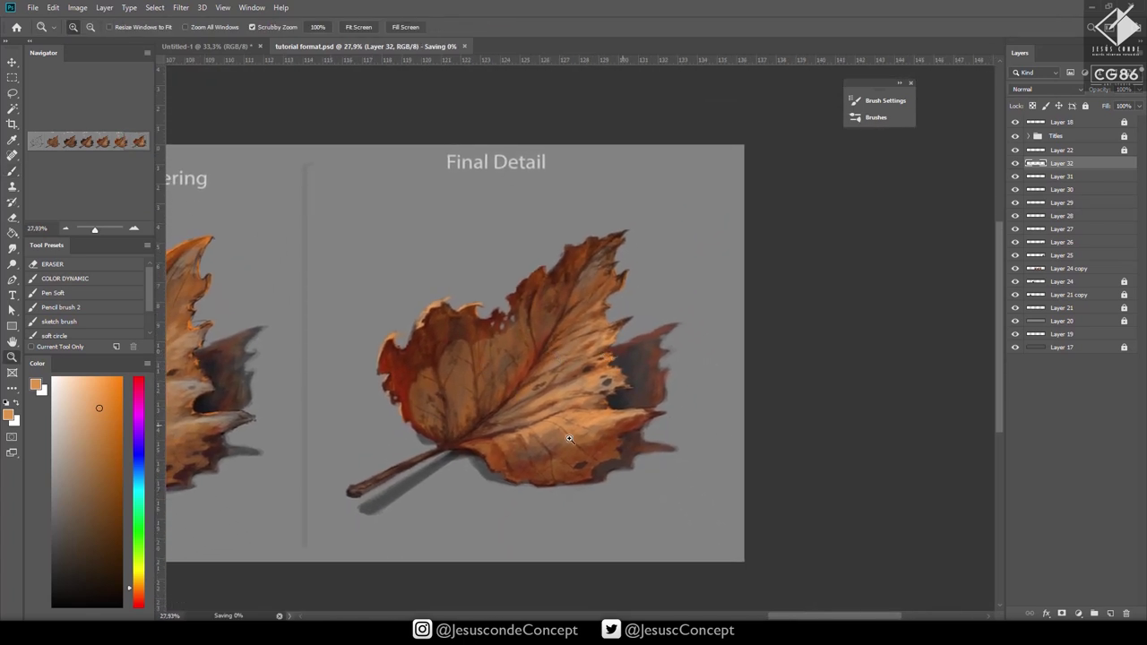
Paint a light orange rim along the lower lobe's edge near the stem and touch up the leaf base with sampled brownish orange.
left_click_drag(476, 456, 508, 432)
key("b")
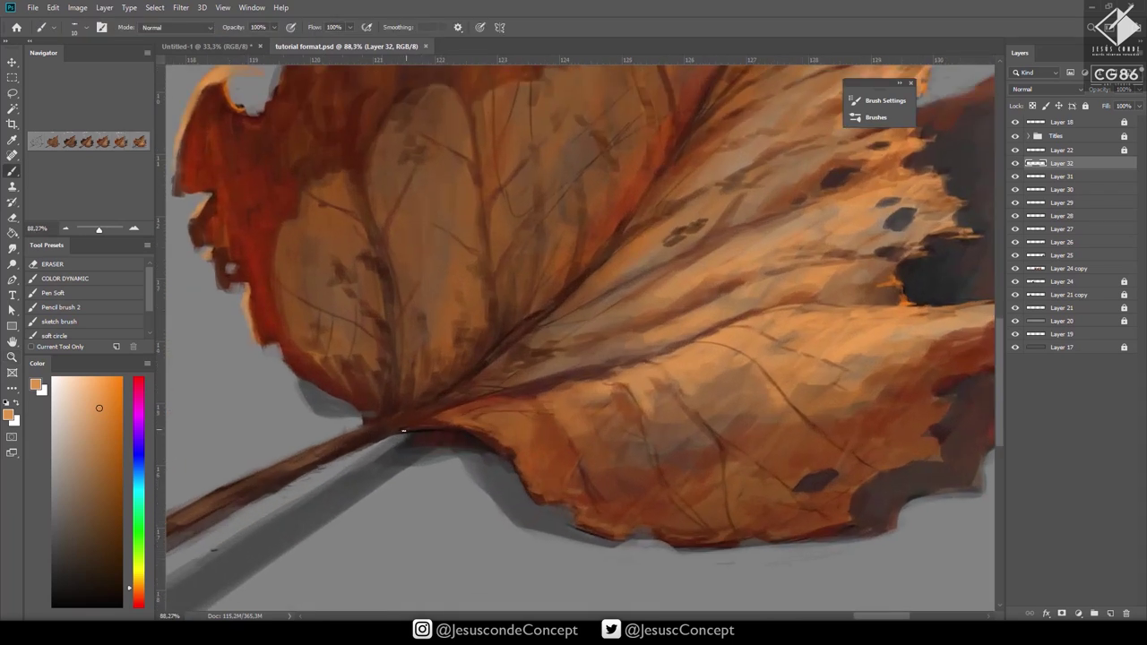
mouse_move(402, 430)
left_mouse_down()
mouse_move(459, 430)
mouse_move(505, 456)
mouse_move(542, 501)
mouse_move(511, 458)
left_mouse_up()
left_click(491, 437, "alt")
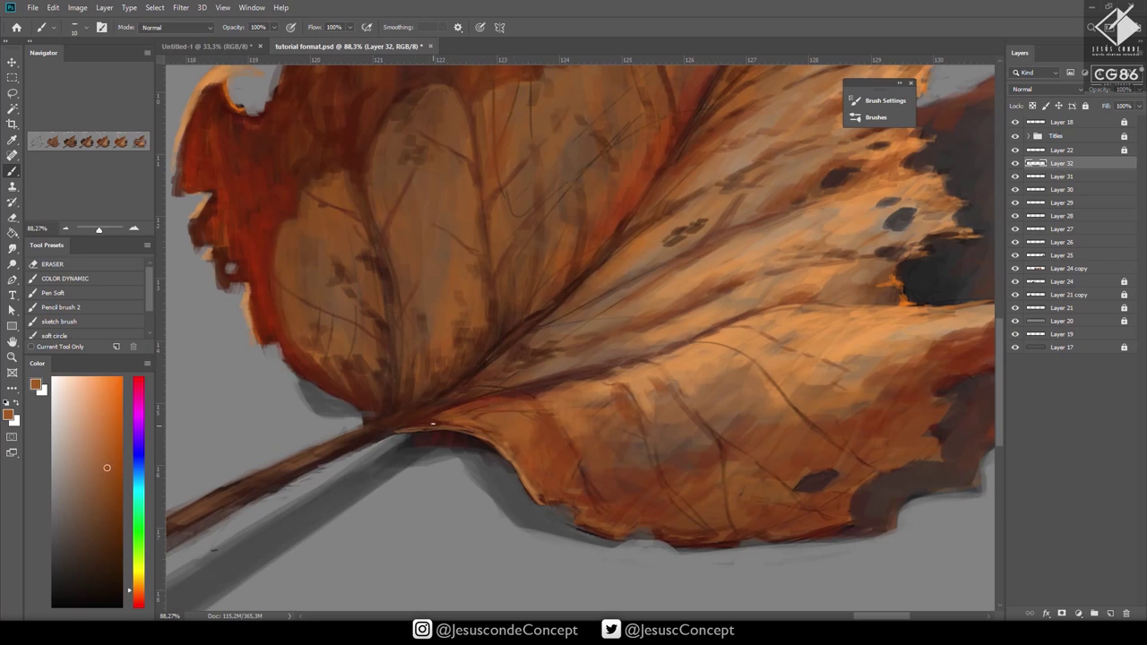
left_click_drag(356, 408, 300, 375)
Save the document and inspect the whole Final Detail leaf up close.
key("z")
left_click_drag(579, 364, 502, 364)
left_click_drag(618, 358, 598, 451)
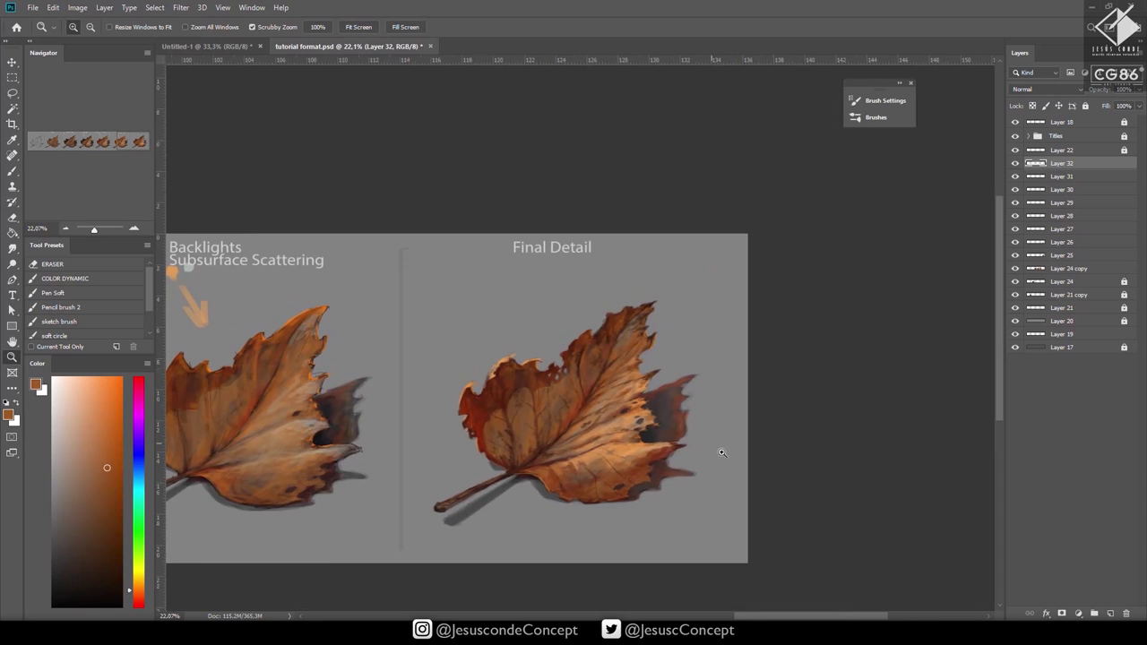
key("g")
key("z")
left_click_drag(708, 446, 755, 434)
left_click_drag(661, 439, 758, 396)
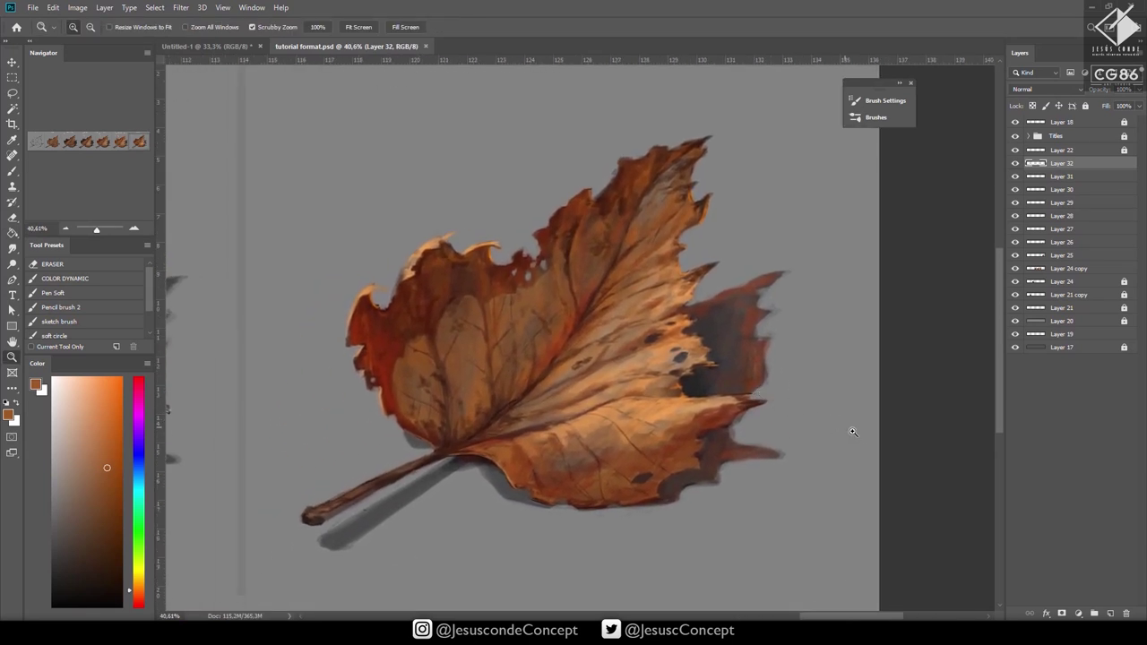
key("h")
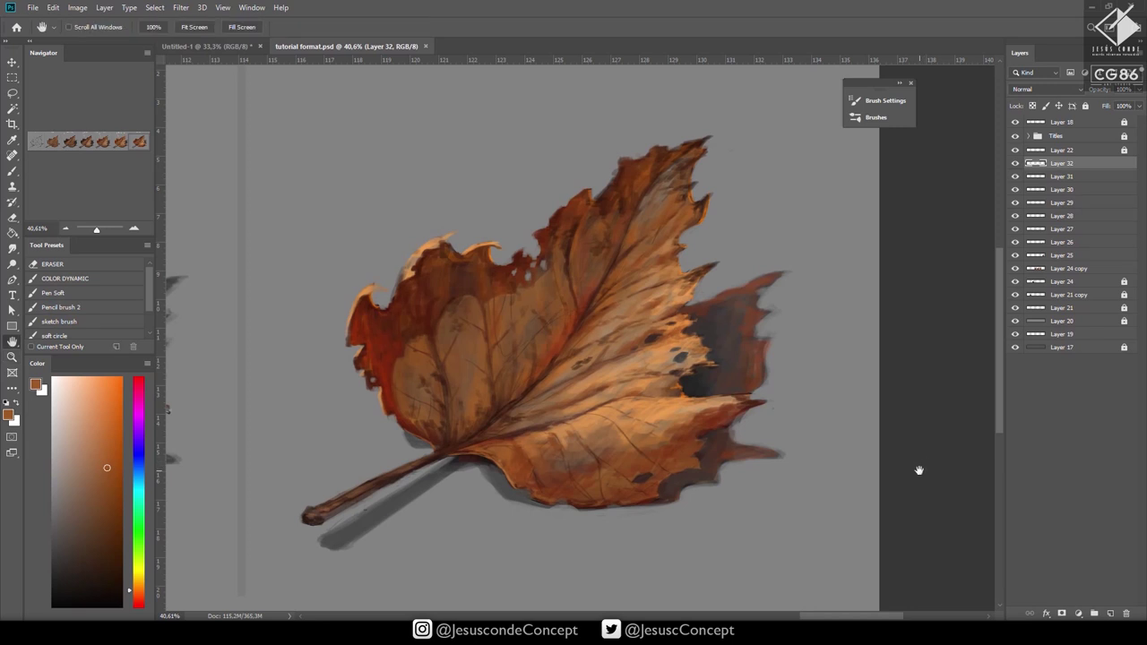